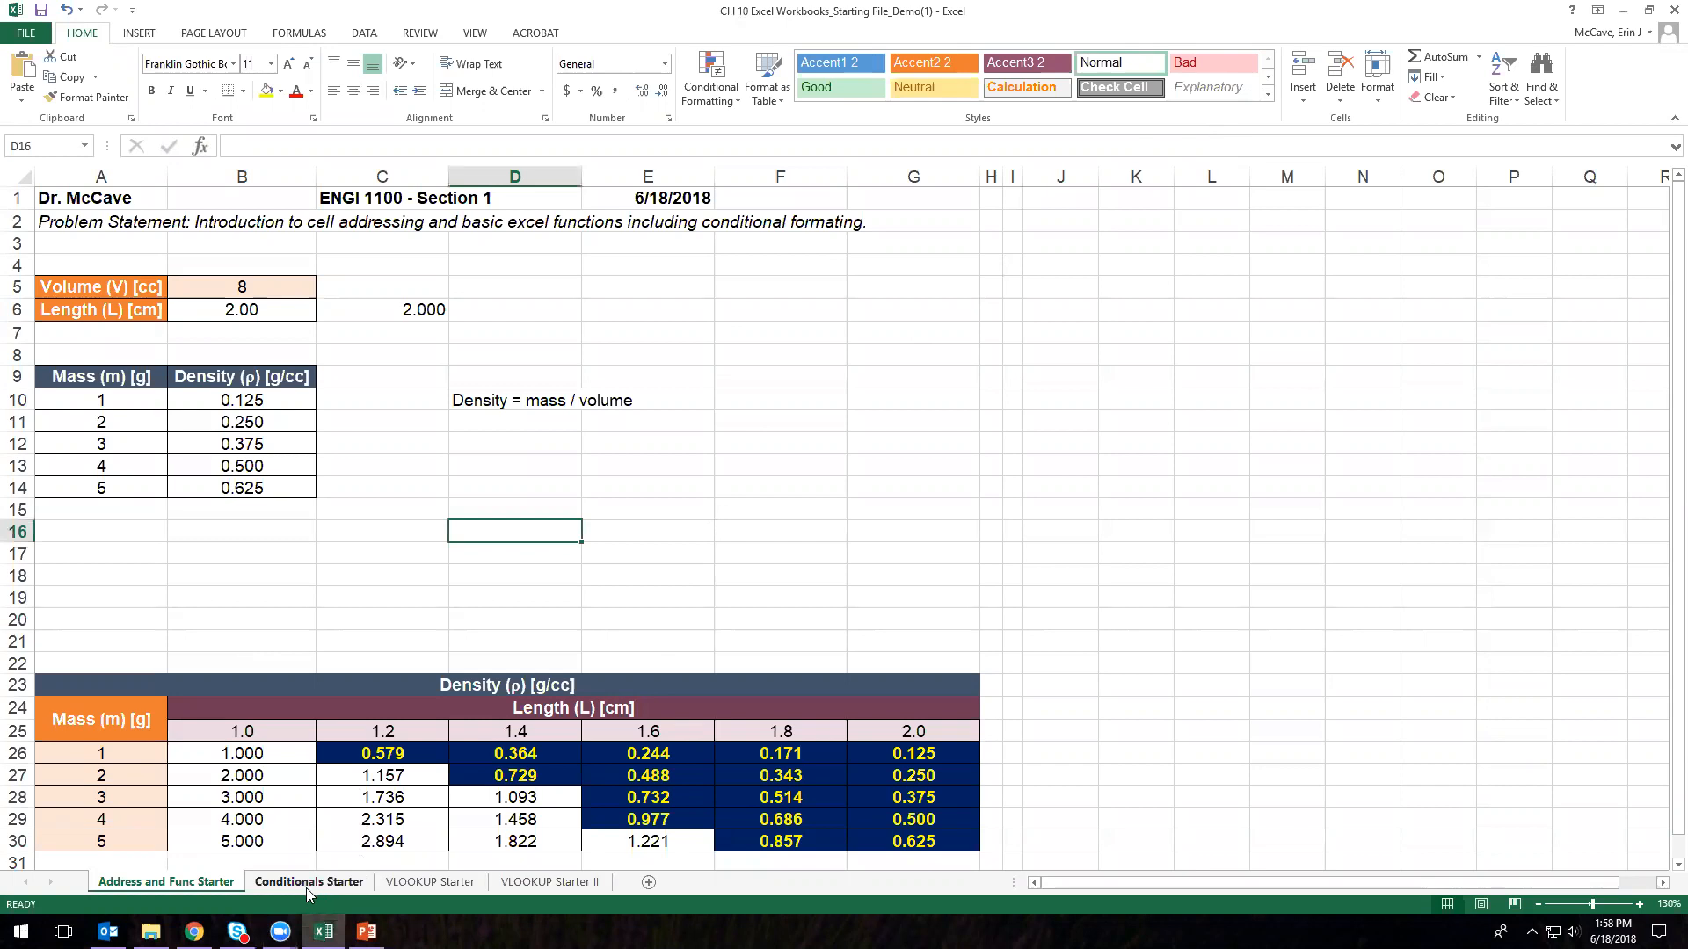
- On the Conditionals Starter sheet, fill row 1 with the instructor's name, ENGI 1100 and 6/18/2018
click(309, 883)
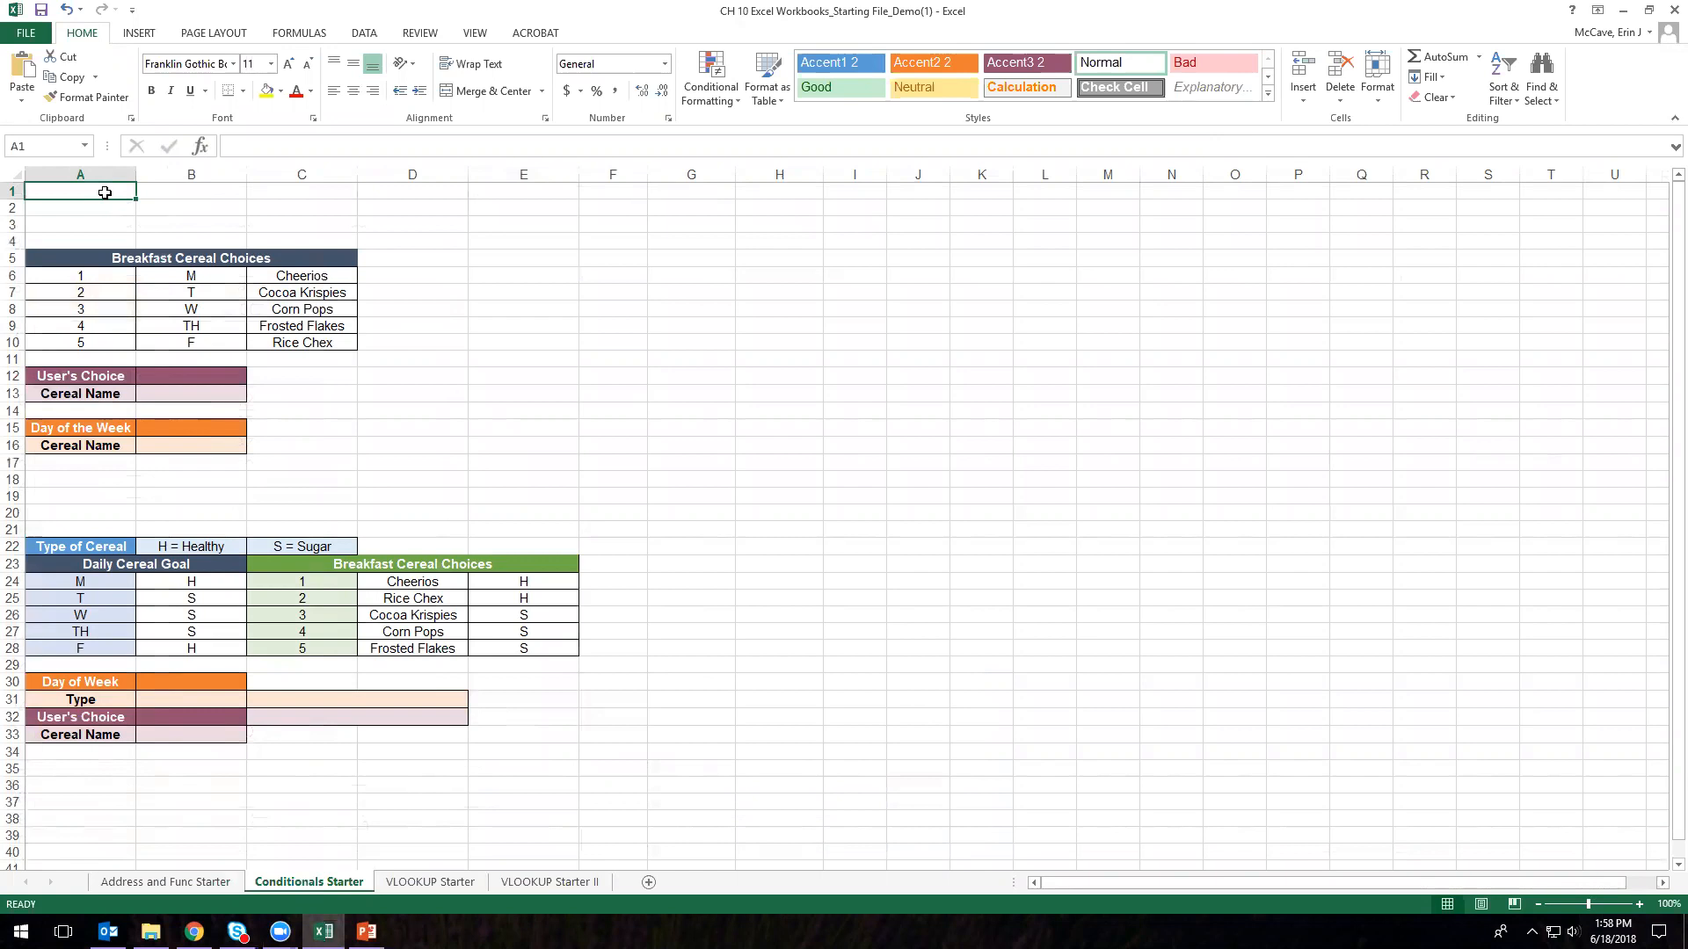
text(Dr)
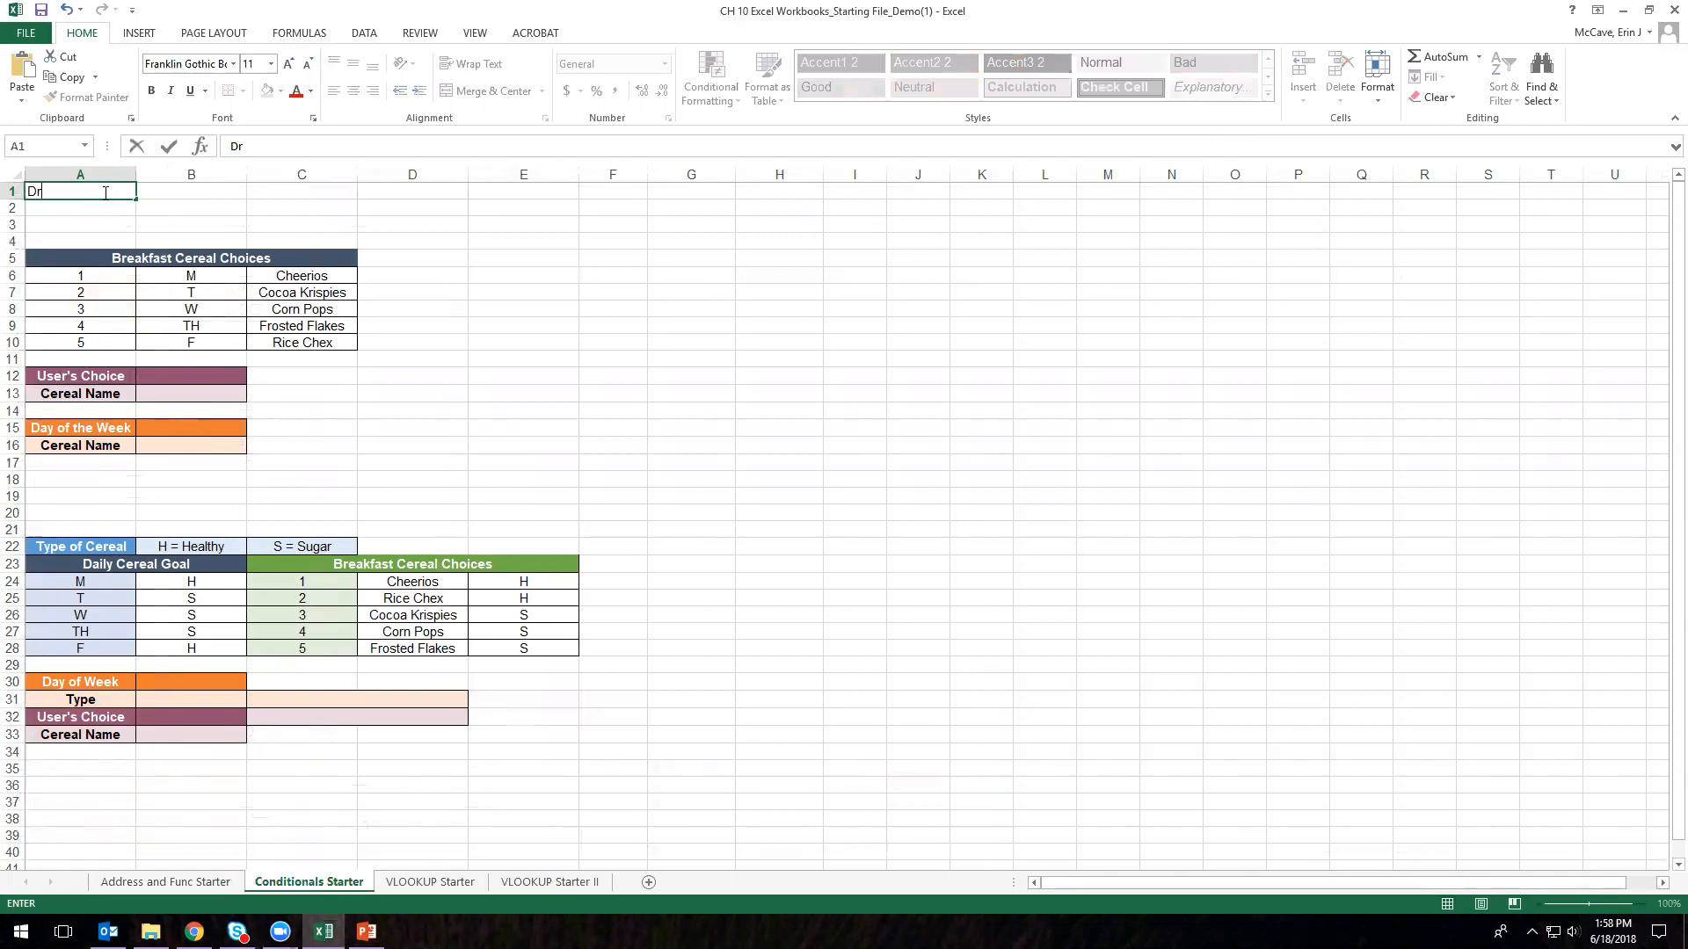
text(. McCAve)
key(BackSpace)
key(BackSpace)
key(BackSpace)
text(ave)
key(Tab)
key(Tab)
text(ENGI 1100)
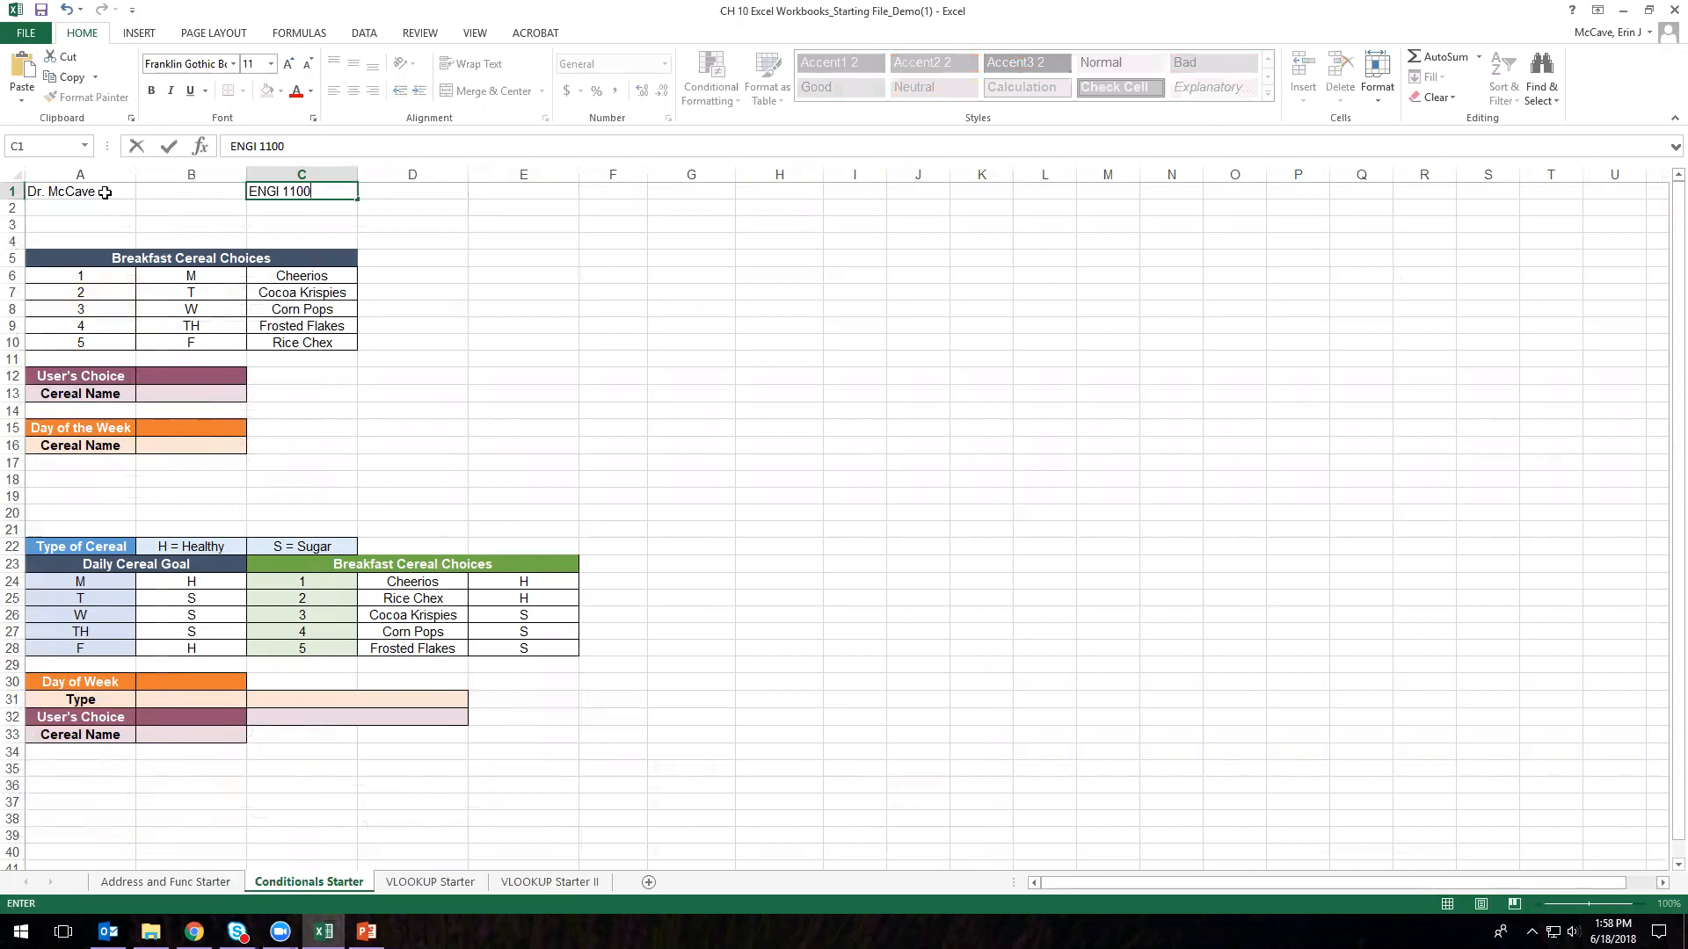
key(Tab)
key(Tab)
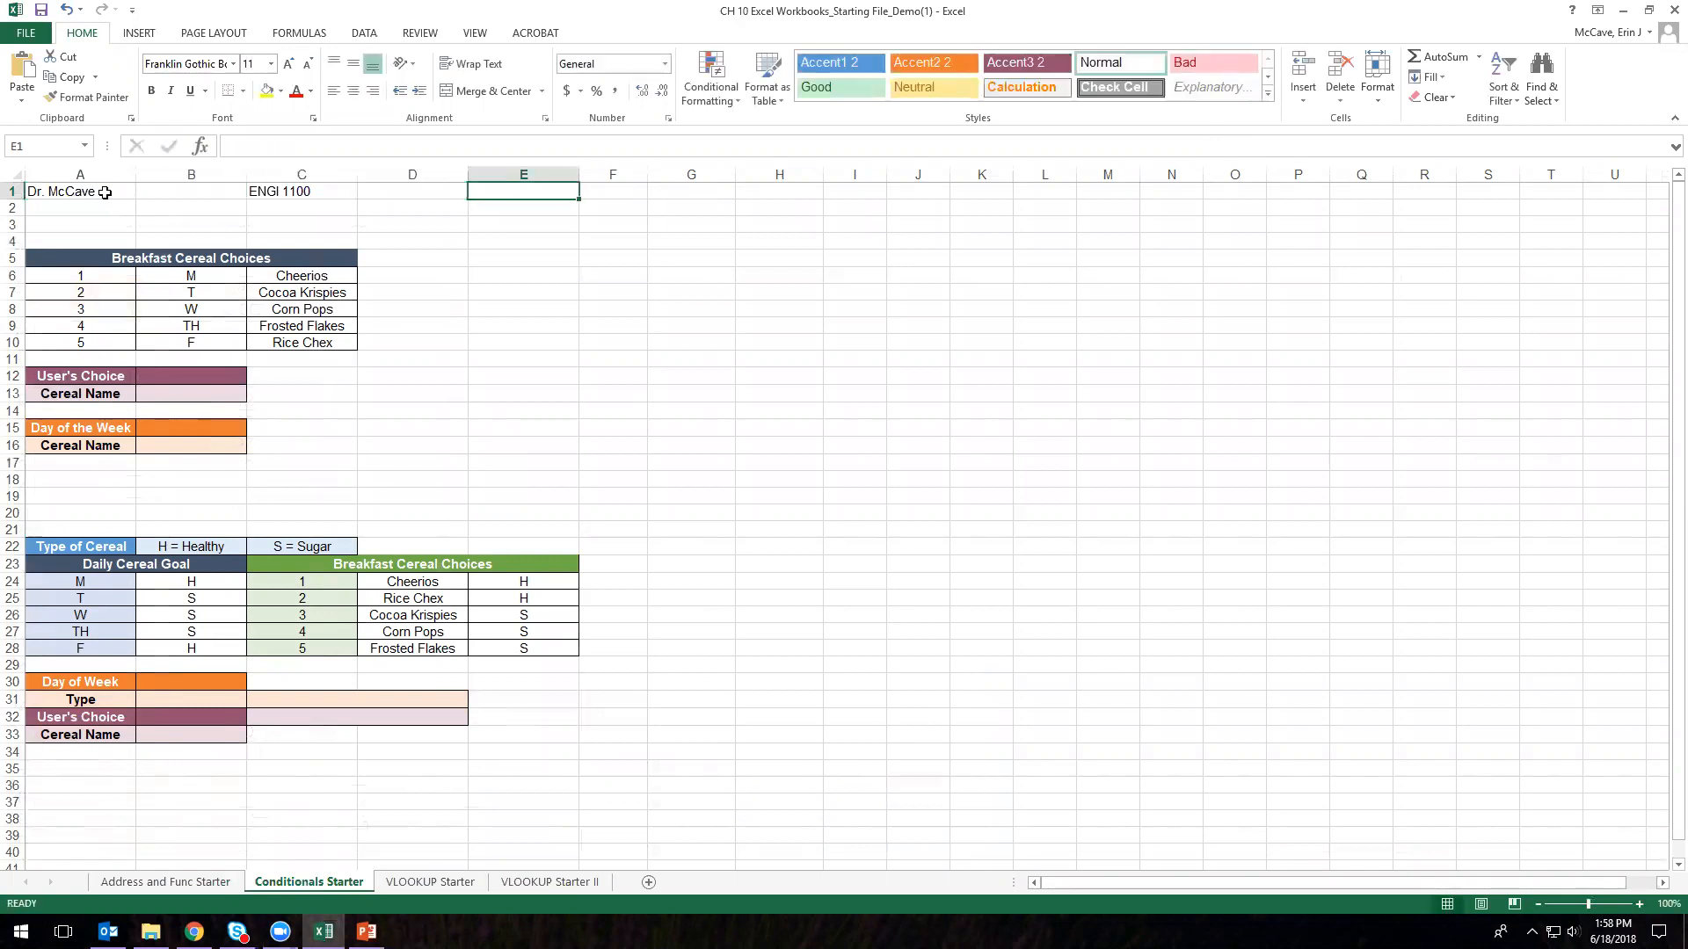
text(06/2)
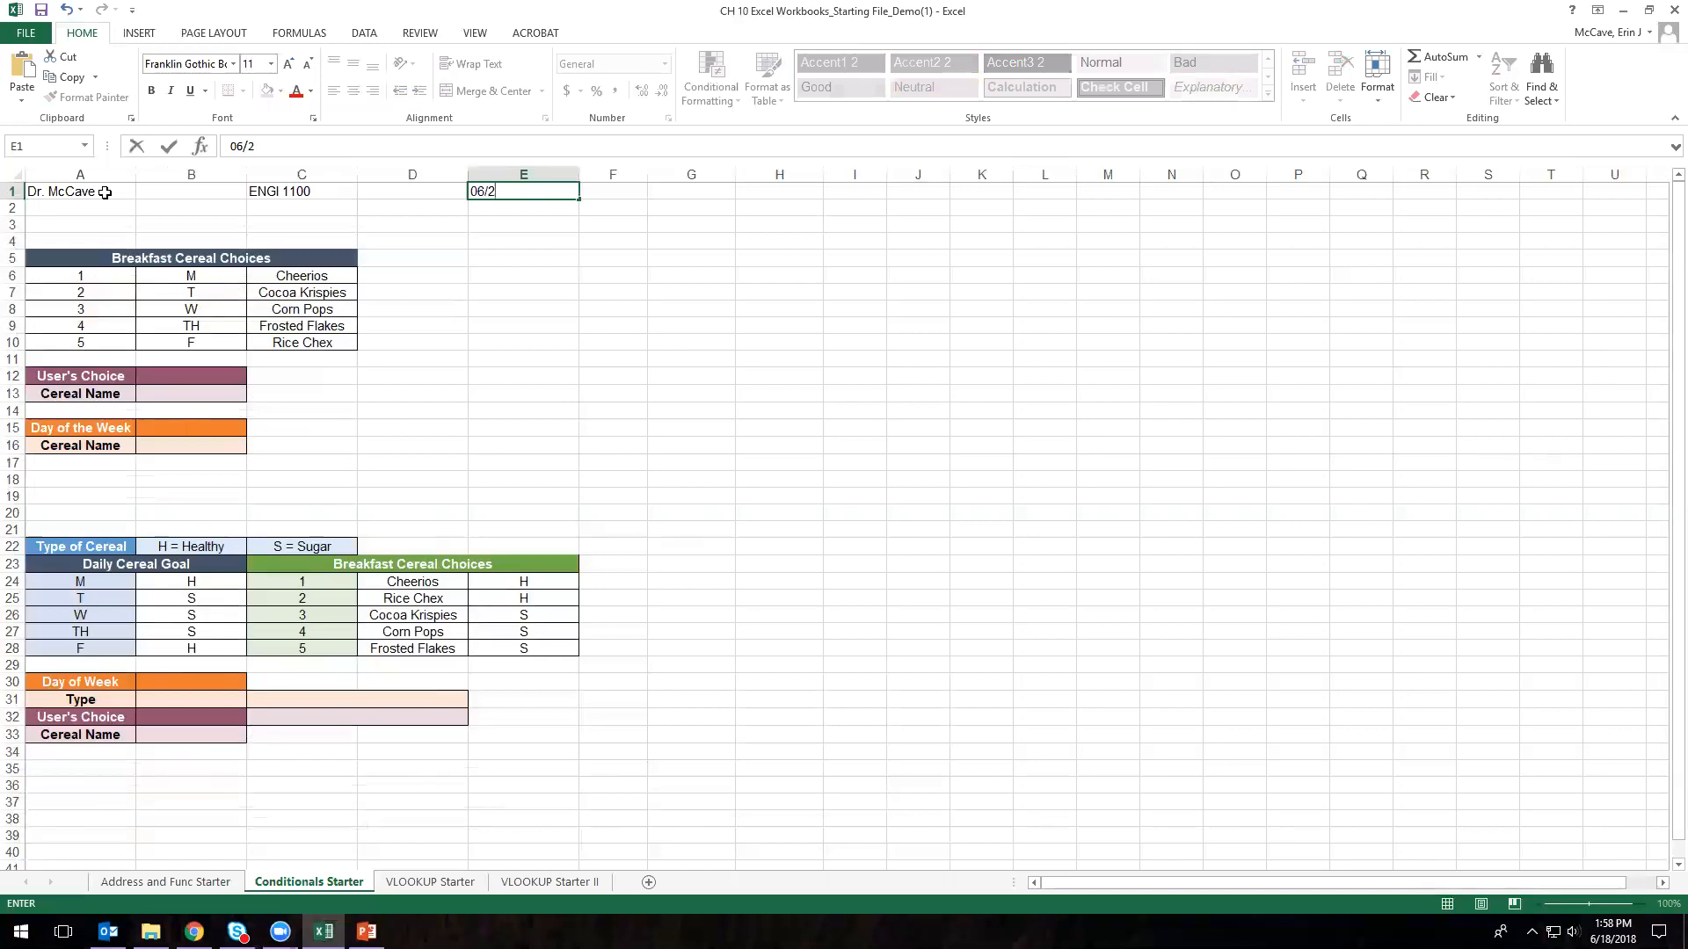
key(BackSpace)
text(18/2018)
key(Return)
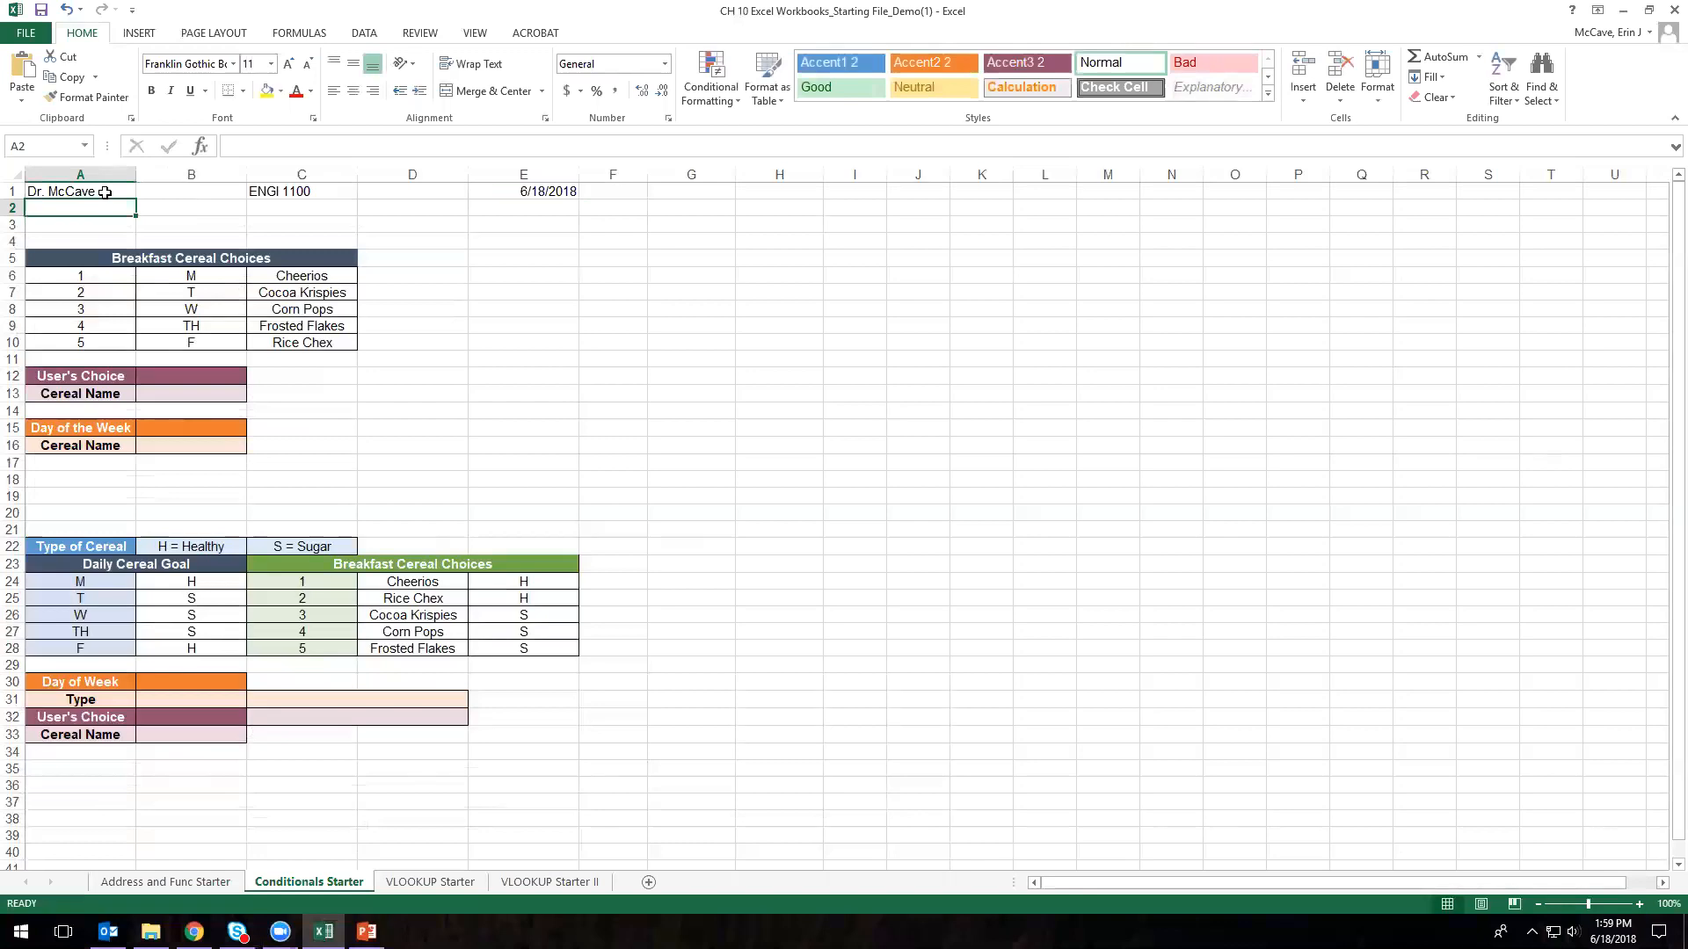
- Type a problem statement in A2 introducing conditionals and nested conditionals using logical operators
text(Problem StatementL)
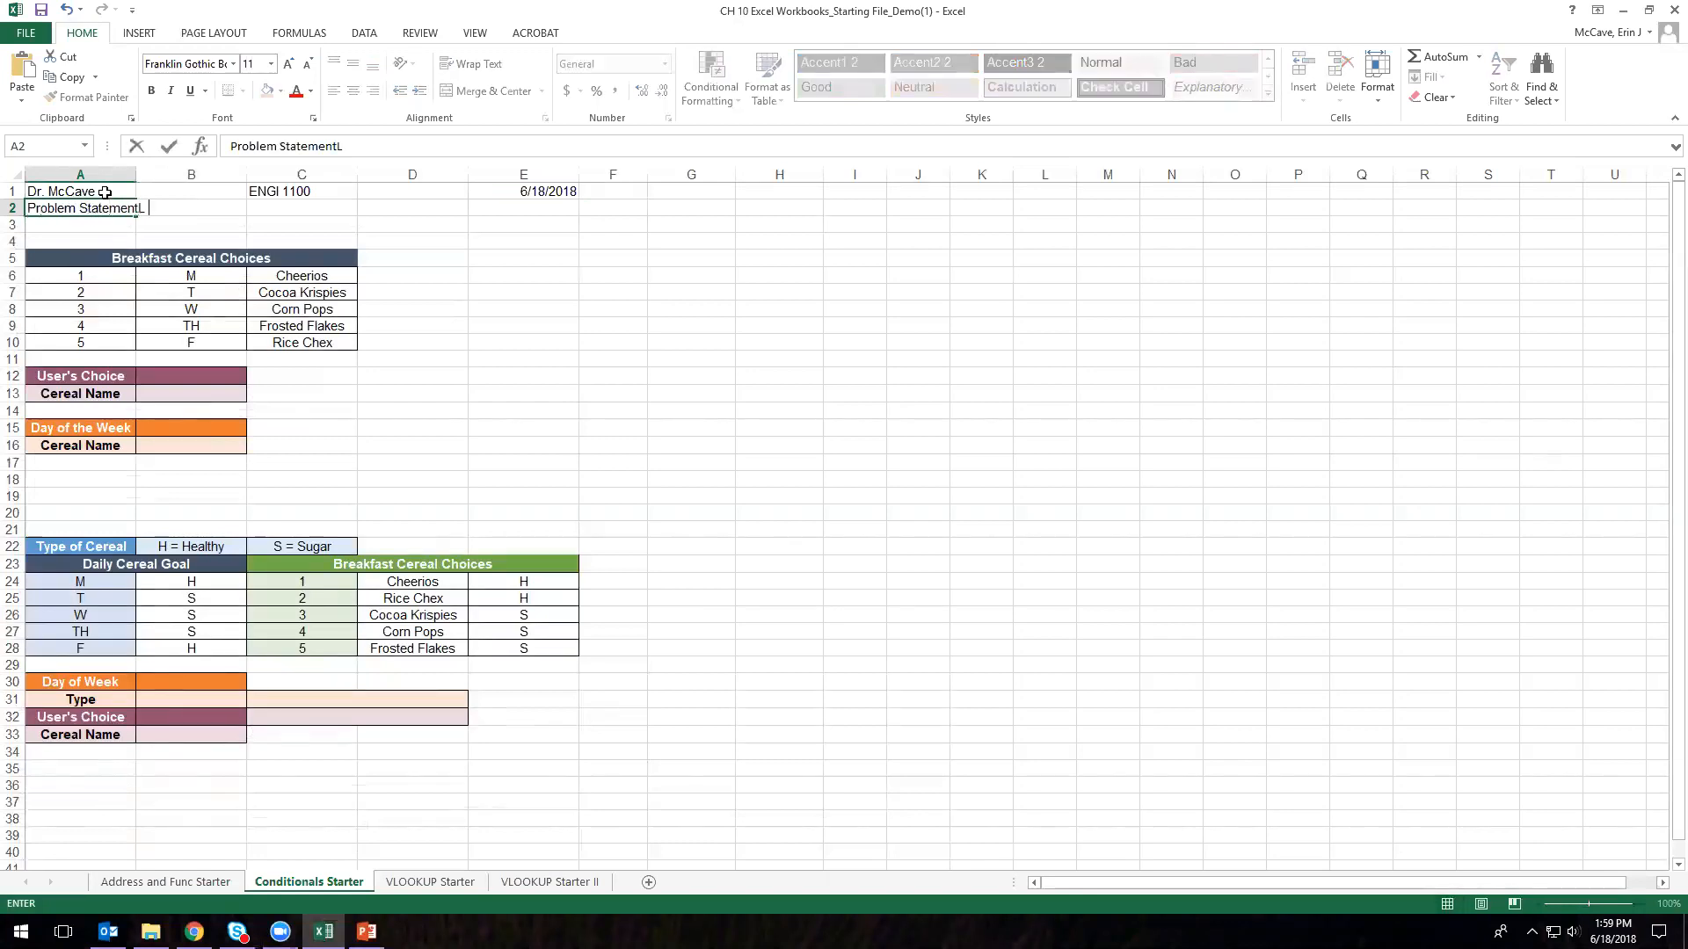
key(BackSpace)
text(: Introduce condition)
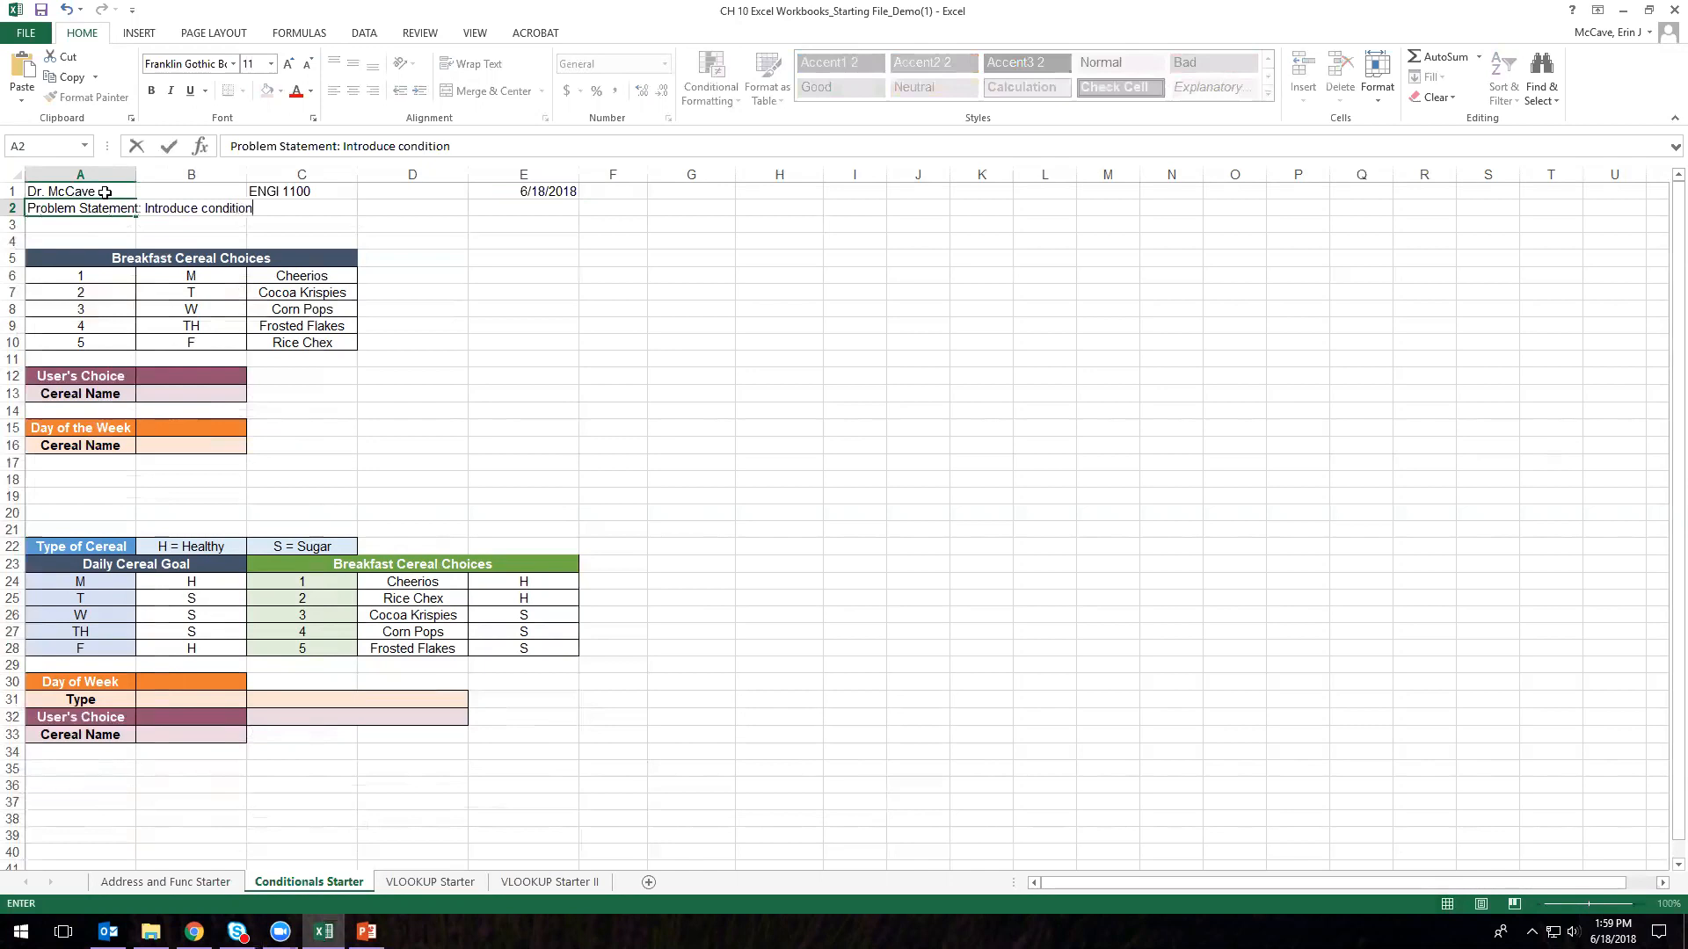
text(als and nested conditionals)
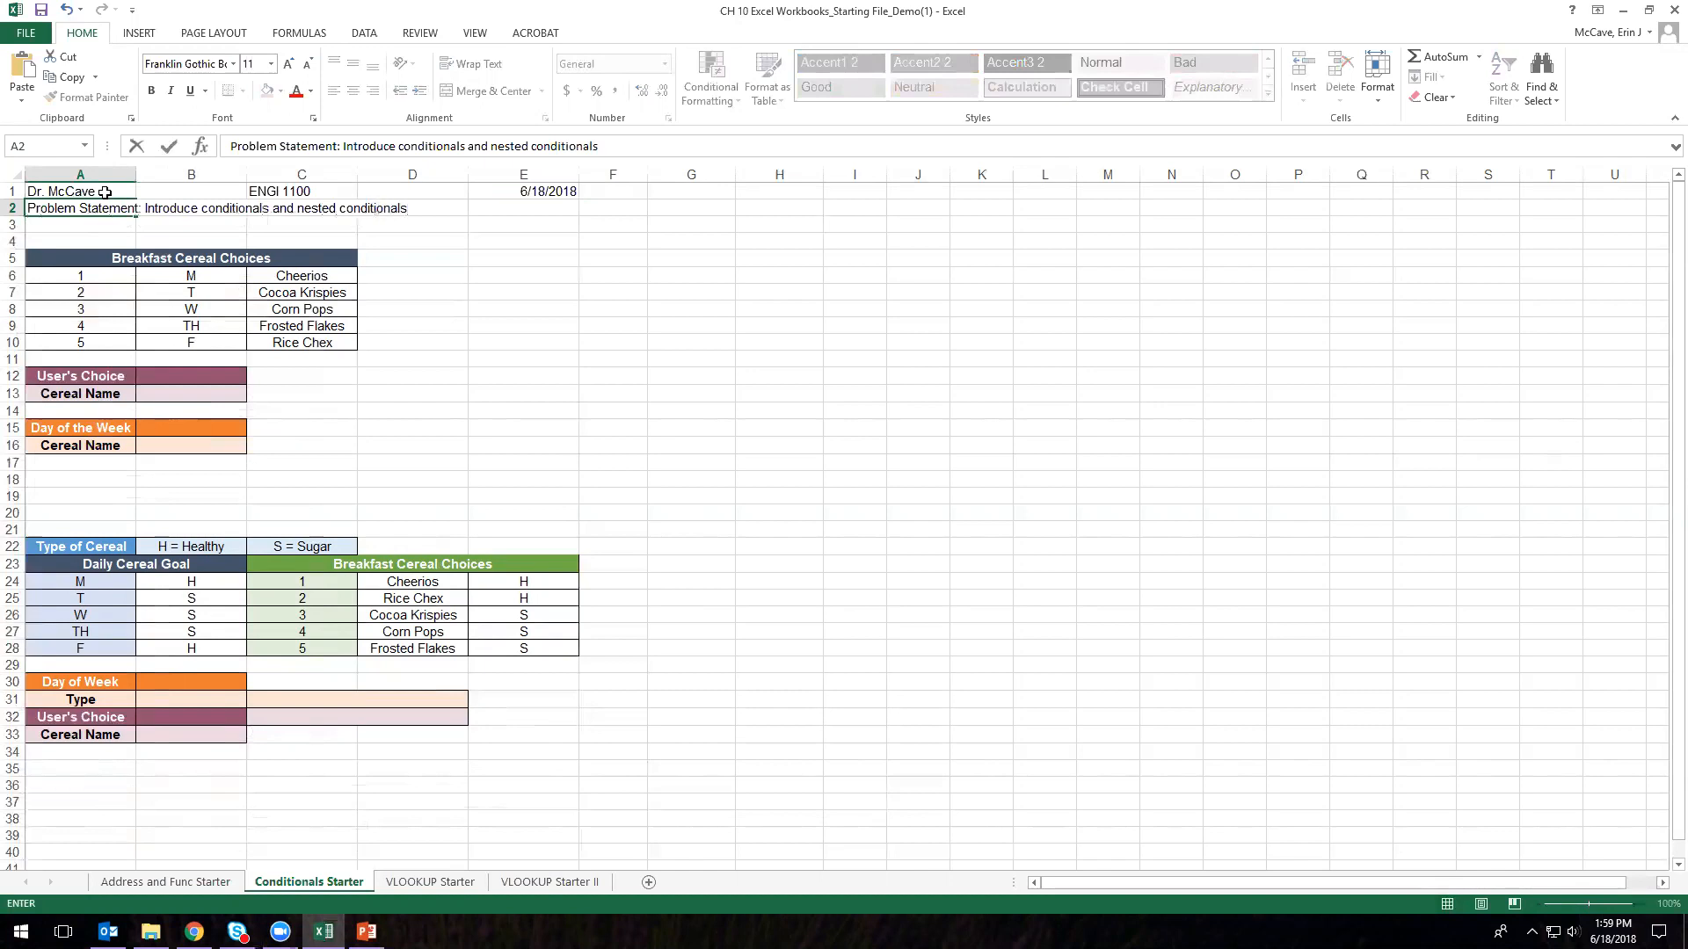
text( using both logical and relational )
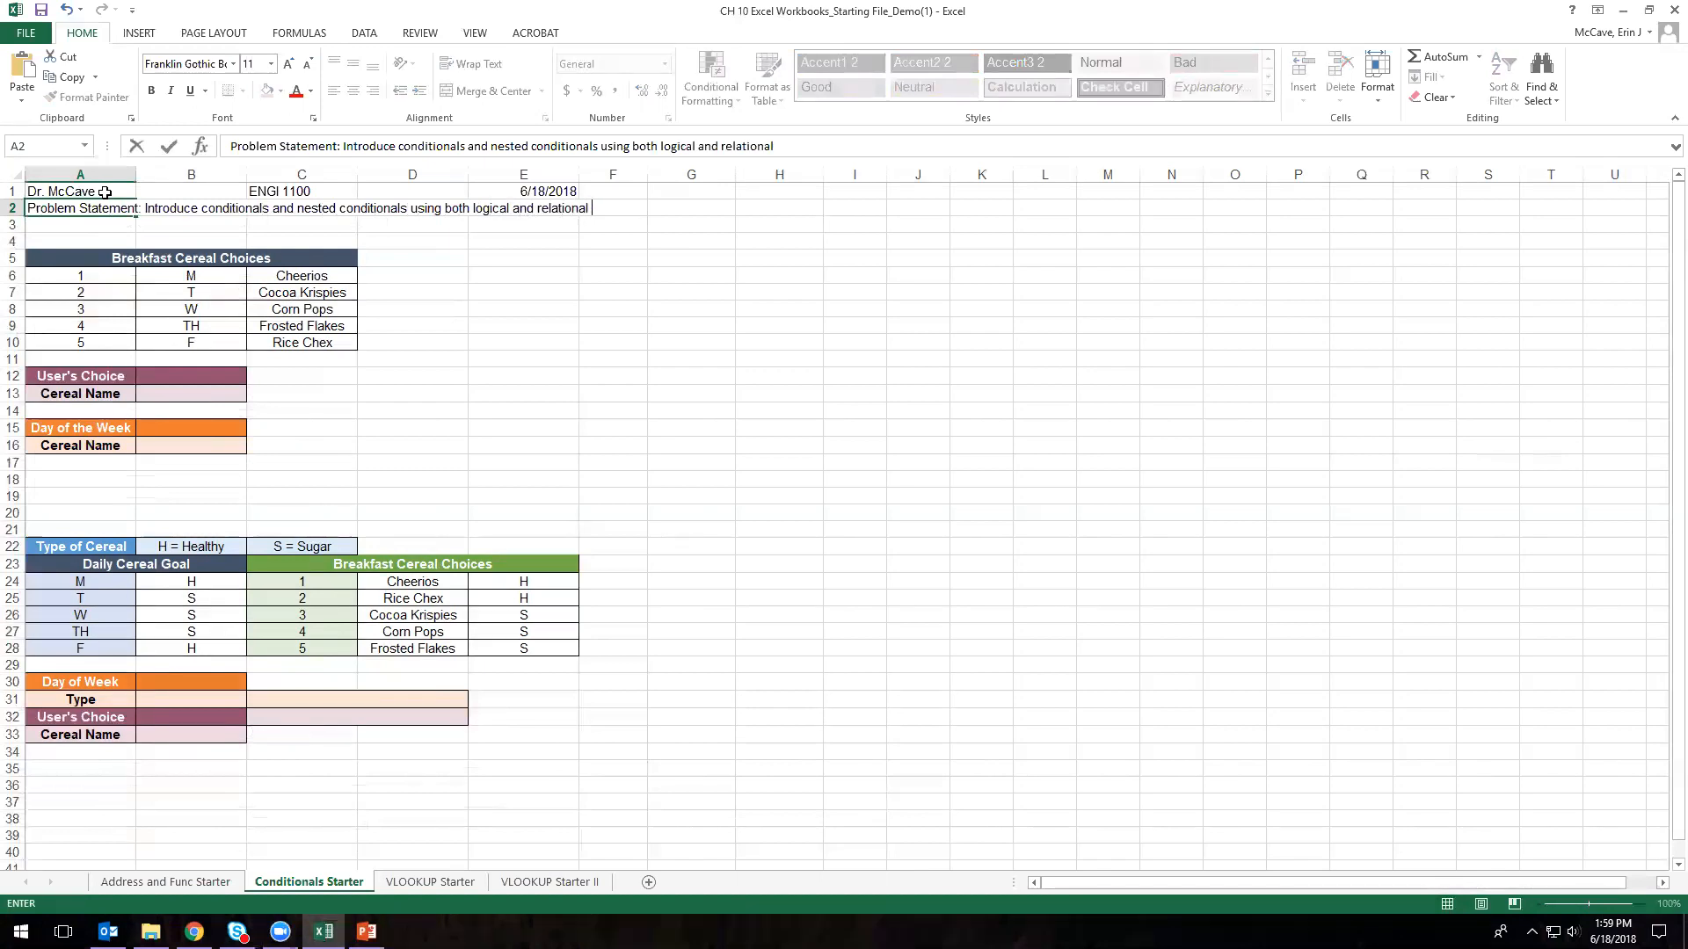
text(operators in our IF statements.)
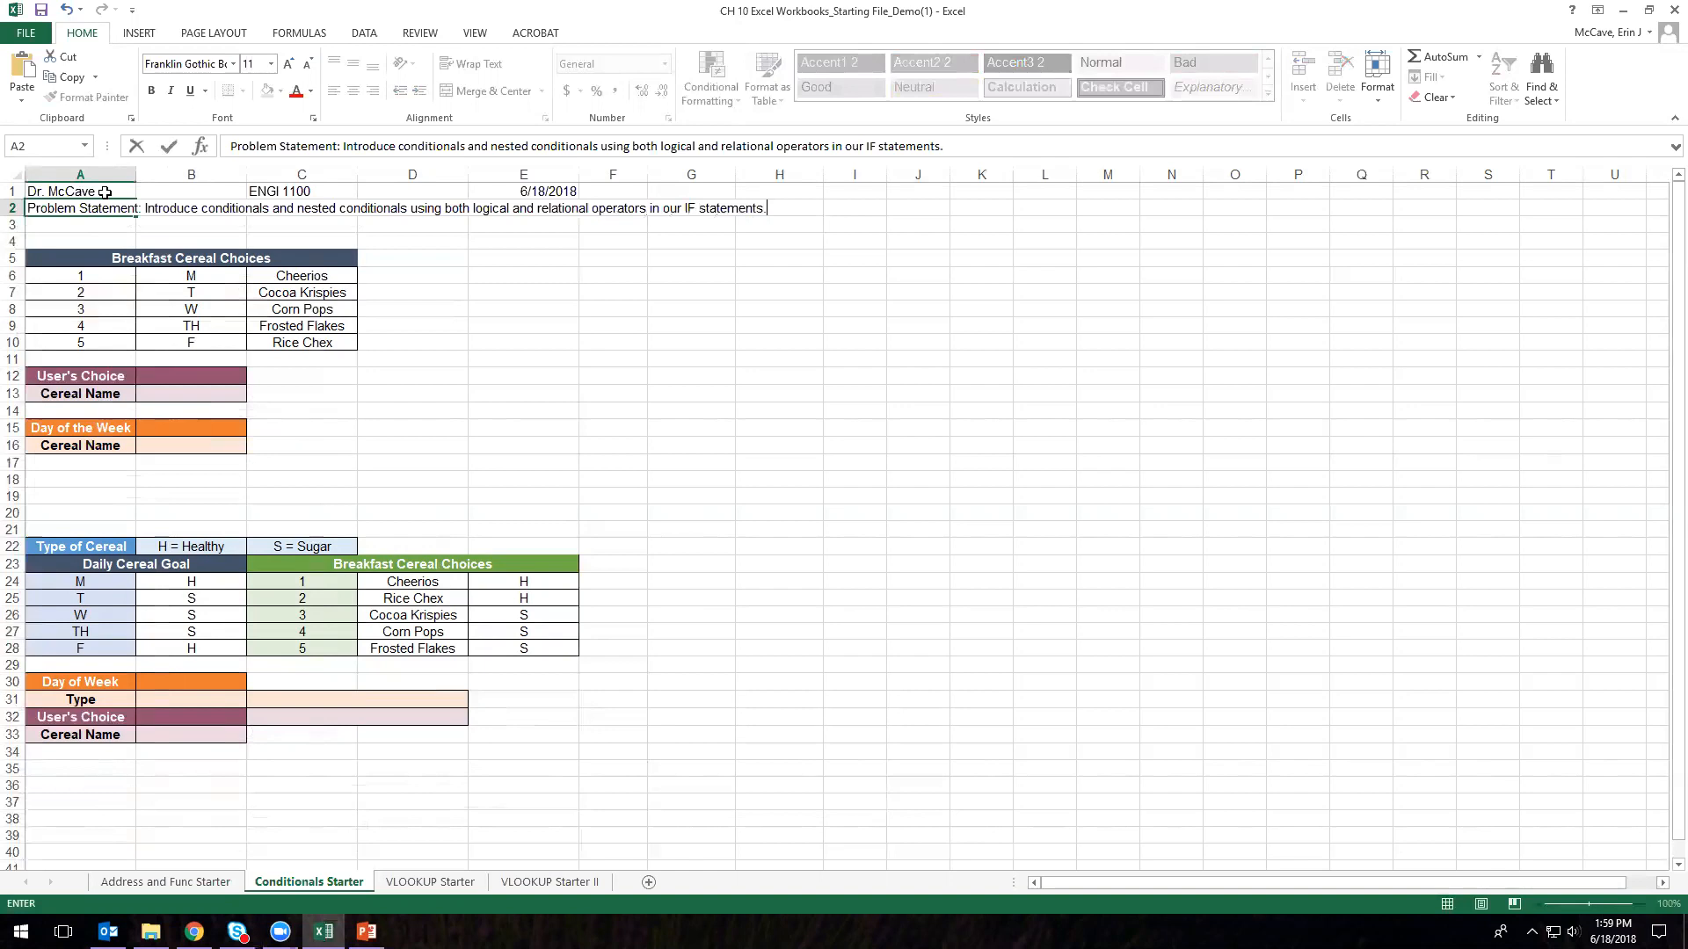
- Bold the whole of row 1 and italicize the problem statement in row 2
click(13, 191)
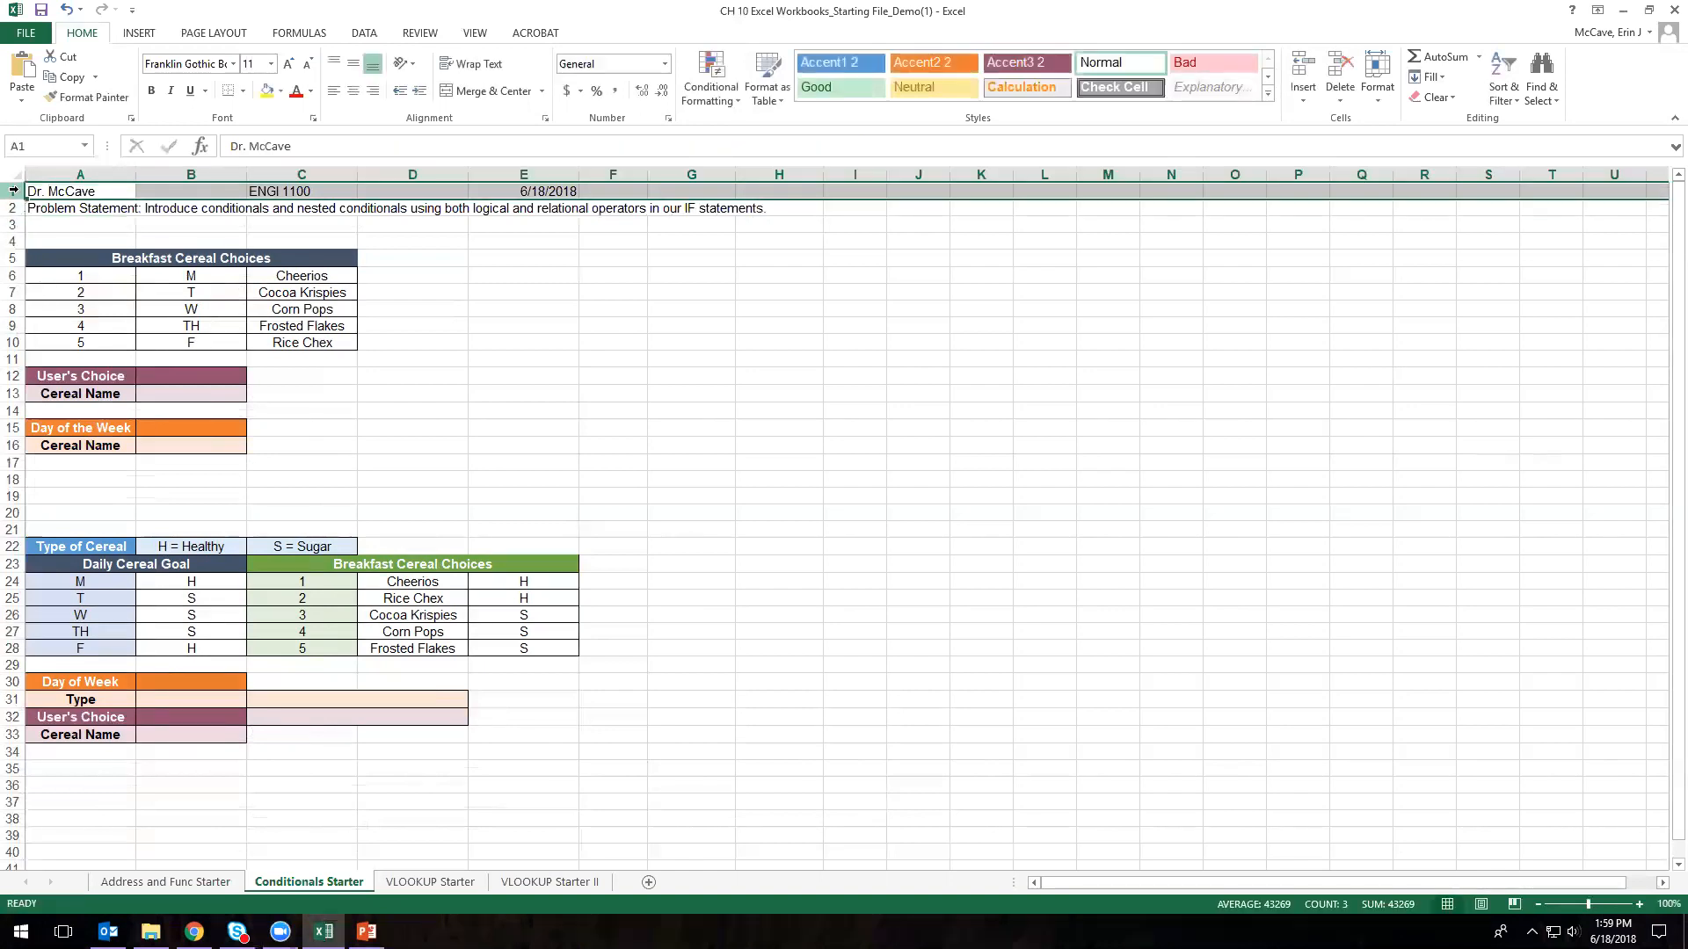
key(ctrl+b)
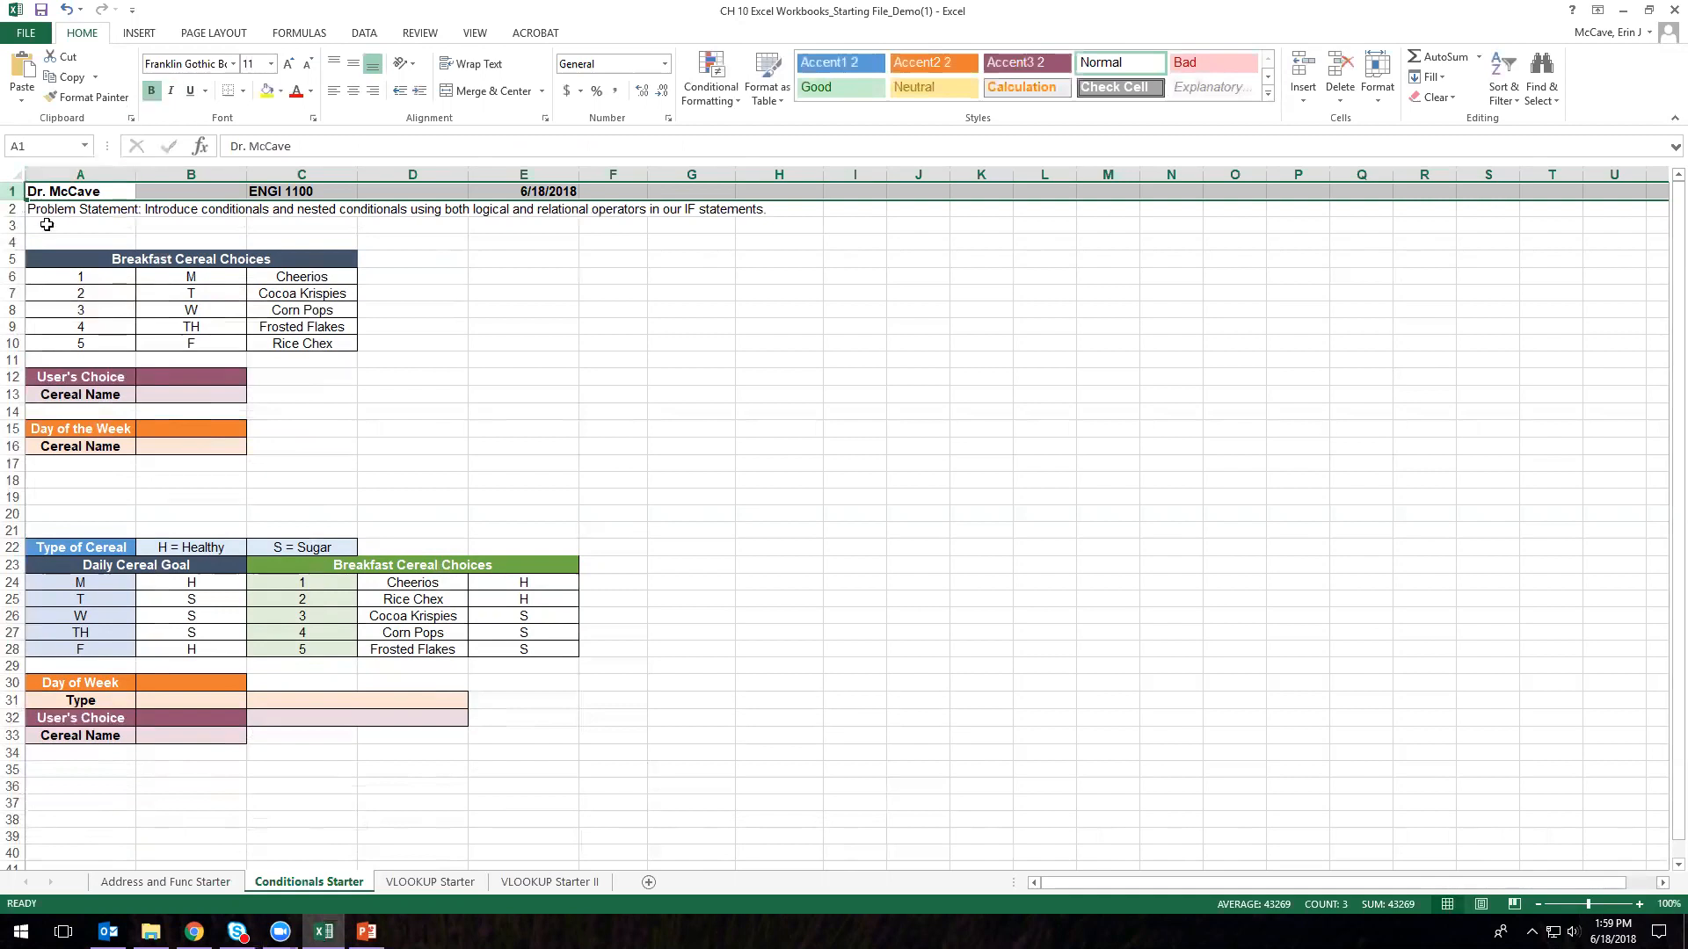
click(13, 209)
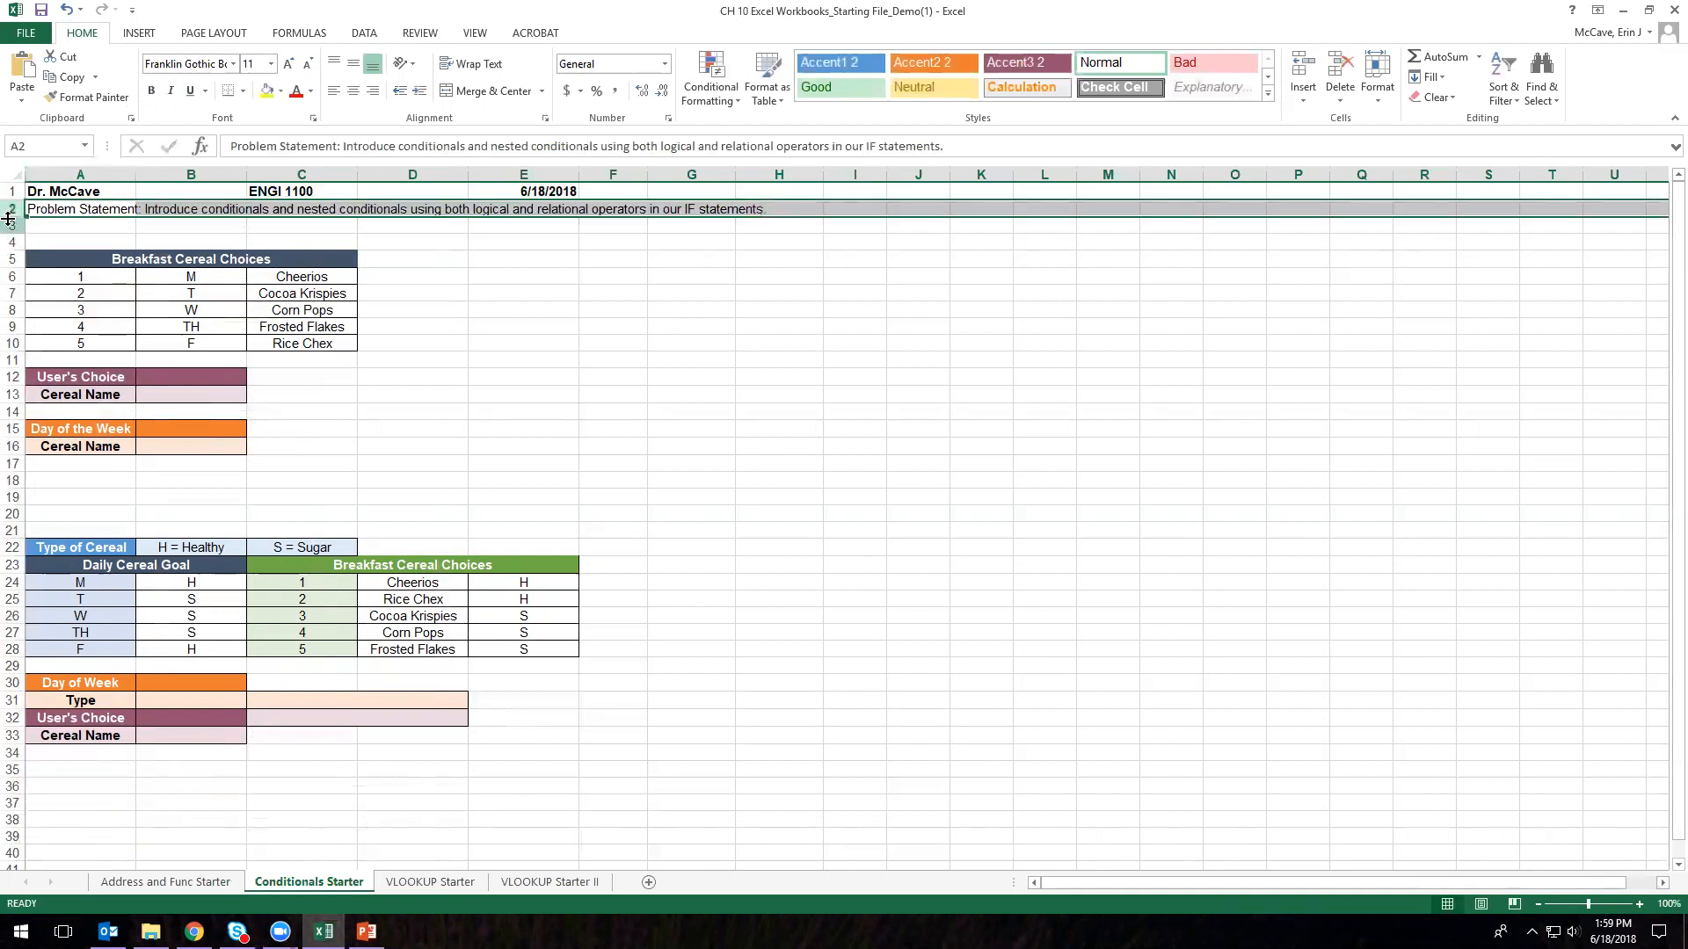
key(ctrl+i)
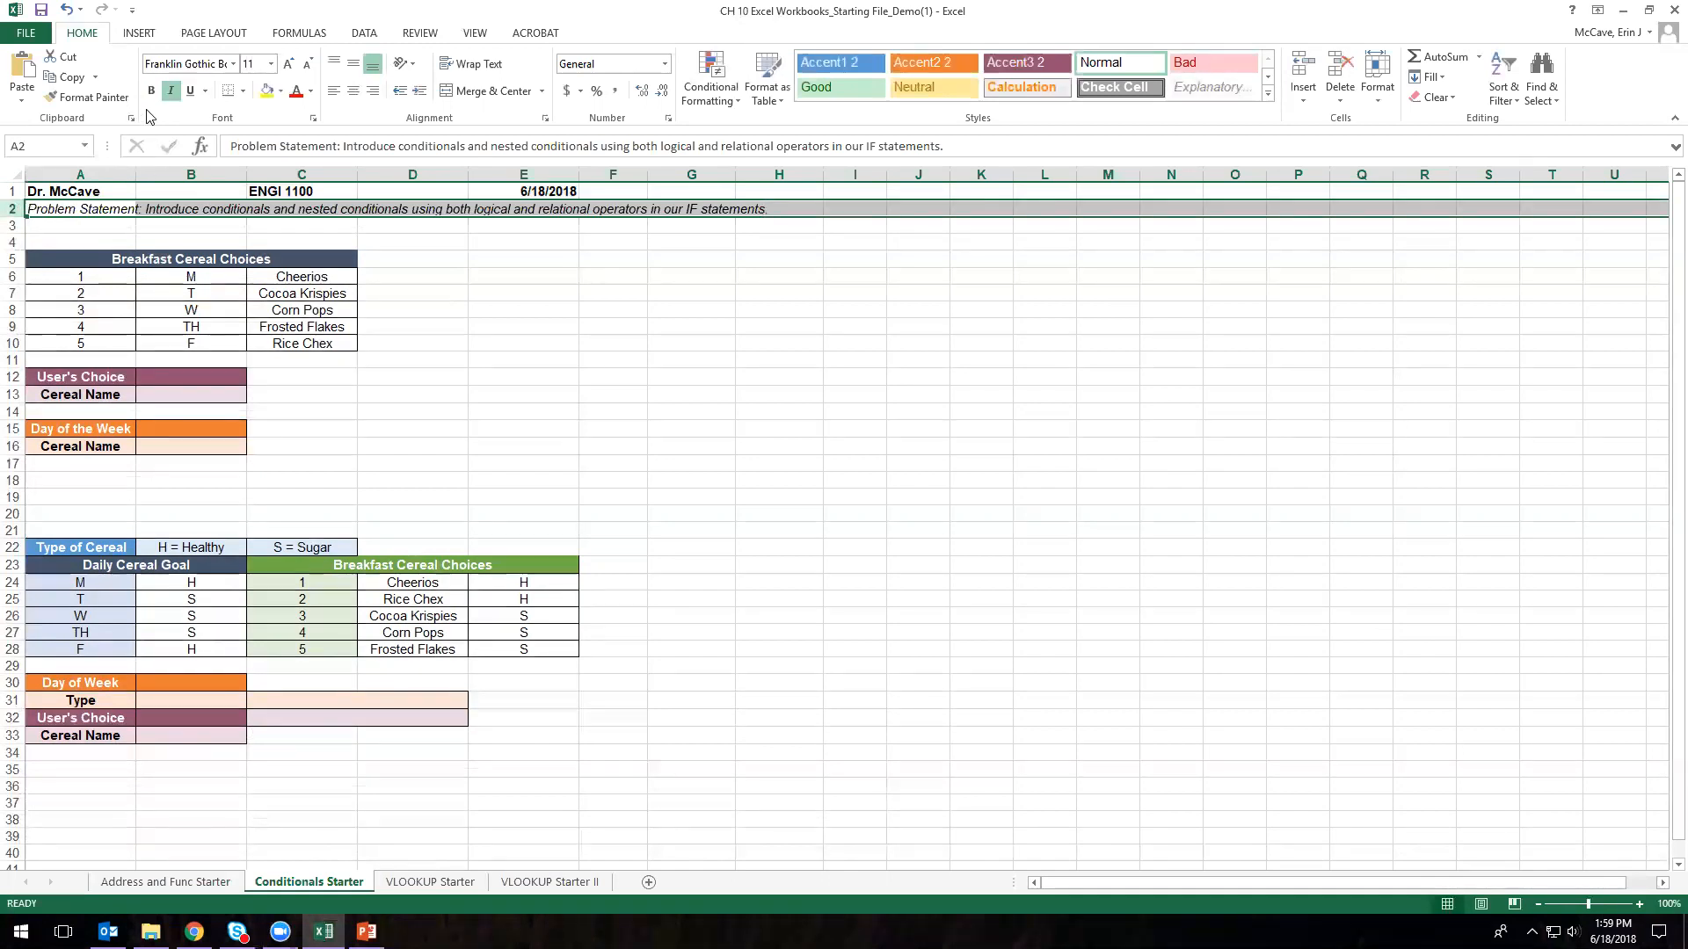
click(119, 230)
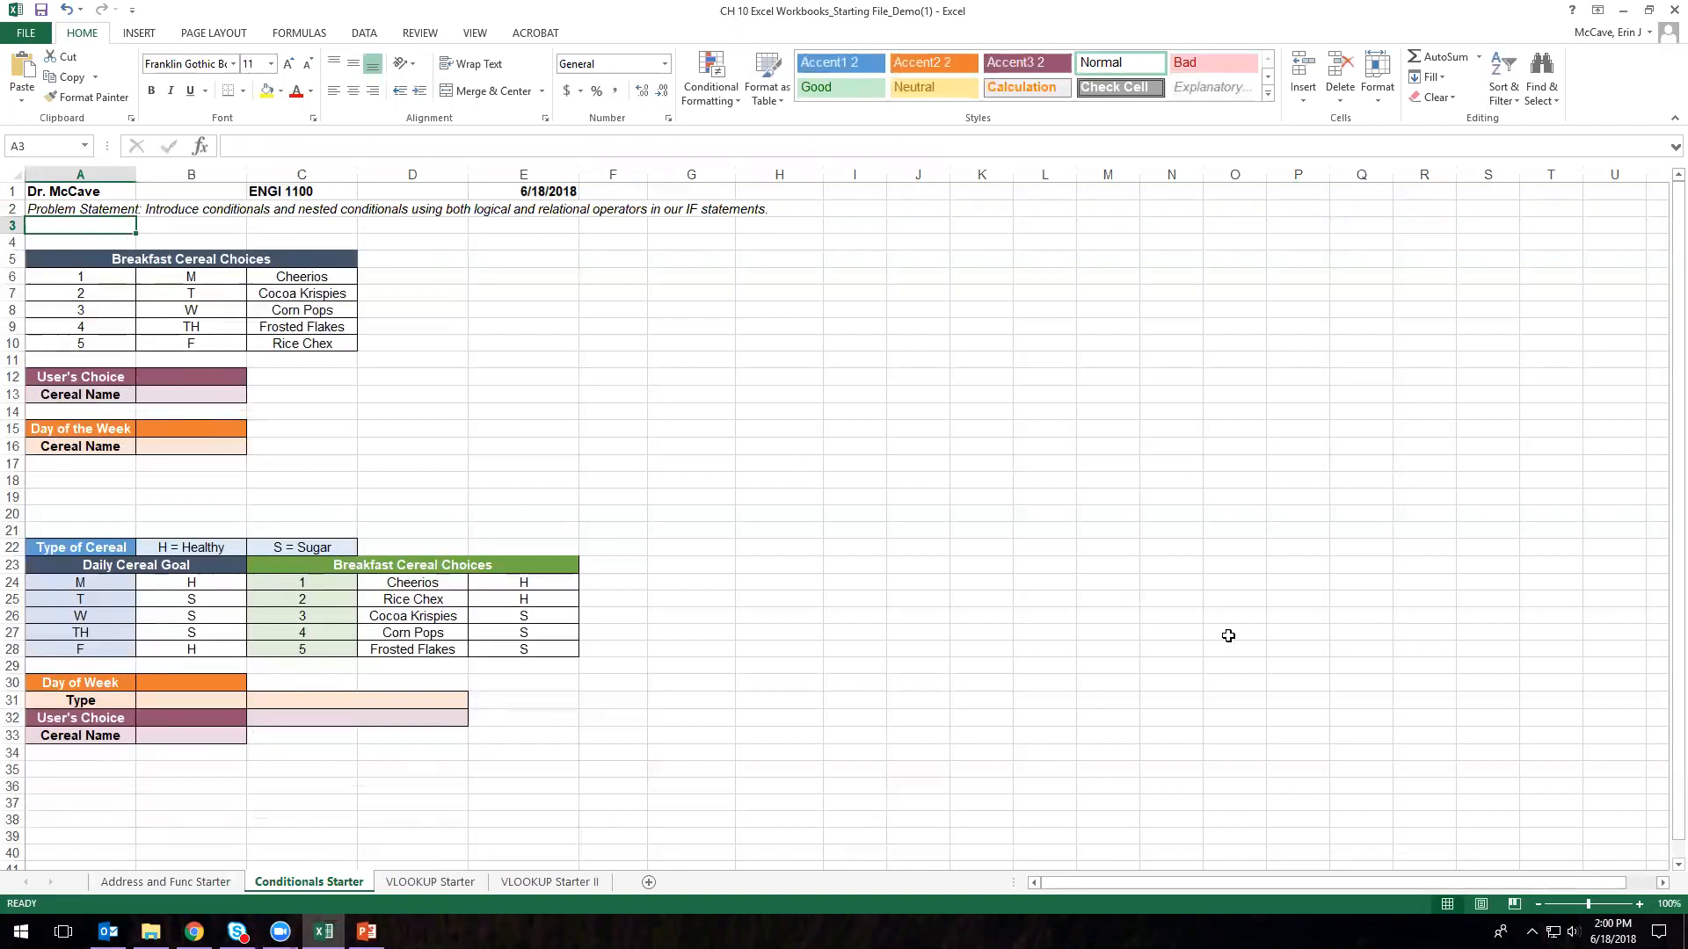
- Zoom the worksheet to 160% and scroll up to the Breakfast Cereal Choices table
click(1640, 905)
click(1639, 905)
click(1639, 904)
click(1639, 905)
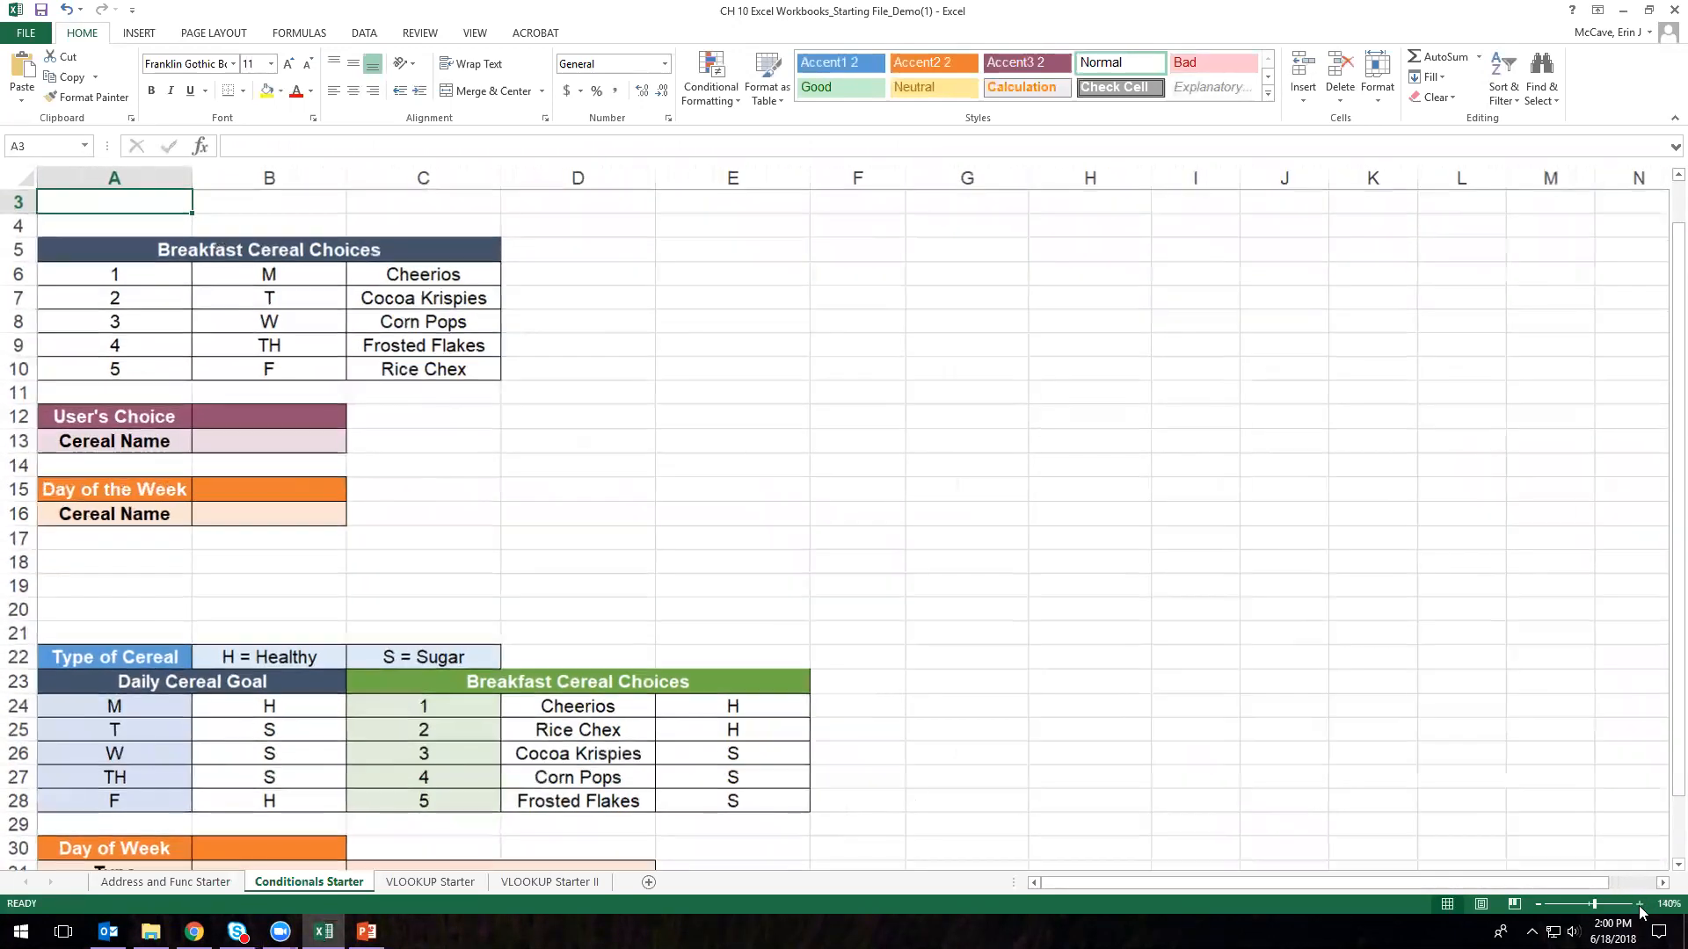
drag(603, 362, 734, 443)
click(268, 248)
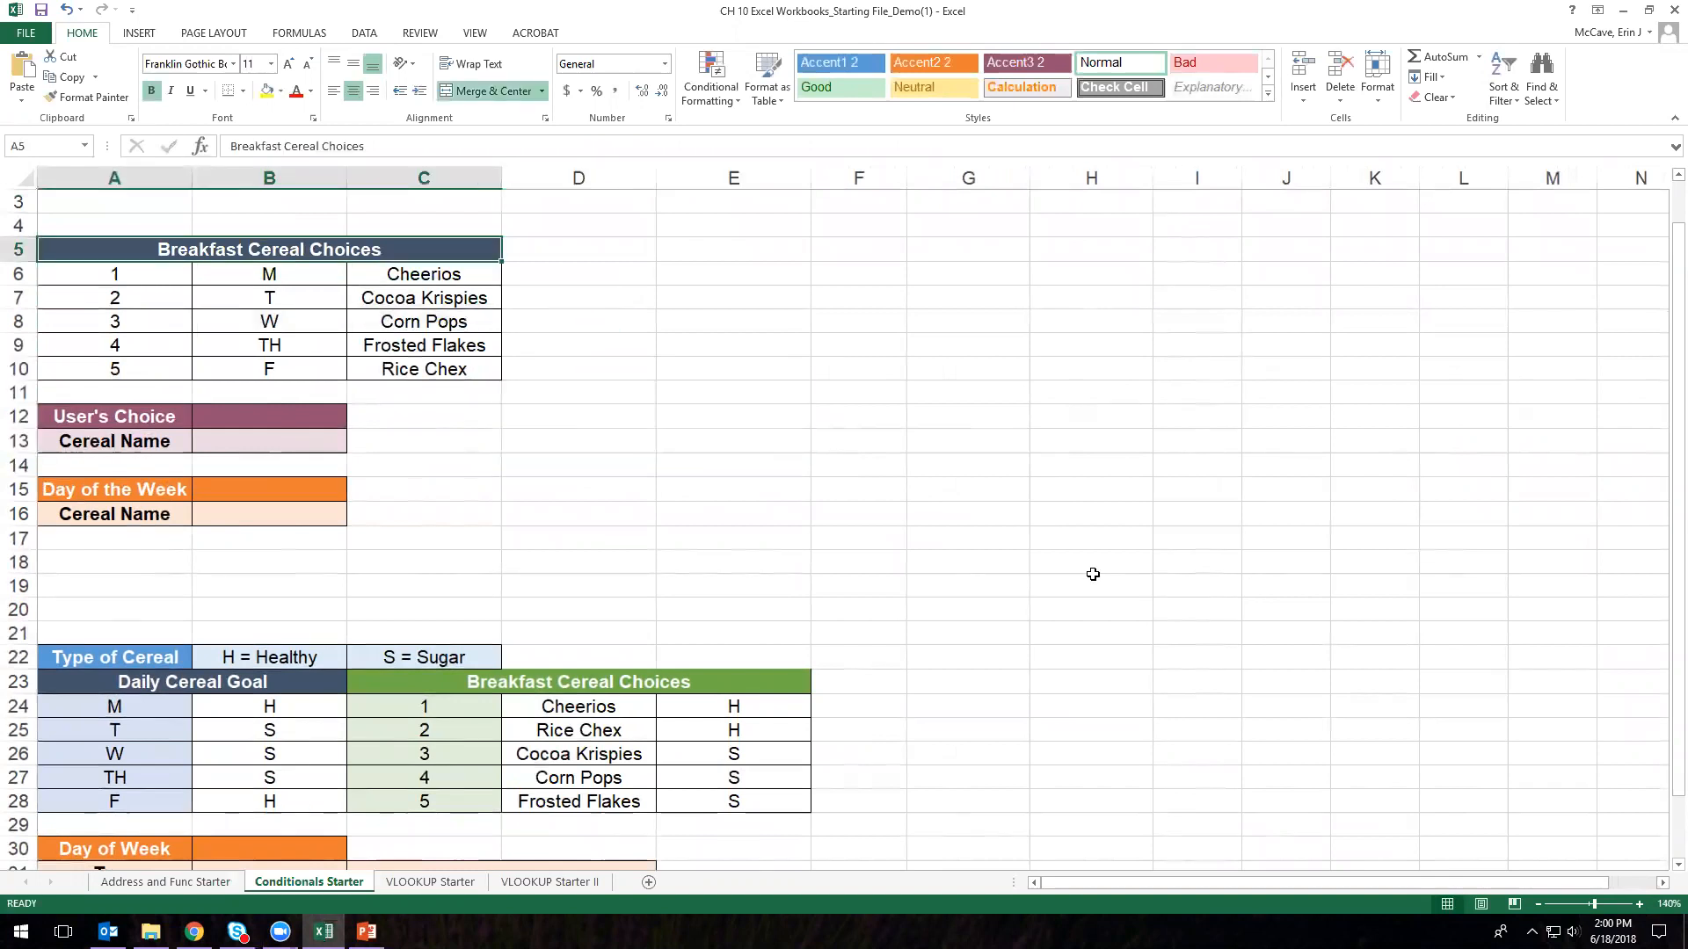
click(1640, 905)
click(1640, 905)
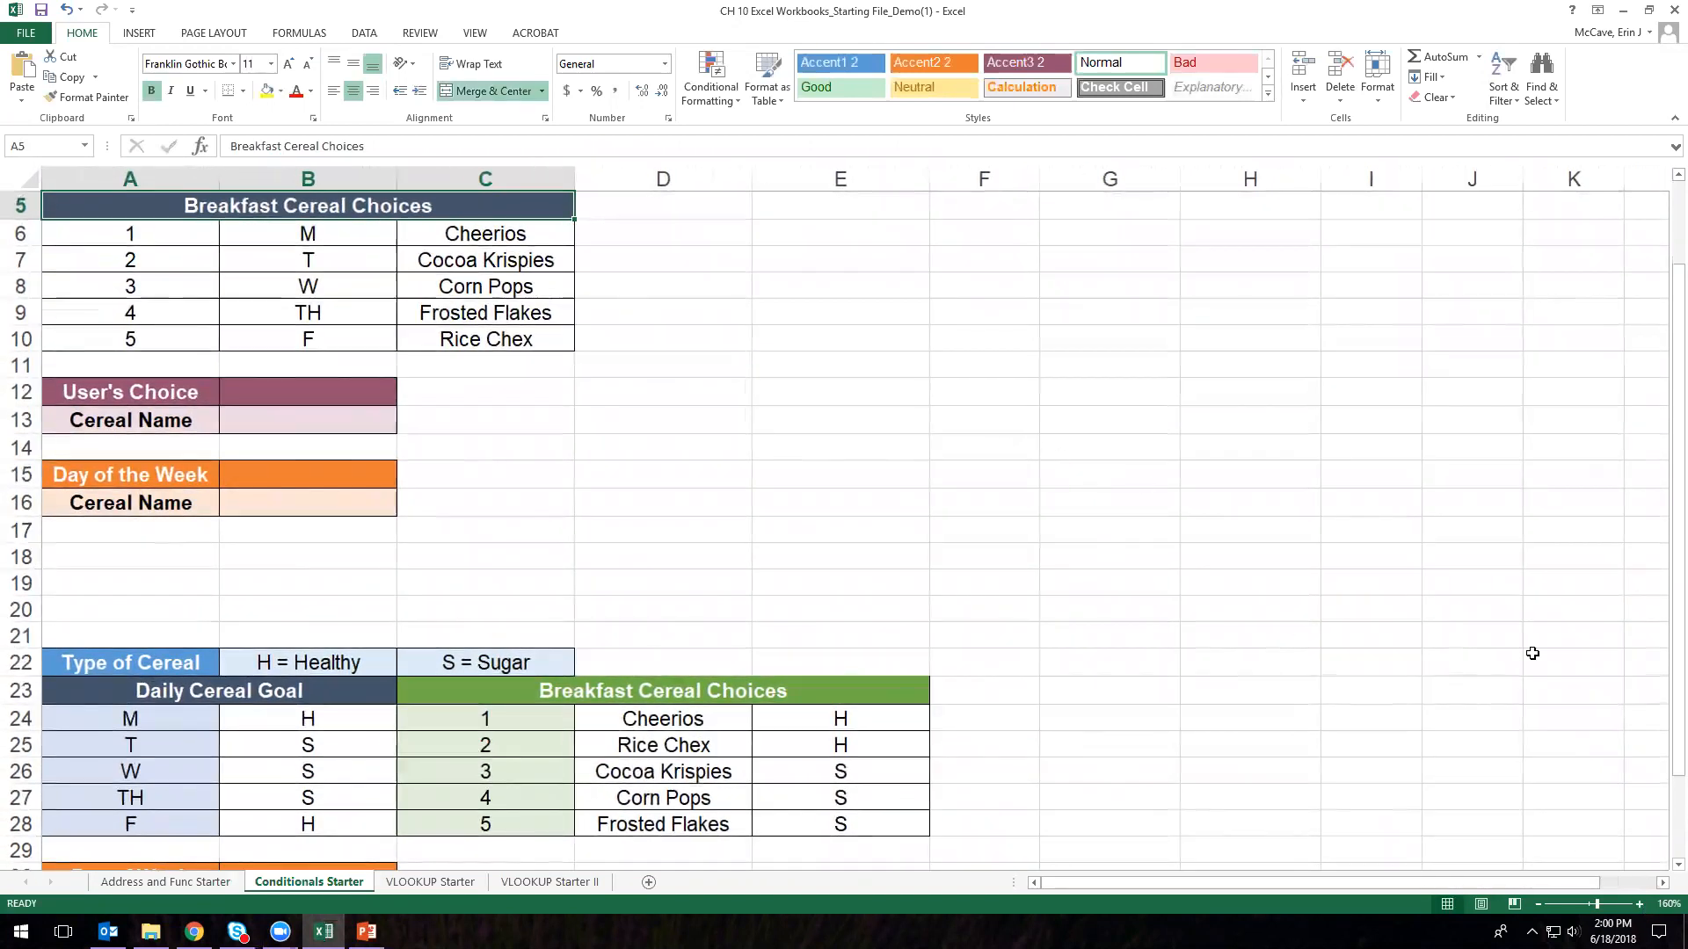
scroll(1662, 593, up, 1)
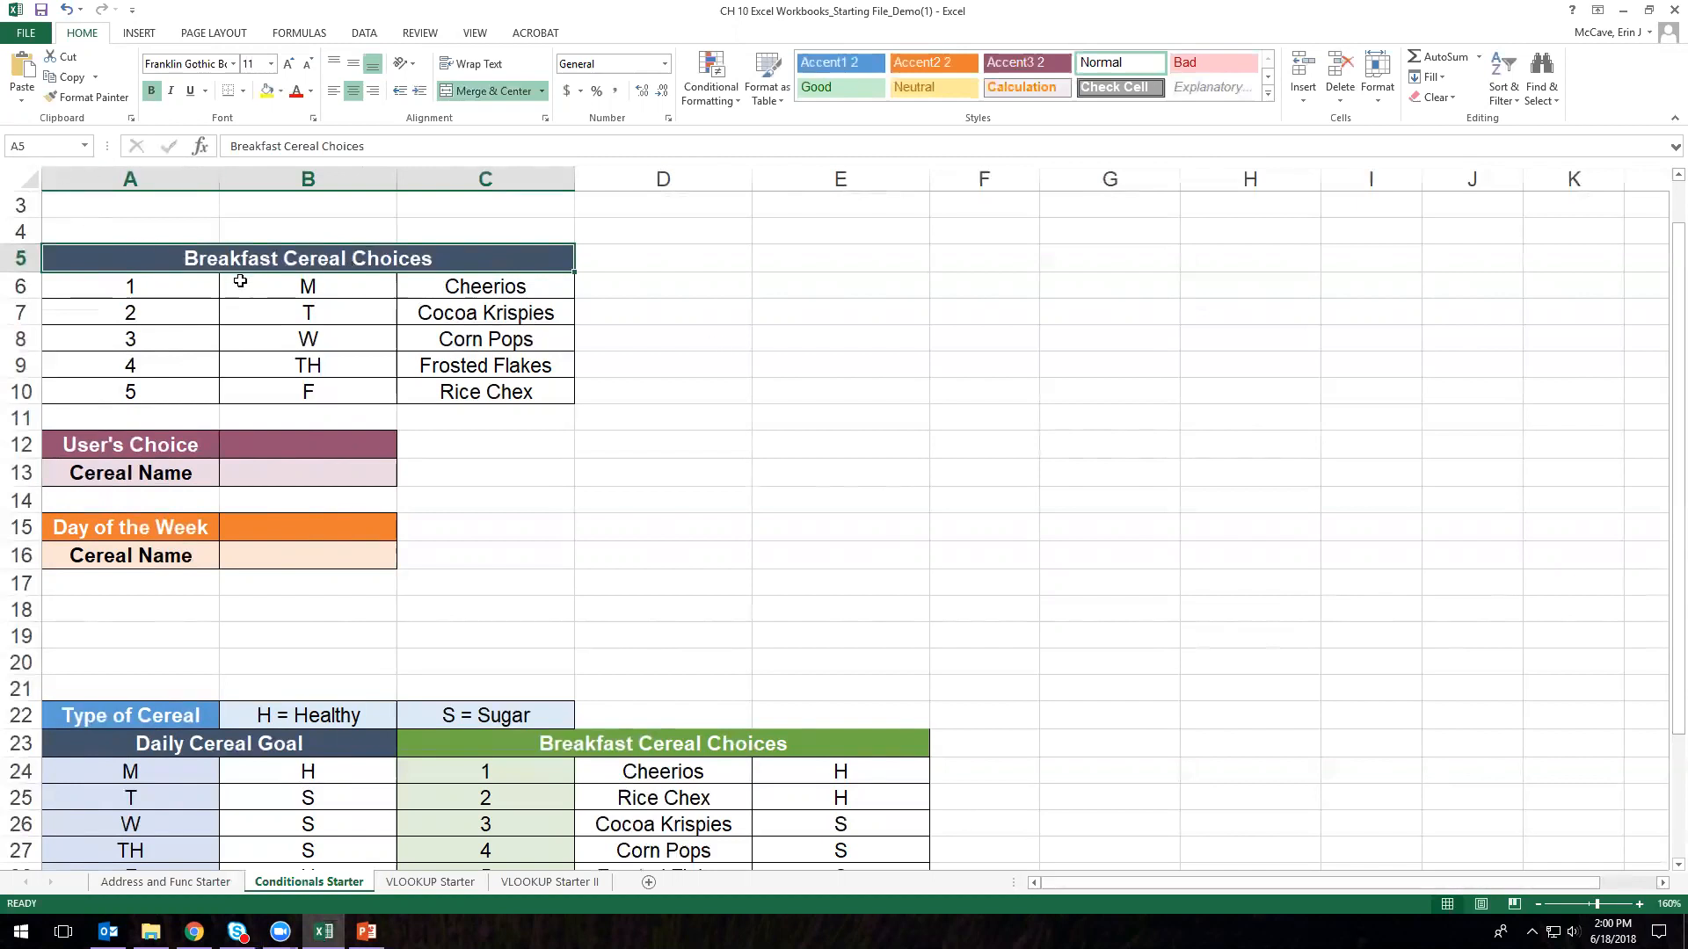
- Highlight the choice numbers, day codes M–F and cereal names in the Breakfast Cereal Choices table
drag(158, 292, 161, 396)
drag(331, 279, 331, 393)
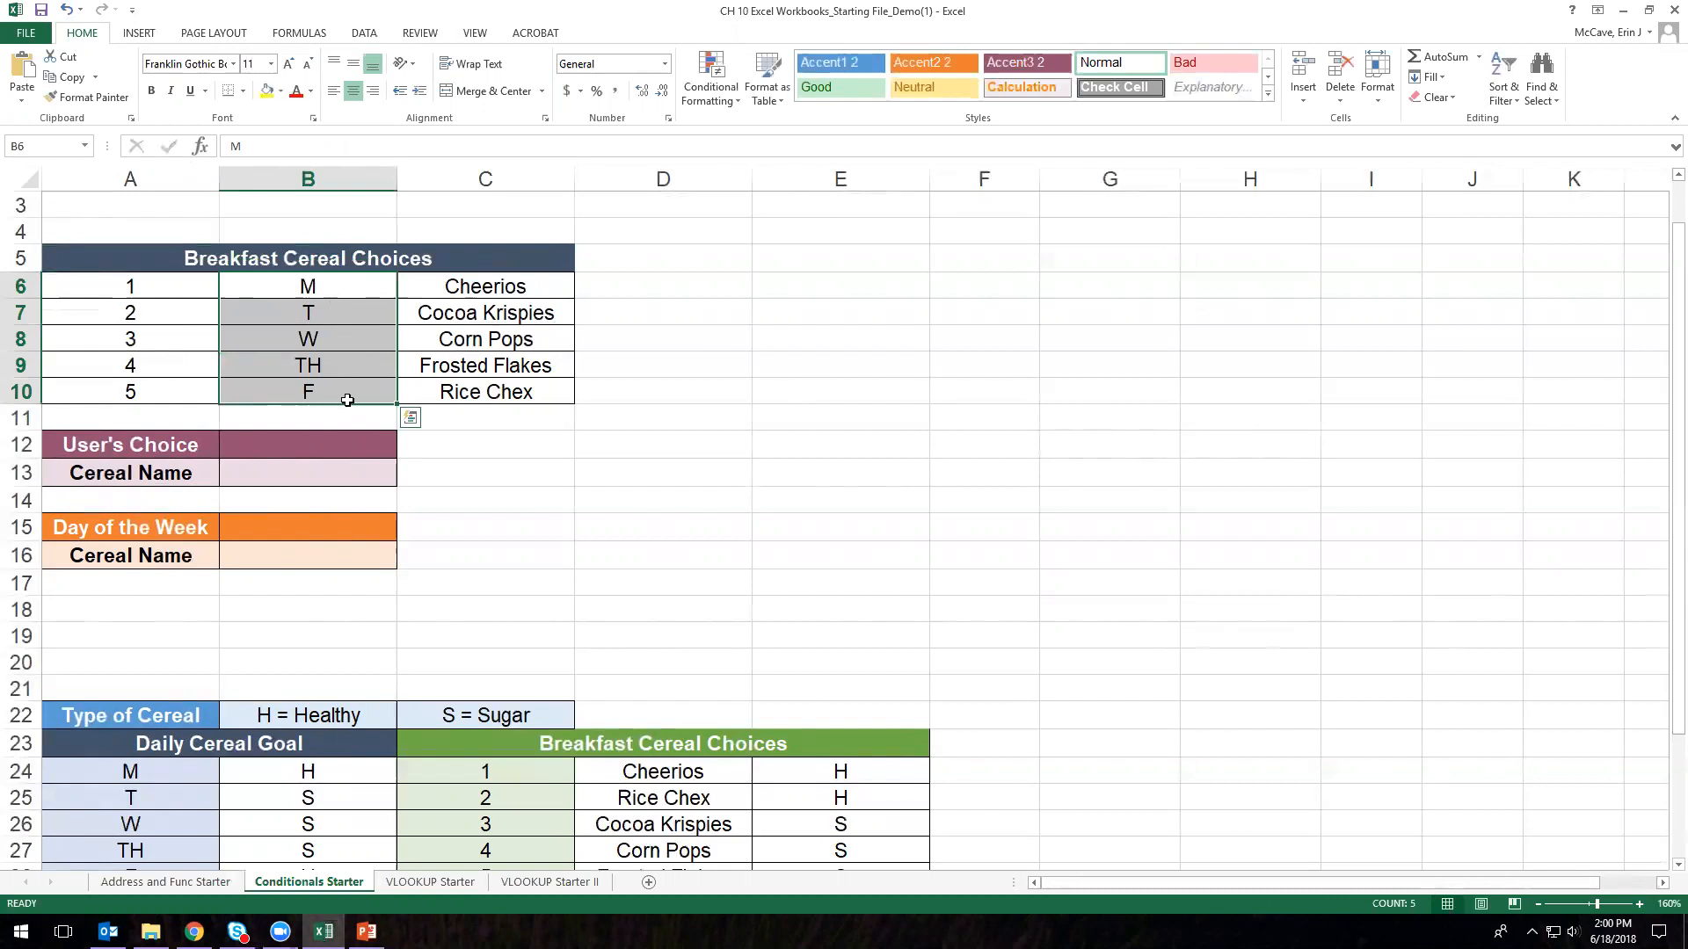
drag(142, 292, 158, 388)
drag(455, 289, 467, 389)
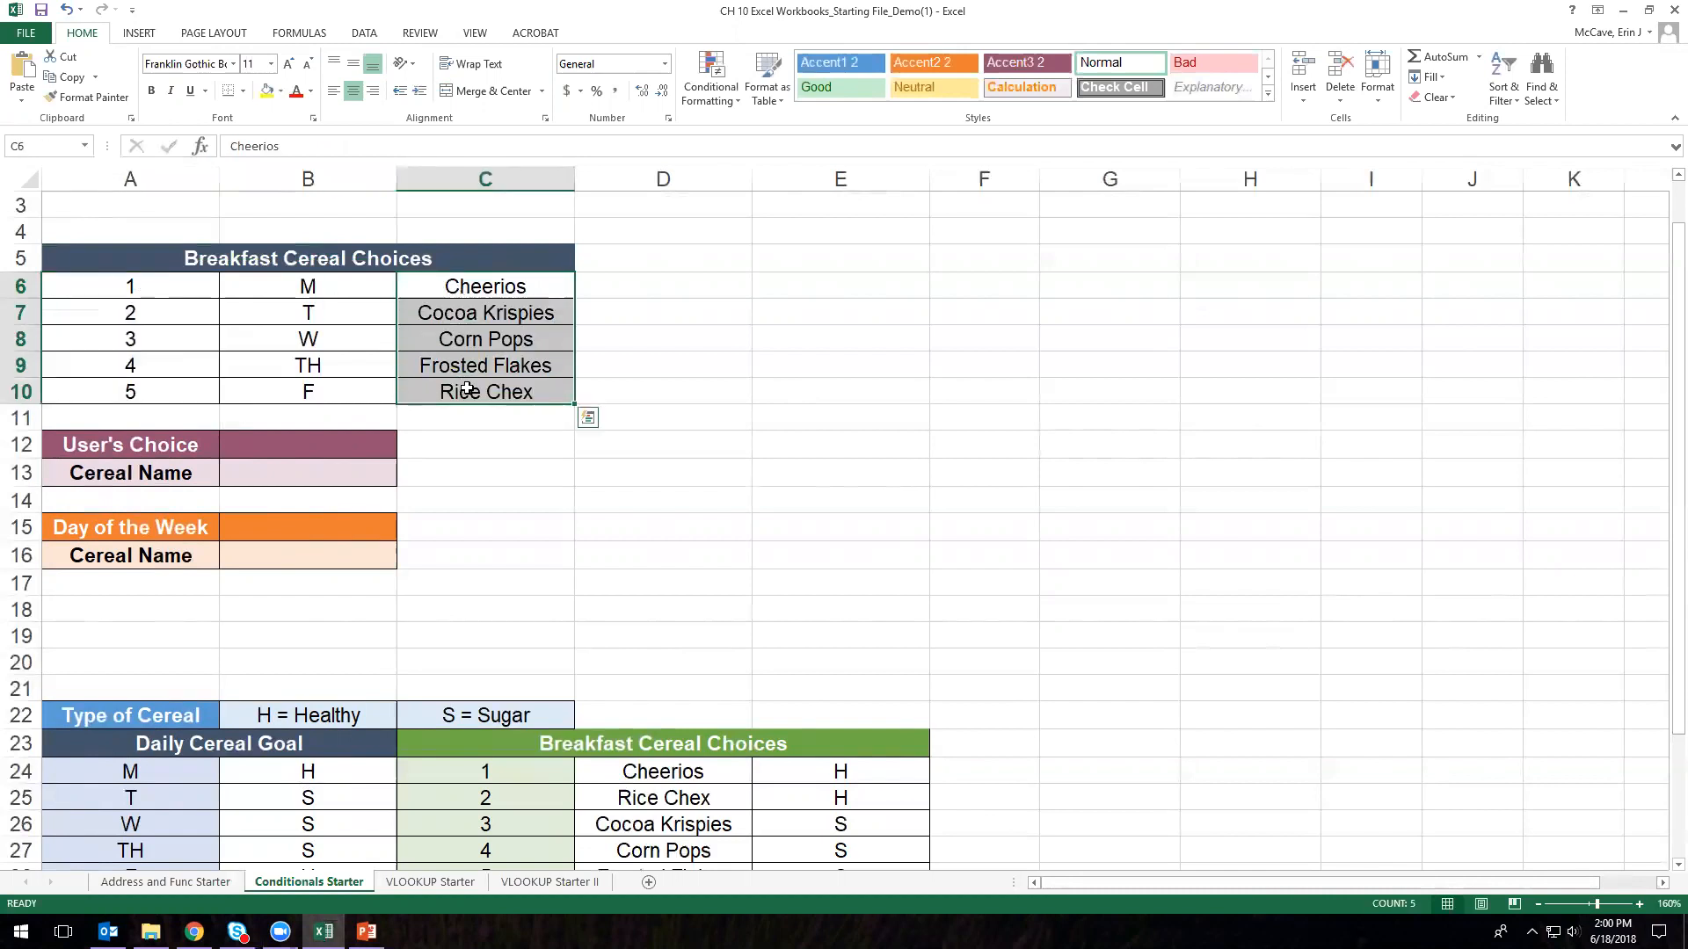
- Enter 2 as the User's Choice in B12, then change it to 1
click(304, 442)
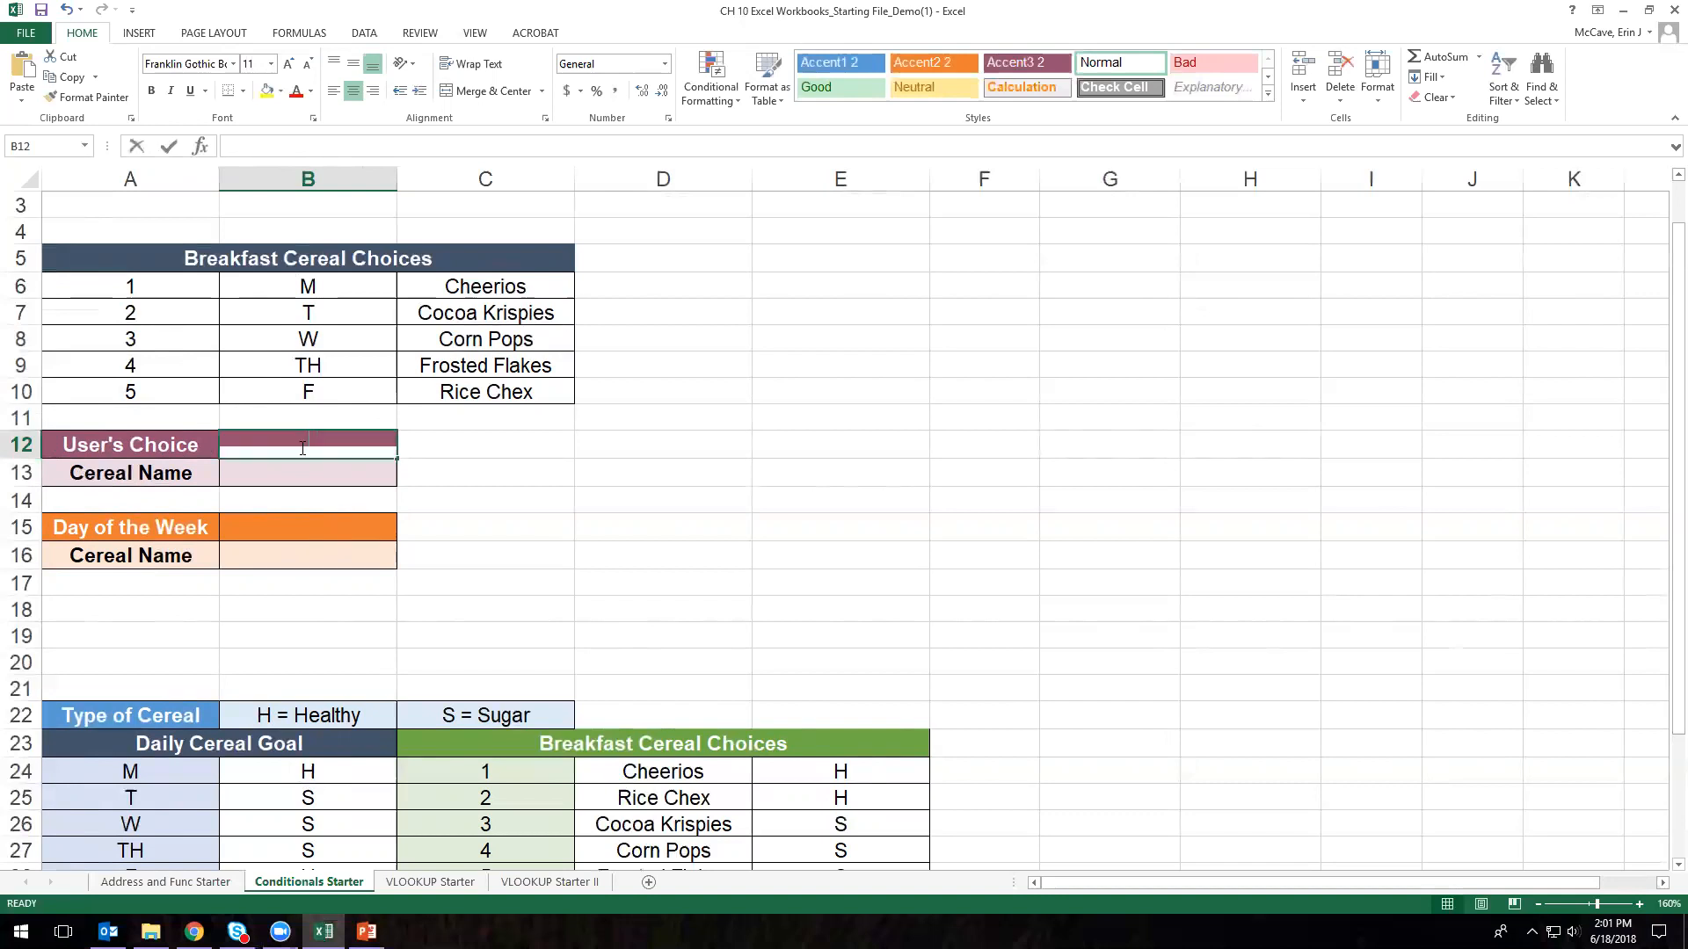
text(2)
key(Return)
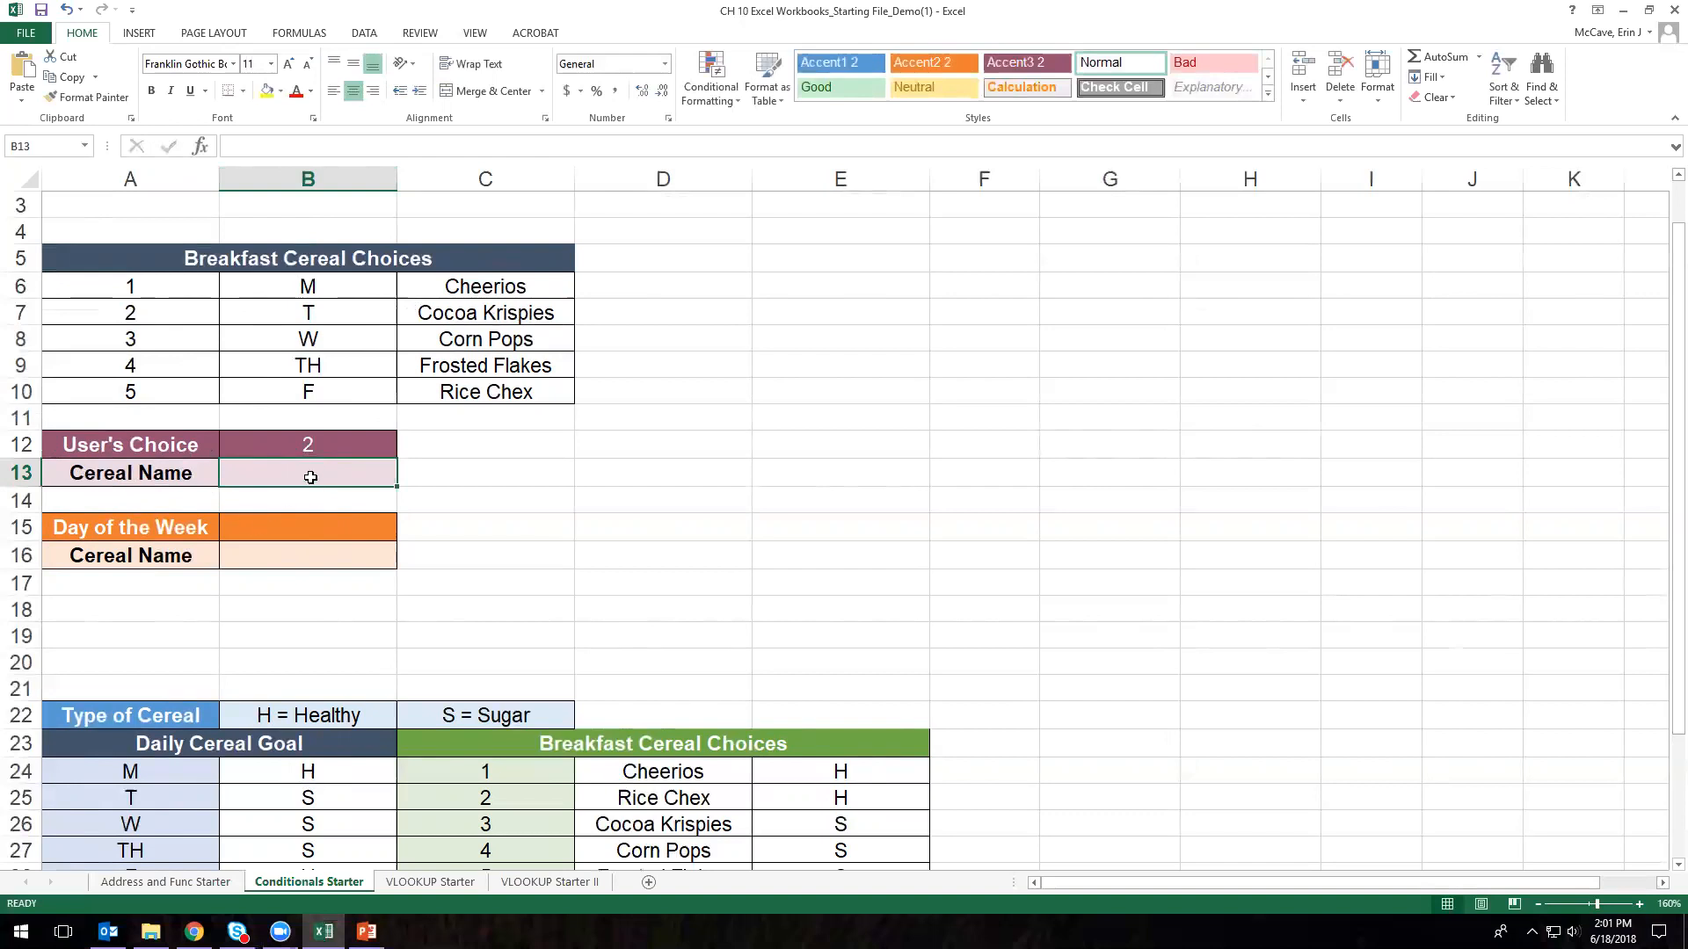
click(299, 445)
text(1)
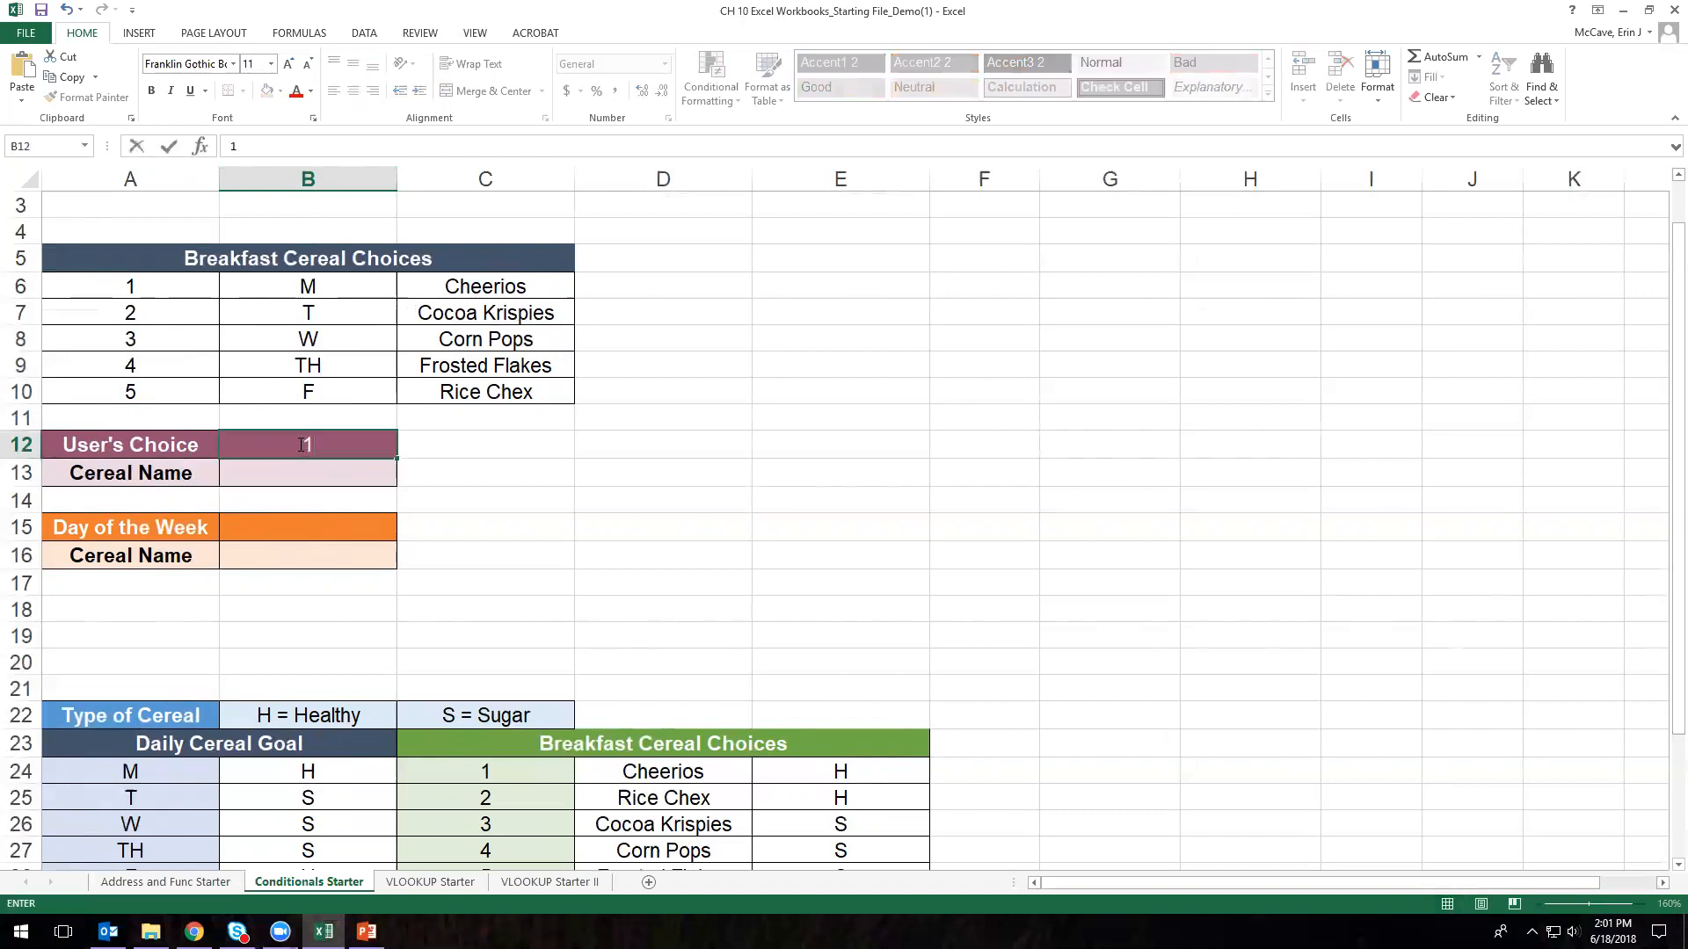
key(Return)
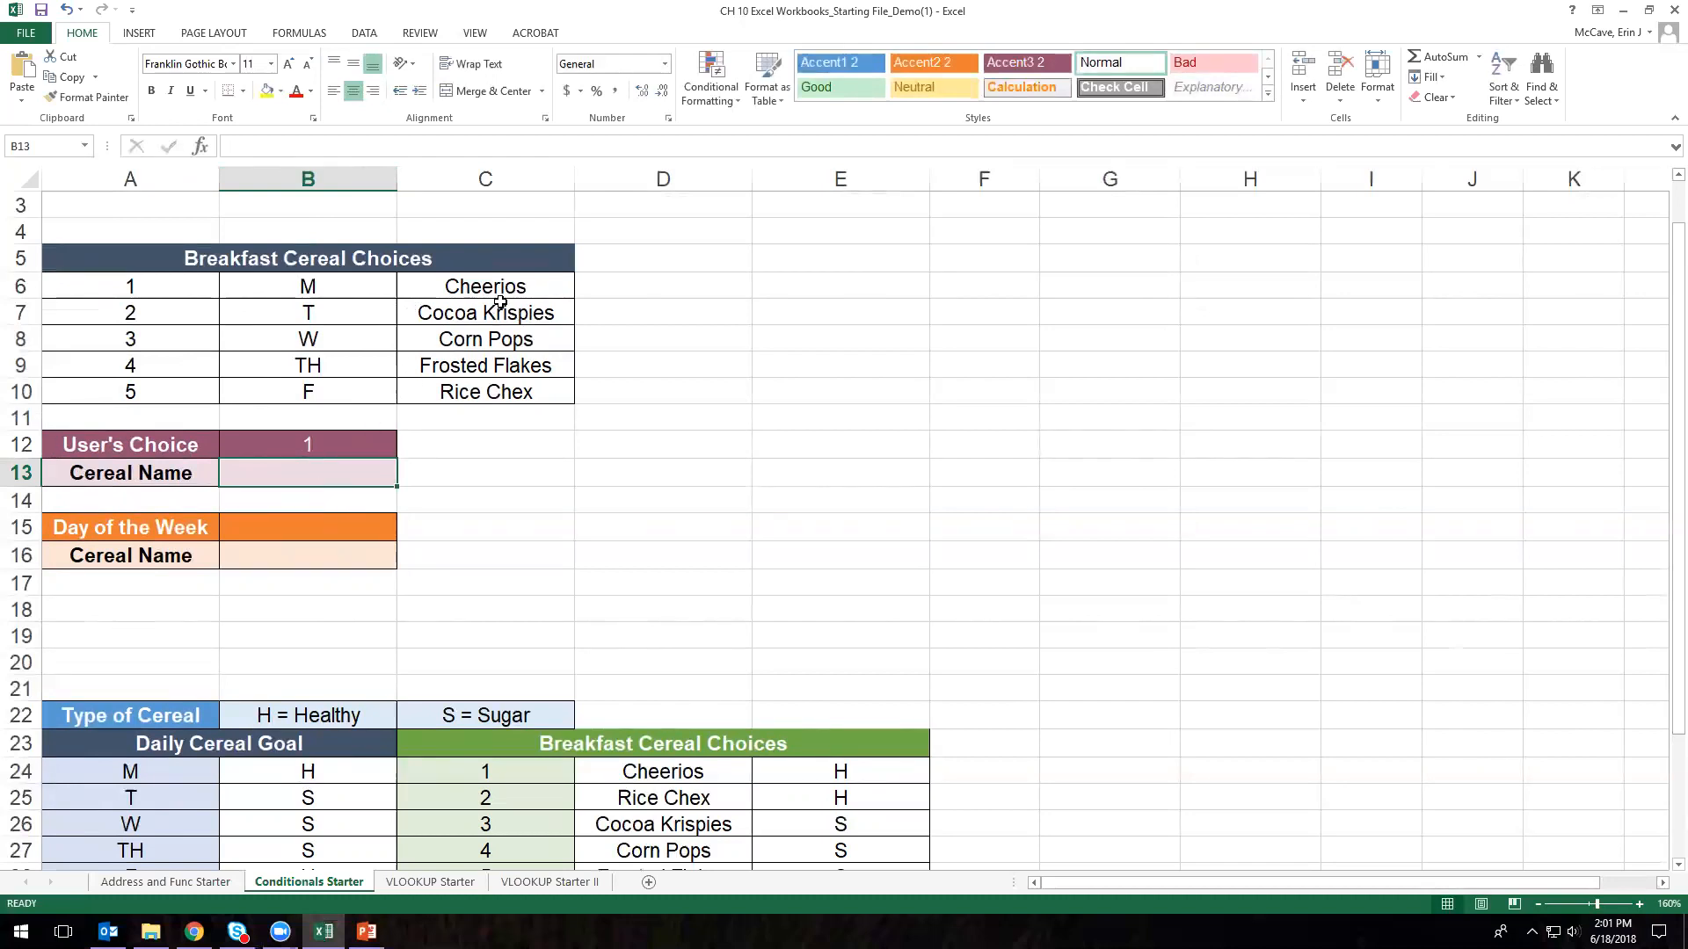
click(530, 283)
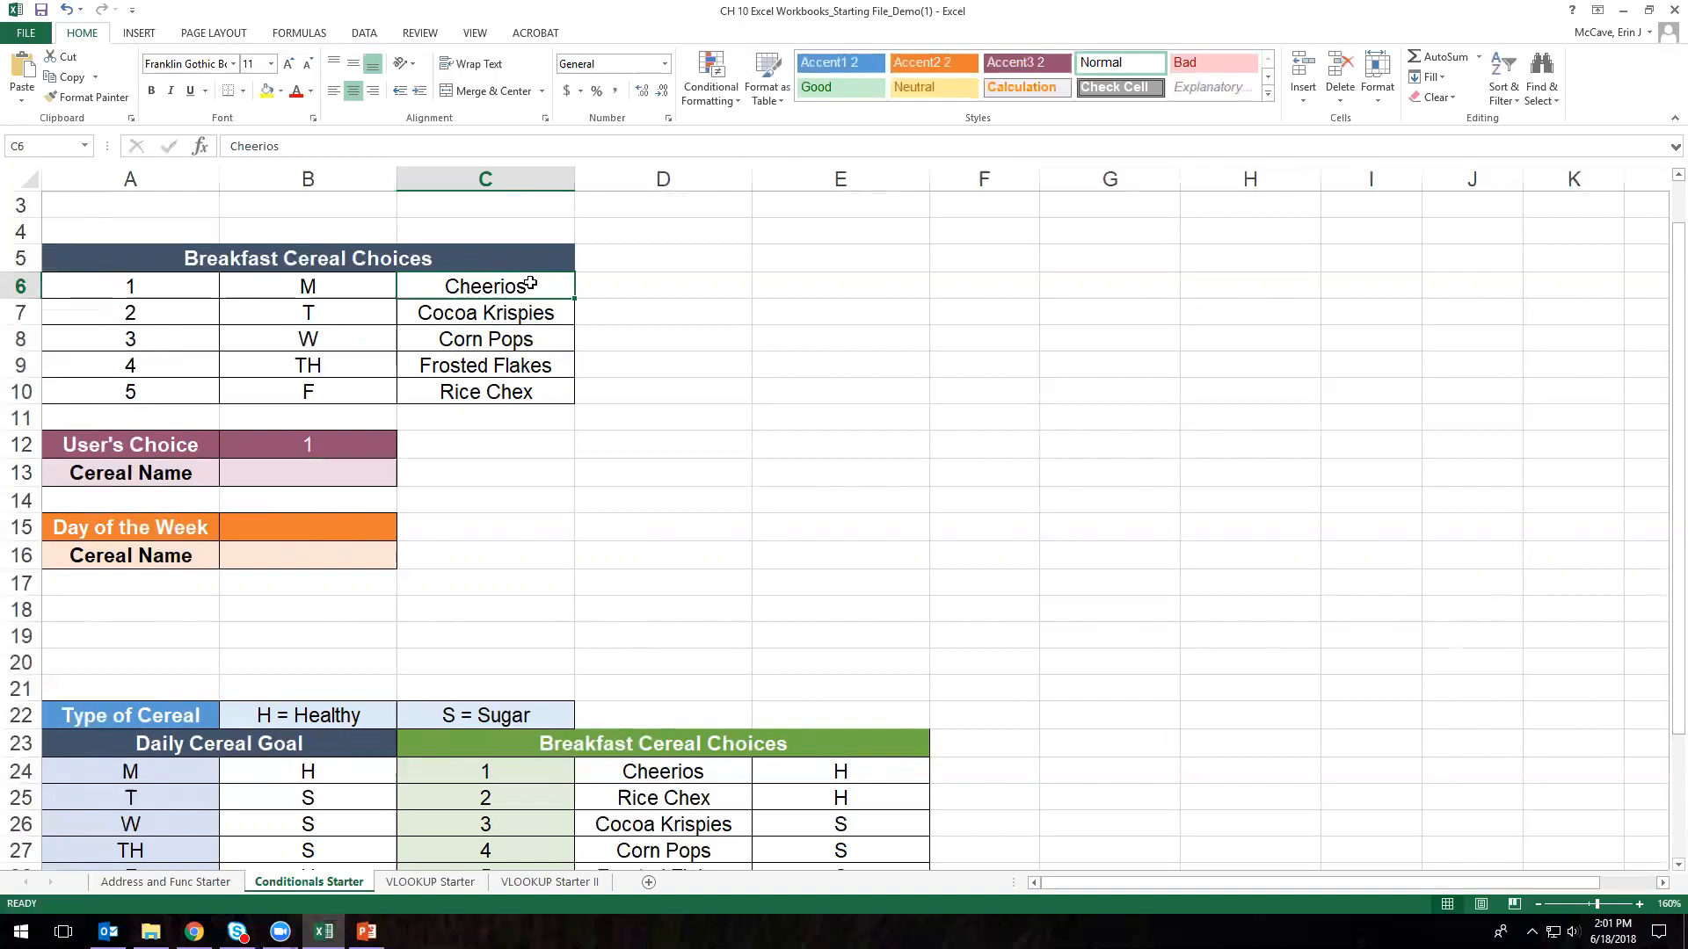
click(306, 476)
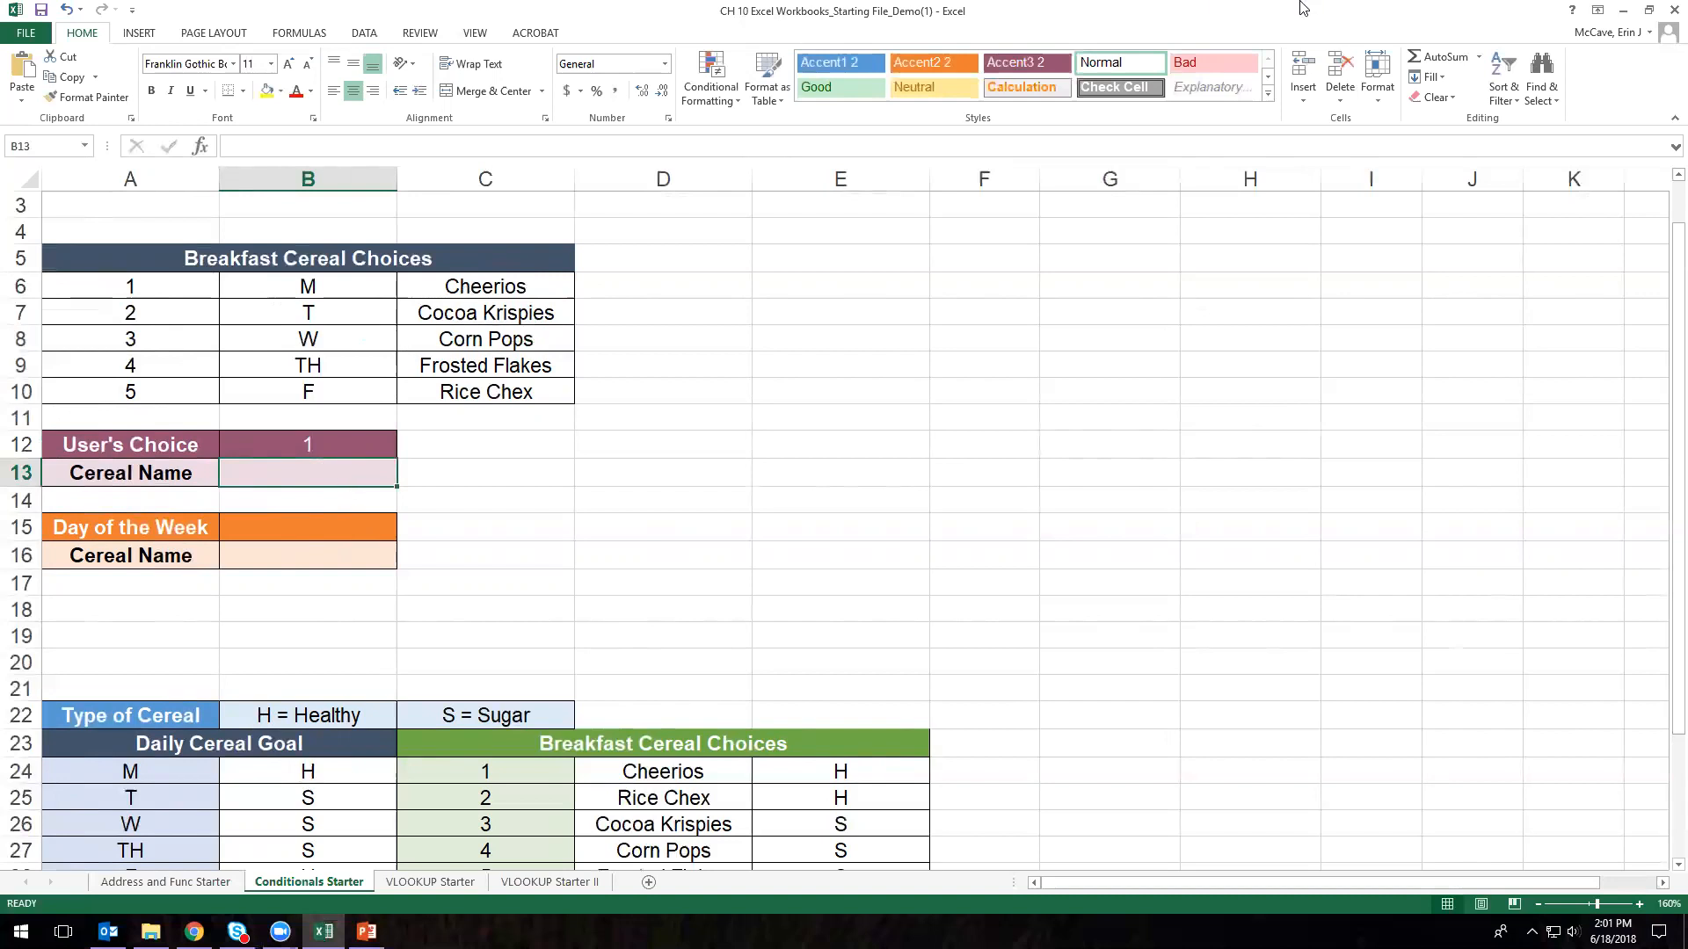
- Restore the Excel window, move the slide show lower, and narrow Excel to sit beside it
click(1649, 12)
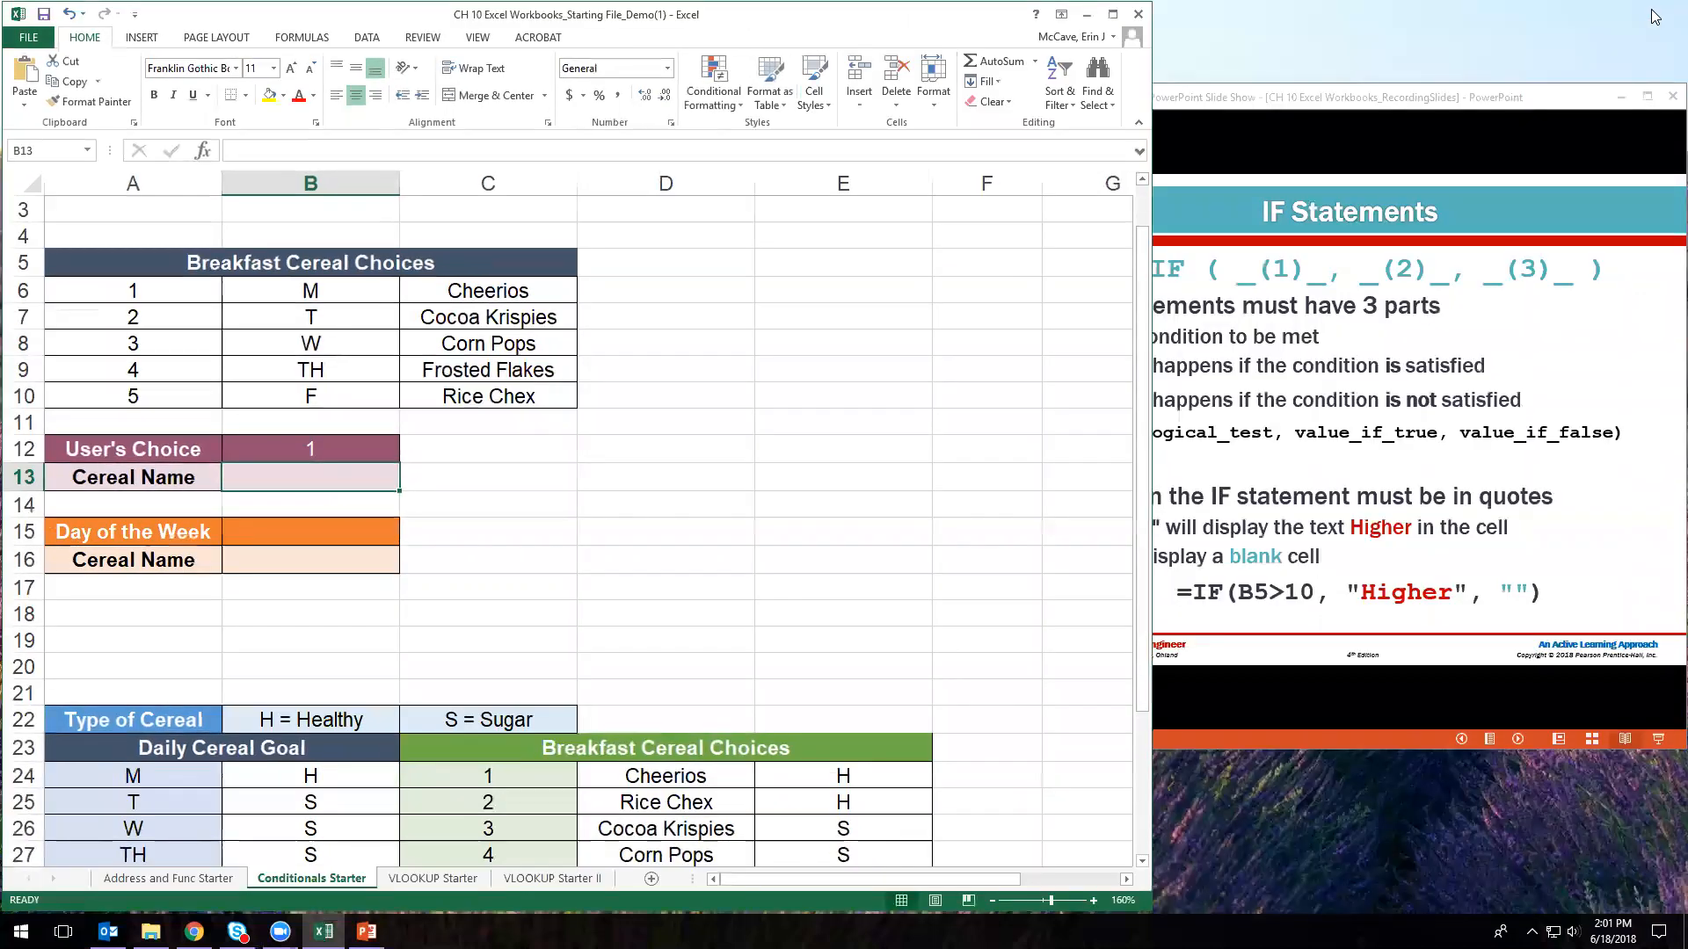
click(1335, 130)
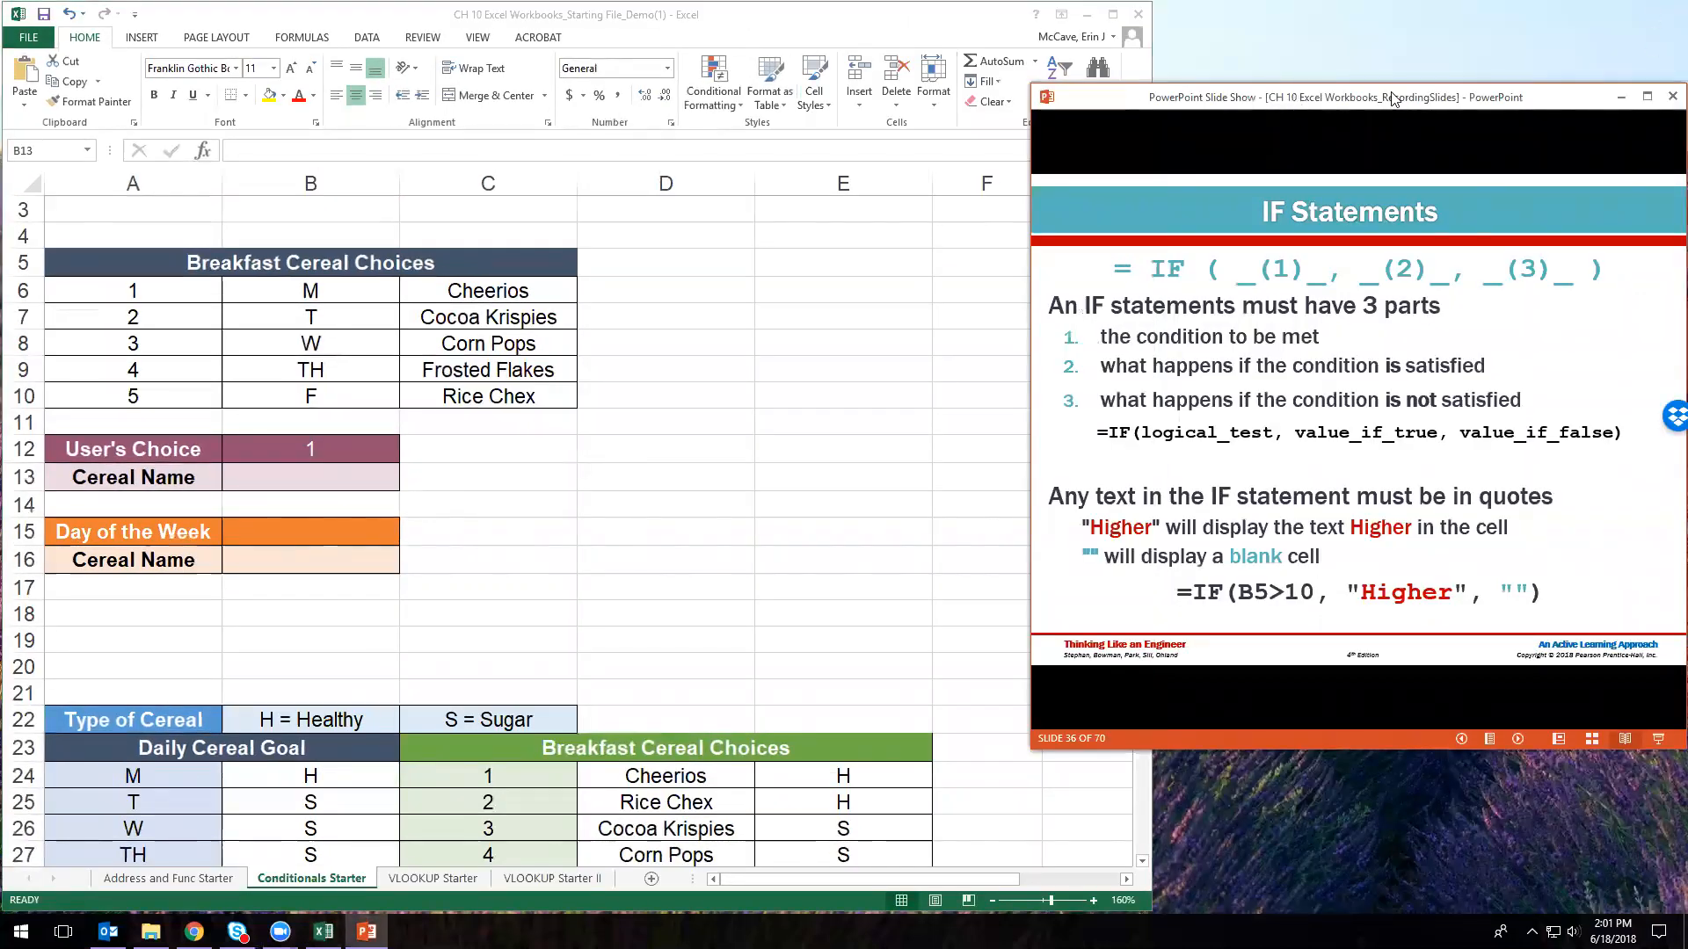
drag(1391, 99, 1383, 211)
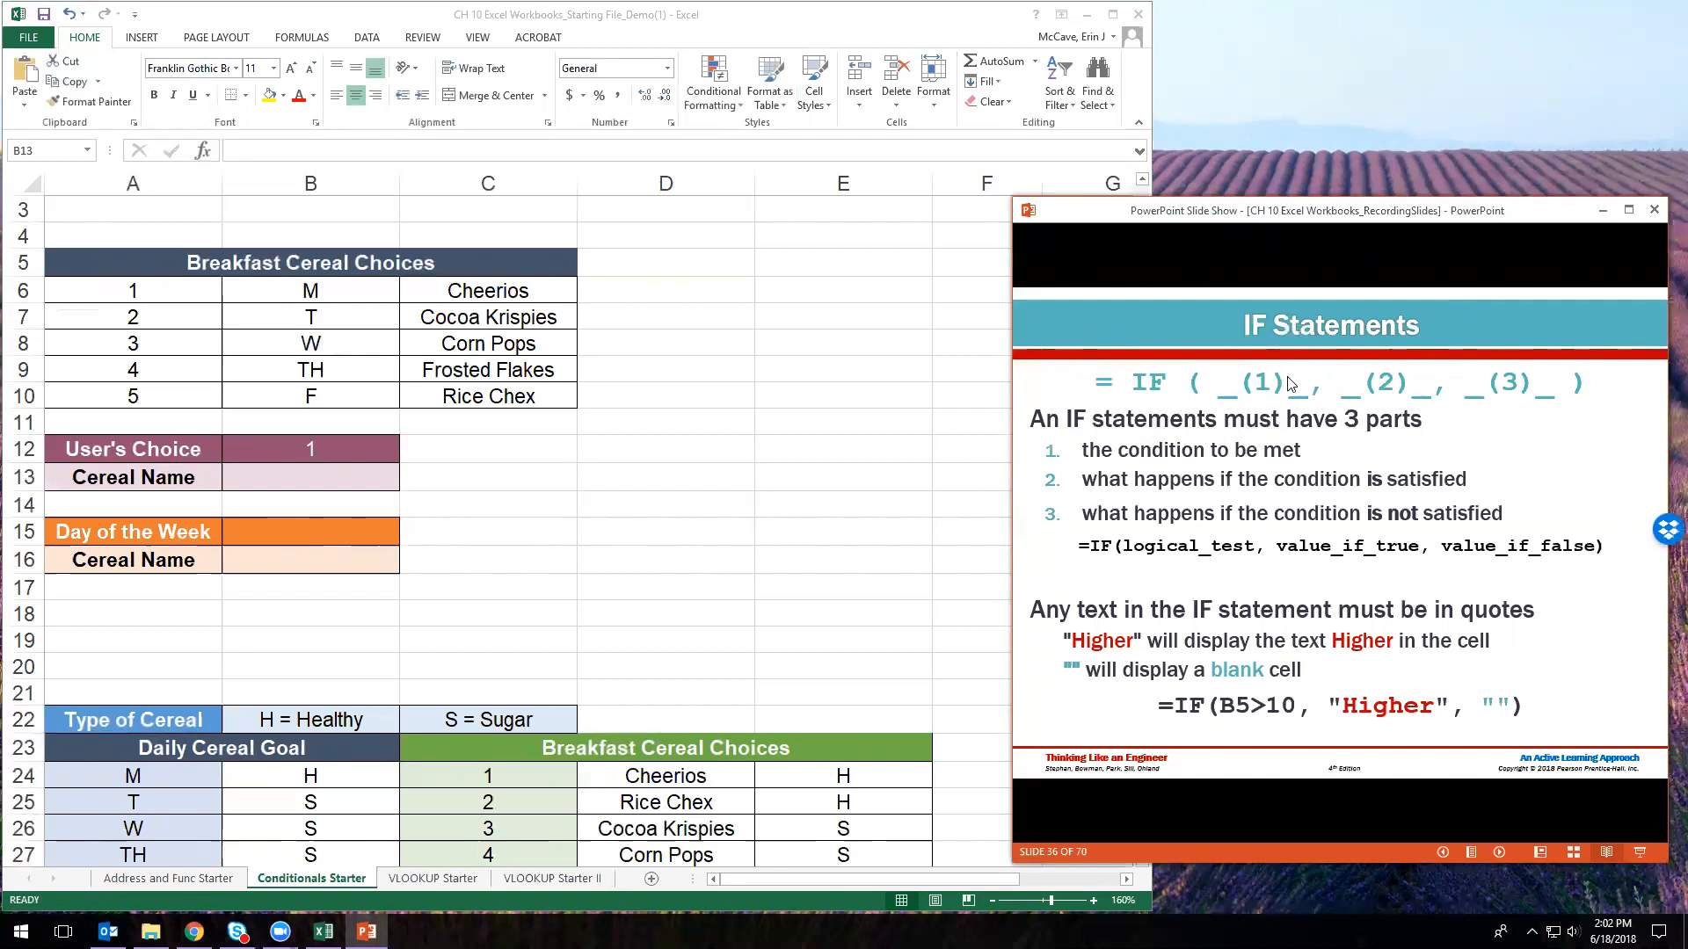
click(326, 489)
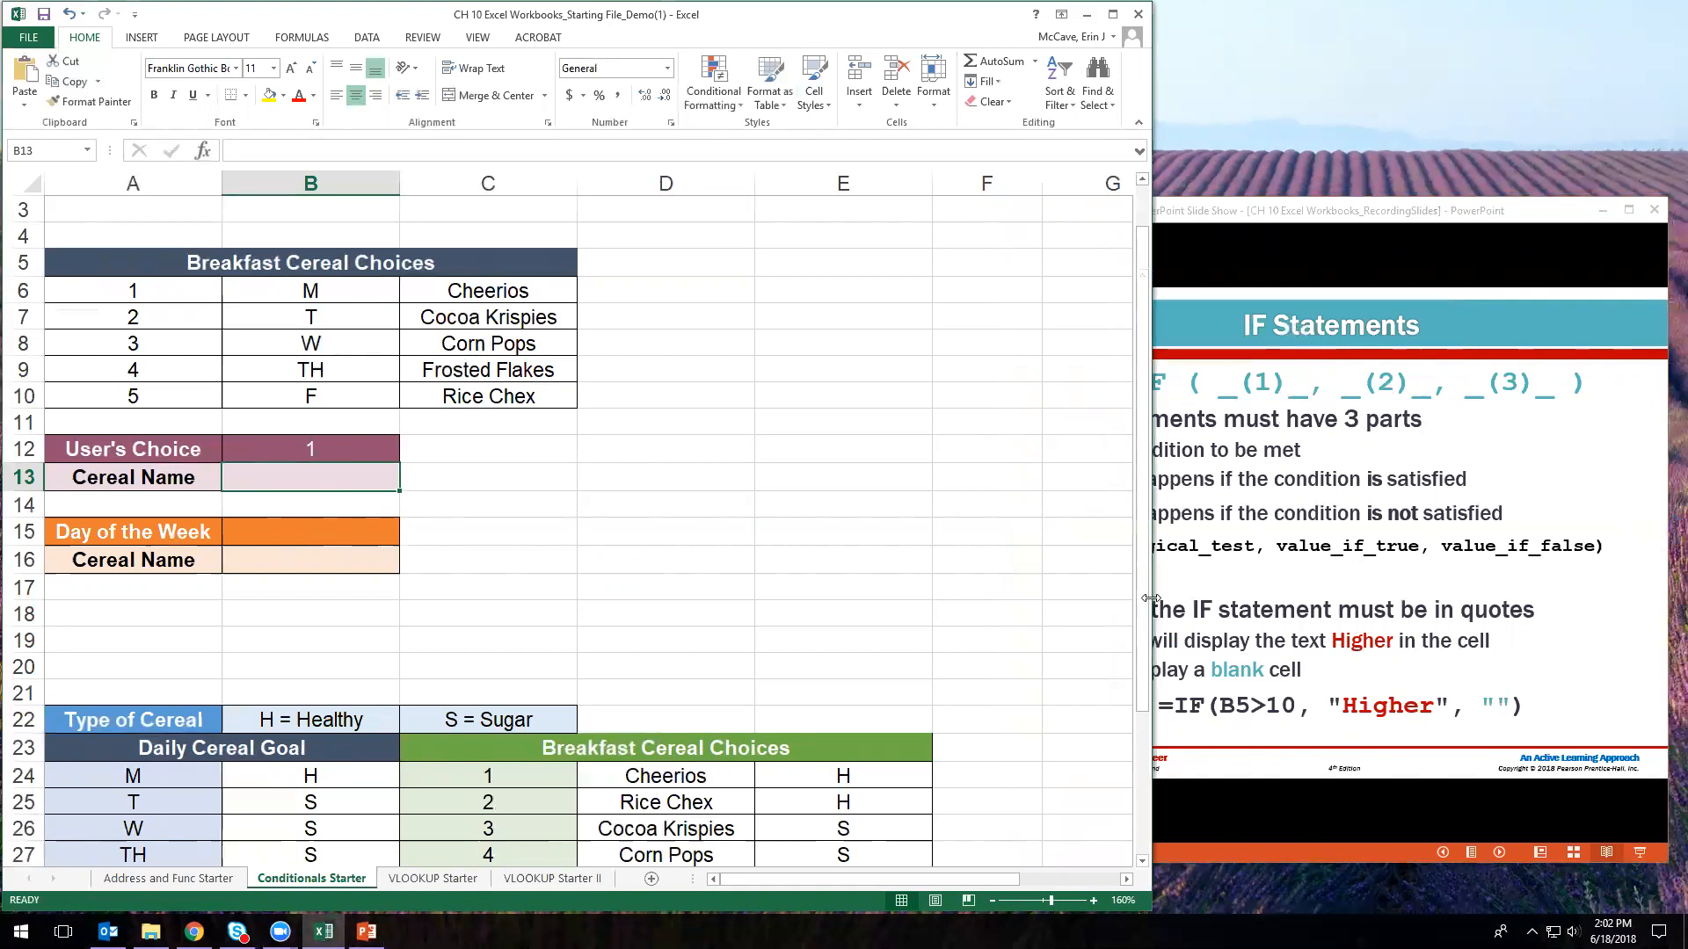
drag(1151, 599, 1011, 589)
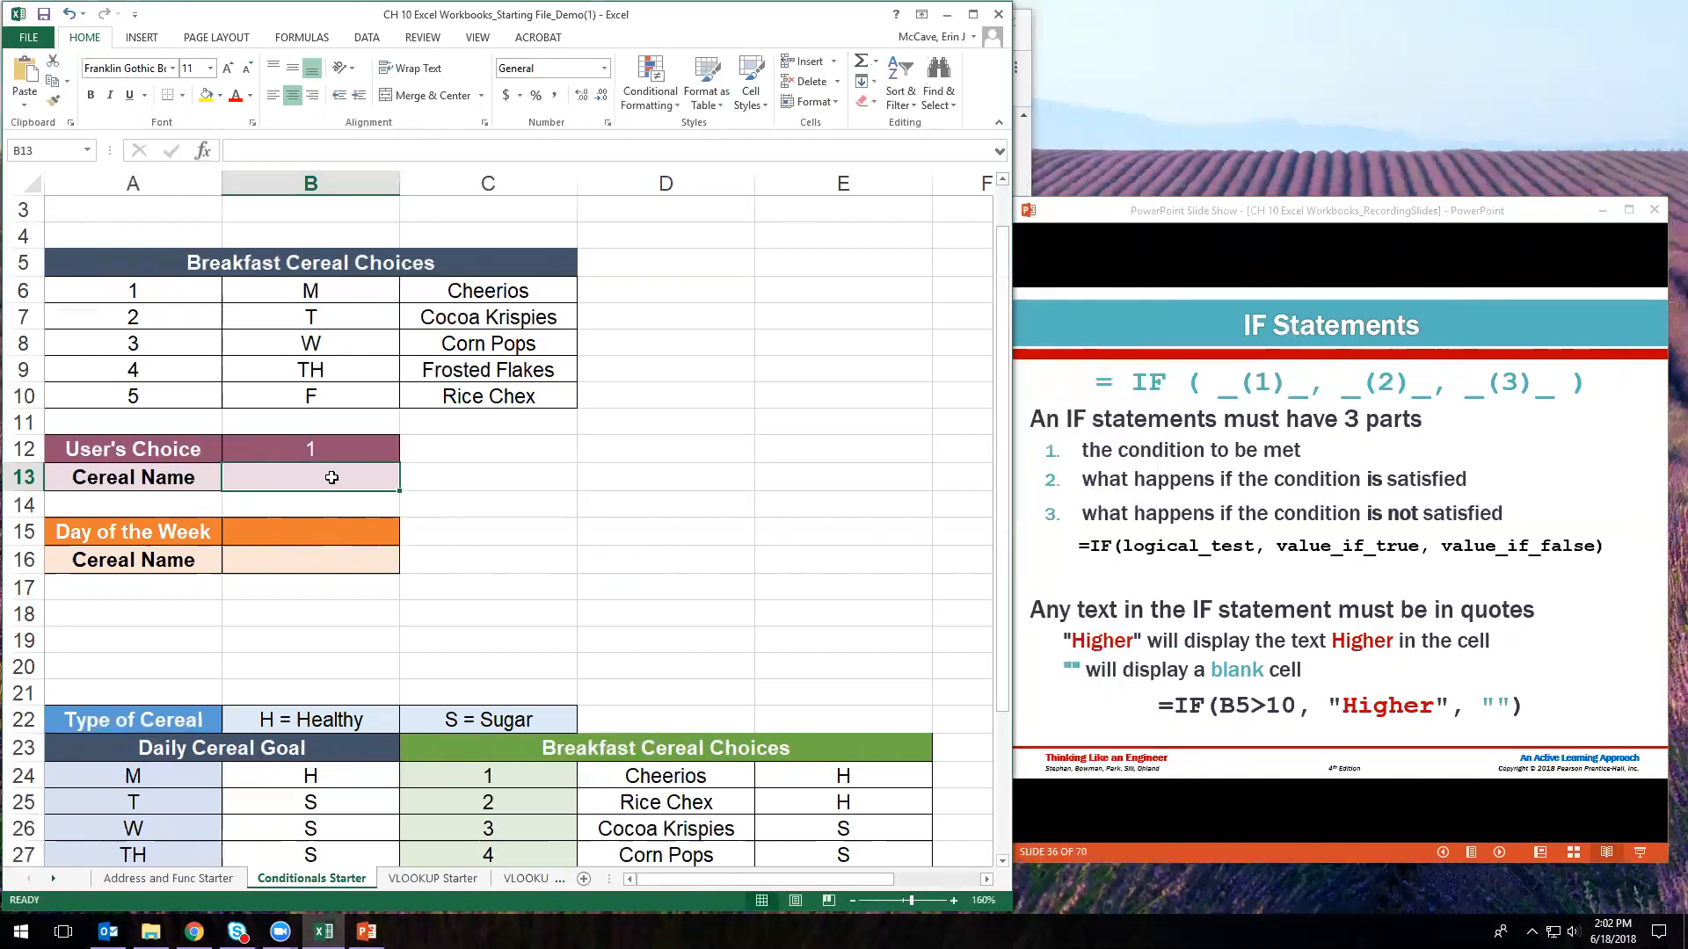
- Begin B13's formula as =IF(B12=A6,C6, leaving the false case open
text(=)
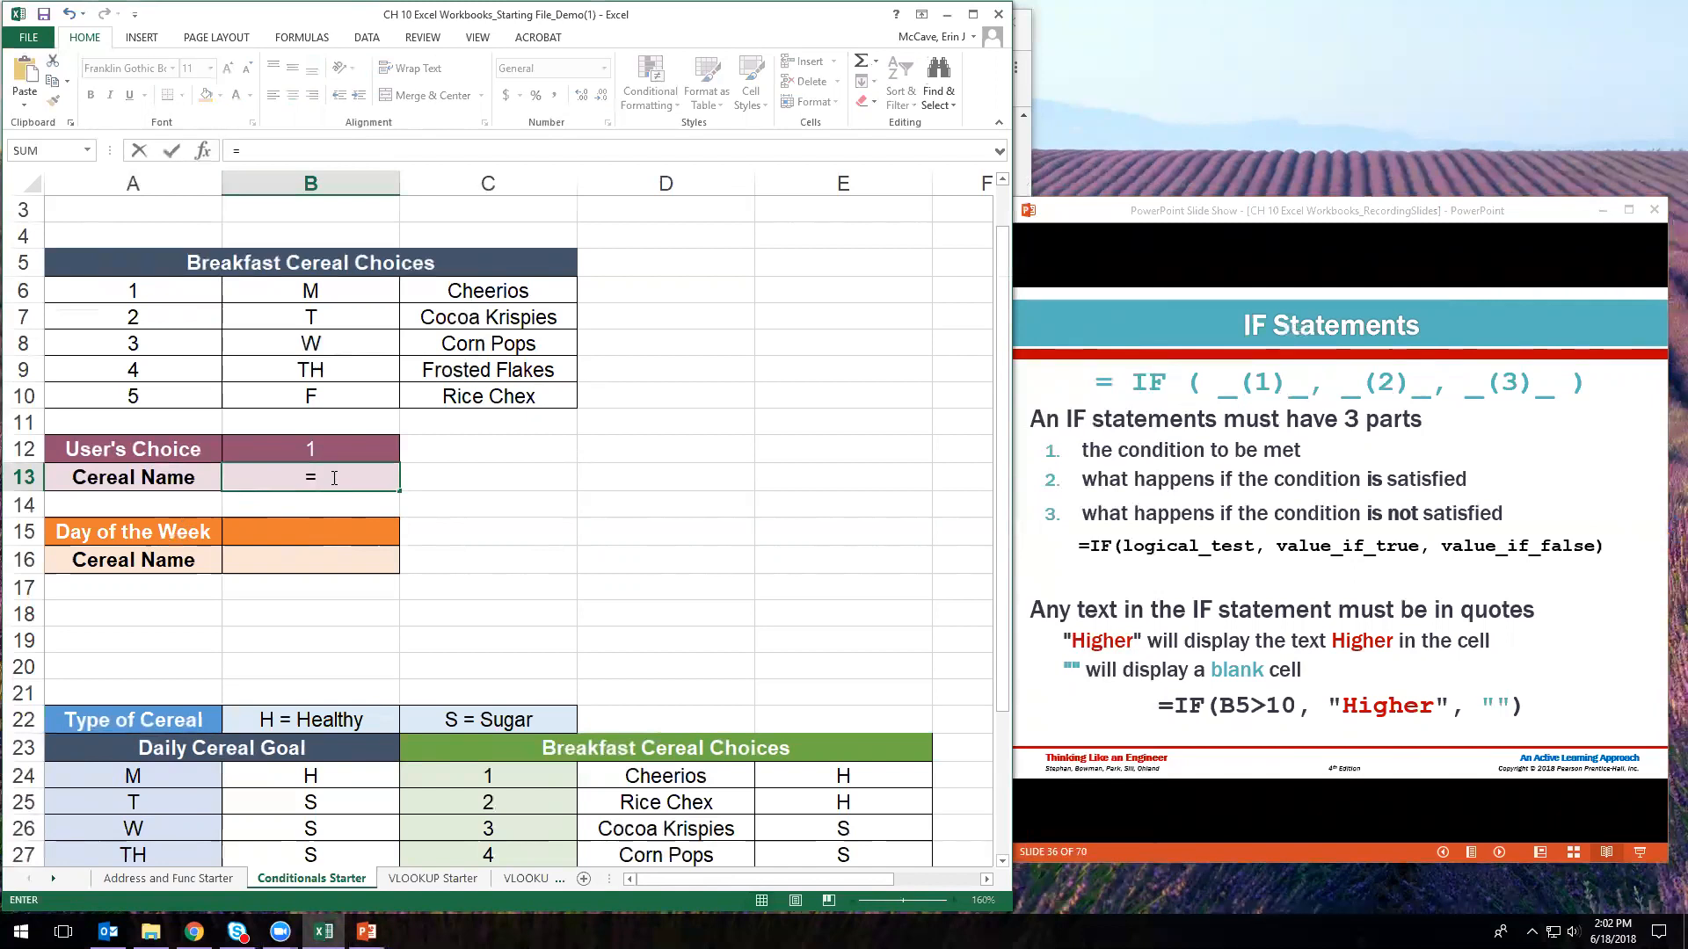
text(IF()
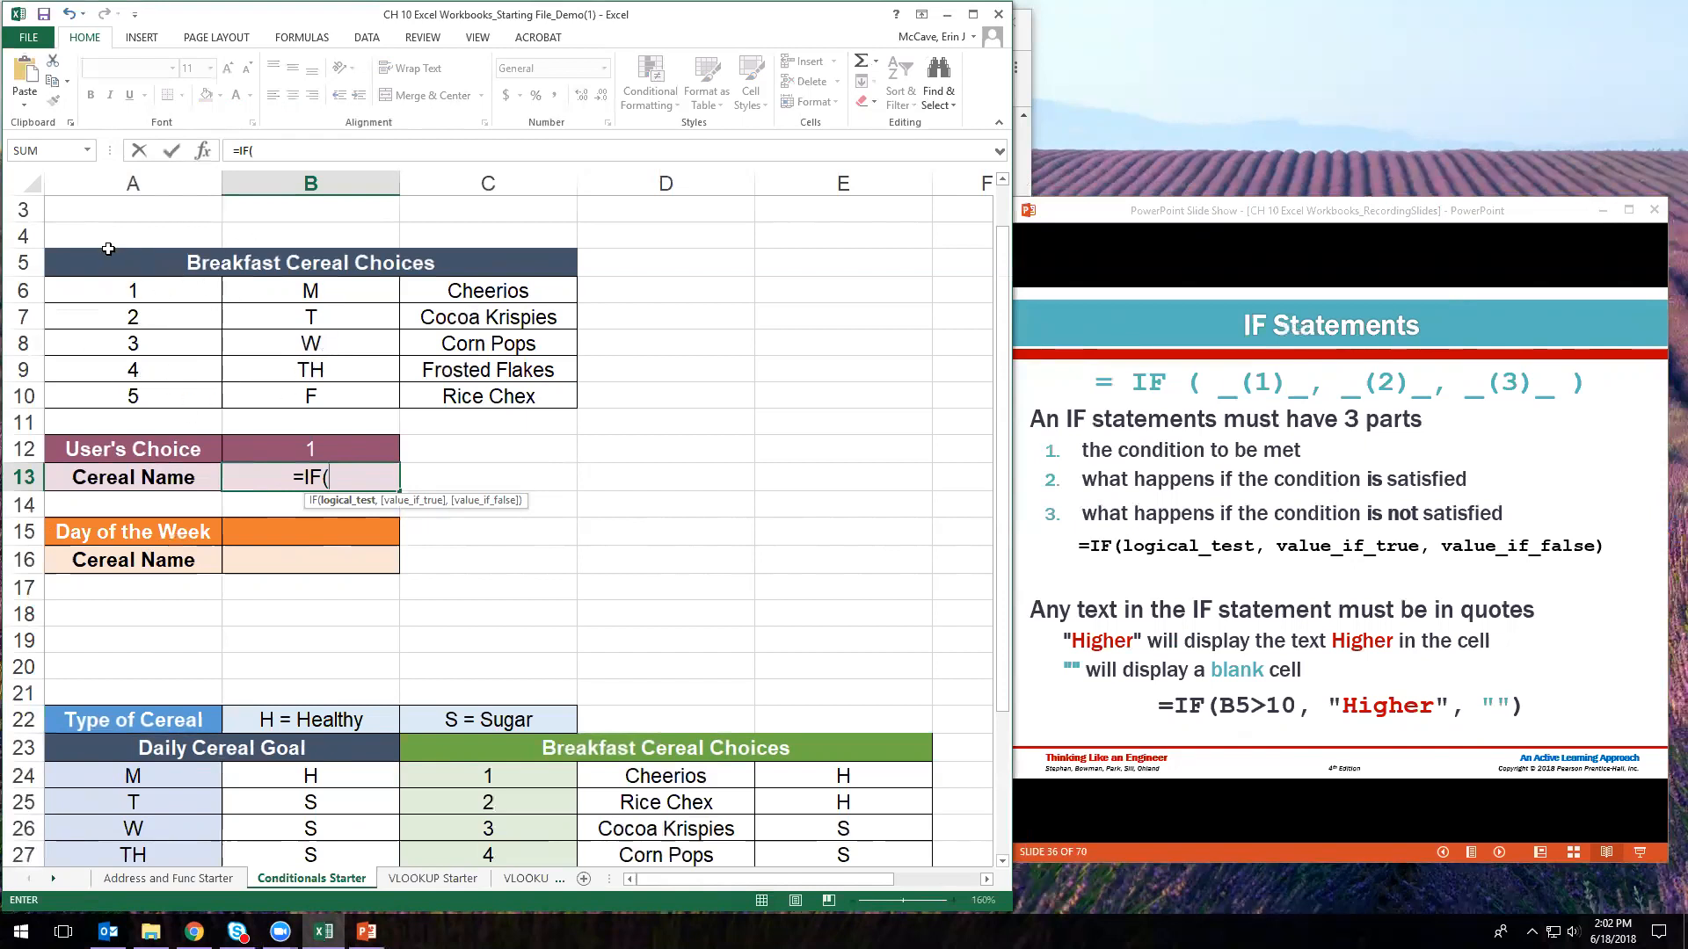
click(319, 451)
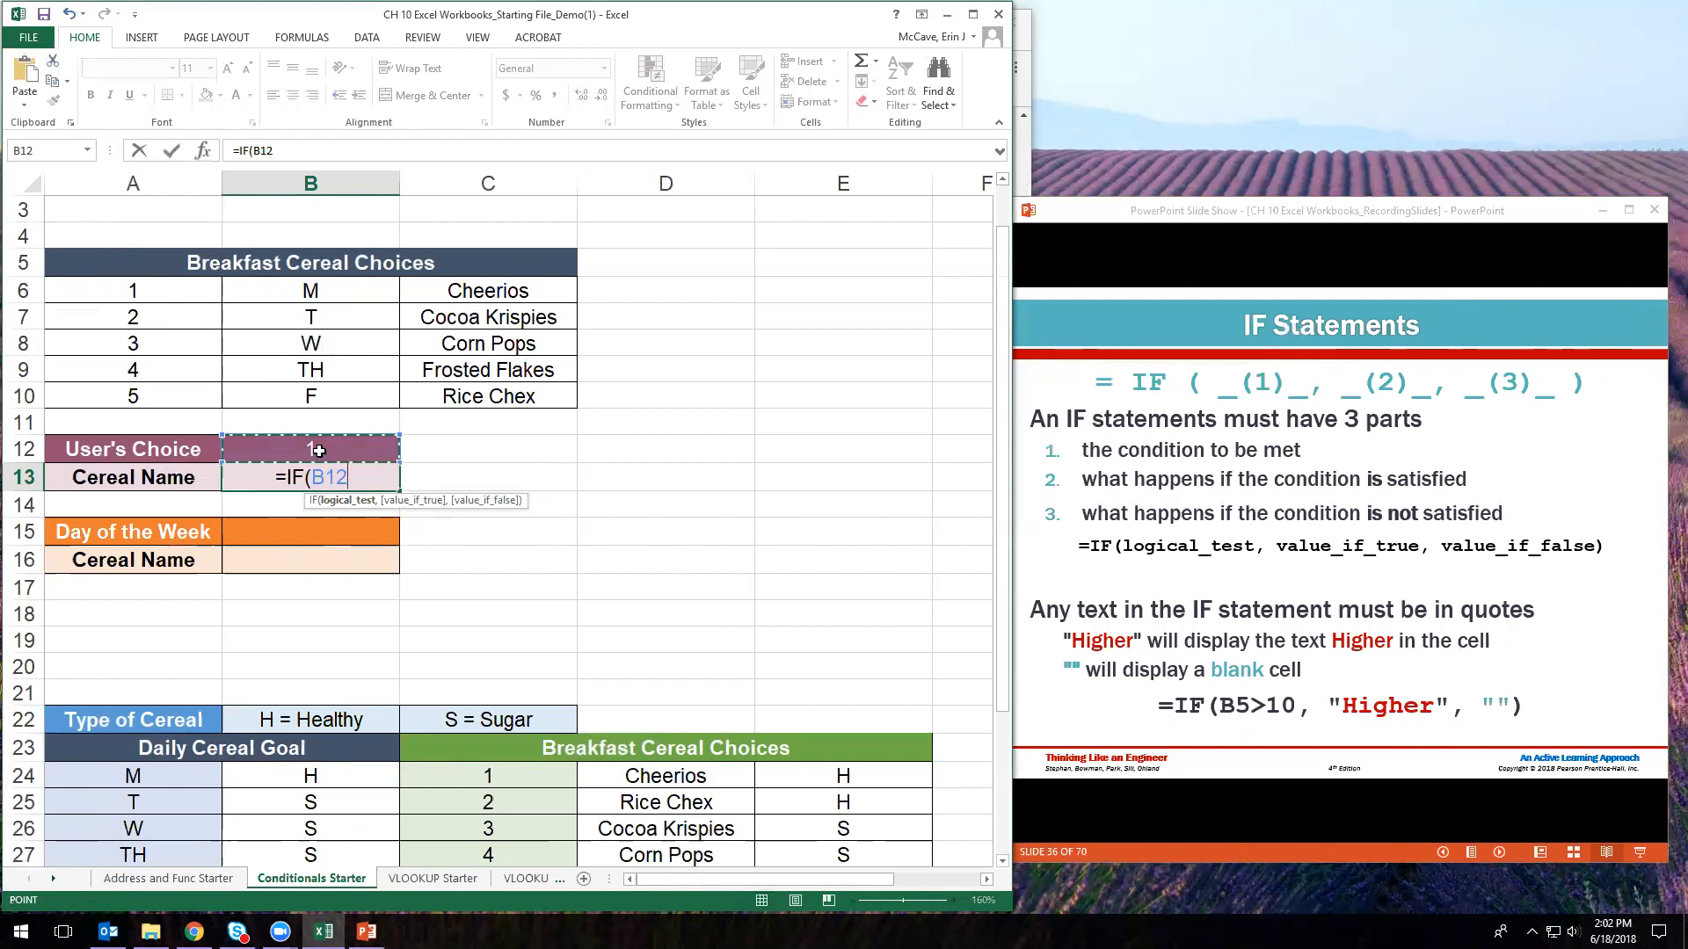
text(=)
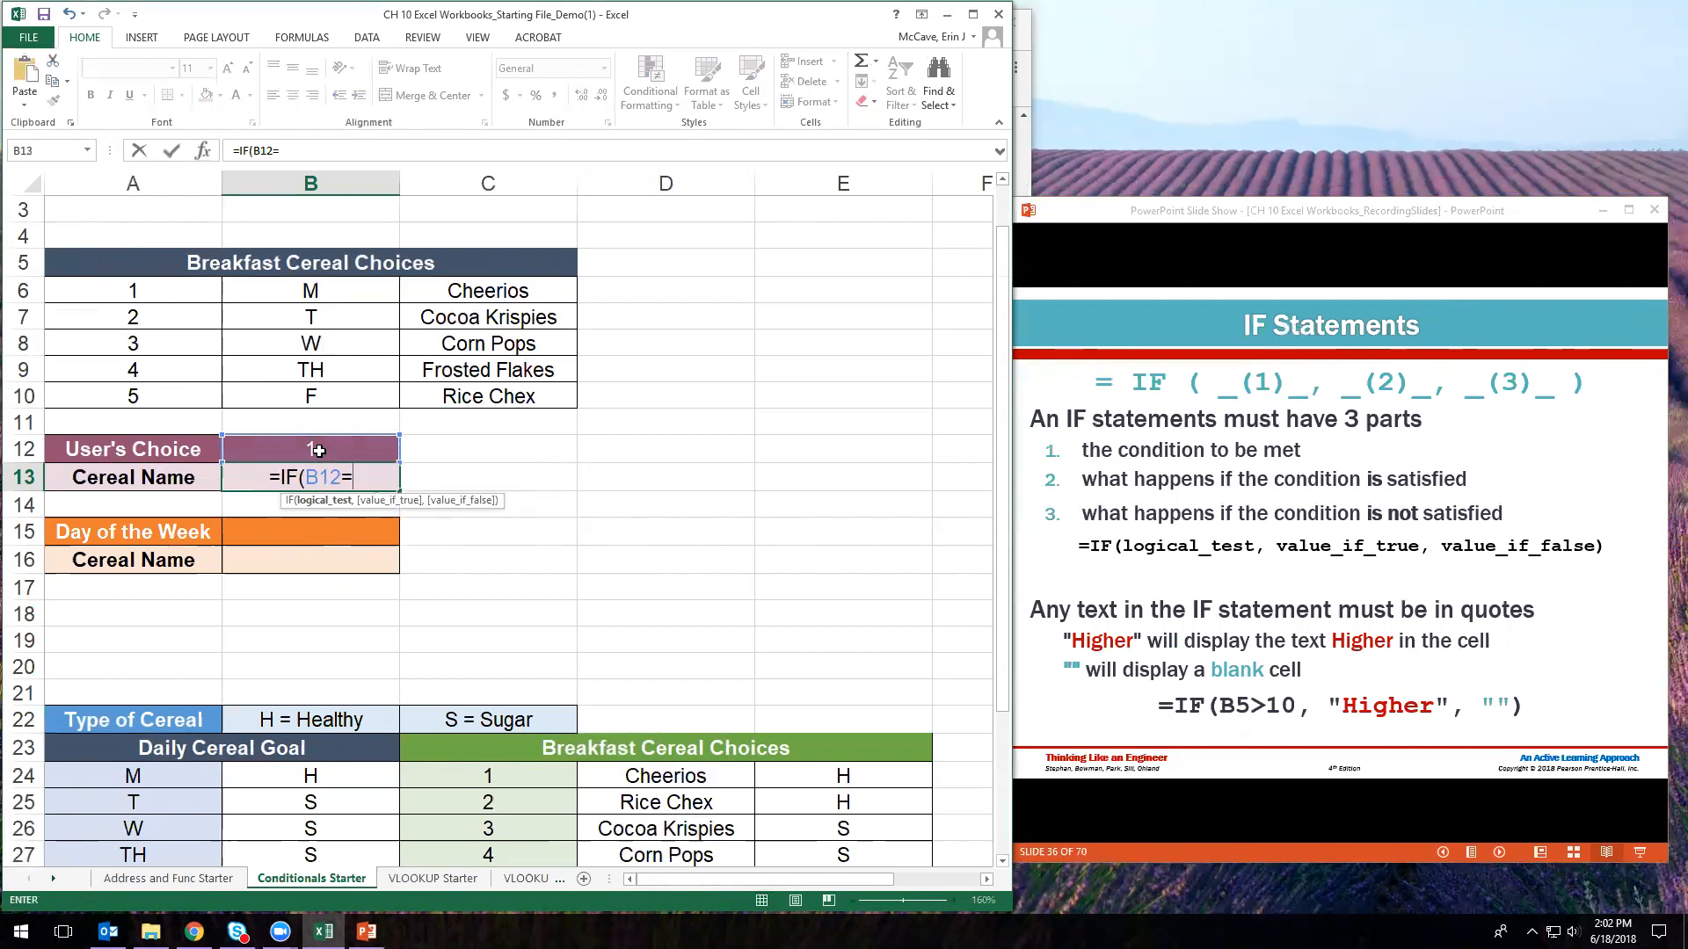
click(147, 291)
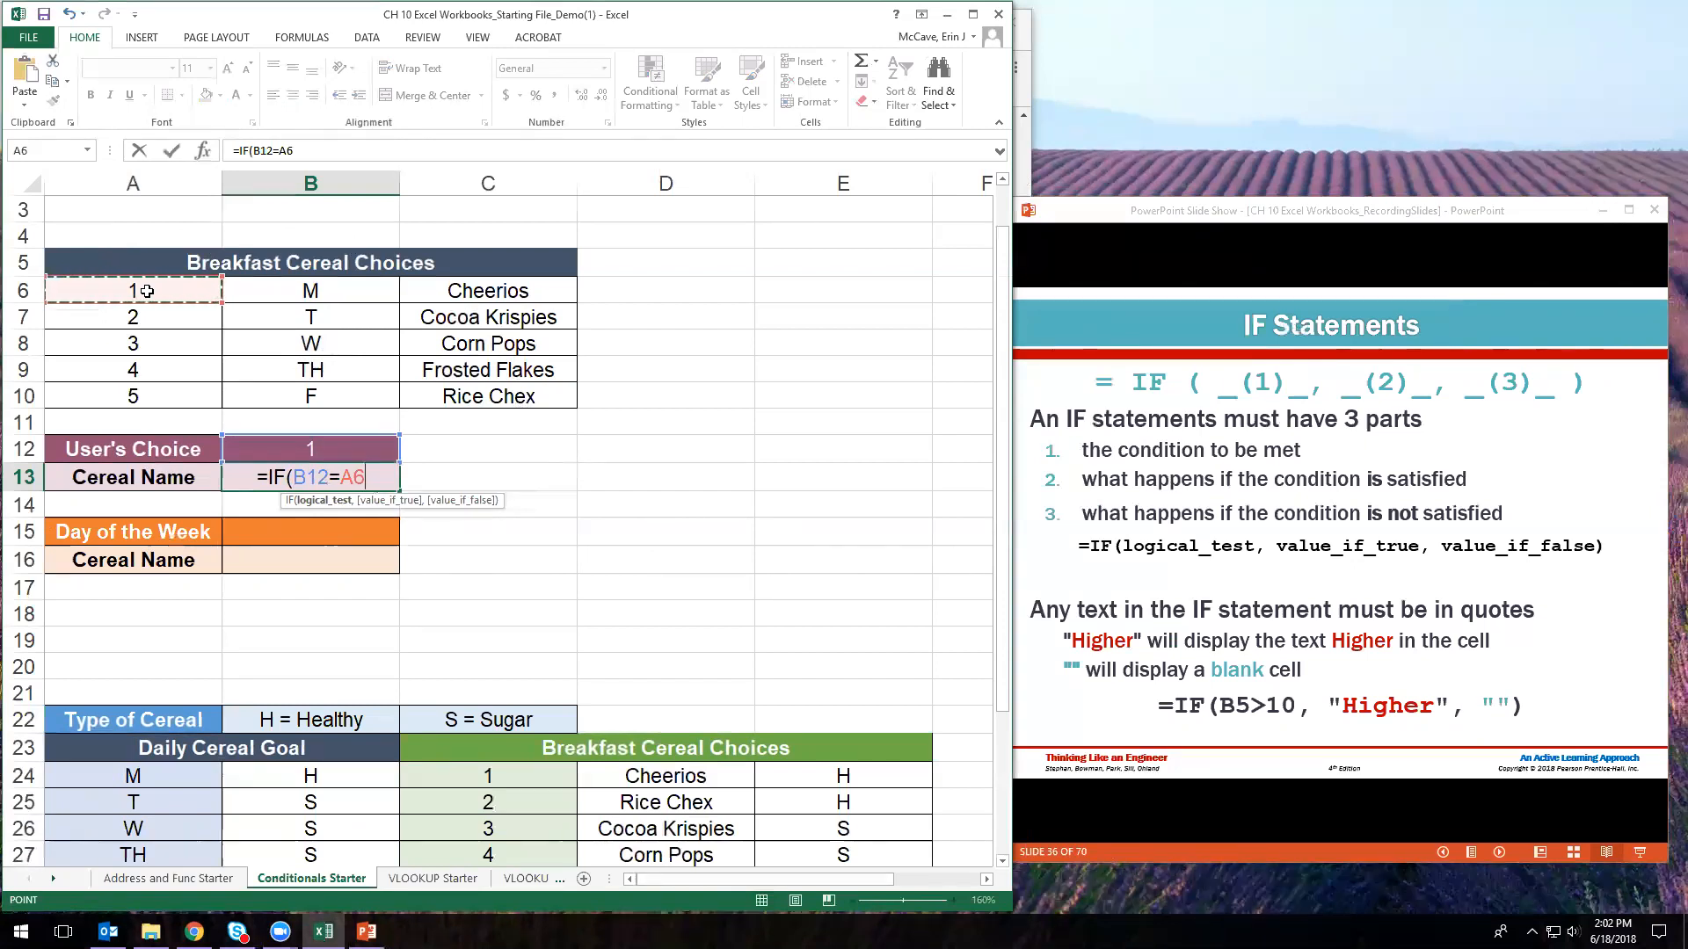
text(,)
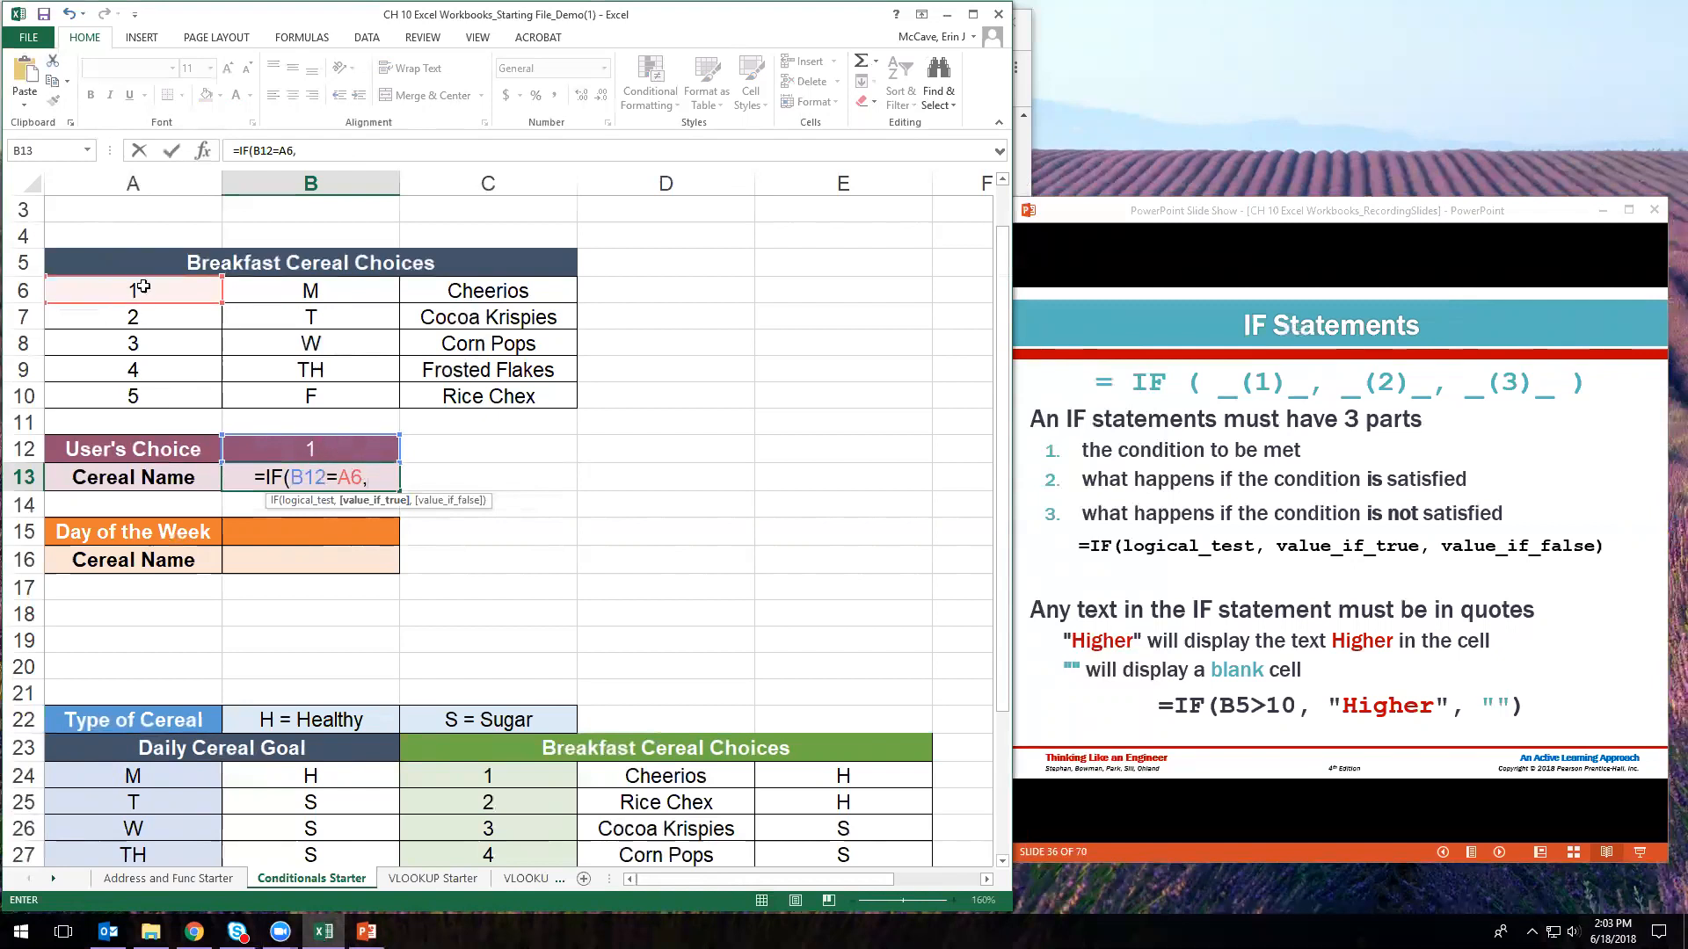
click(495, 291)
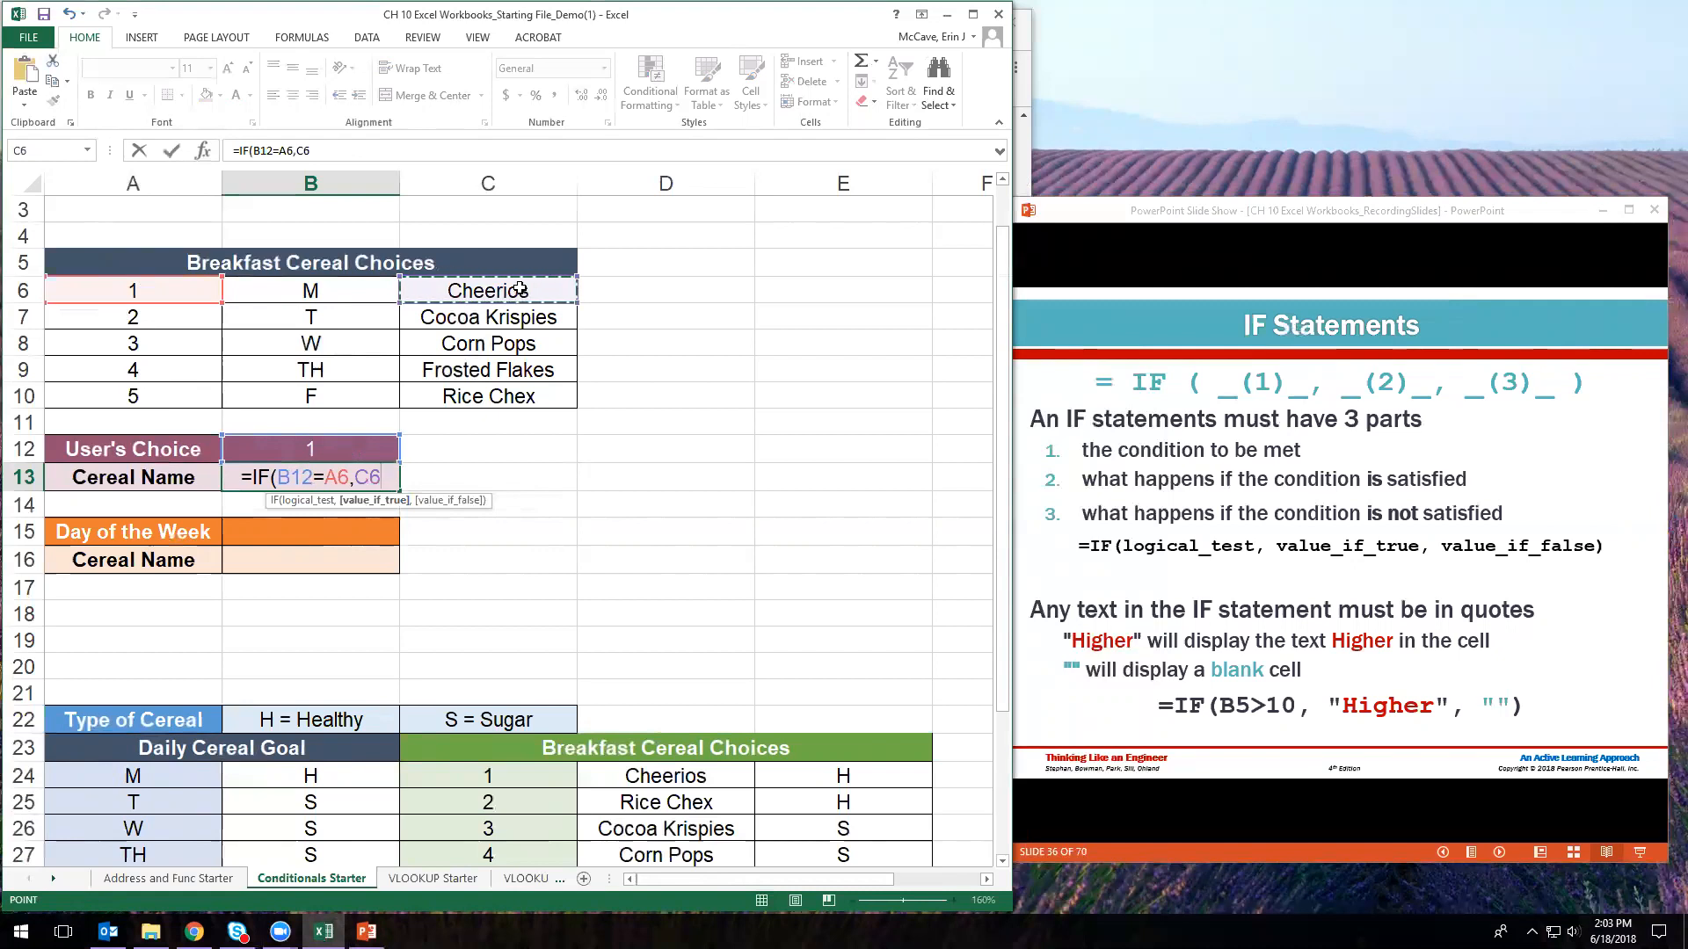
text(,)
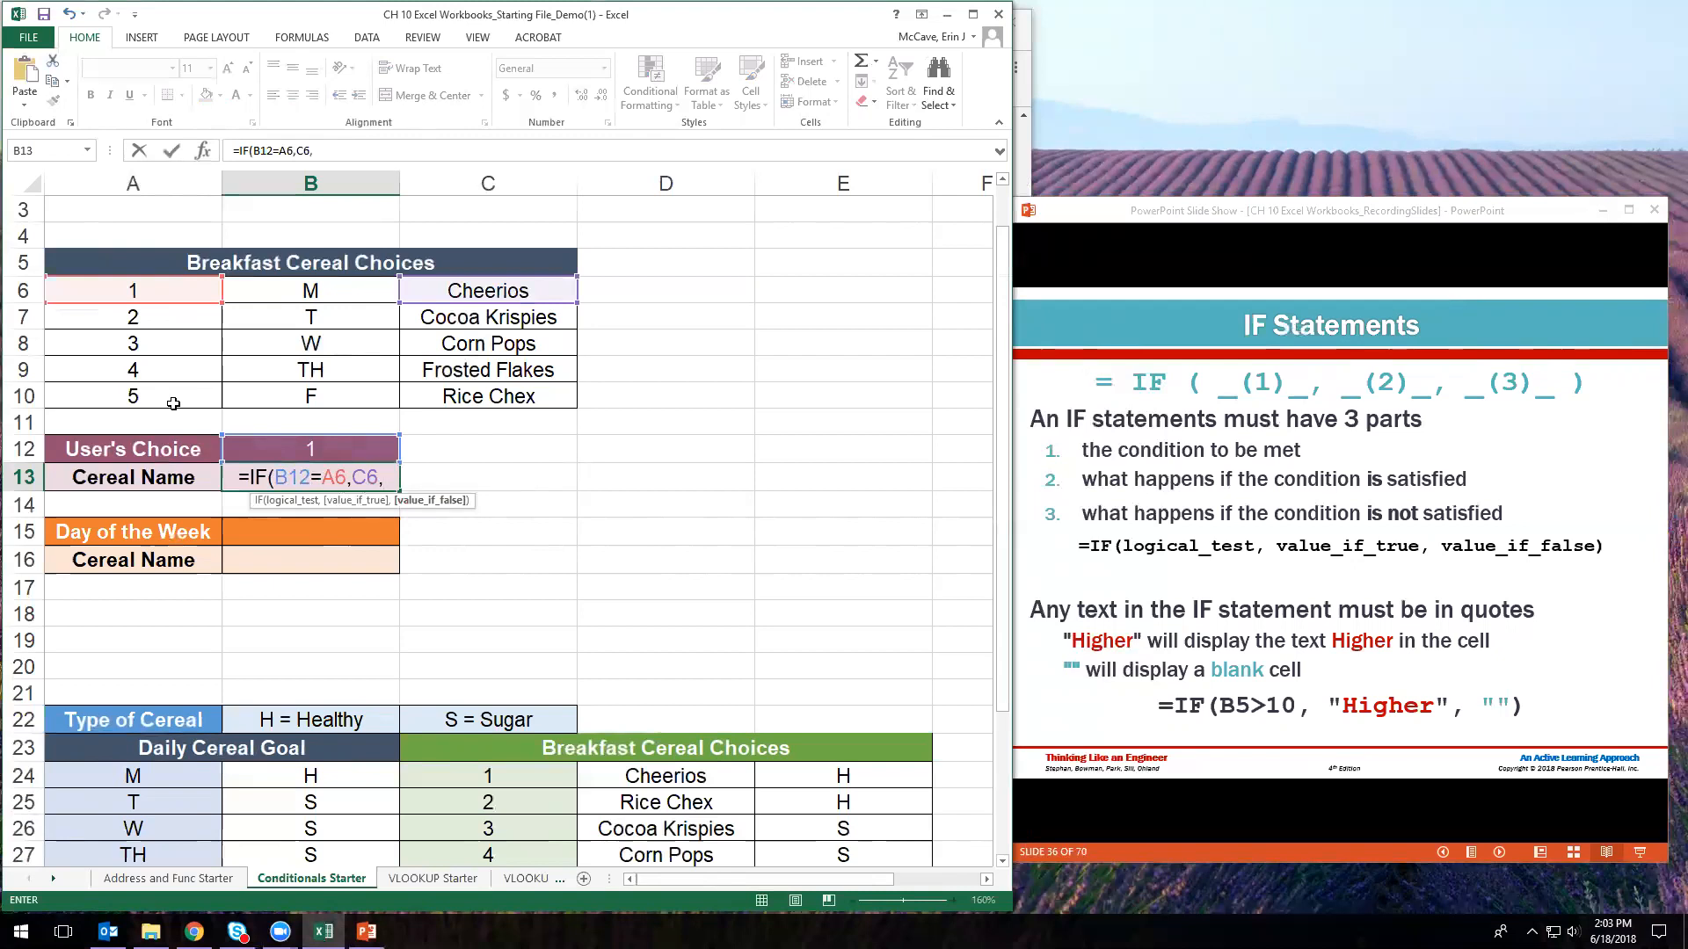
click(1350, 218)
- Advance the slide show to slide 43's nested IF flowchart, then return to B13
key(Left)
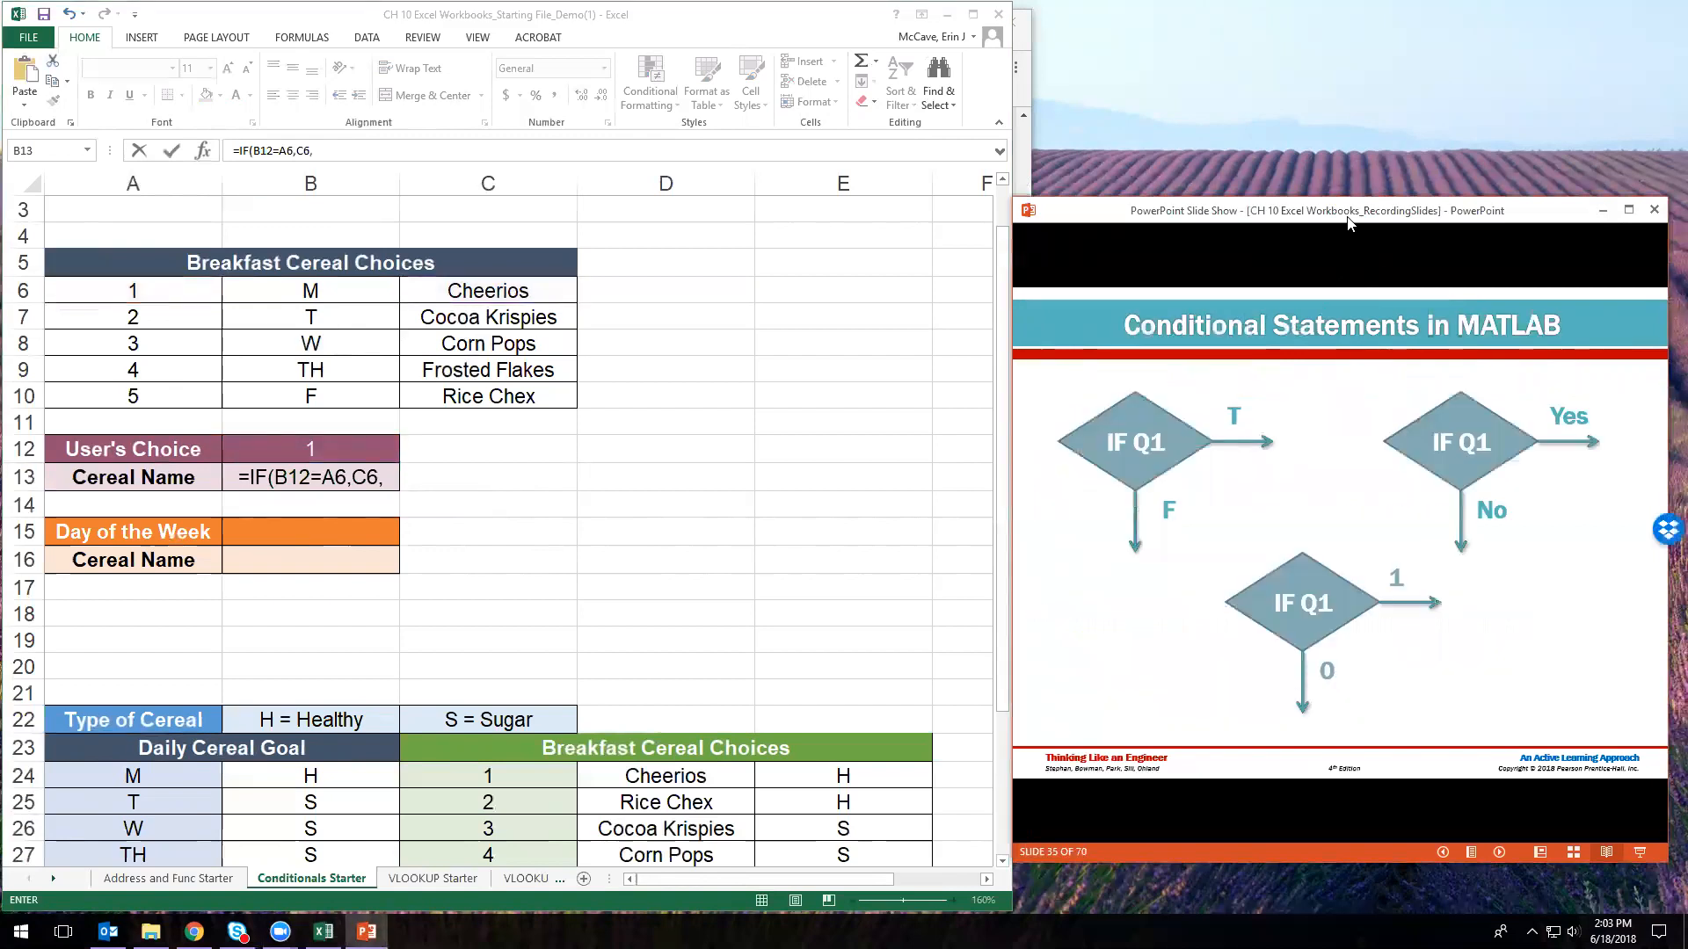
key(Right)
key(Right)
key(Right)
key(Right)
key(Right)
key(Right)
key(Right)
key(Right)
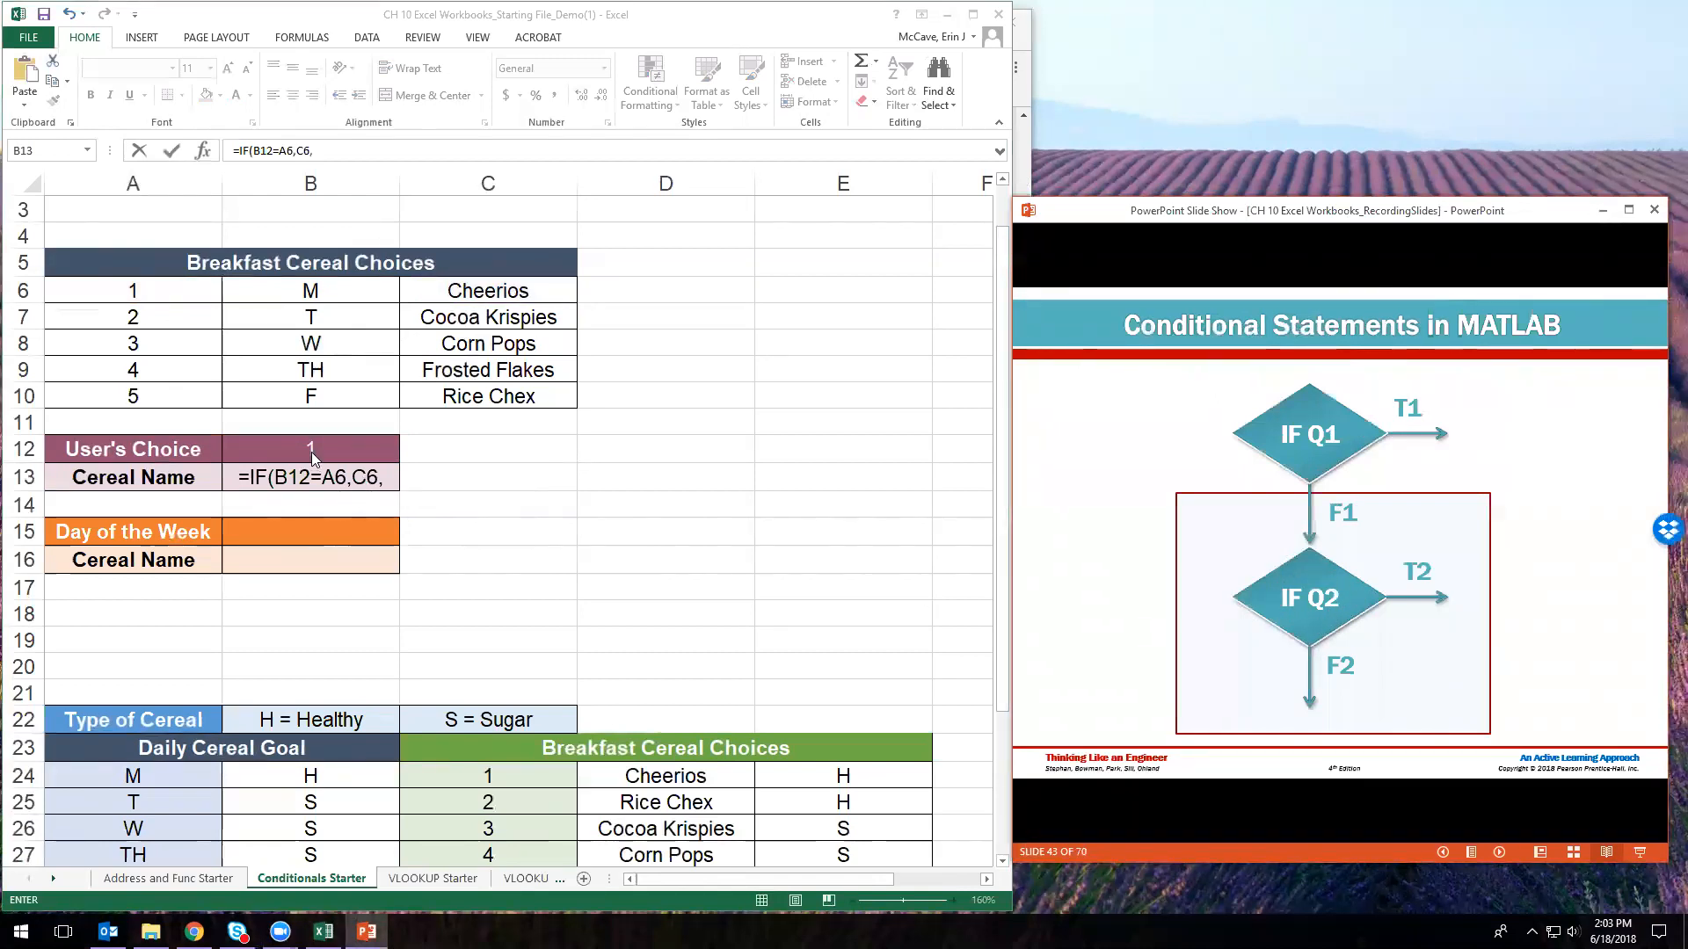
click(385, 481)
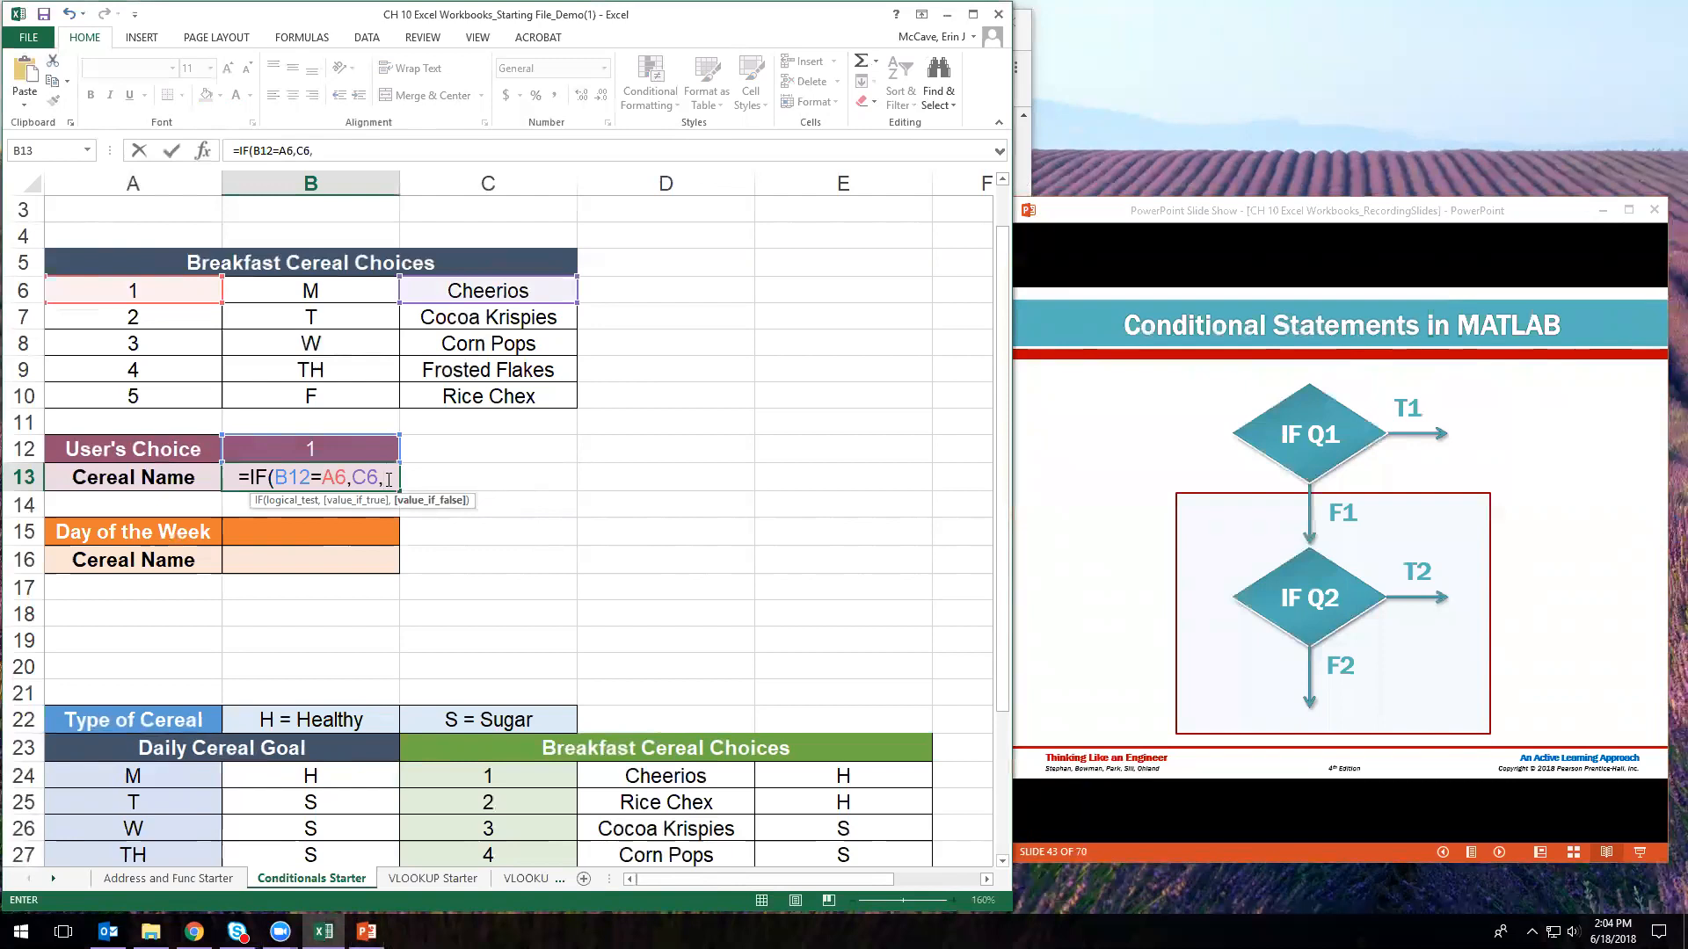
- Nest a second IF in B13 returning C7 when B12 equals A7
text(IF()
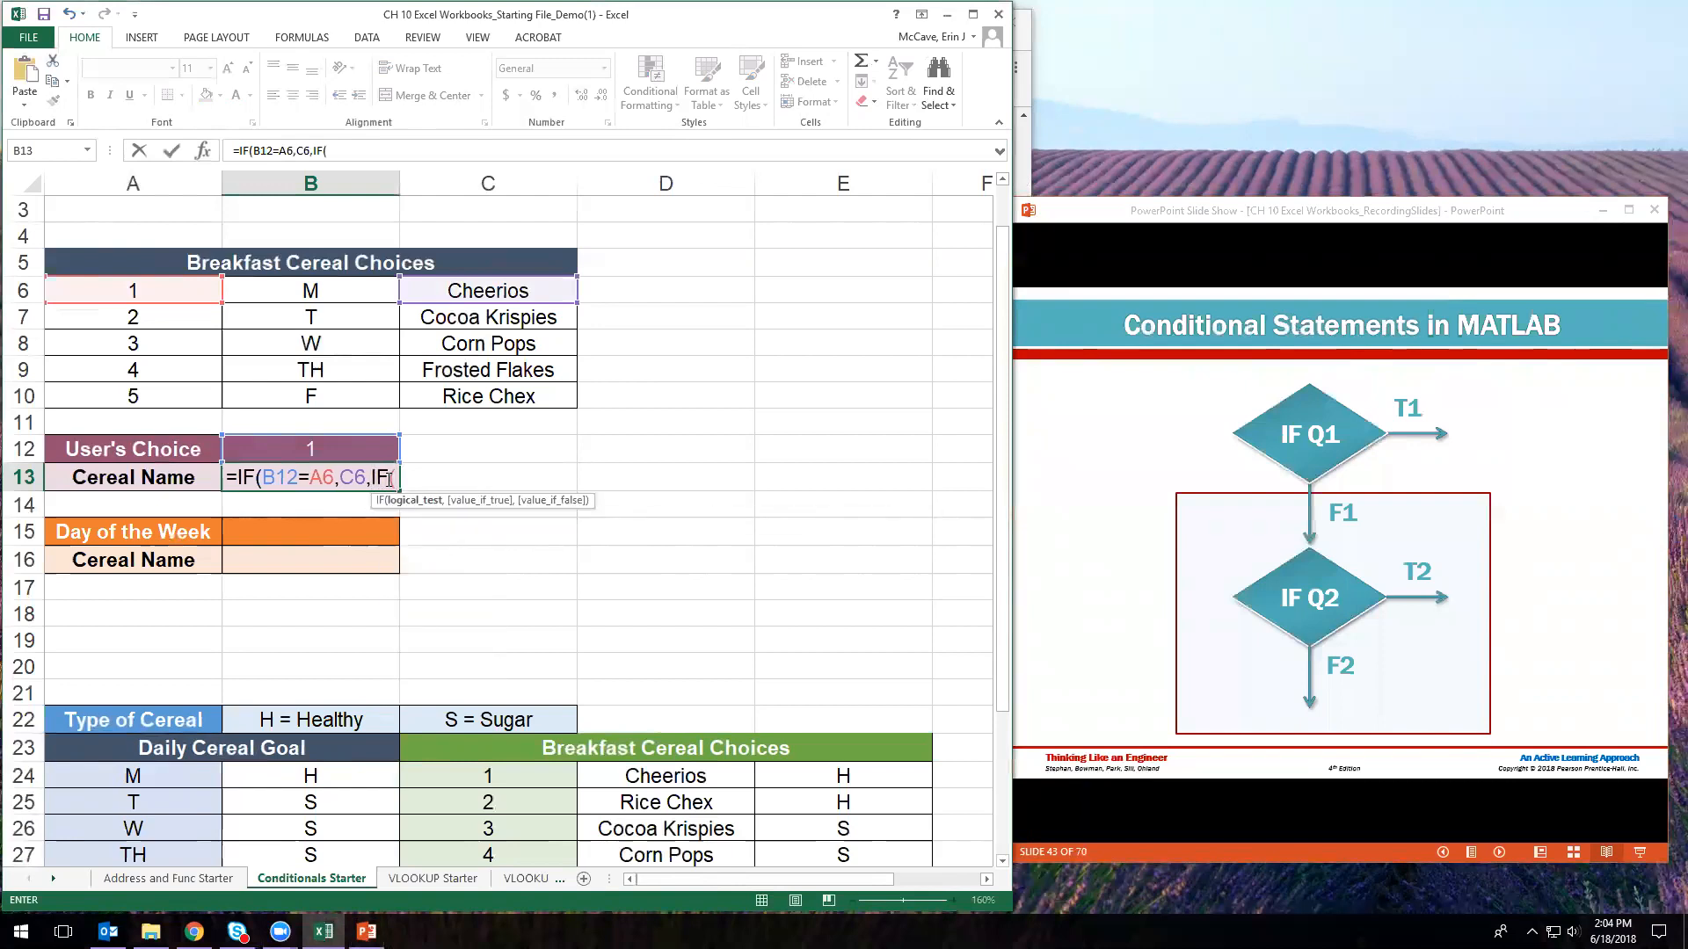
click(358, 449)
text(=)
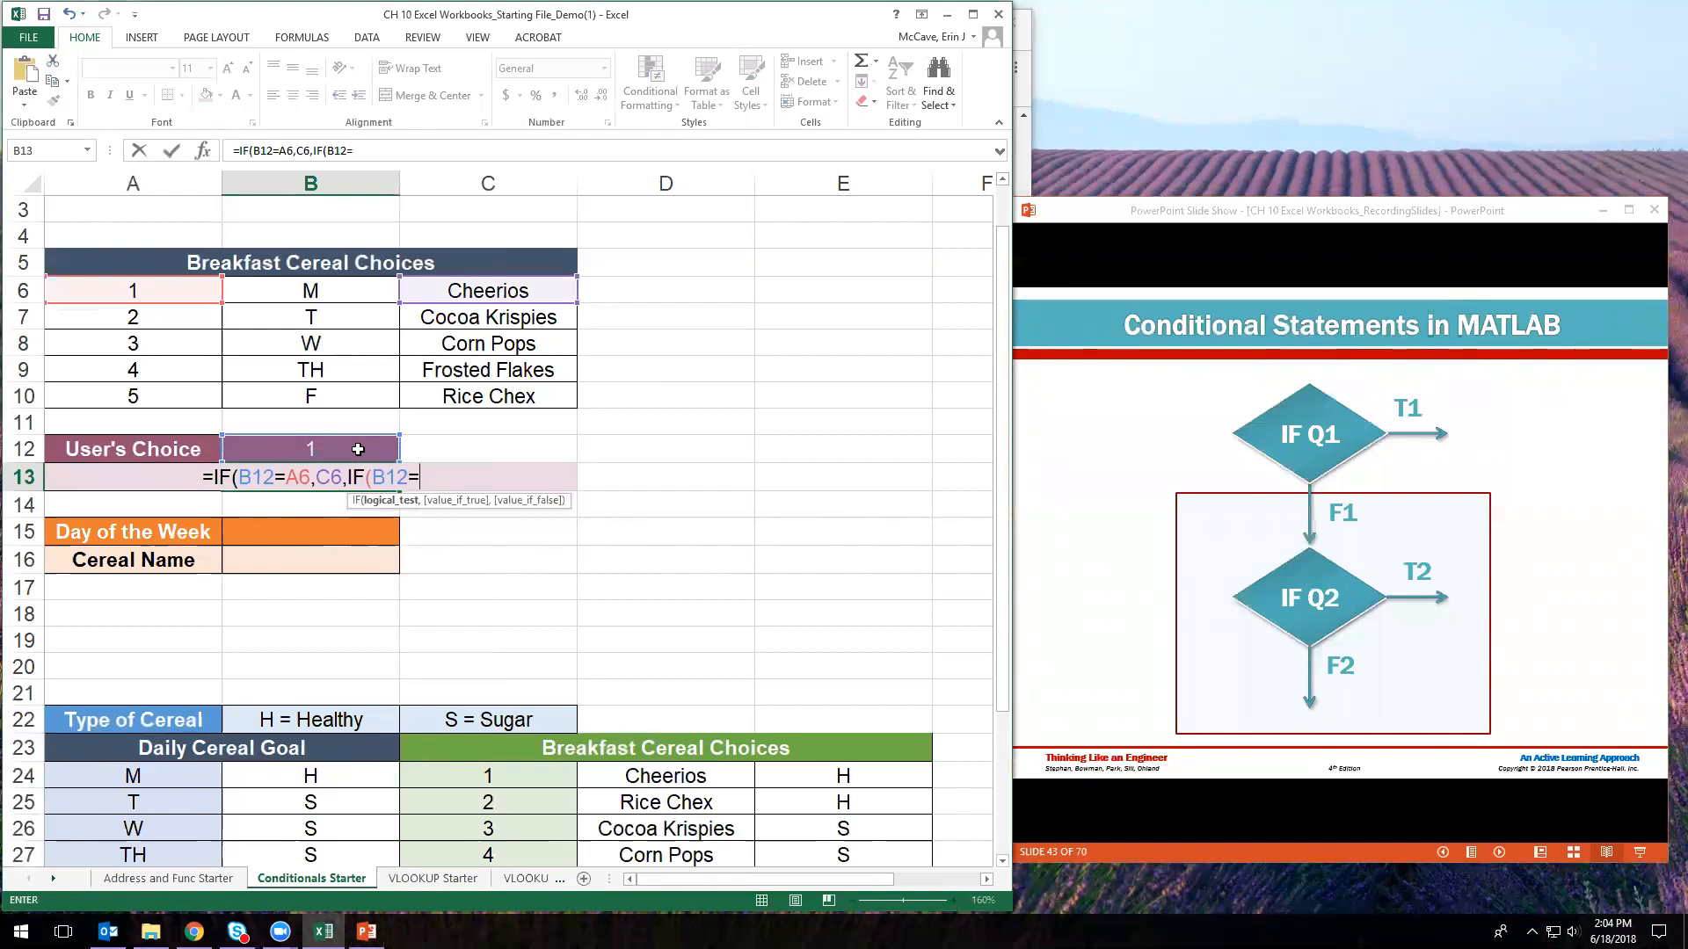
click(179, 317)
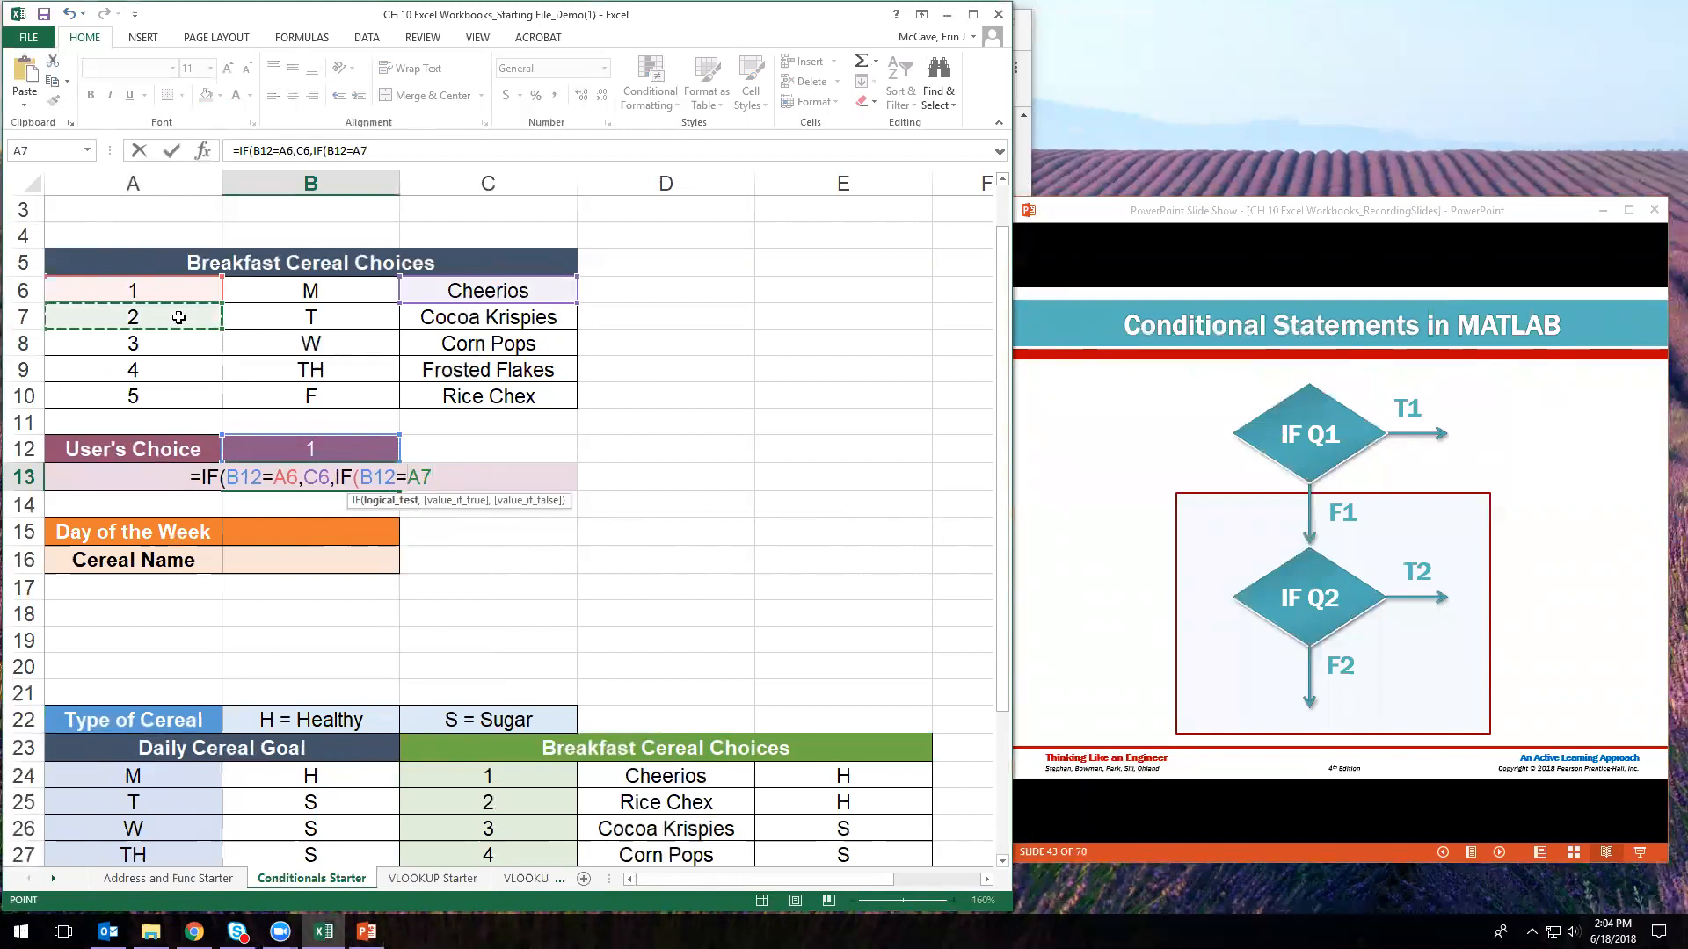
text(,)
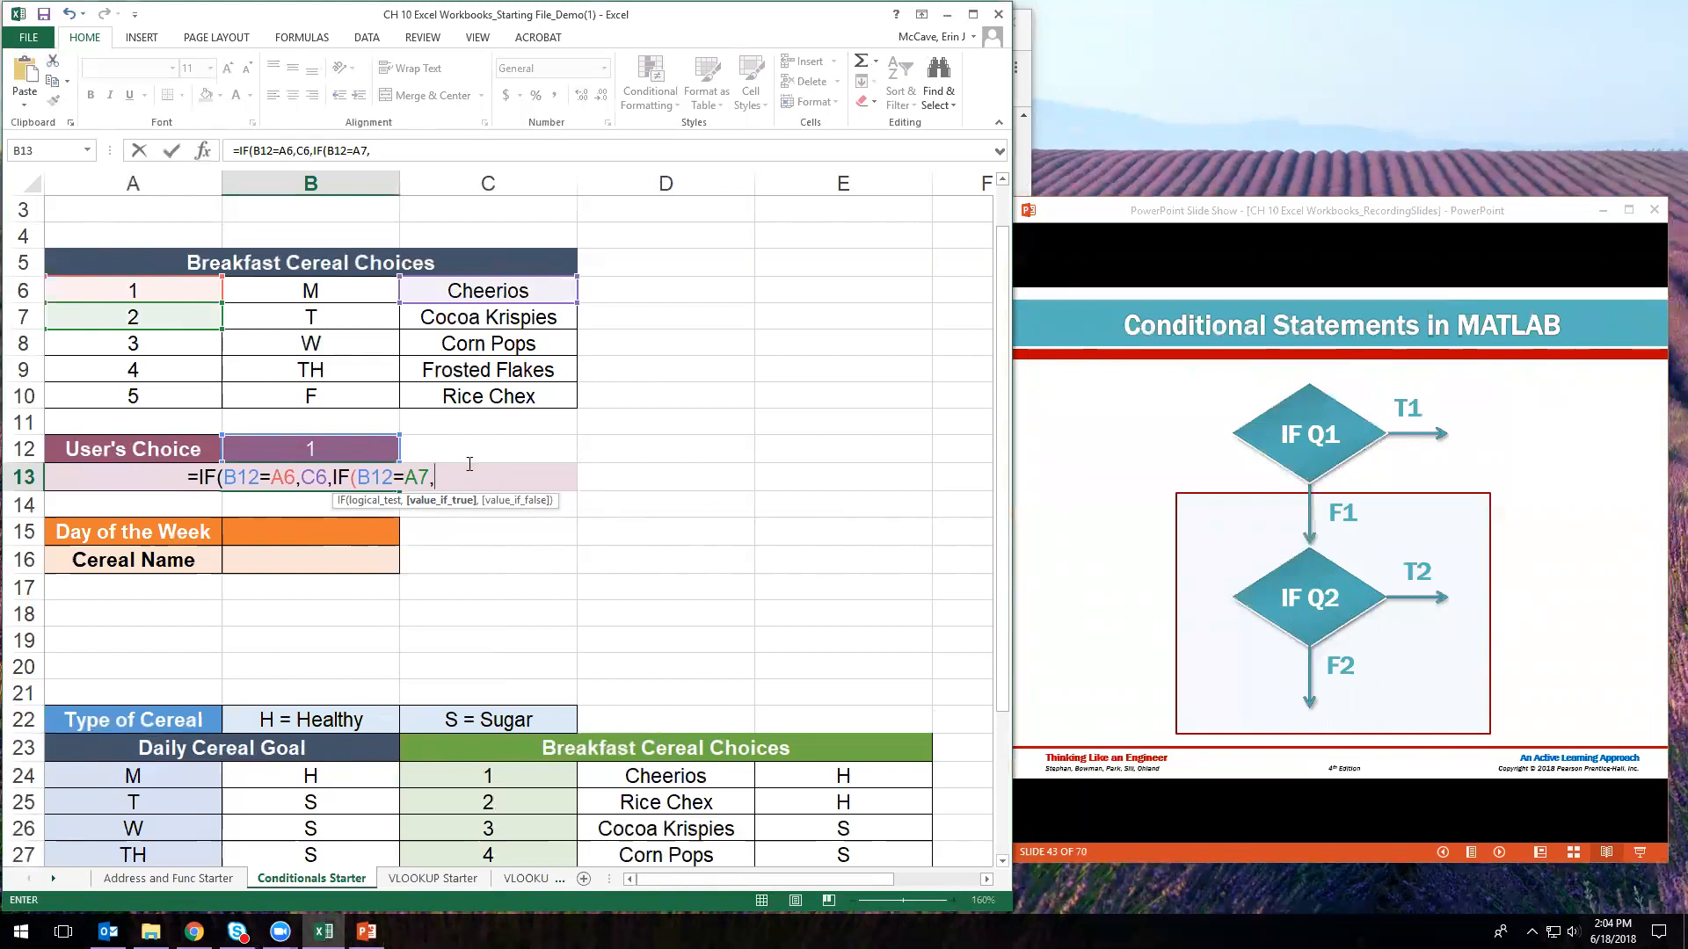
click(451, 318)
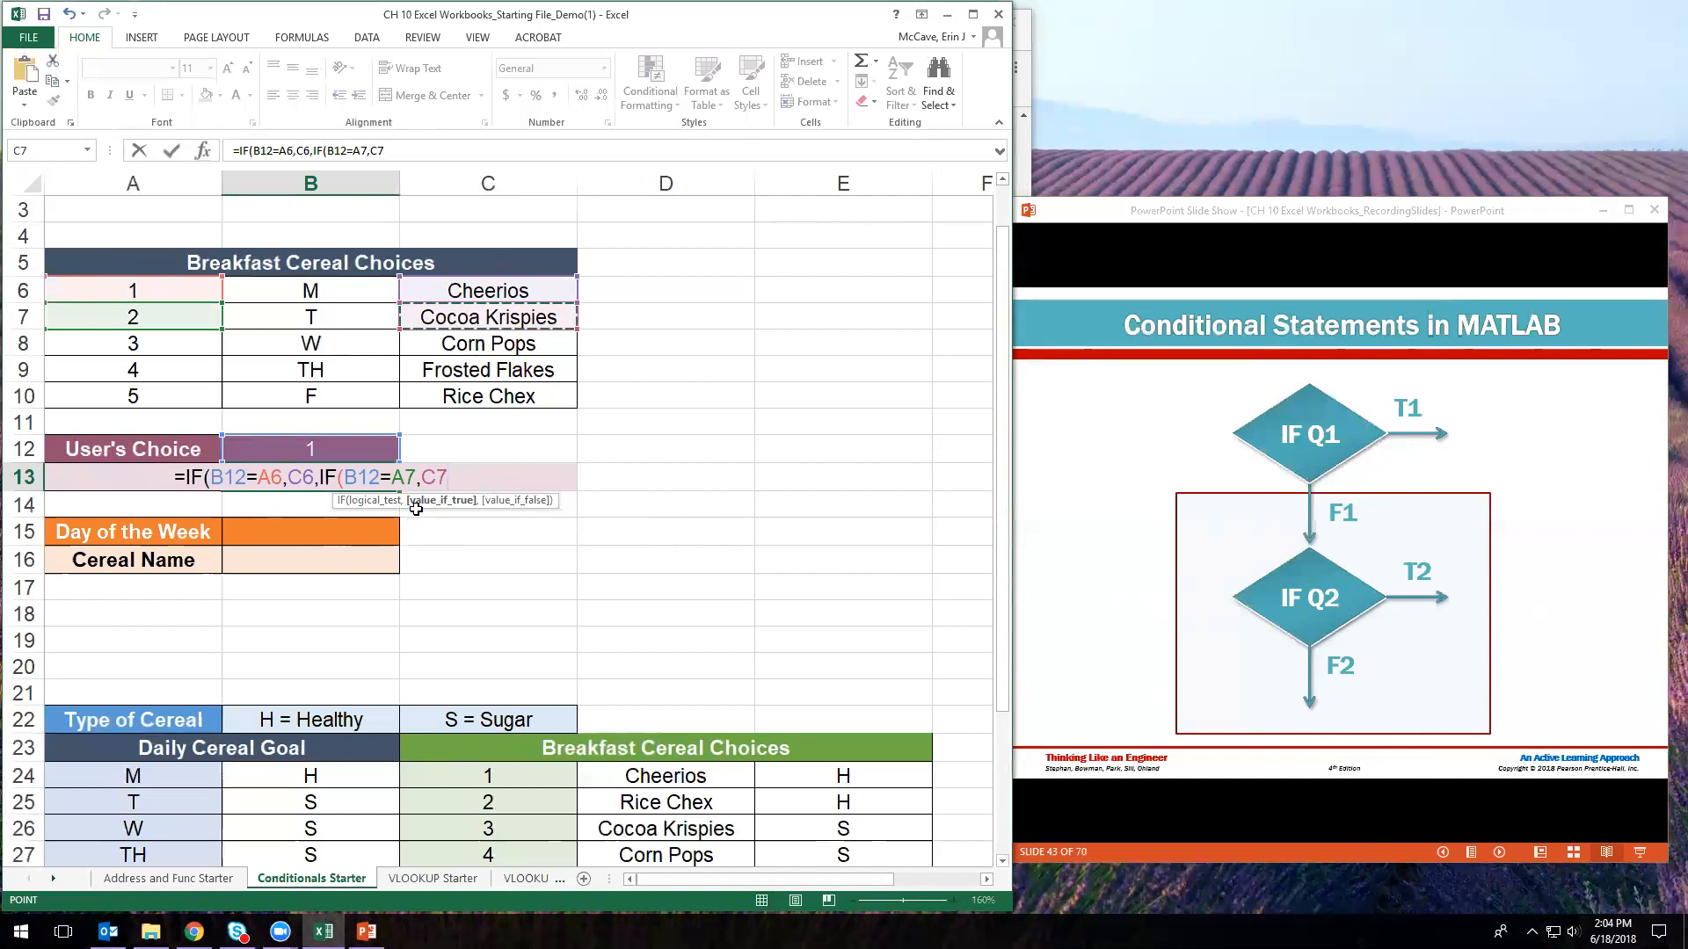
- Add a third nested IF testing B12=A8
click(458, 481)
text(,)
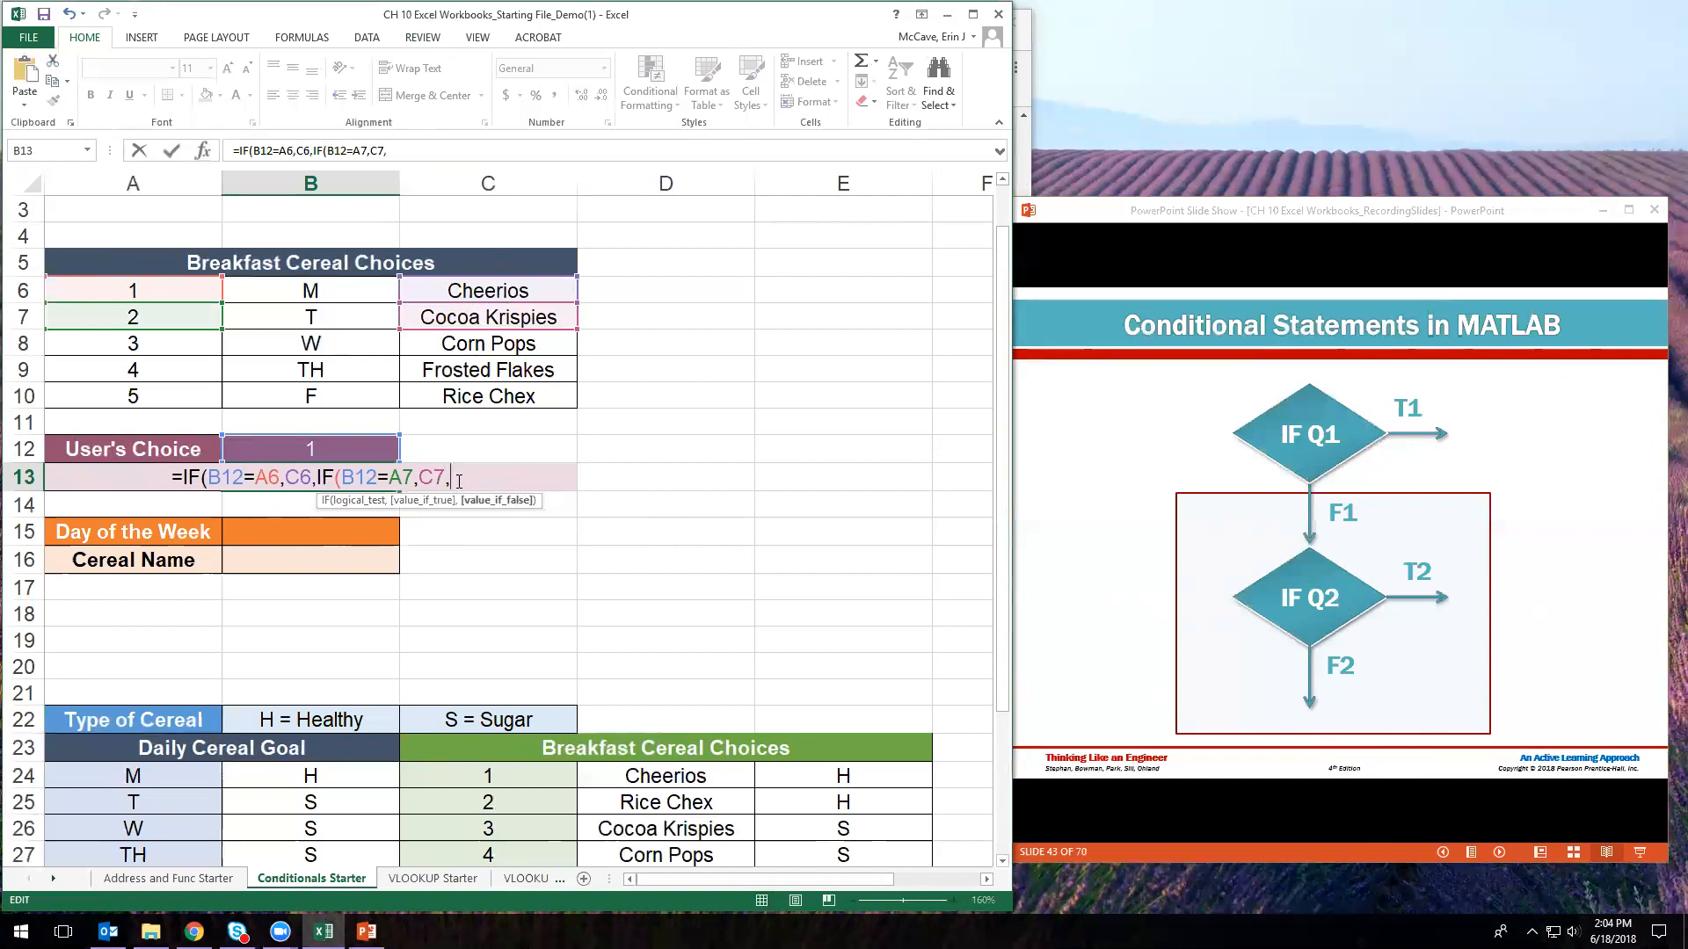
text(IF()
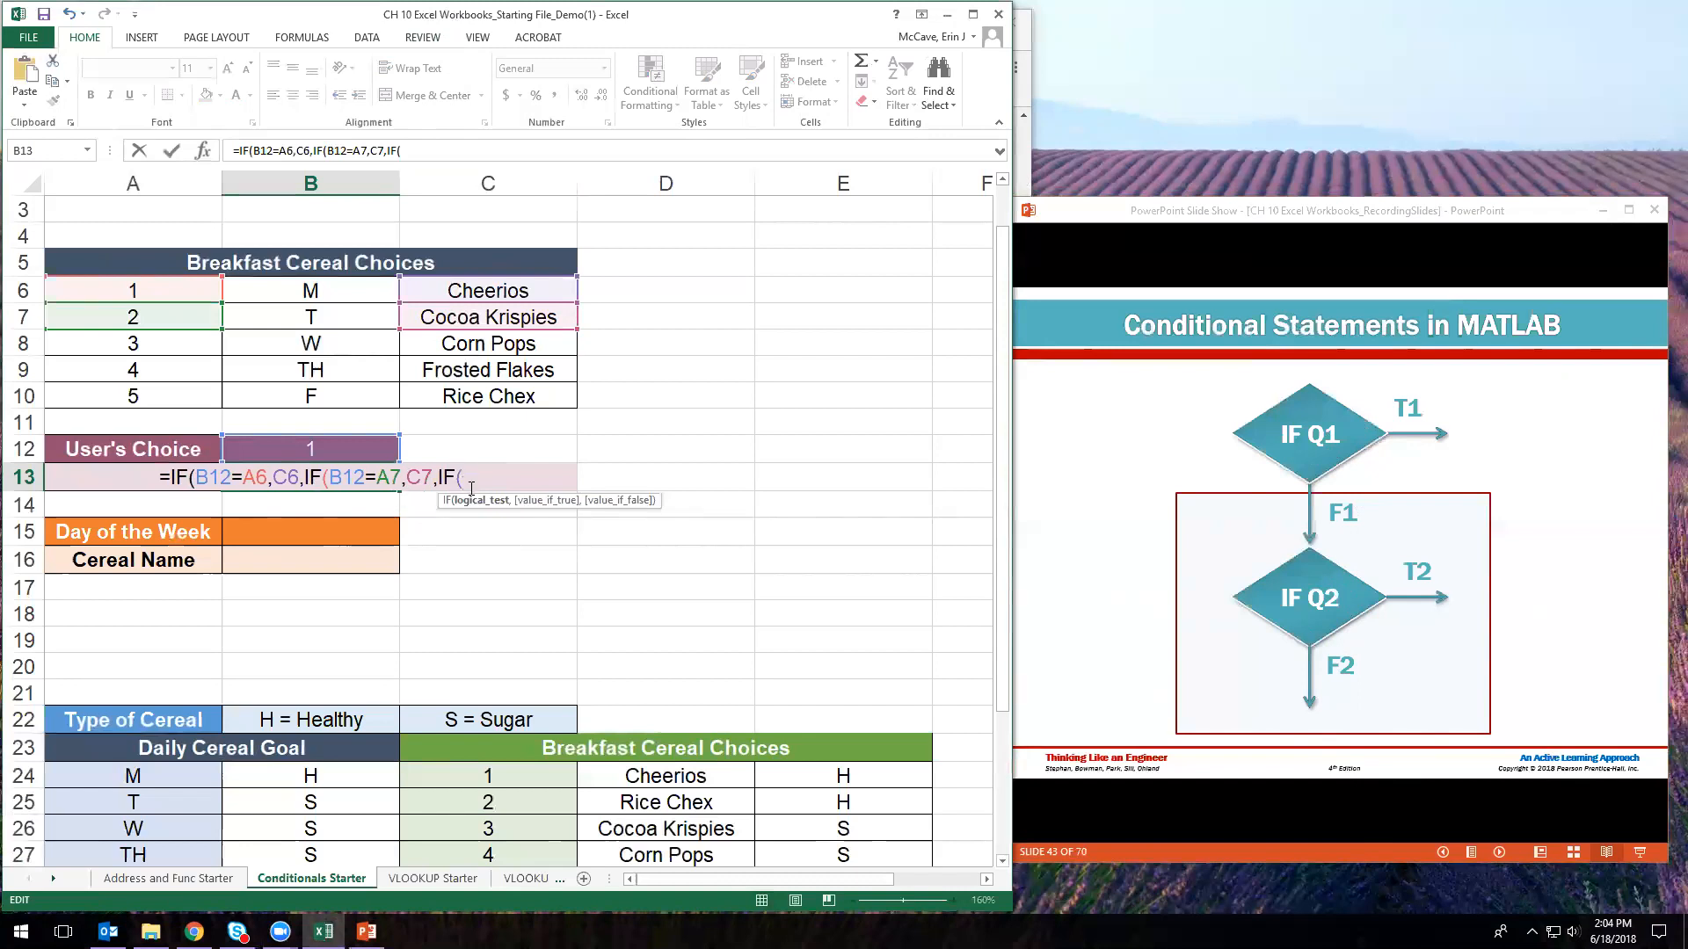
click(329, 449)
click(330, 449)
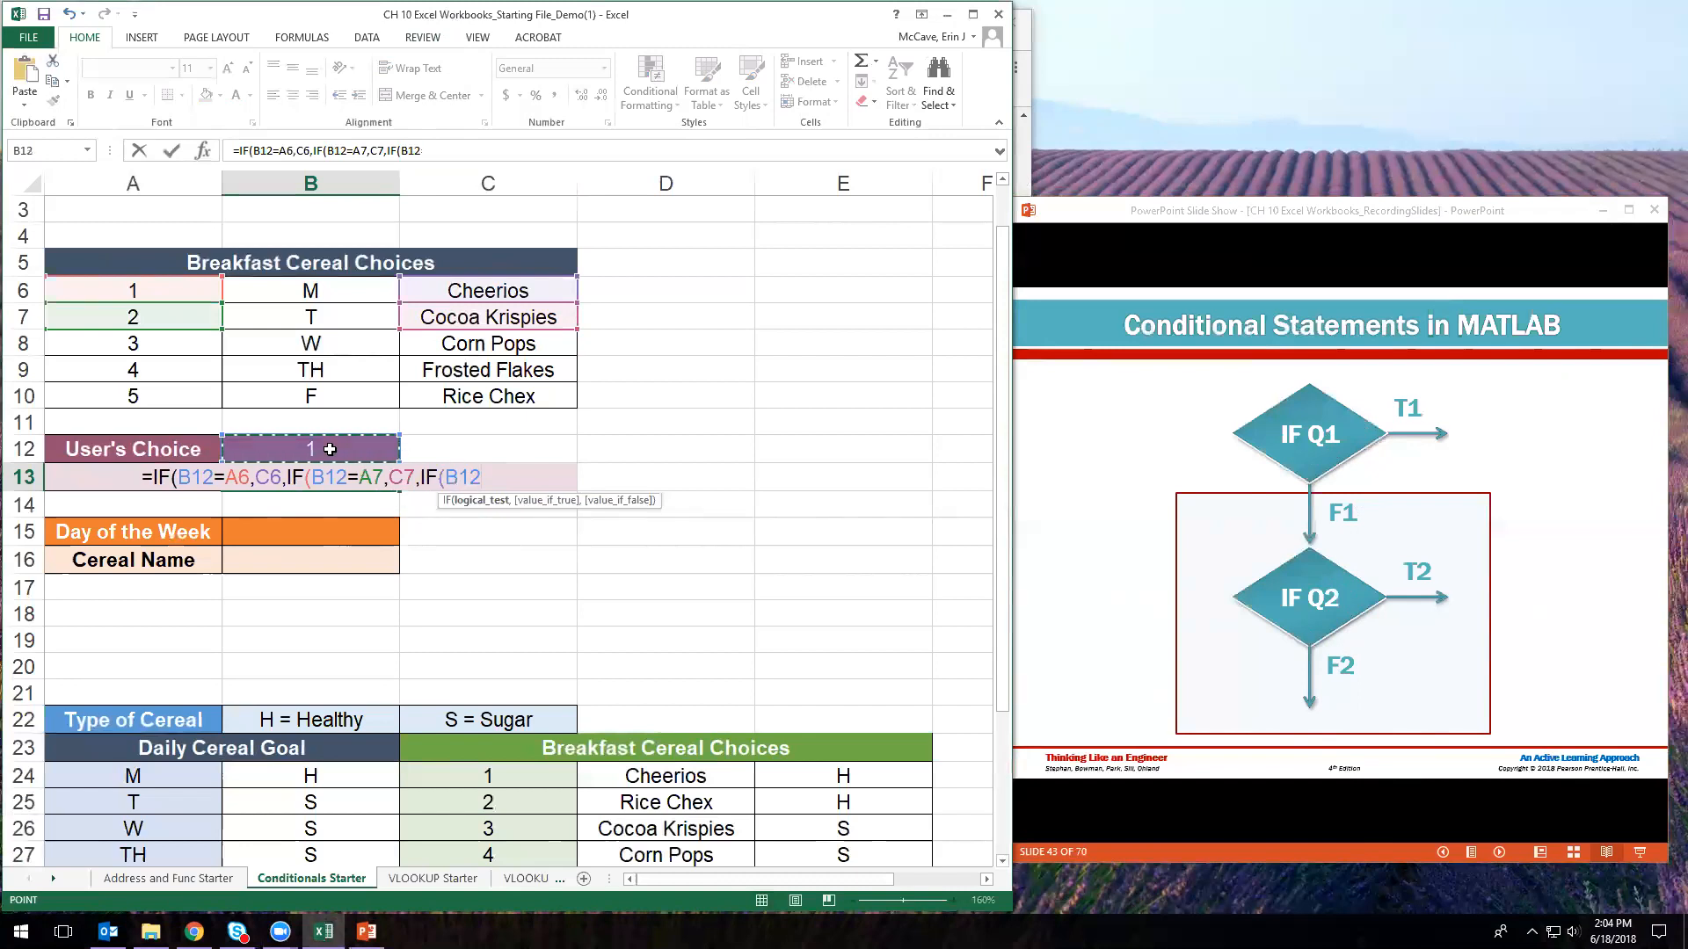
text(=)
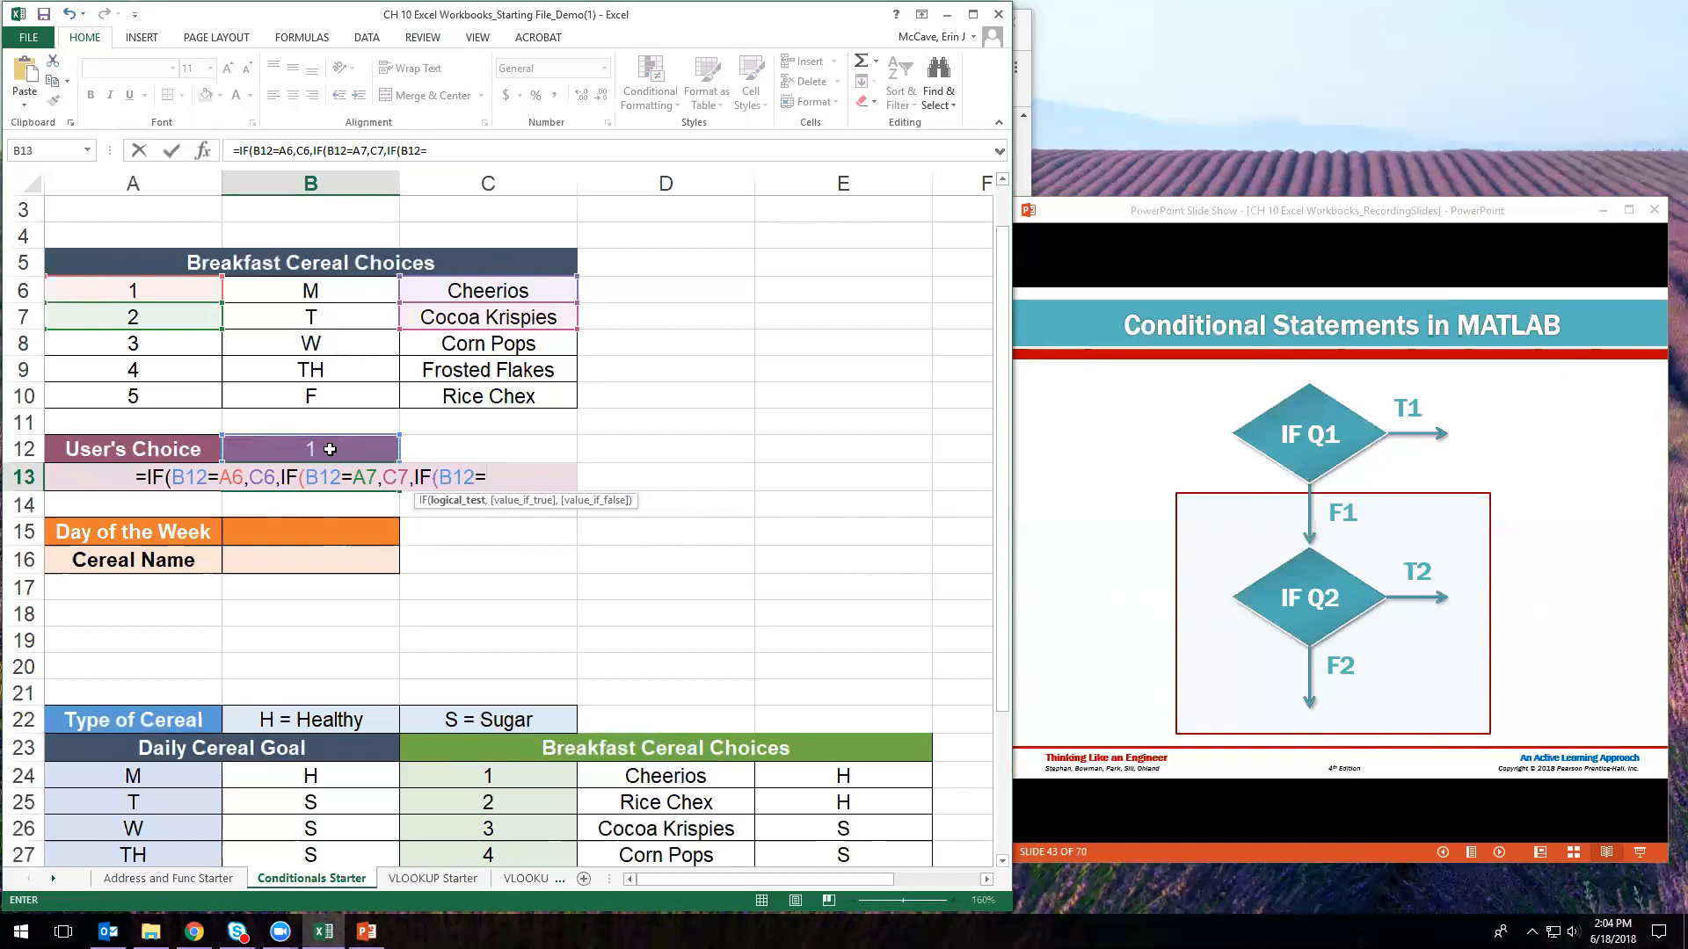
click(151, 336)
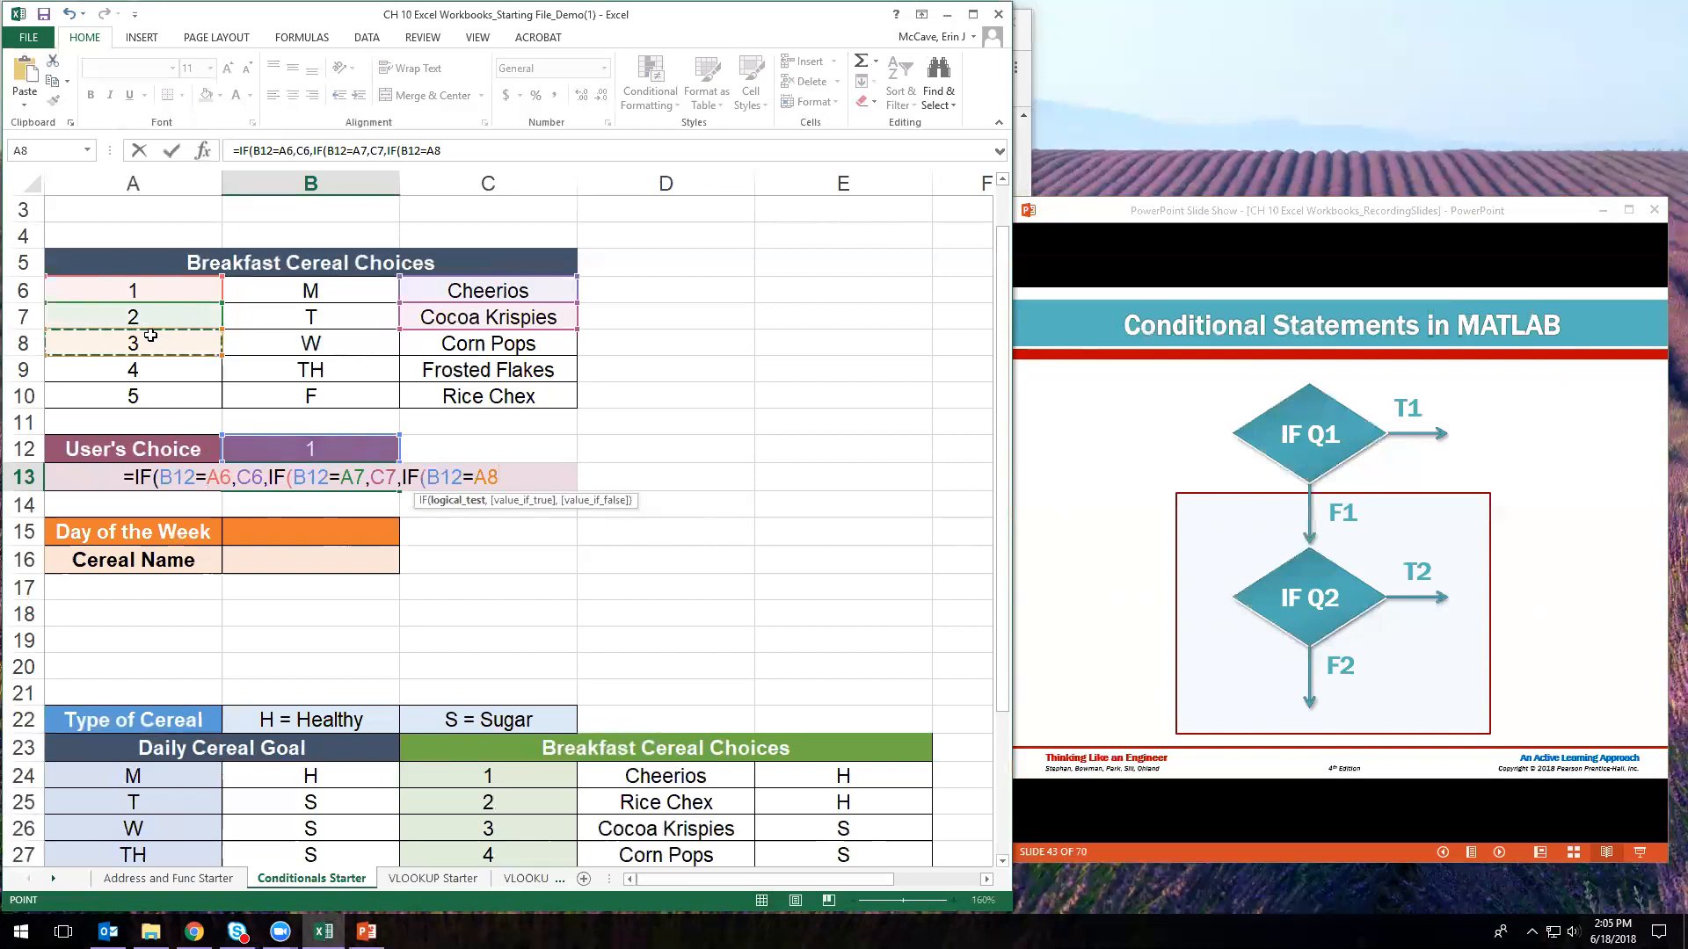
text(,)
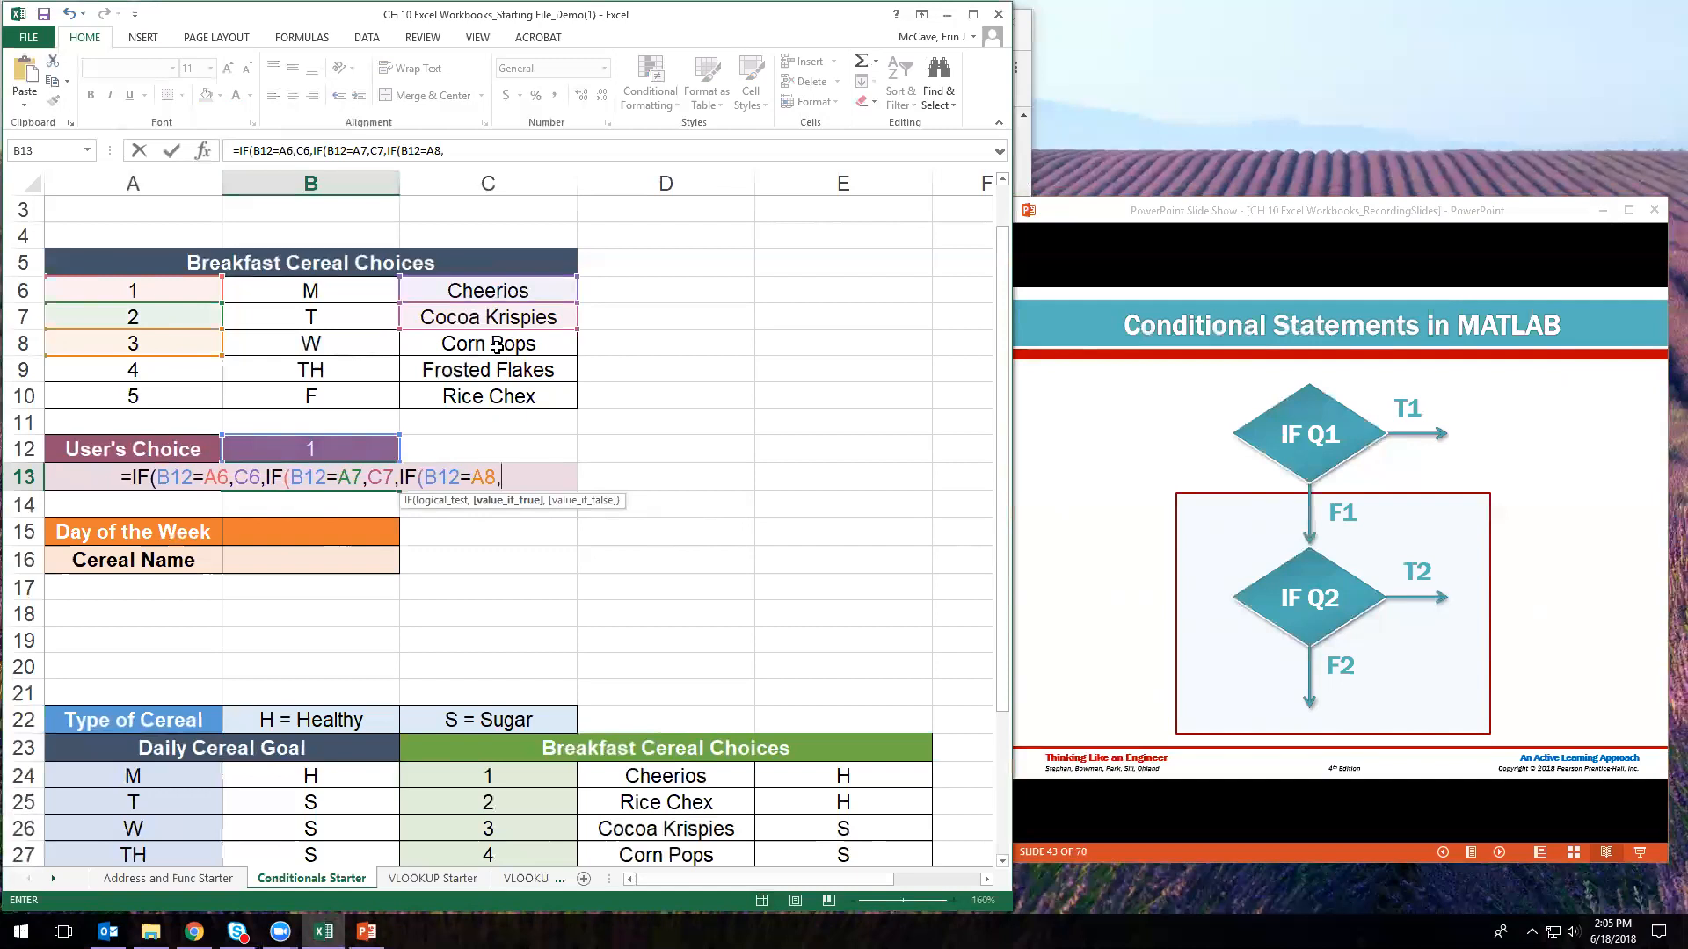
- Type "Corn Pops" after B12=A8 in B13's formula, then delete it again
text(")
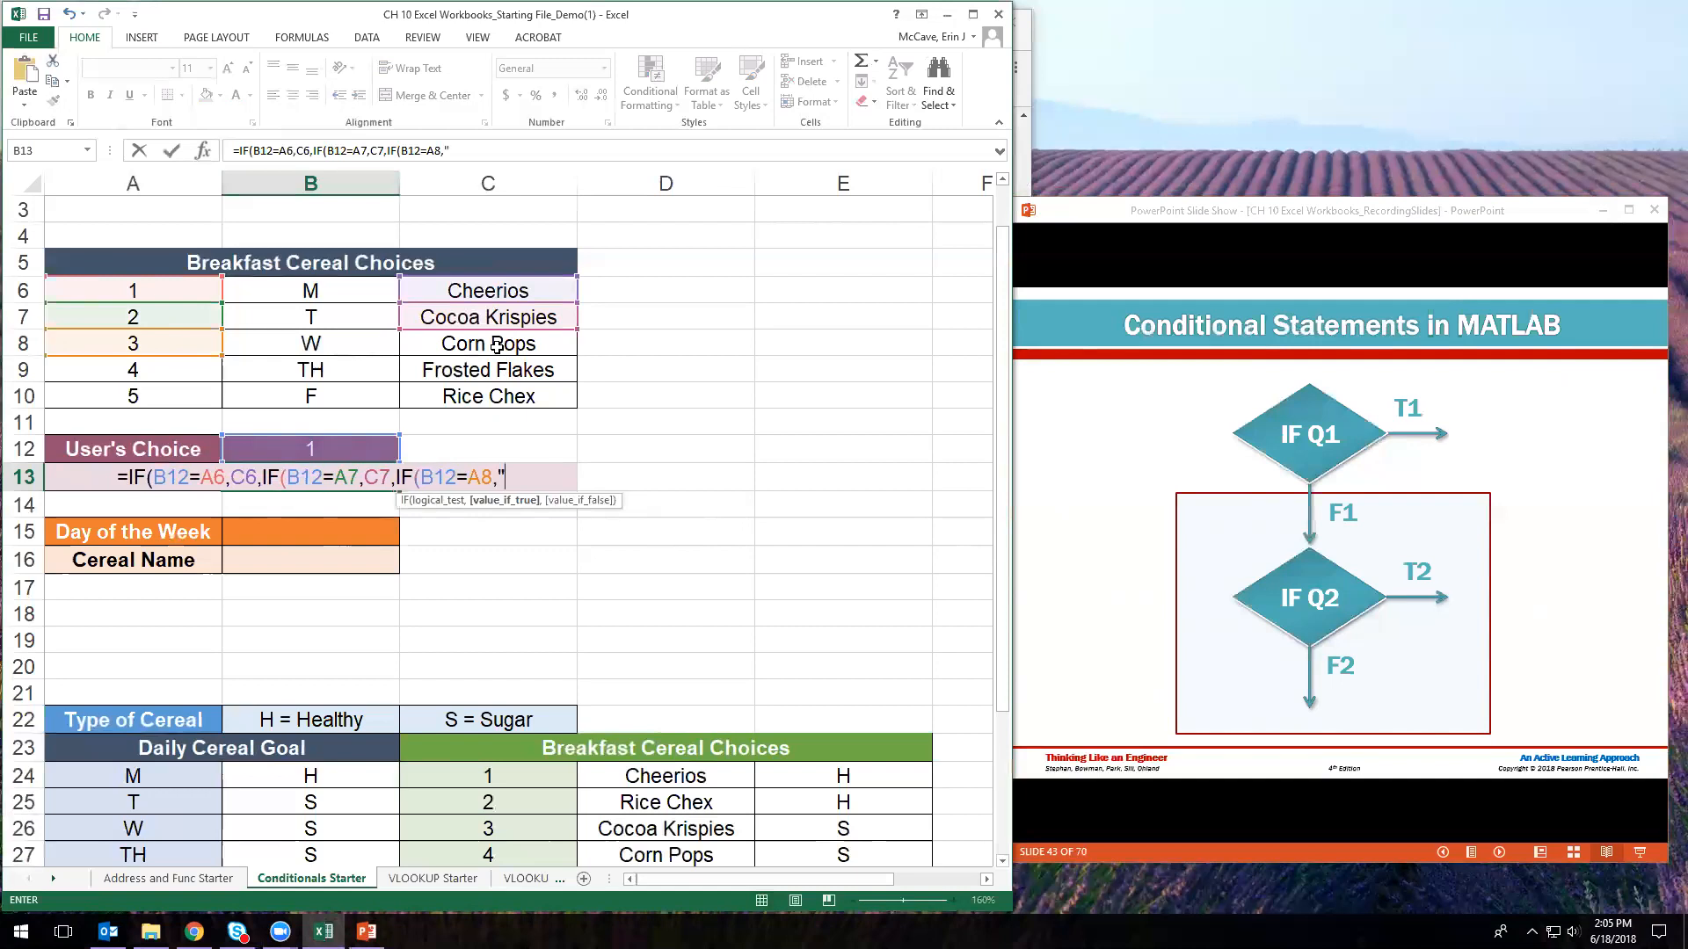
text(Cor)
text(n )
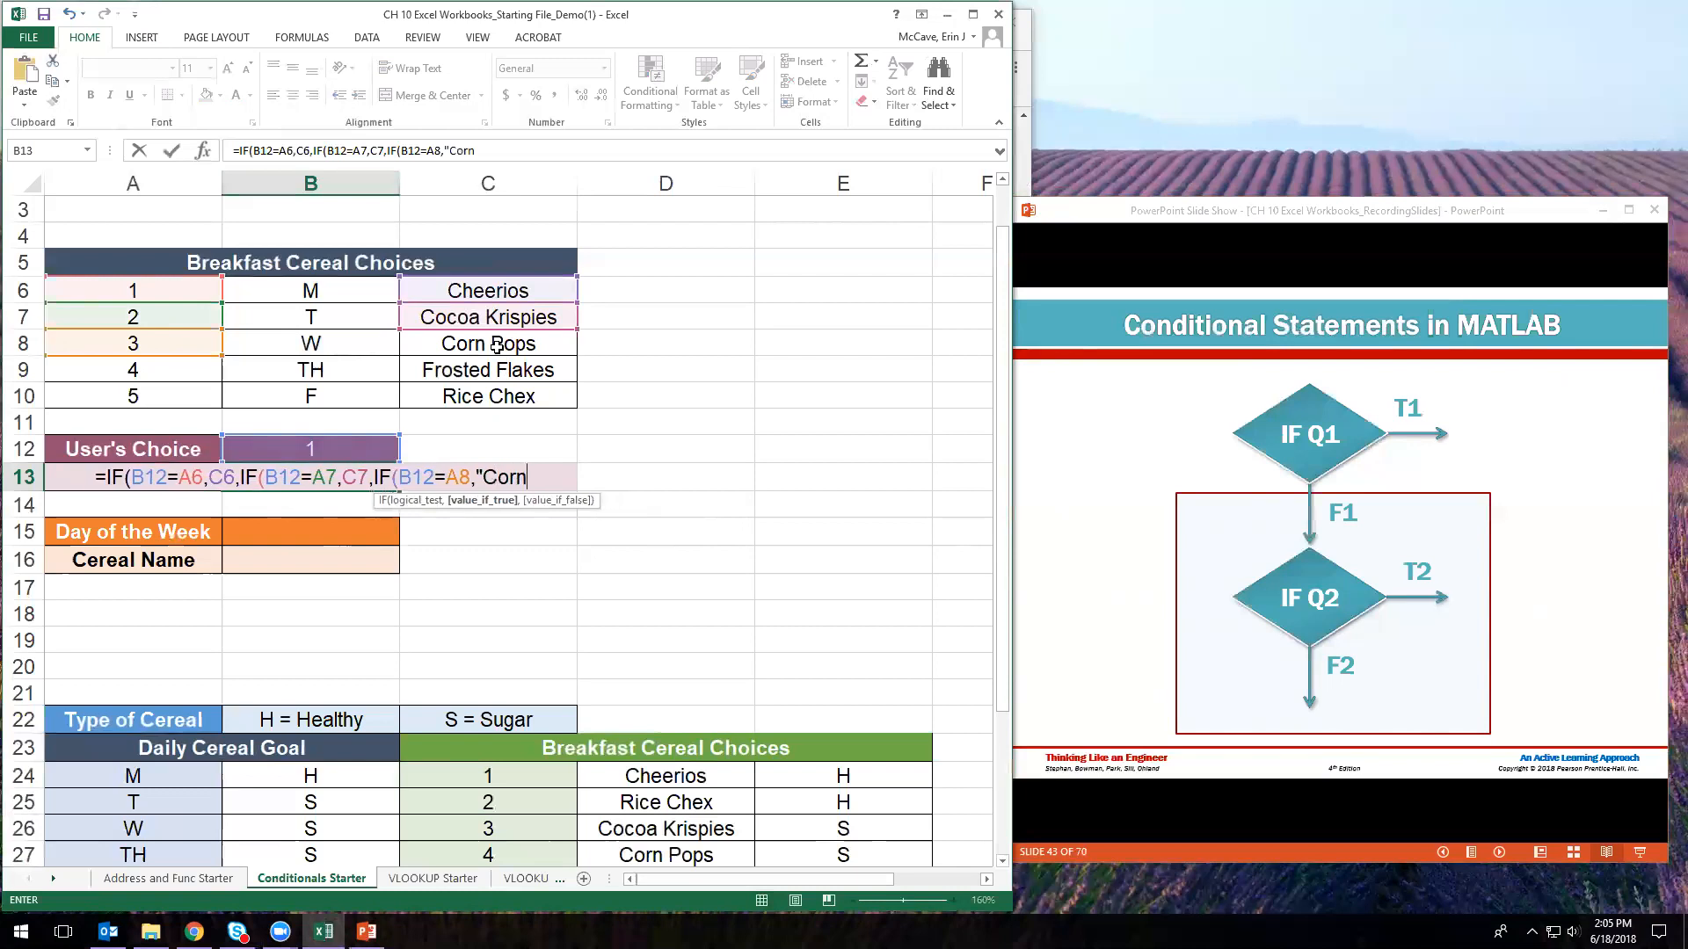
text(Pops)
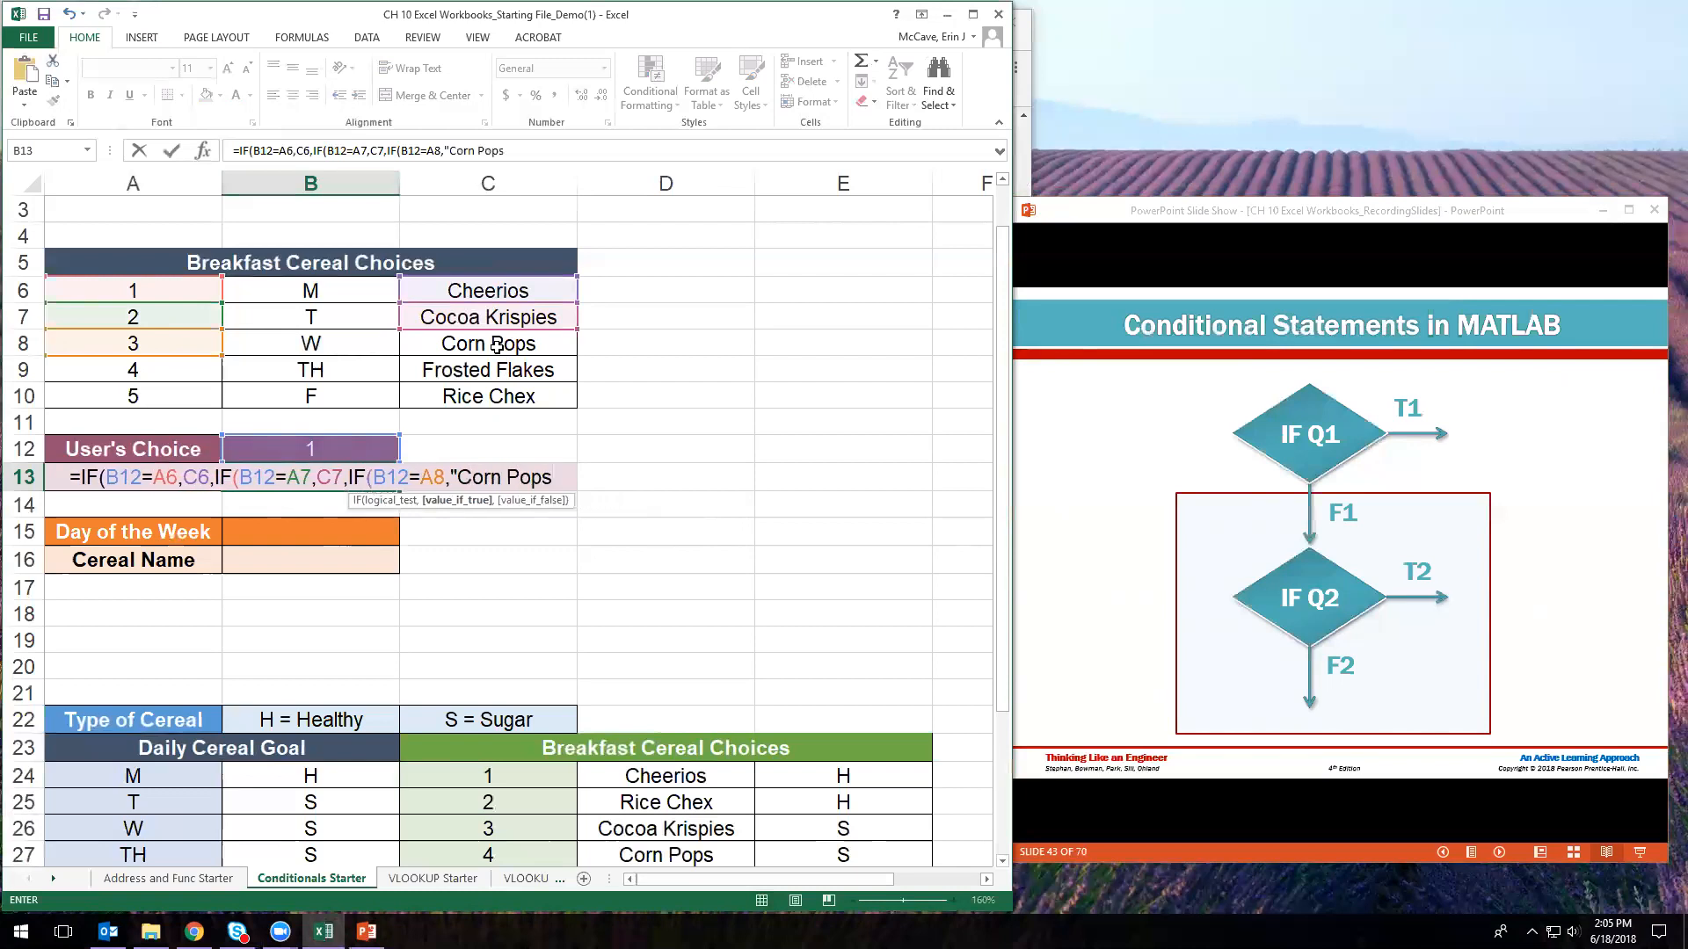
text(")
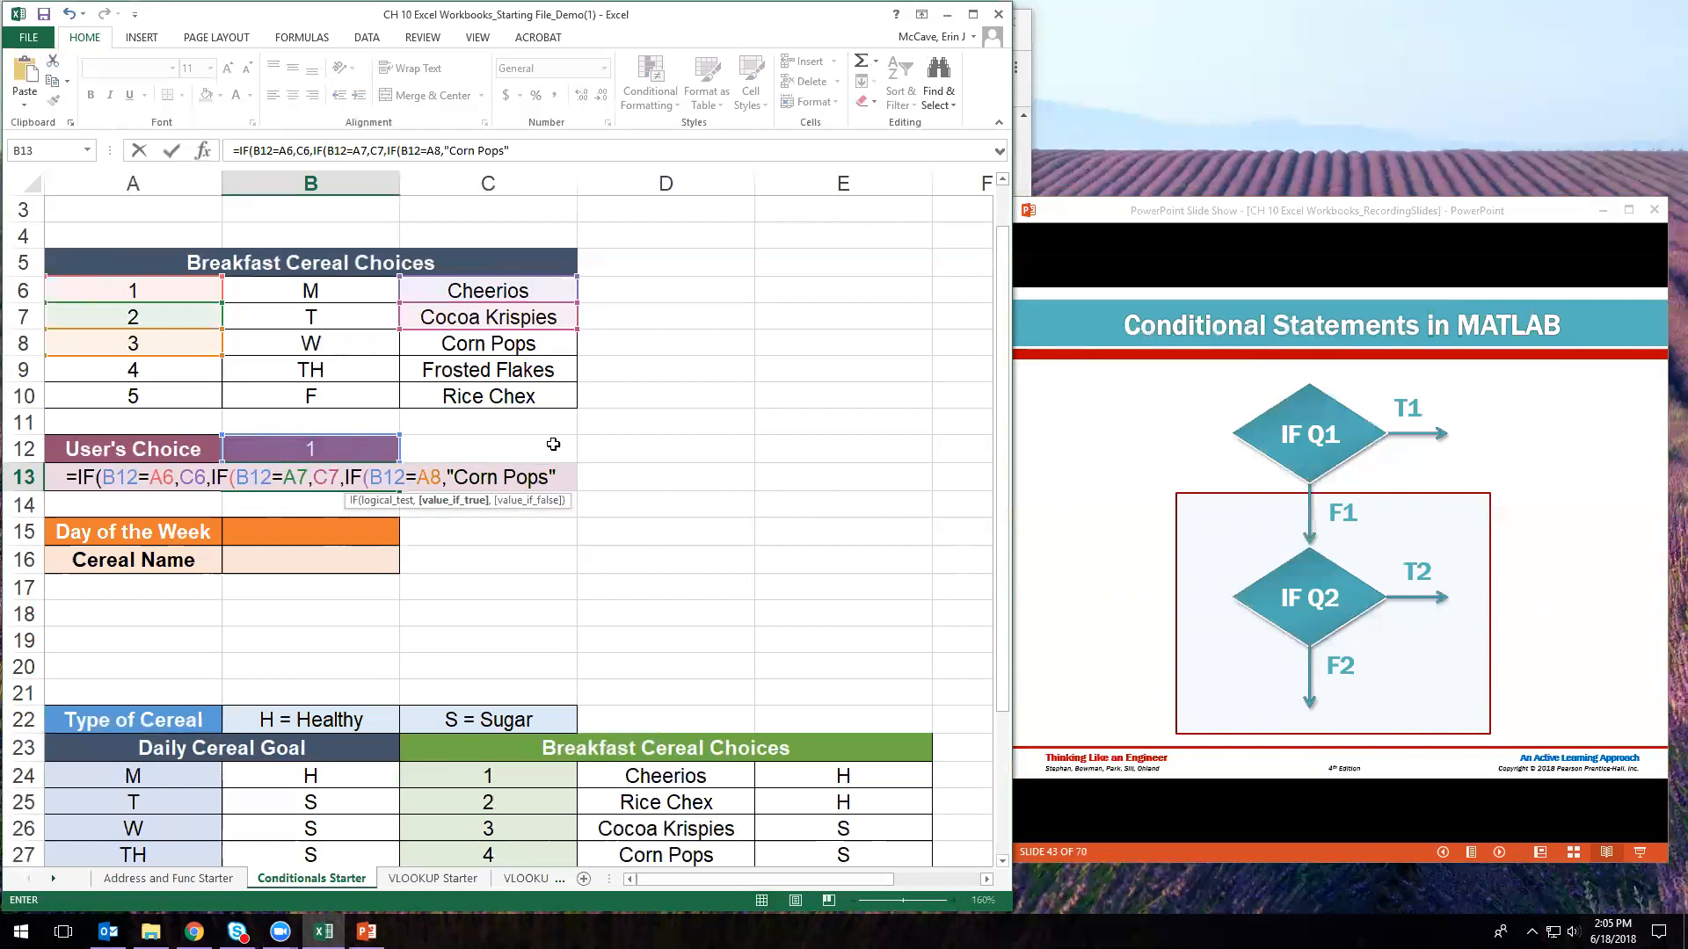
drag(557, 478, 446, 483)
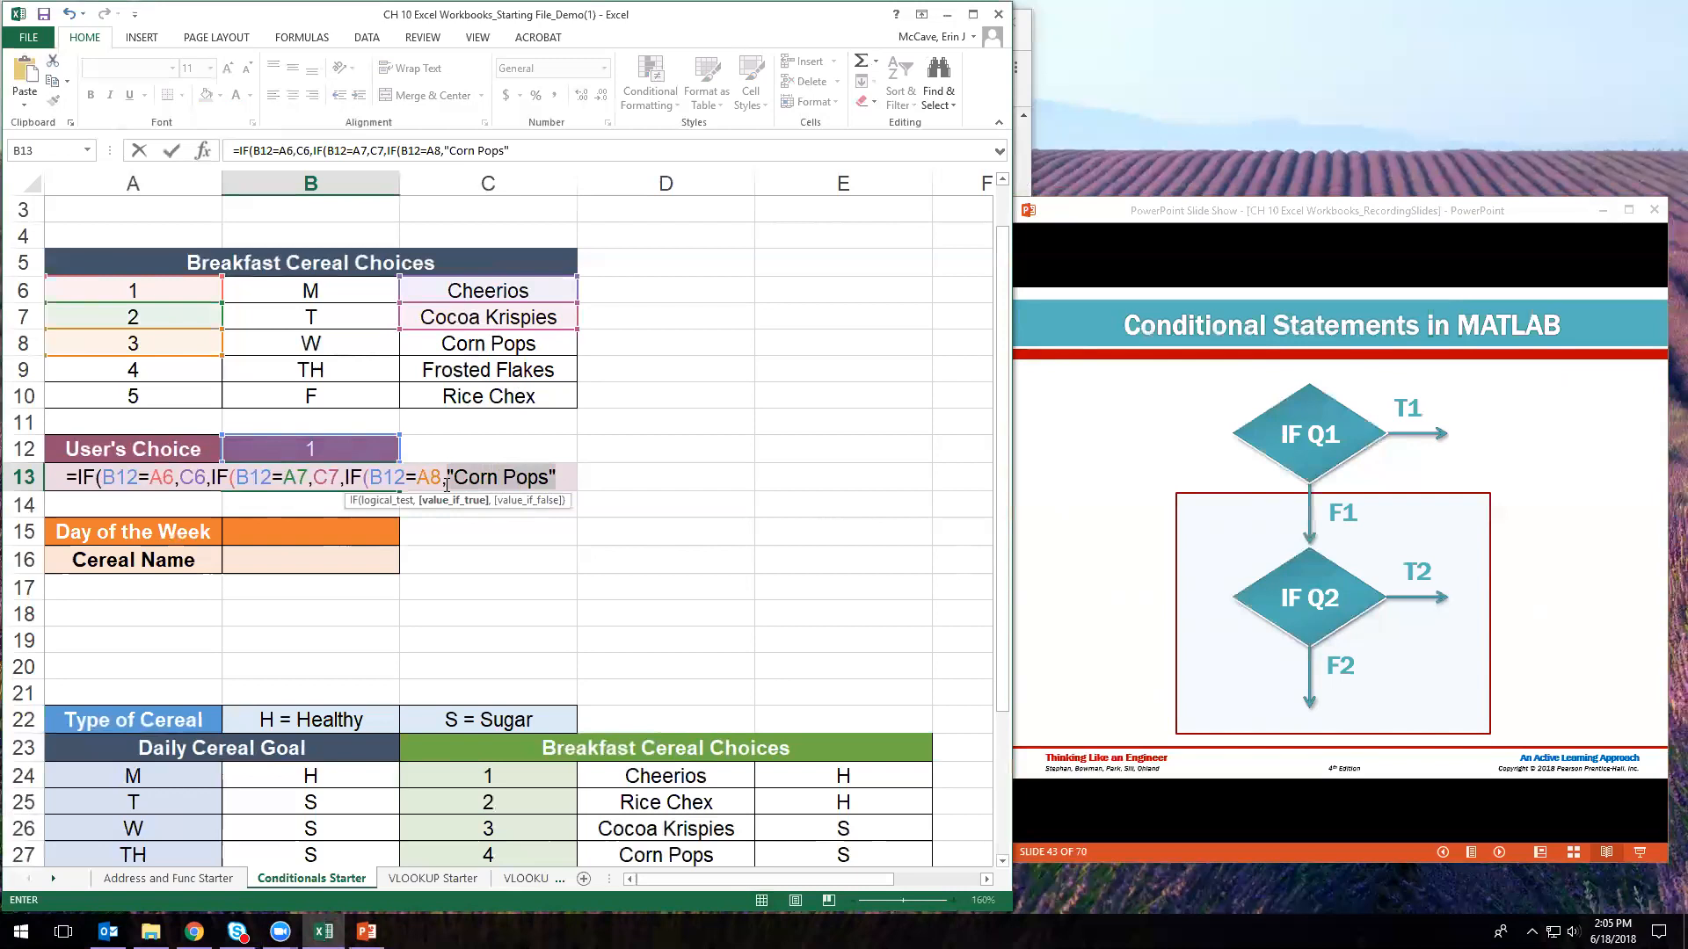
key(BackSpace)
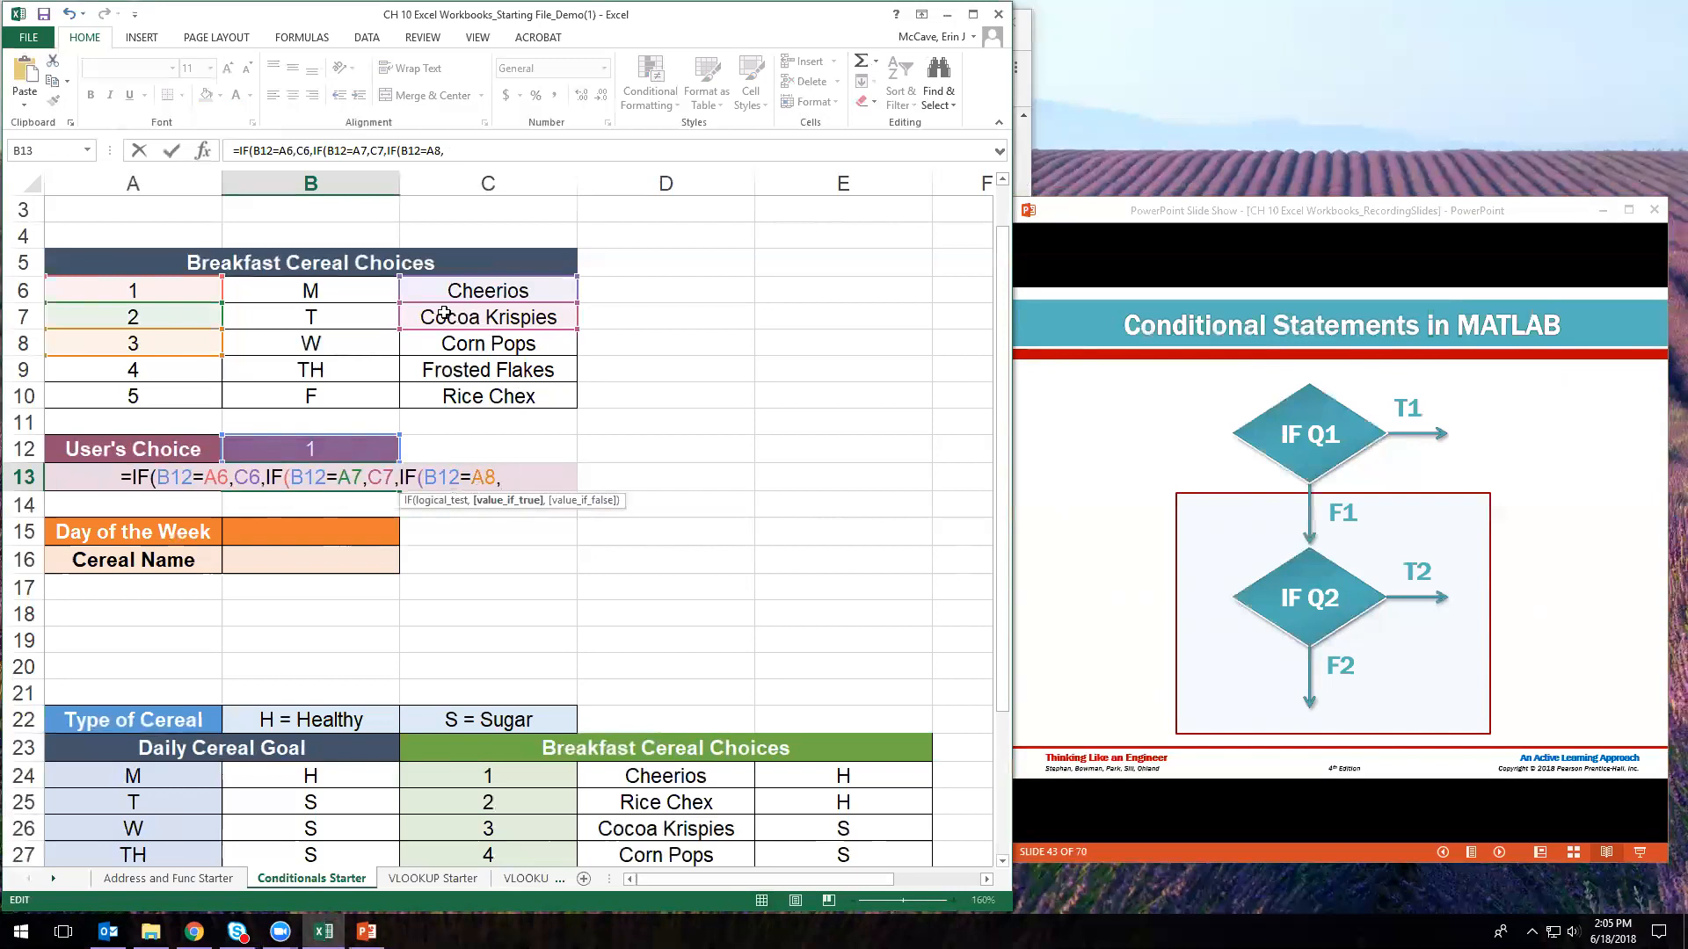
- Return C8 for choice 3 and nest a fourth IF returning C9 when B12 equals A9
click(461, 347)
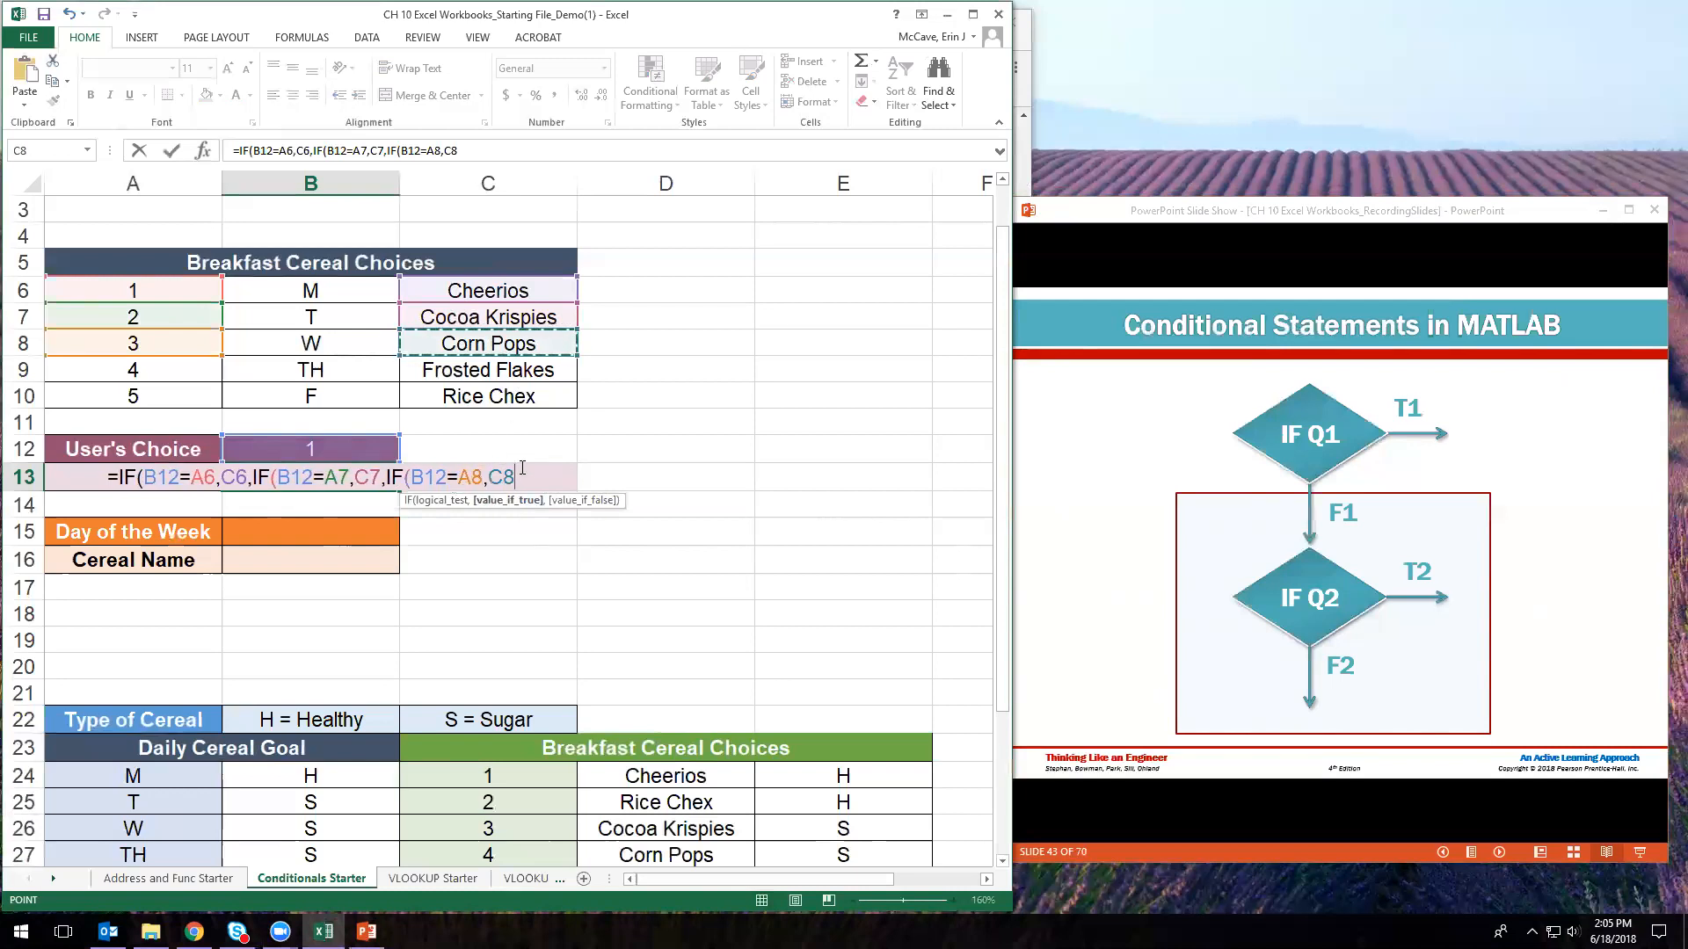
text(,)
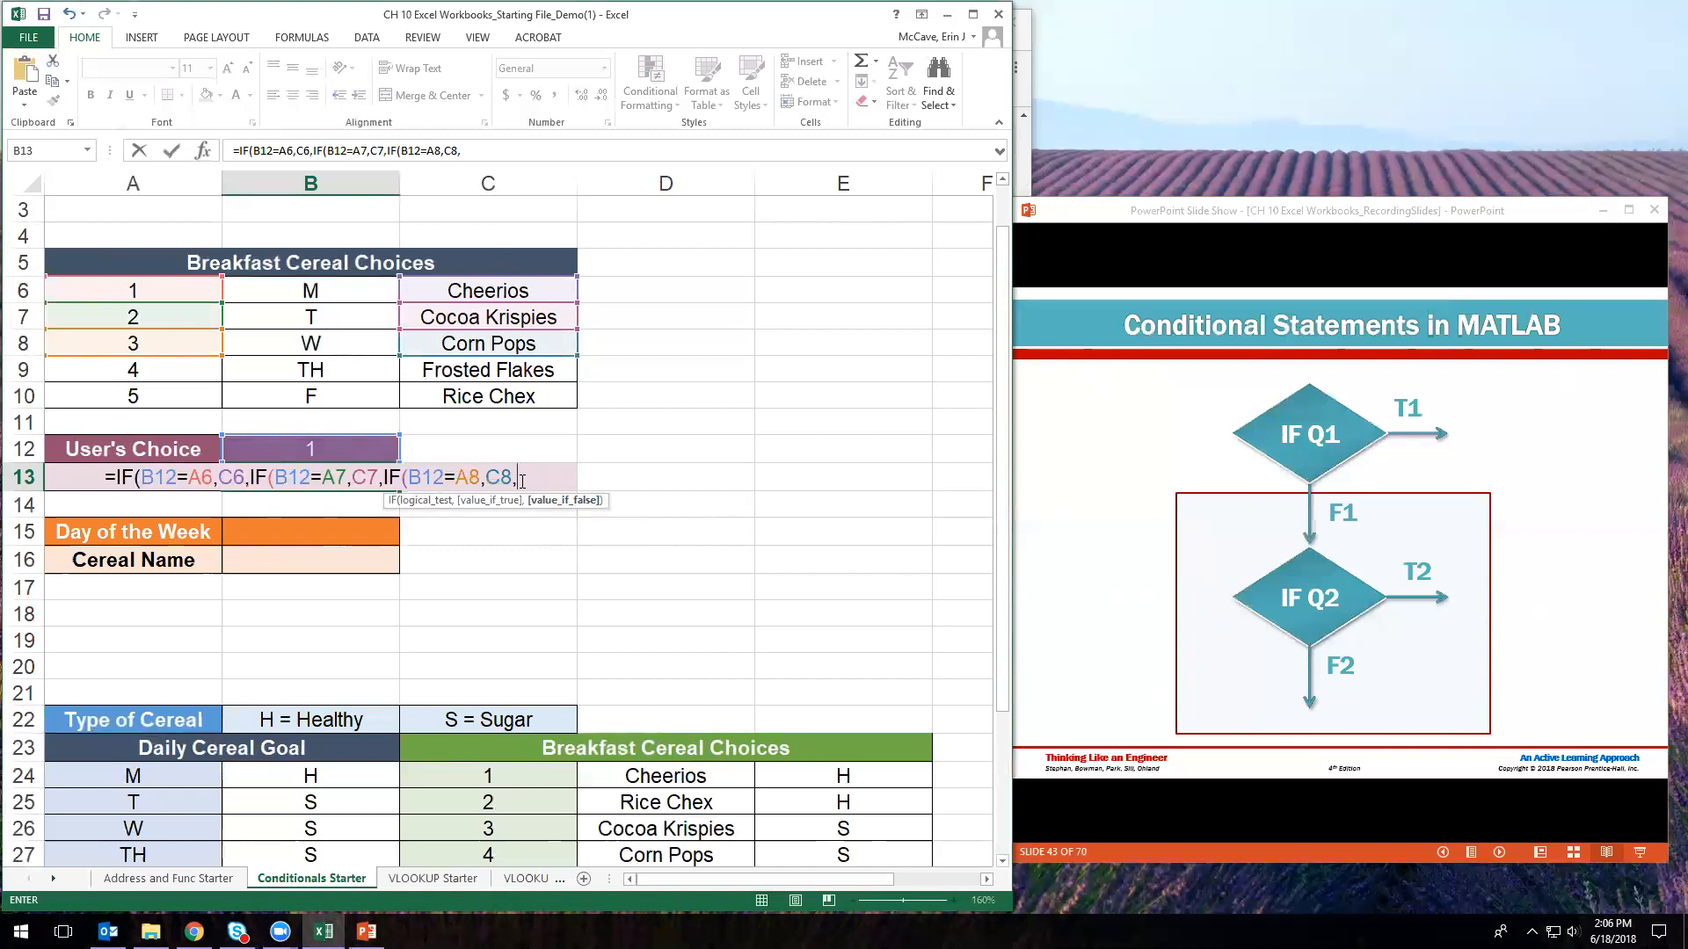
text(IF()
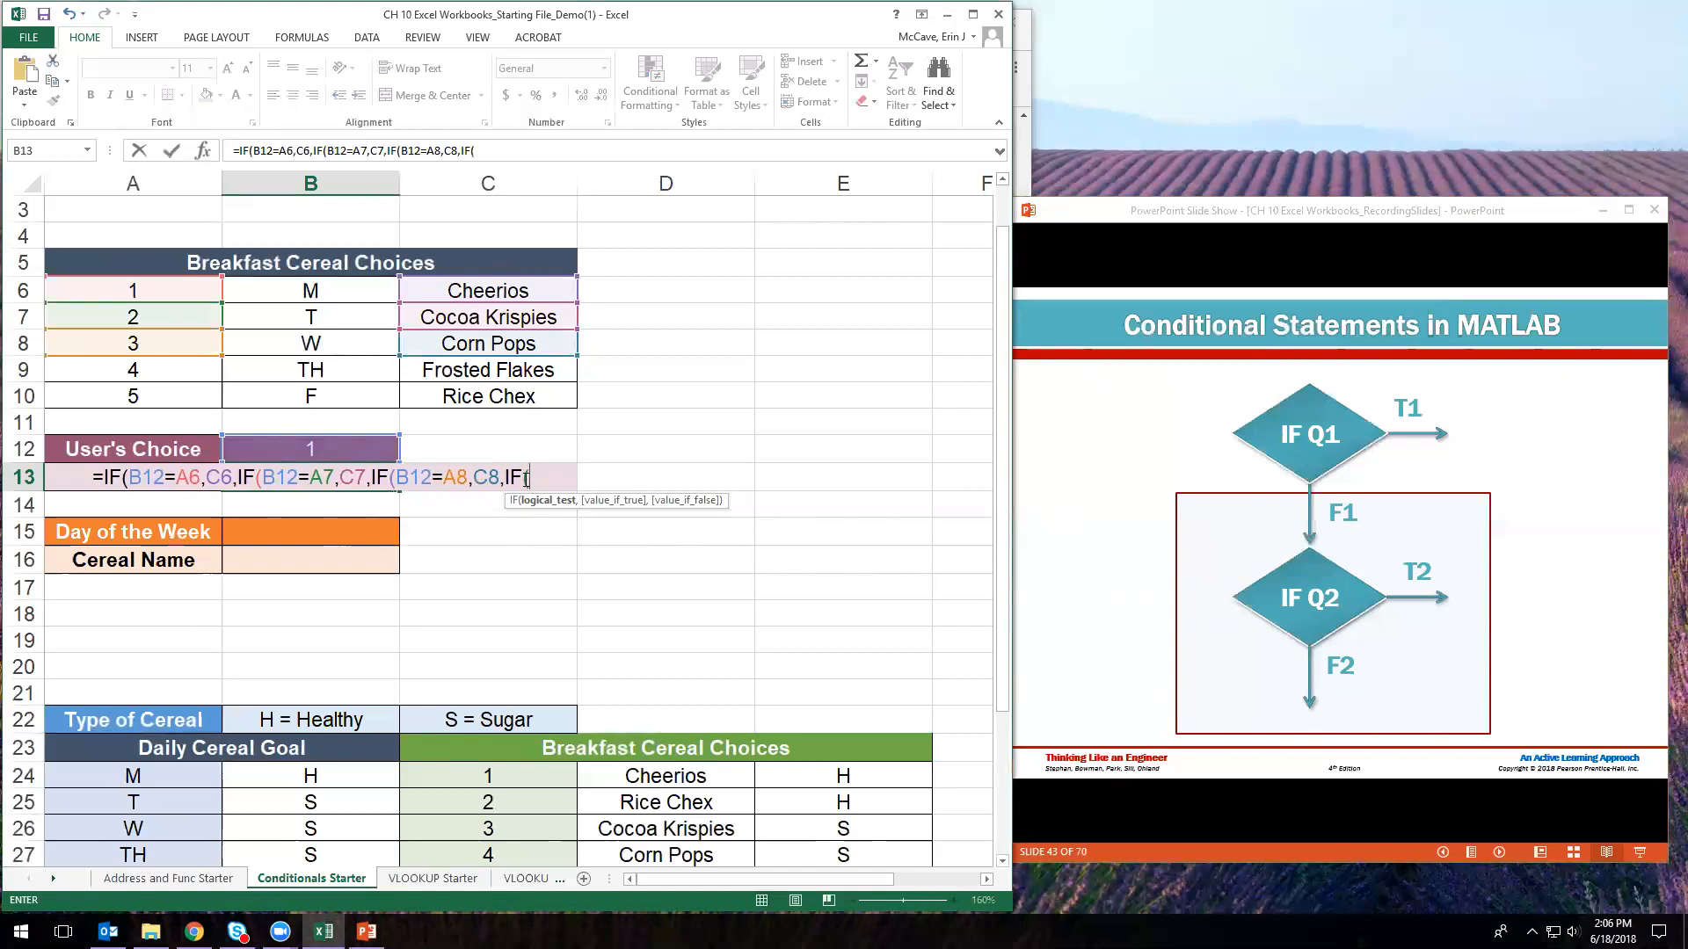
click(265, 444)
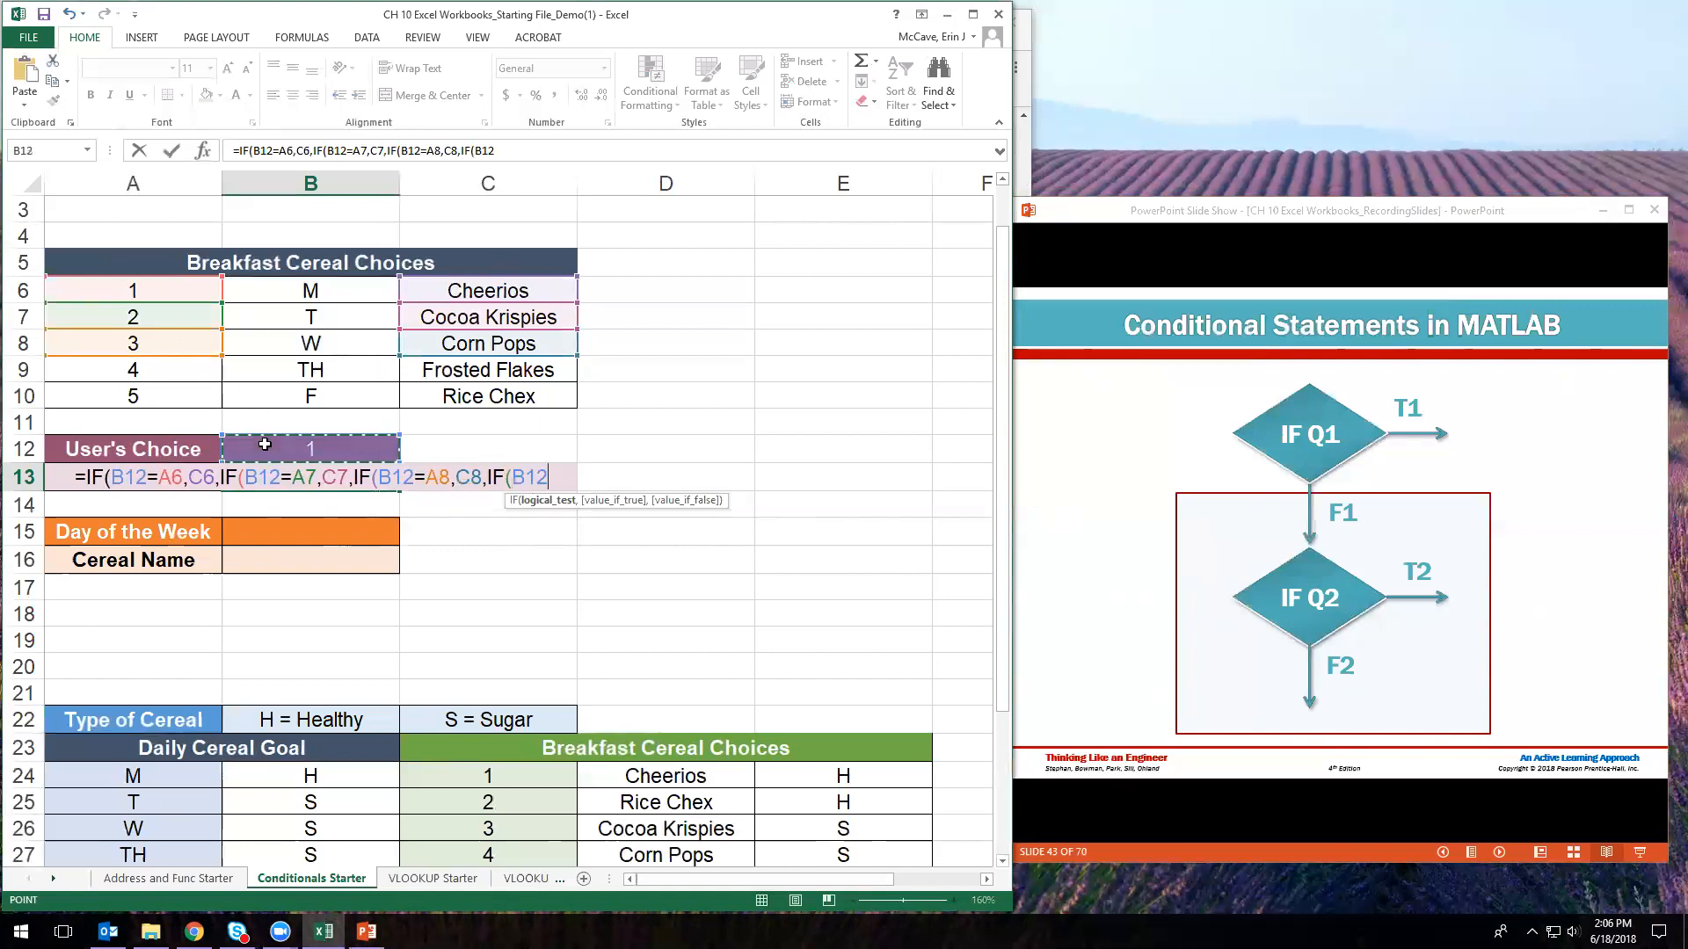
text(=)
click(144, 363)
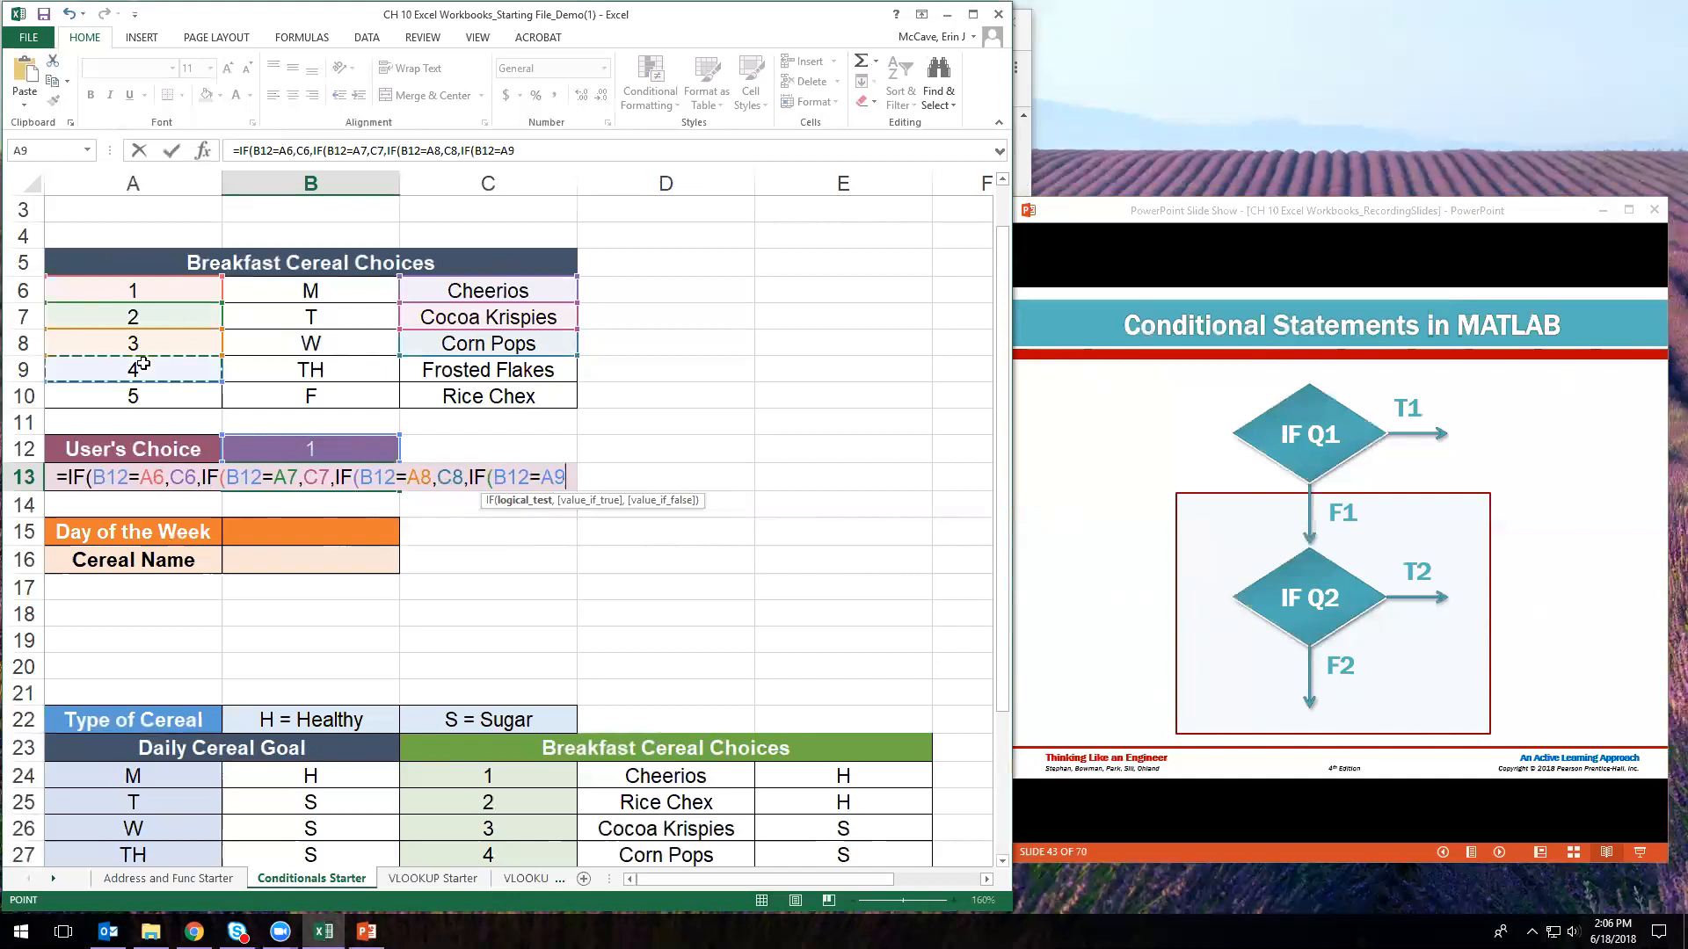
text(,)
click(440, 366)
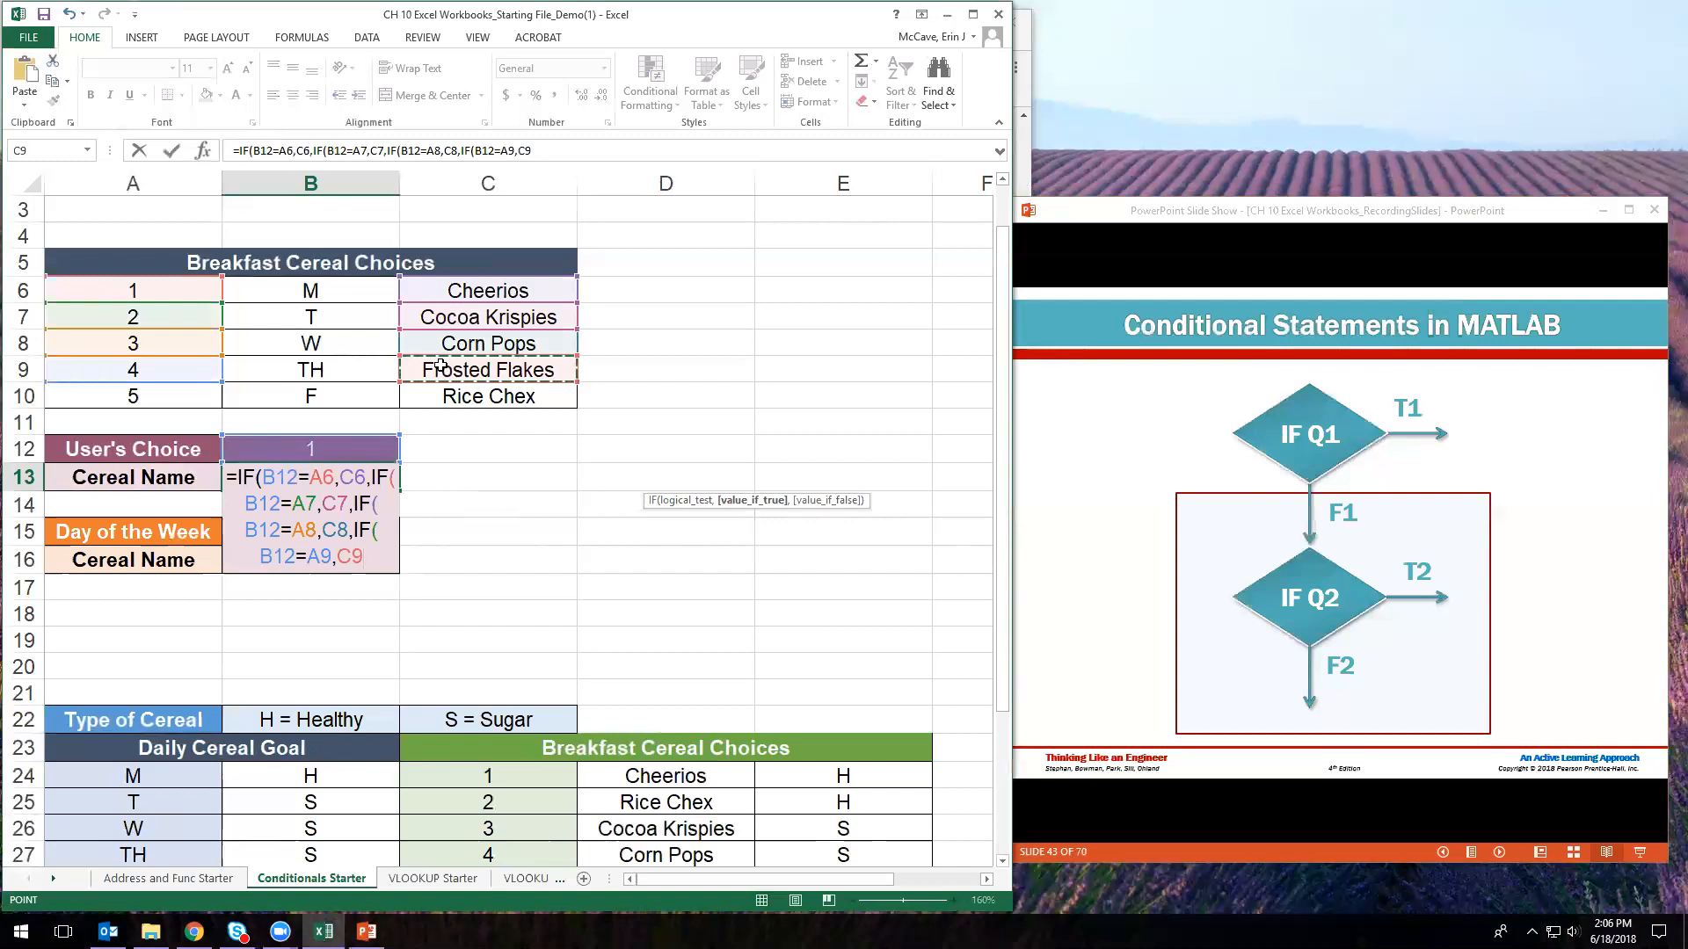
- Make C10 the final fallback and close the formula's parentheses
text(,)
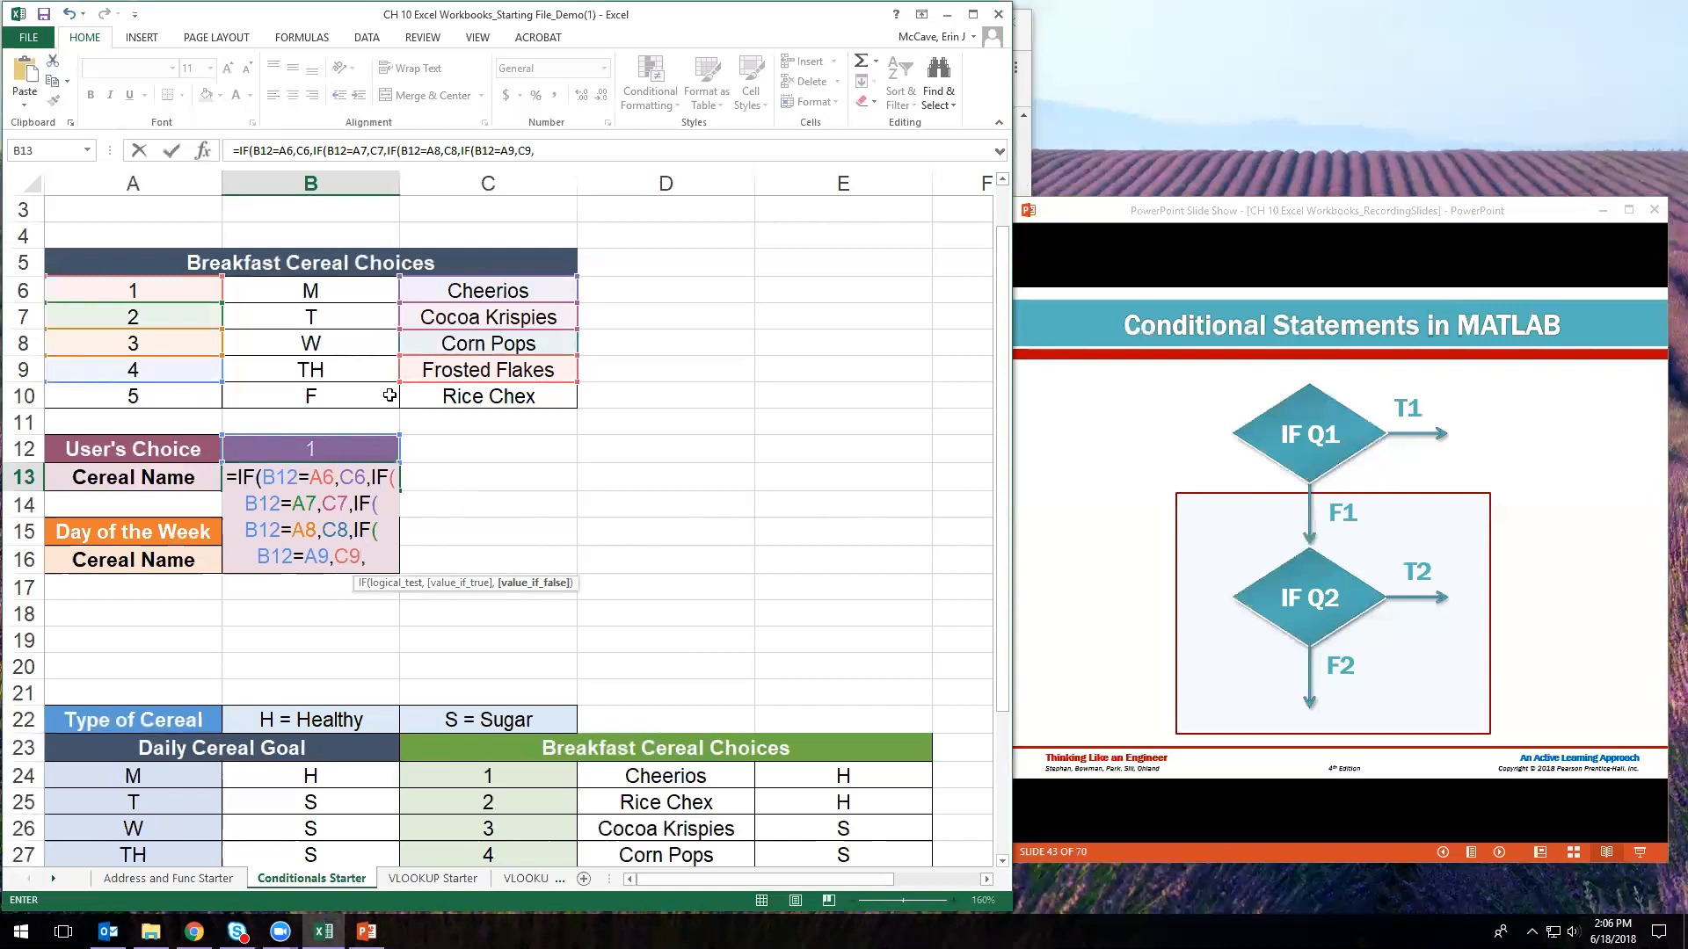
click(475, 402)
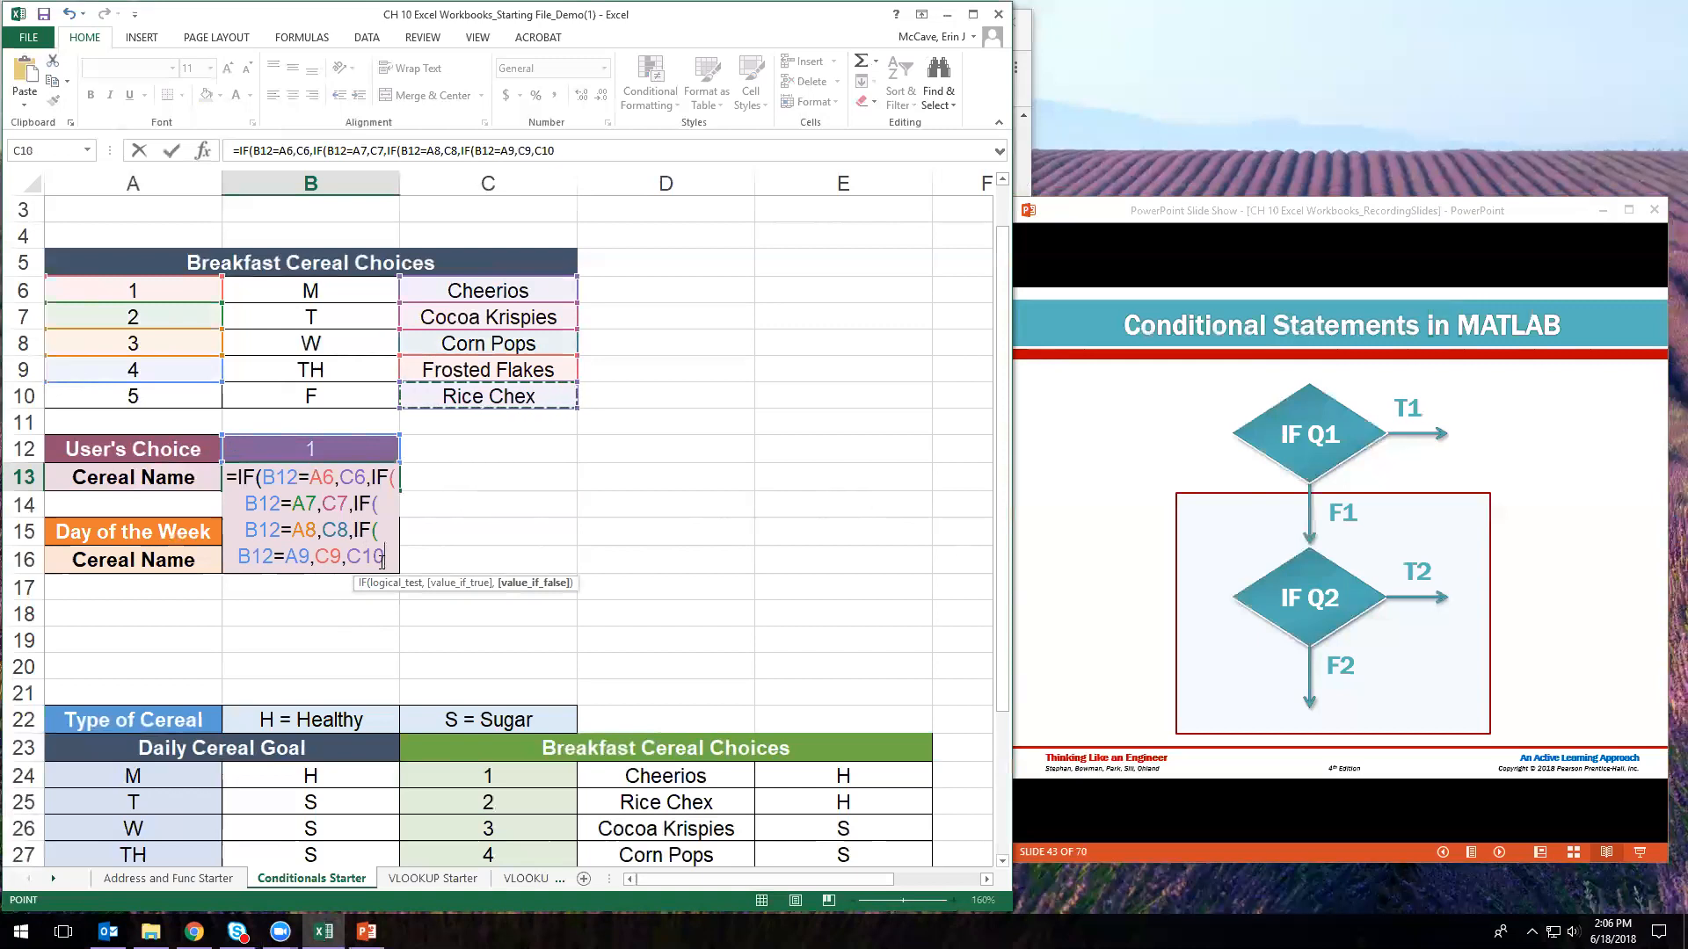
text()))
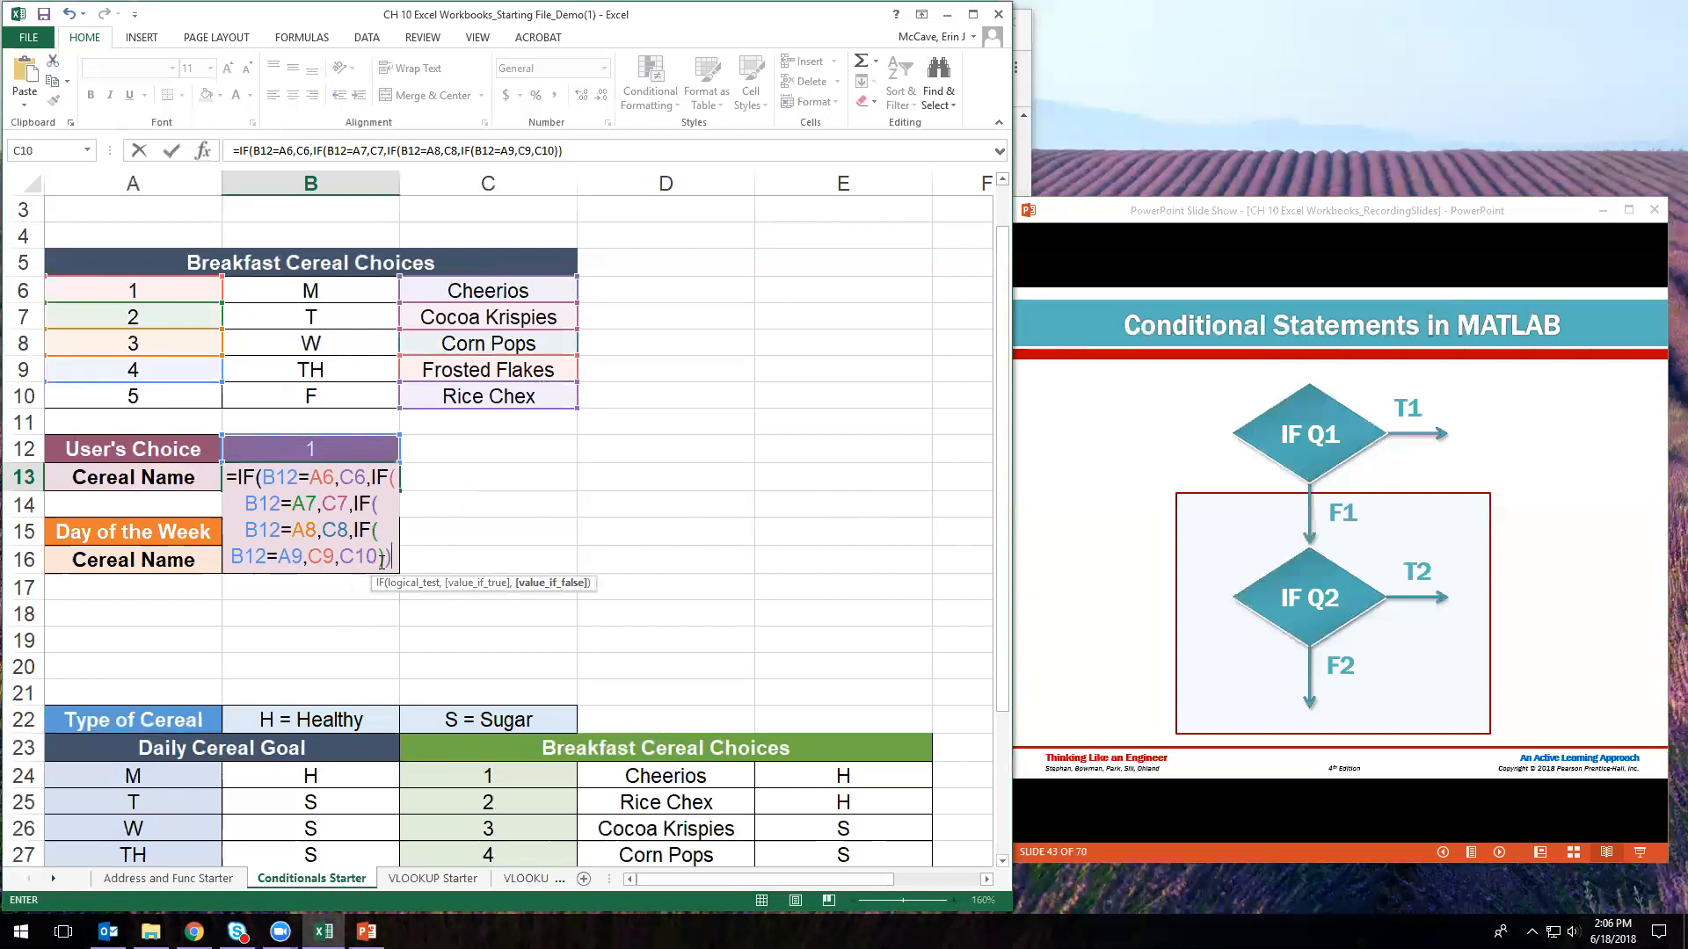
text()))
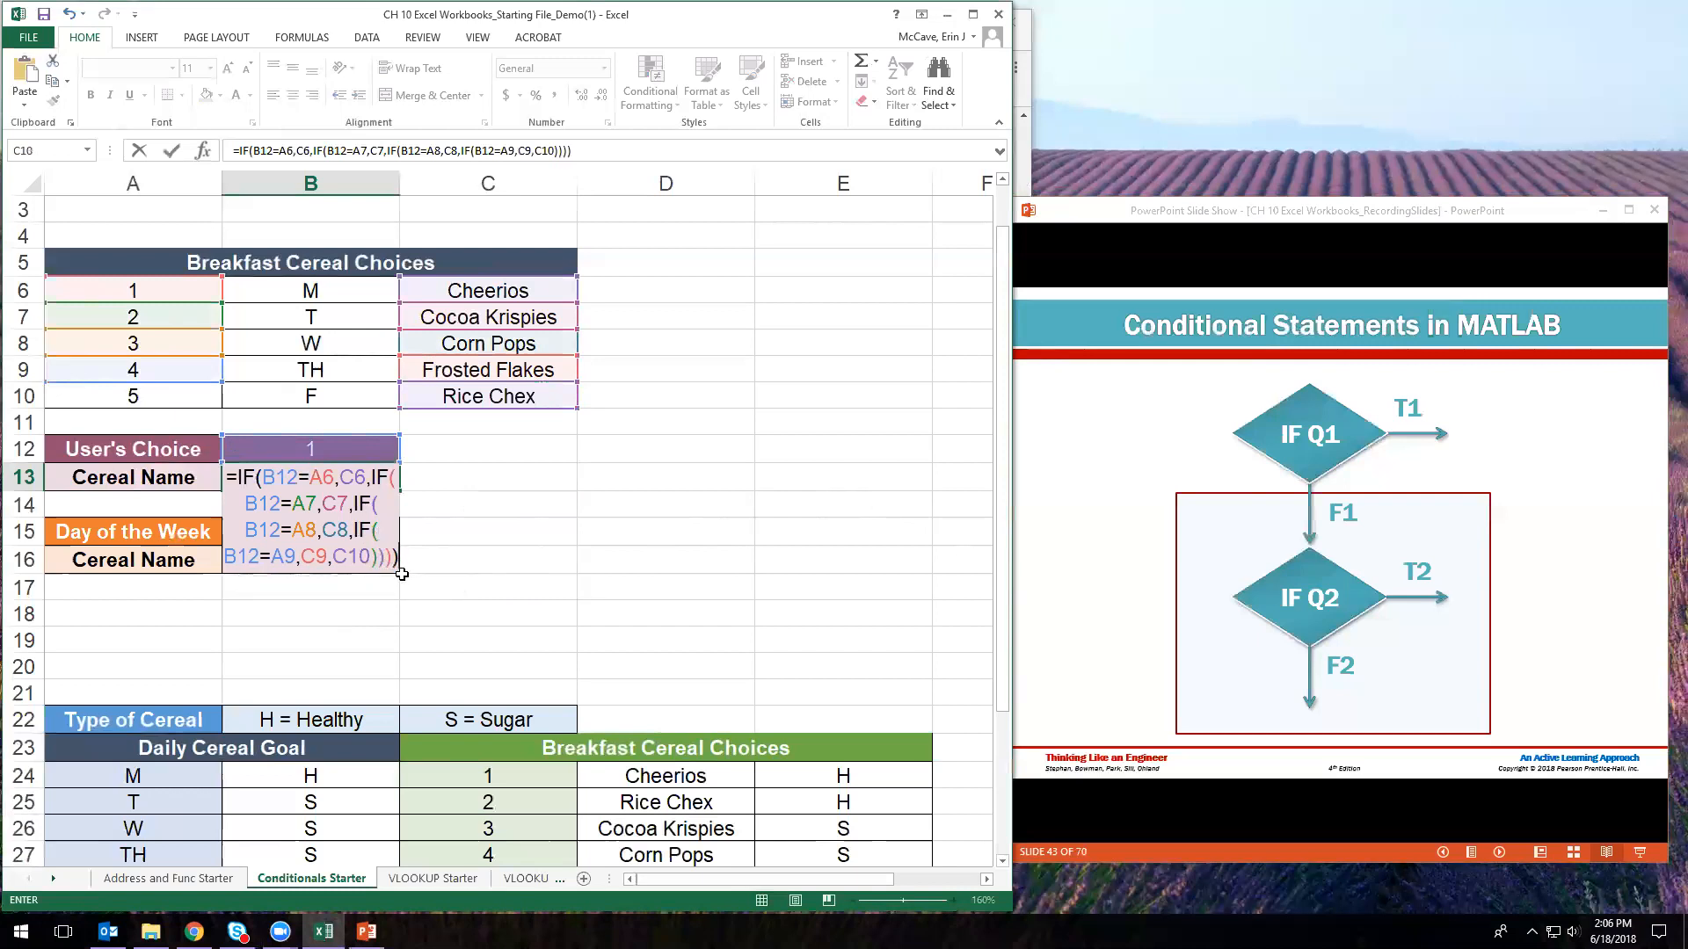
key(BackSpace)
key(BackSpace)
key(BackSpace)
key(BackSpace)
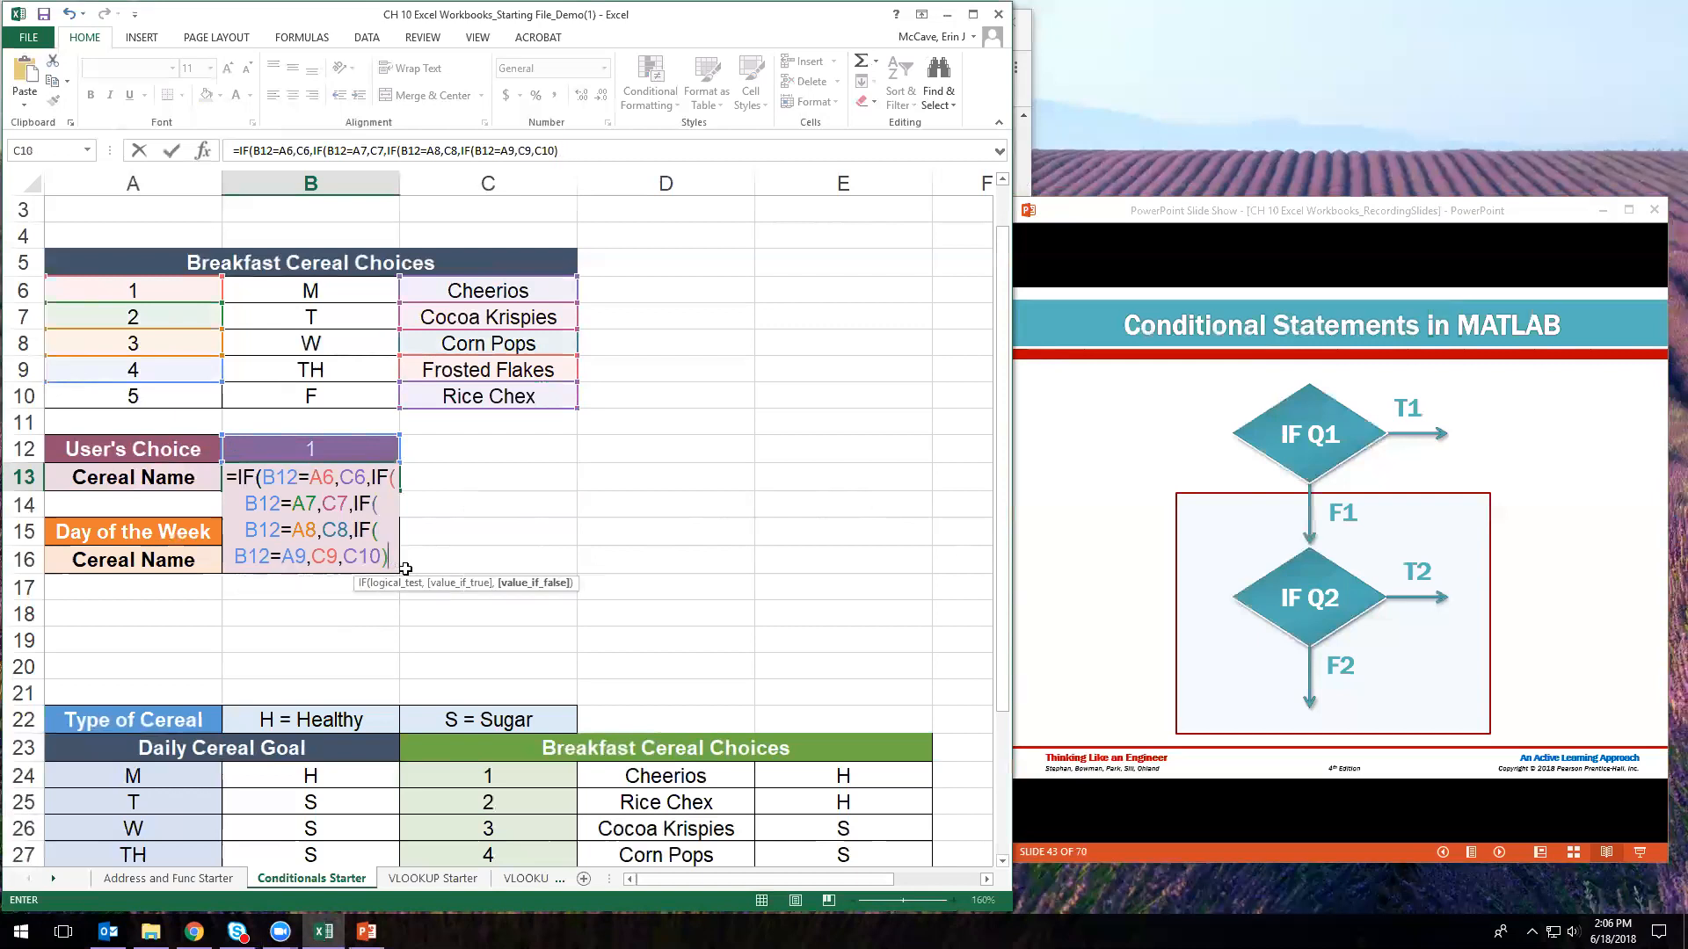
text())
- Match each nested IF's opening bracket in B13 with a closing parenthesis after C10
drag(378, 532, 381, 535)
click(392, 559)
text())
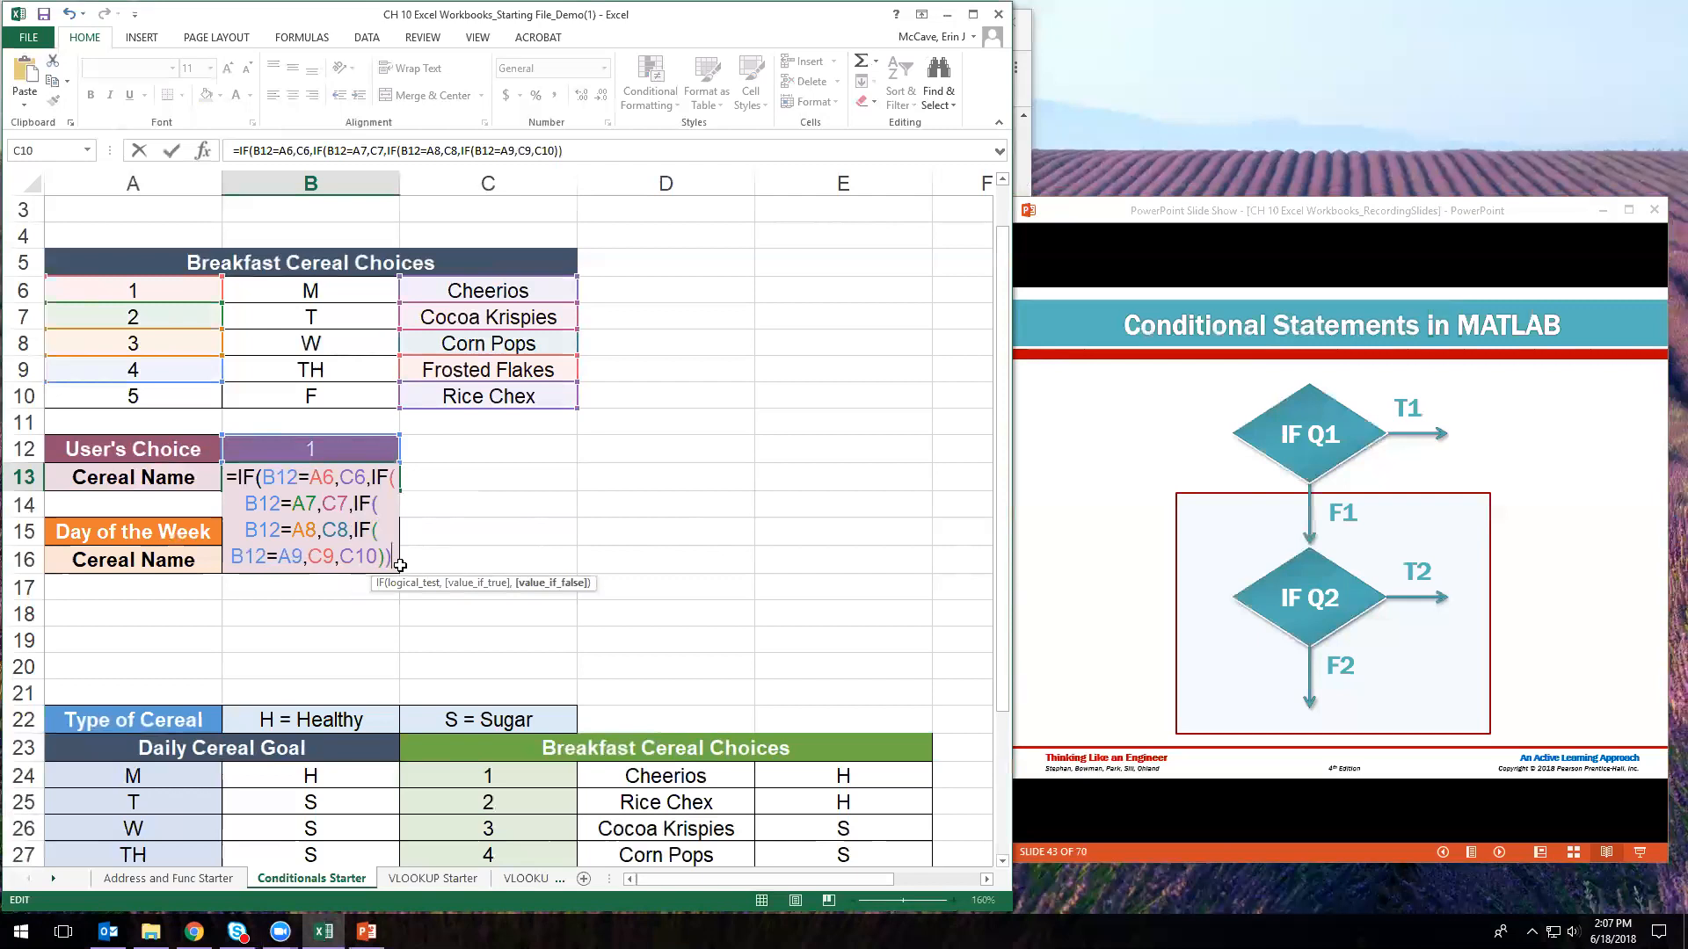
drag(379, 504, 350, 504)
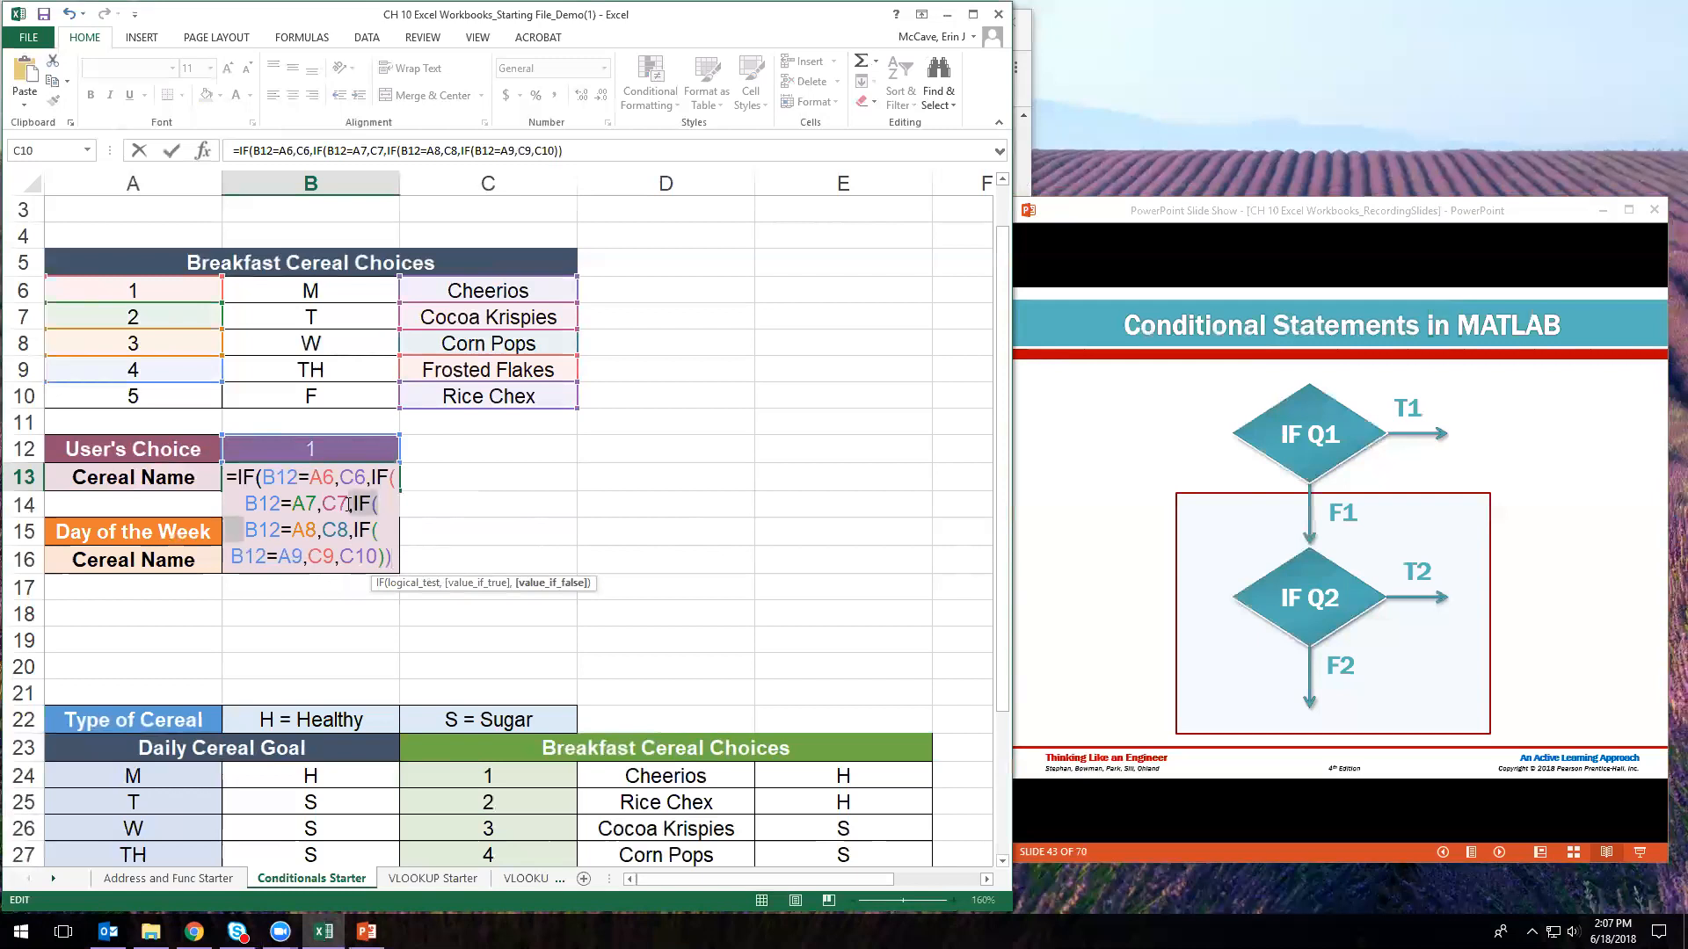
click(395, 559)
text())
drag(397, 484, 372, 482)
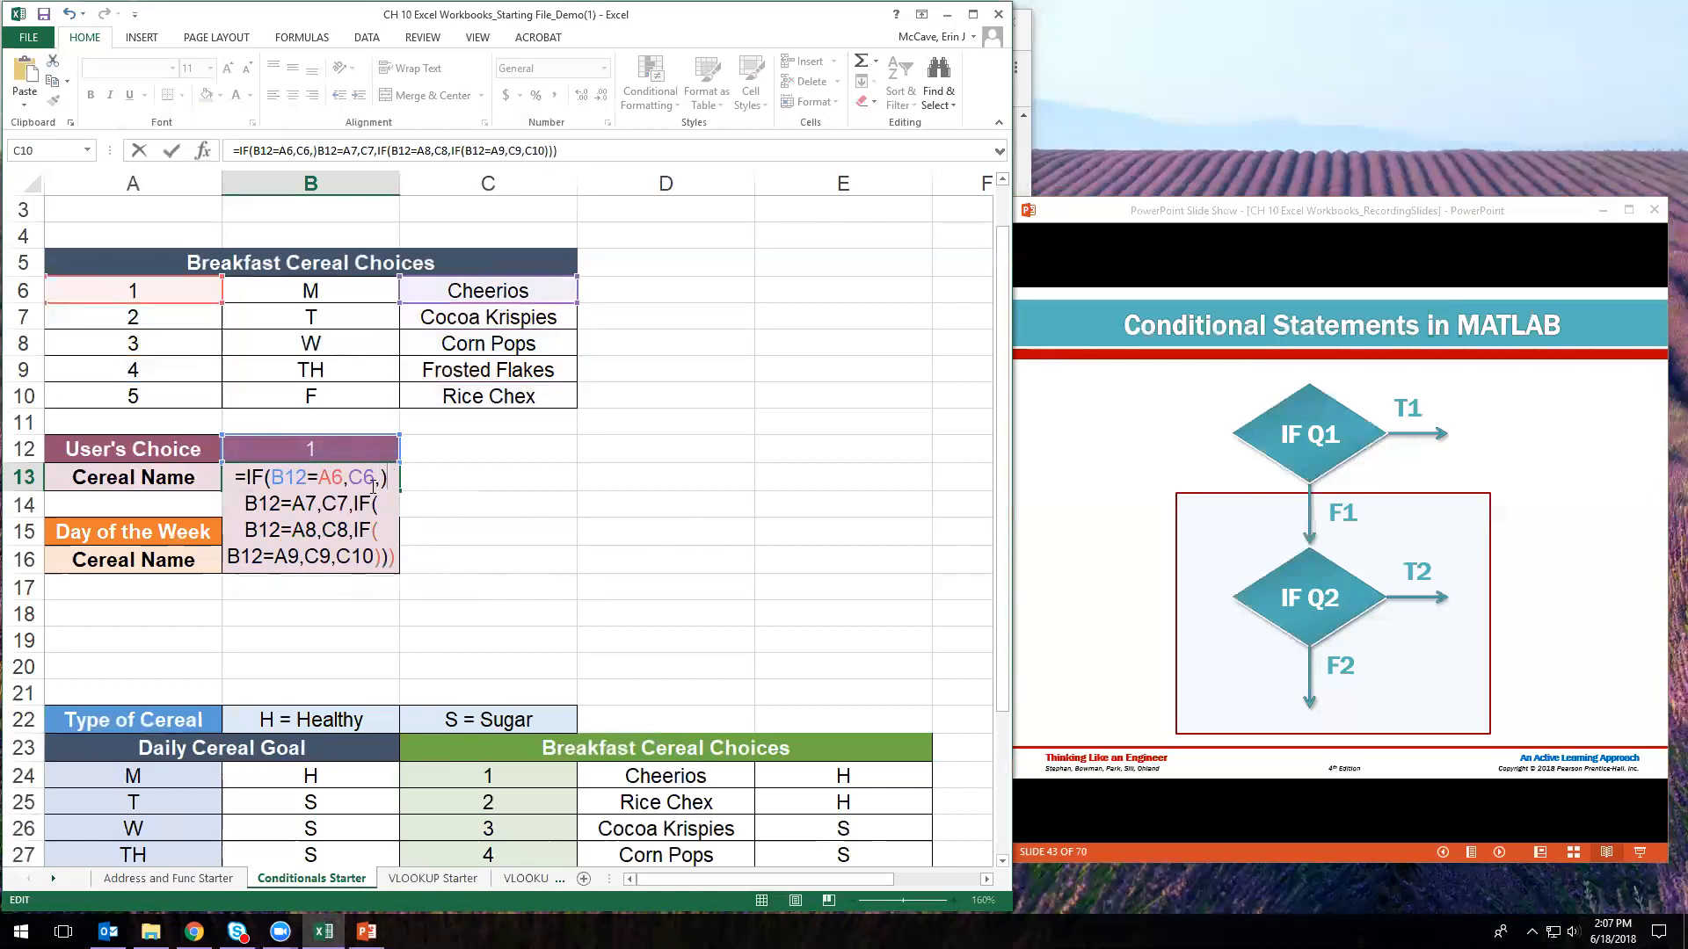
click(397, 557)
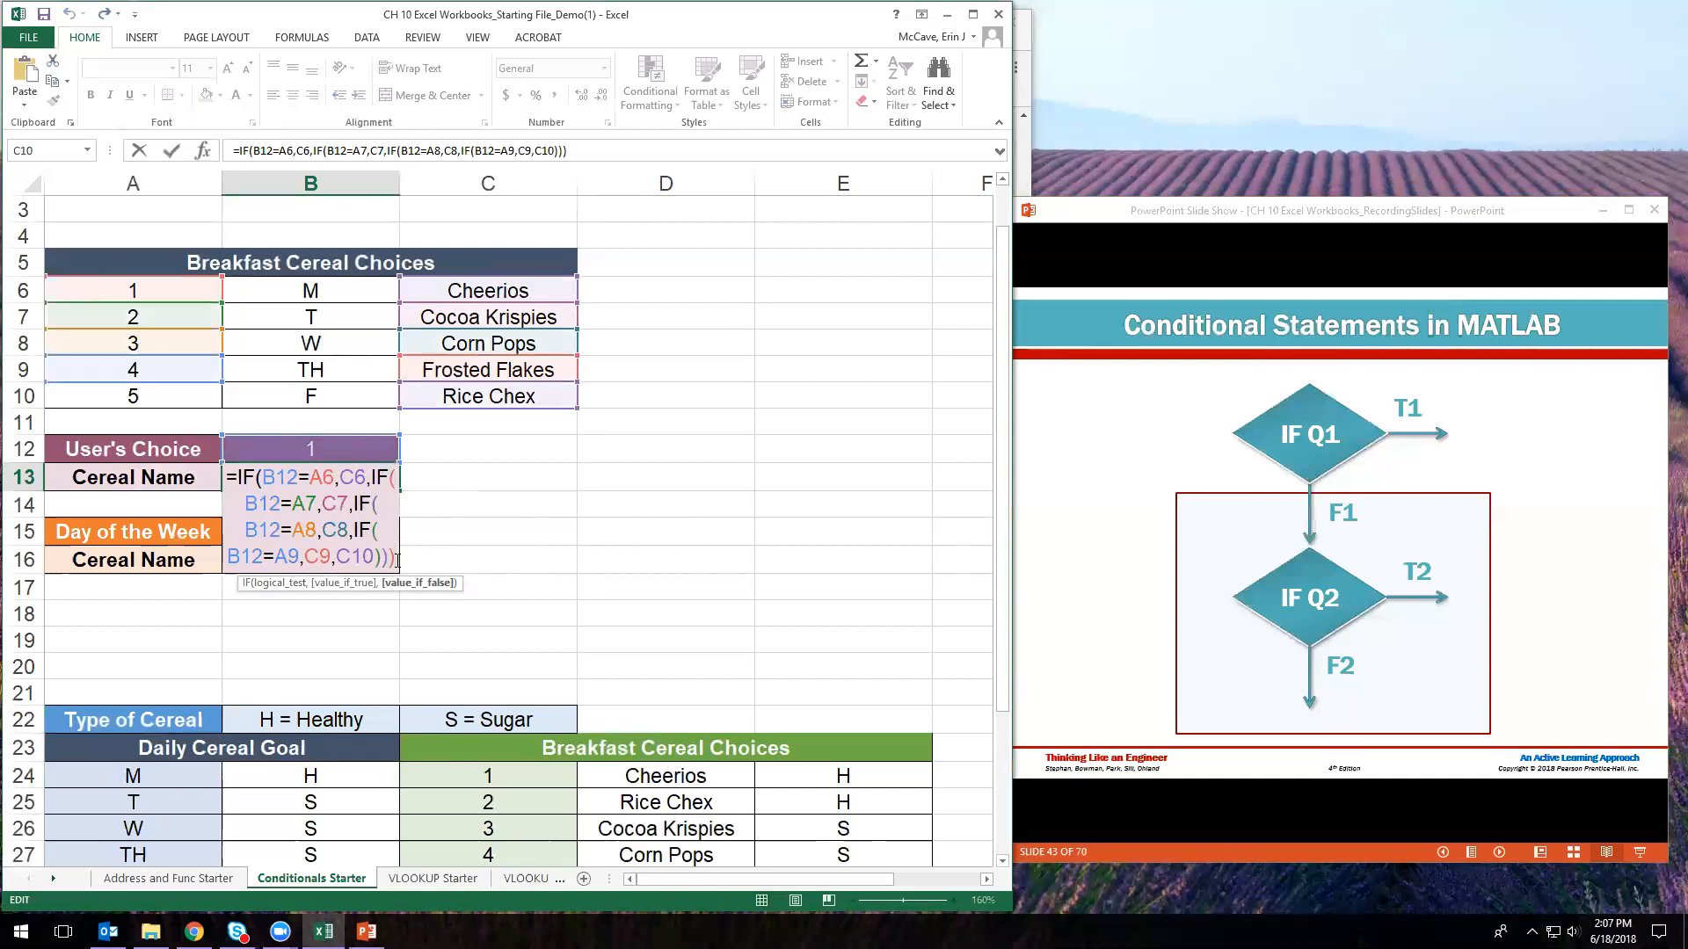
text())
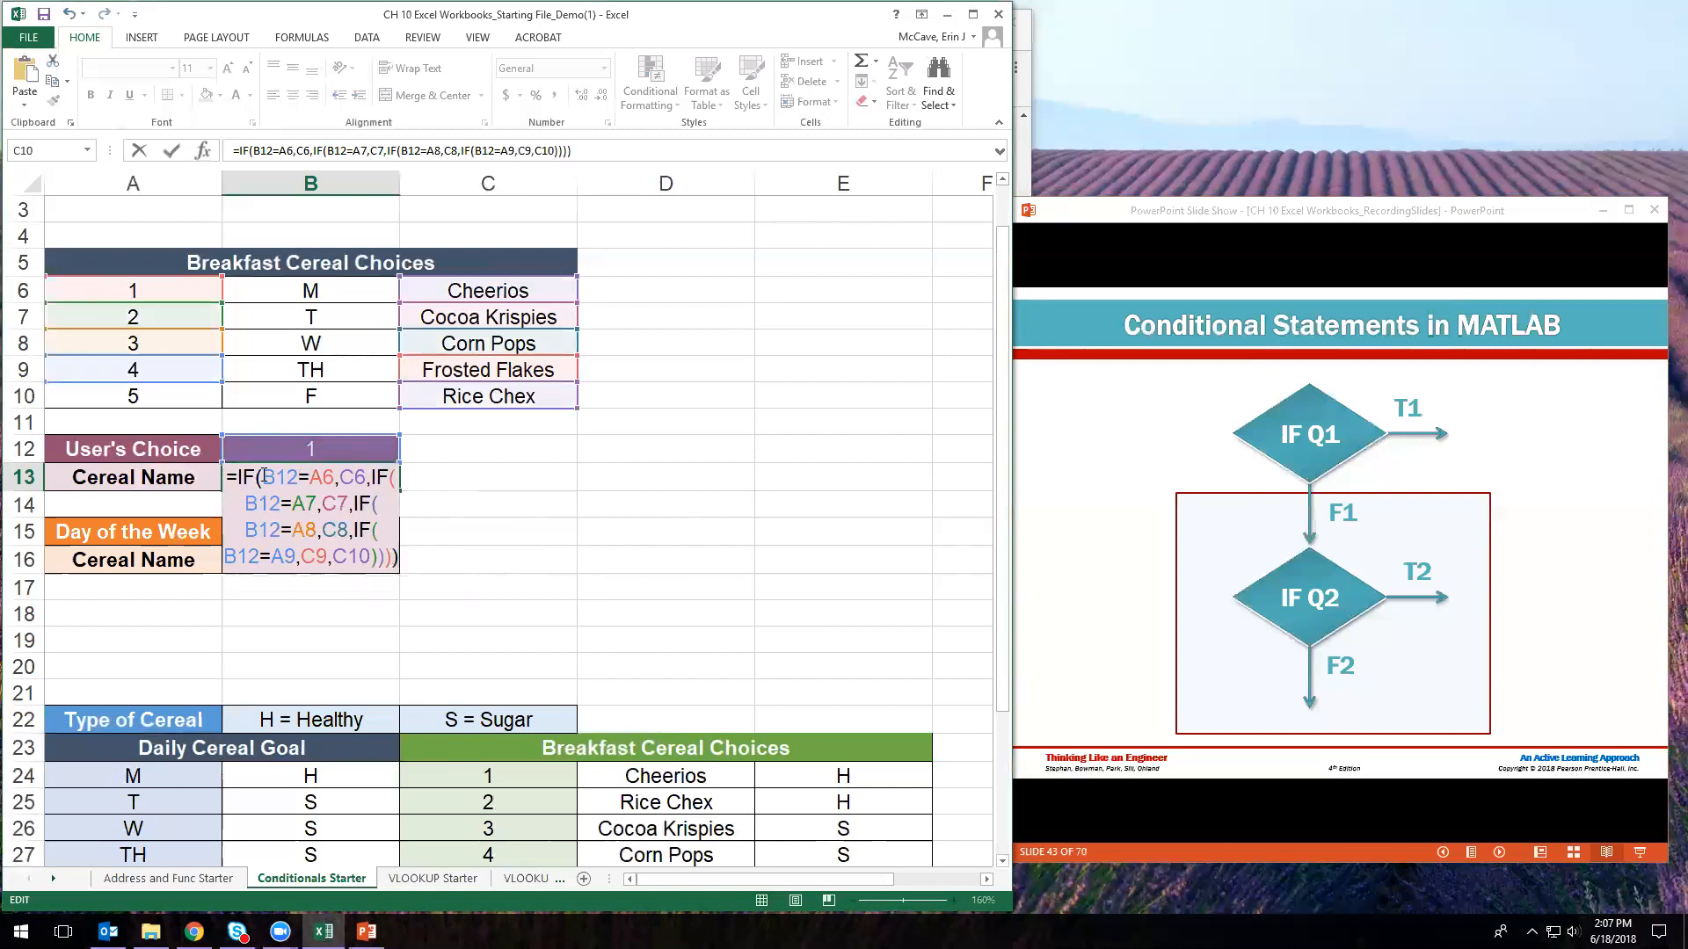
drag(262, 477, 238, 476)
click(393, 557)
- Commit B13's nested IF formula and review its Cheerios result for choice 1
key(Return)
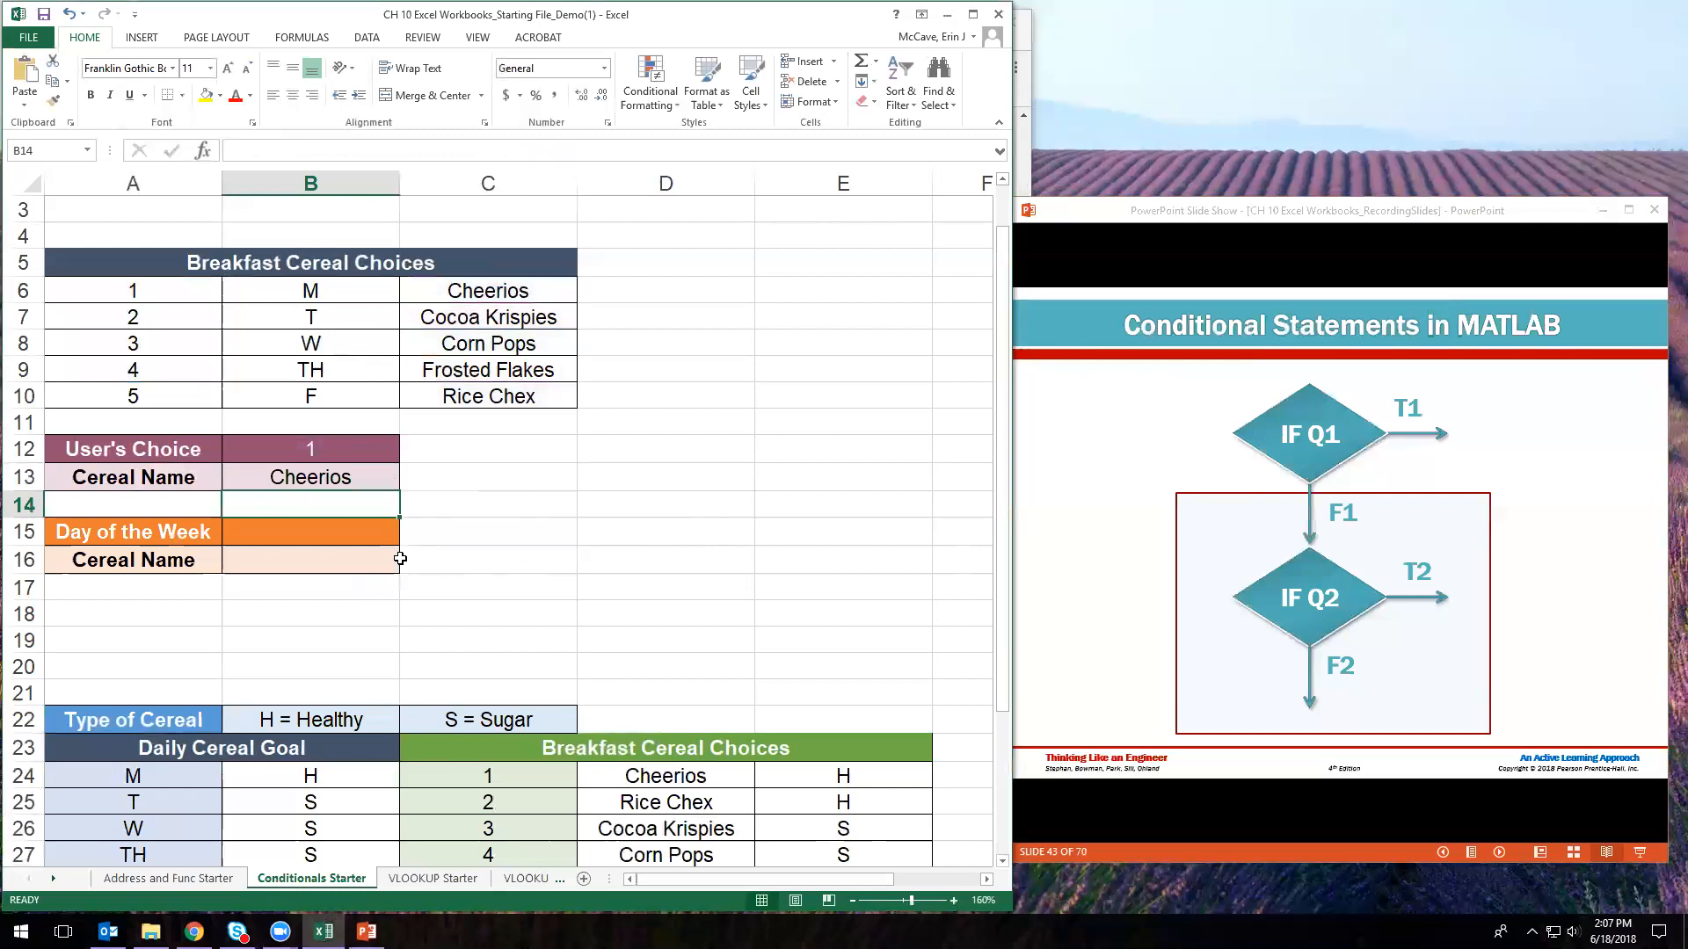
click(332, 490)
click(332, 453)
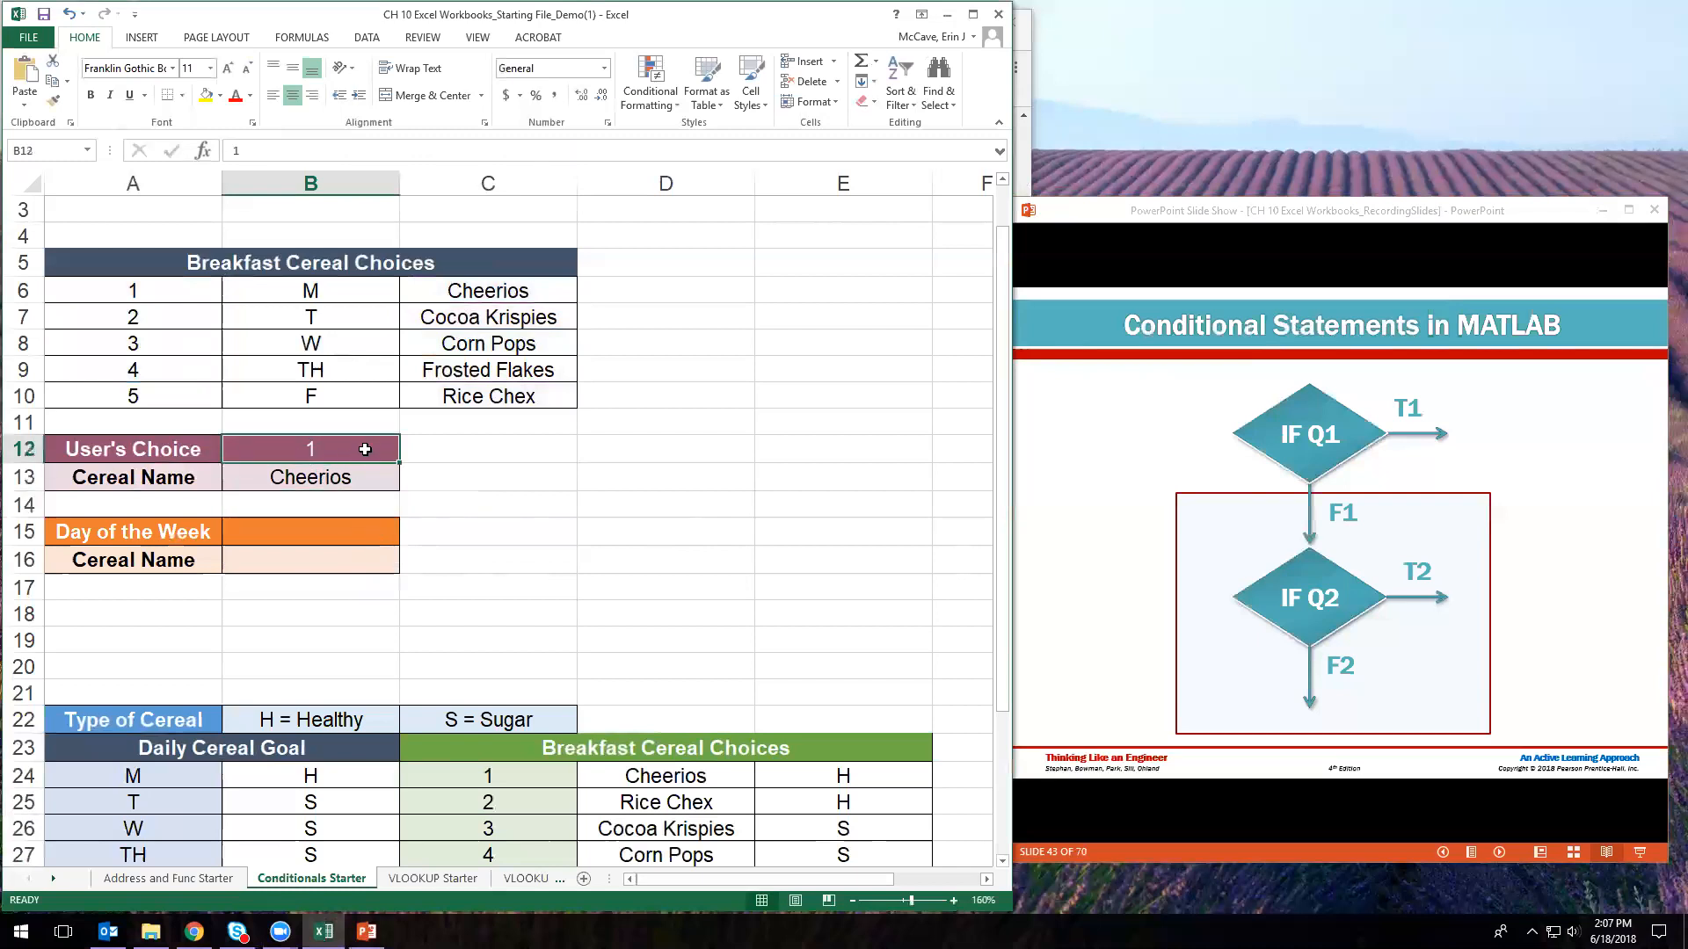
click(366, 480)
- Test the formula by entering 5, then 7, as User's Choice in B12
click(352, 455)
text(5)
key(Return)
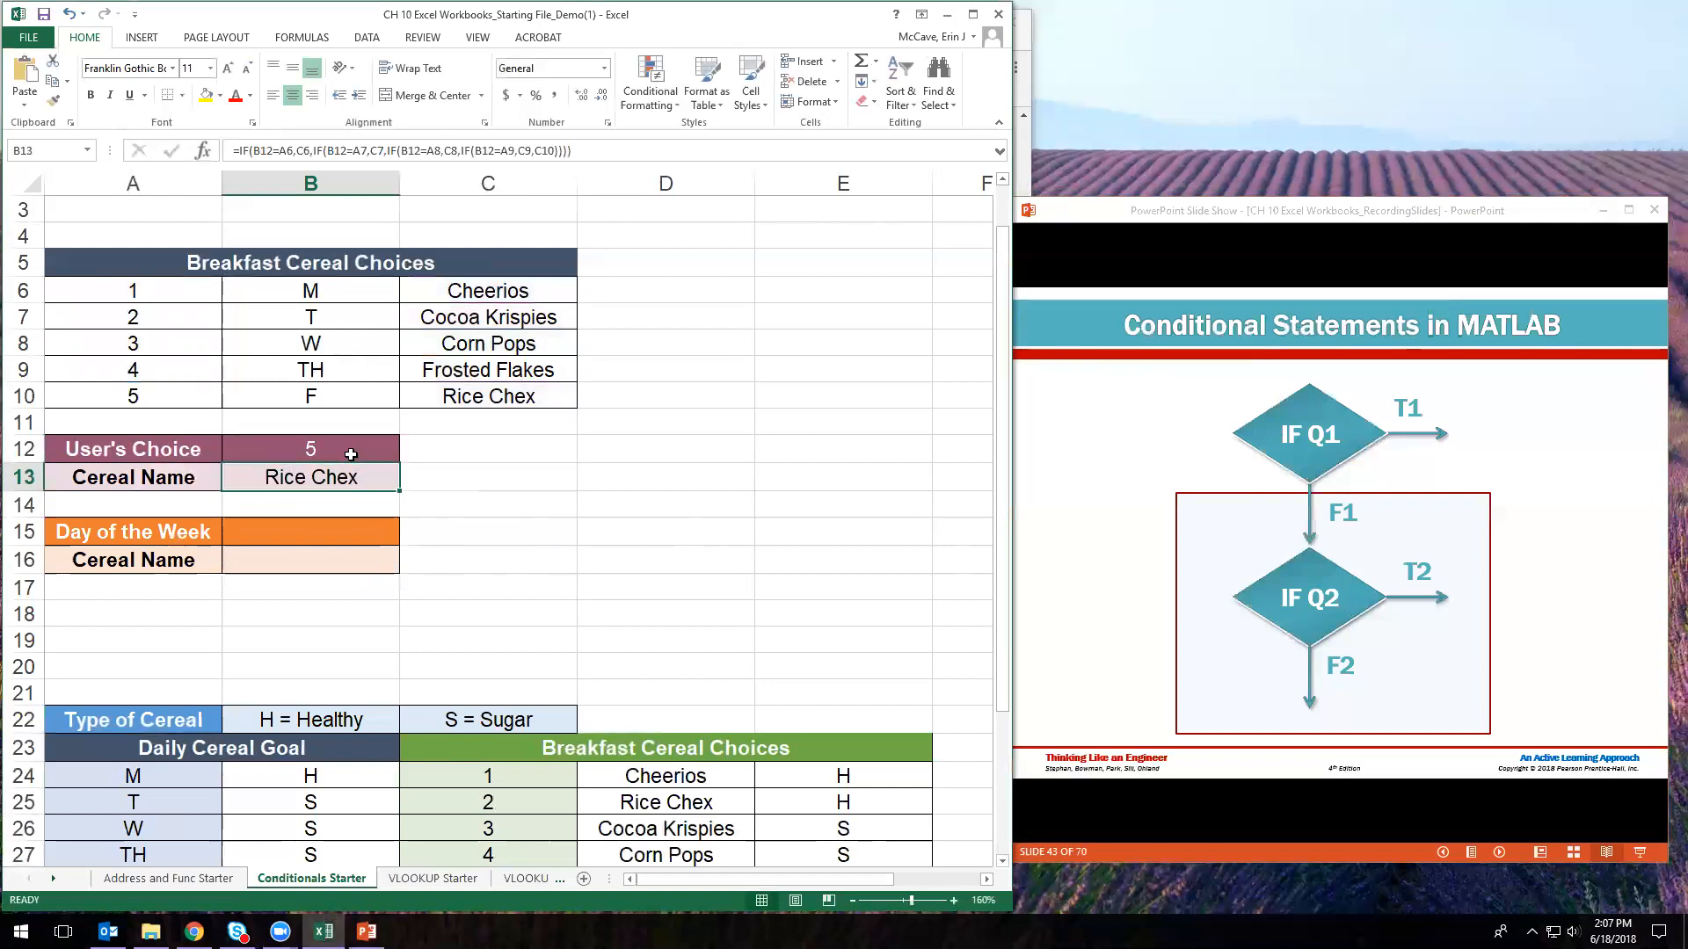
click(351, 454)
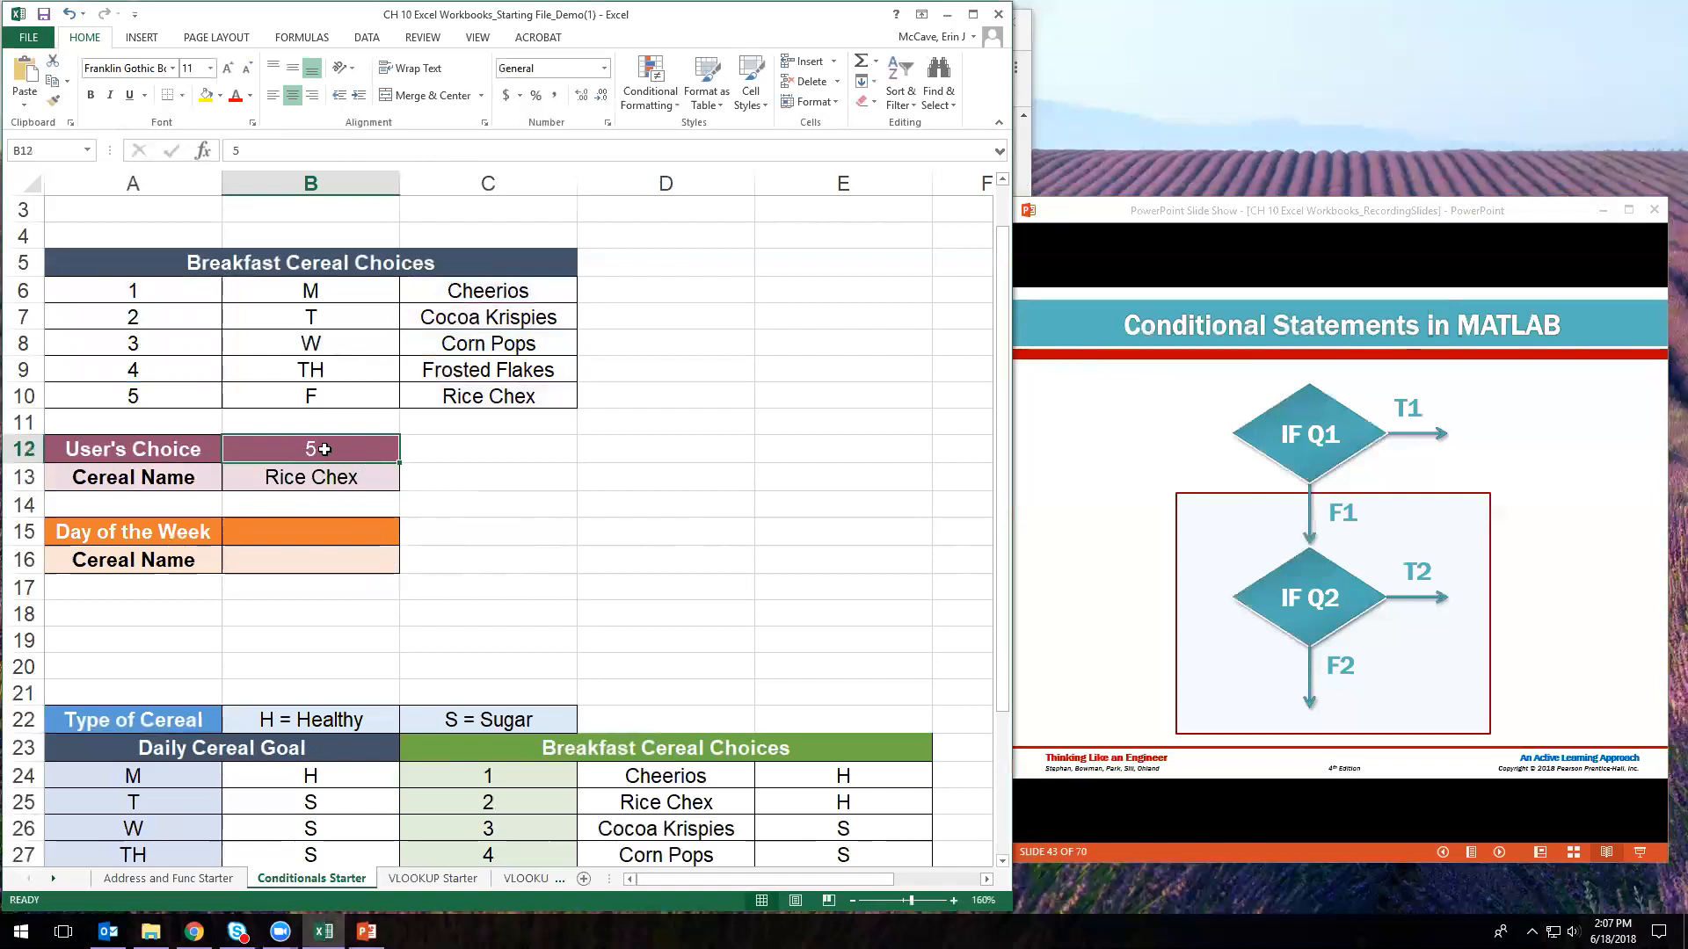
text(7)
key(Return)
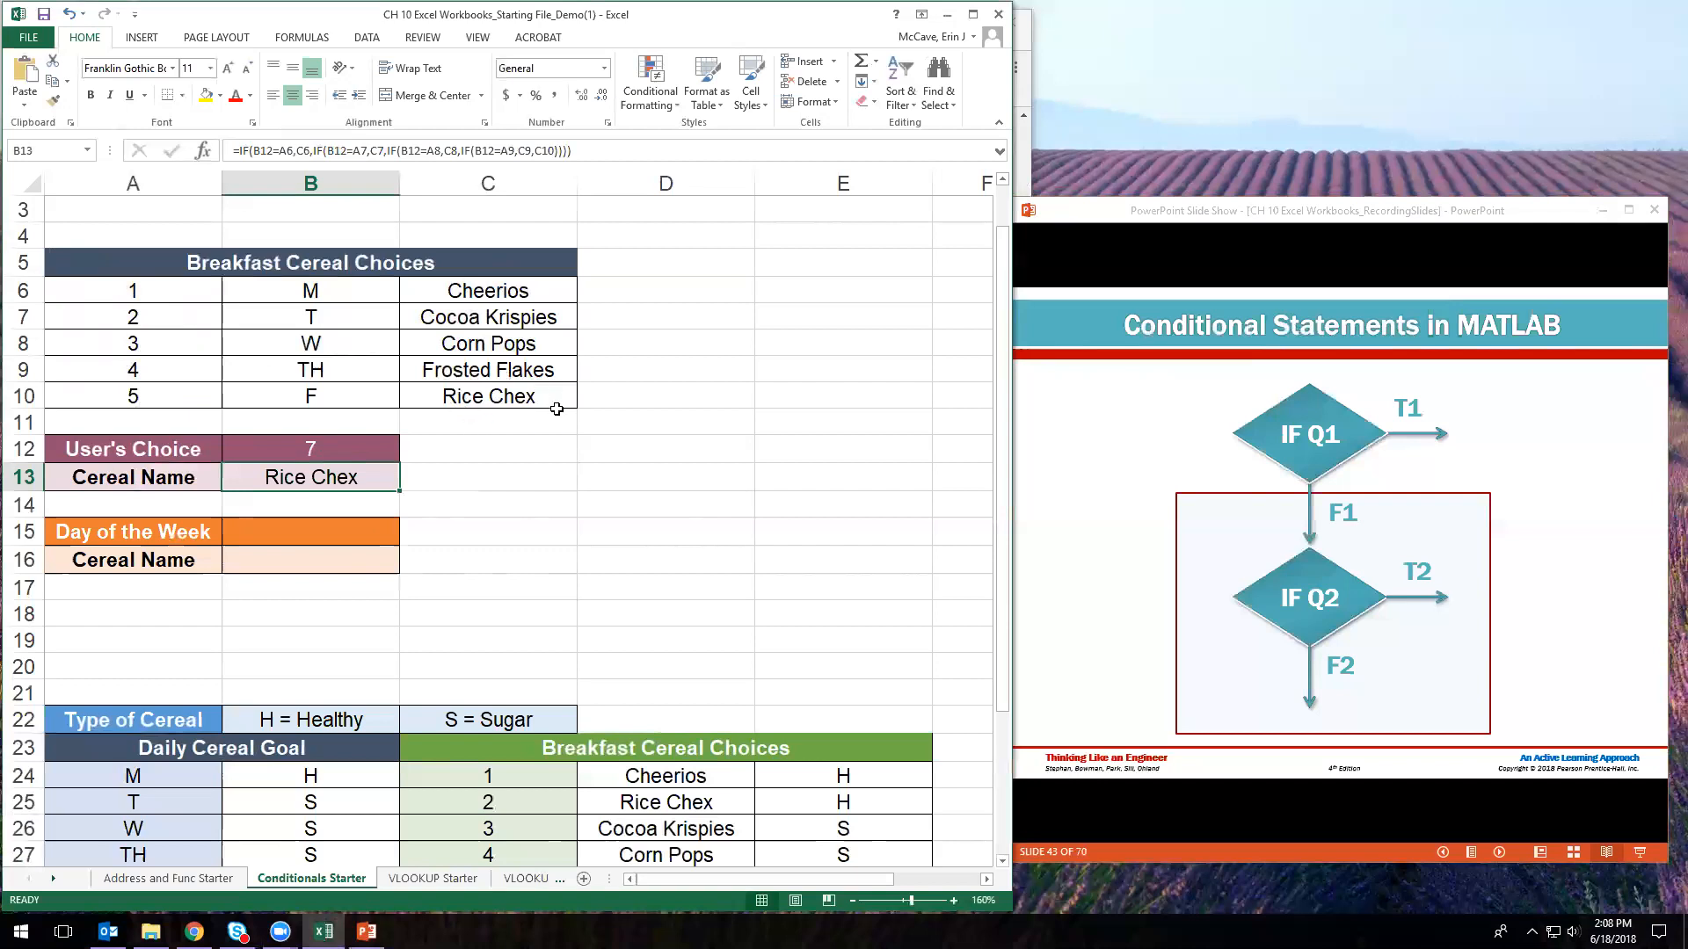
- Recheck B13's formula against B12 and reopen it for editing in the formula bar
click(311, 453)
click(319, 484)
click(338, 449)
click(345, 483)
click(329, 452)
click(343, 475)
click(263, 150)
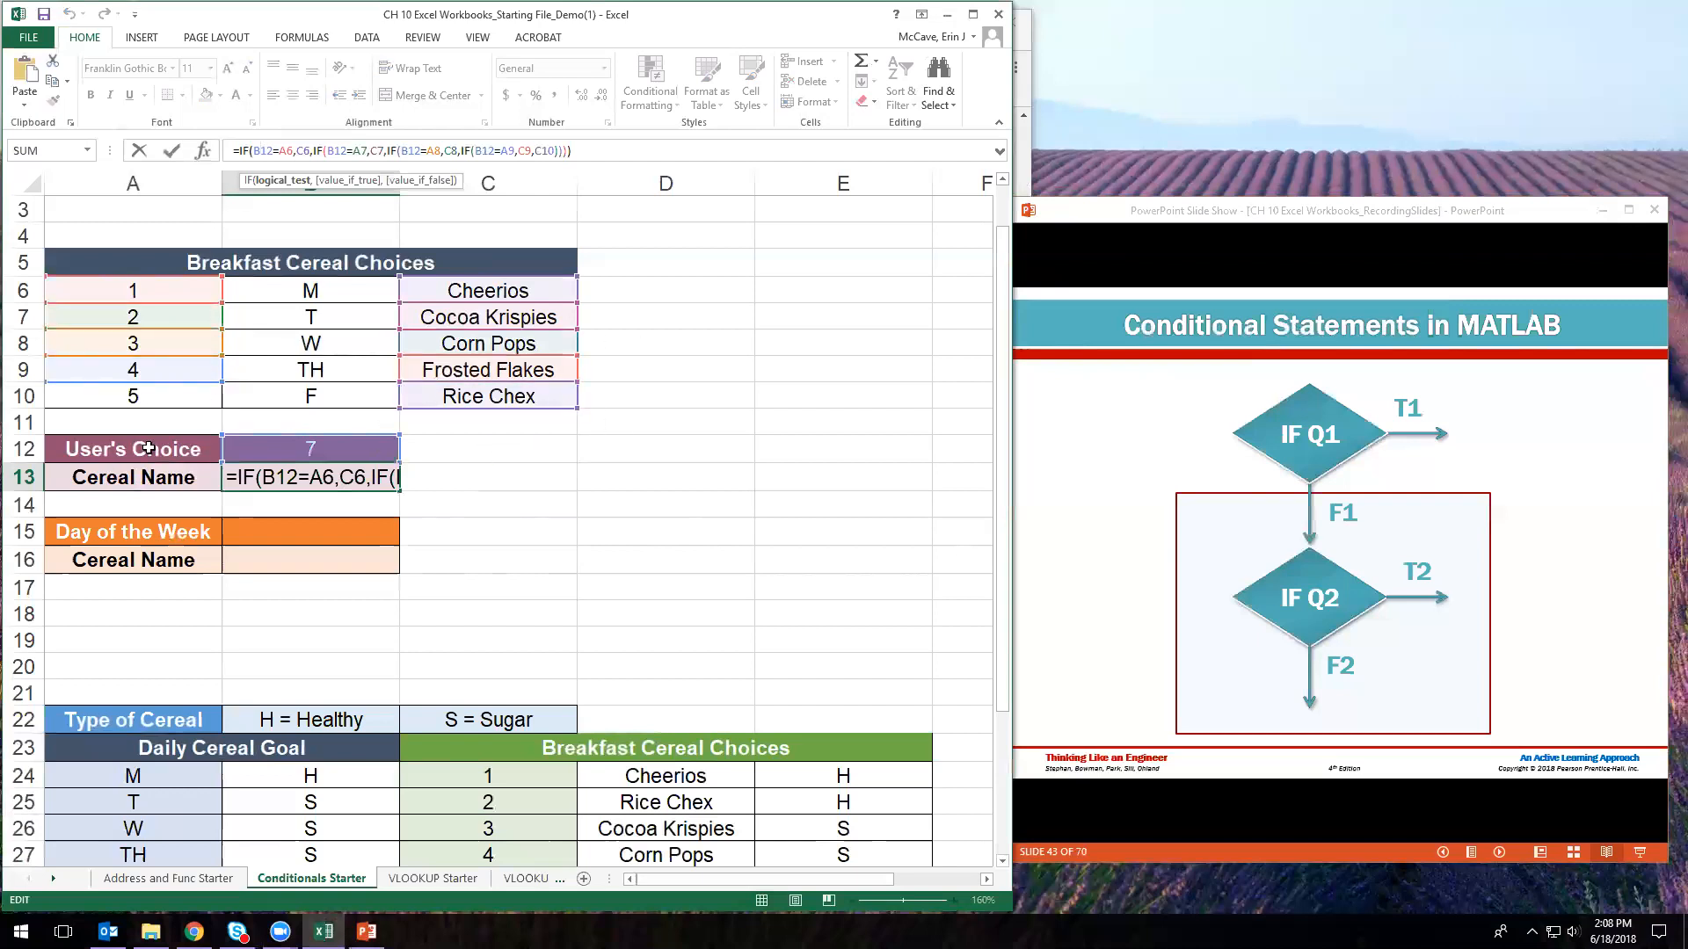
- Delete C10 and its trailing parentheses from the end of B13's formula
click(564, 150)
text())
click(534, 153)
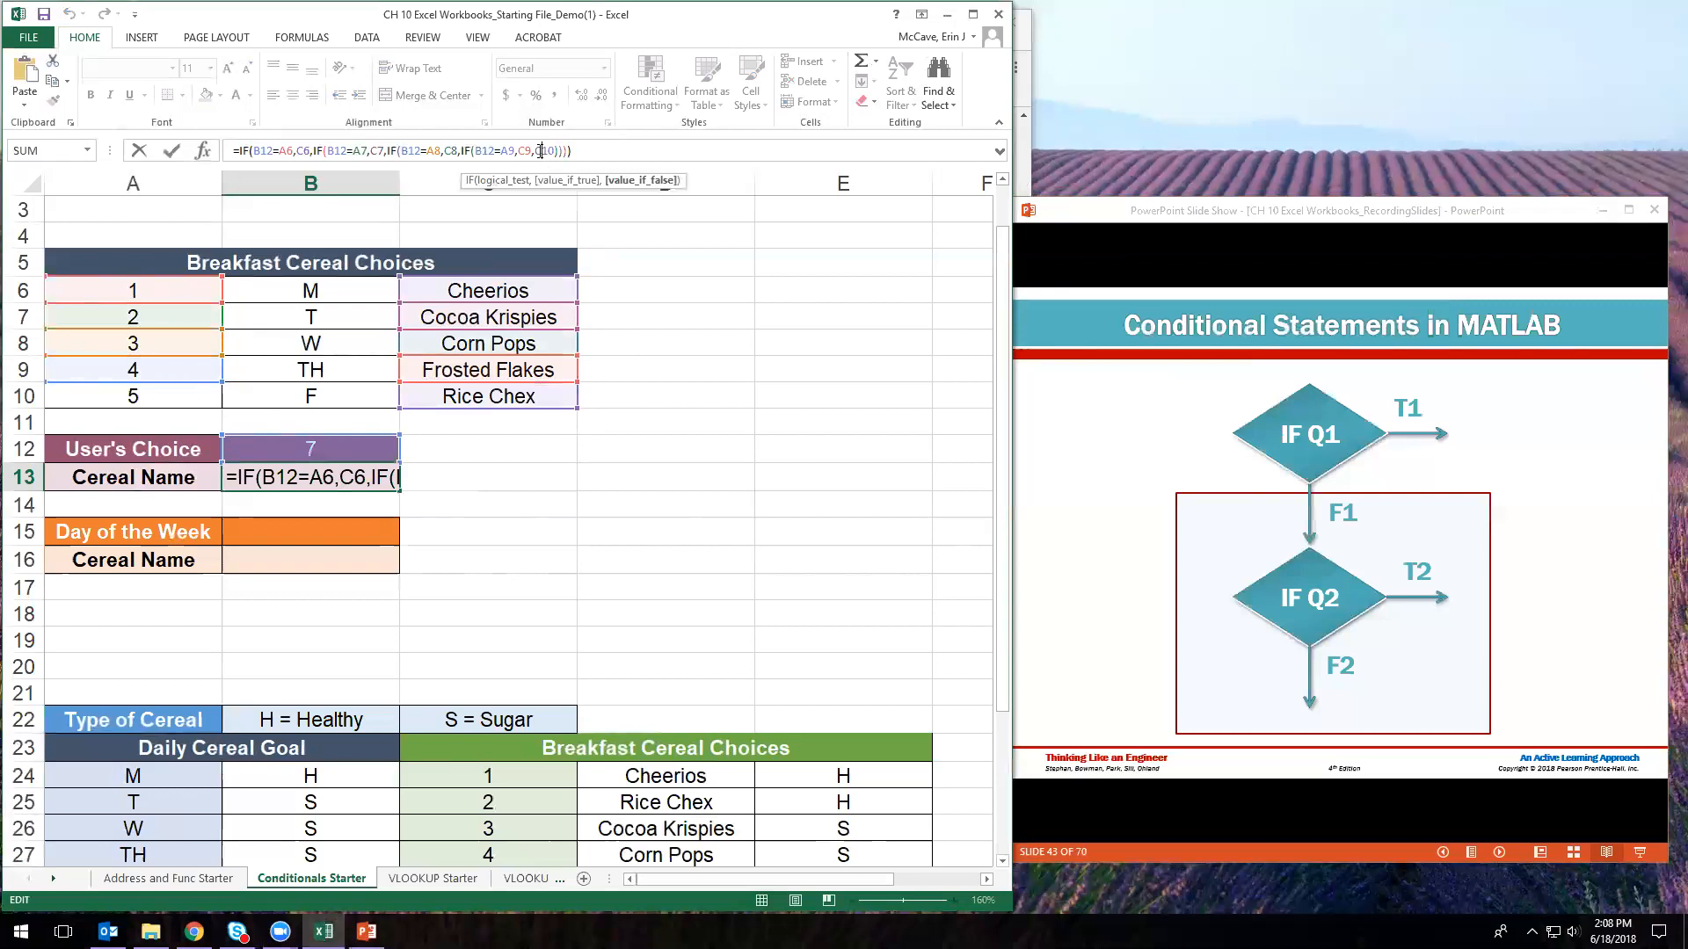
drag(573, 151, 535, 153)
click(352, 479)
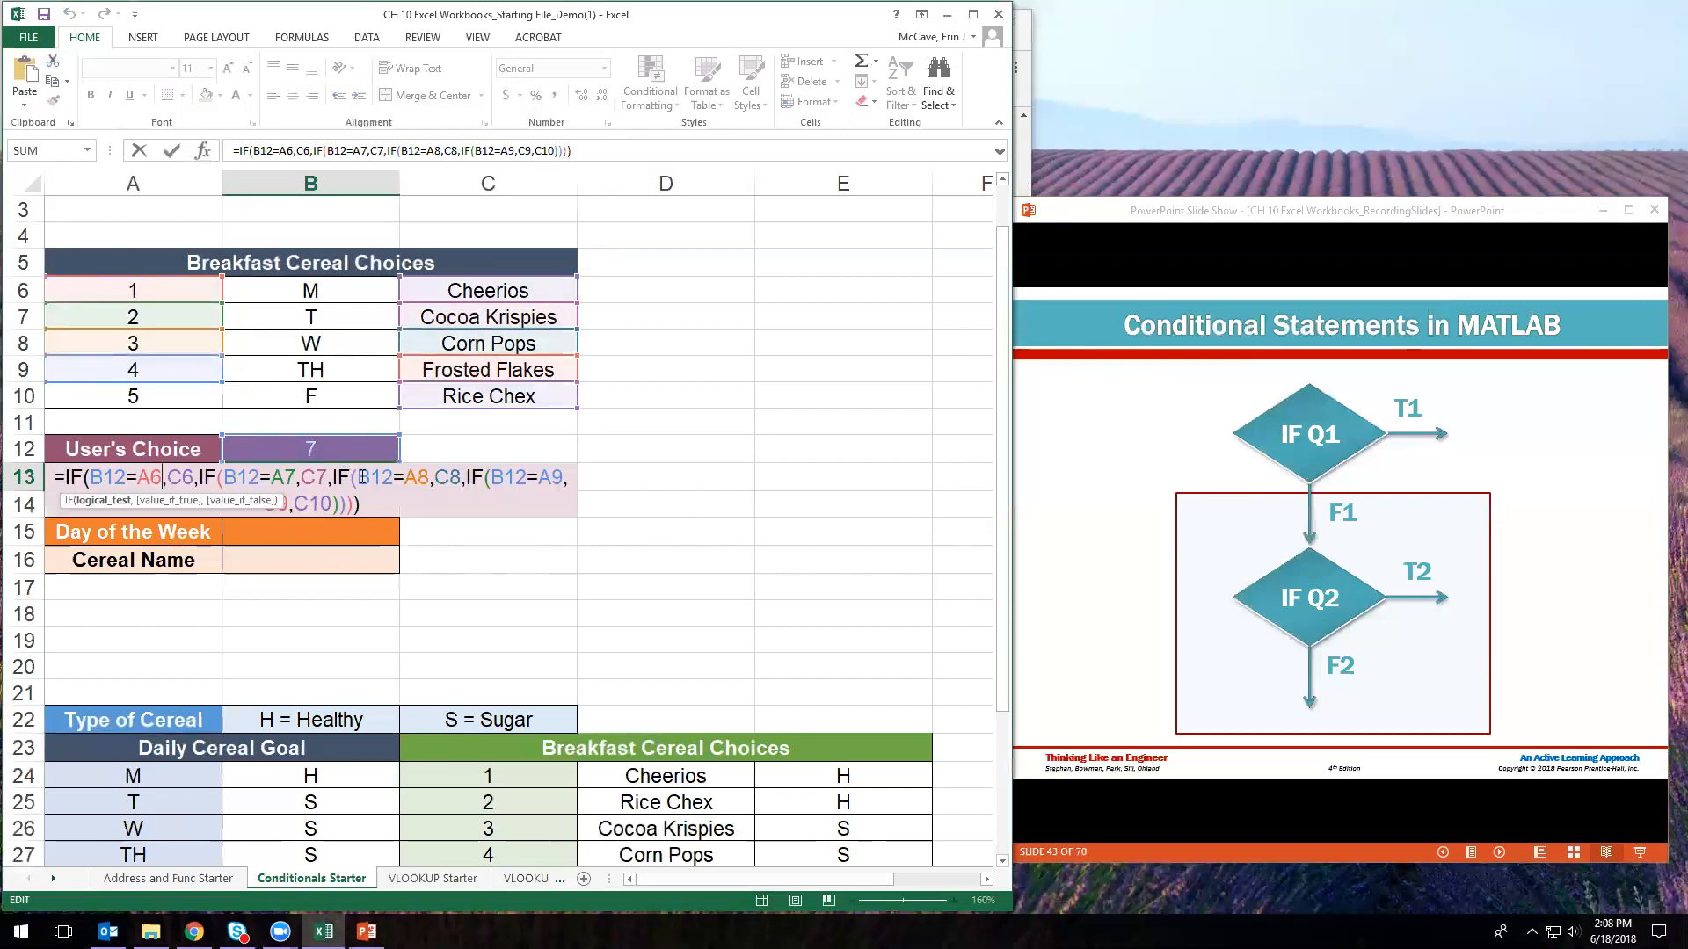
drag(363, 504, 335, 479)
click(394, 509)
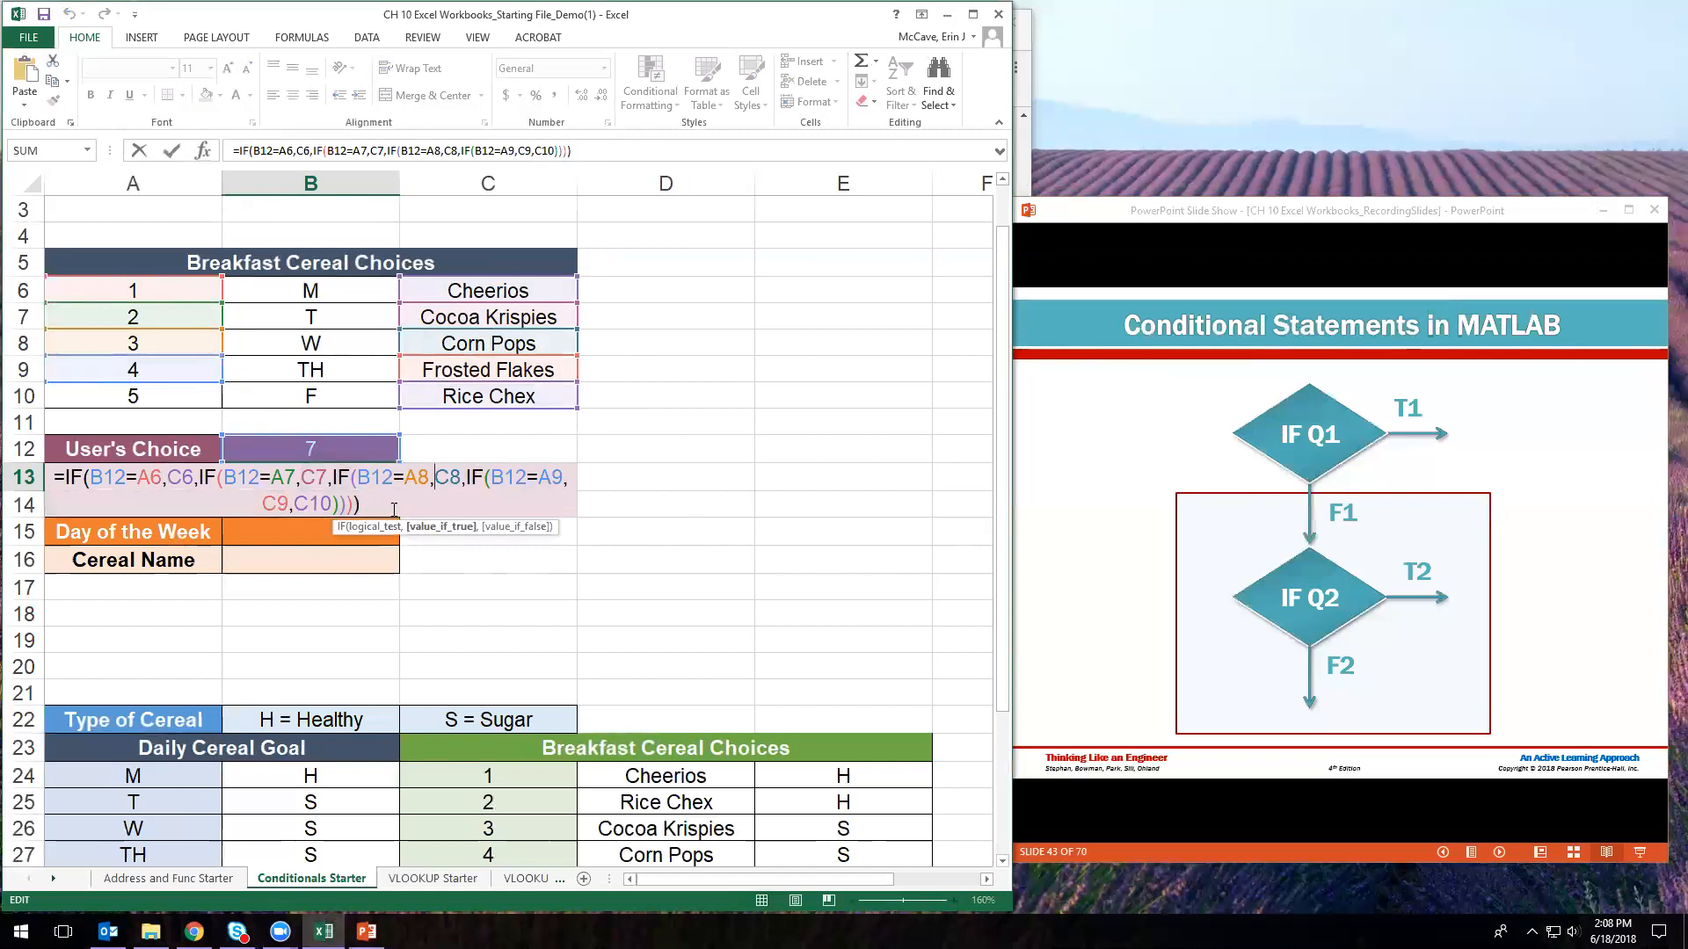
drag(367, 506, 297, 502)
key(BackSpace)
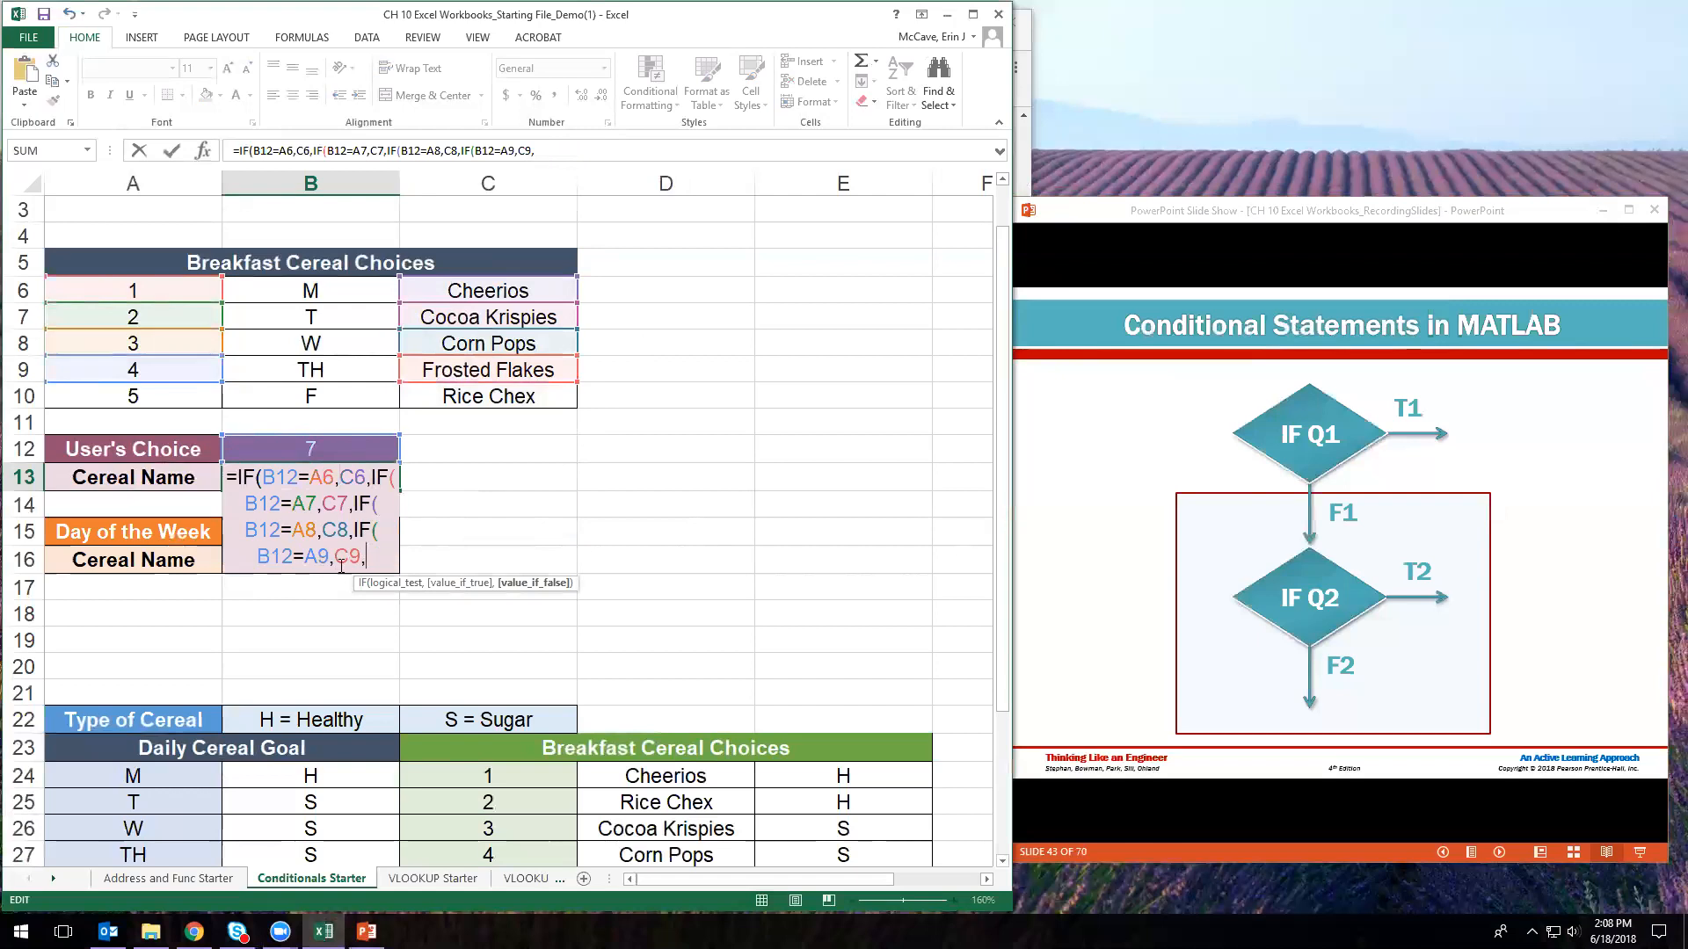
- Add a fifth condition IF(B12=A10,C10,"Choose Again") to the formula
text(IF()
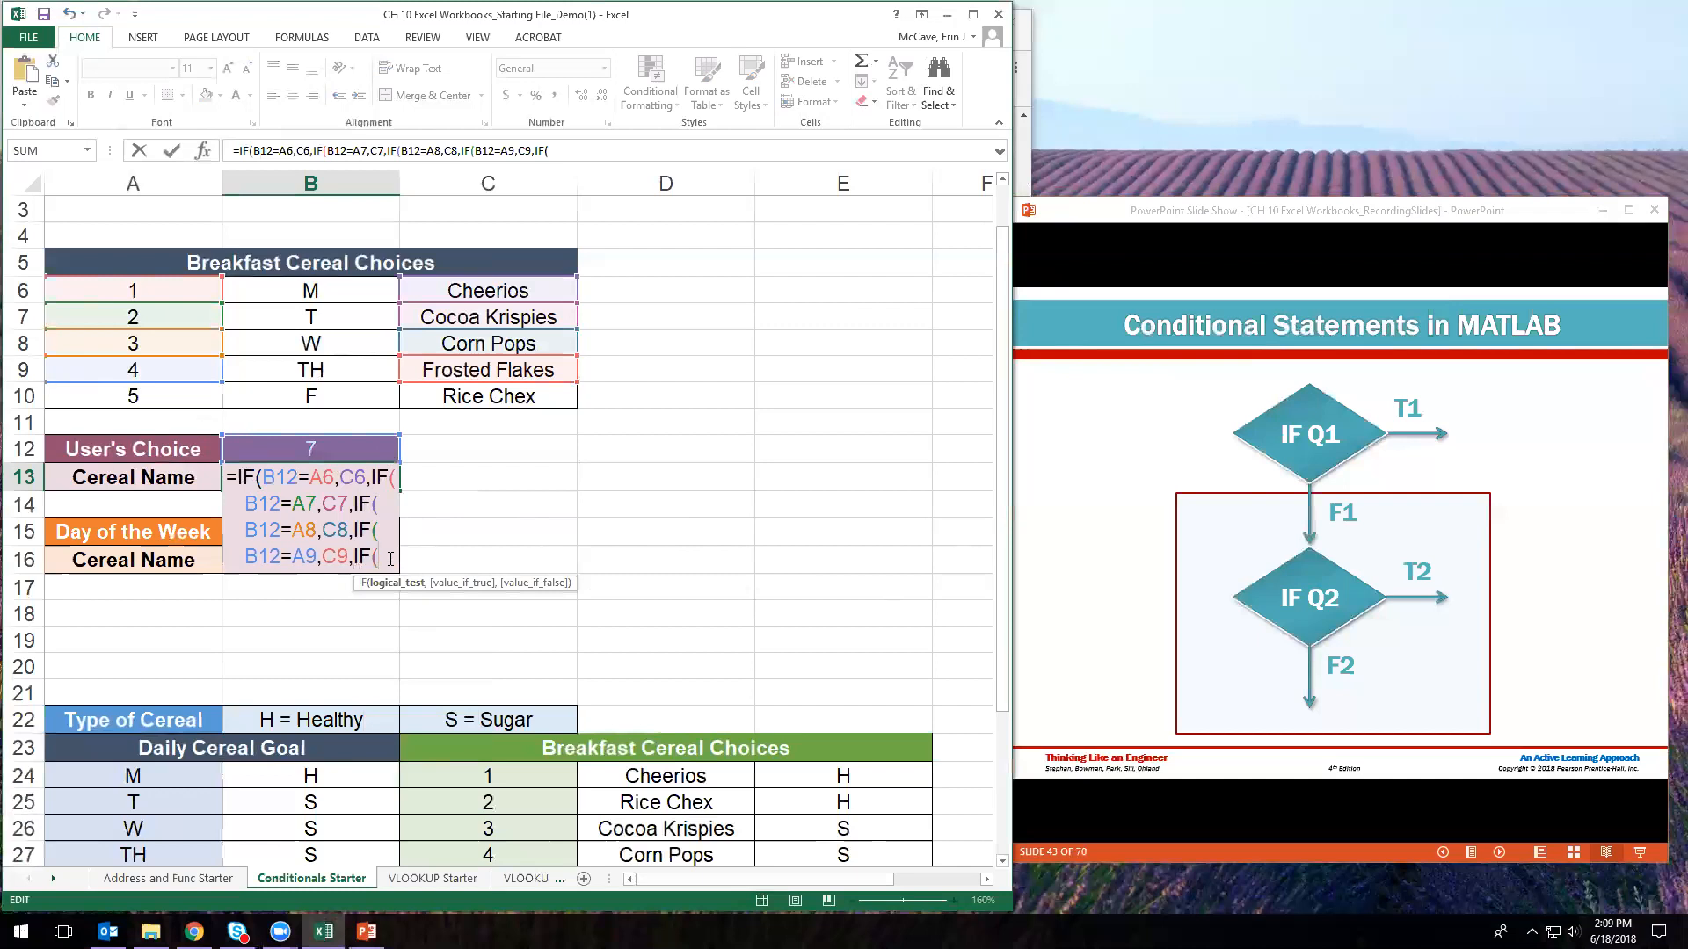
click(309, 447)
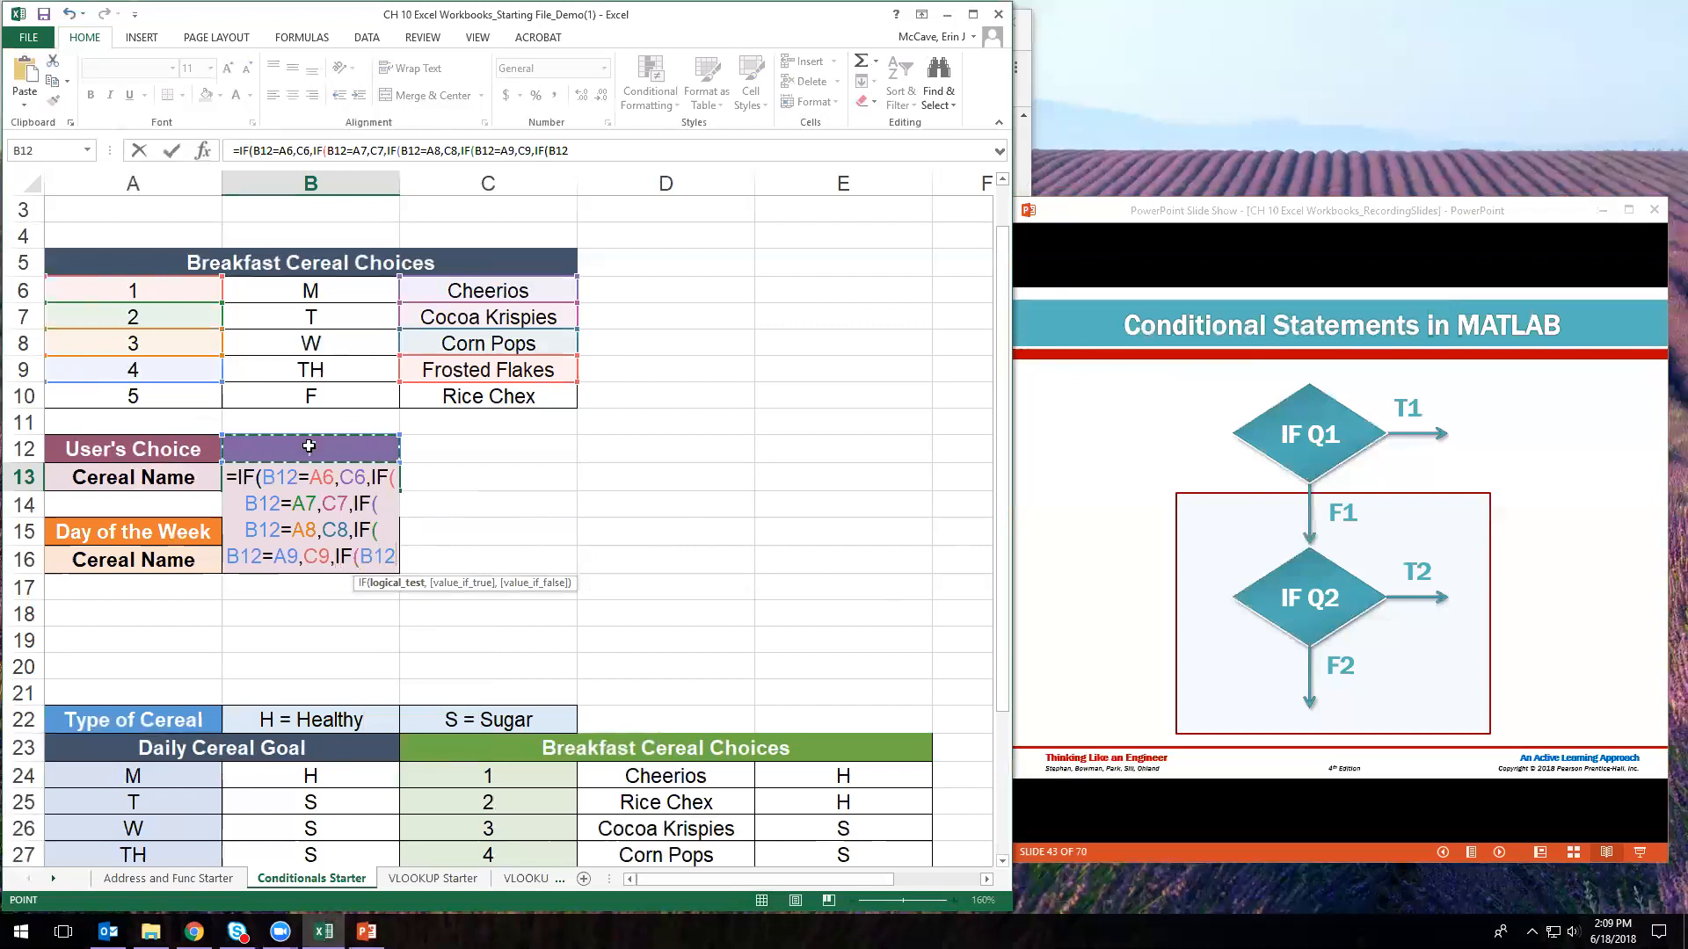
text(=)
click(169, 394)
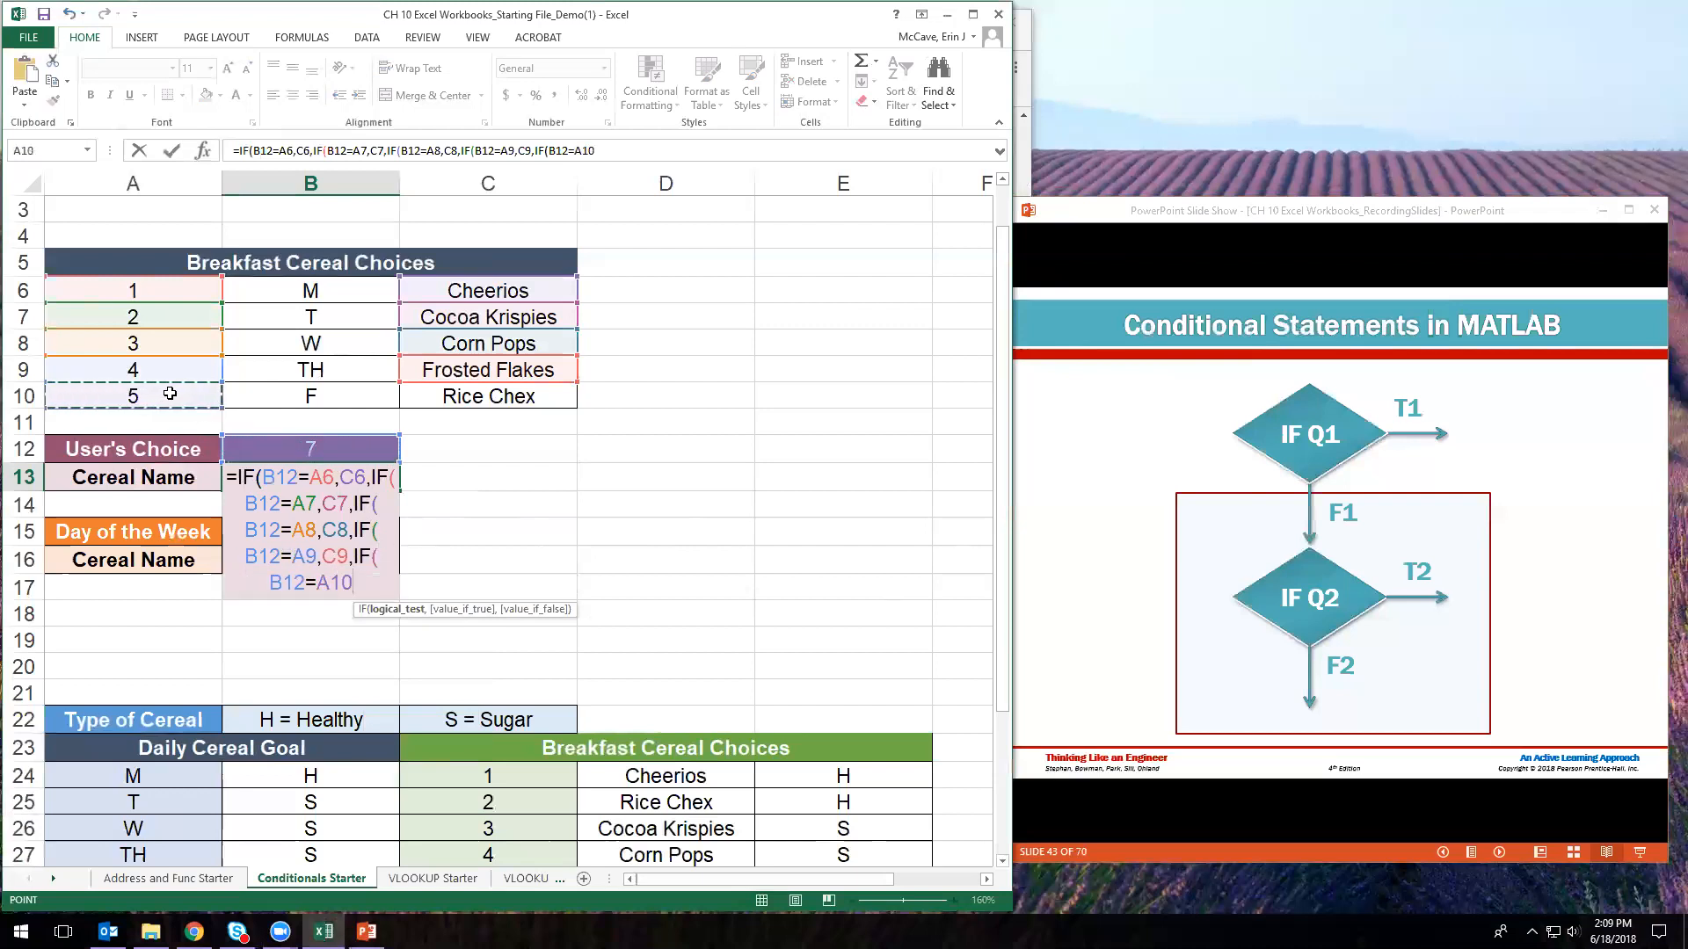
text(,)
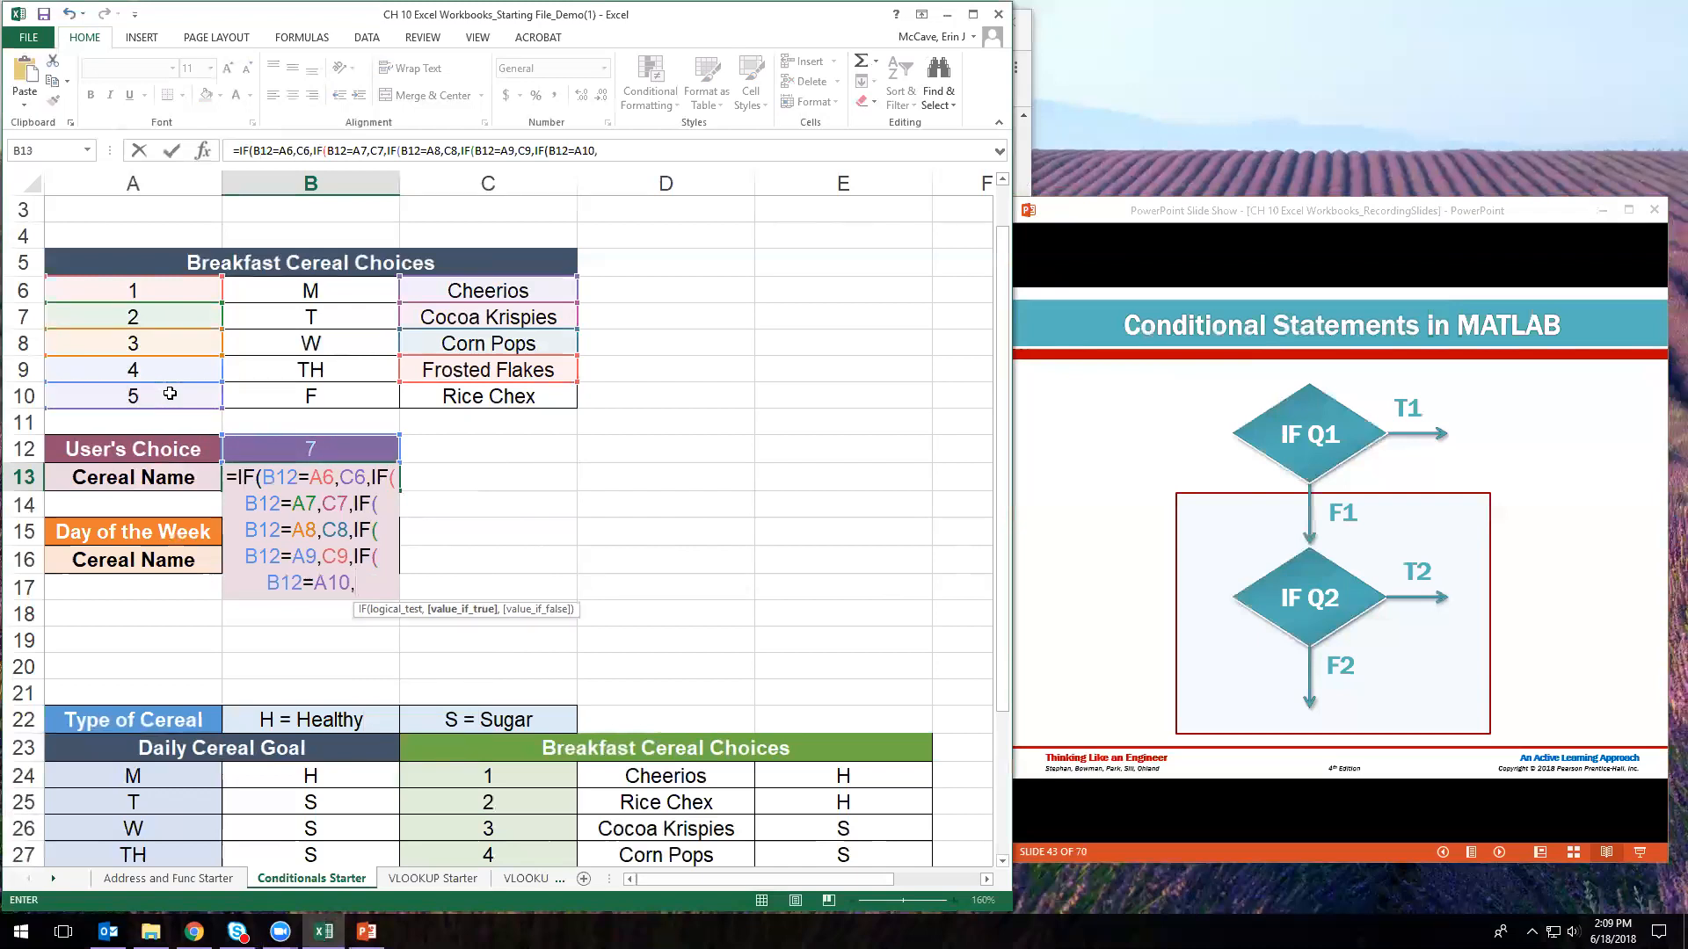
click(442, 400)
text(,)
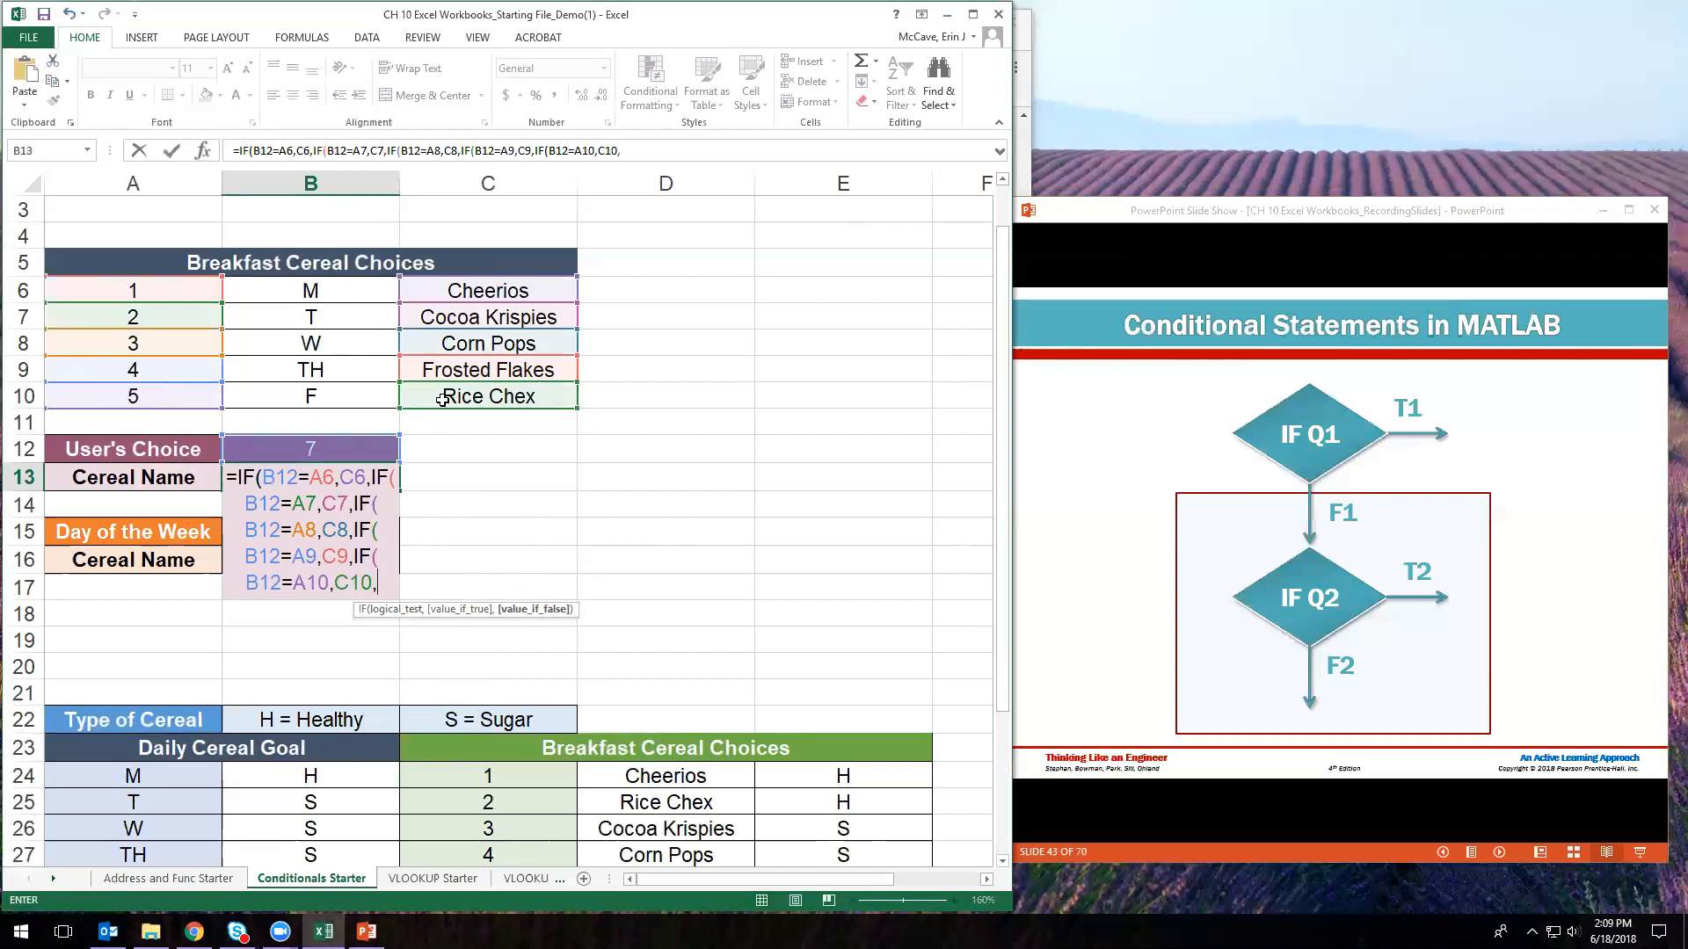
text(")
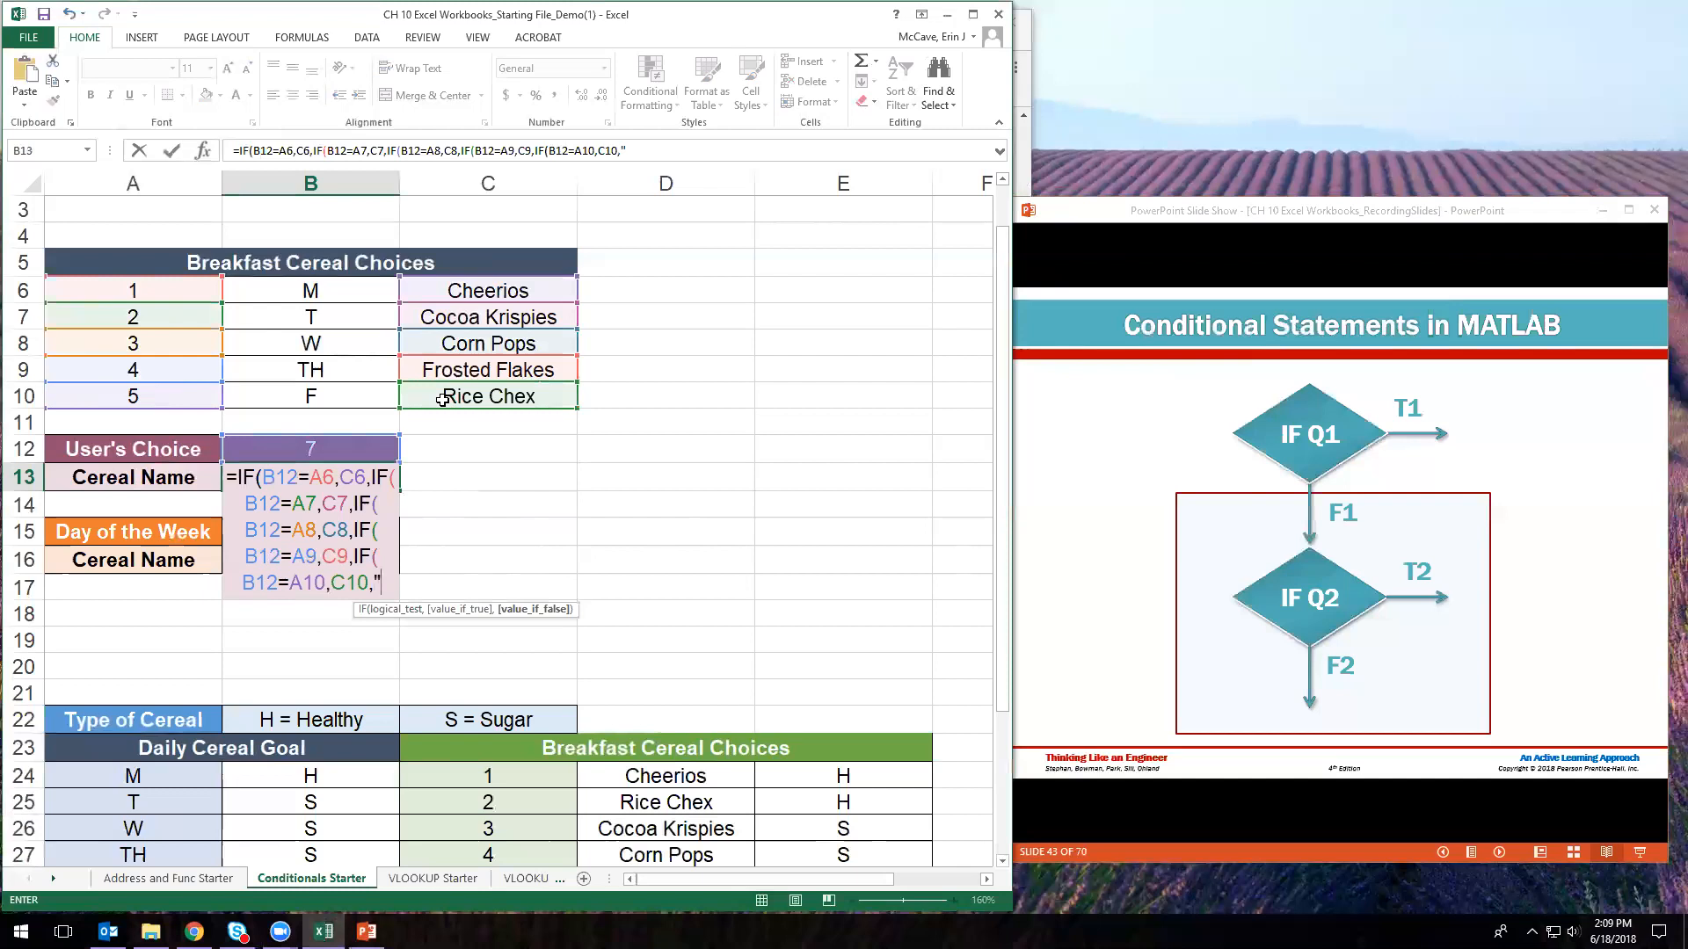
text(Cho)
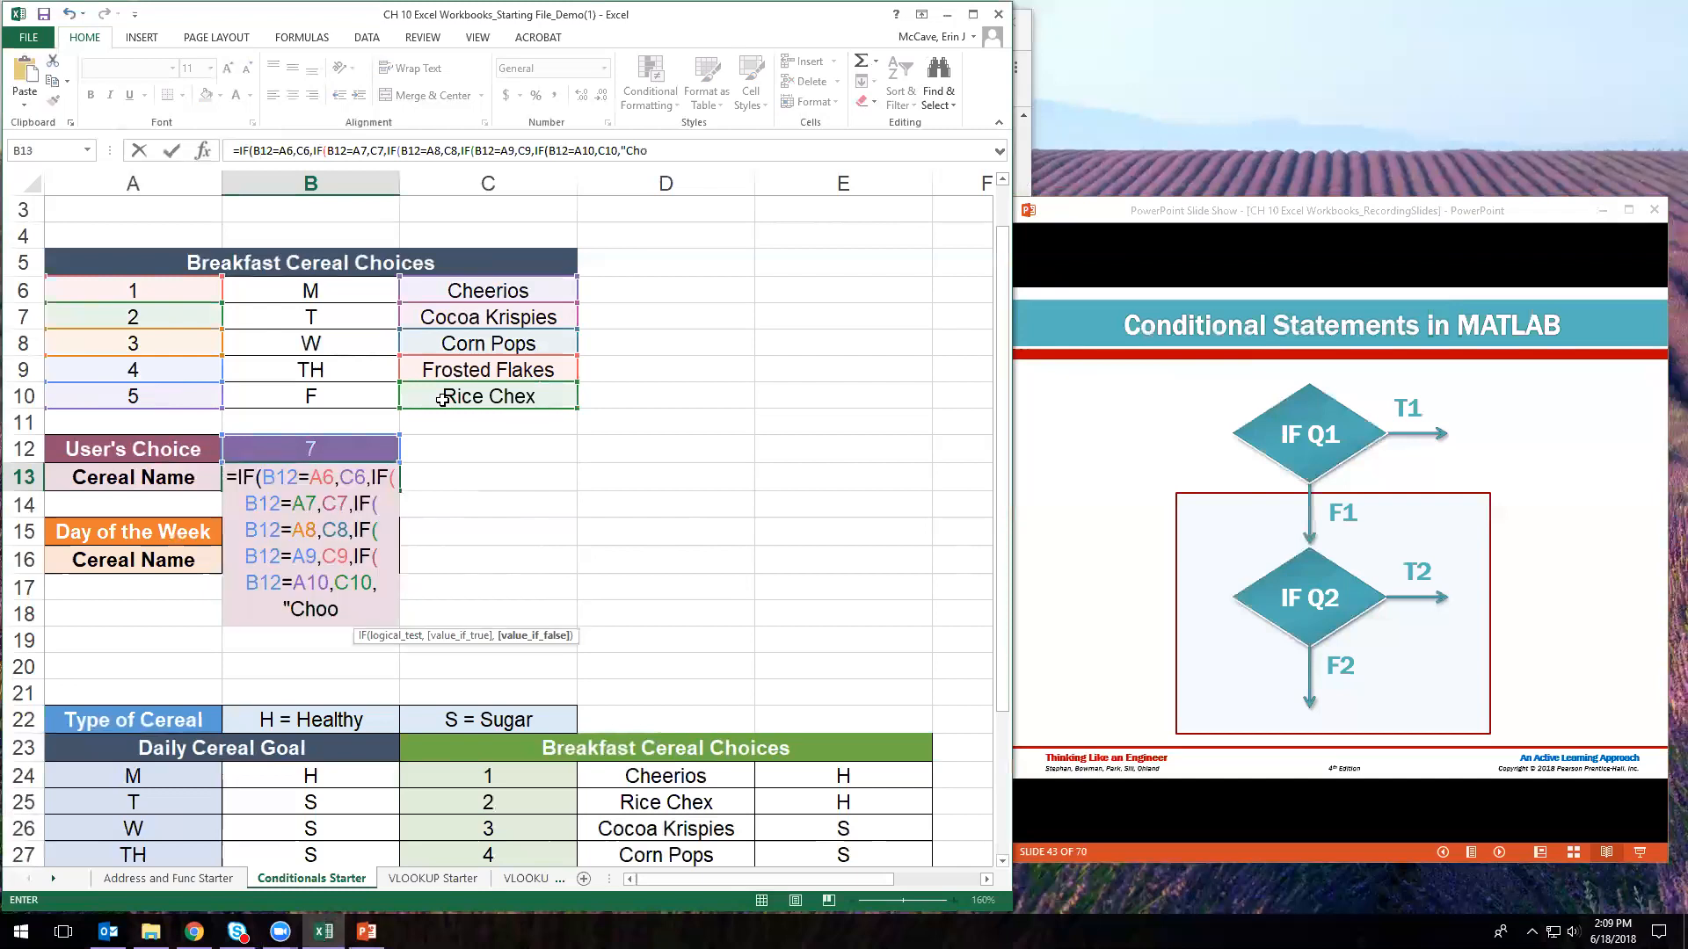
text(ose Again:)
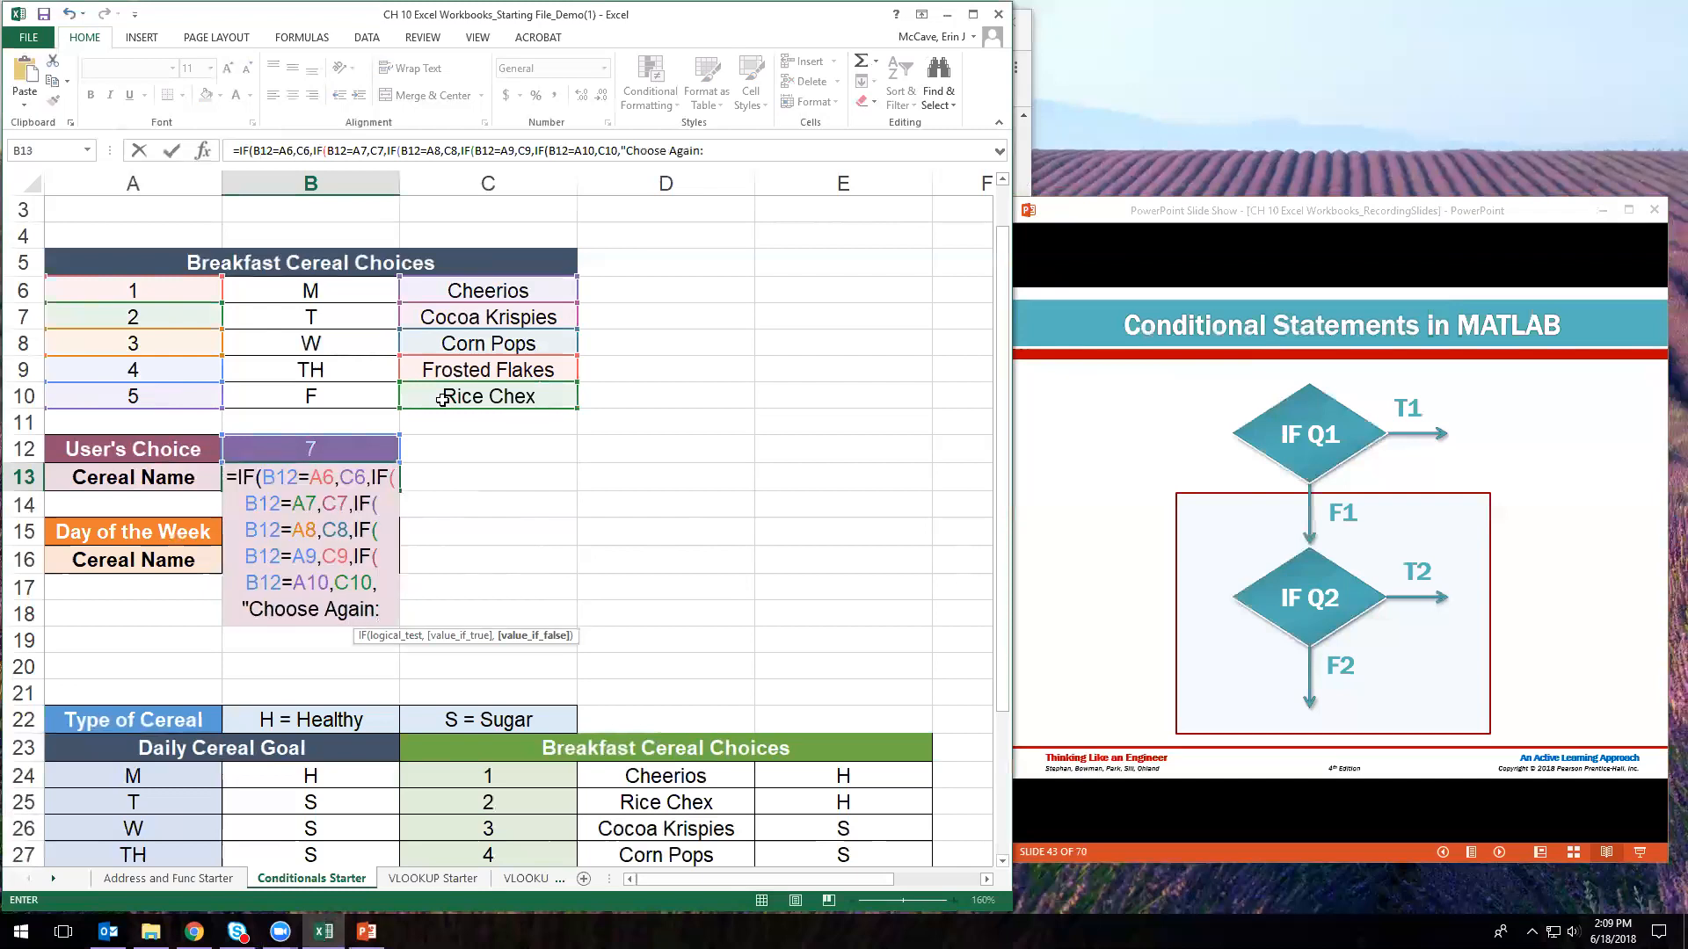
key(BackSpace)
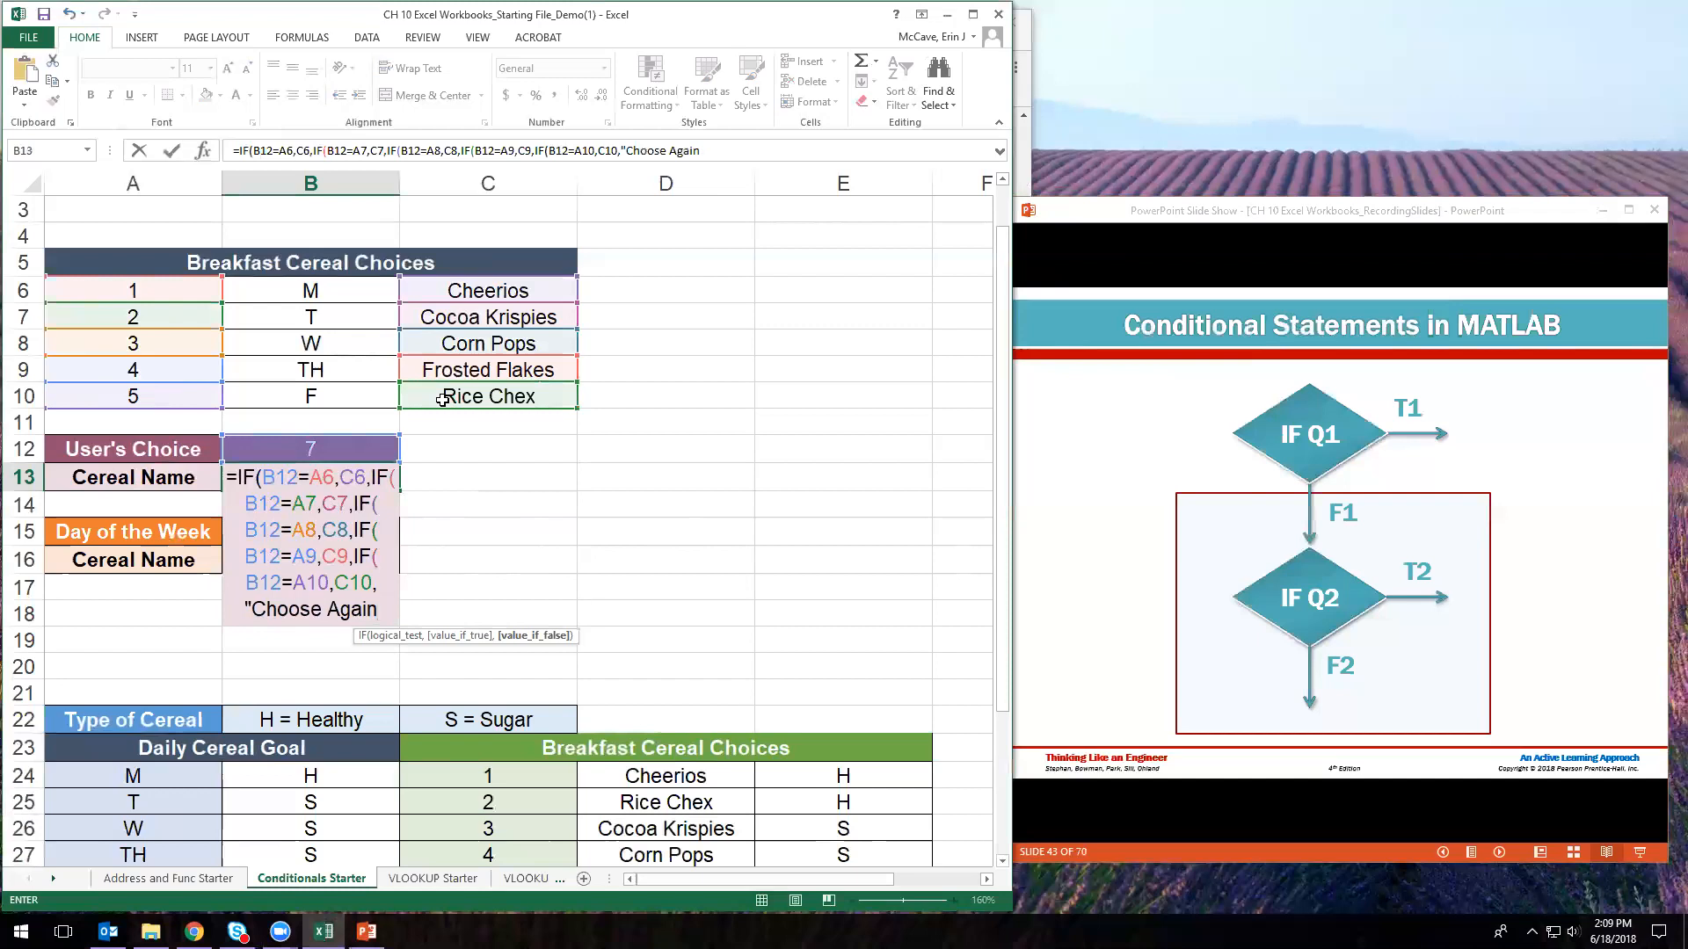
text("))
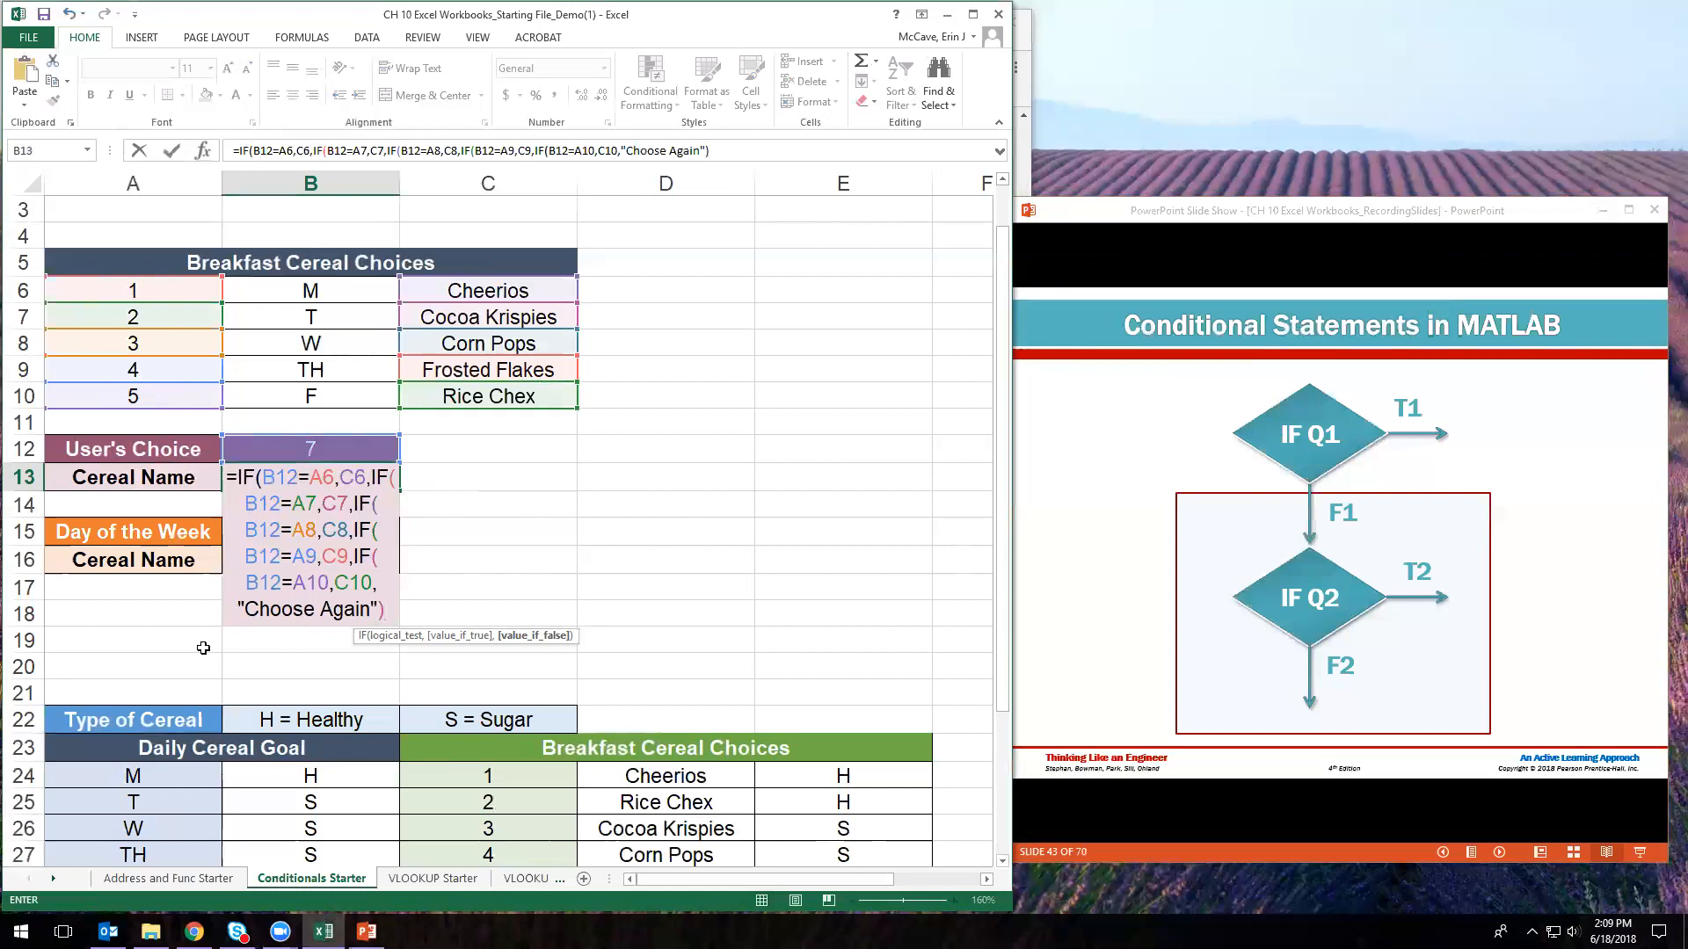
- Expand the message to "ERROR: Choose Again (1-5)", close all parentheses, and commit
click(244, 614)
text(ERROR:)
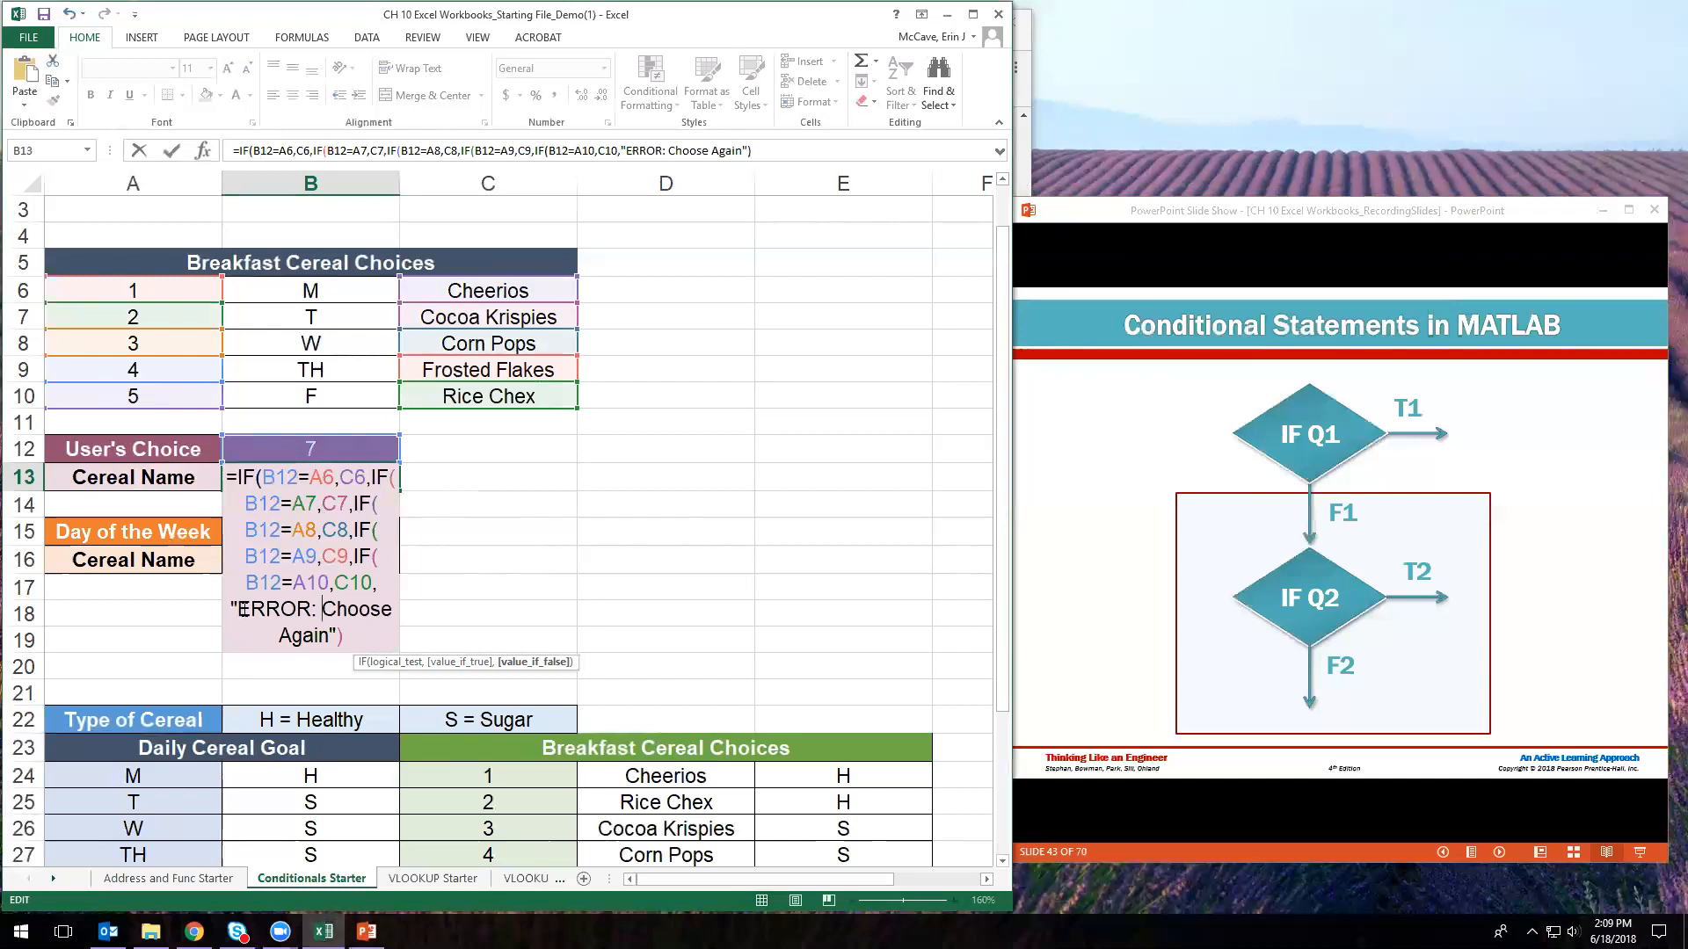
click(331, 638)
text((1-5_)
key(BackSpace)
text())
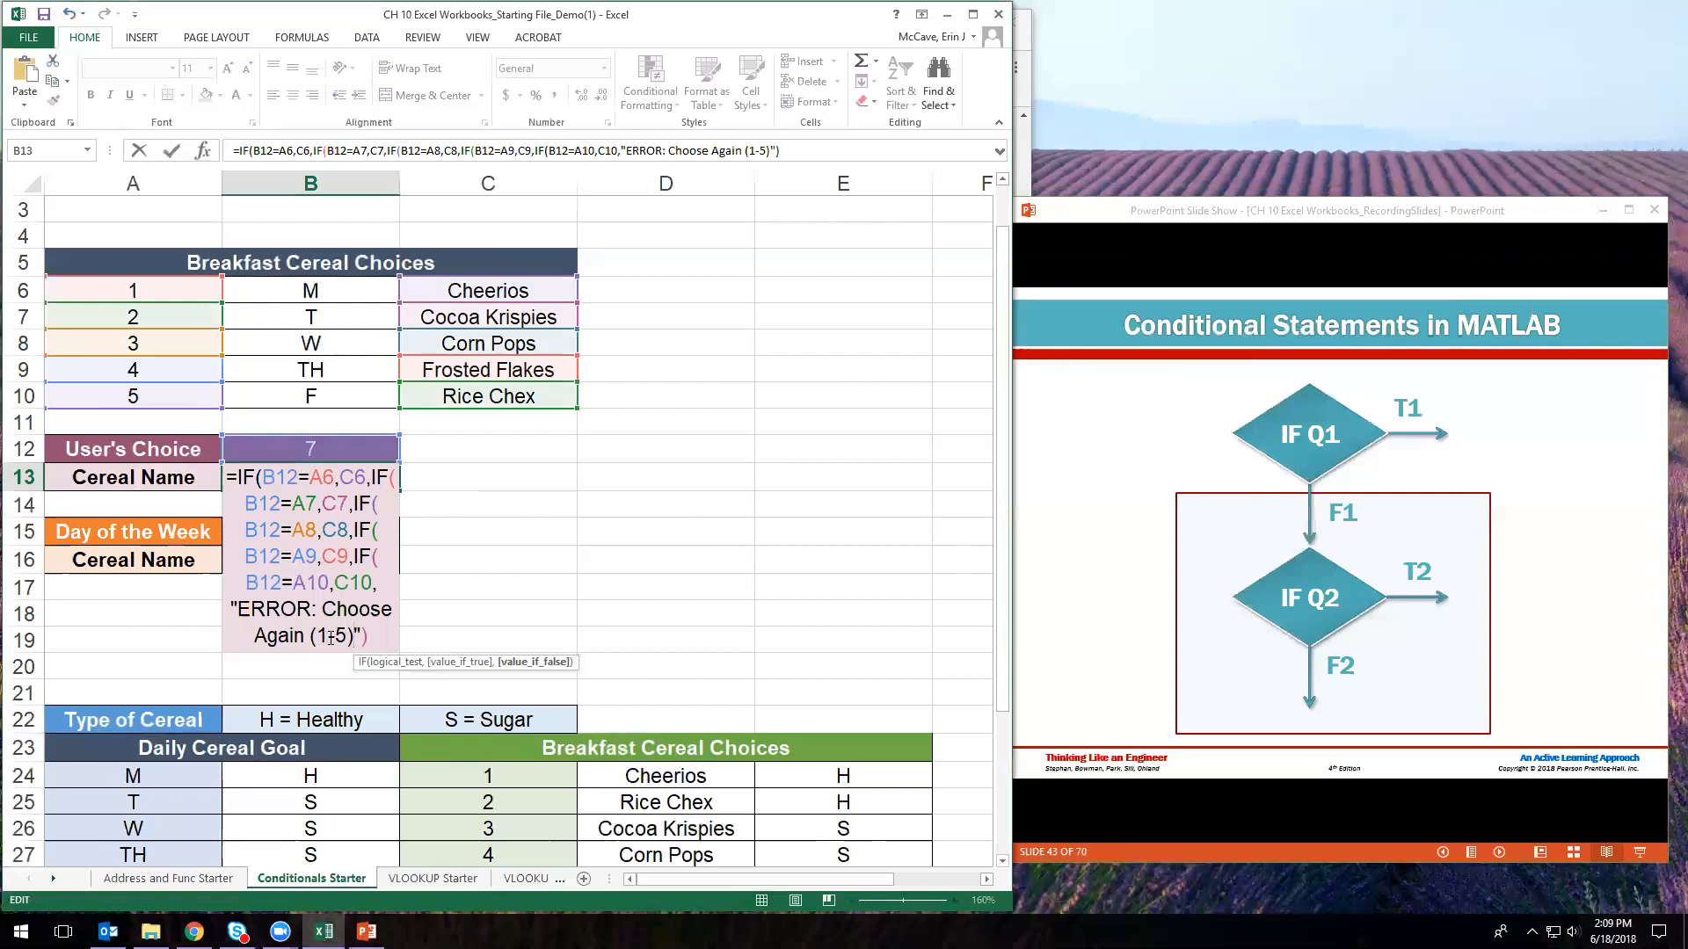
click(376, 637)
text()))
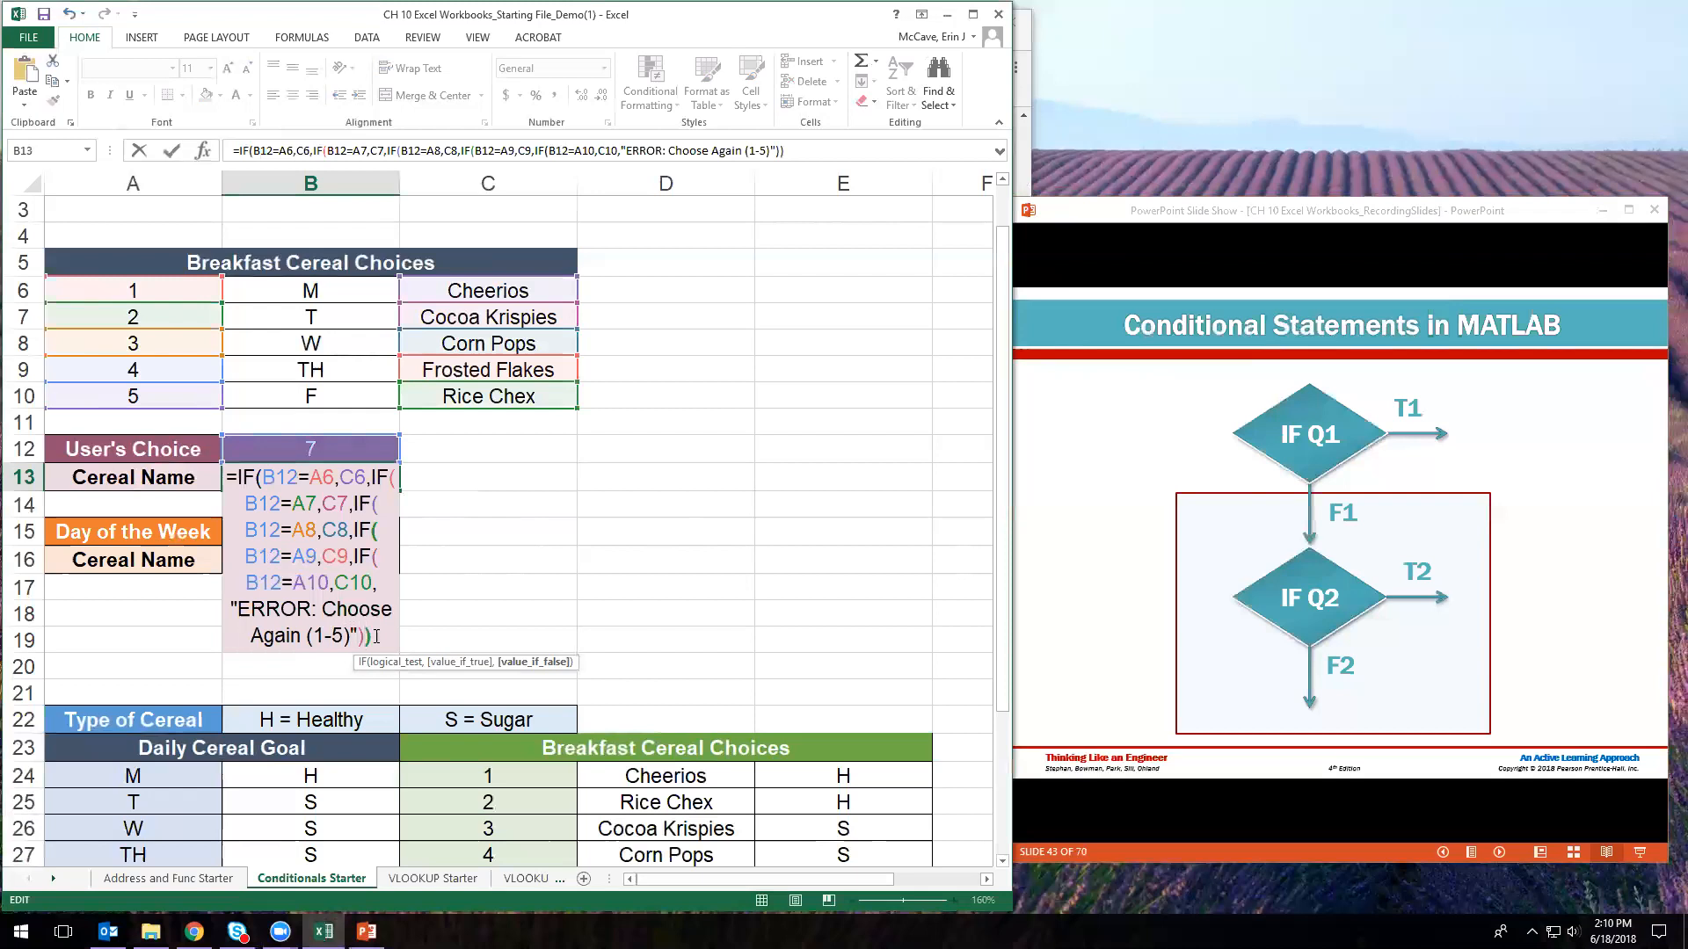
text())))
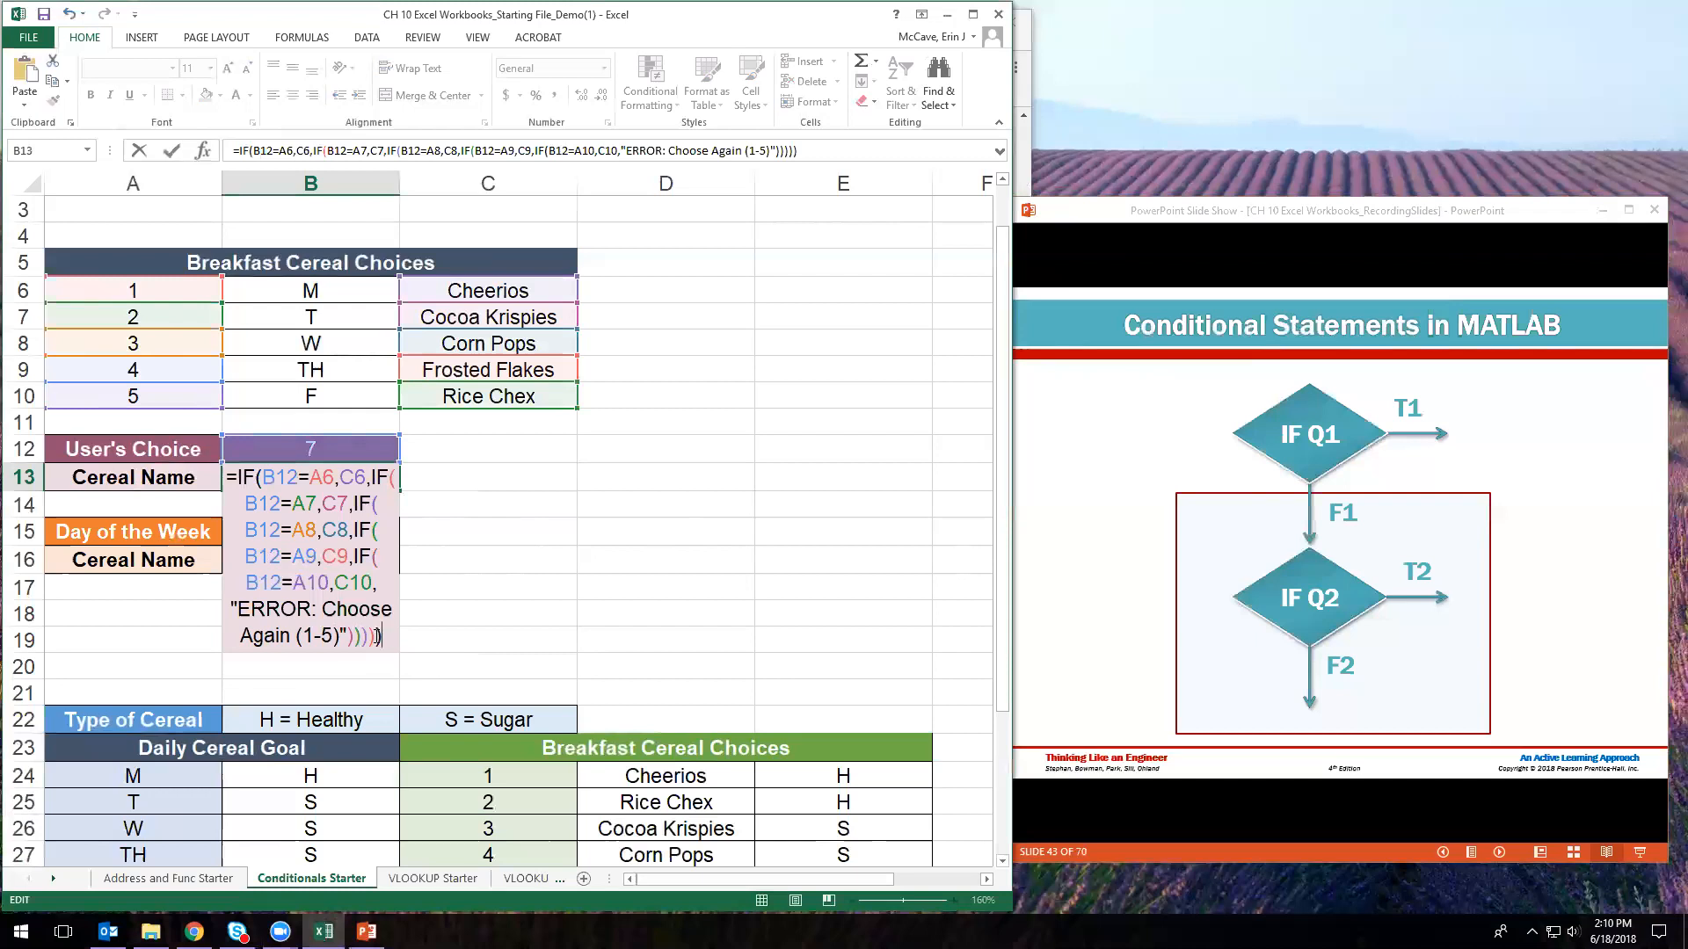
drag(339, 636, 299, 639)
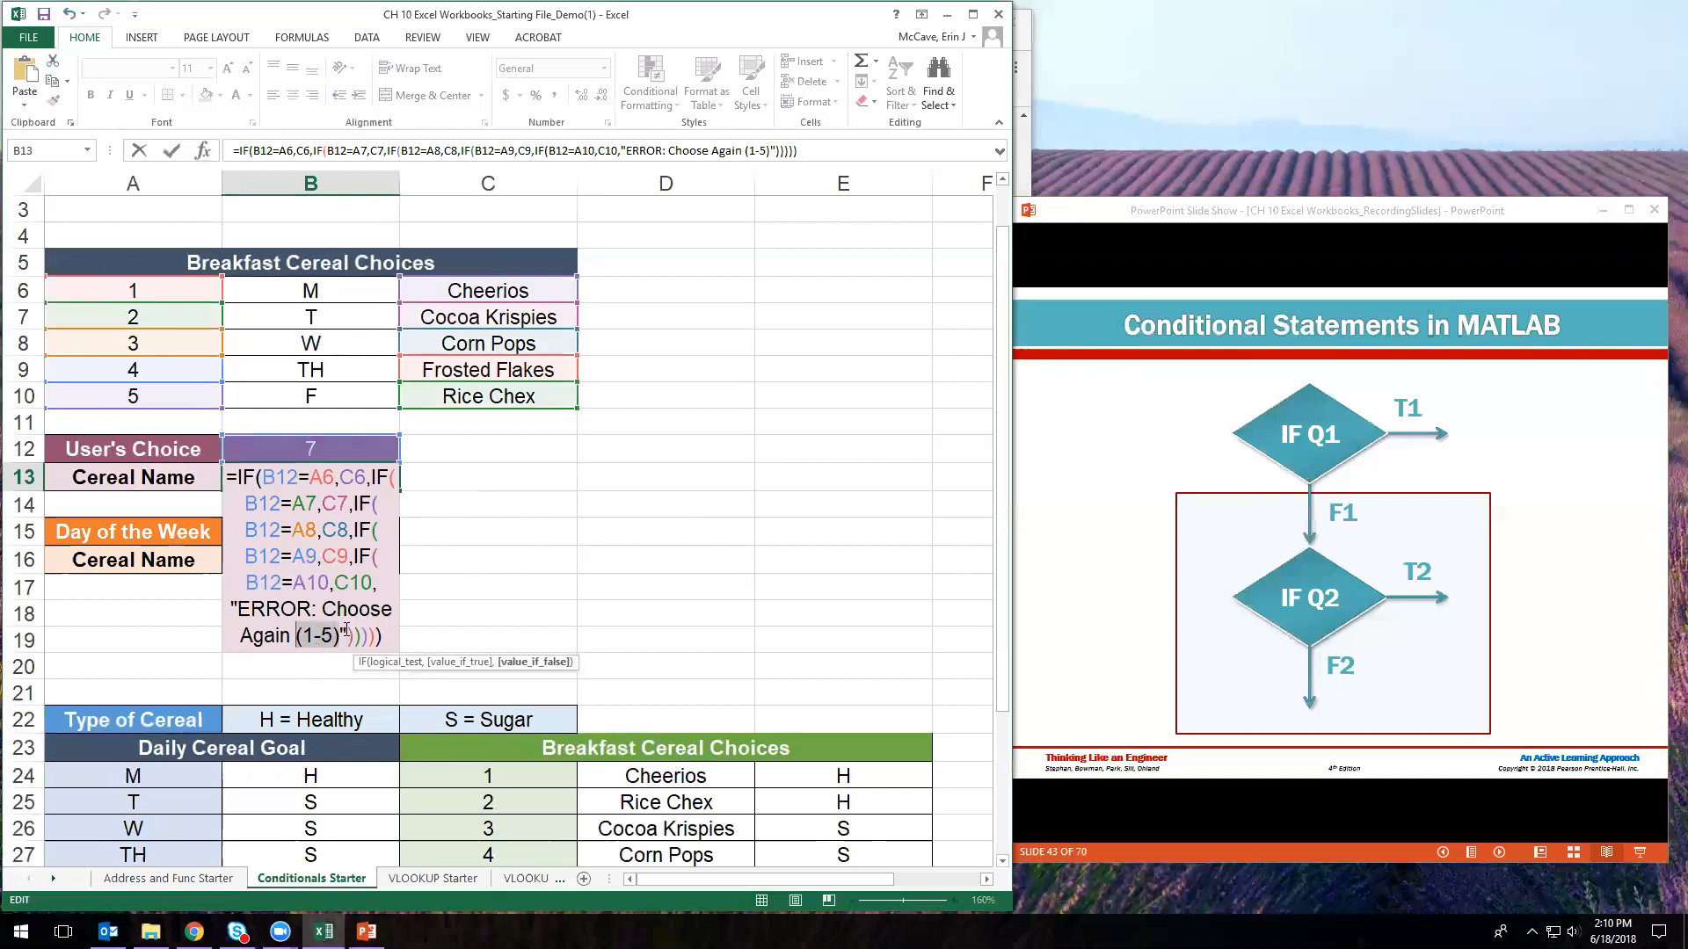
click(385, 636)
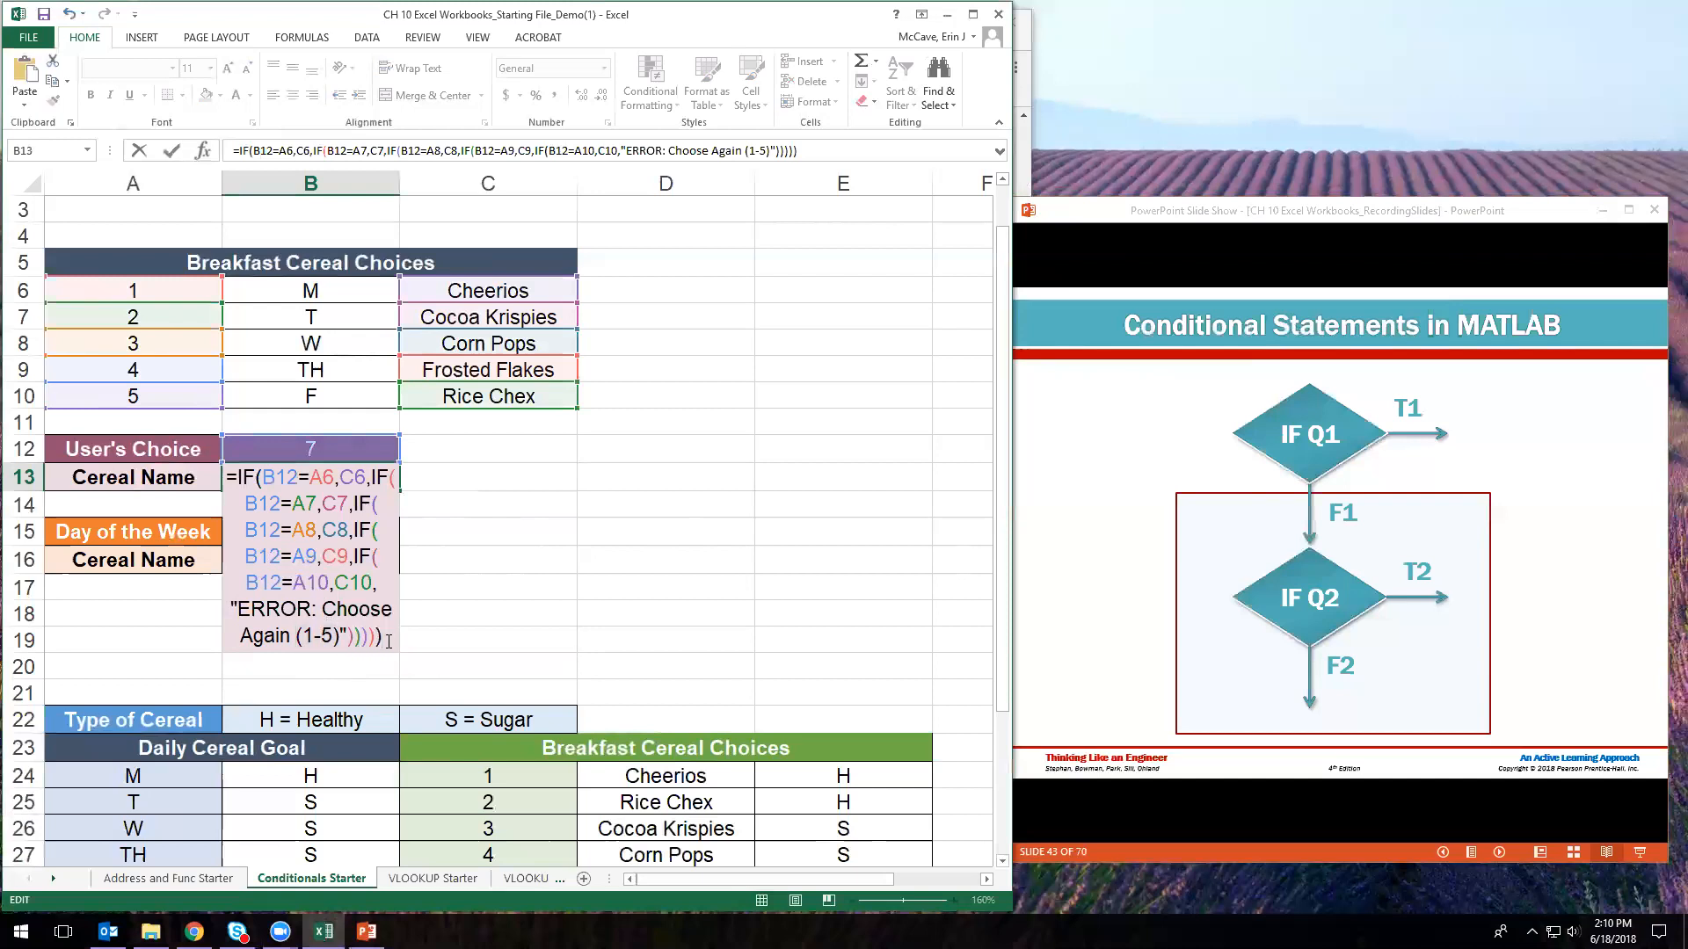
key(Return)
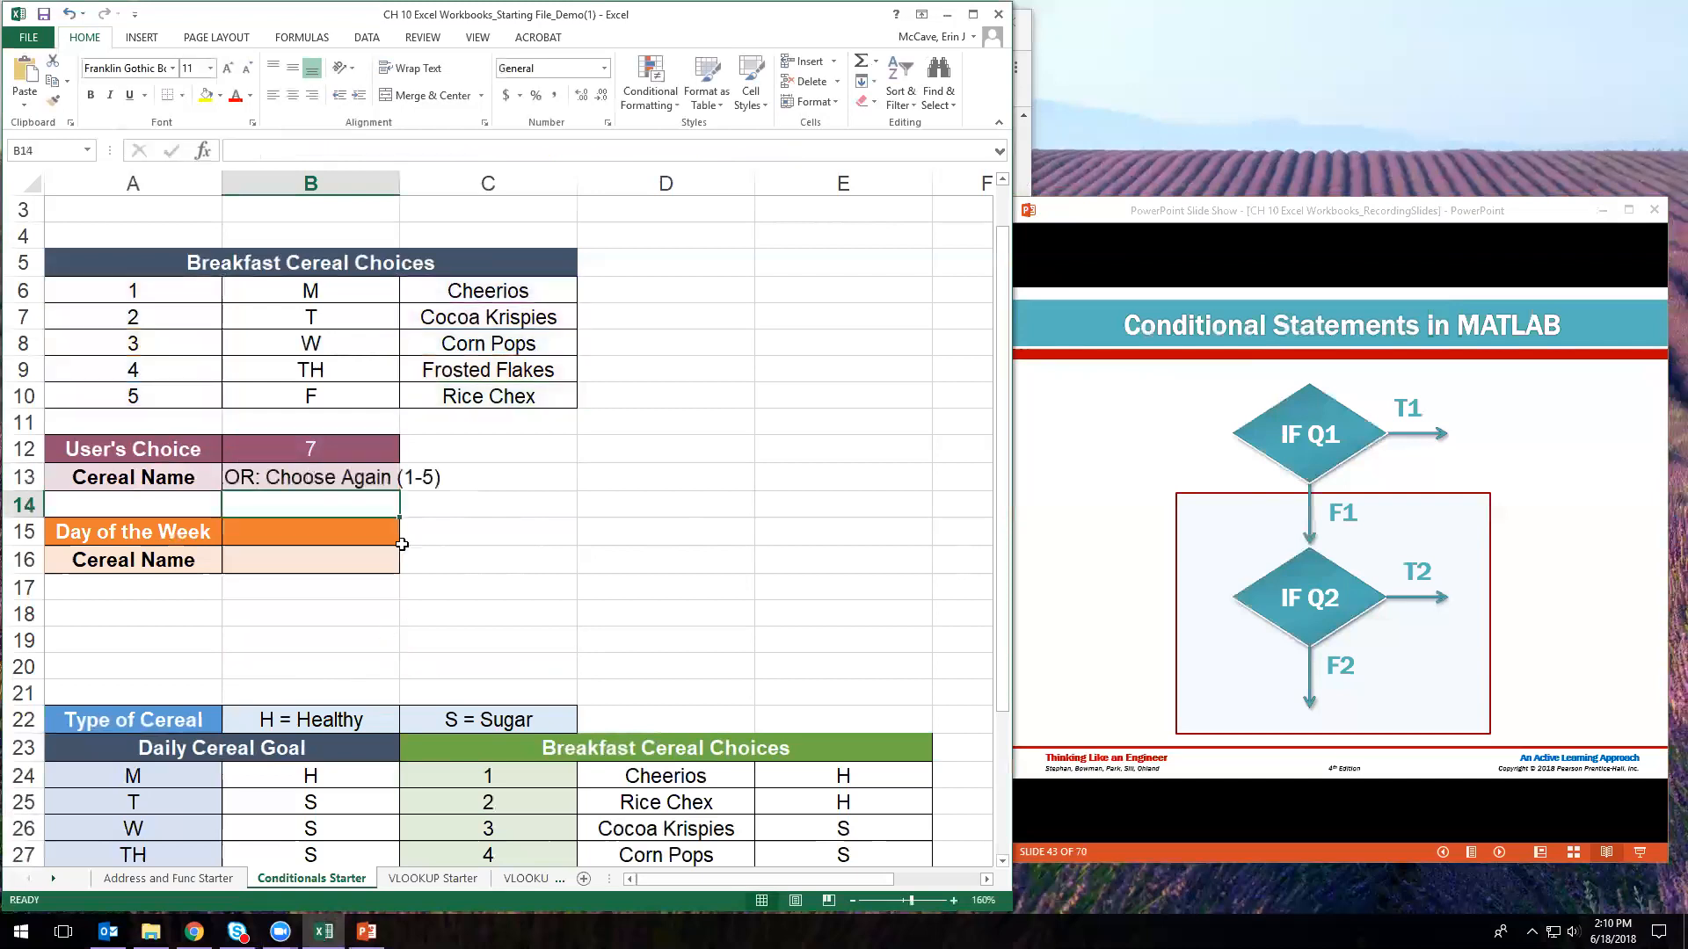
- Remove "ERROR: " from B13's fallback message, leaving Choose Again (1-5)
click(359, 478)
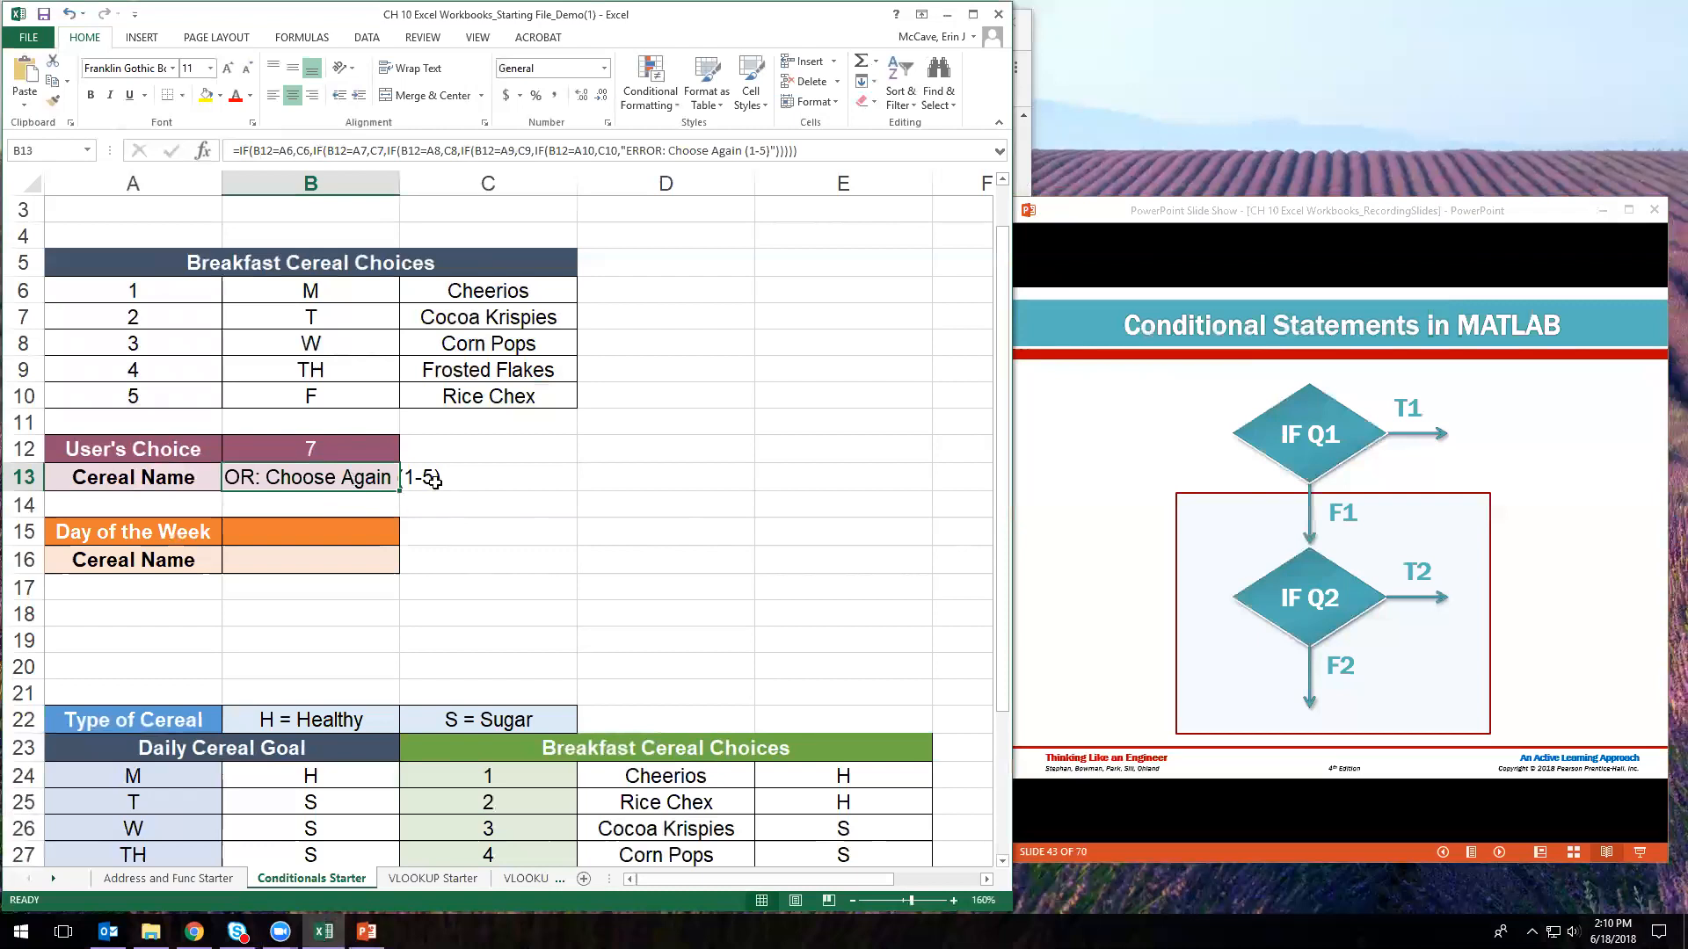
click(481, 483)
click(309, 476)
click(672, 151)
key(BackSpace)
key(BackSpace)
key(BackSpace)
key(BackSpace)
key(BackSpace)
key(BackSpace)
key(BackSpace)
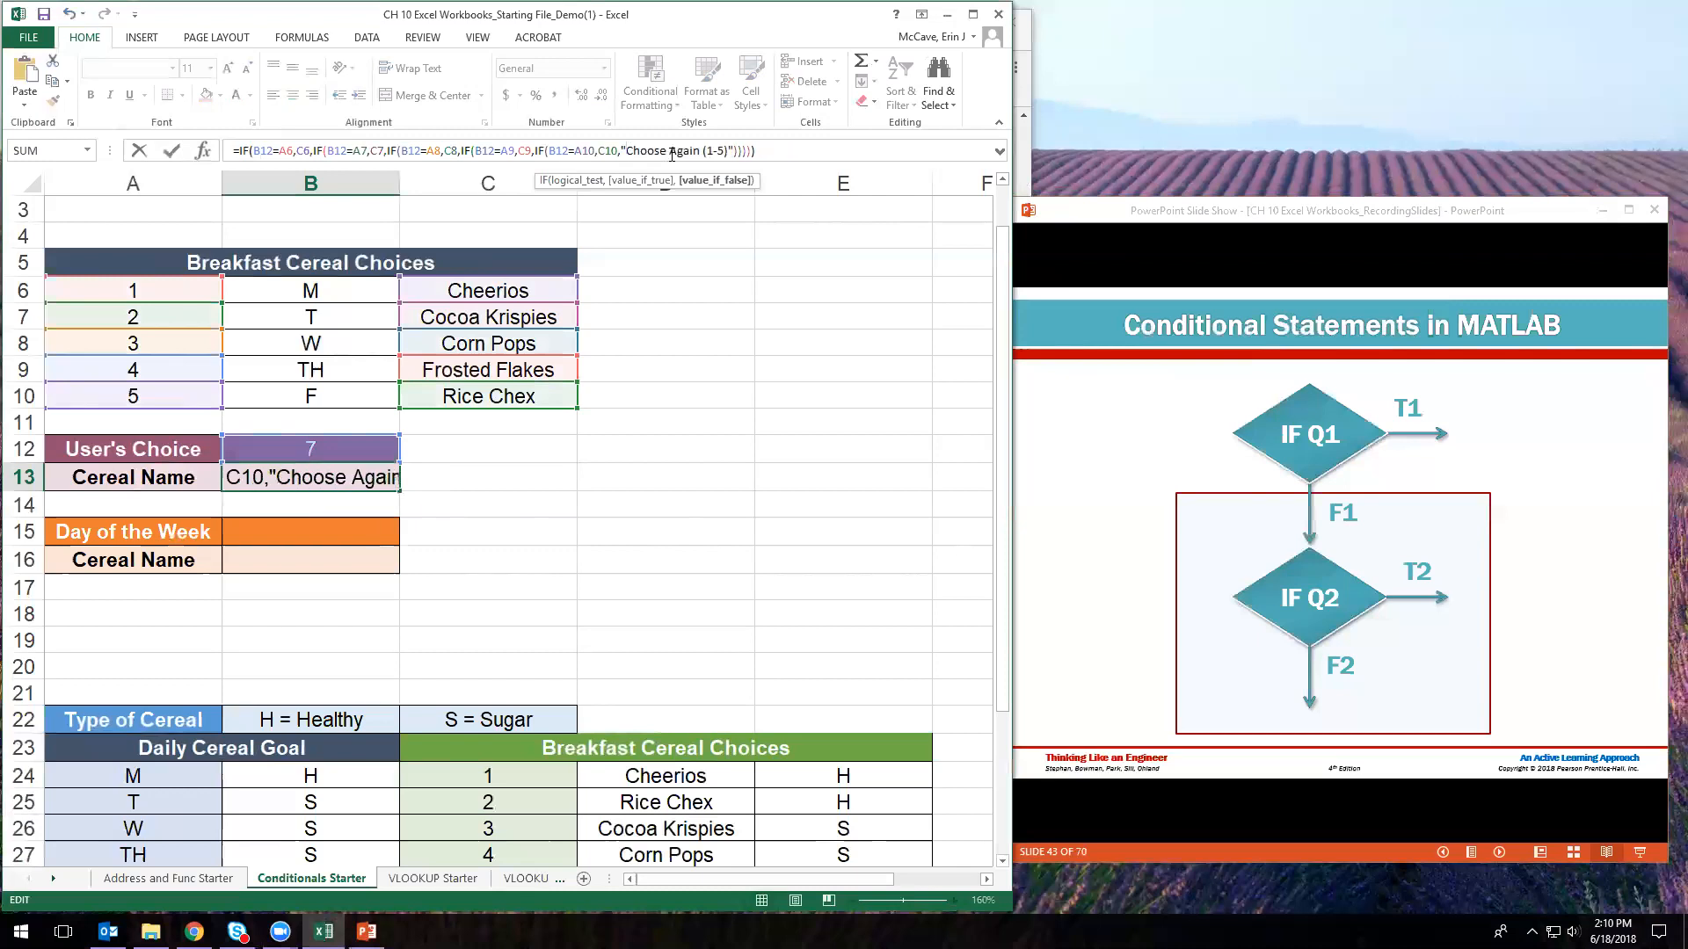
key(Return)
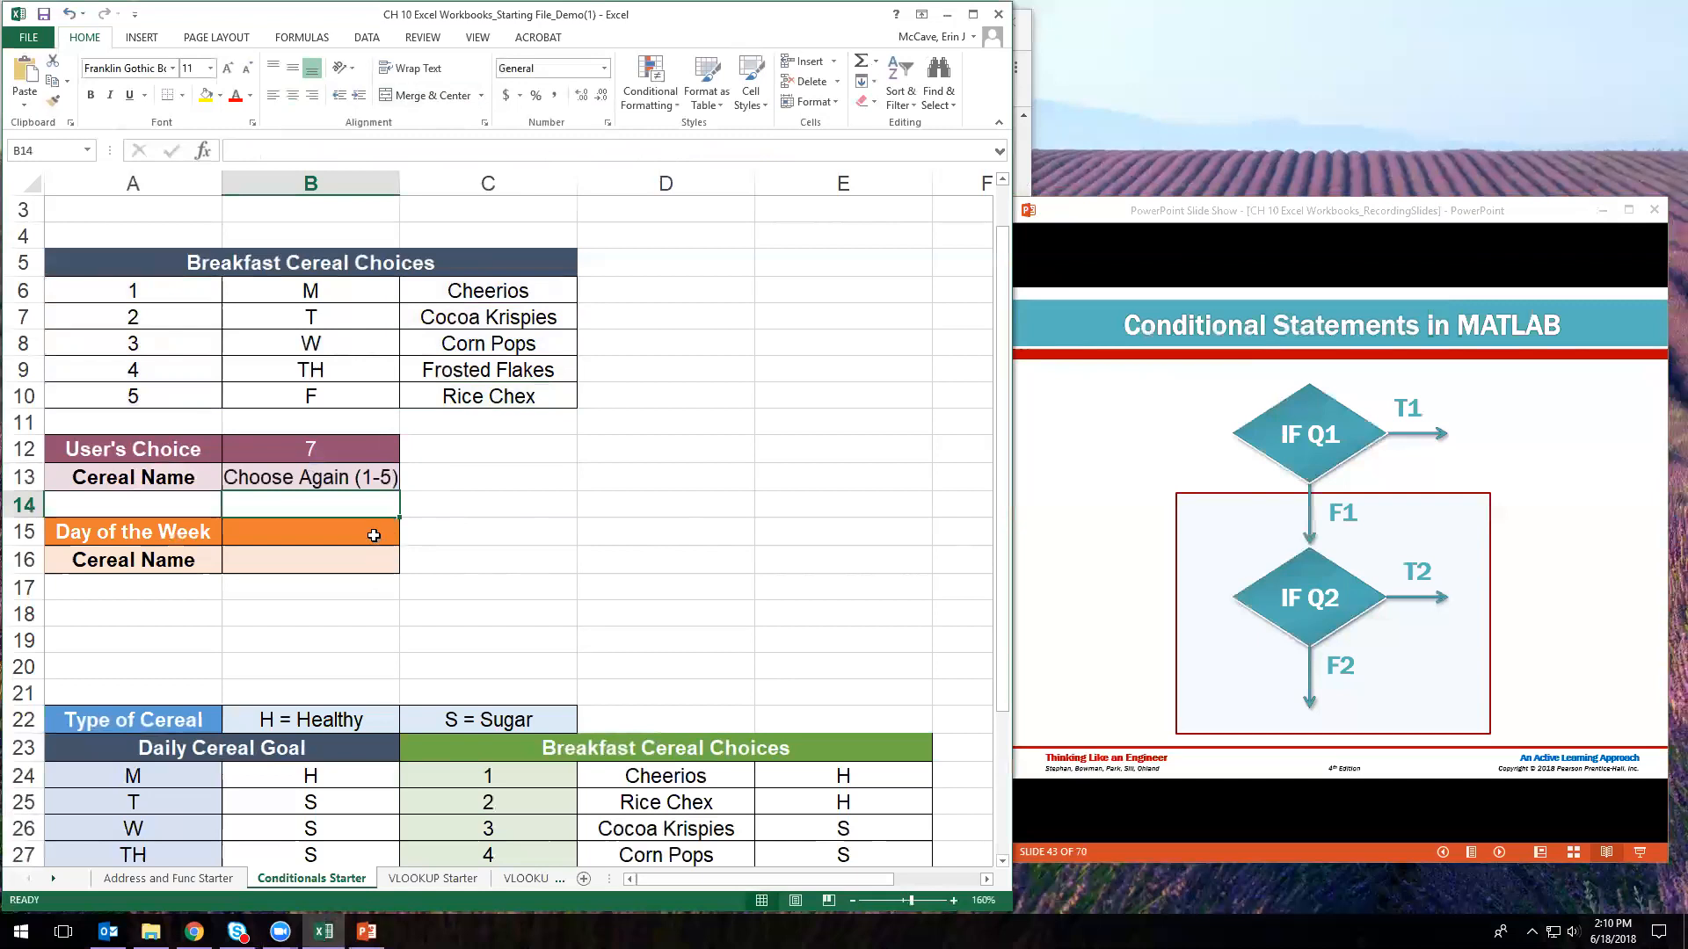
- Enter 3 as User's Choice in B12 so B13 shows Corn Pops
click(353, 451)
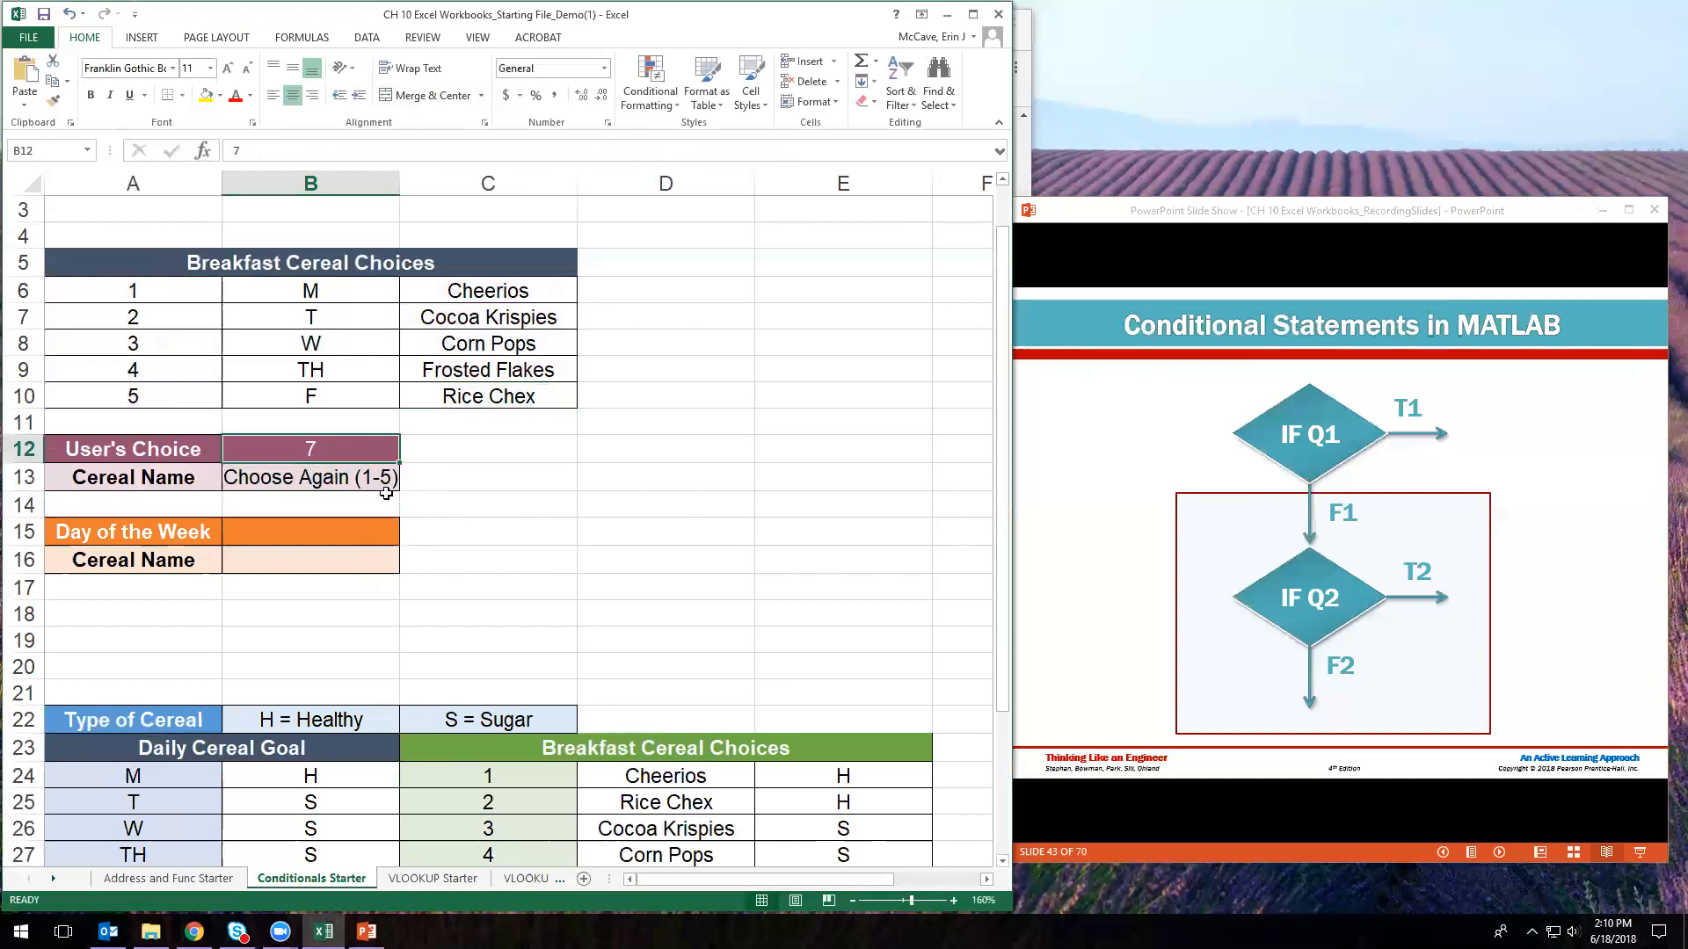
text(3)
key(Return)
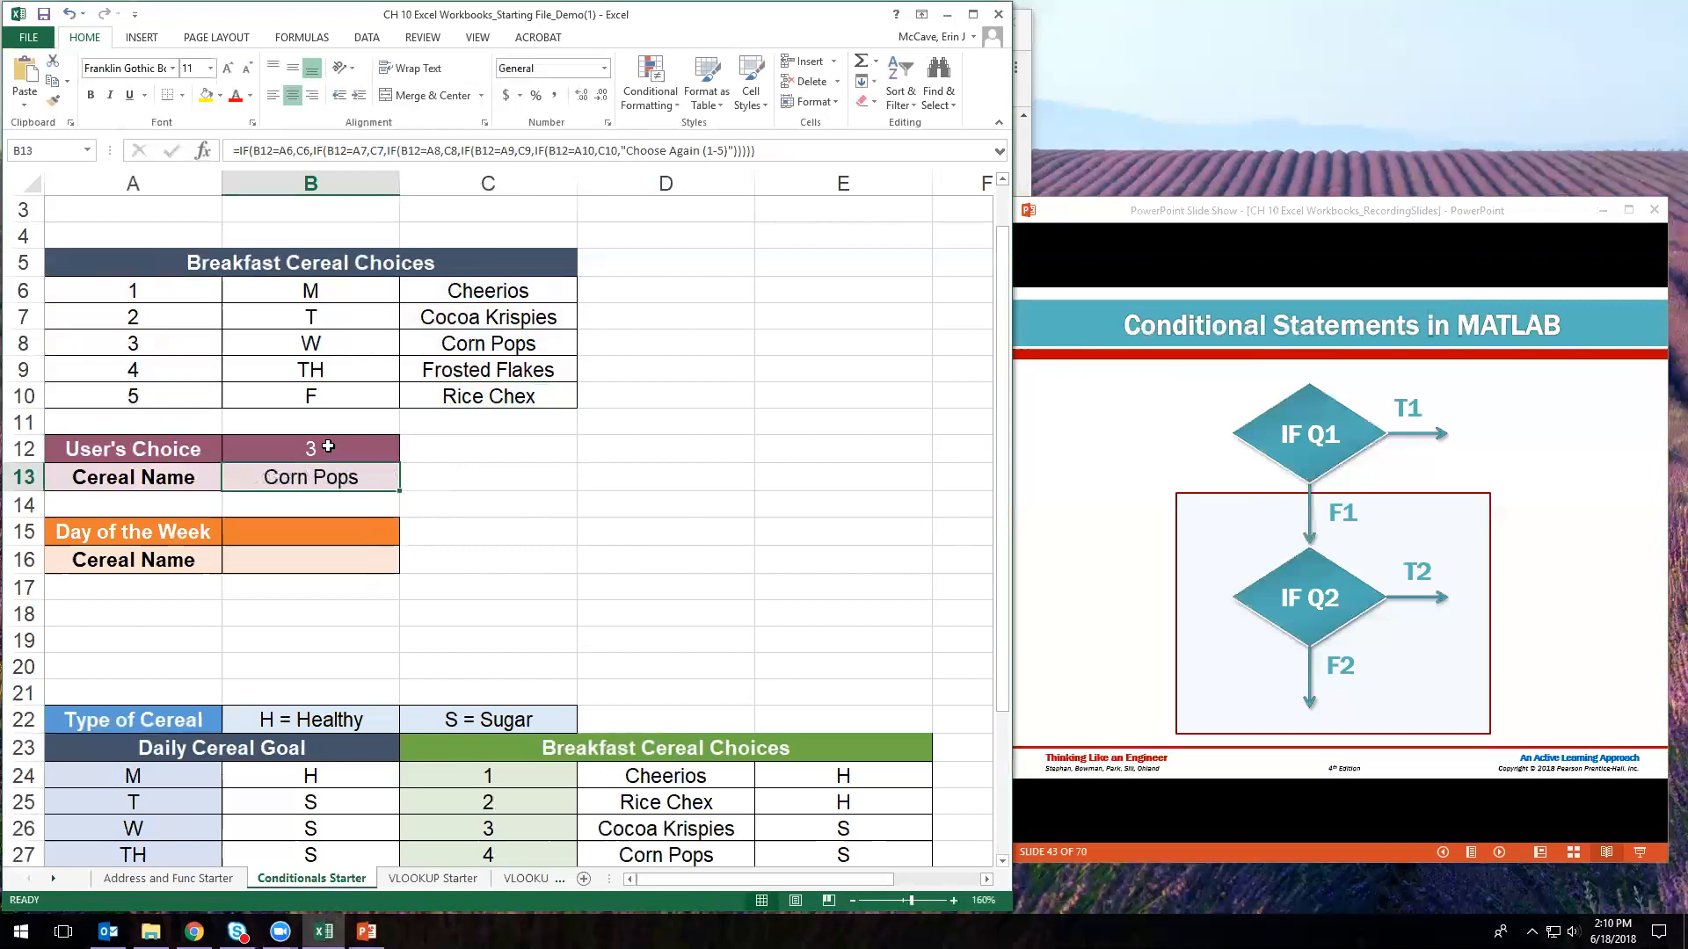
click(328, 447)
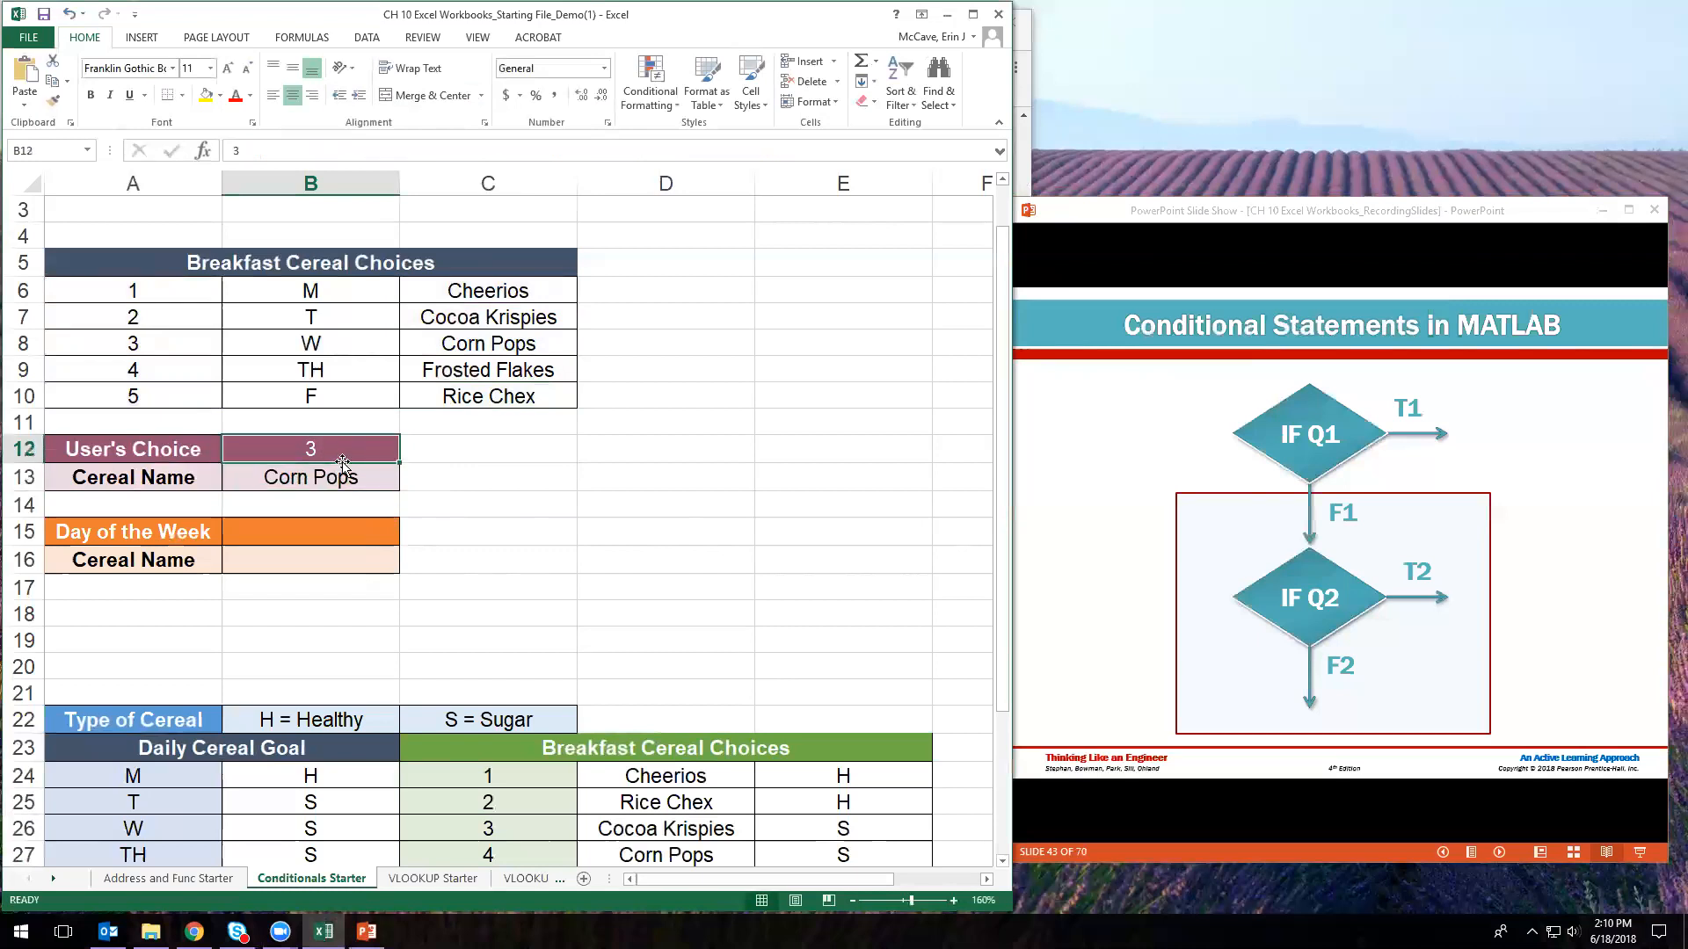
- Review B13's Corn Pops result and formula alongside cells B12, B15 and B16
click(352, 480)
click(331, 447)
click(353, 477)
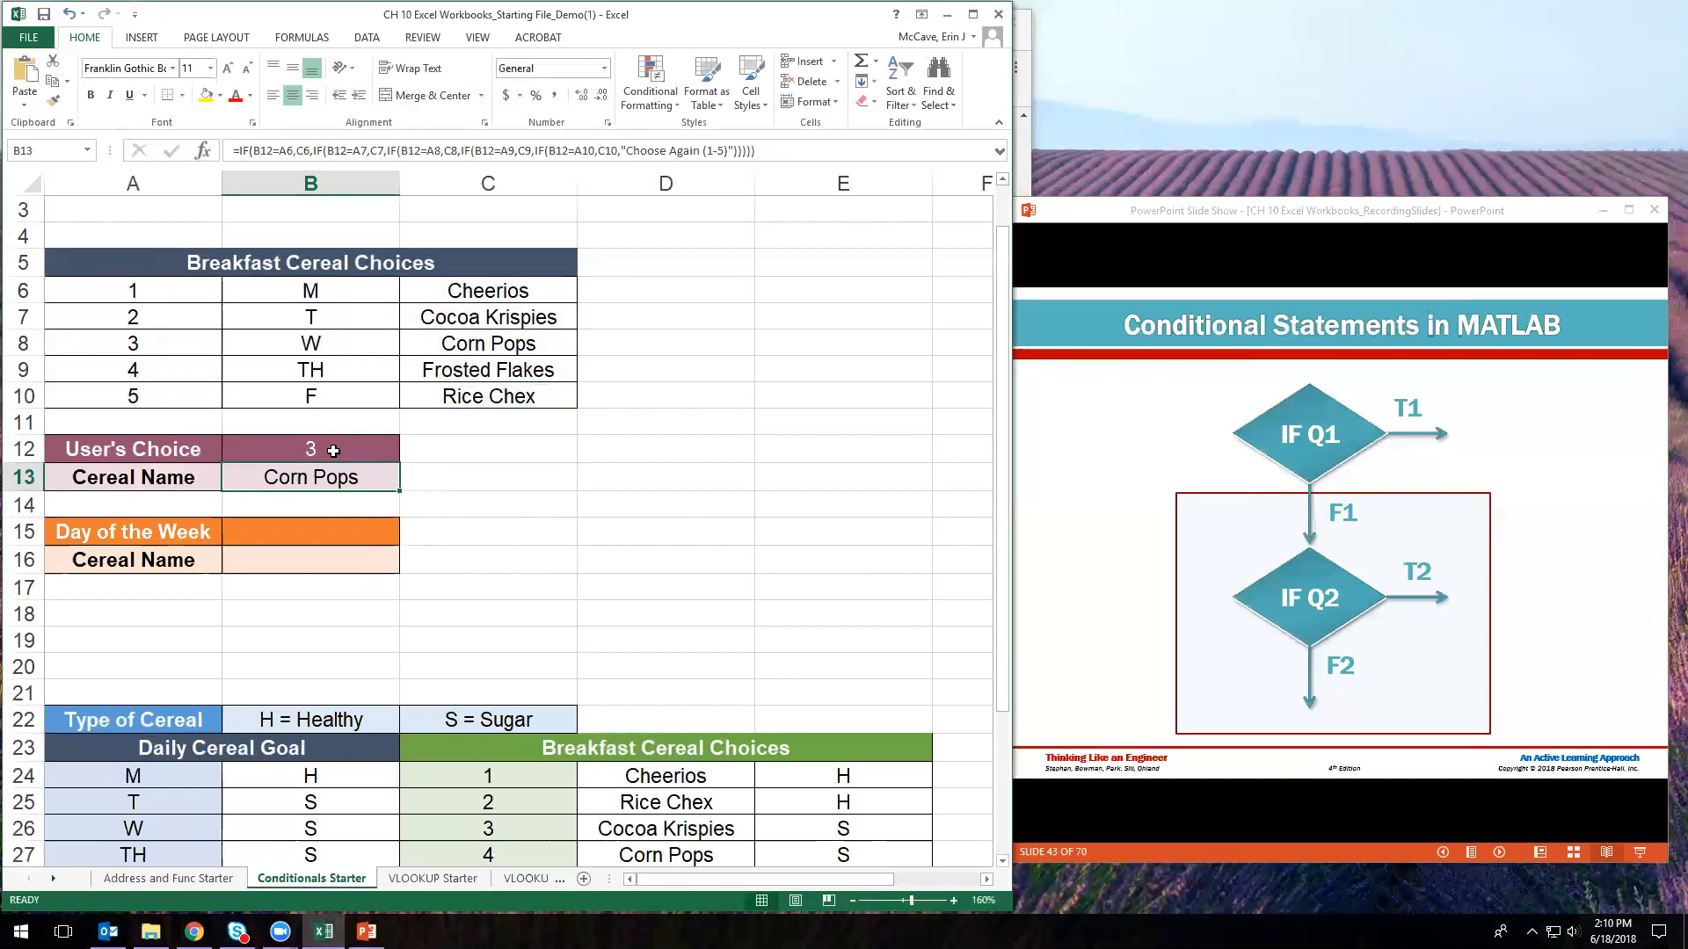
click(330, 538)
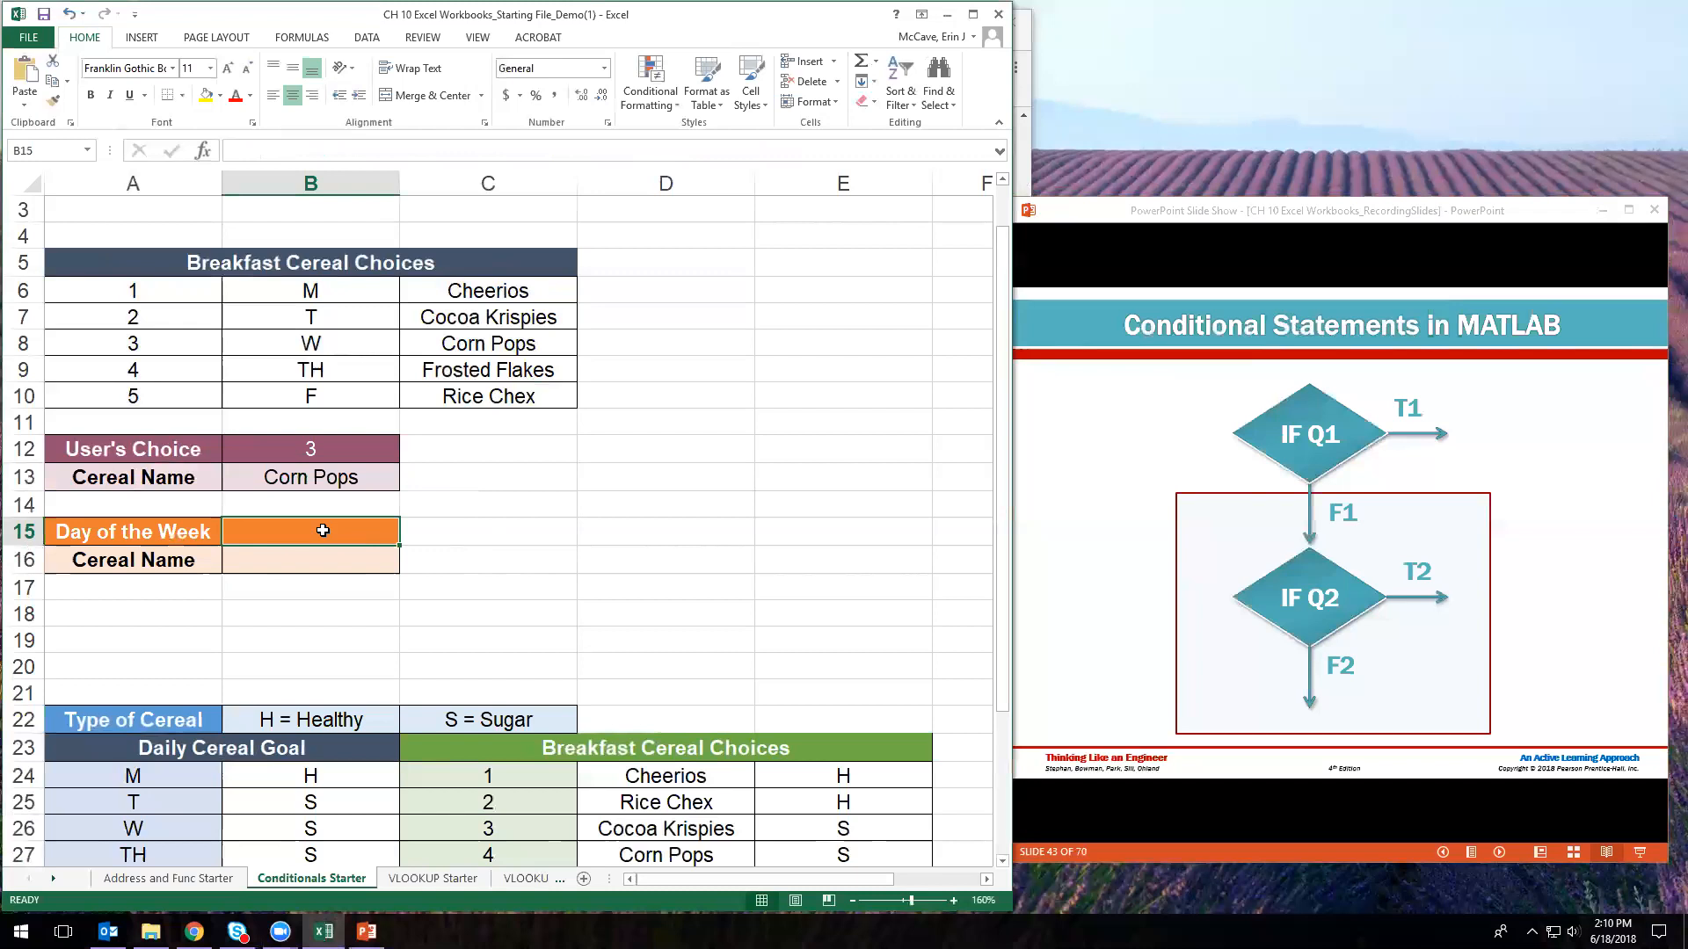
click(321, 559)
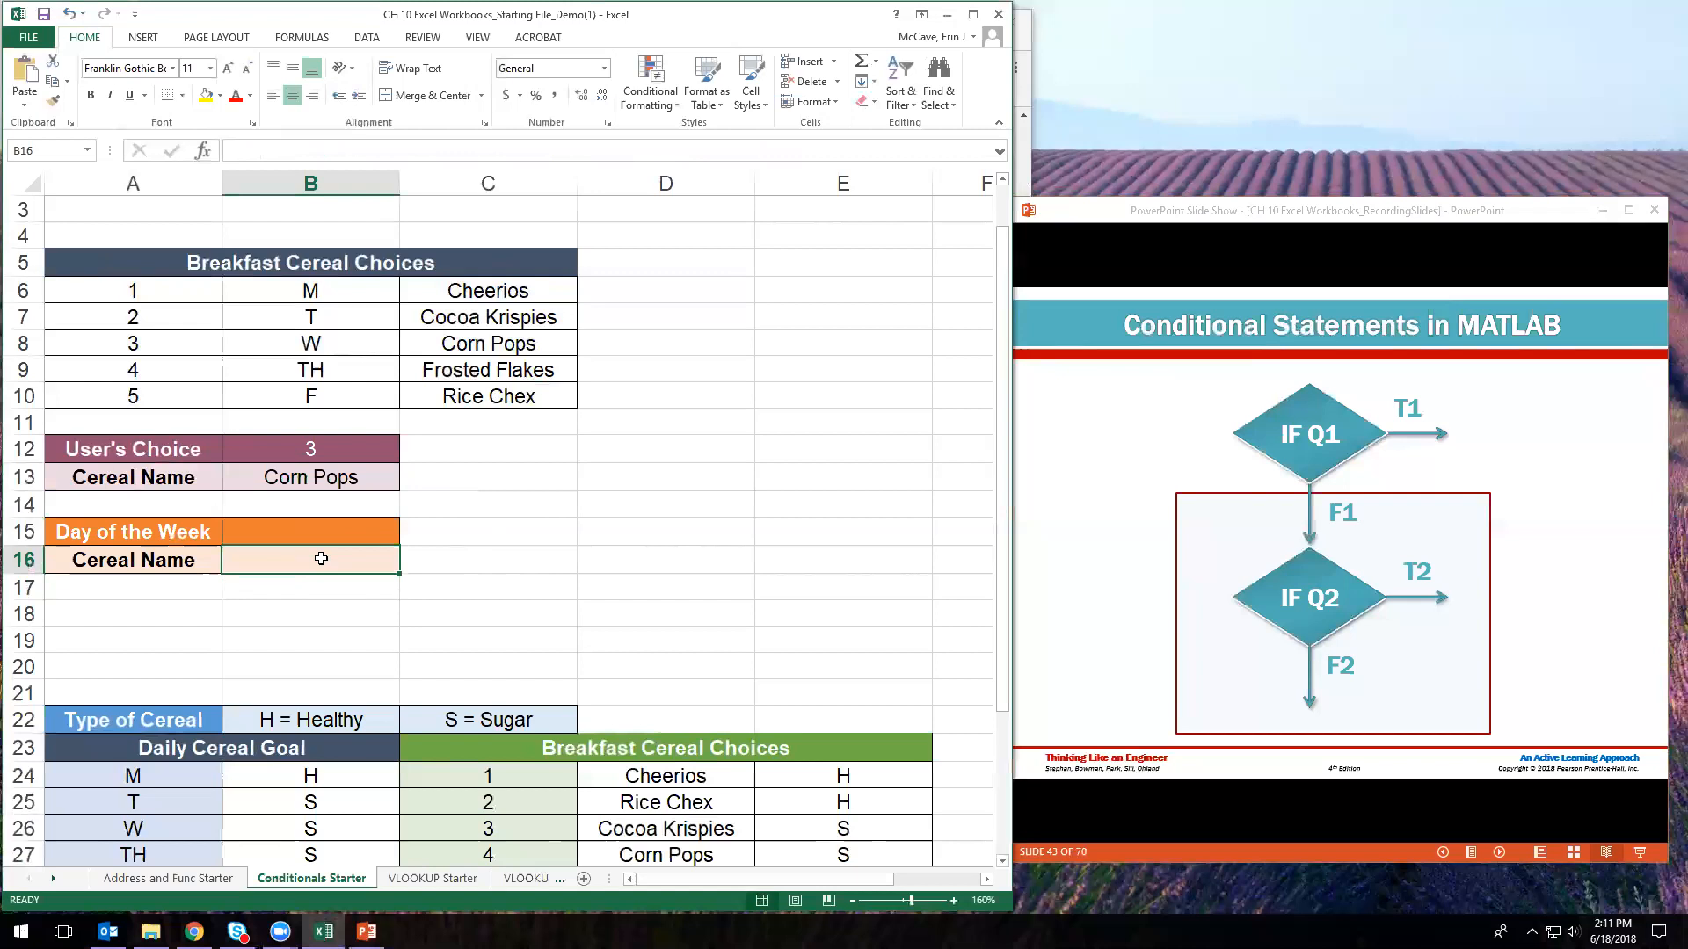
click(326, 477)
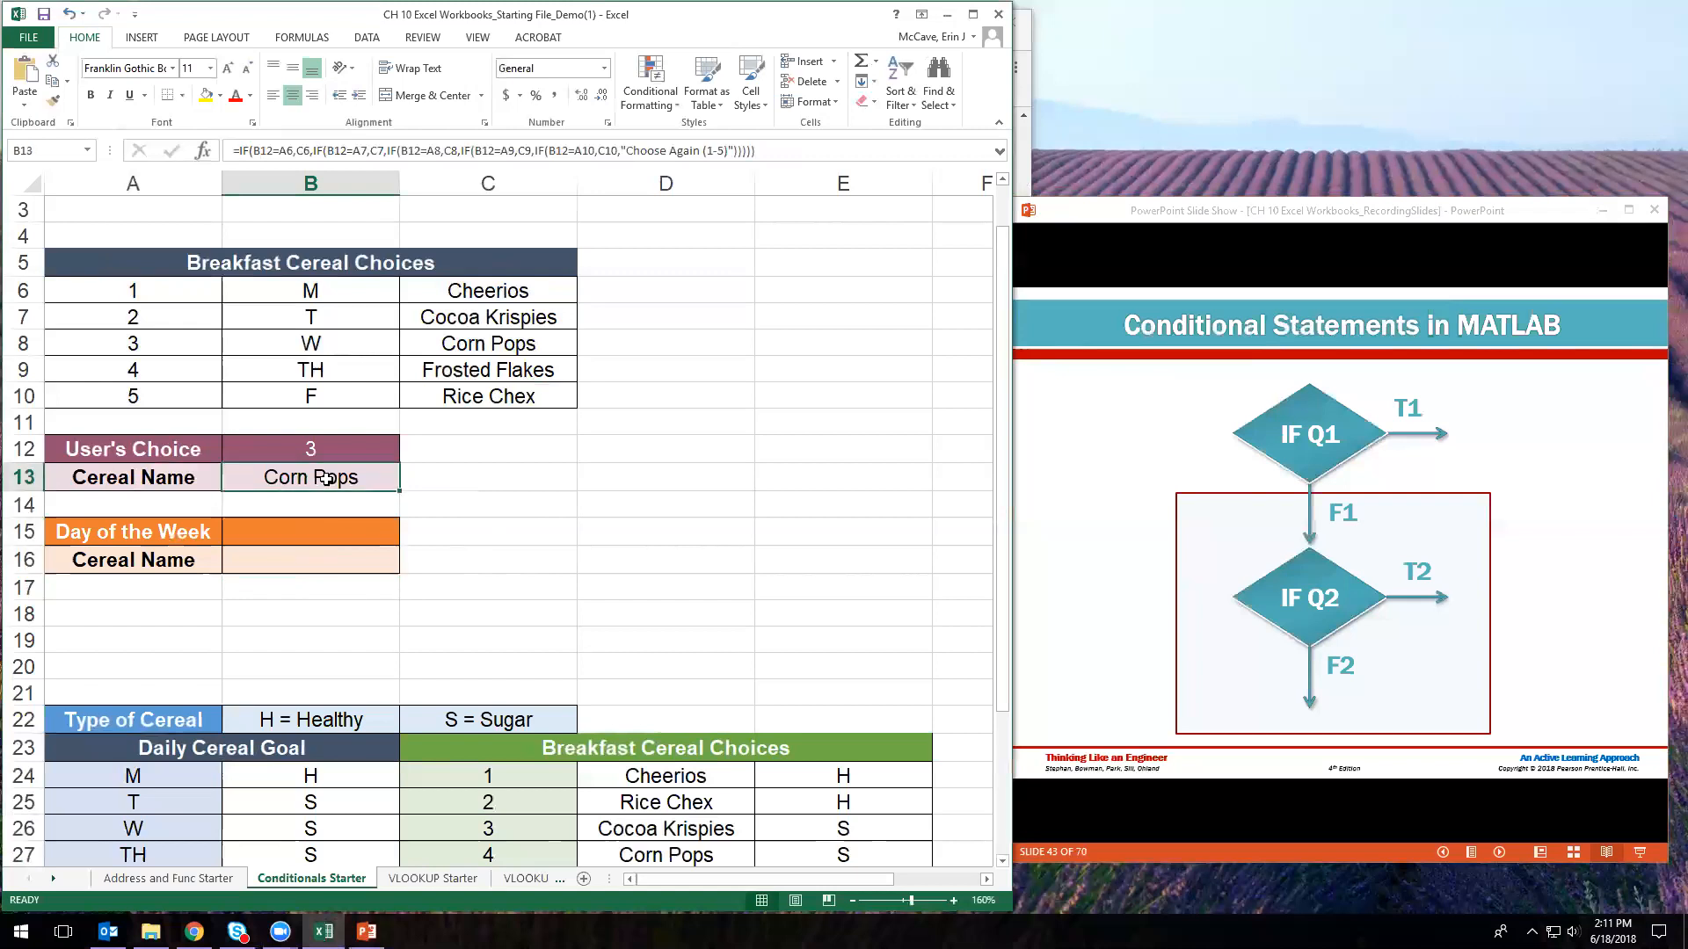
click(298, 151)
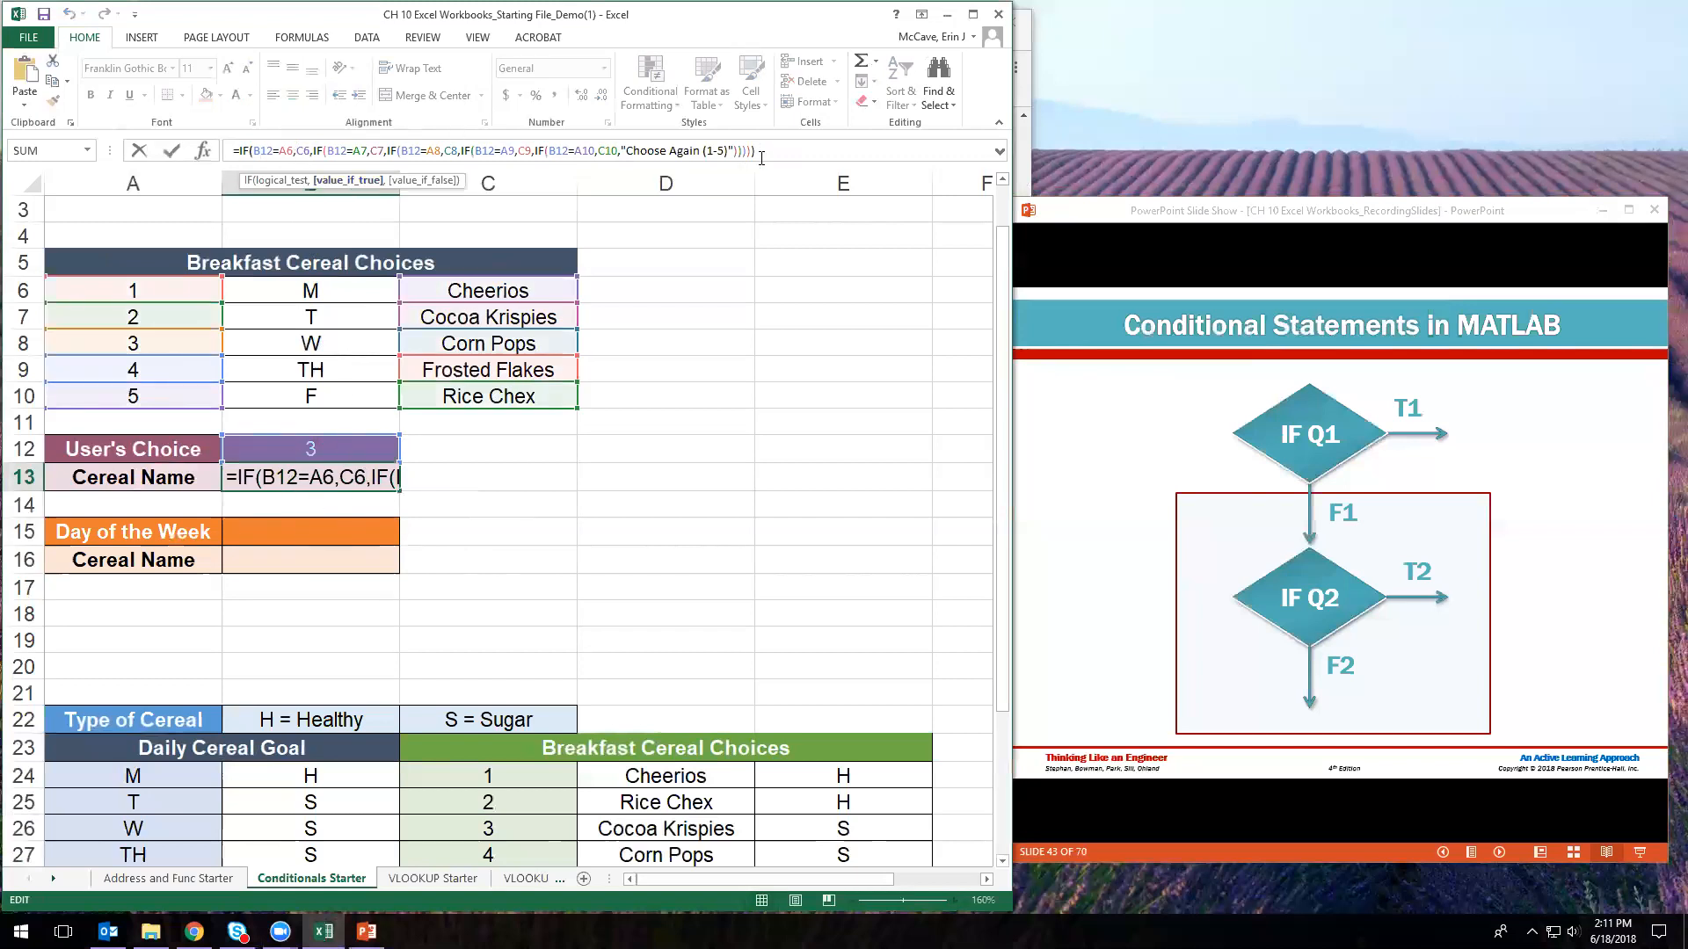
key(Escape)
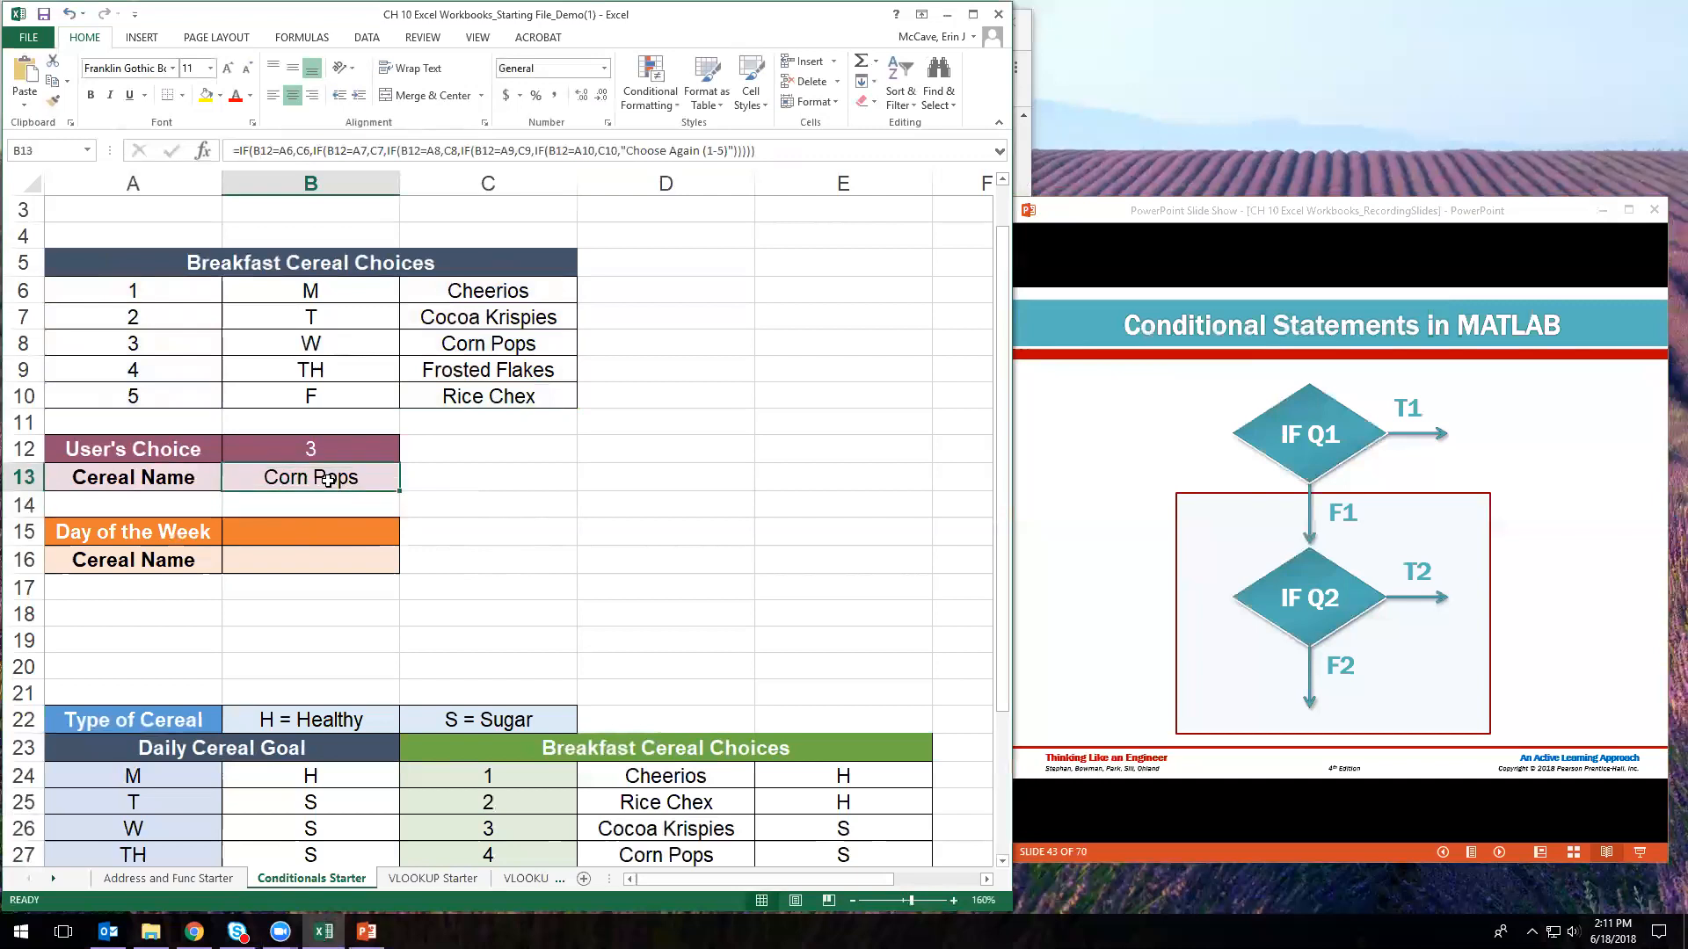
- Copy B13's nested IF formula and paste it into B16
key(ctrl+c)
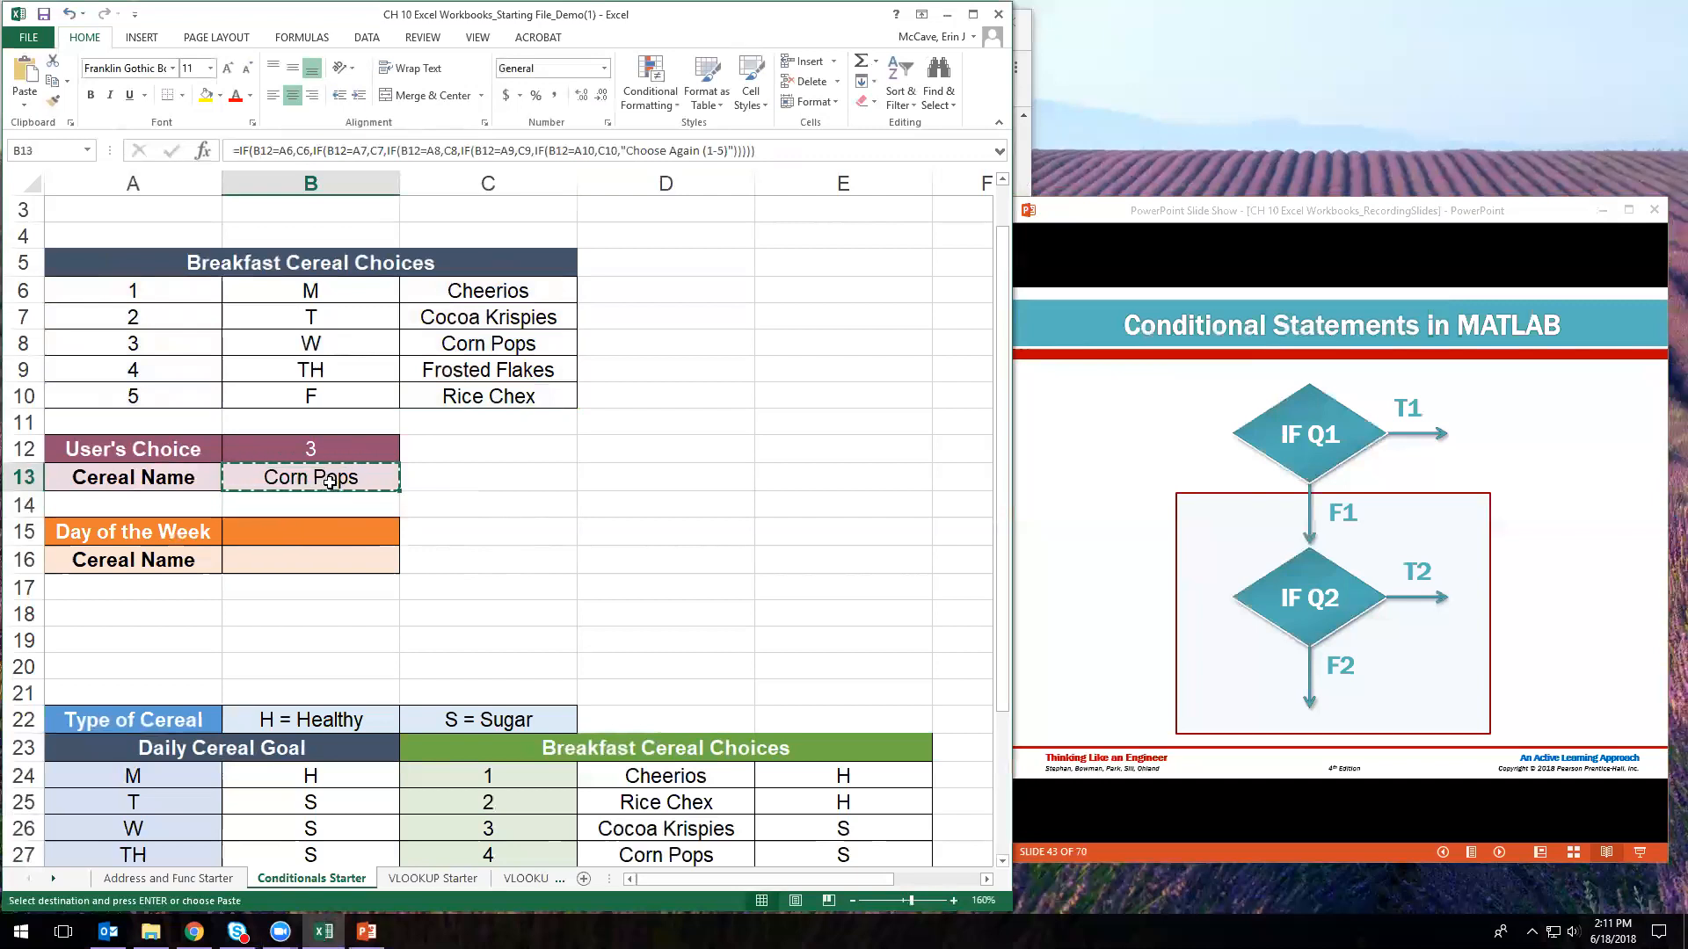
click(480, 482)
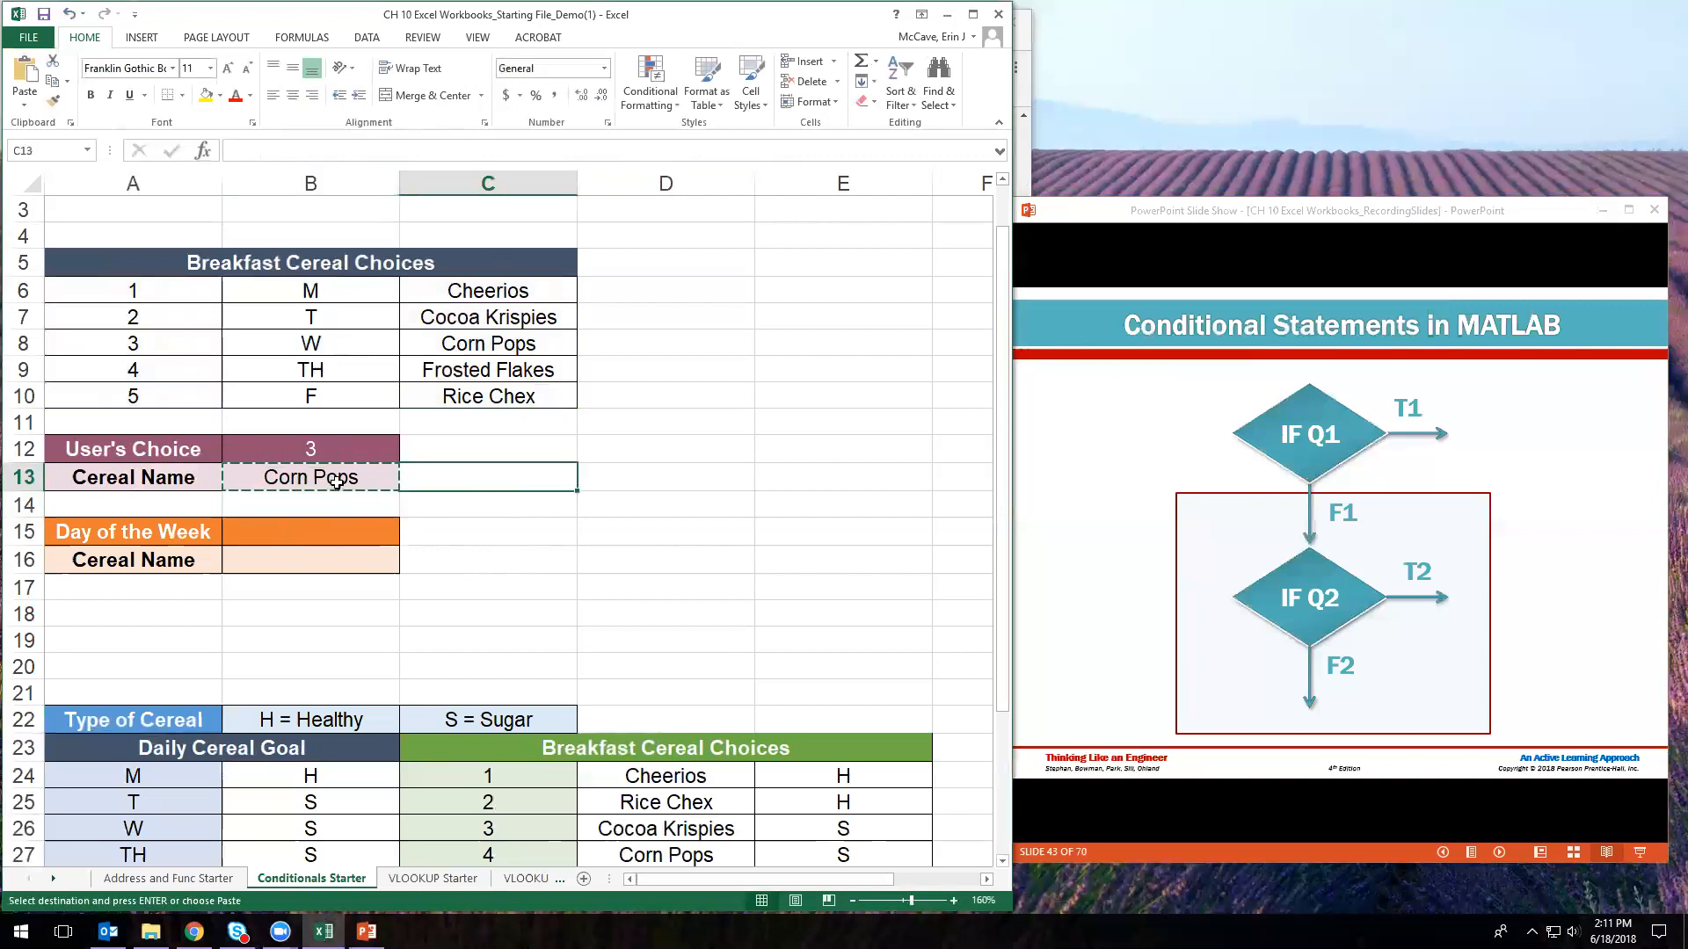
click(344, 479)
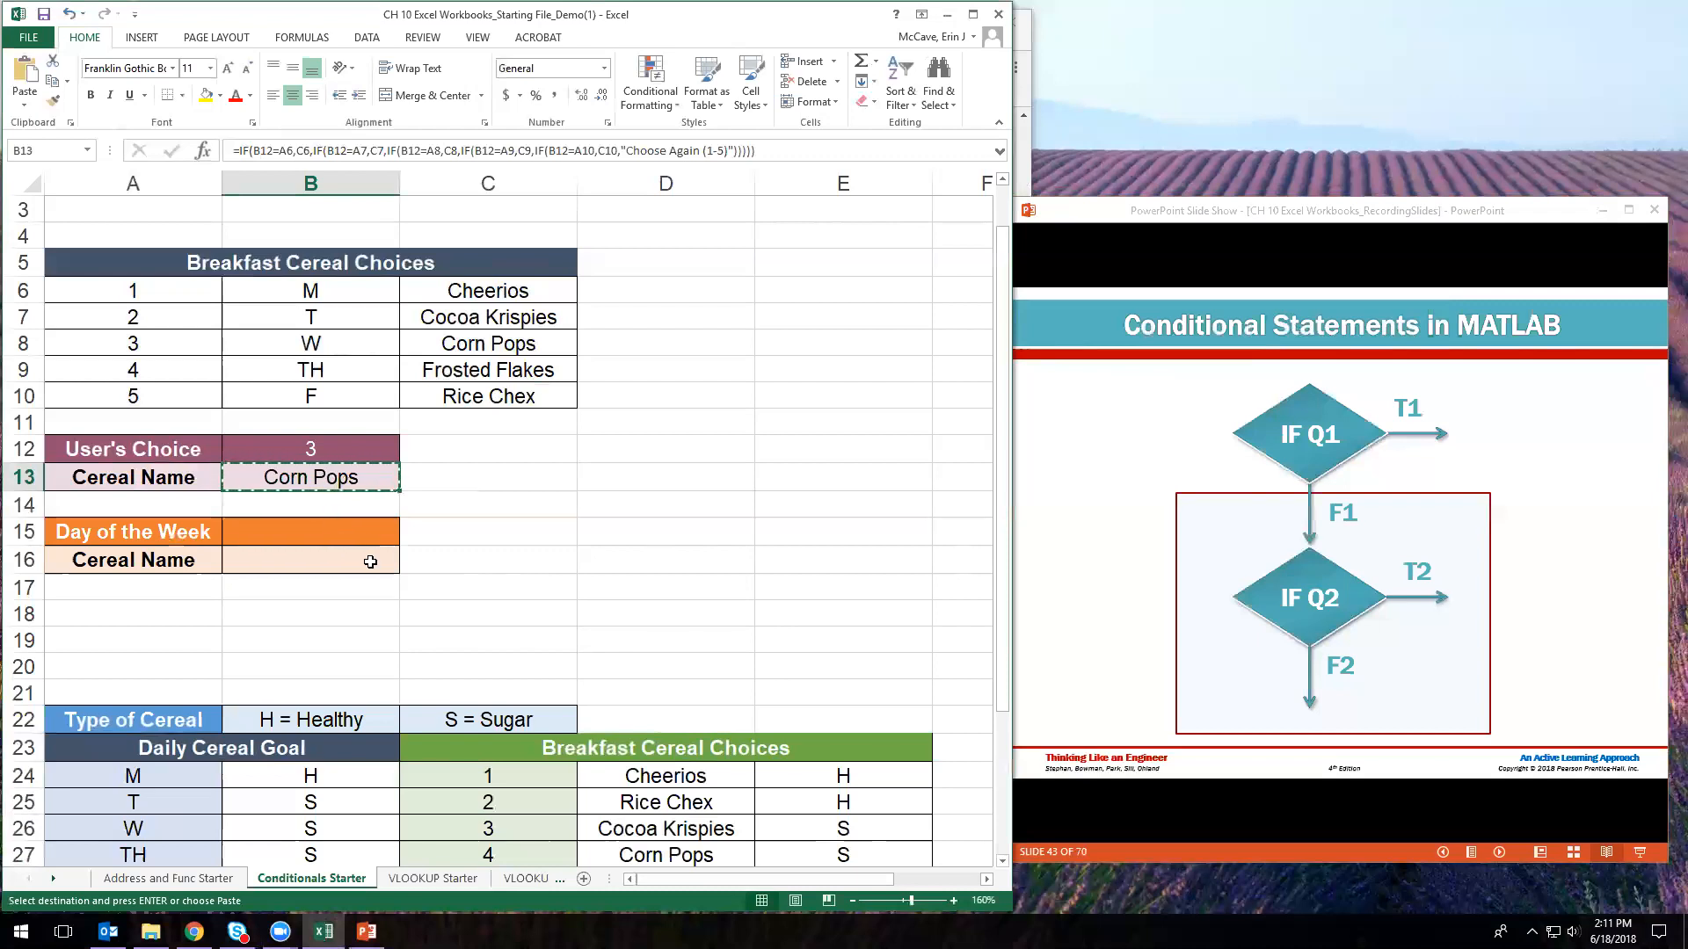
click(327, 558)
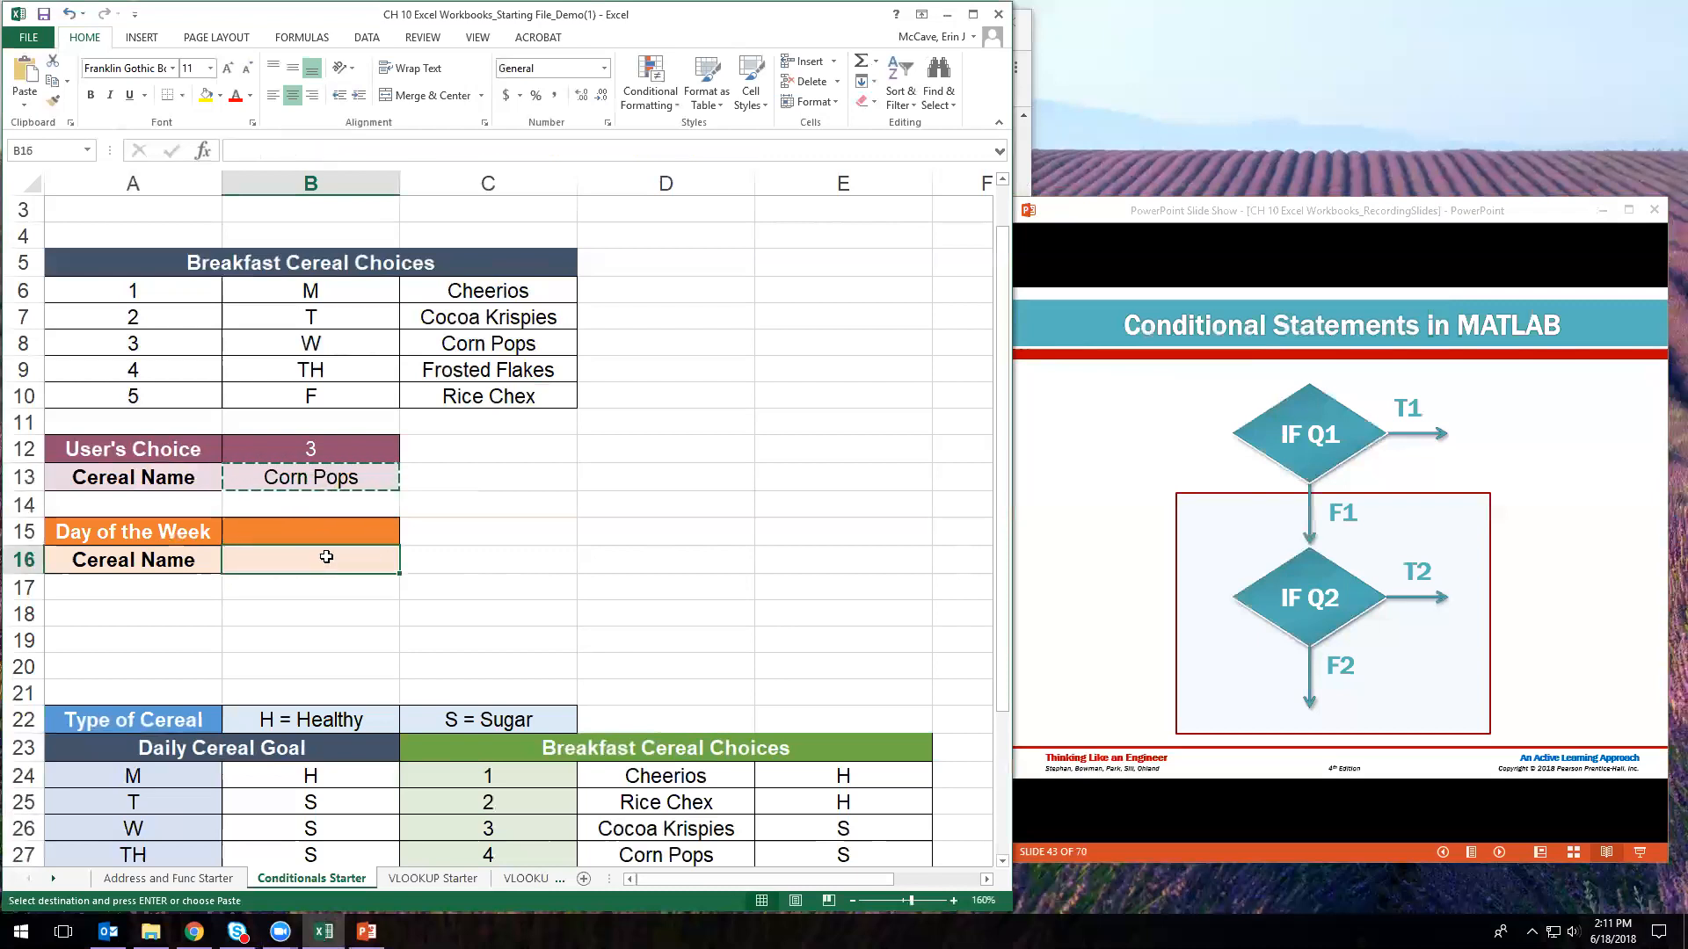
key(ctrl+v)
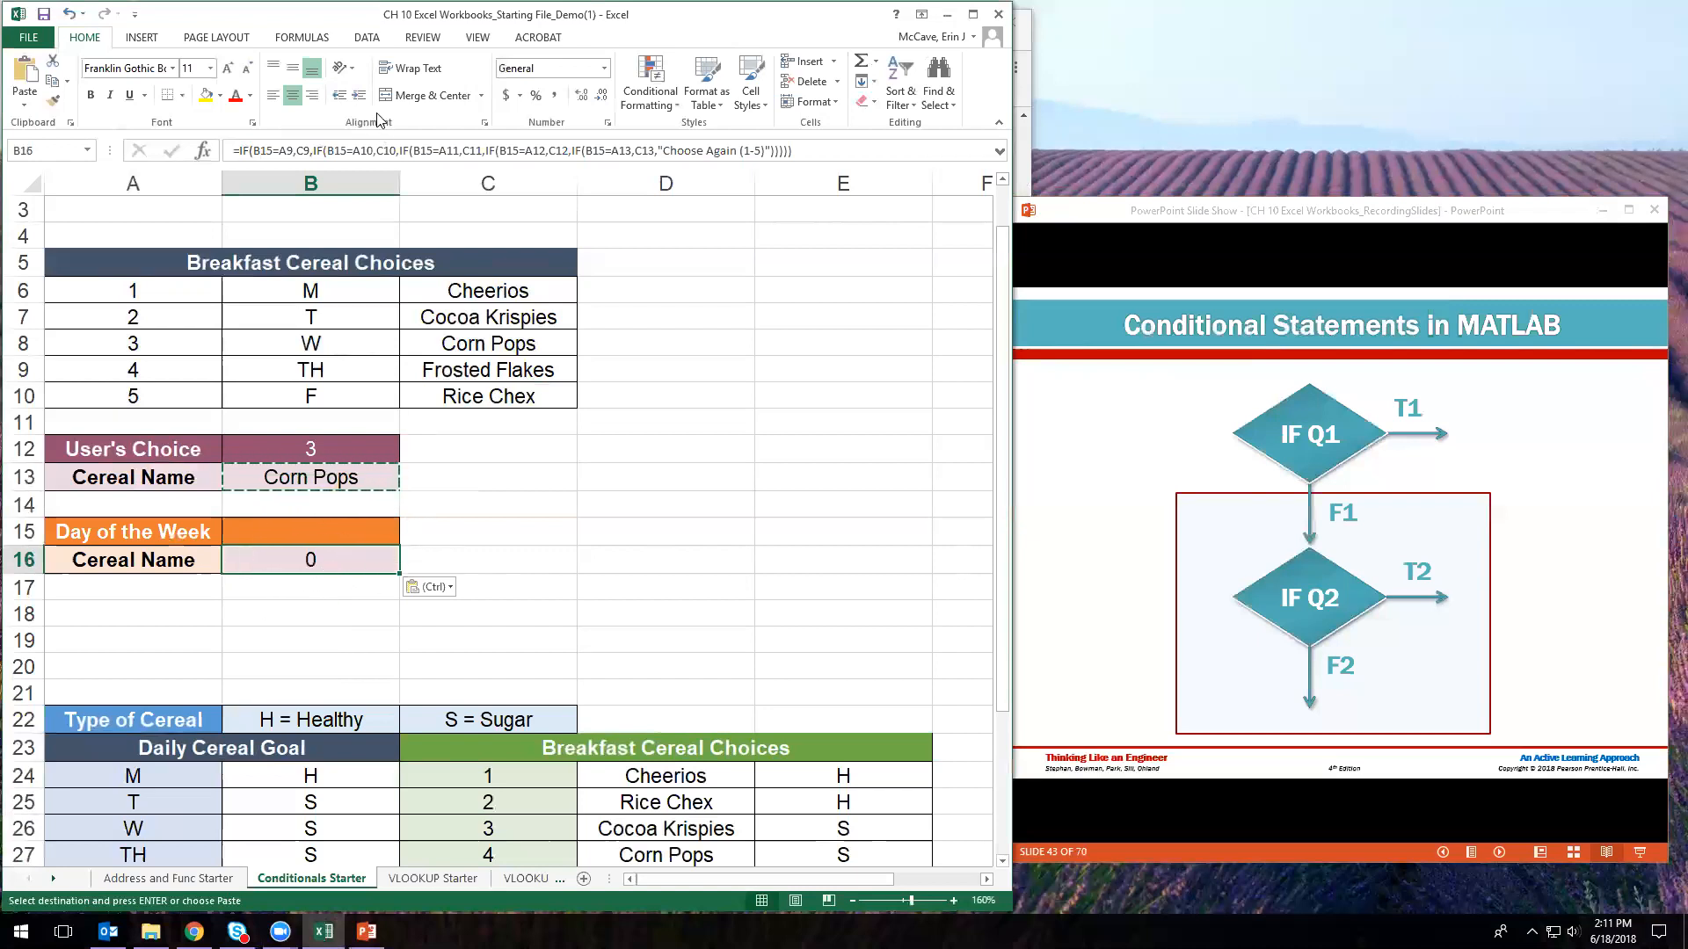
click(379, 150)
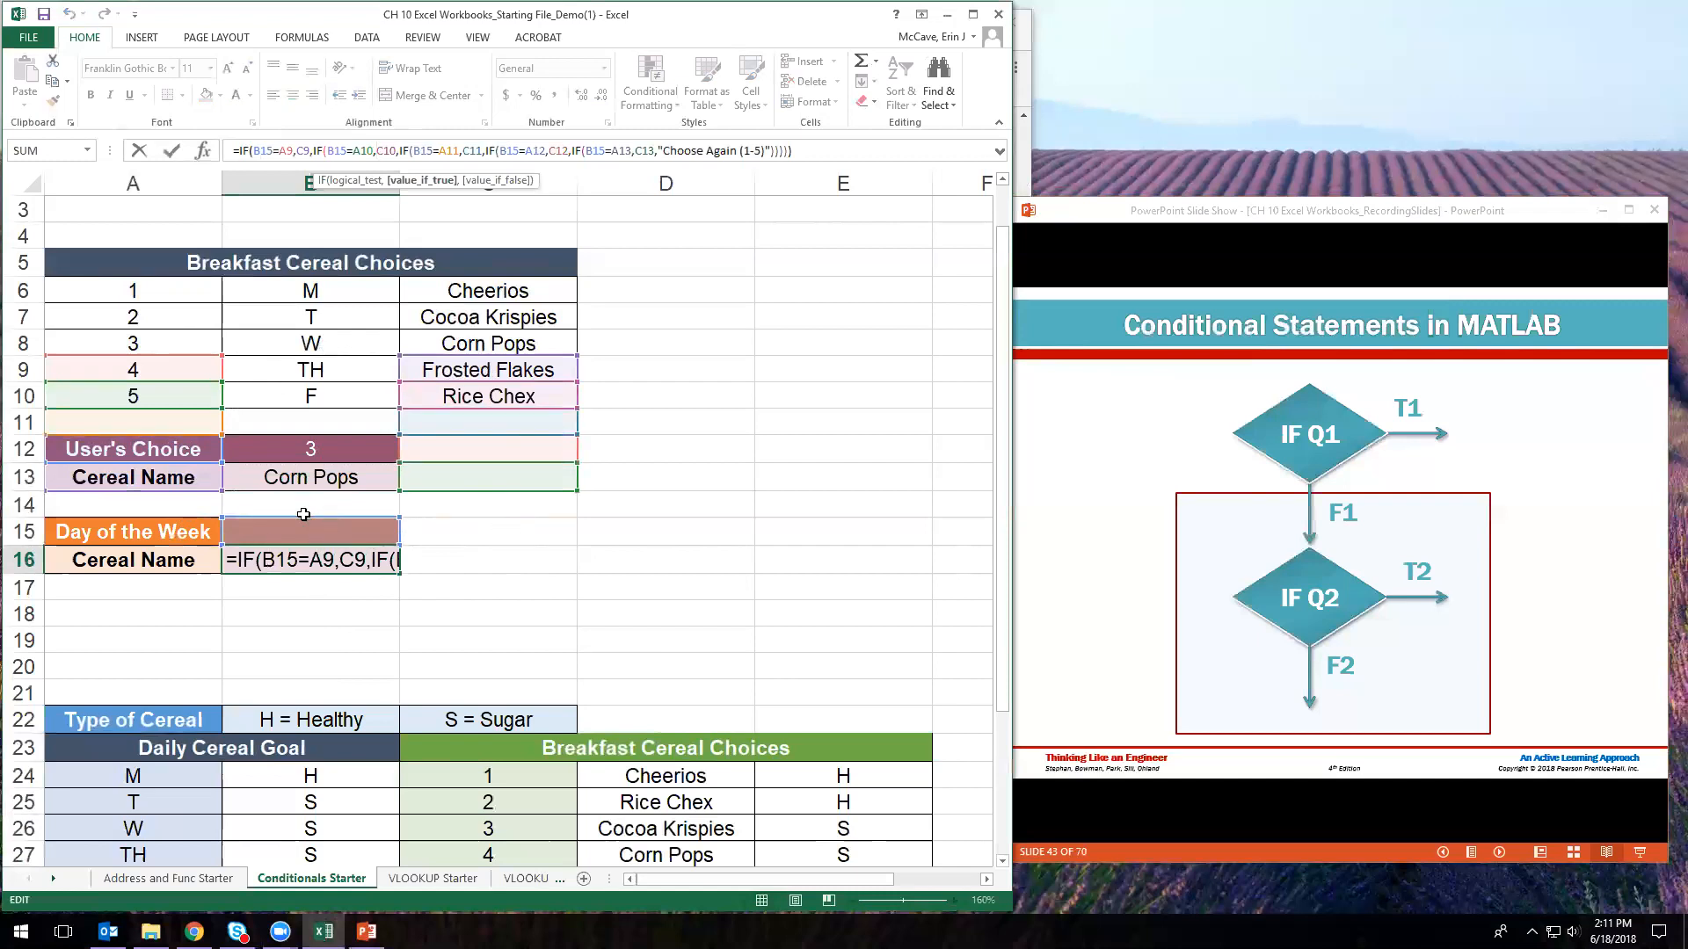
click(284, 563)
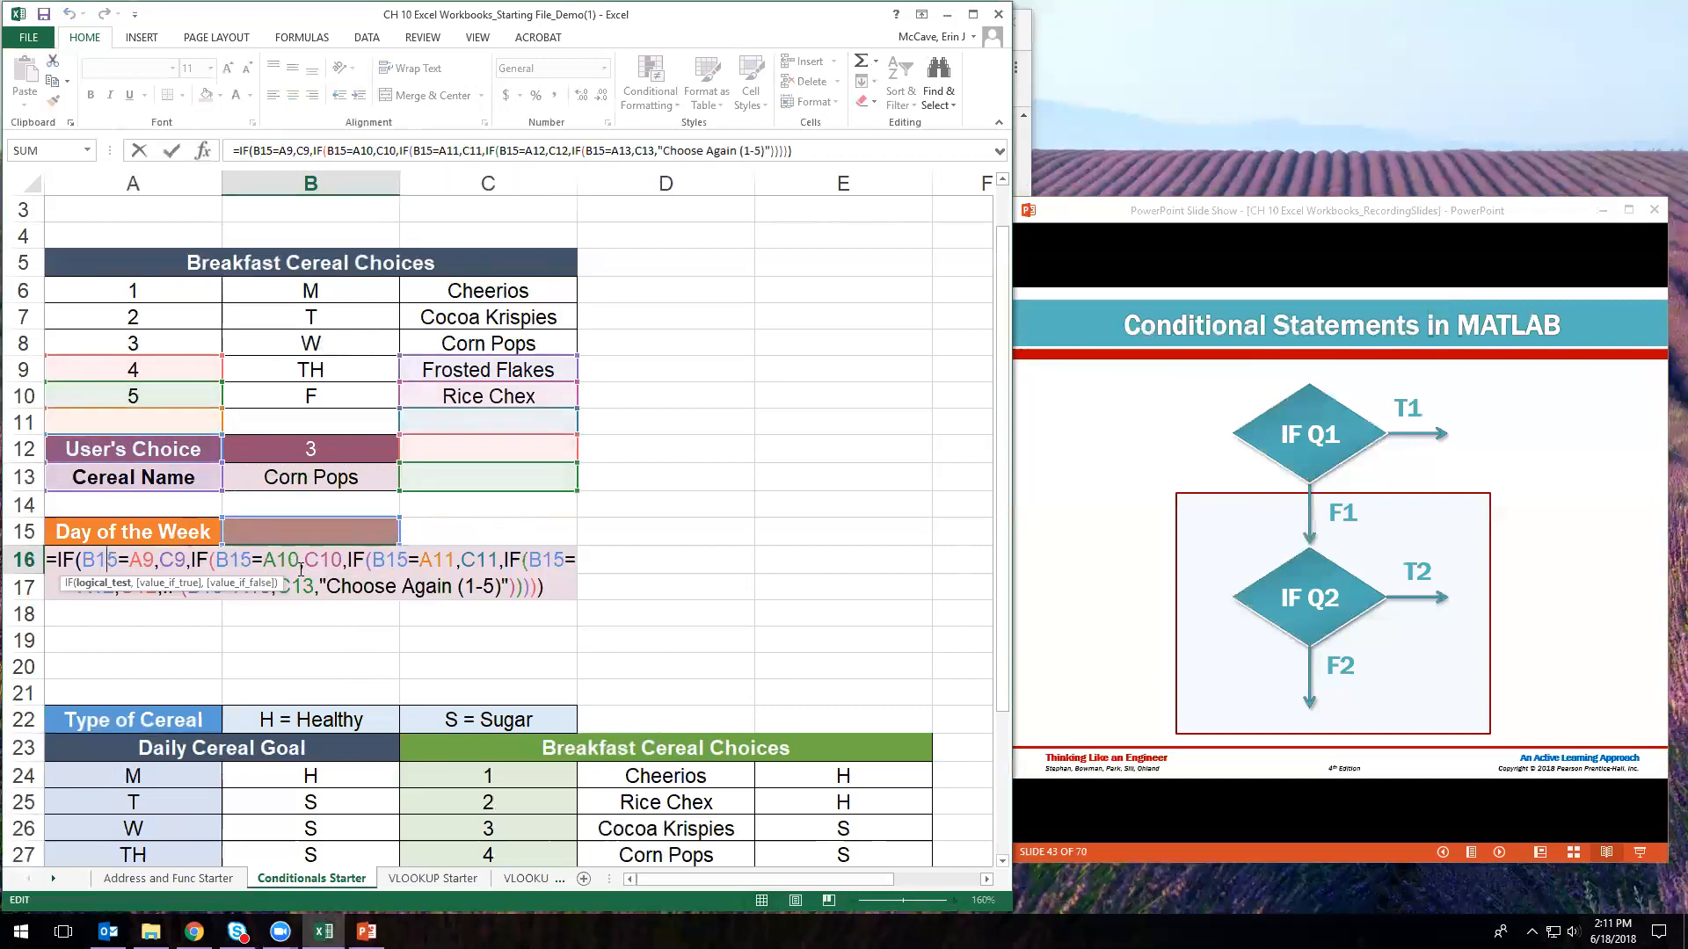
click(153, 561)
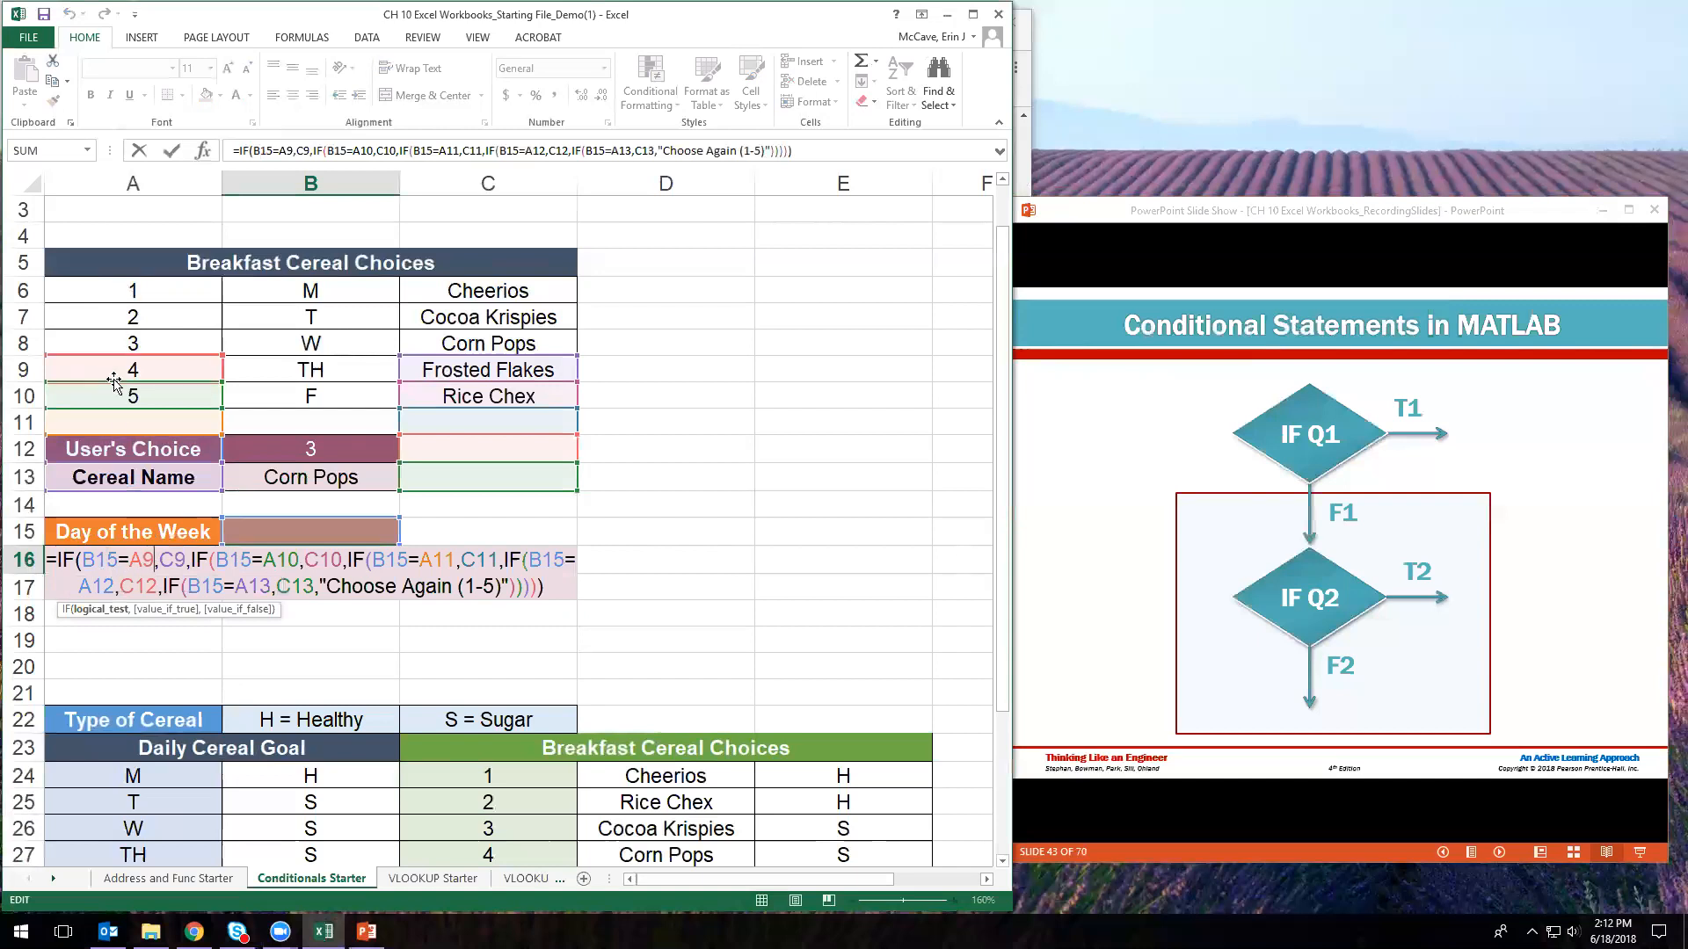
key(Return)
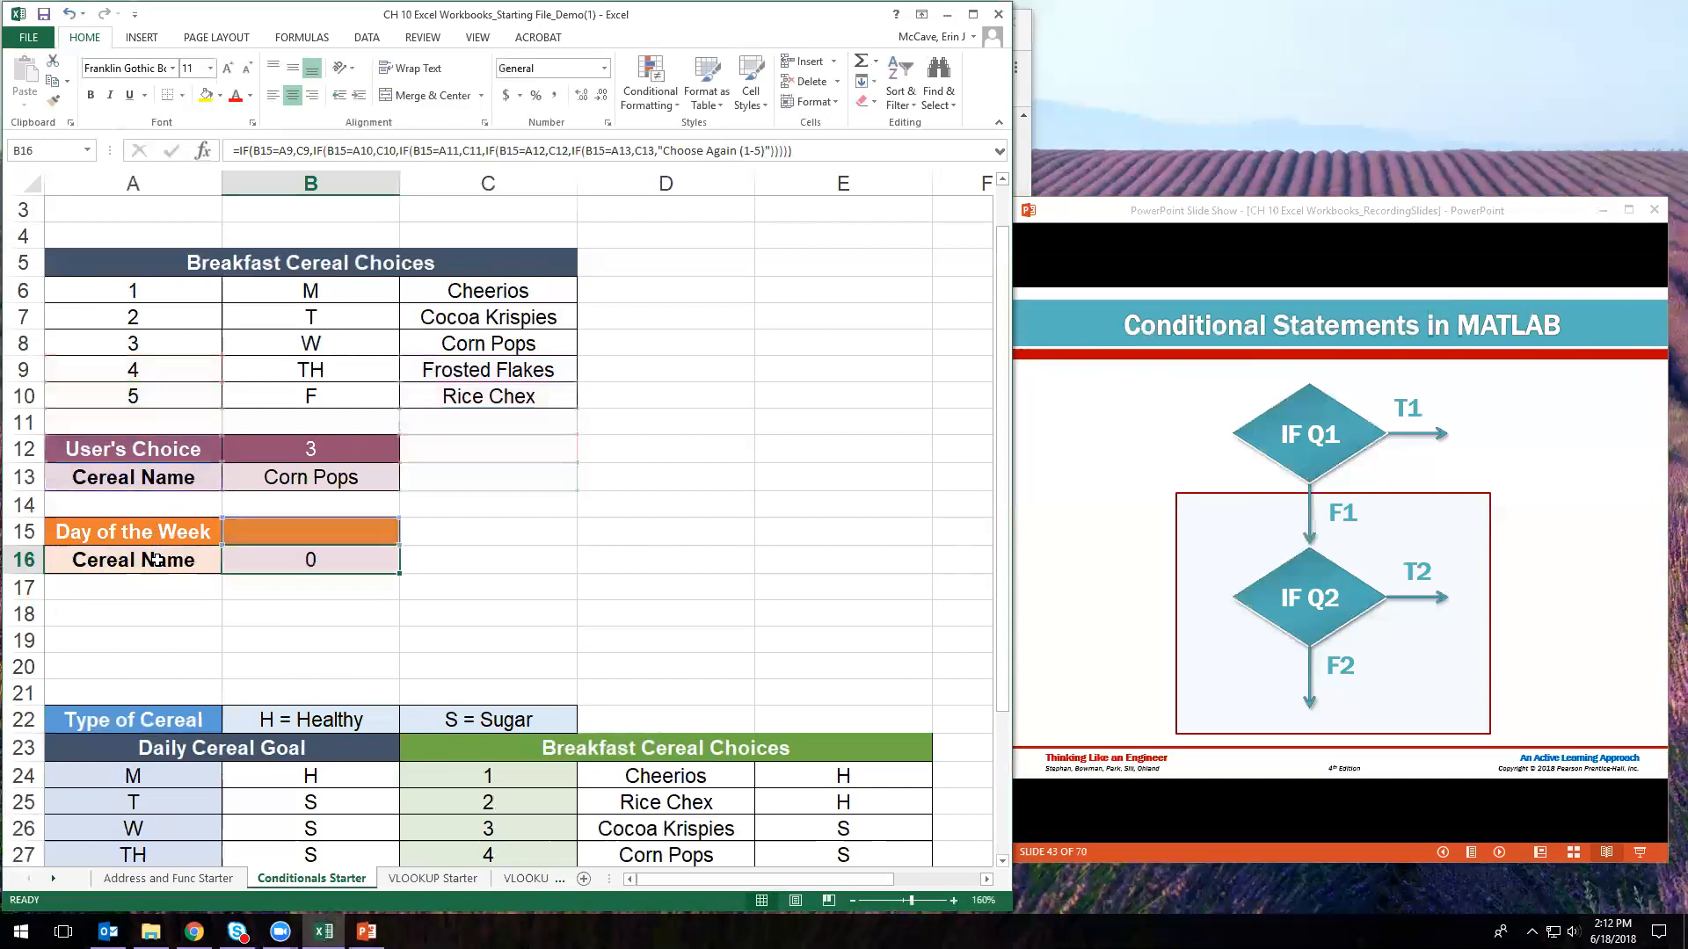
- Lock B13's A6–A10 and C6–C10 references as absolute with F4 and commit
click(309, 489)
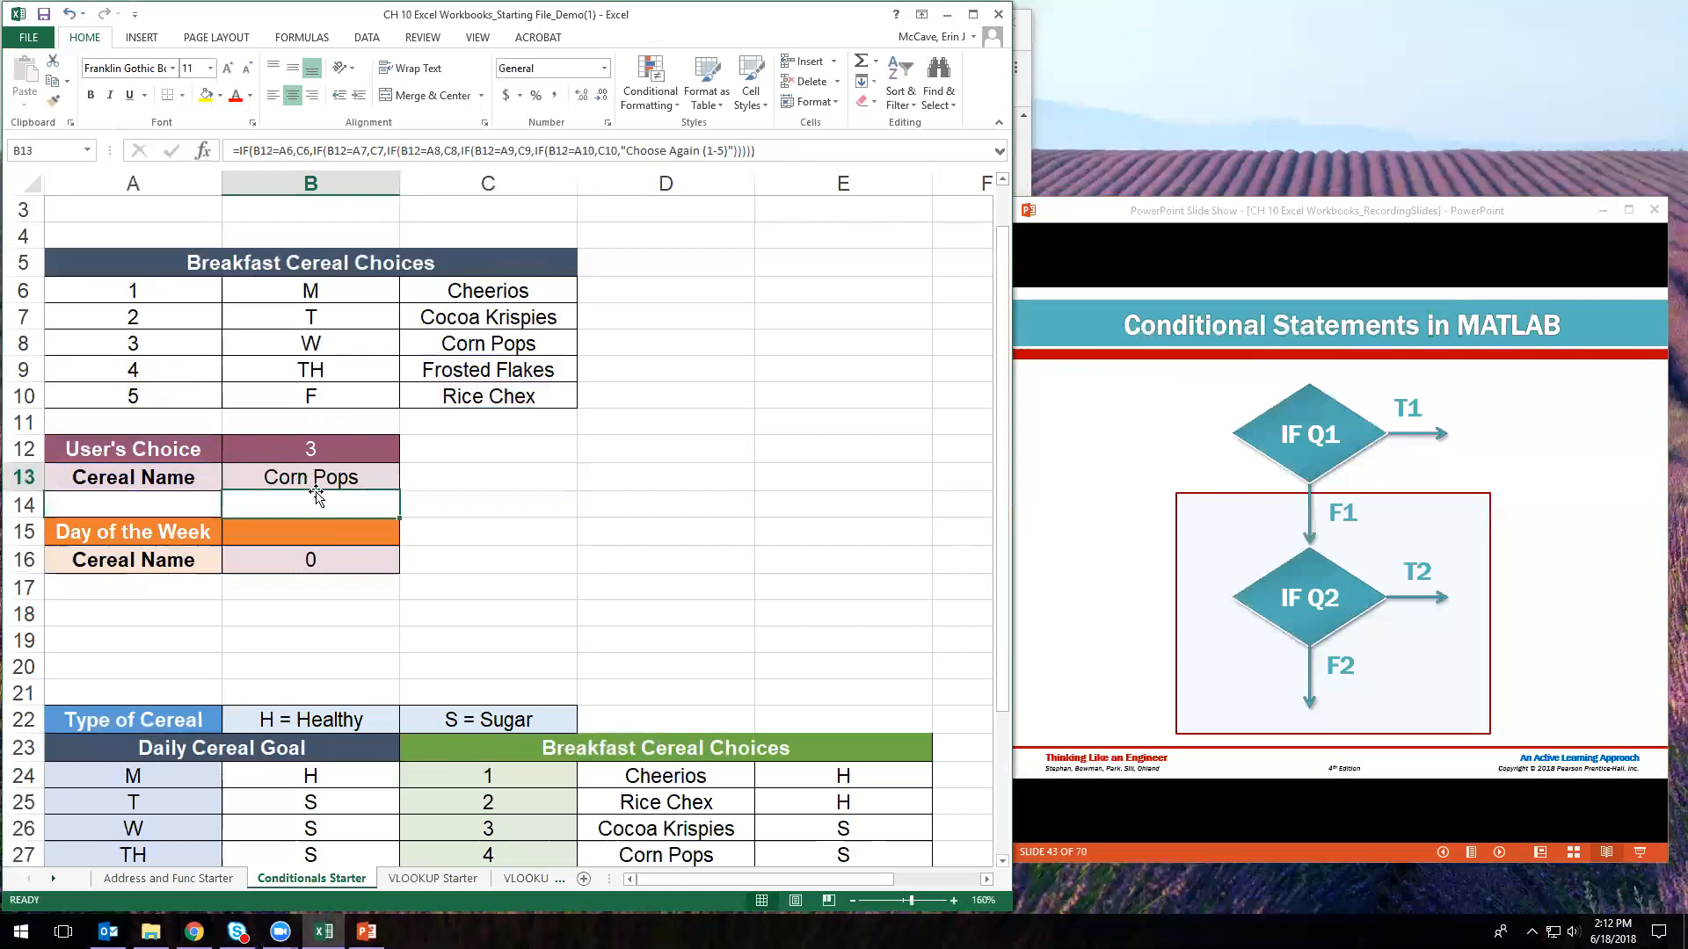
click(290, 150)
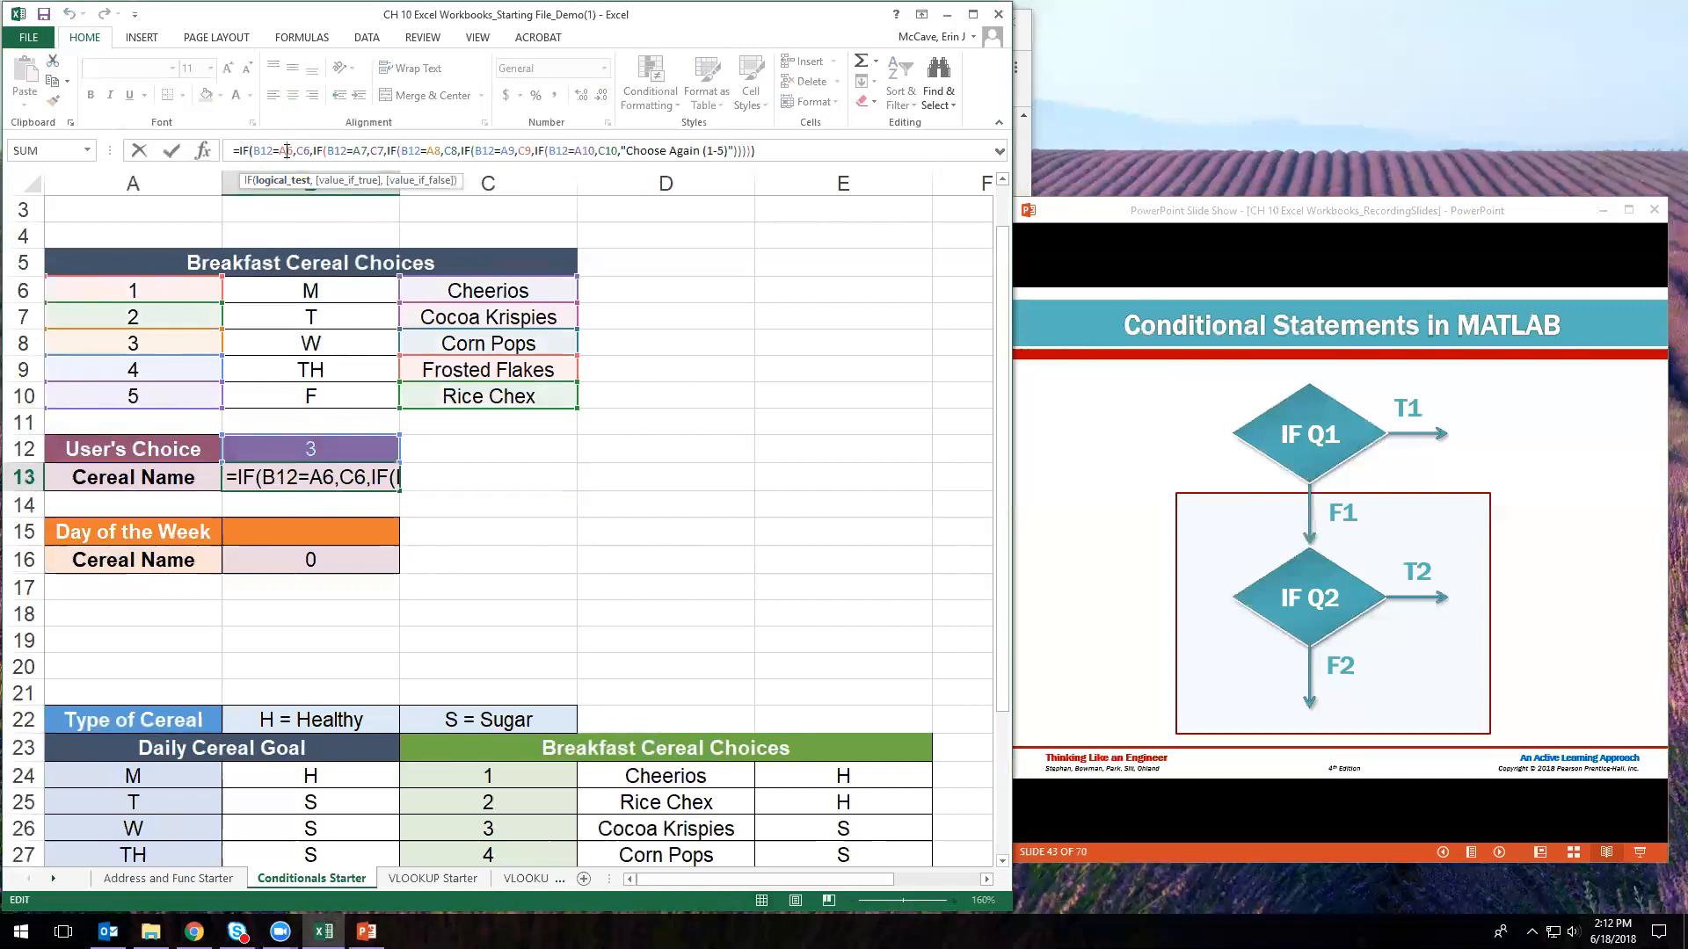
key(F4)
click(315, 151)
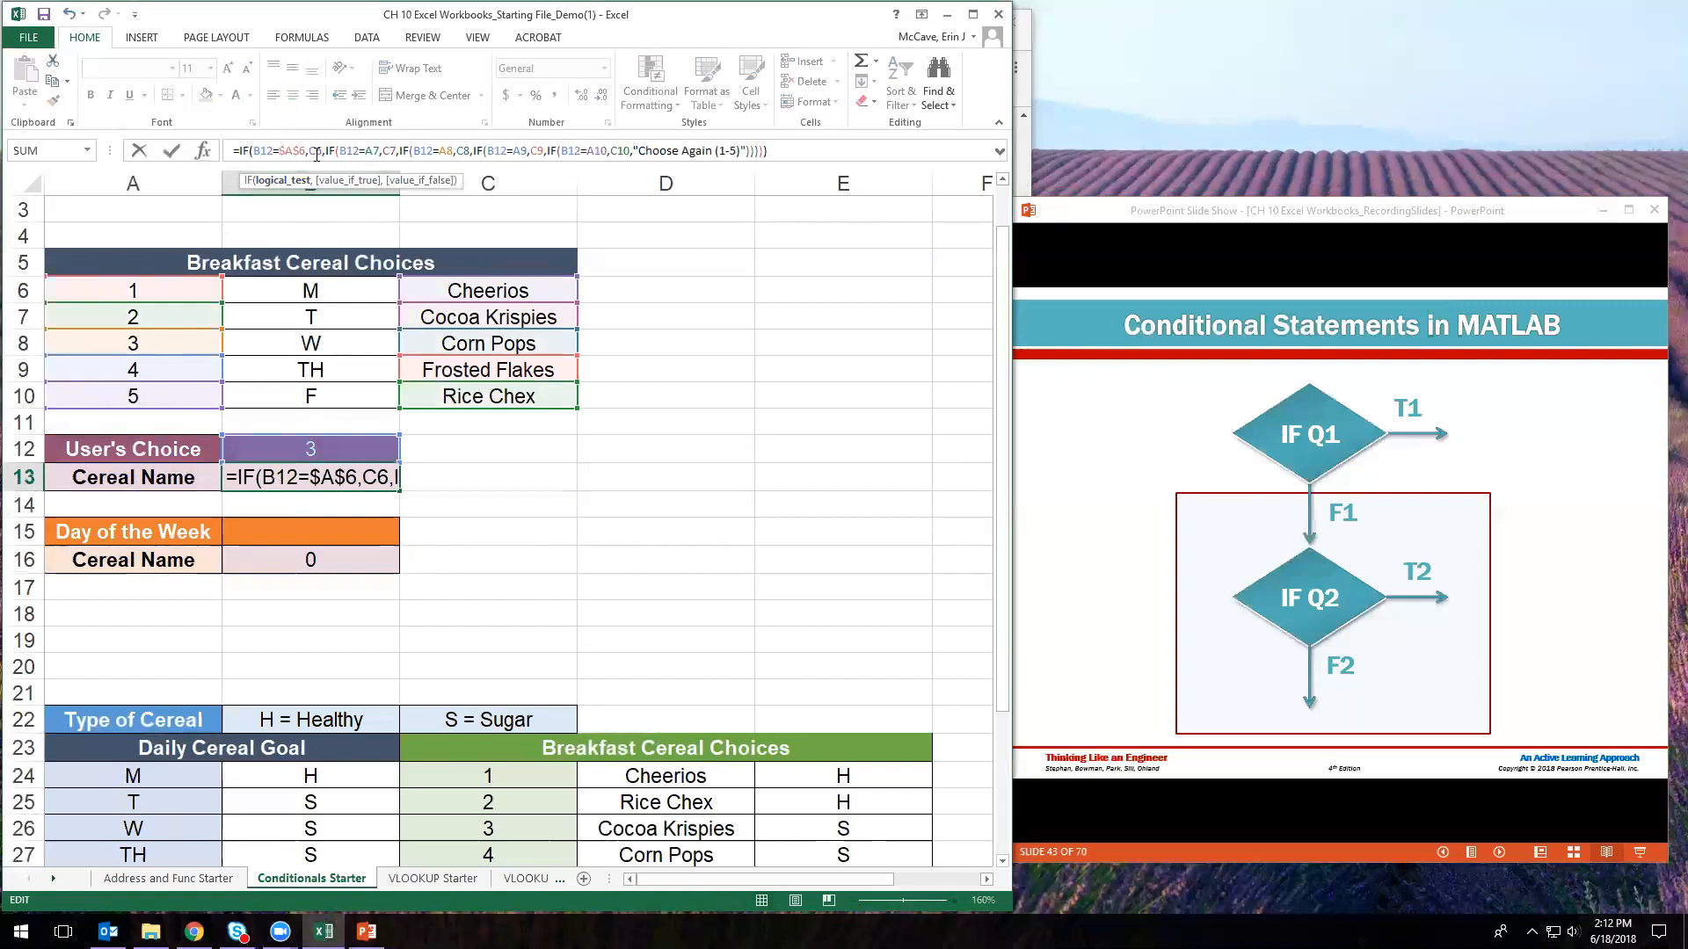
key(F4)
click(392, 150)
key(F4)
click(415, 150)
key(F4)
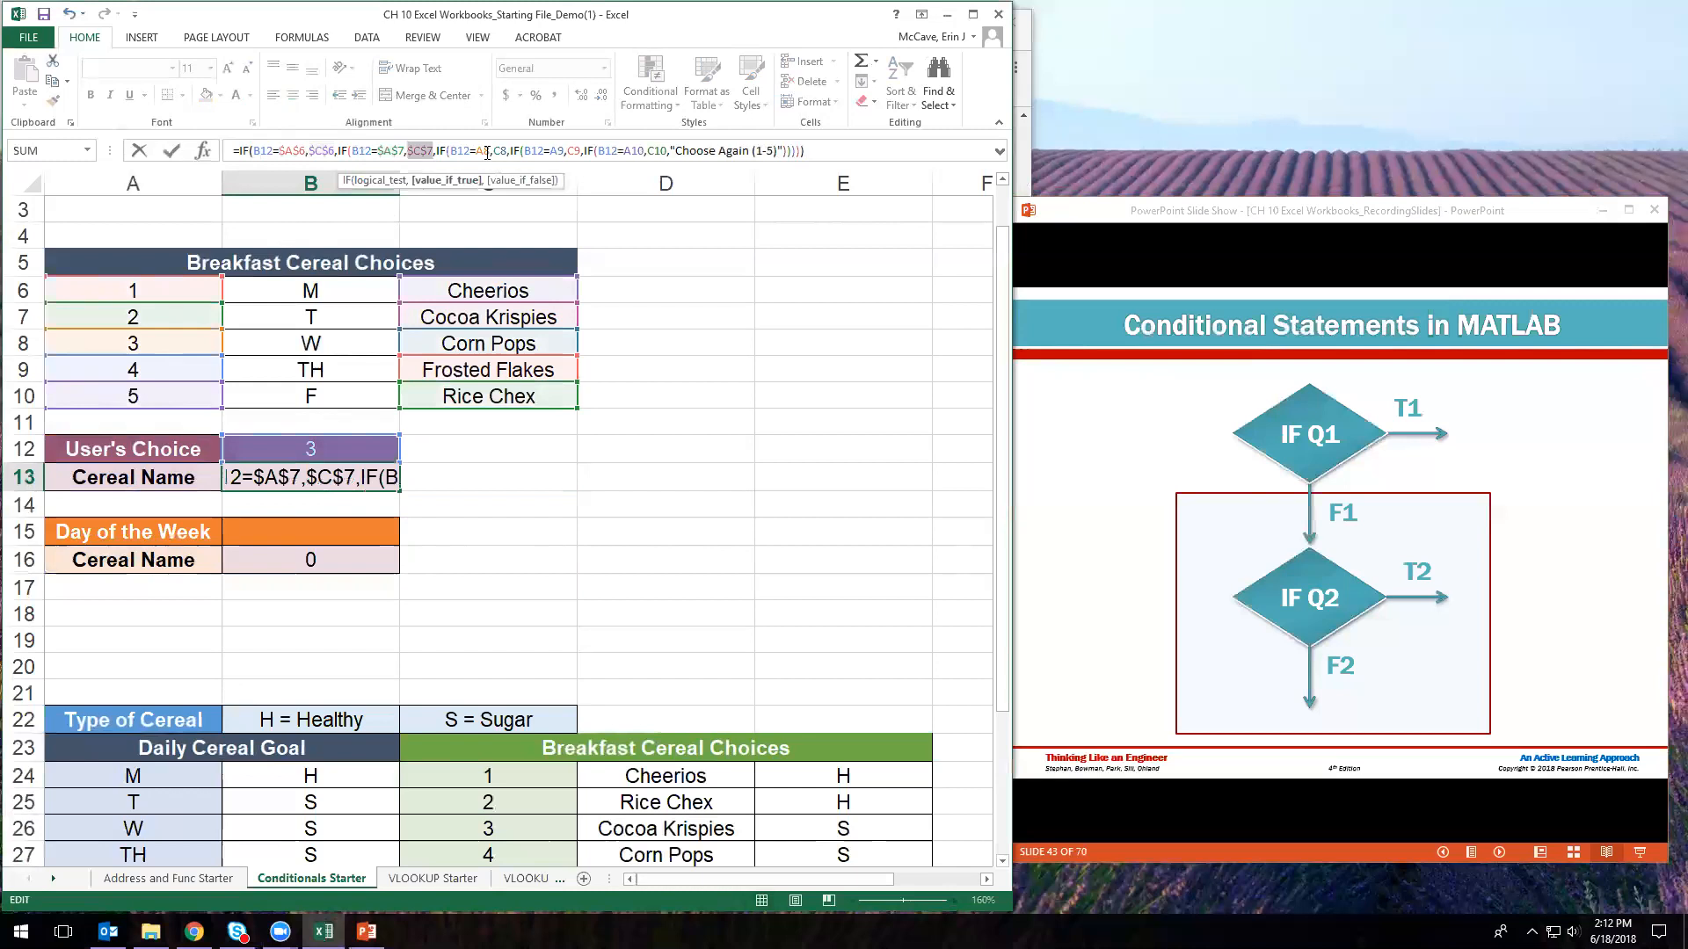
click(487, 151)
key(F4)
click(512, 150)
key(F4)
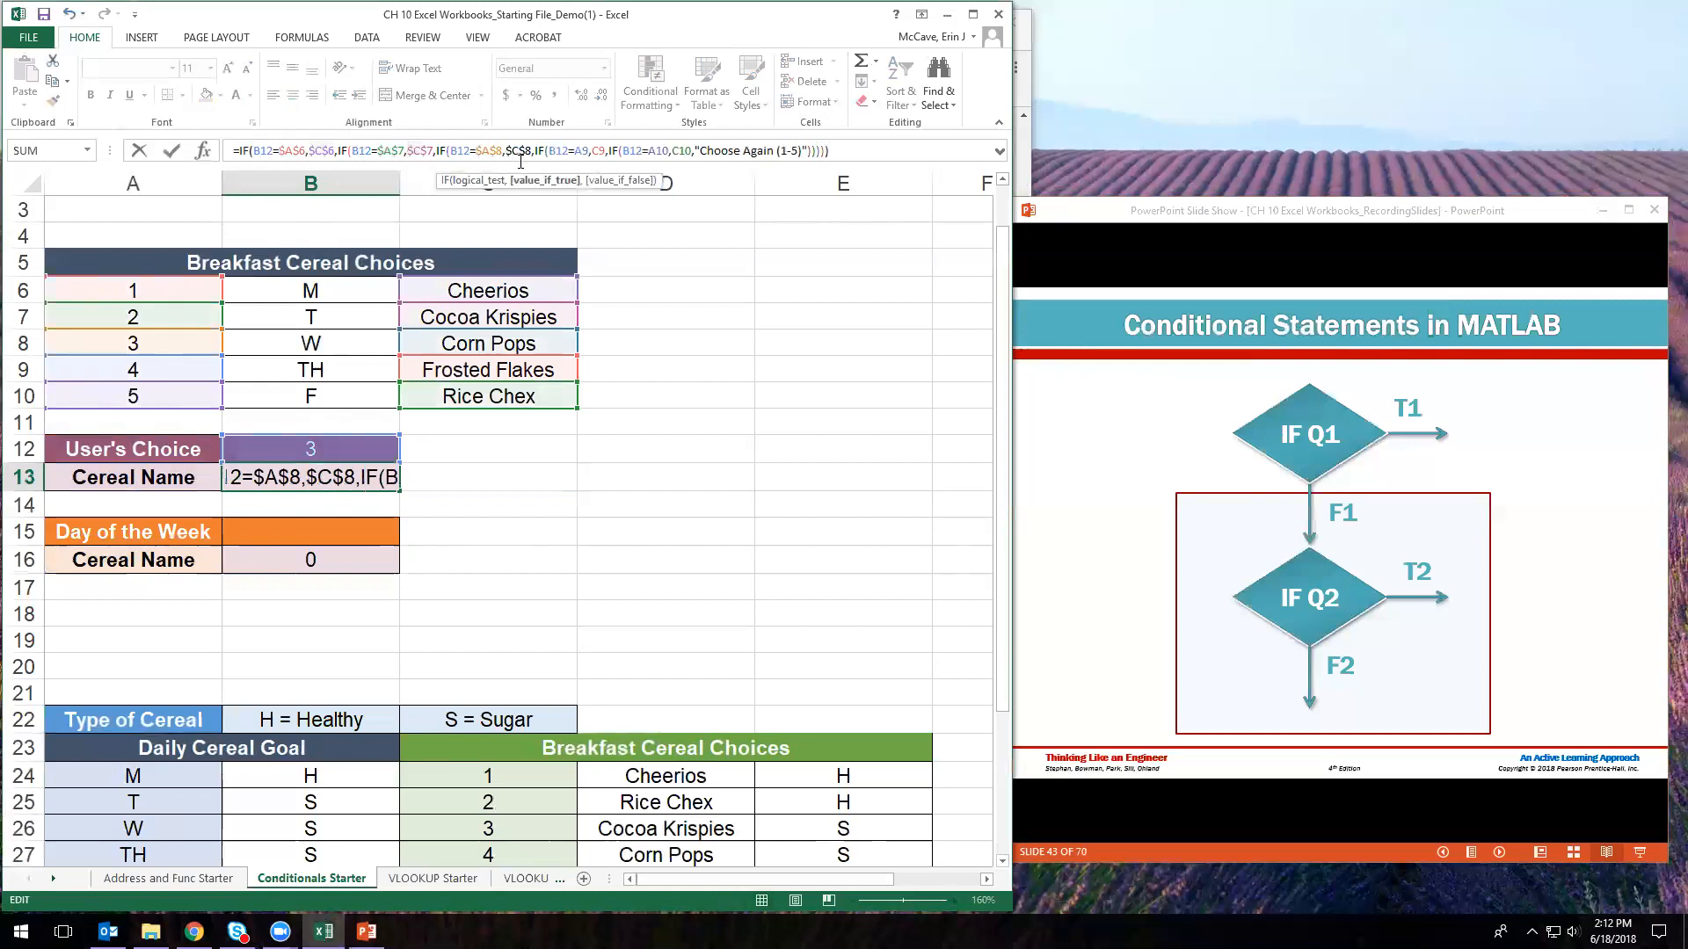
click(583, 151)
key(F4)
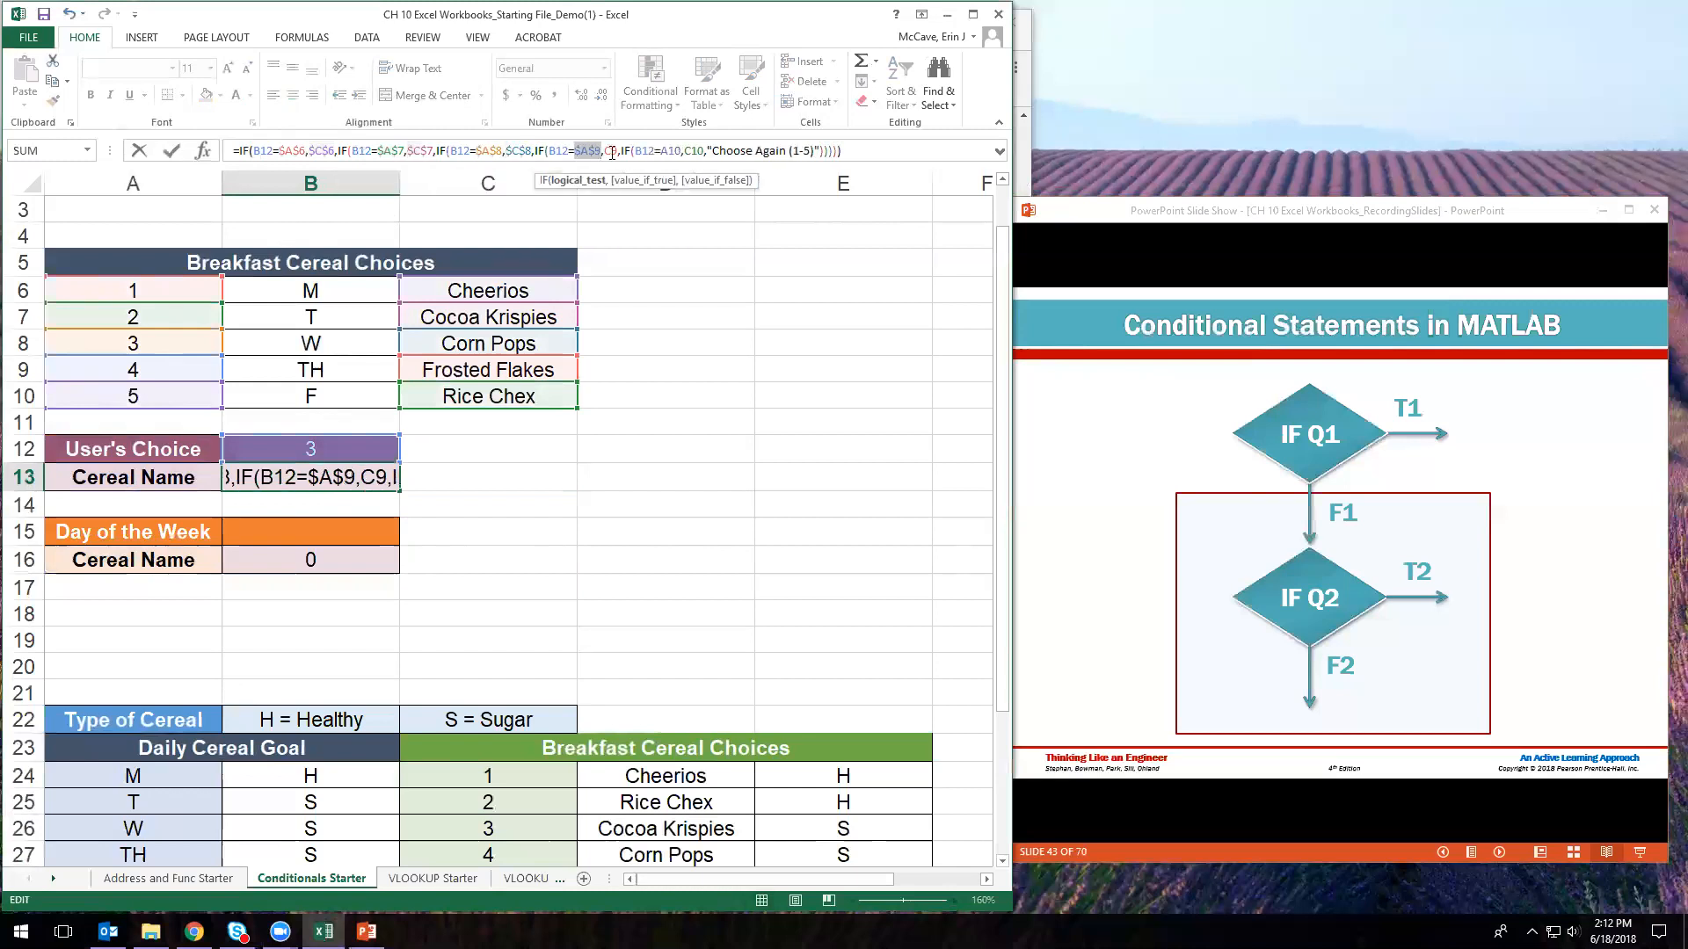
click(611, 151)
key(F4)
click(686, 151)
key(F4)
click(726, 150)
key(F4)
key(Return)
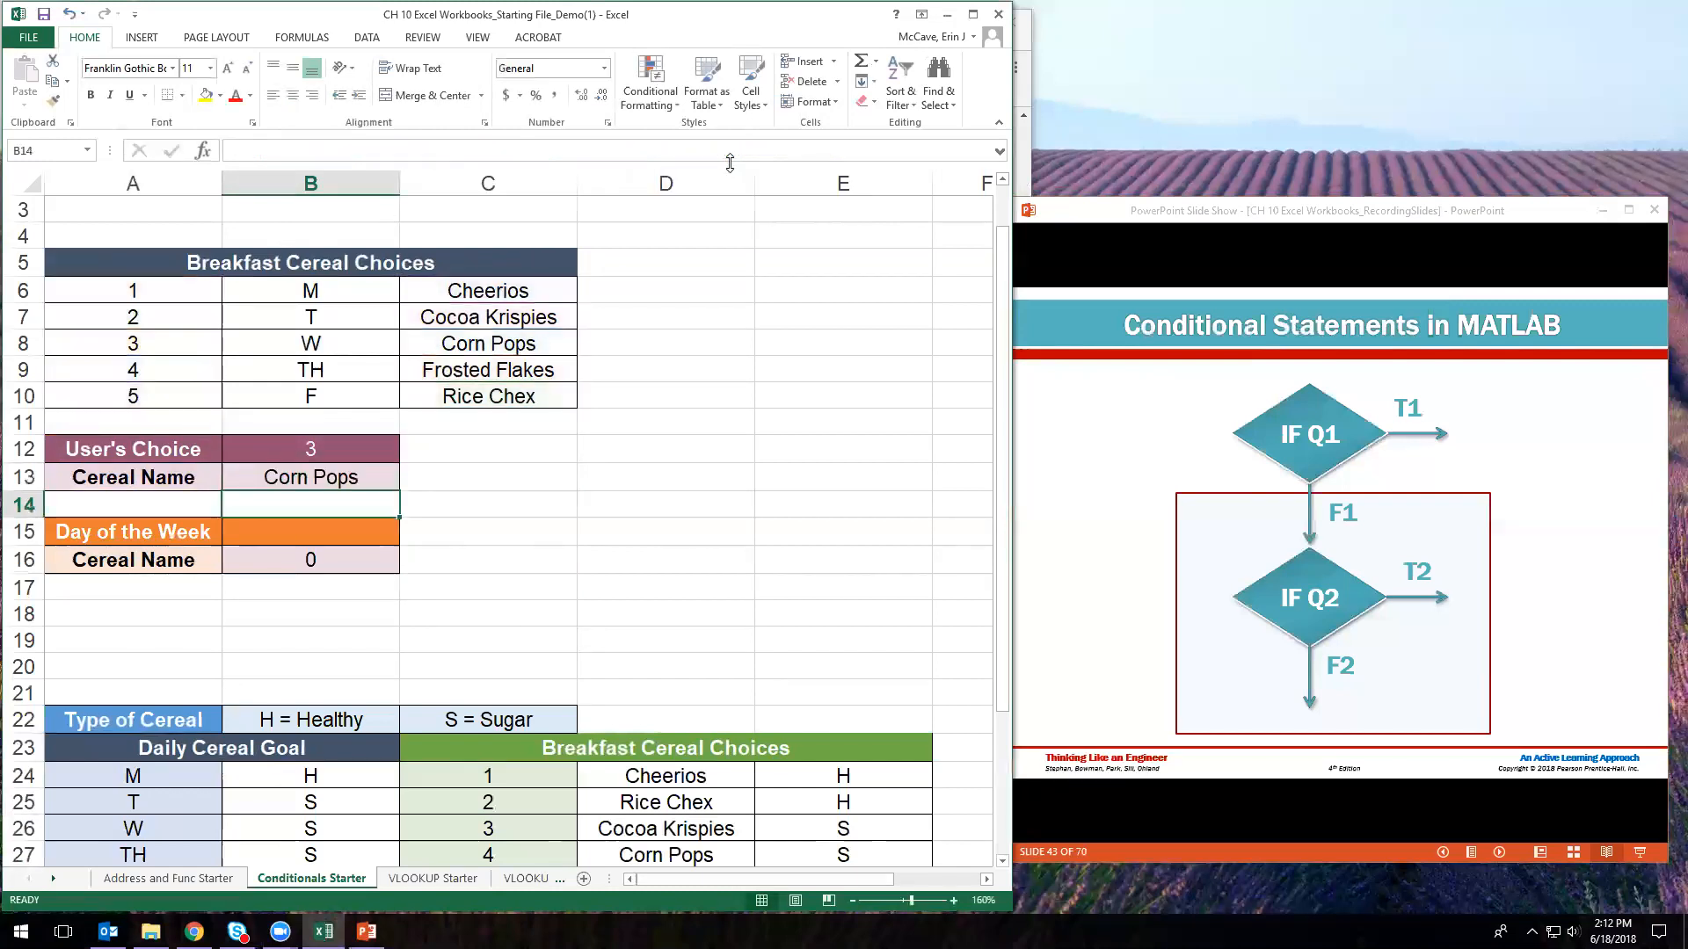
- Review B13's absolute-reference formula and copy it for pasting into B16
click(339, 481)
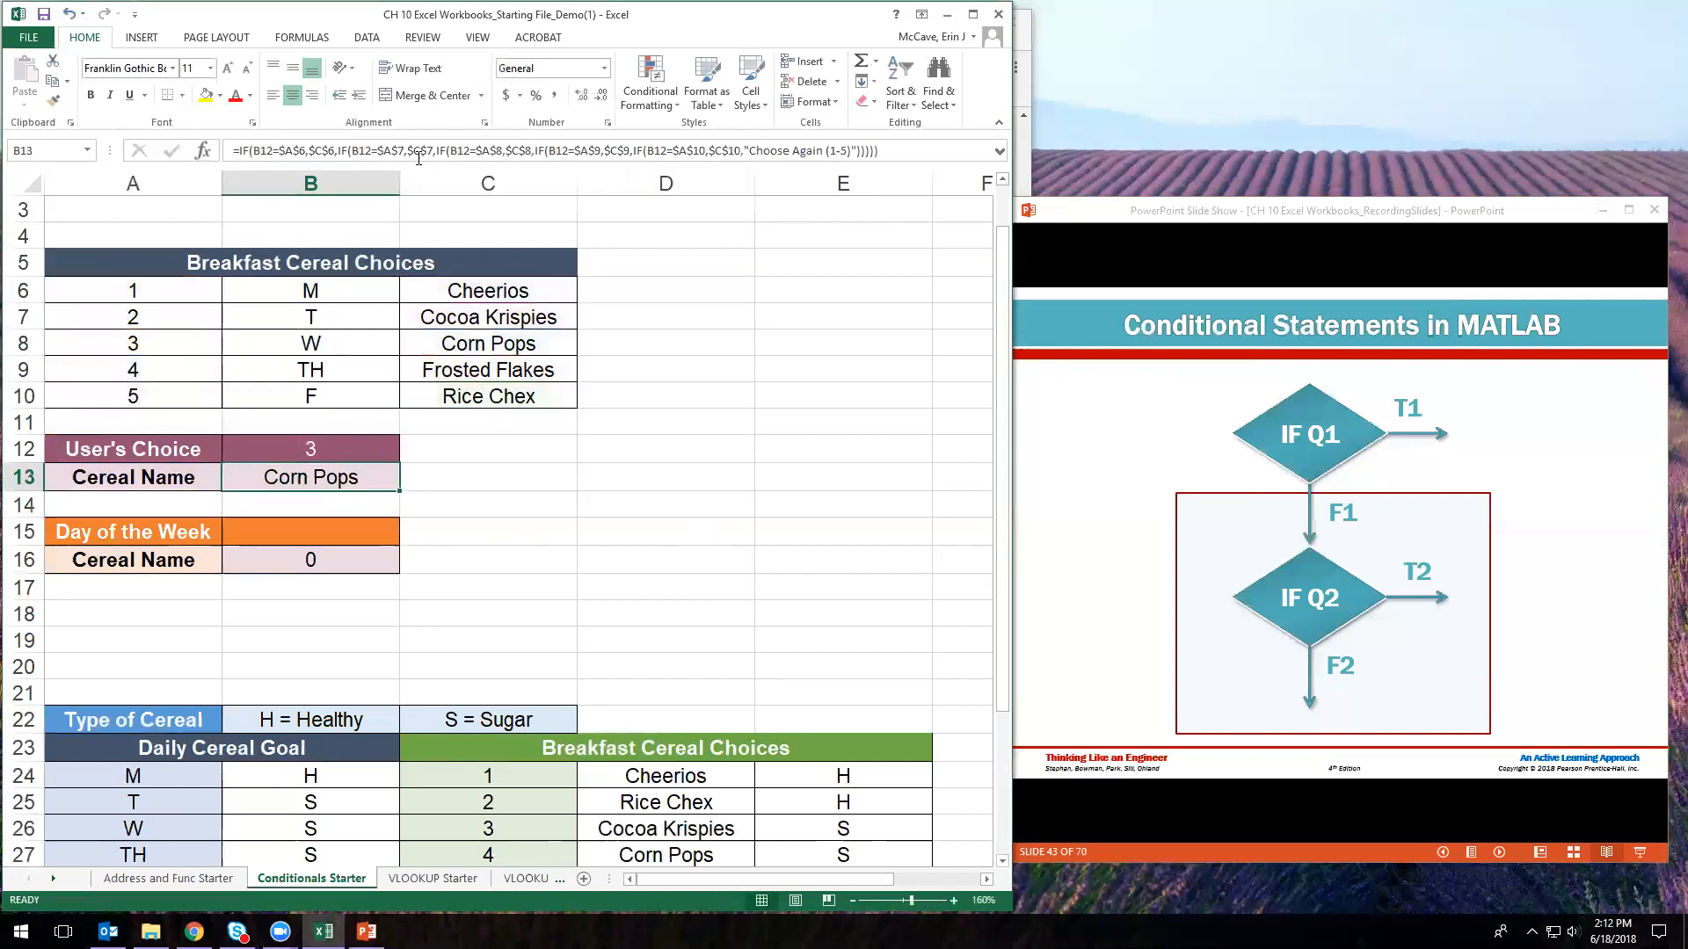
click(273, 151)
click(331, 478)
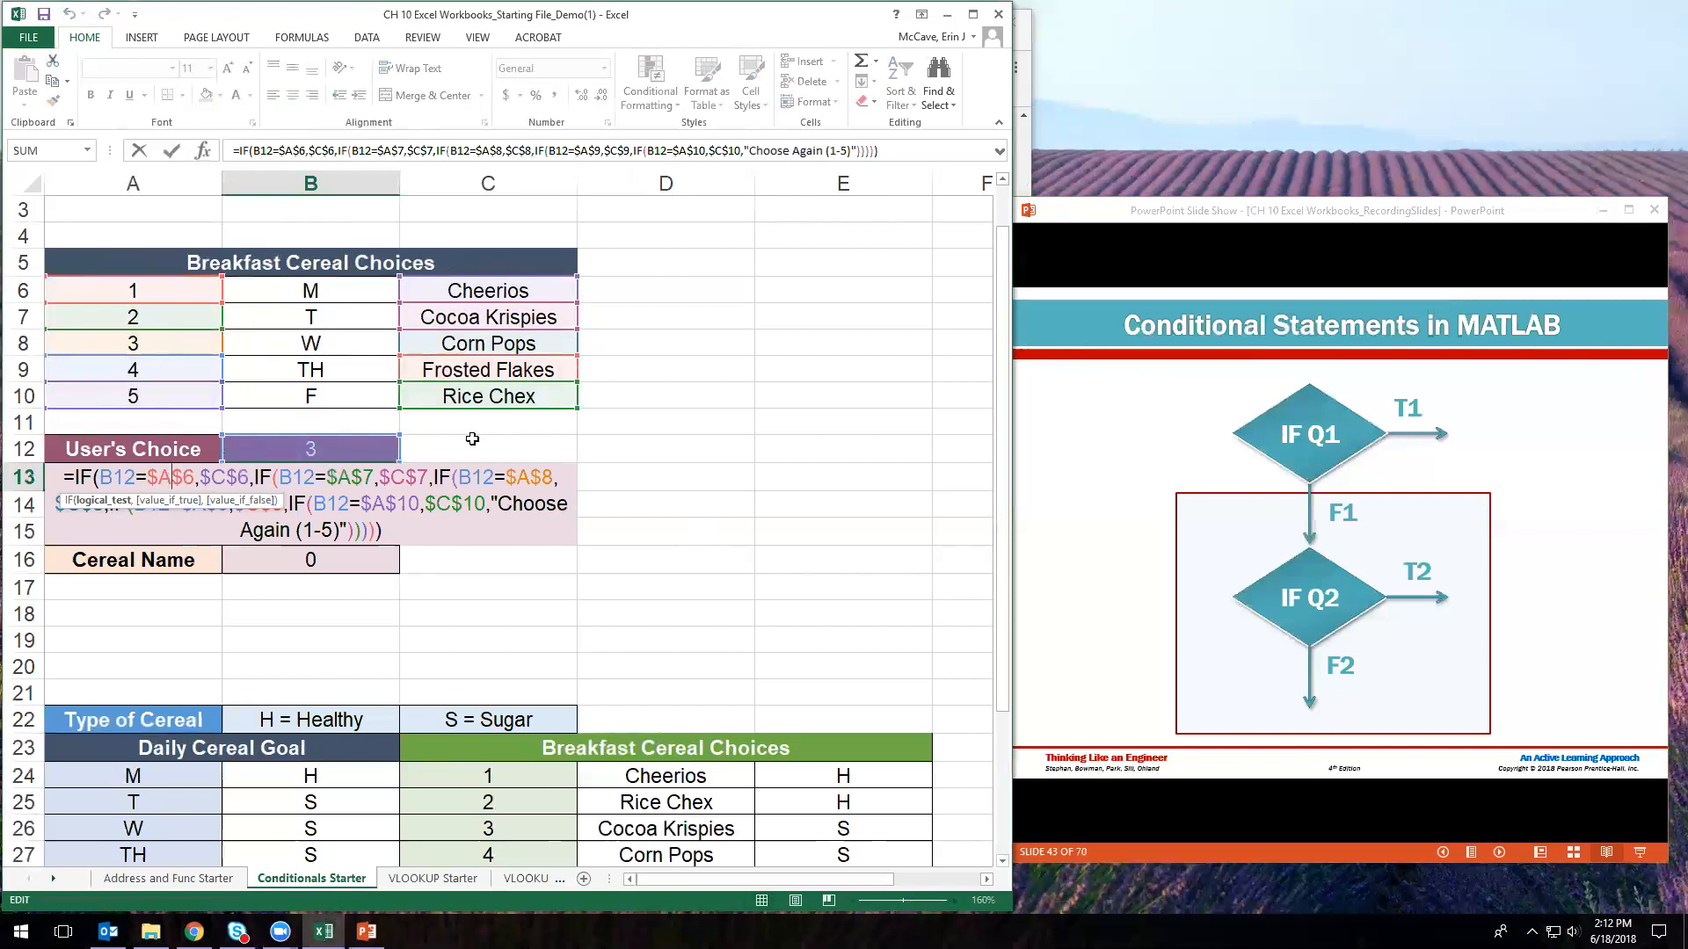
click(399, 528)
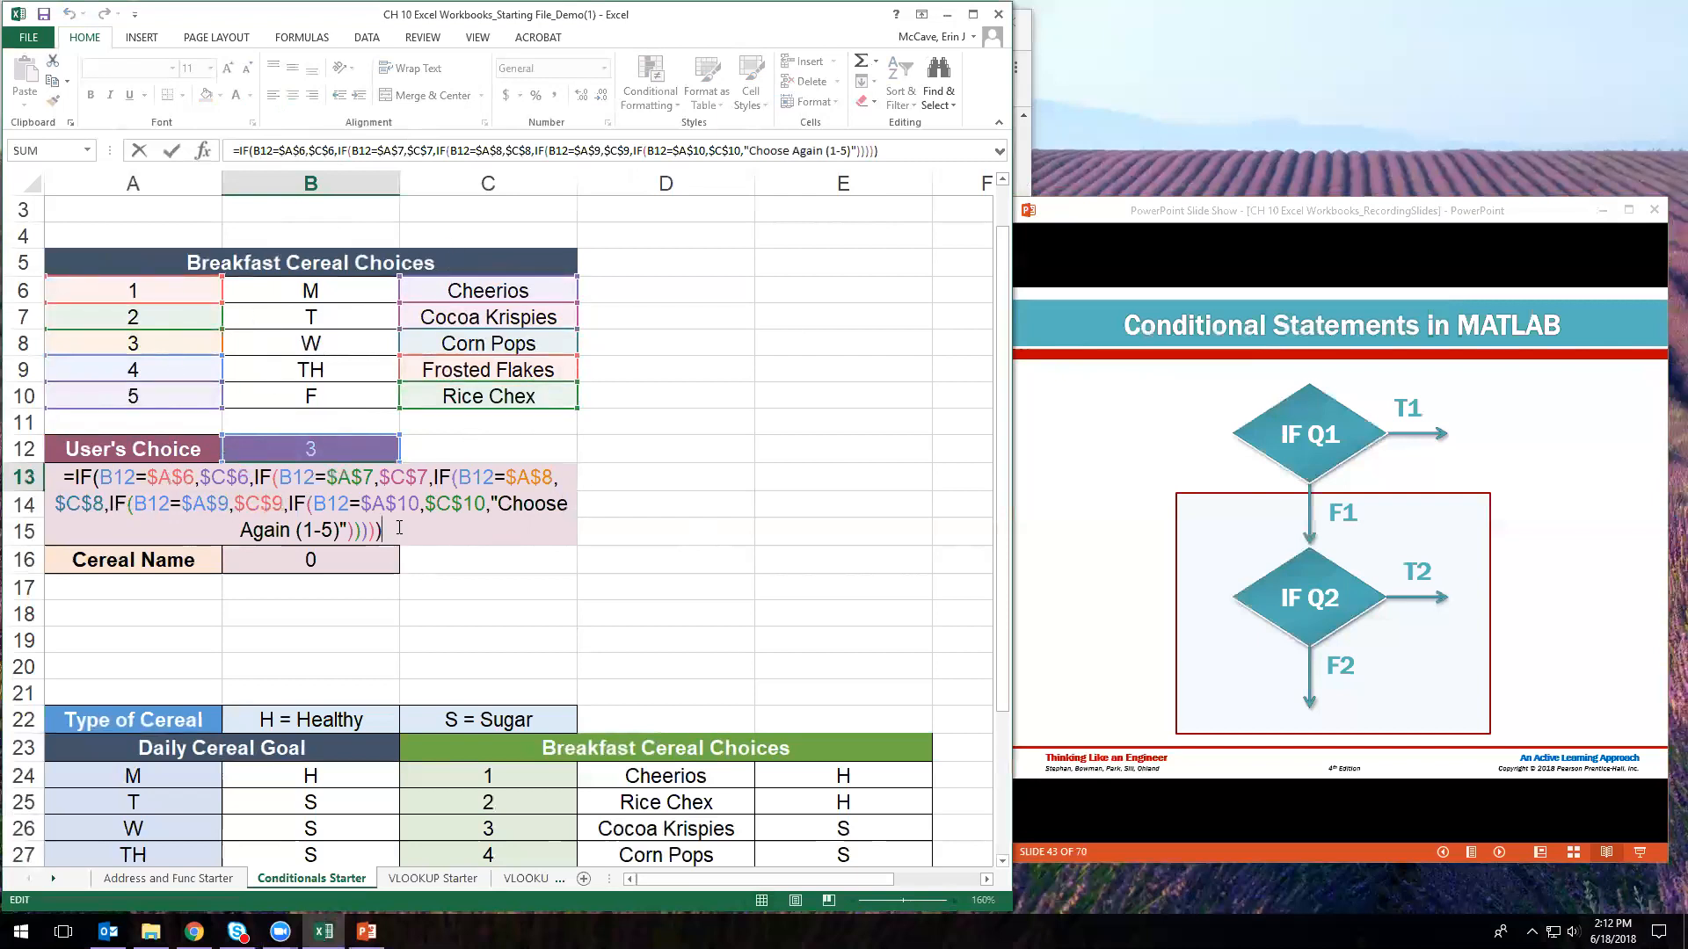
key(ctrl+Return)
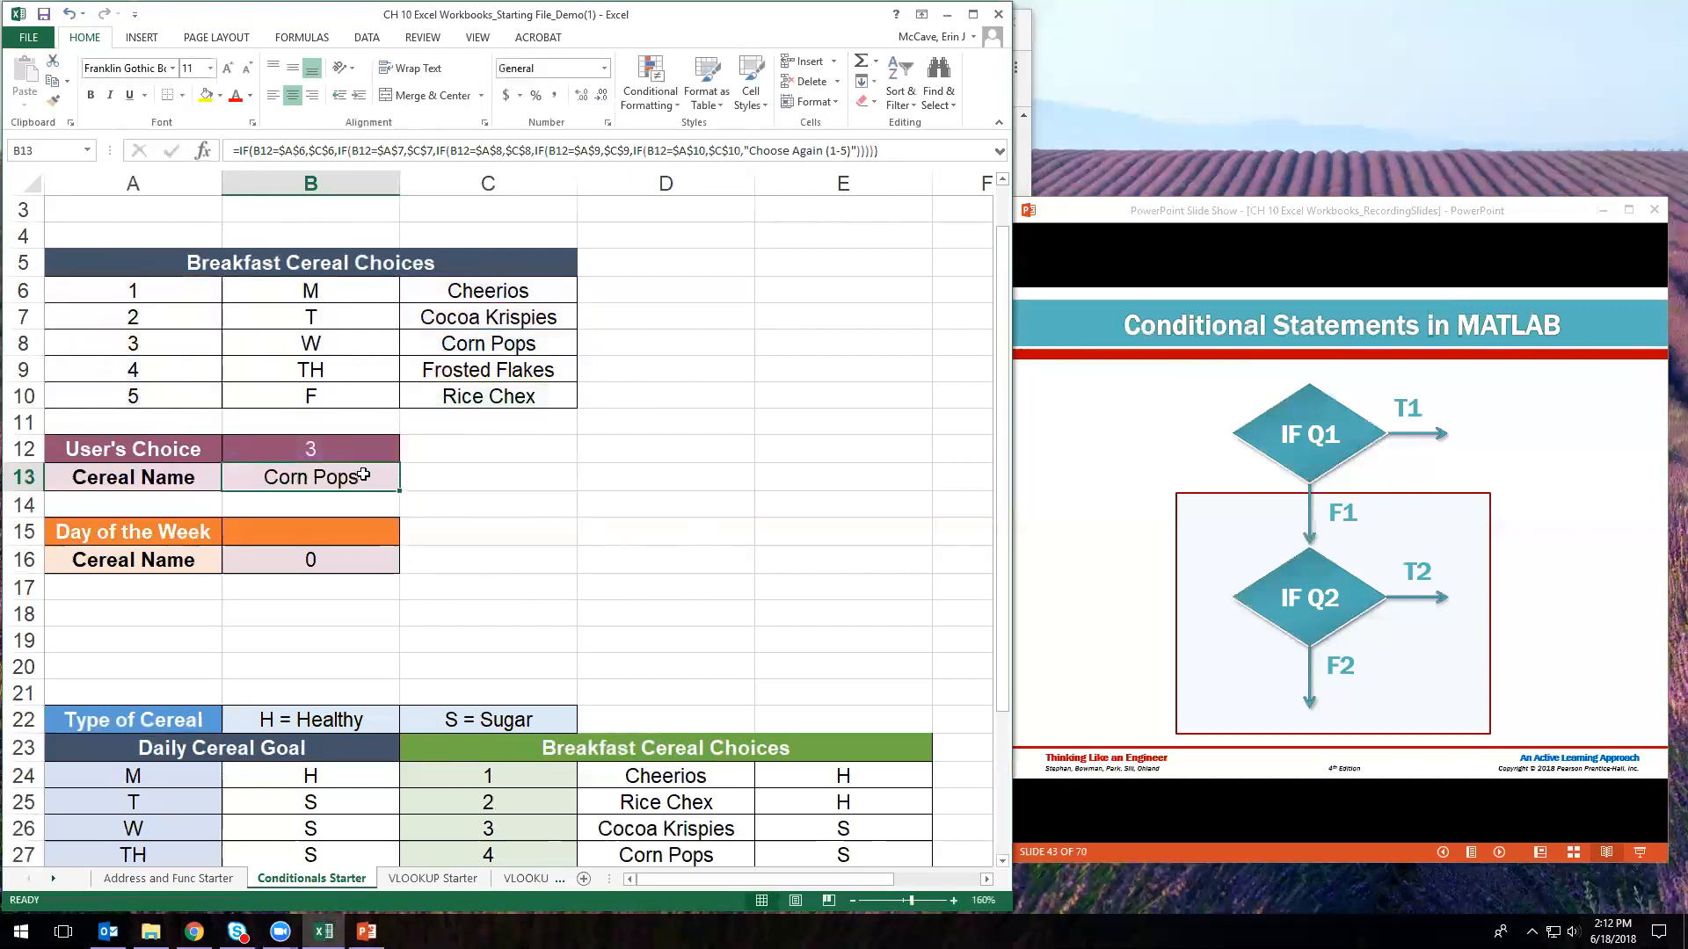
key(ctrl+c)
click(376, 561)
- Paste the corrected formula into B16 and check its result
key(ctrl+v)
click(426, 569)
click(347, 538)
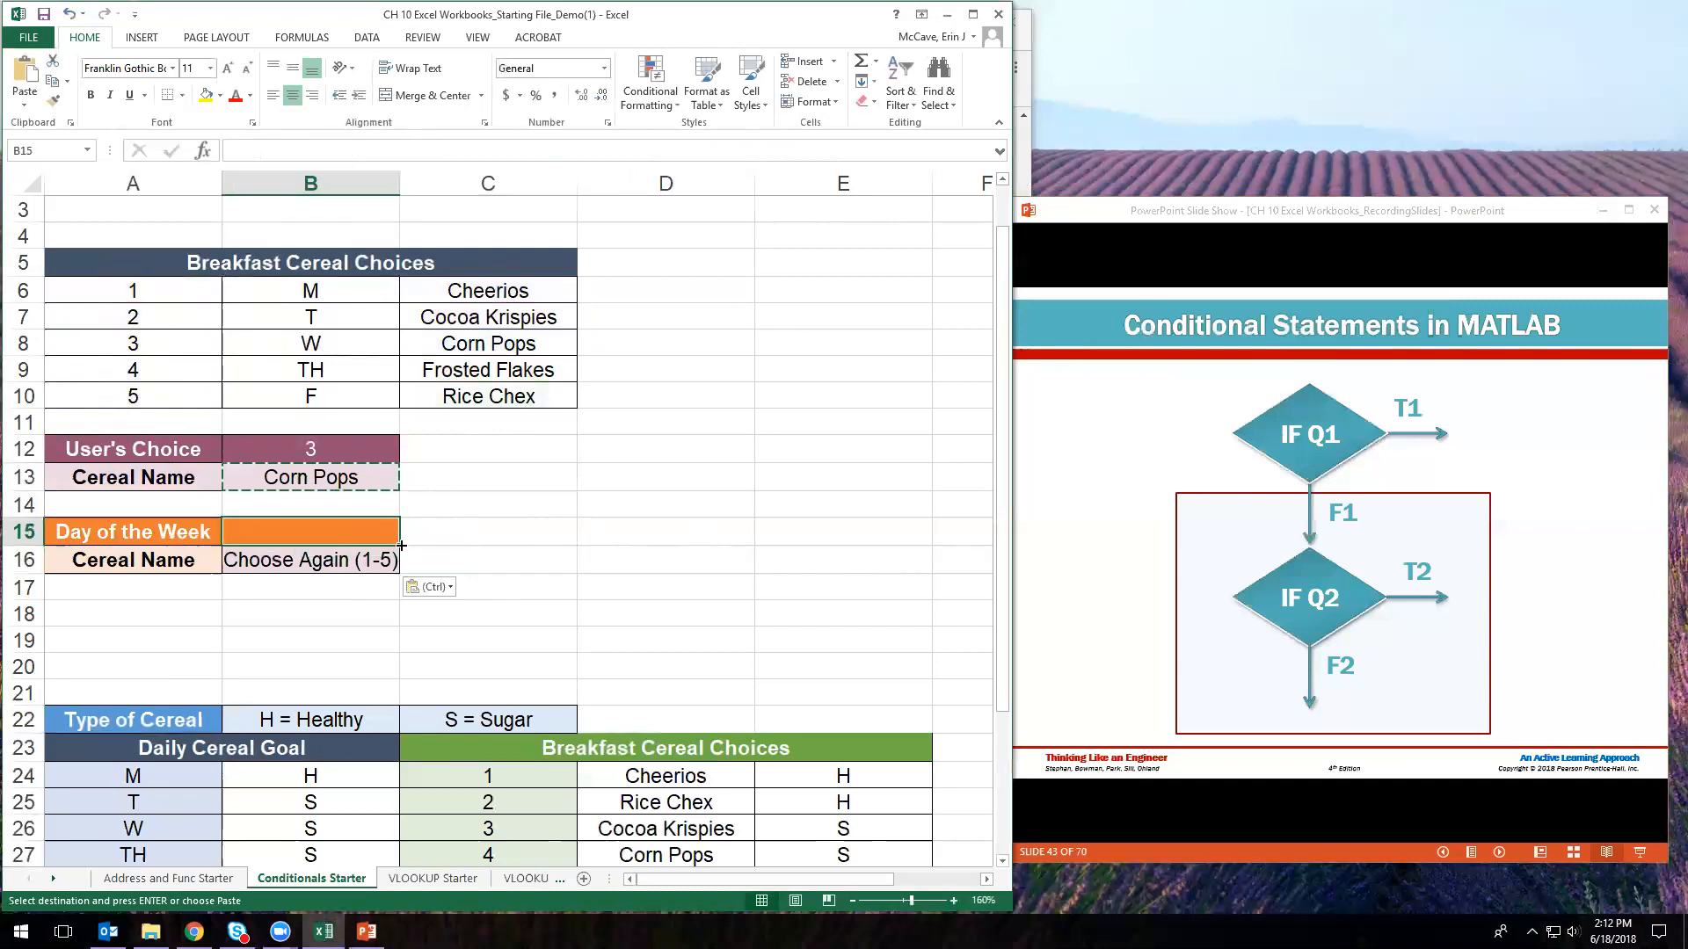
click(343, 556)
click(452, 563)
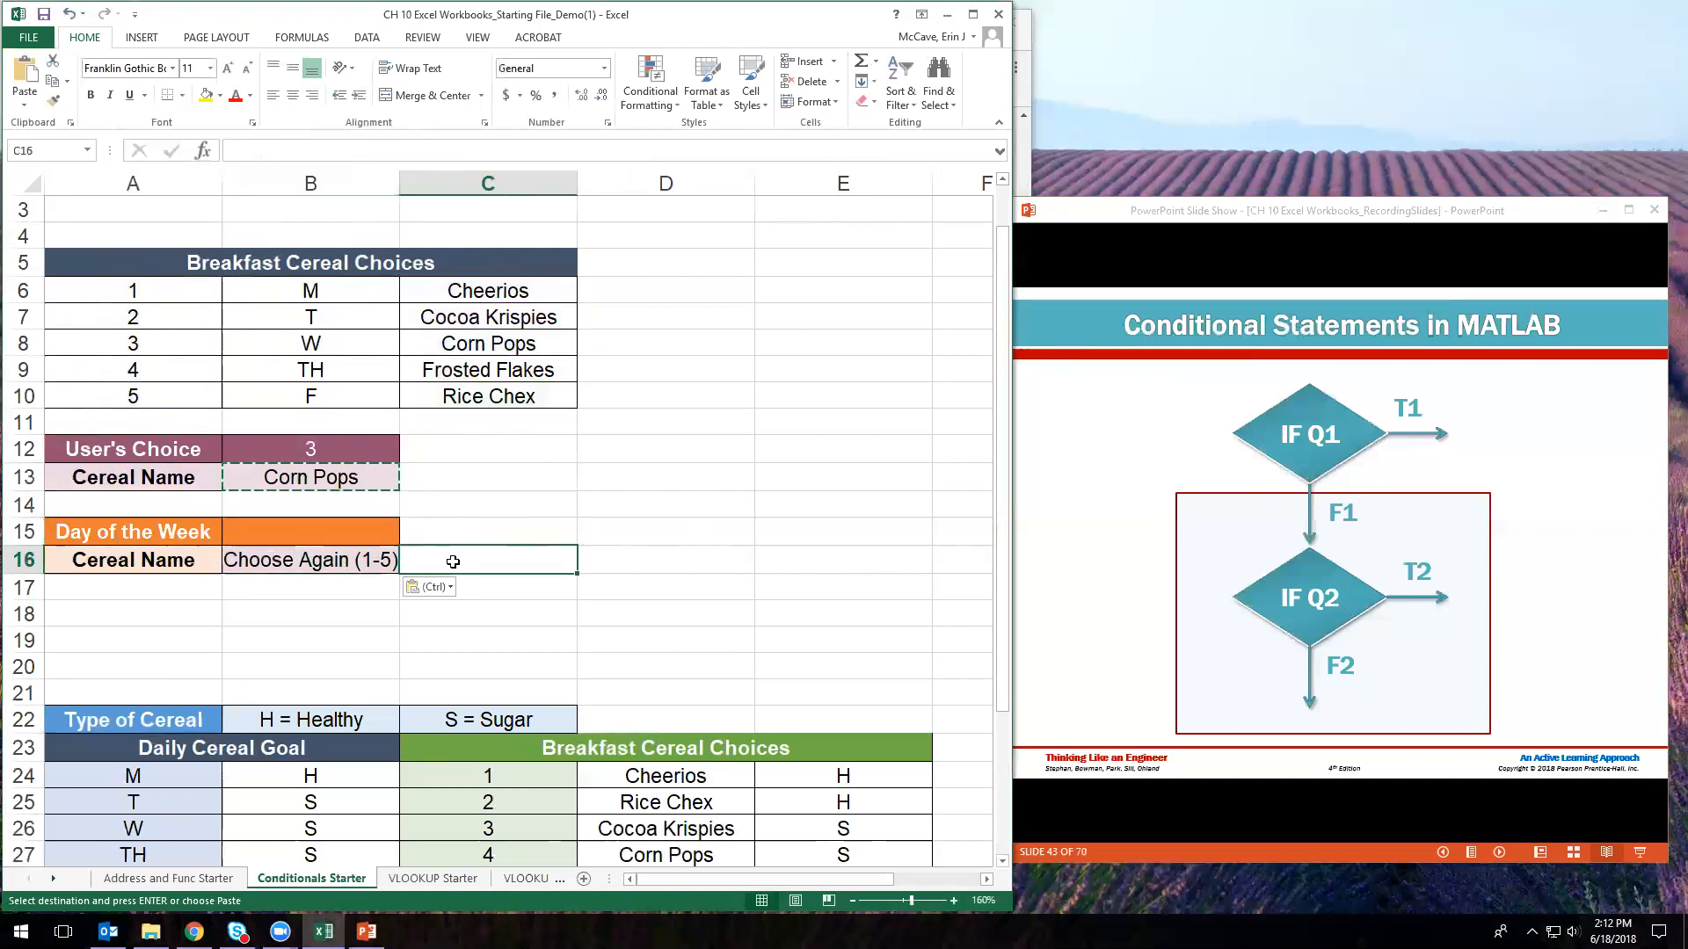
- Enter T as the Day of the Week in B15 and recheck B16's formula
click(359, 532)
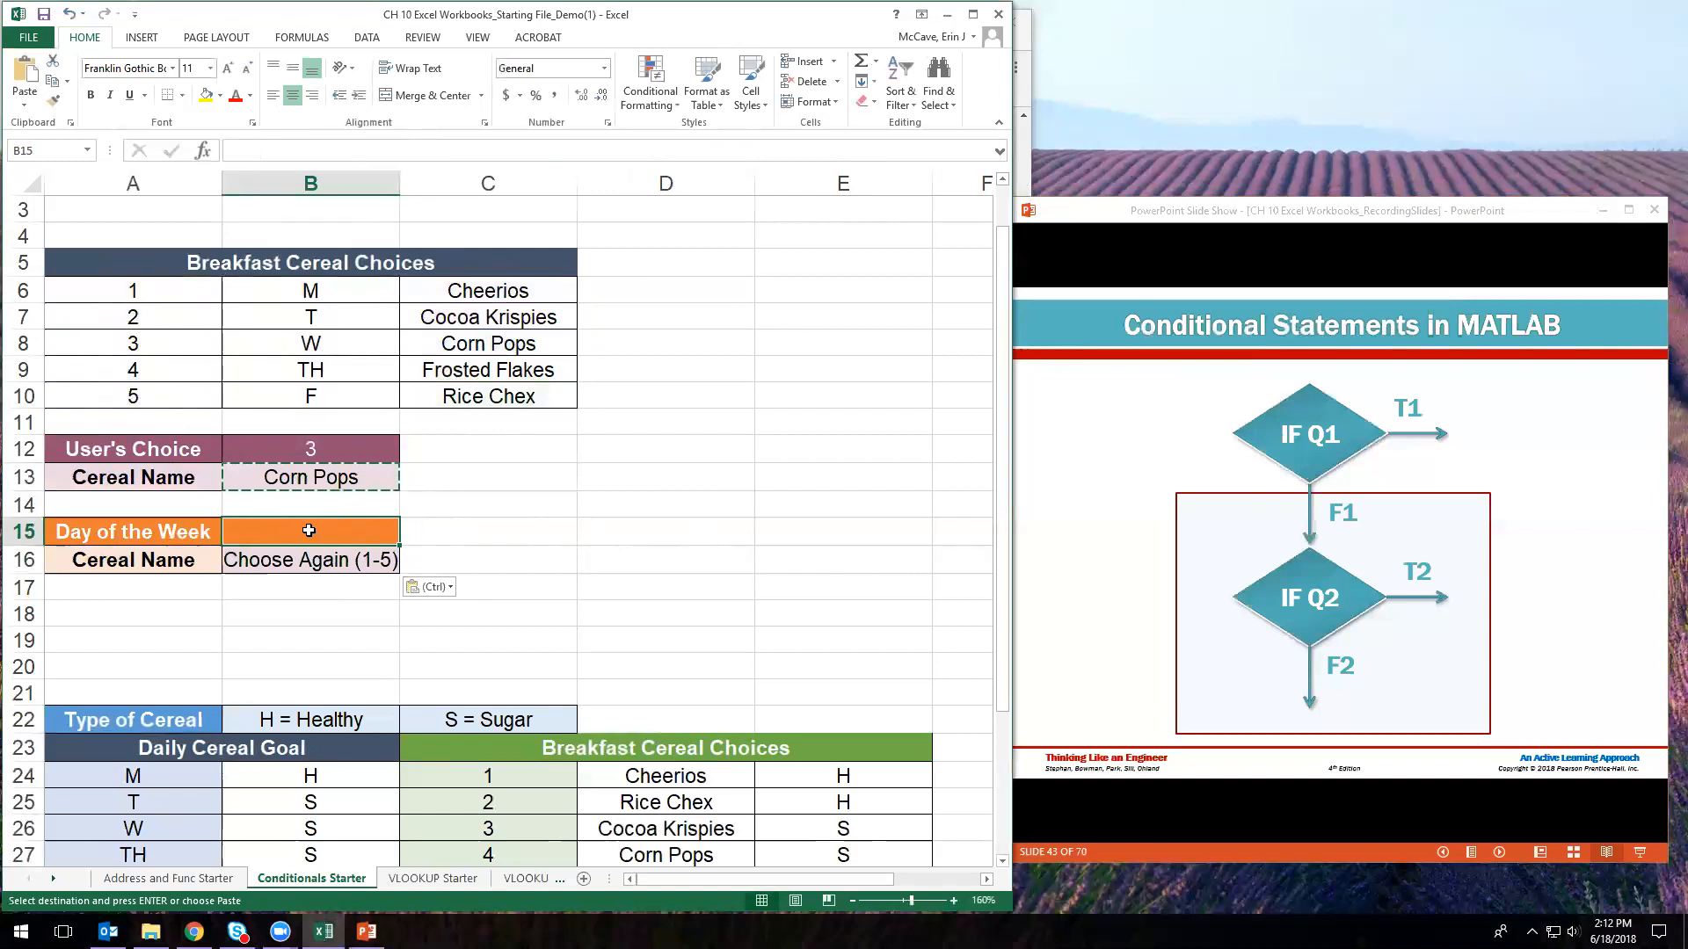
text(T)
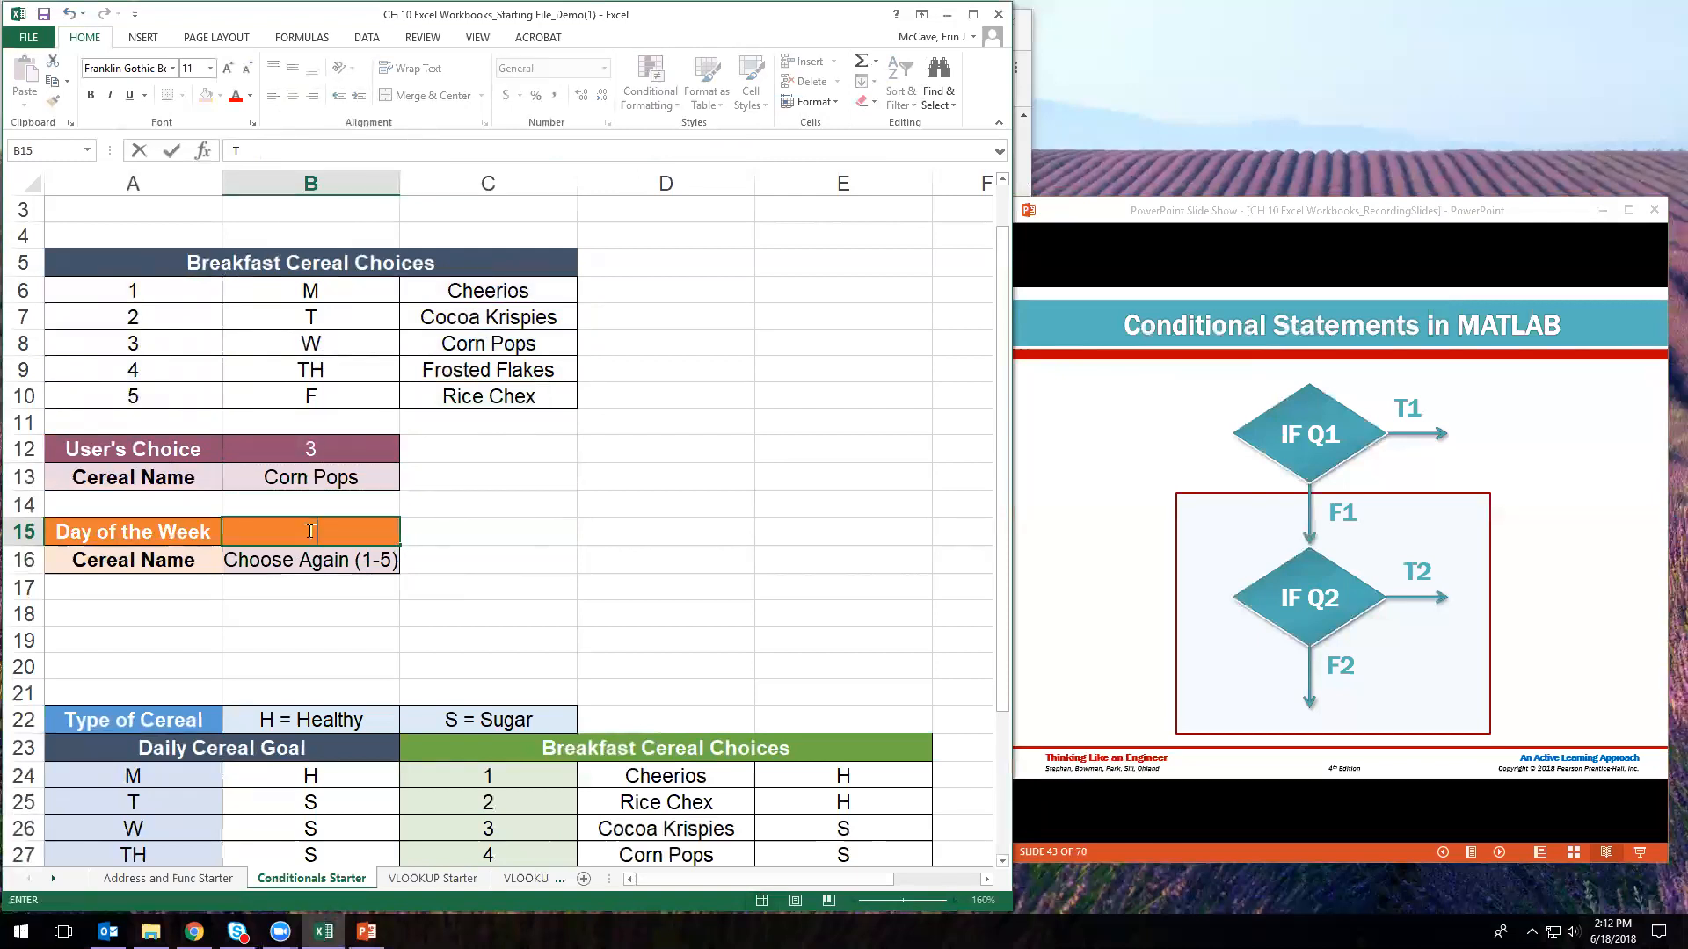
key(Return)
click(310, 530)
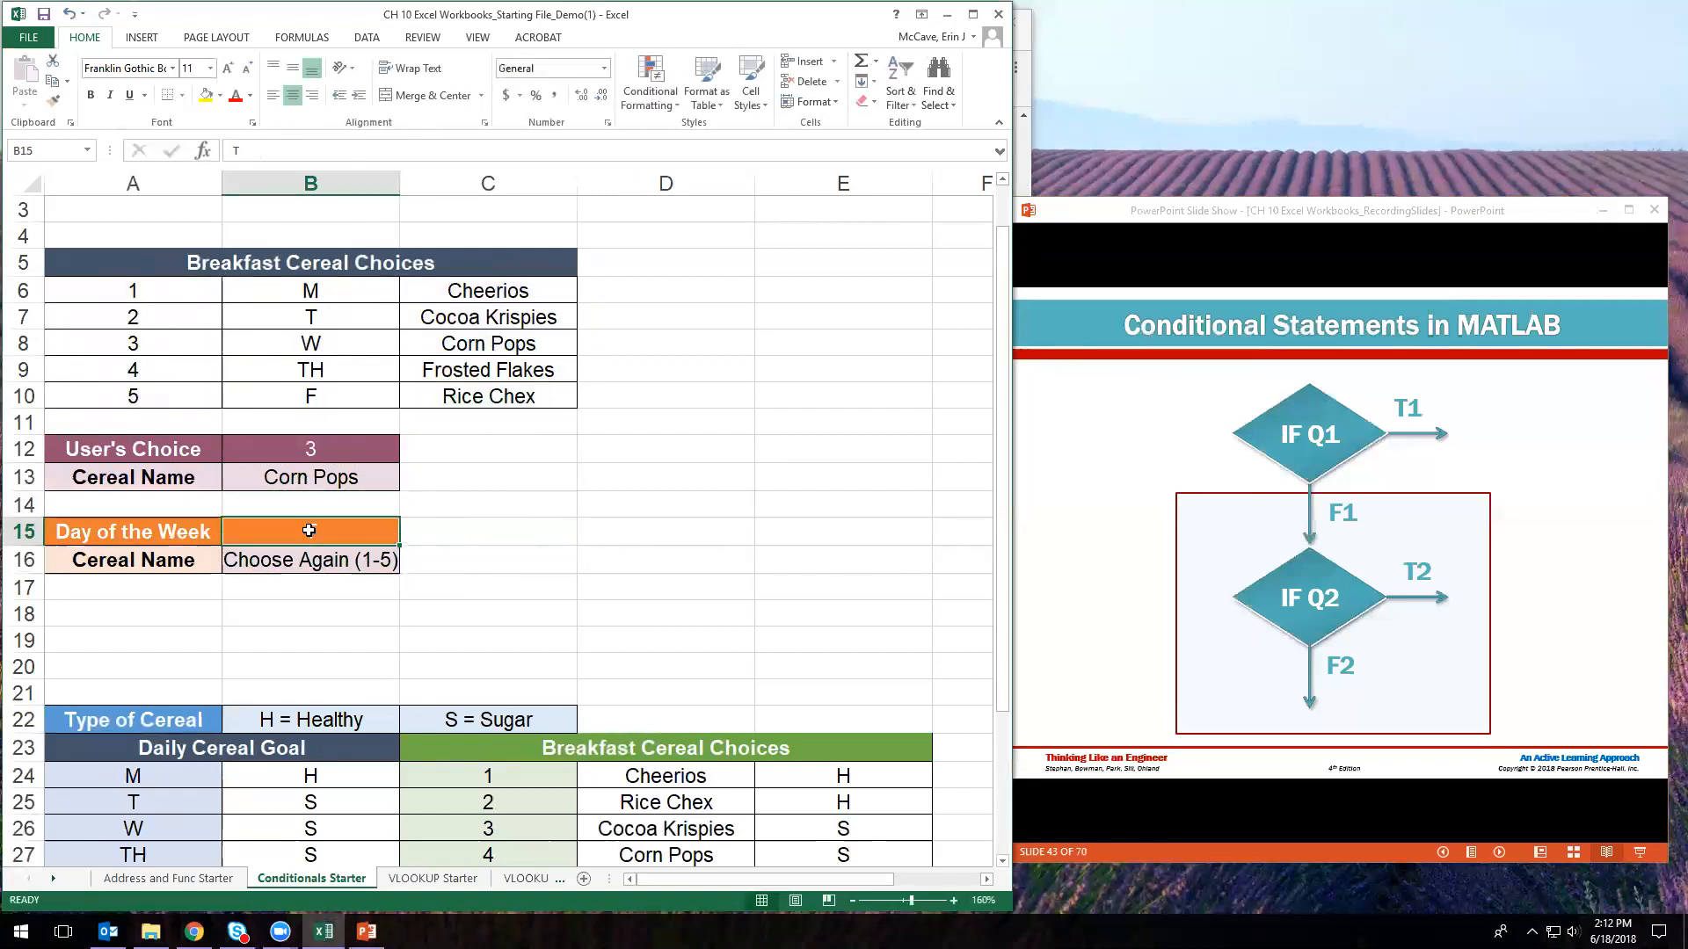
click(324, 563)
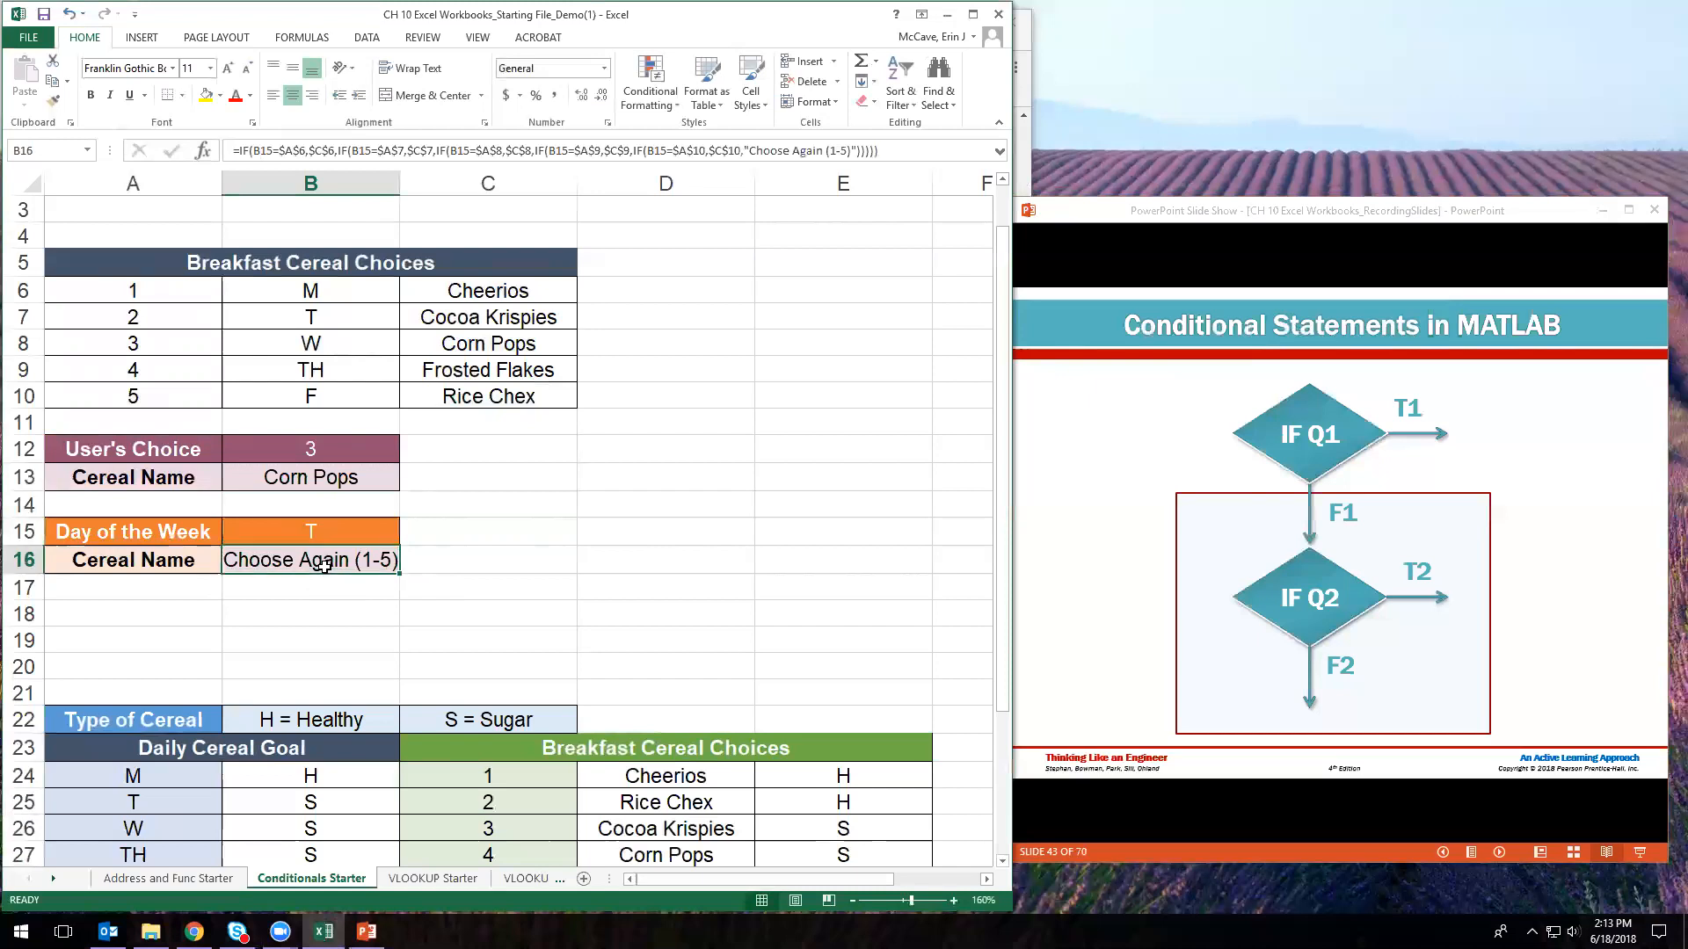
- Begin fixing B16's nested IF by pointing the first day comparison at $B$6
click(320, 537)
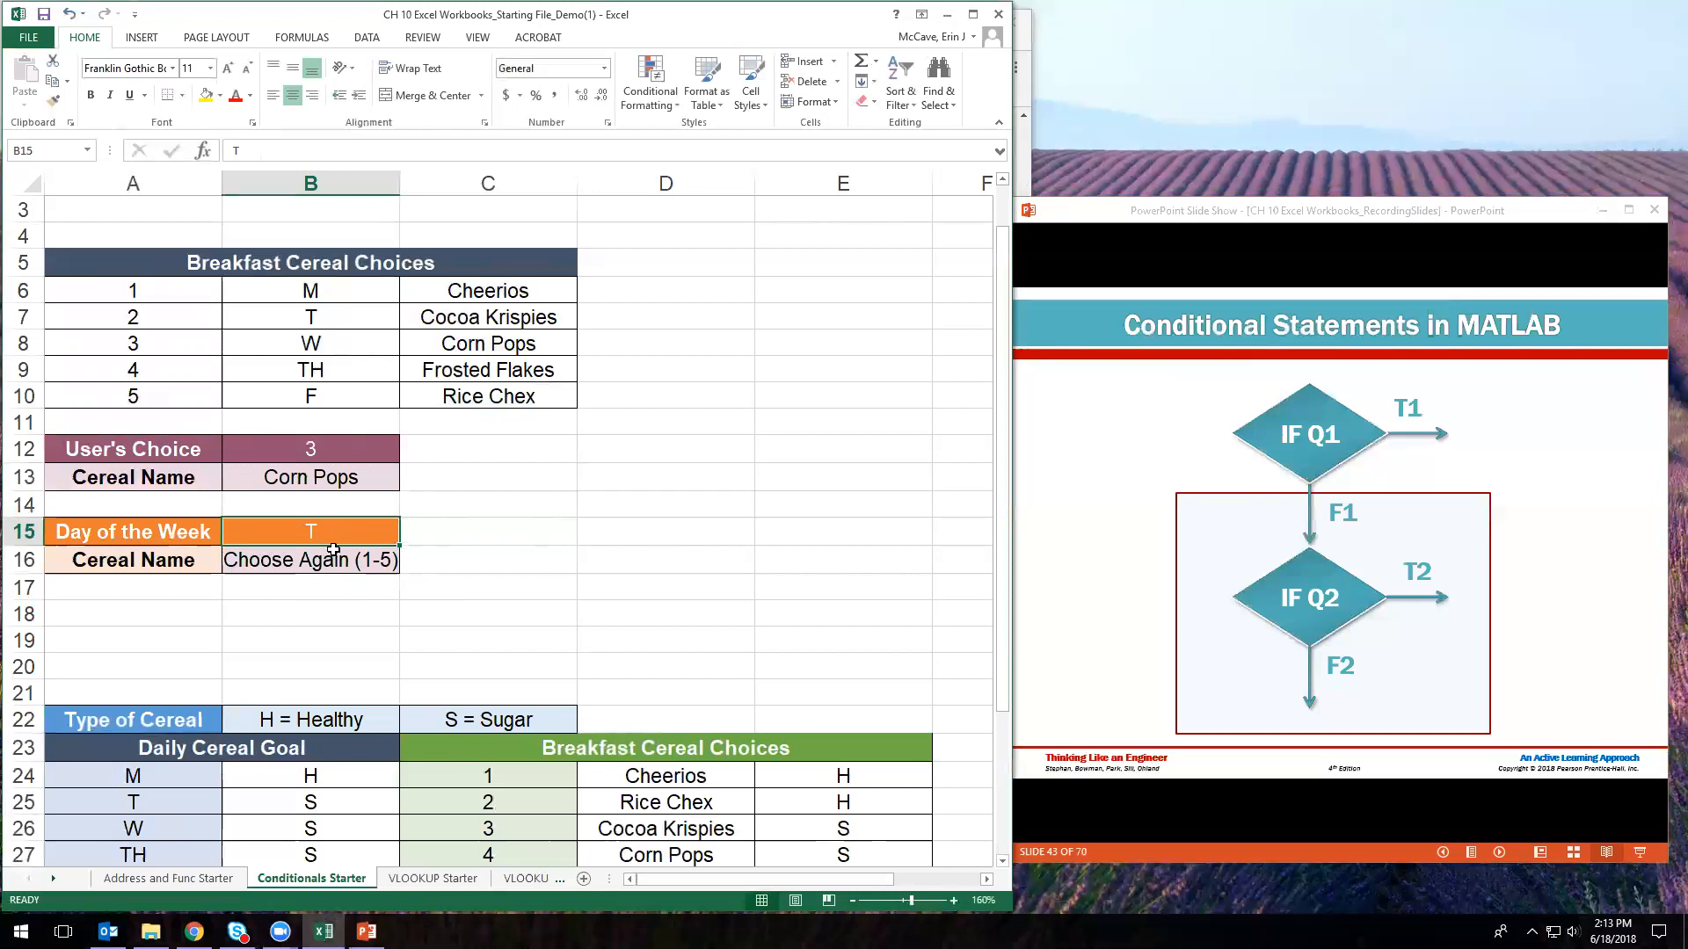
click(383, 566)
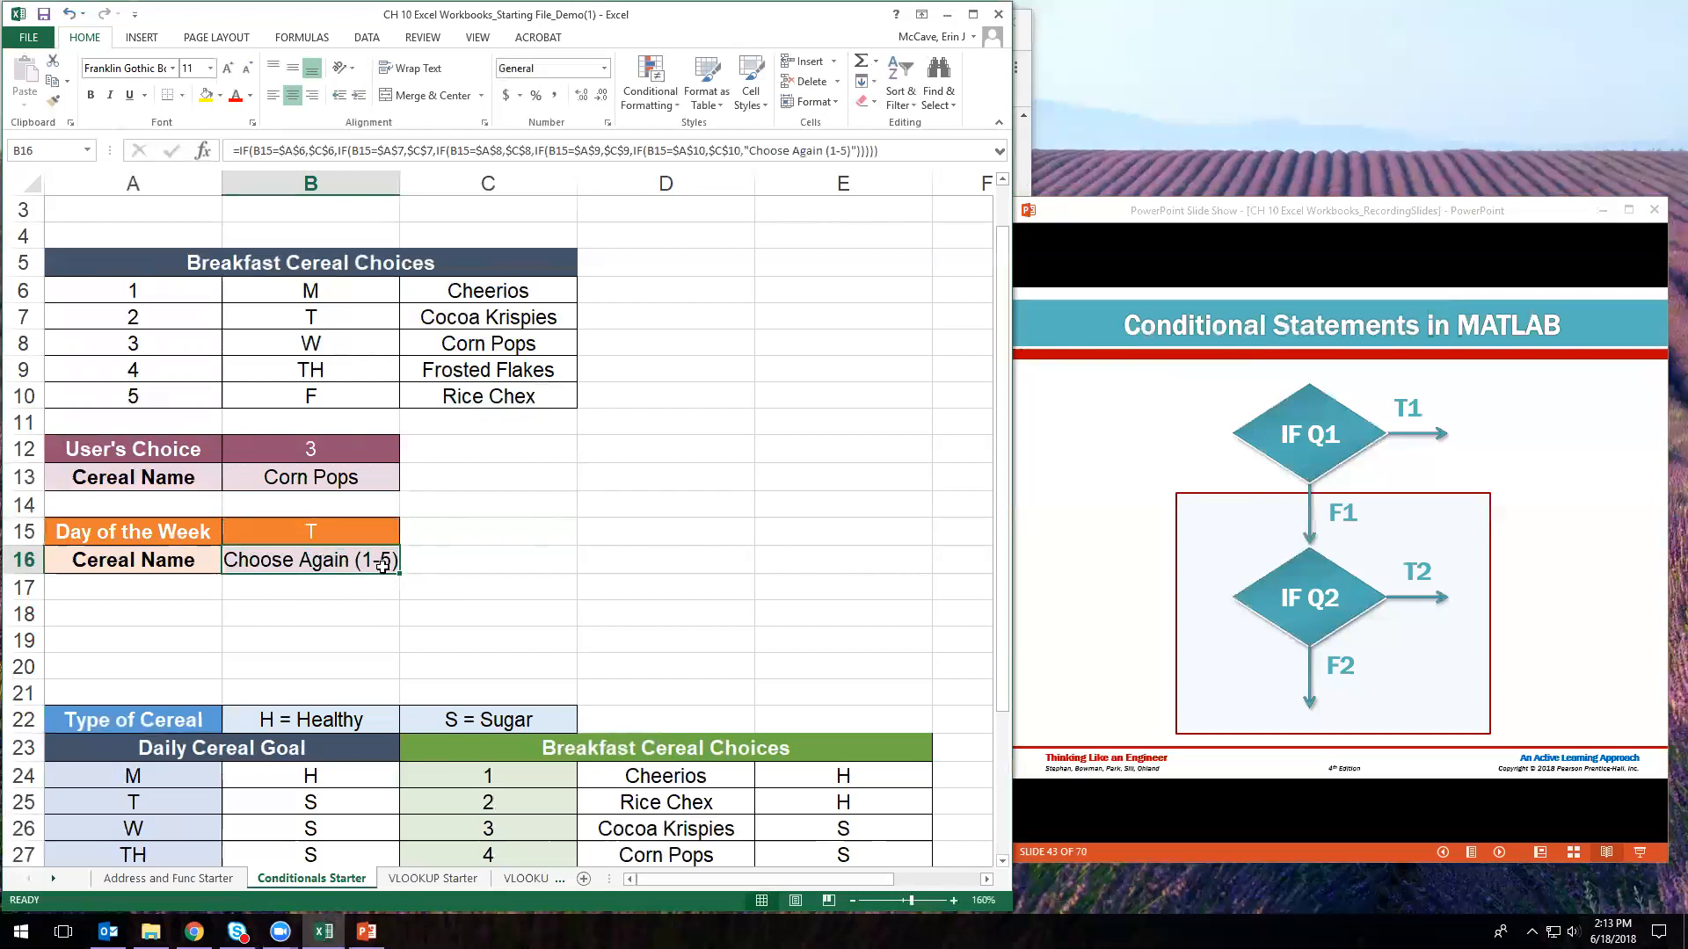
click(292, 150)
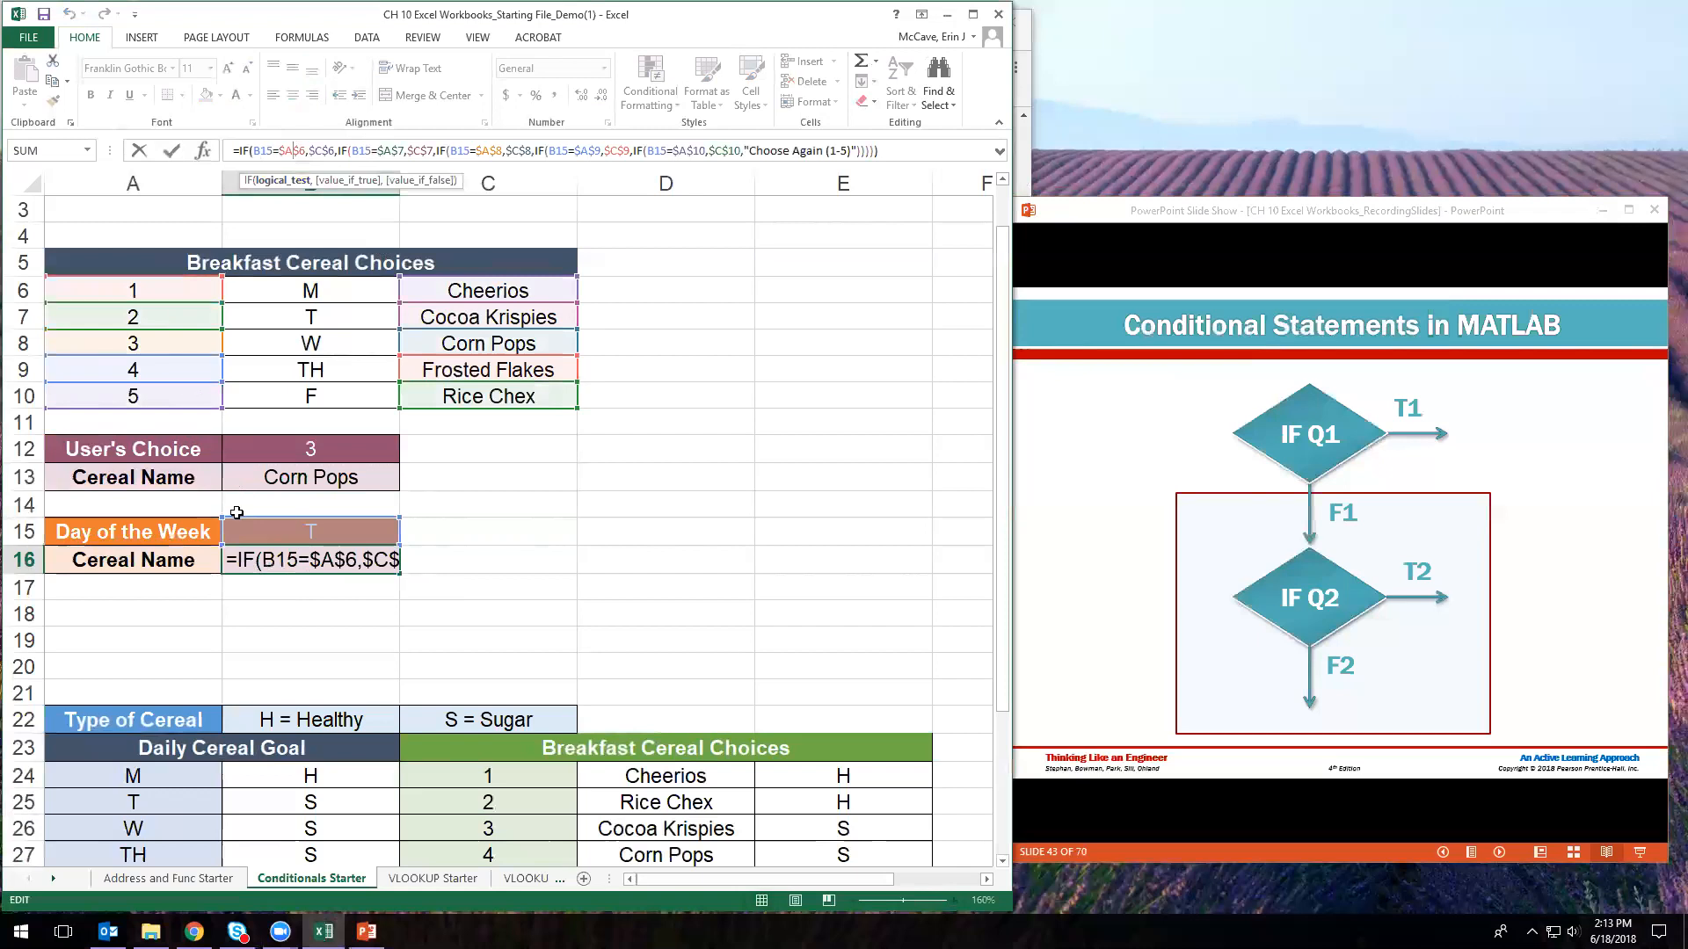
drag(207, 276, 292, 343)
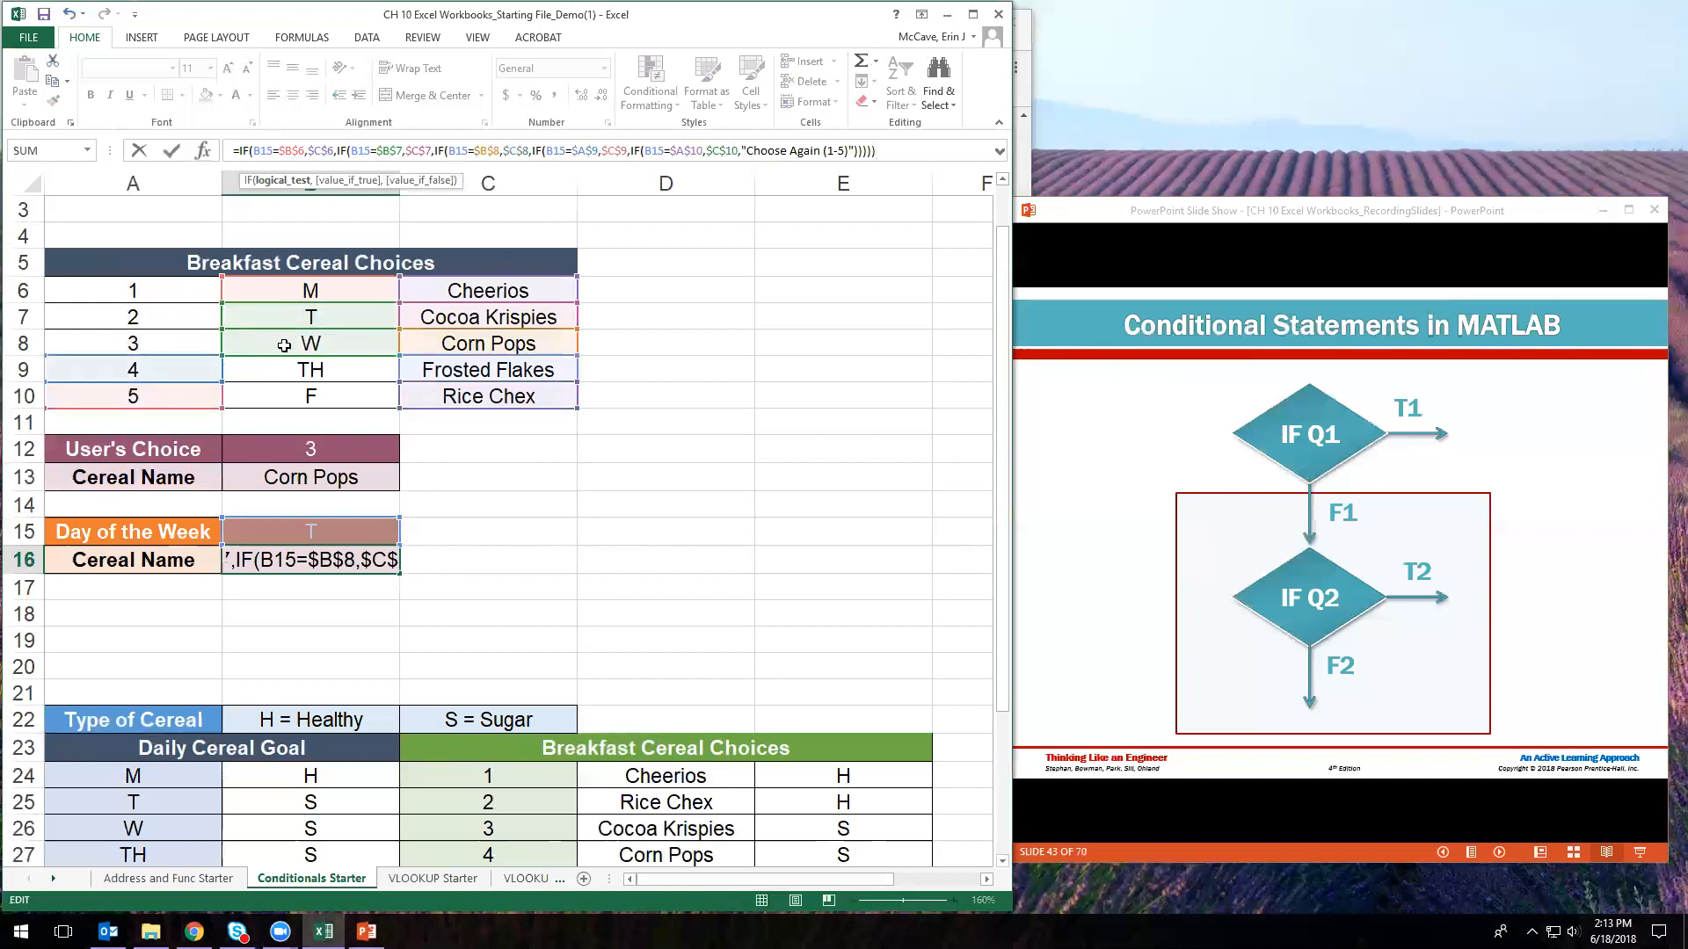
key(ctrl+z)
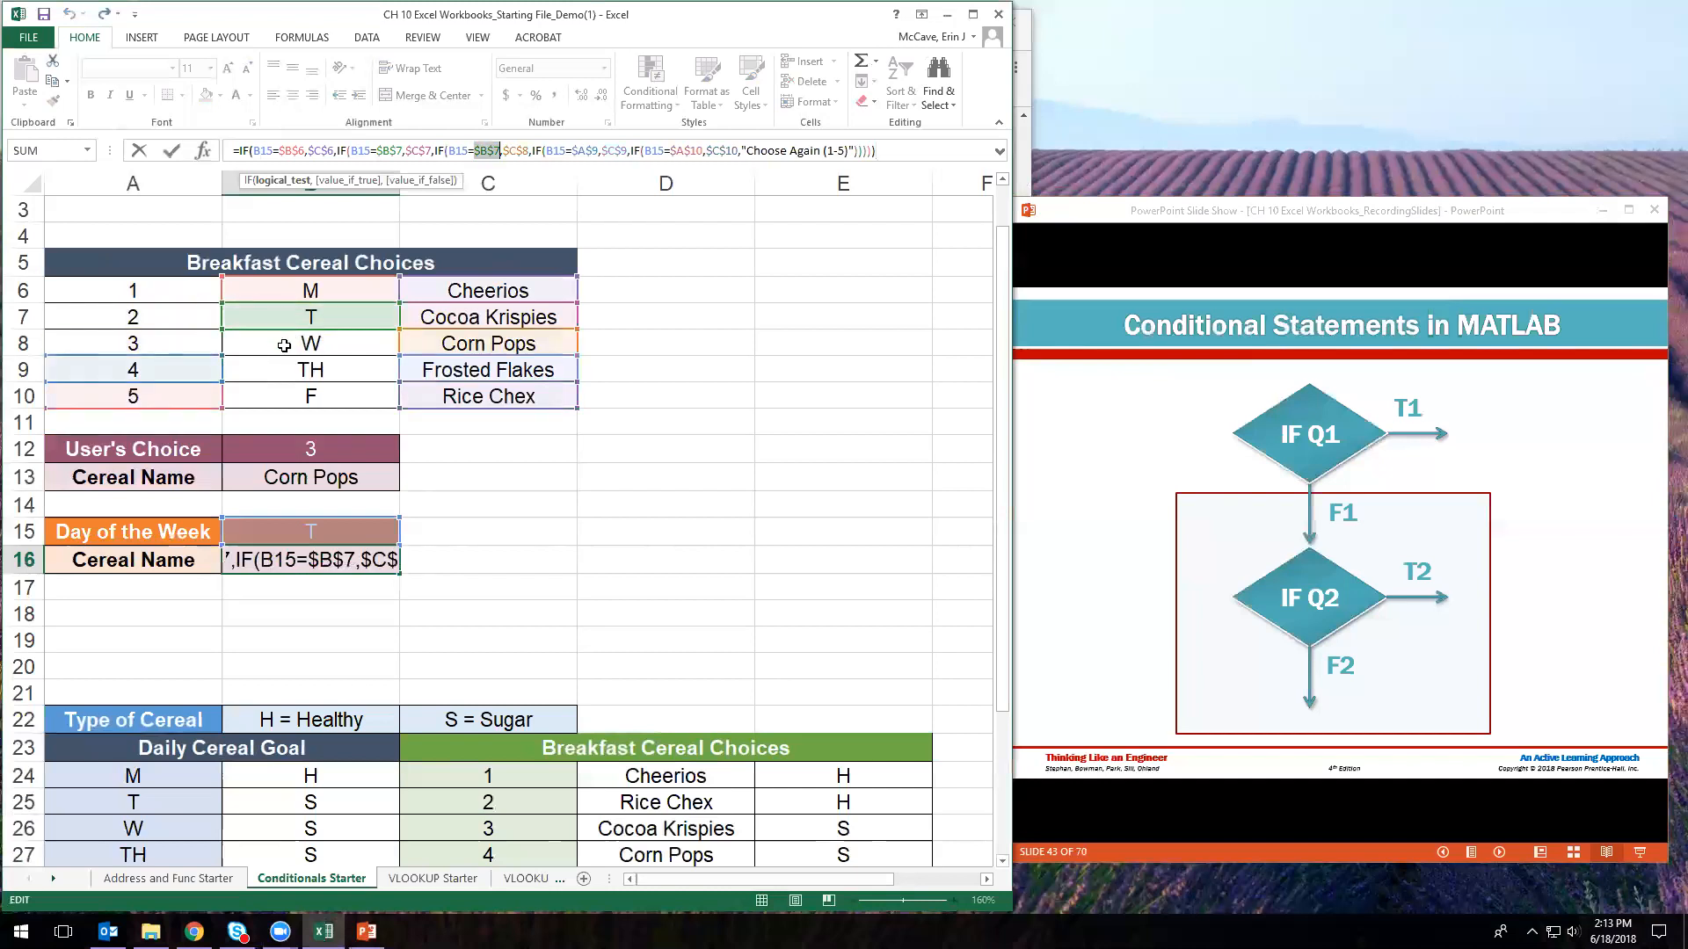
click(188, 362)
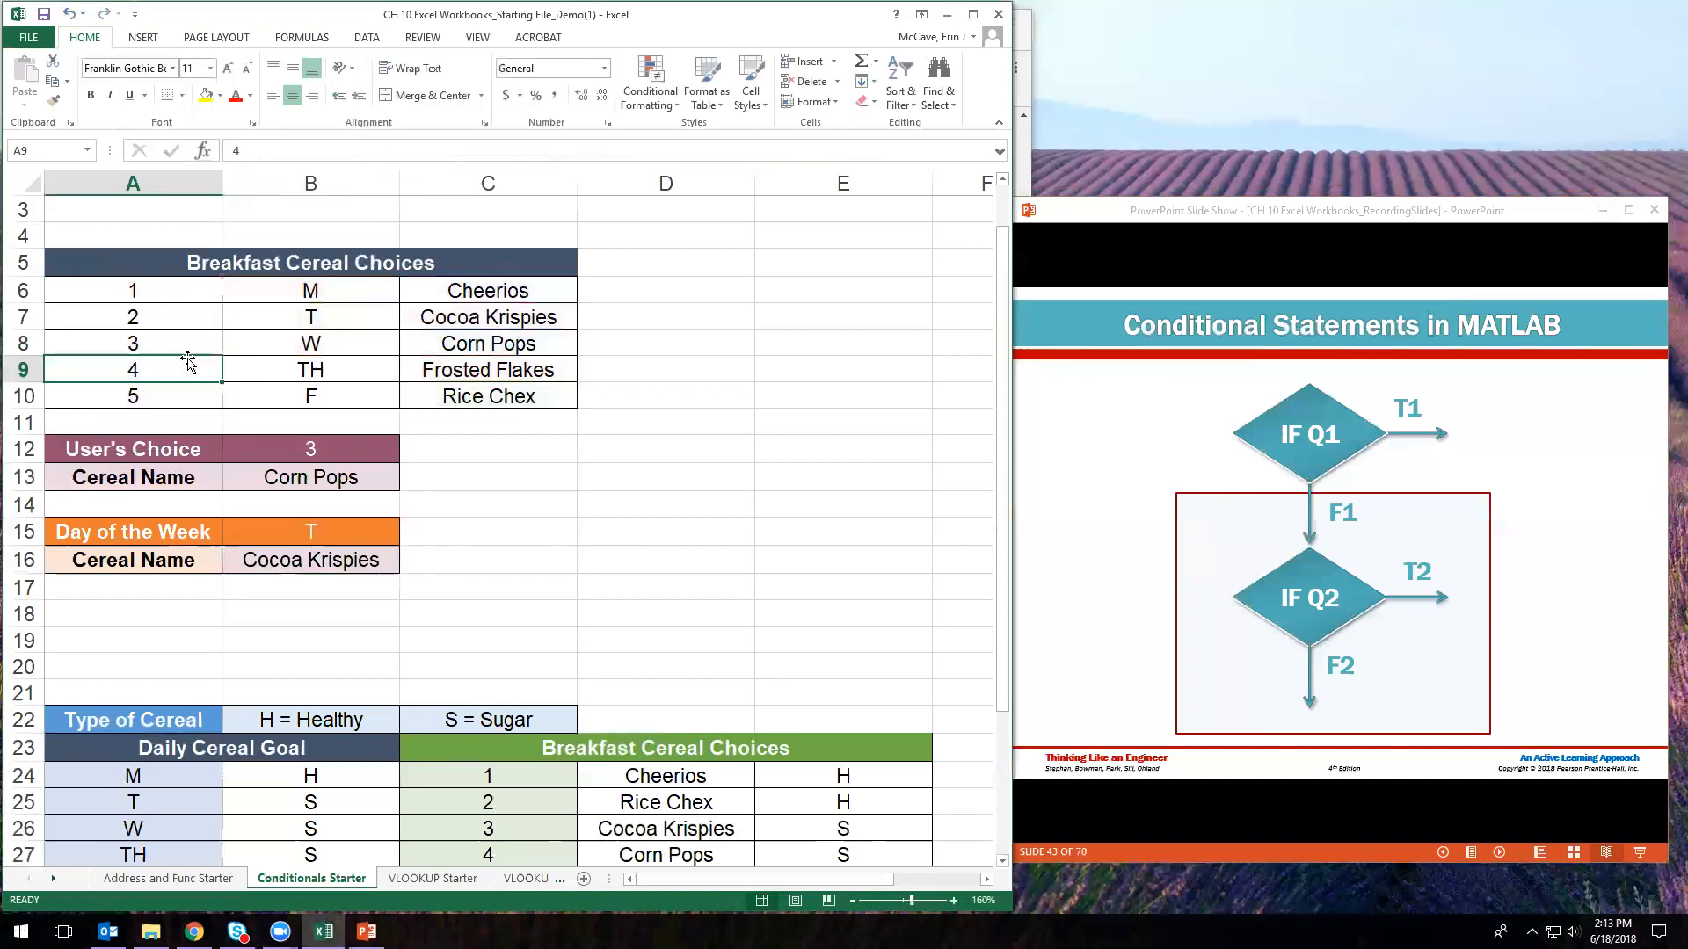
- Point B16's fourth comparison at the TH day code in B9
click(325, 556)
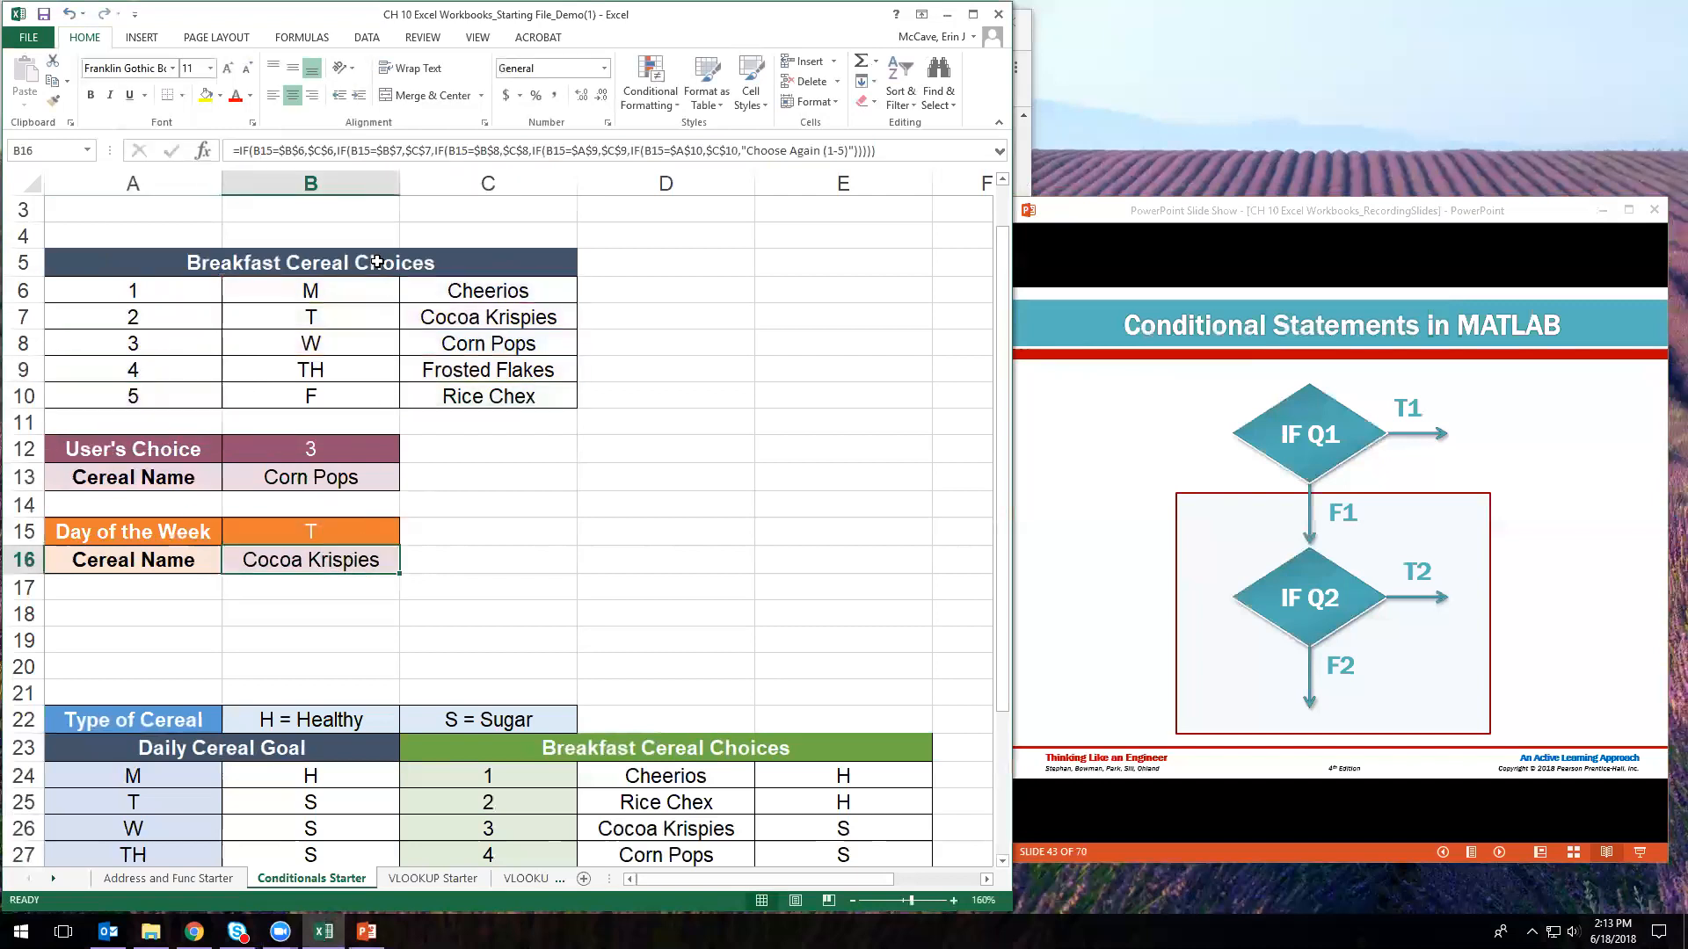
click(319, 153)
click(276, 149)
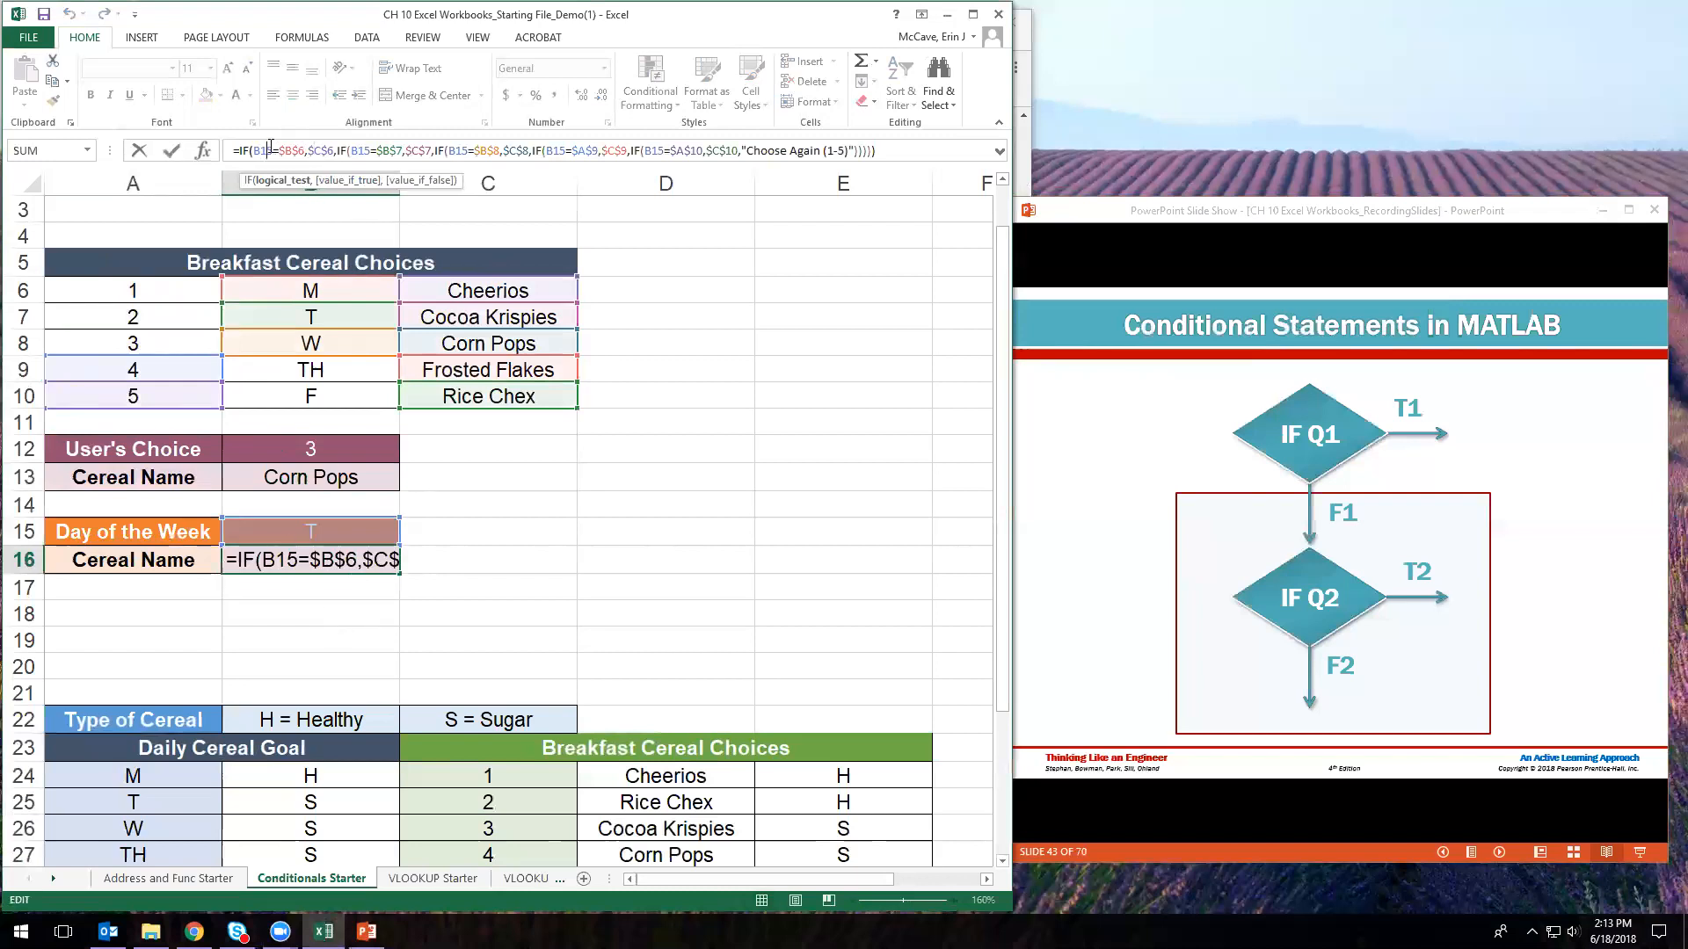
drag(193, 356, 254, 415)
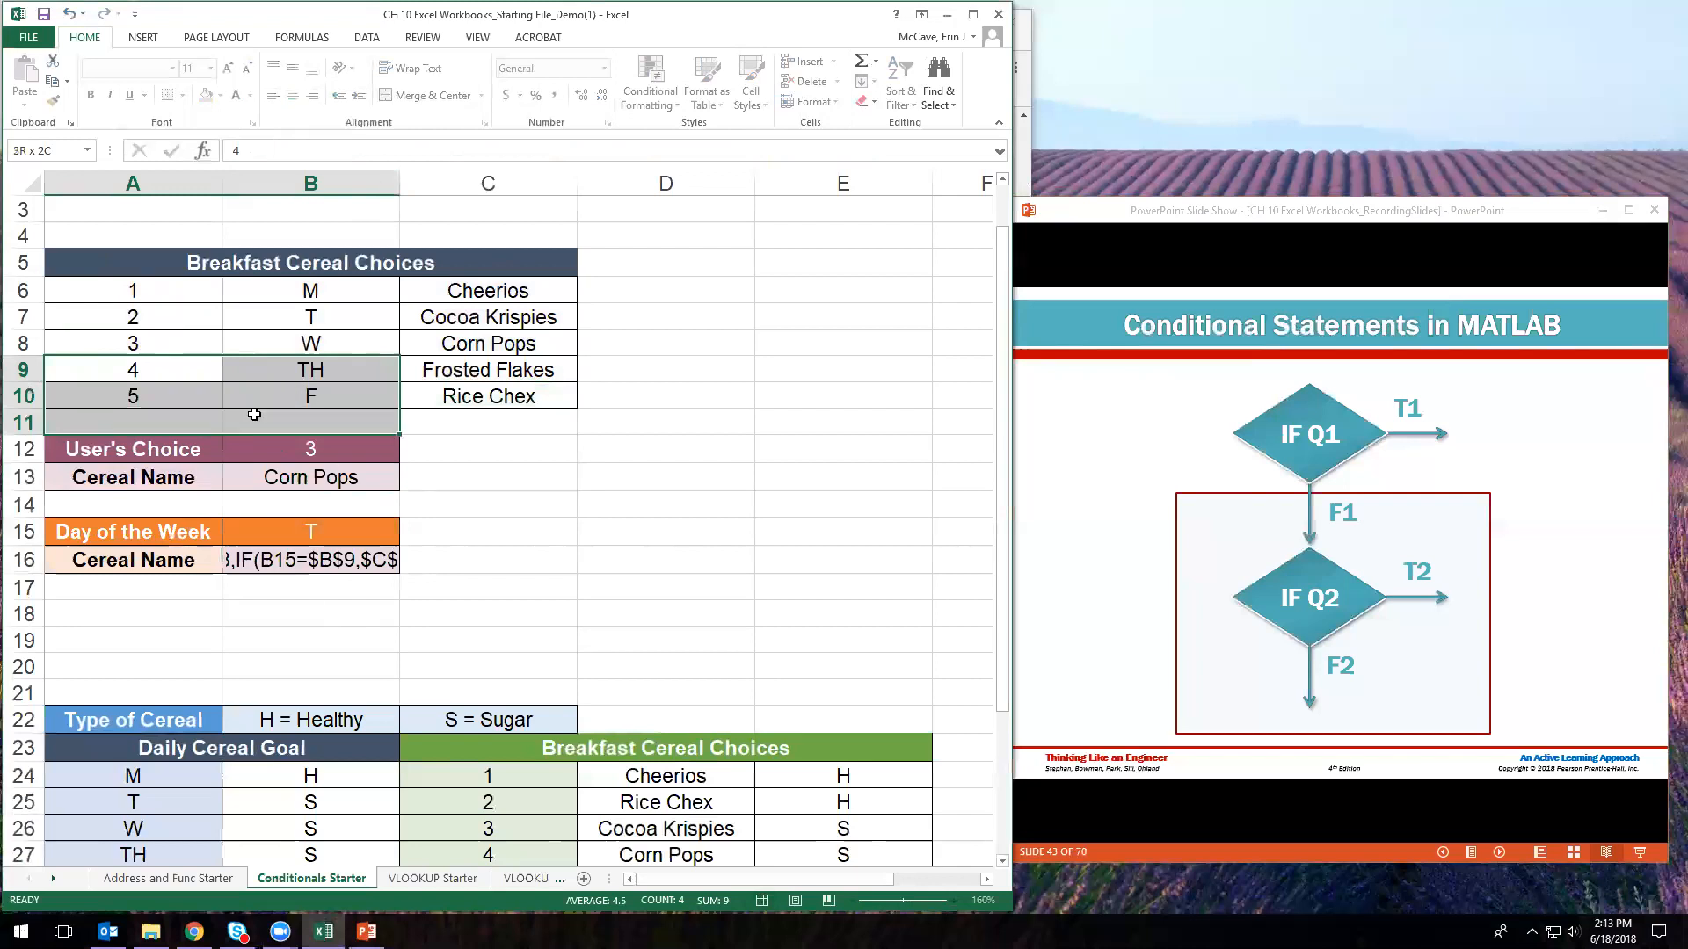
click(454, 495)
click(324, 378)
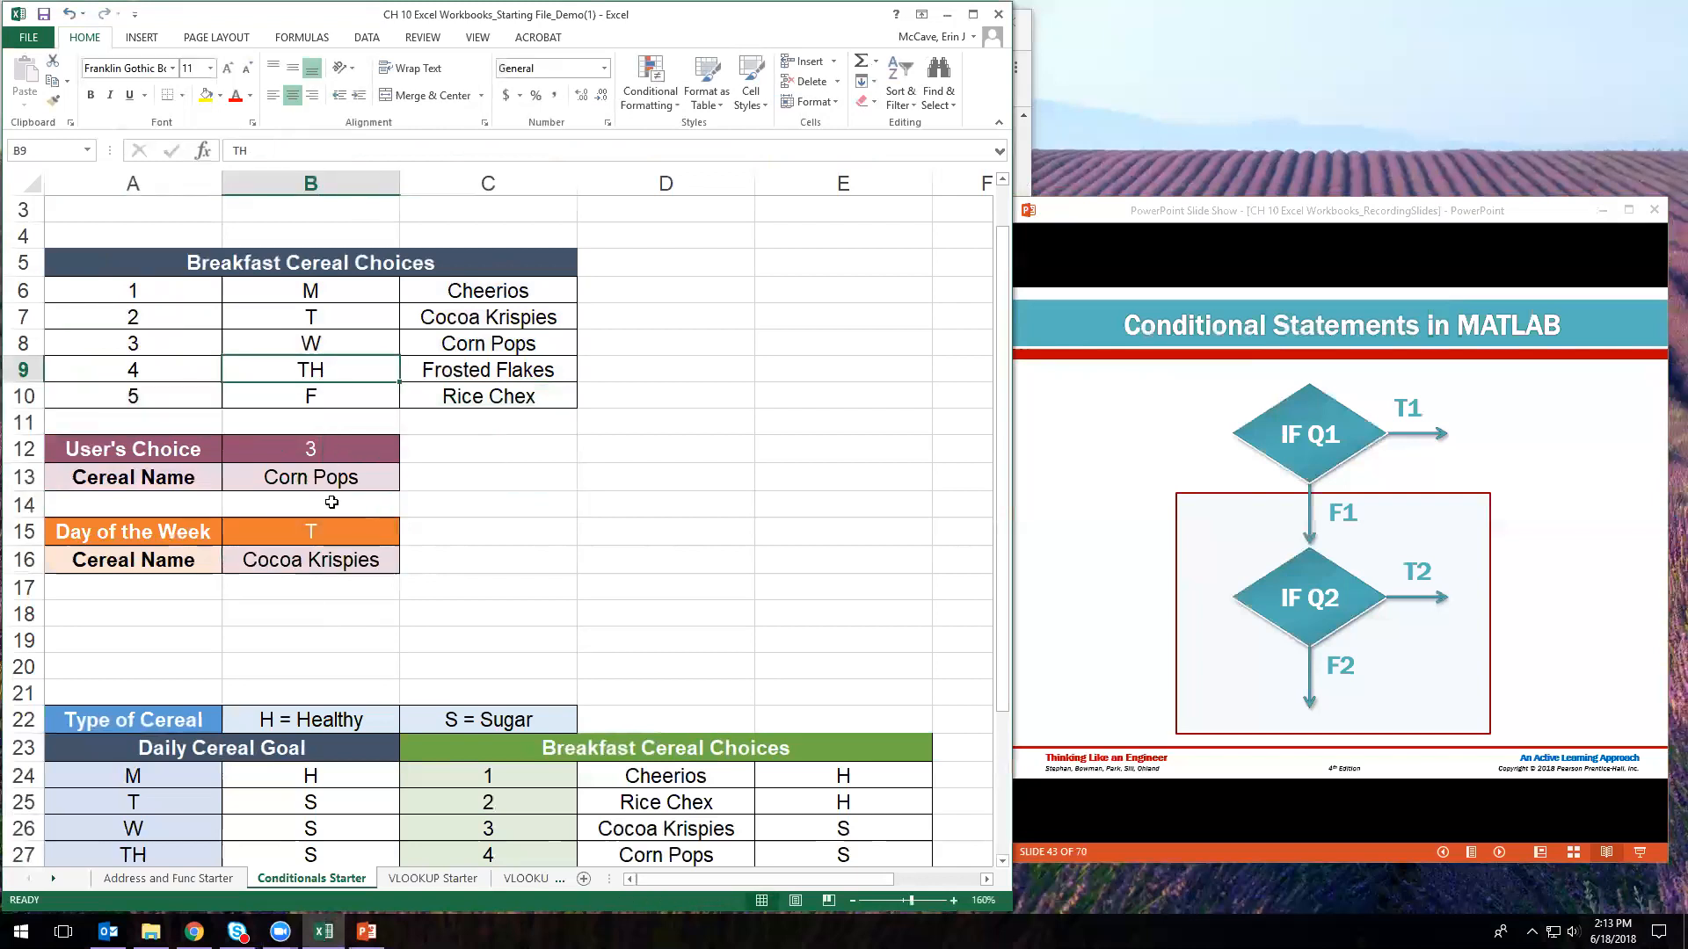
- Point the last comparison at B10 and confirm, so day T returns Cocoa Krispies
click(322, 560)
click(370, 150)
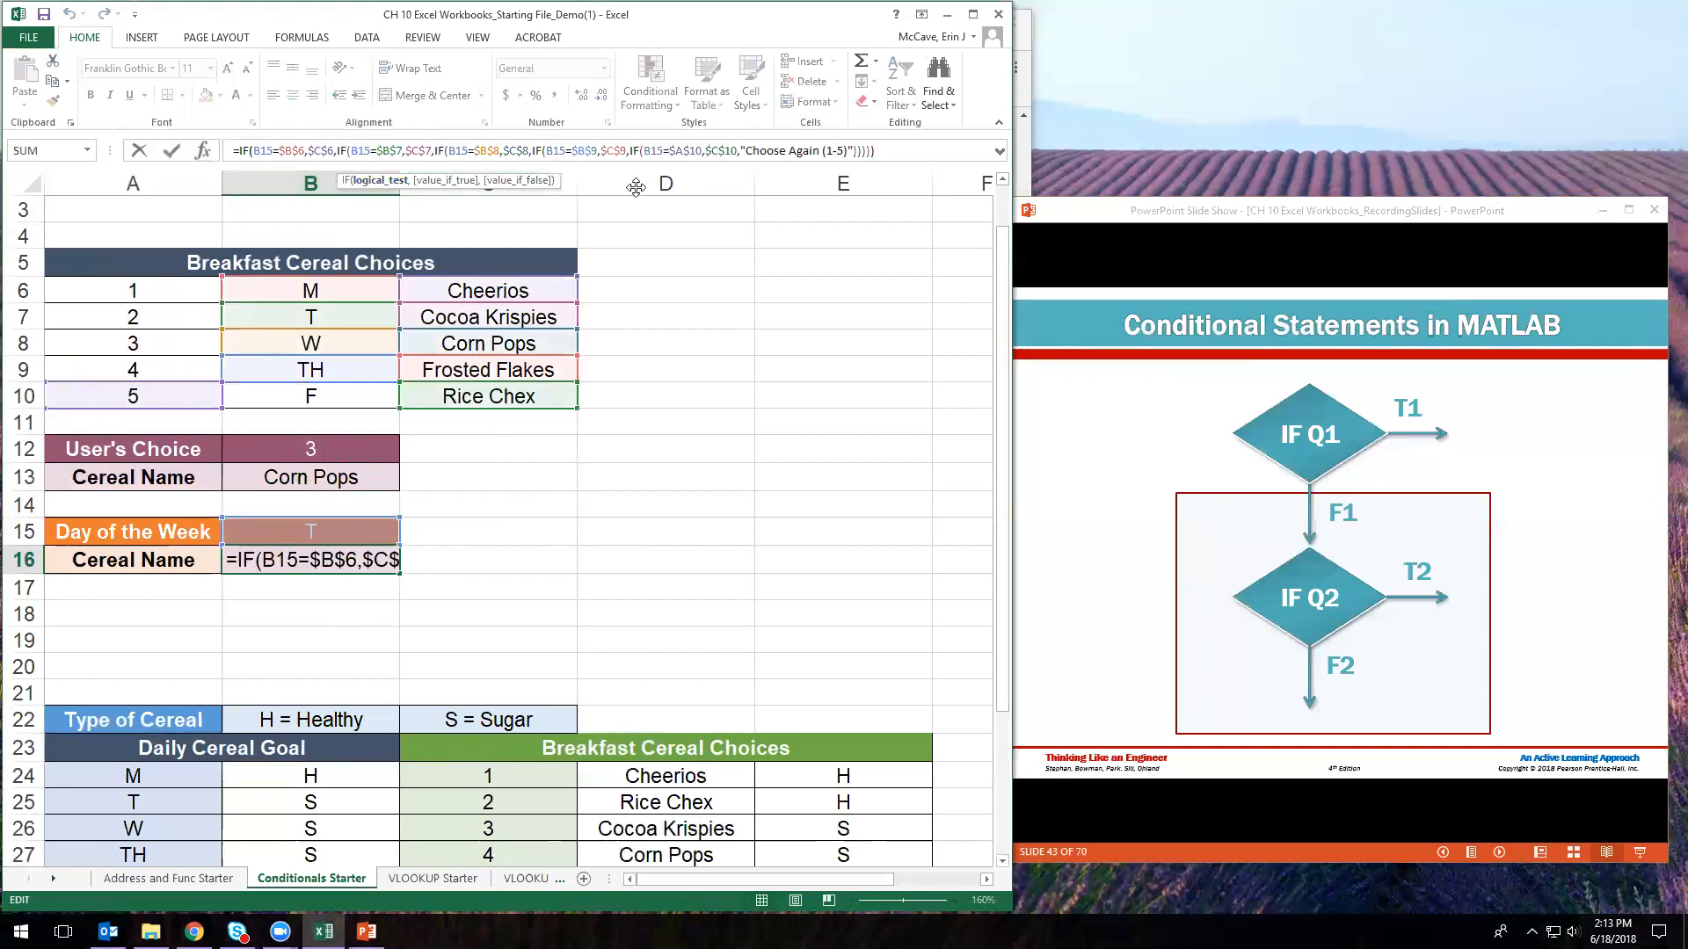
drag(161, 371, 179, 384)
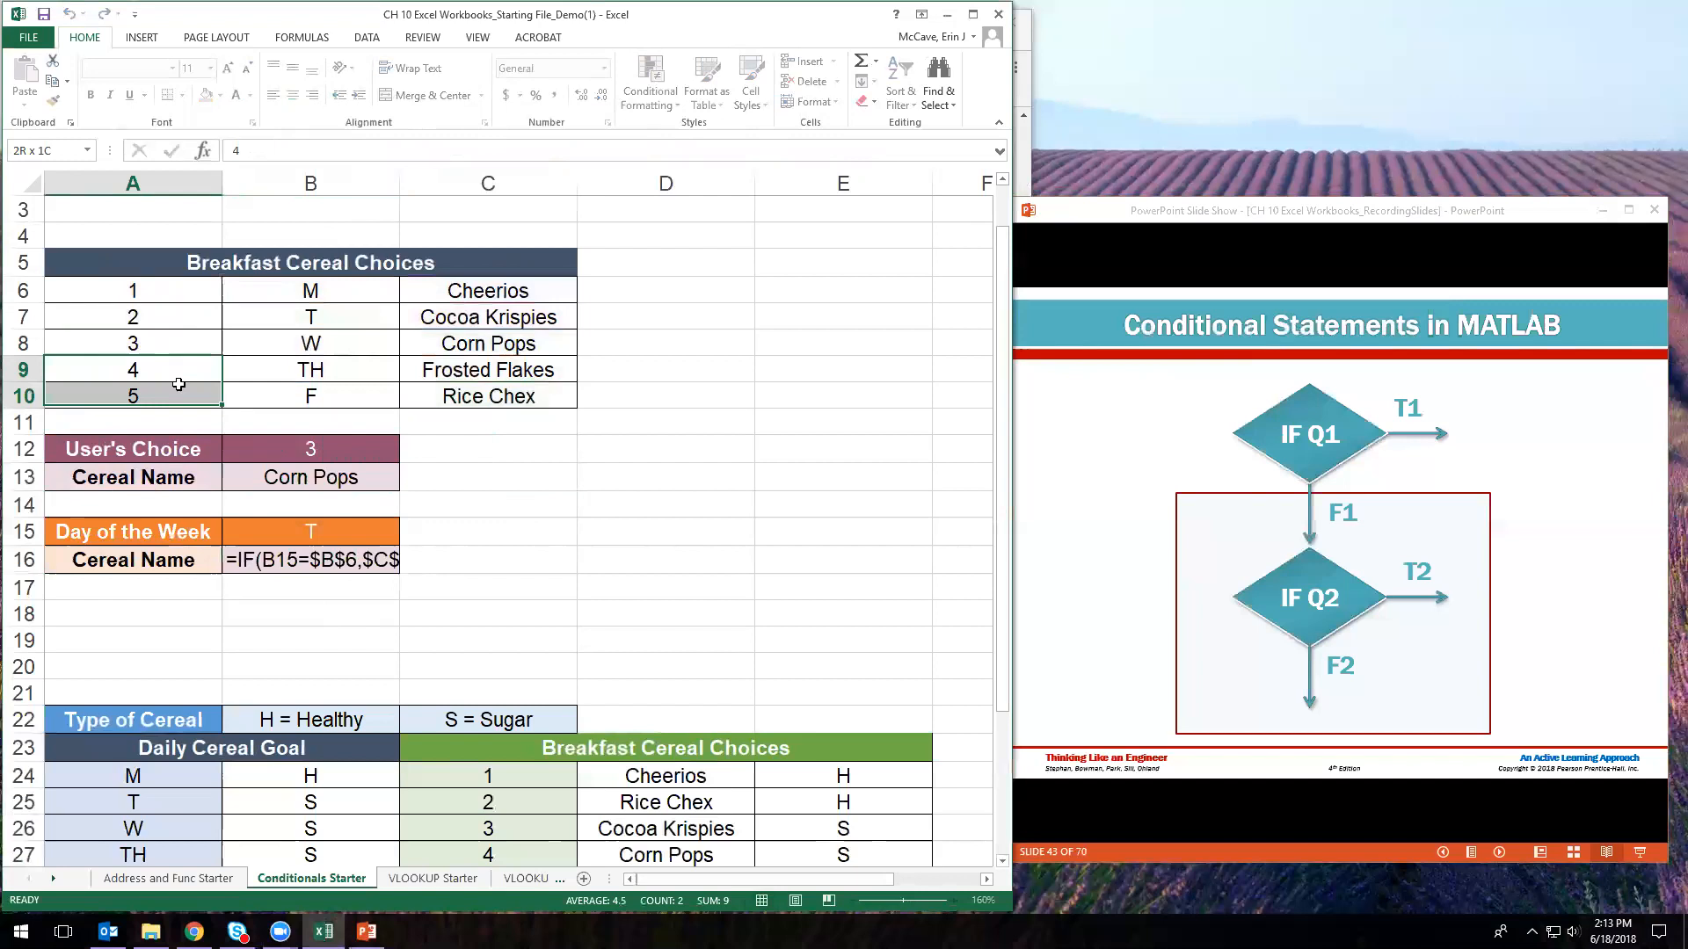
click(360, 556)
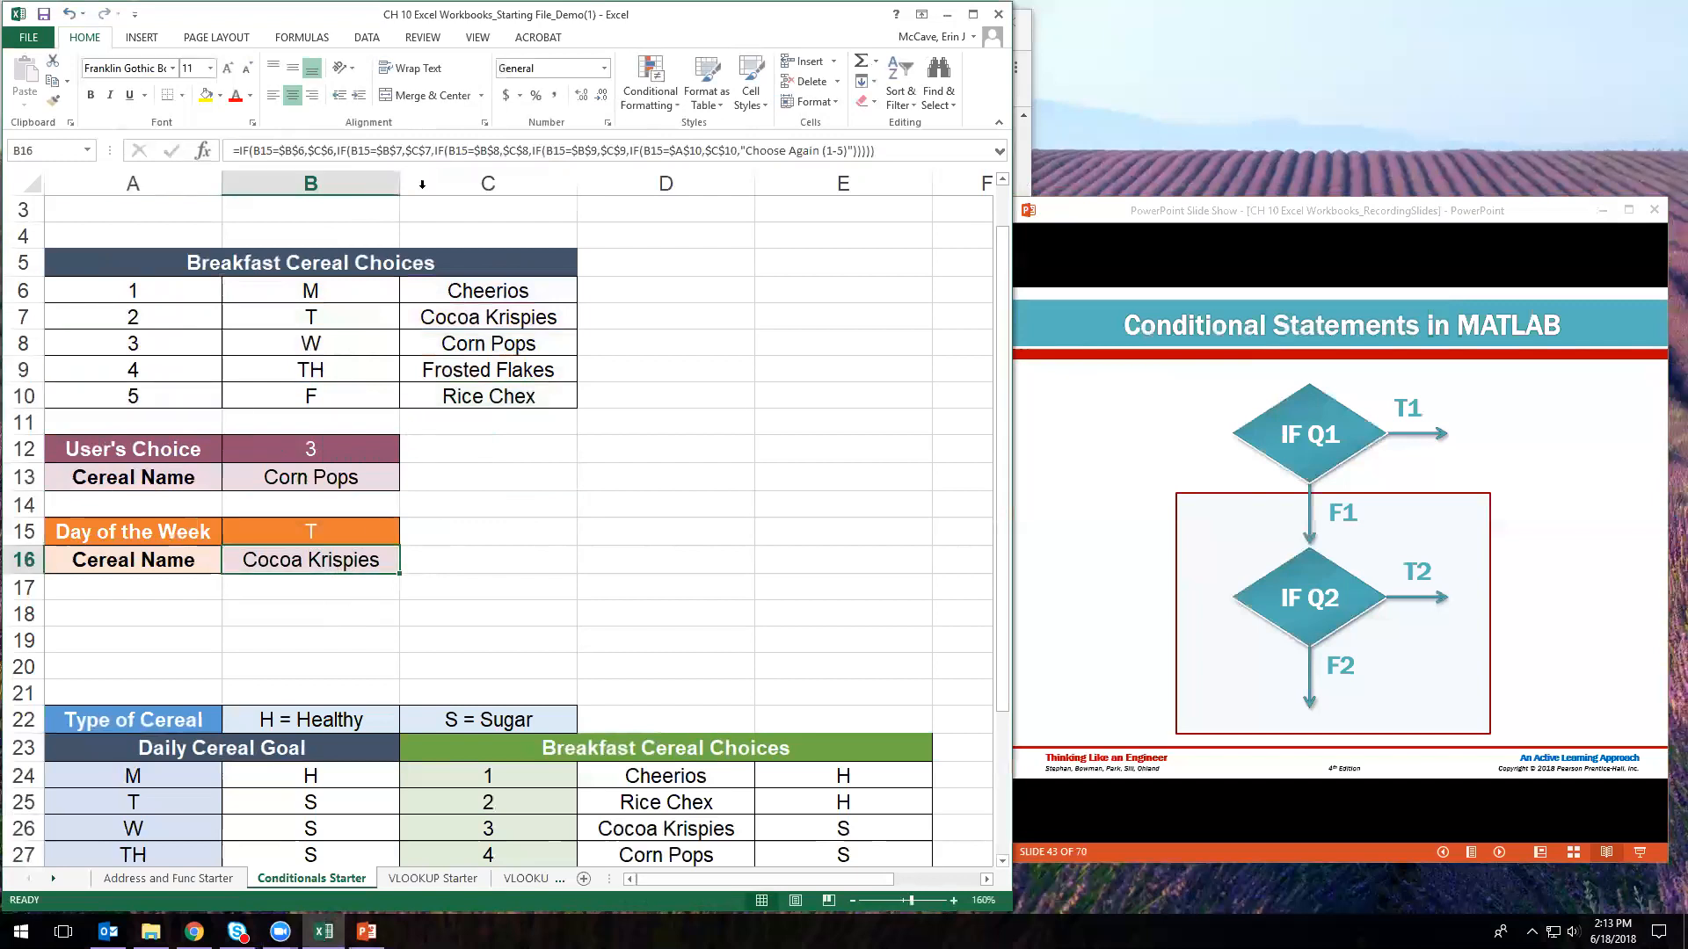
click(422, 150)
drag(180, 382, 291, 400)
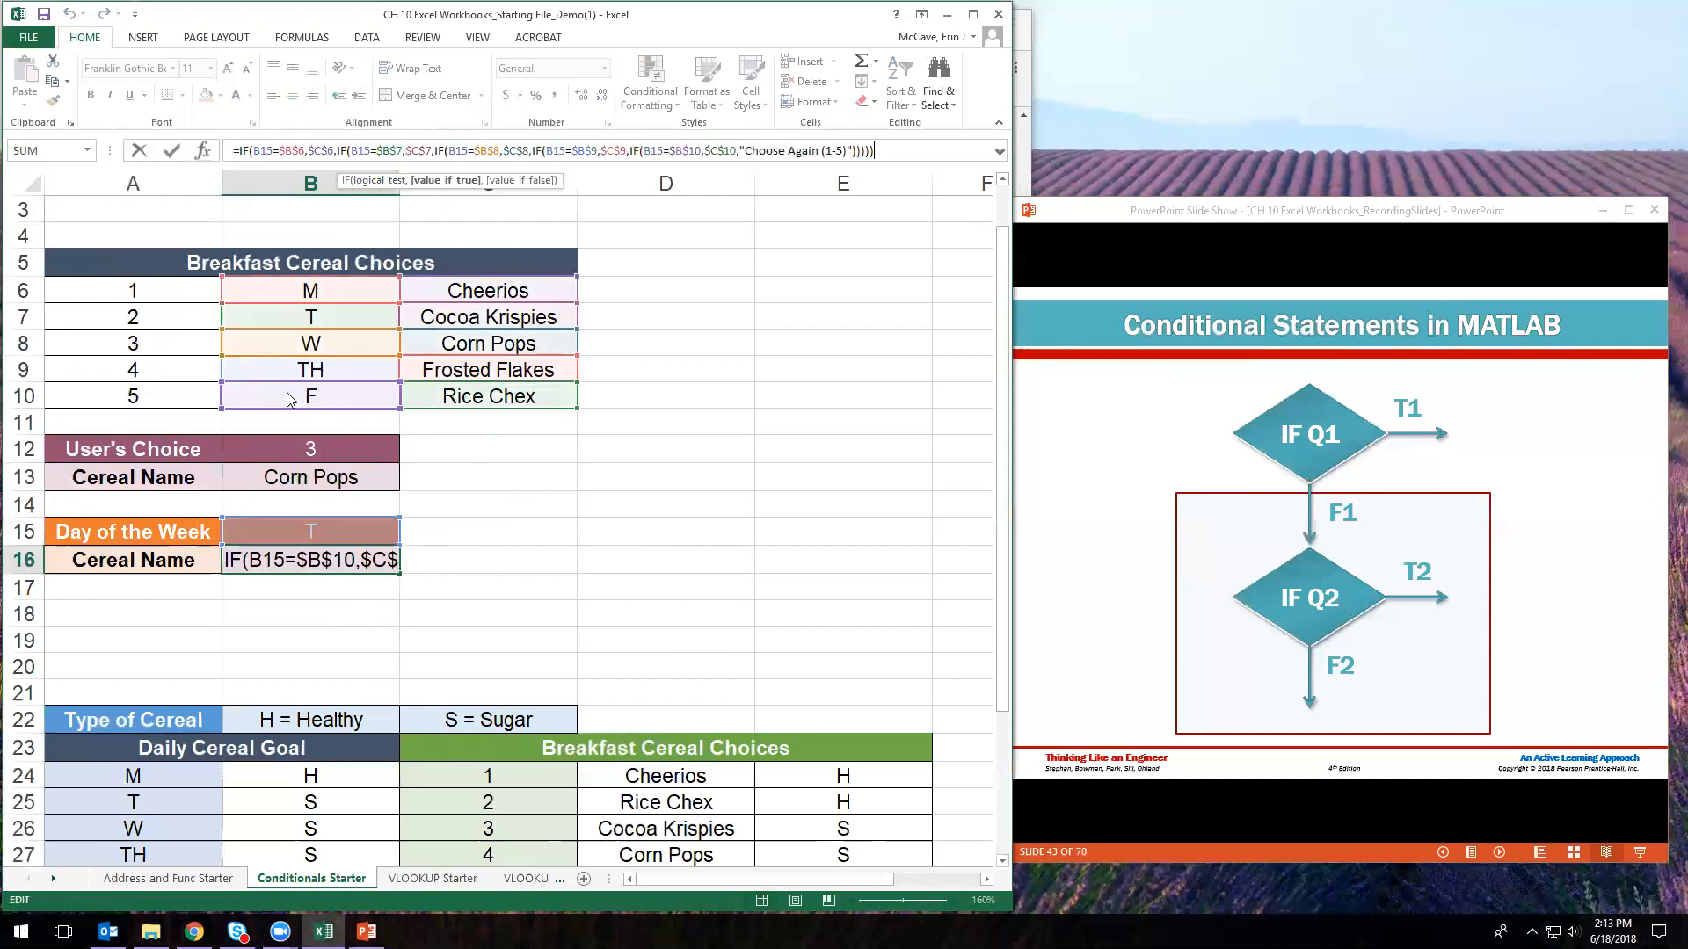
click(374, 562)
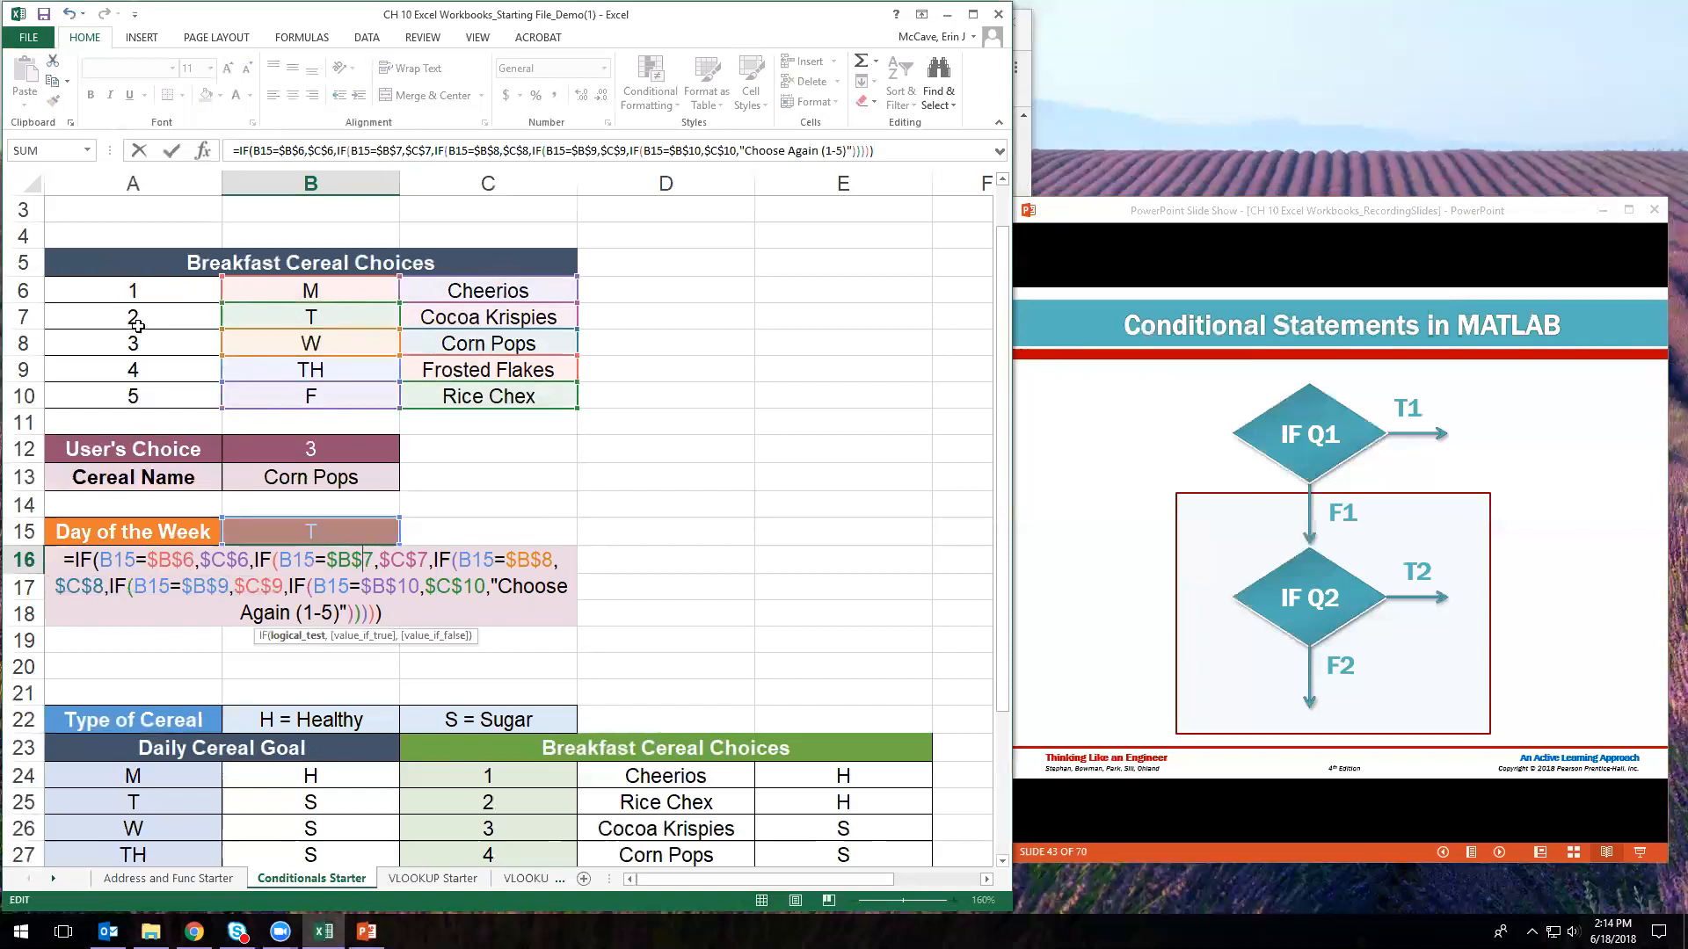
click(538, 567)
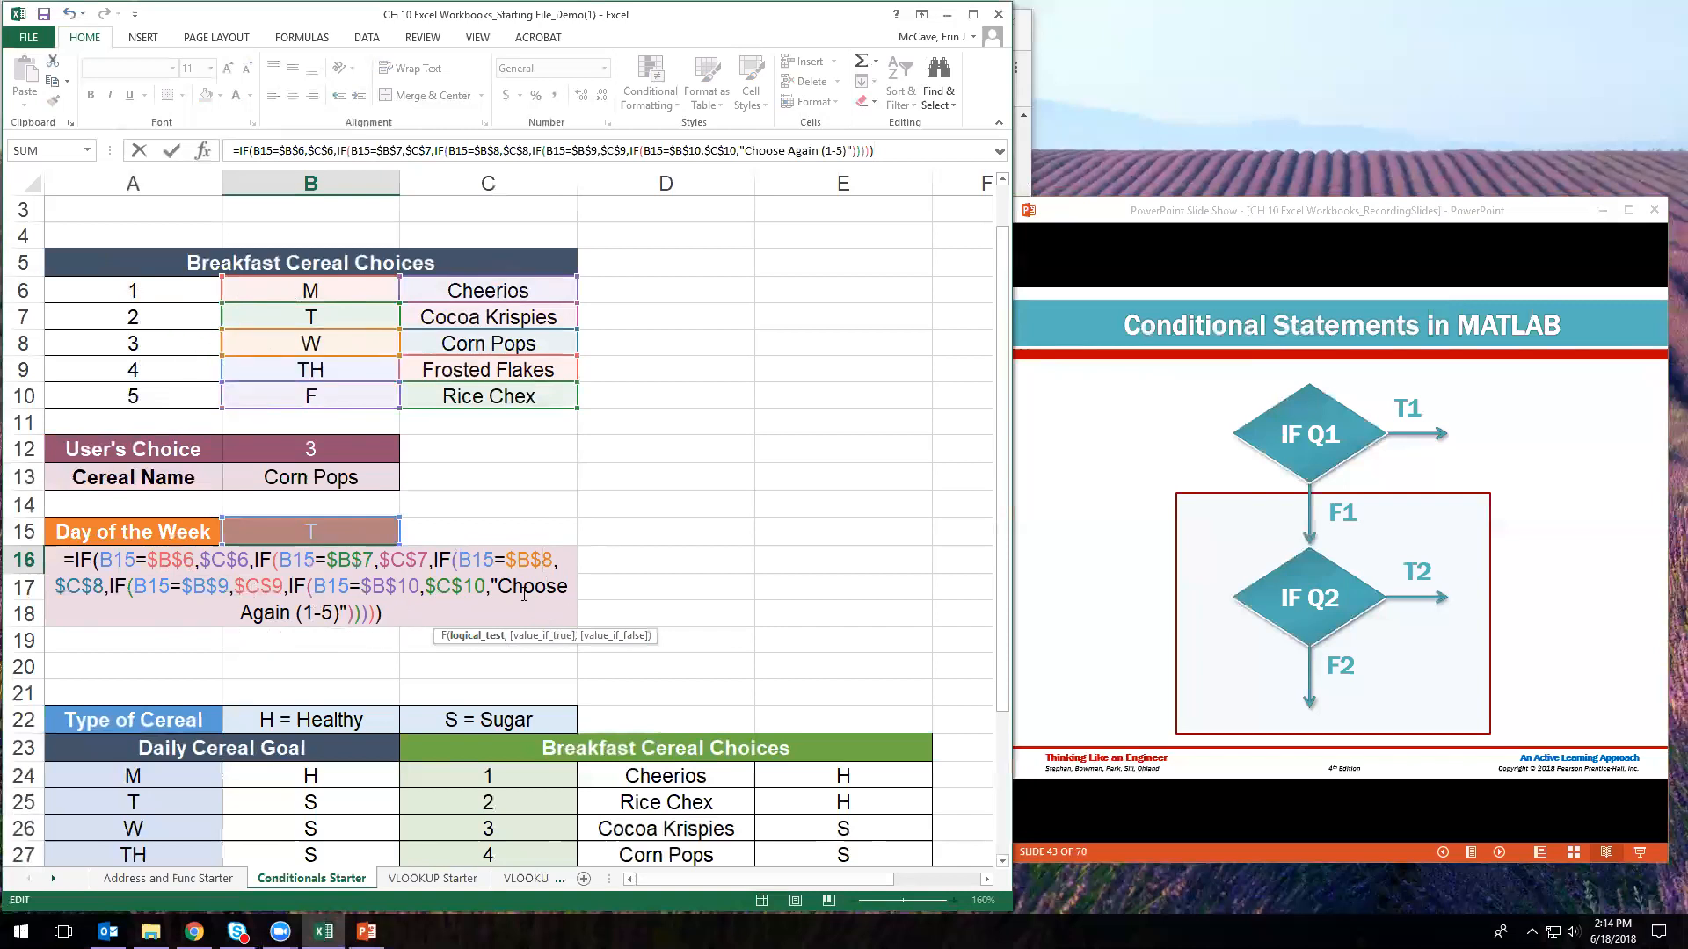
key(Return)
click(344, 531)
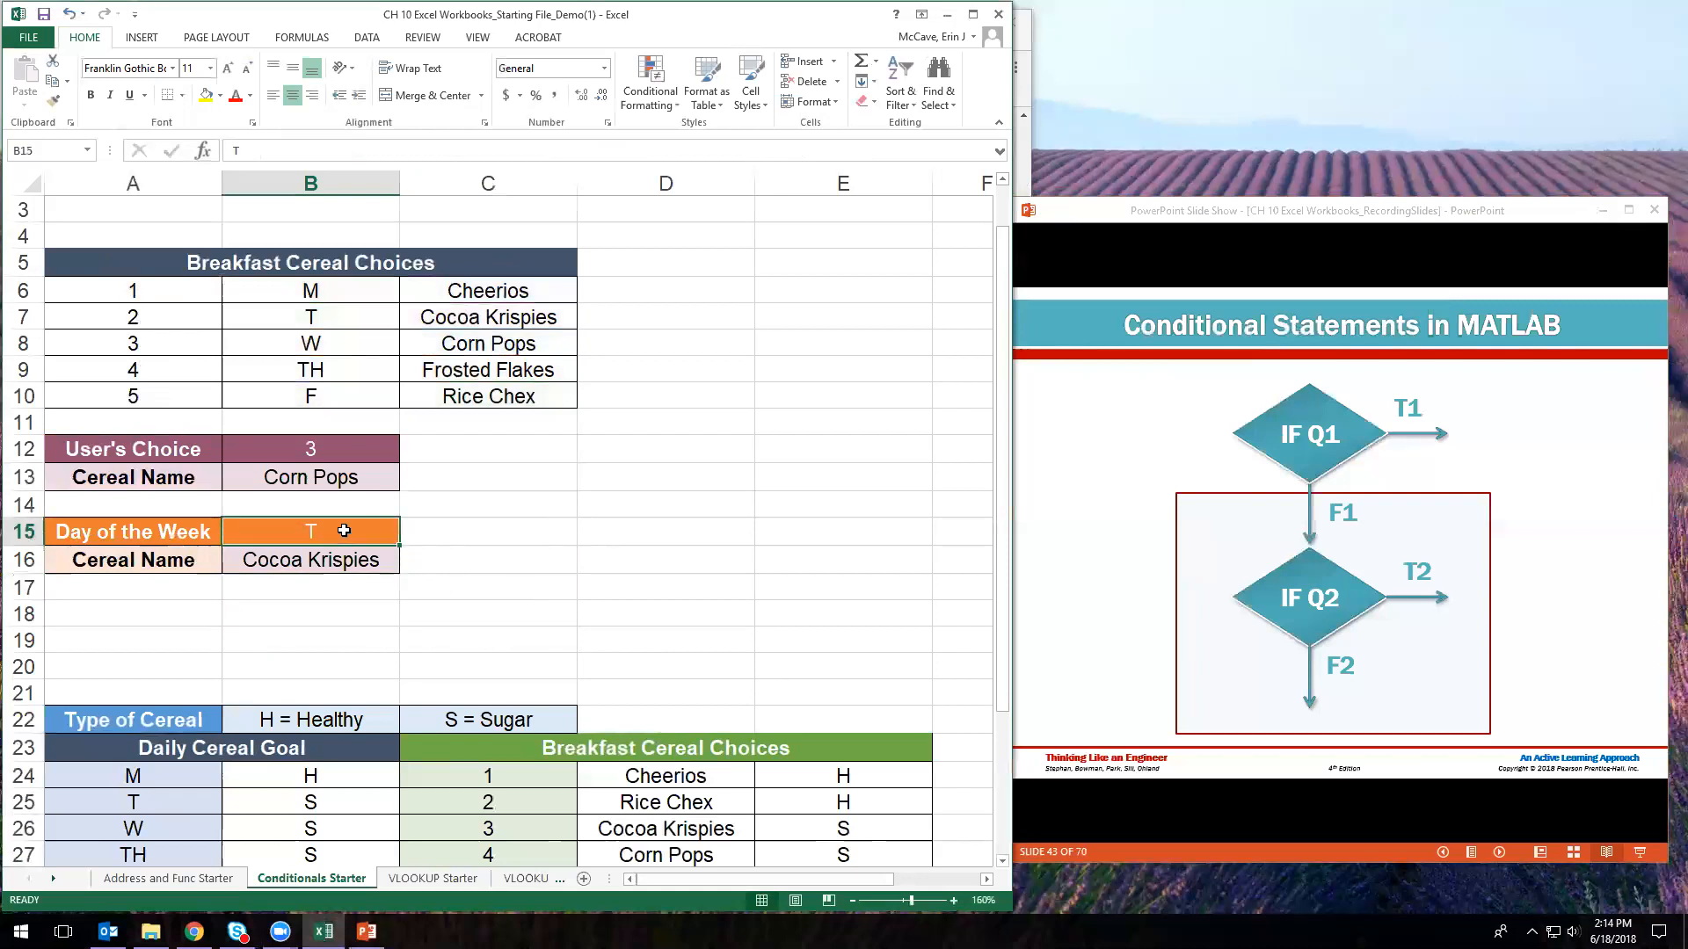
click(351, 566)
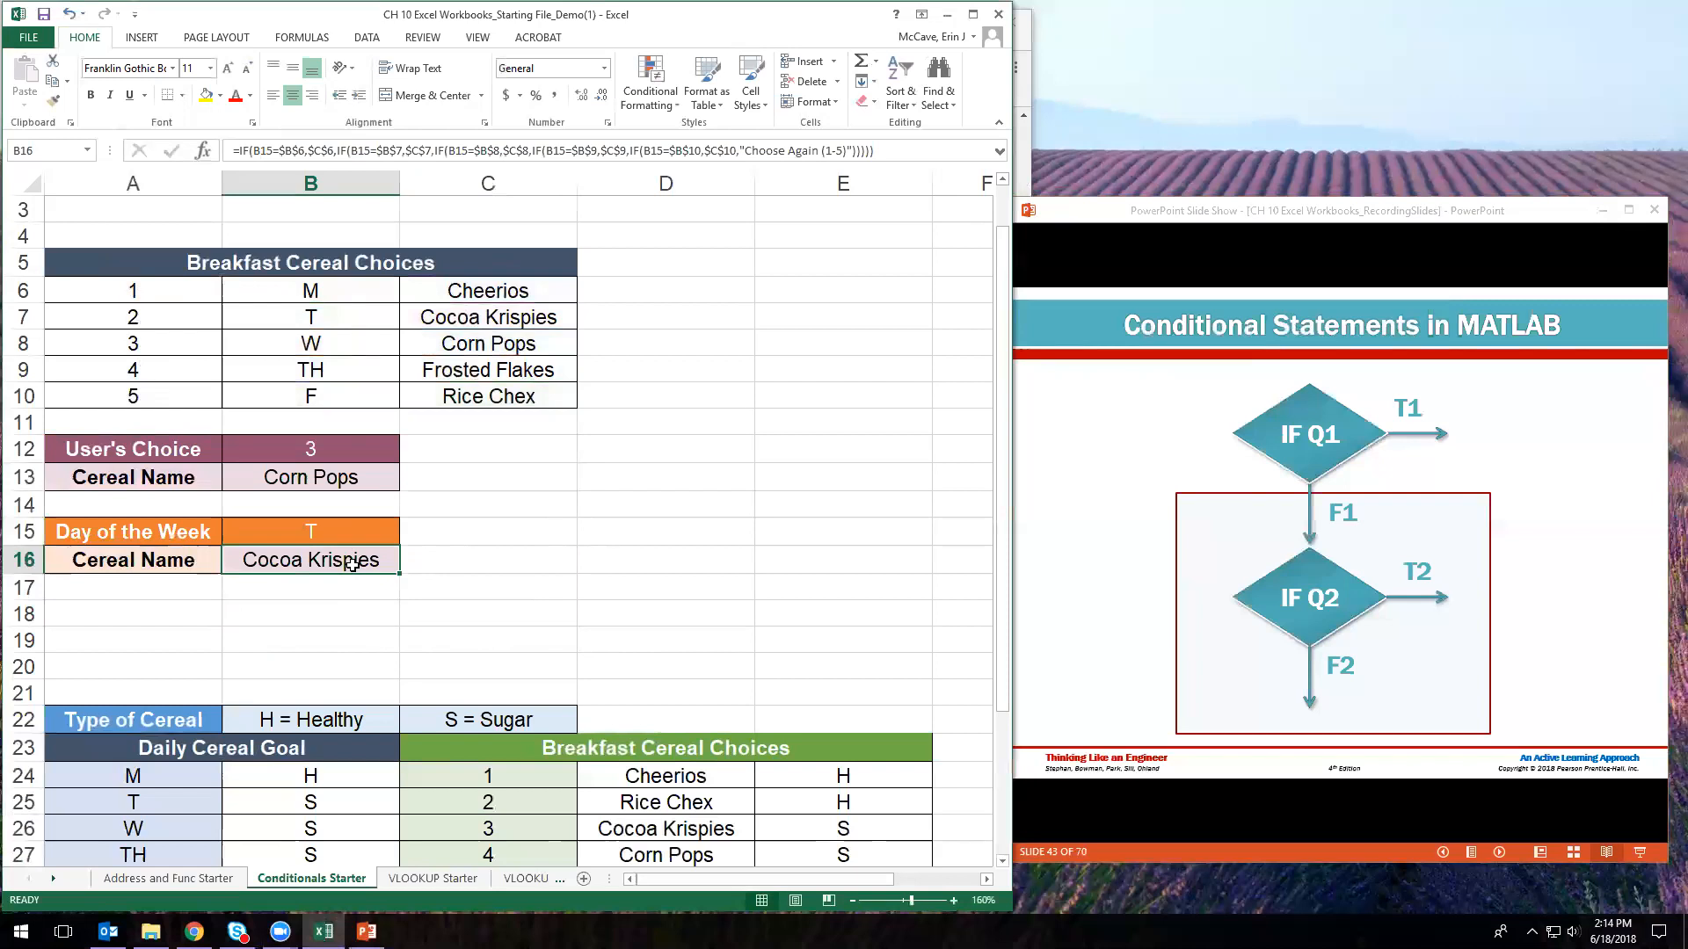
click(510, 590)
scroll(325, 578, down, 2)
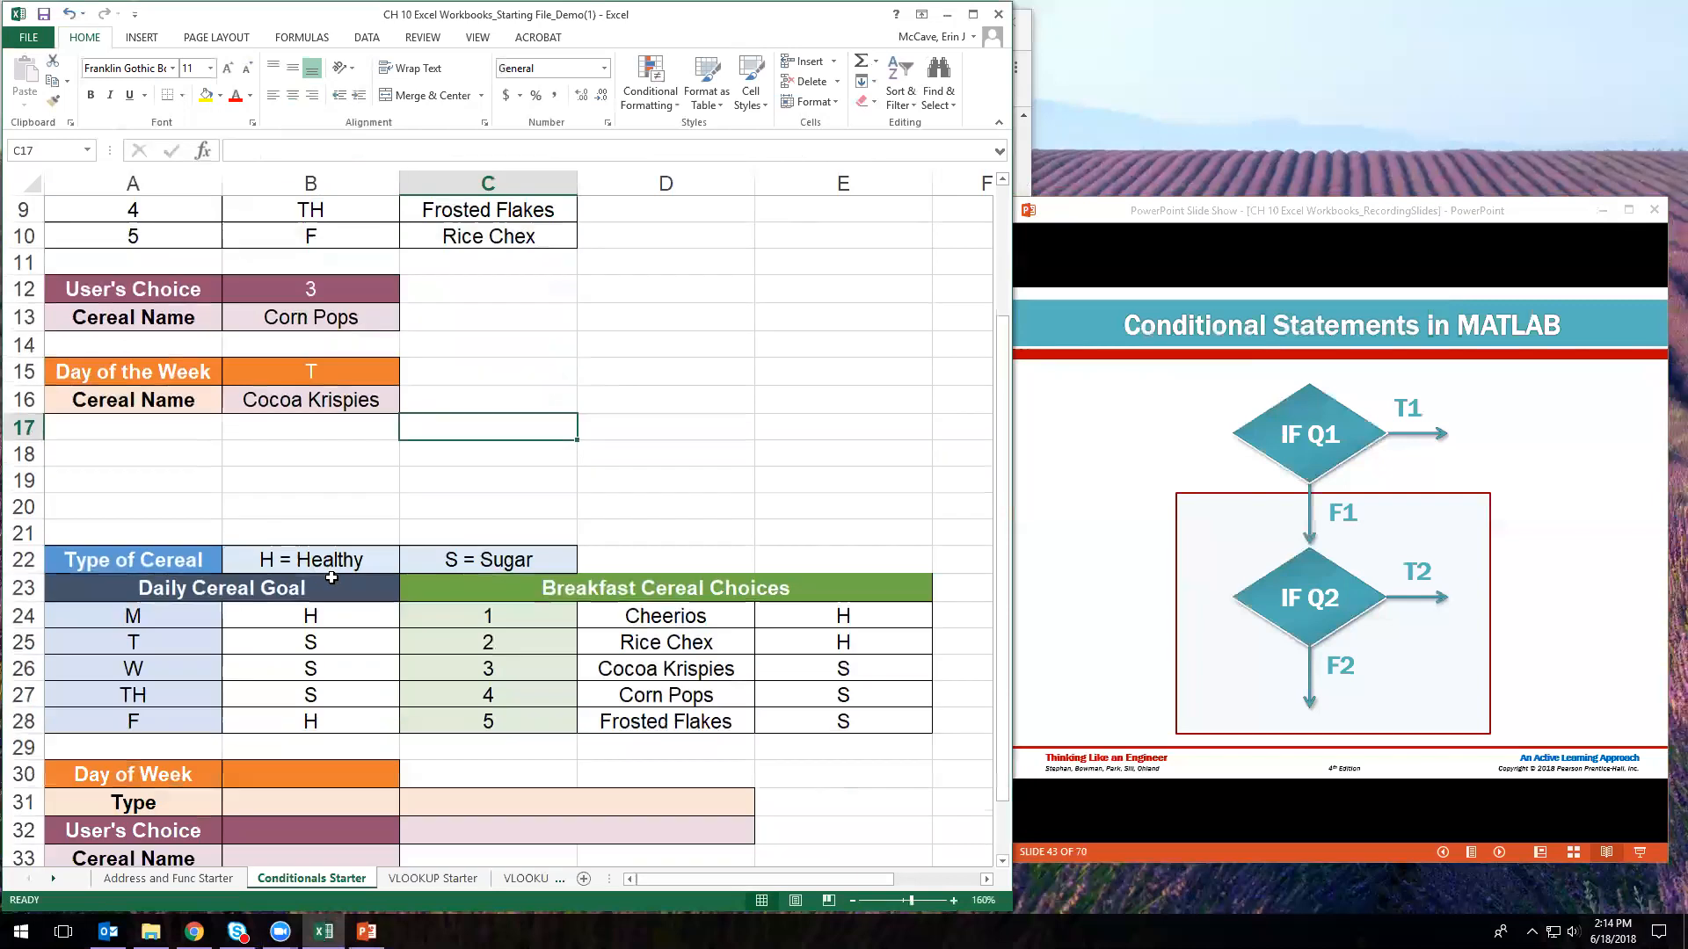
scroll(331, 577, down, 1)
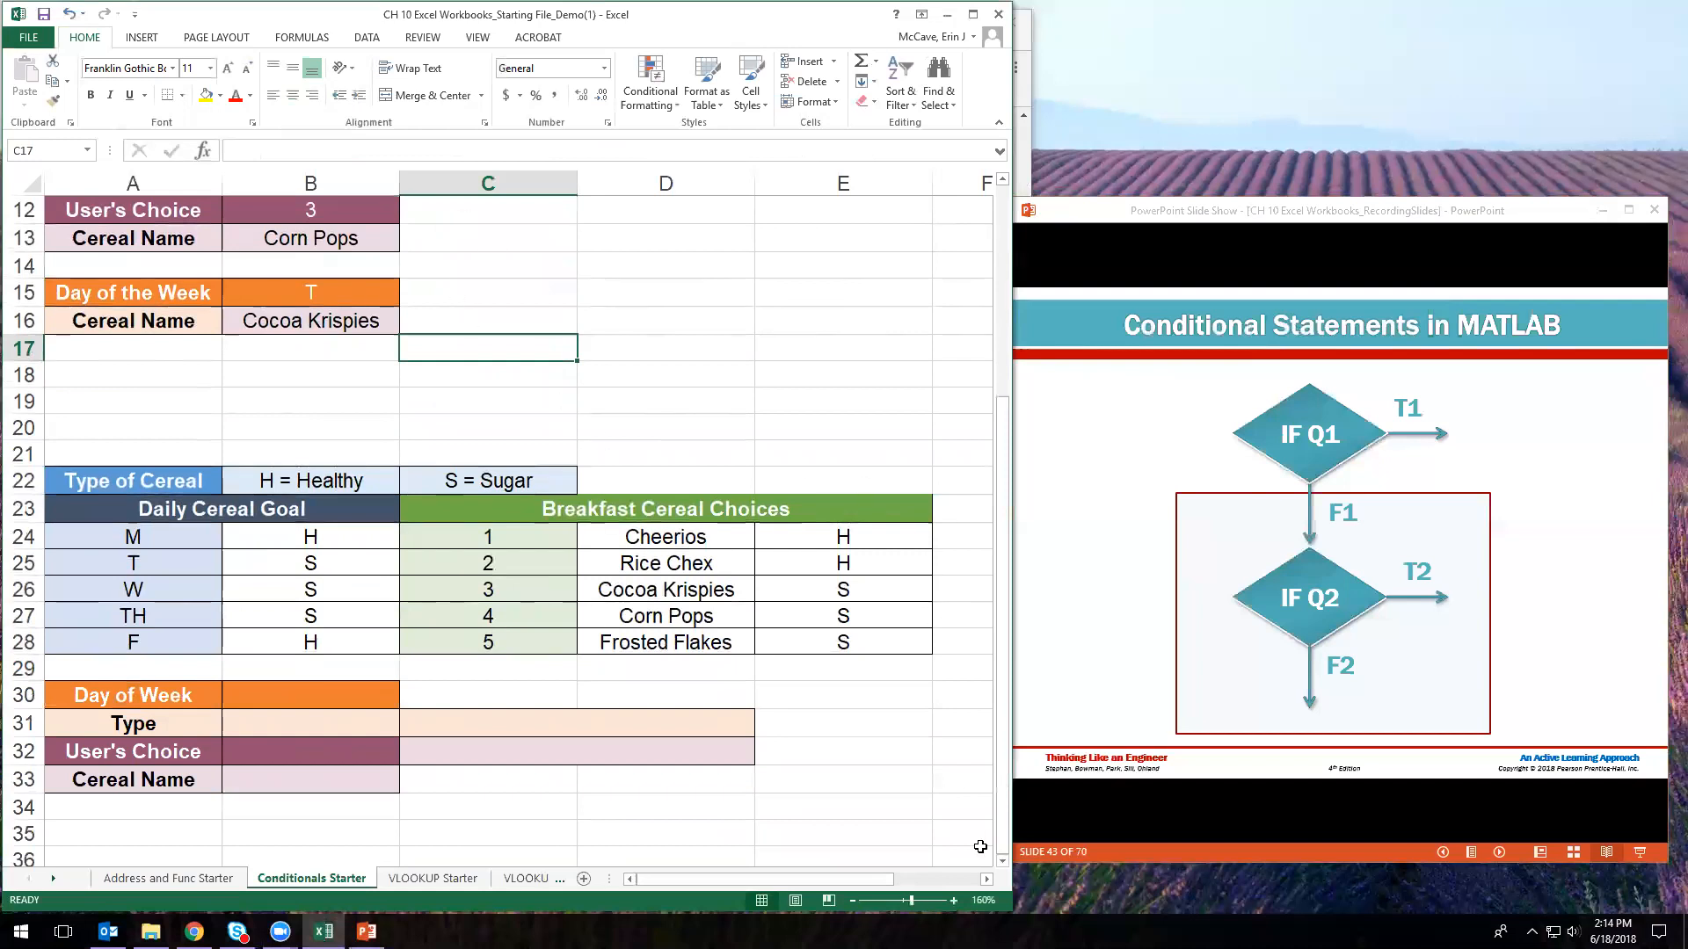
scroll(1007, 863, down, 1)
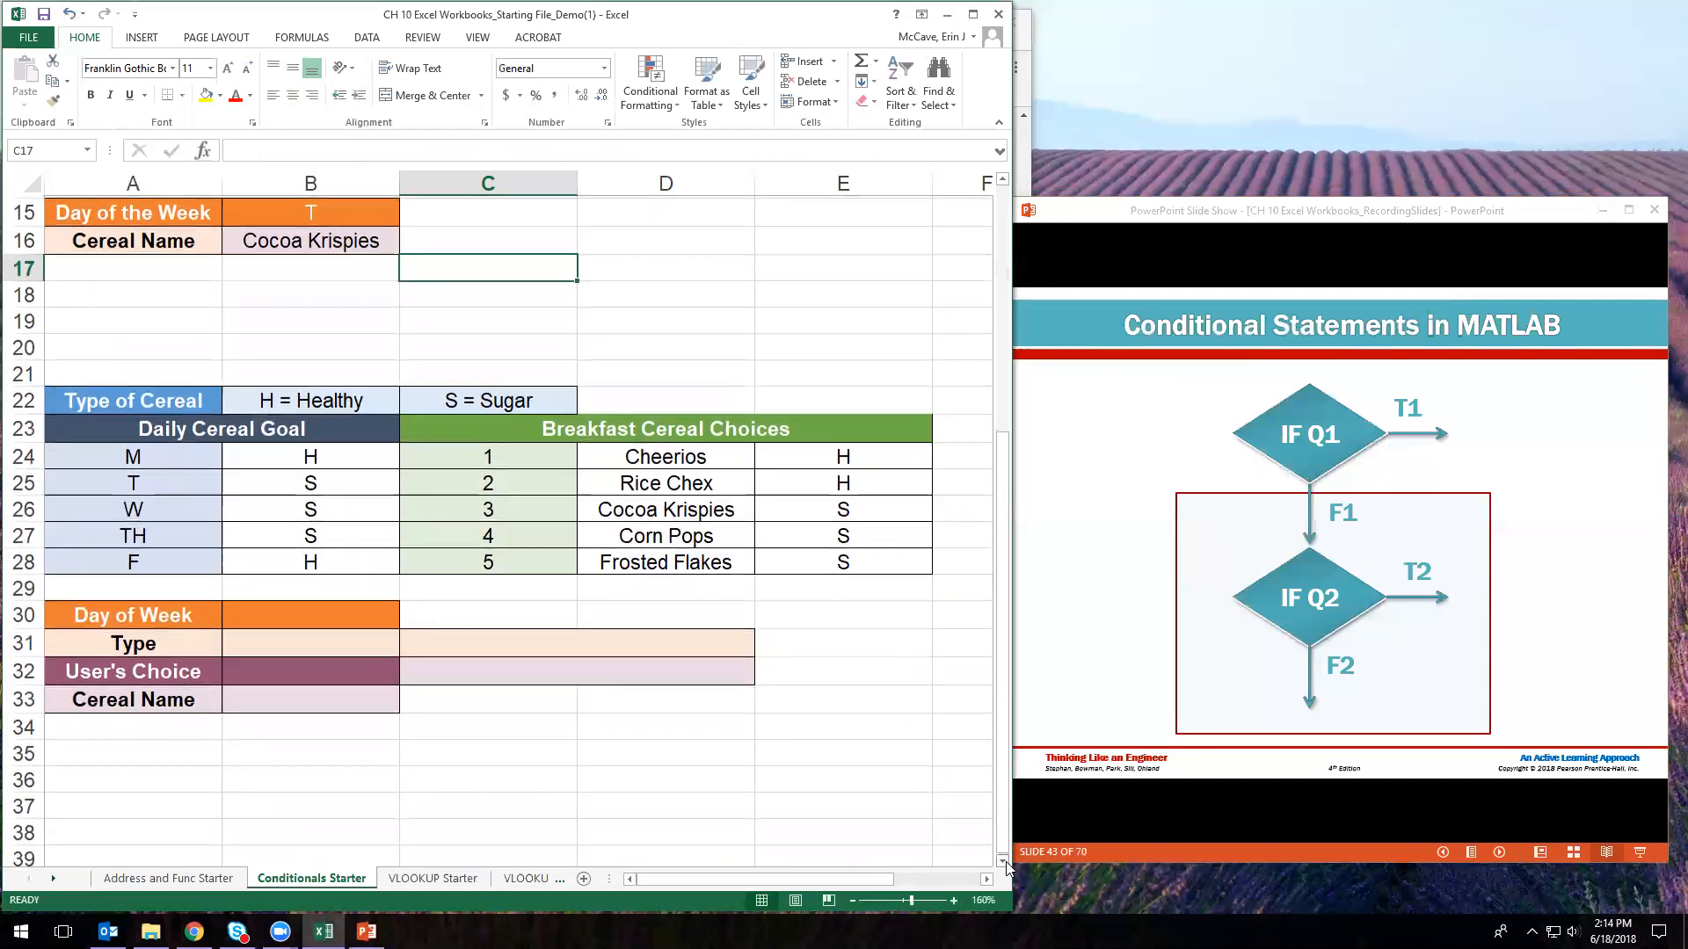
scroll(1006, 866, down, 3)
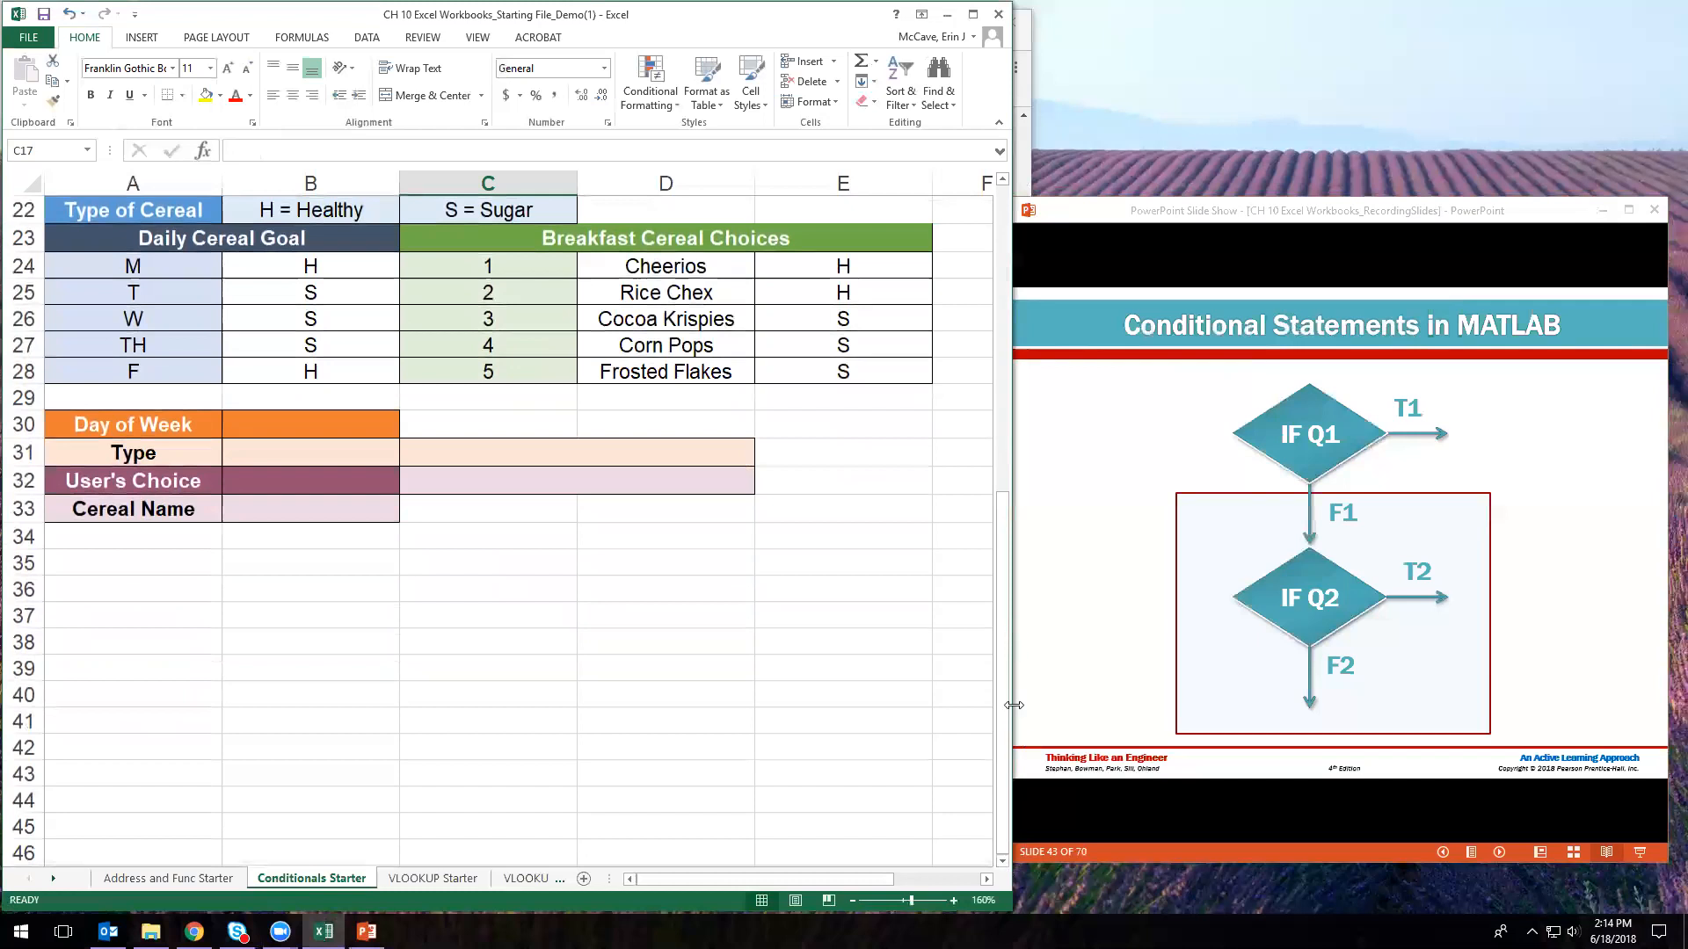
scroll(1004, 714, up, 1)
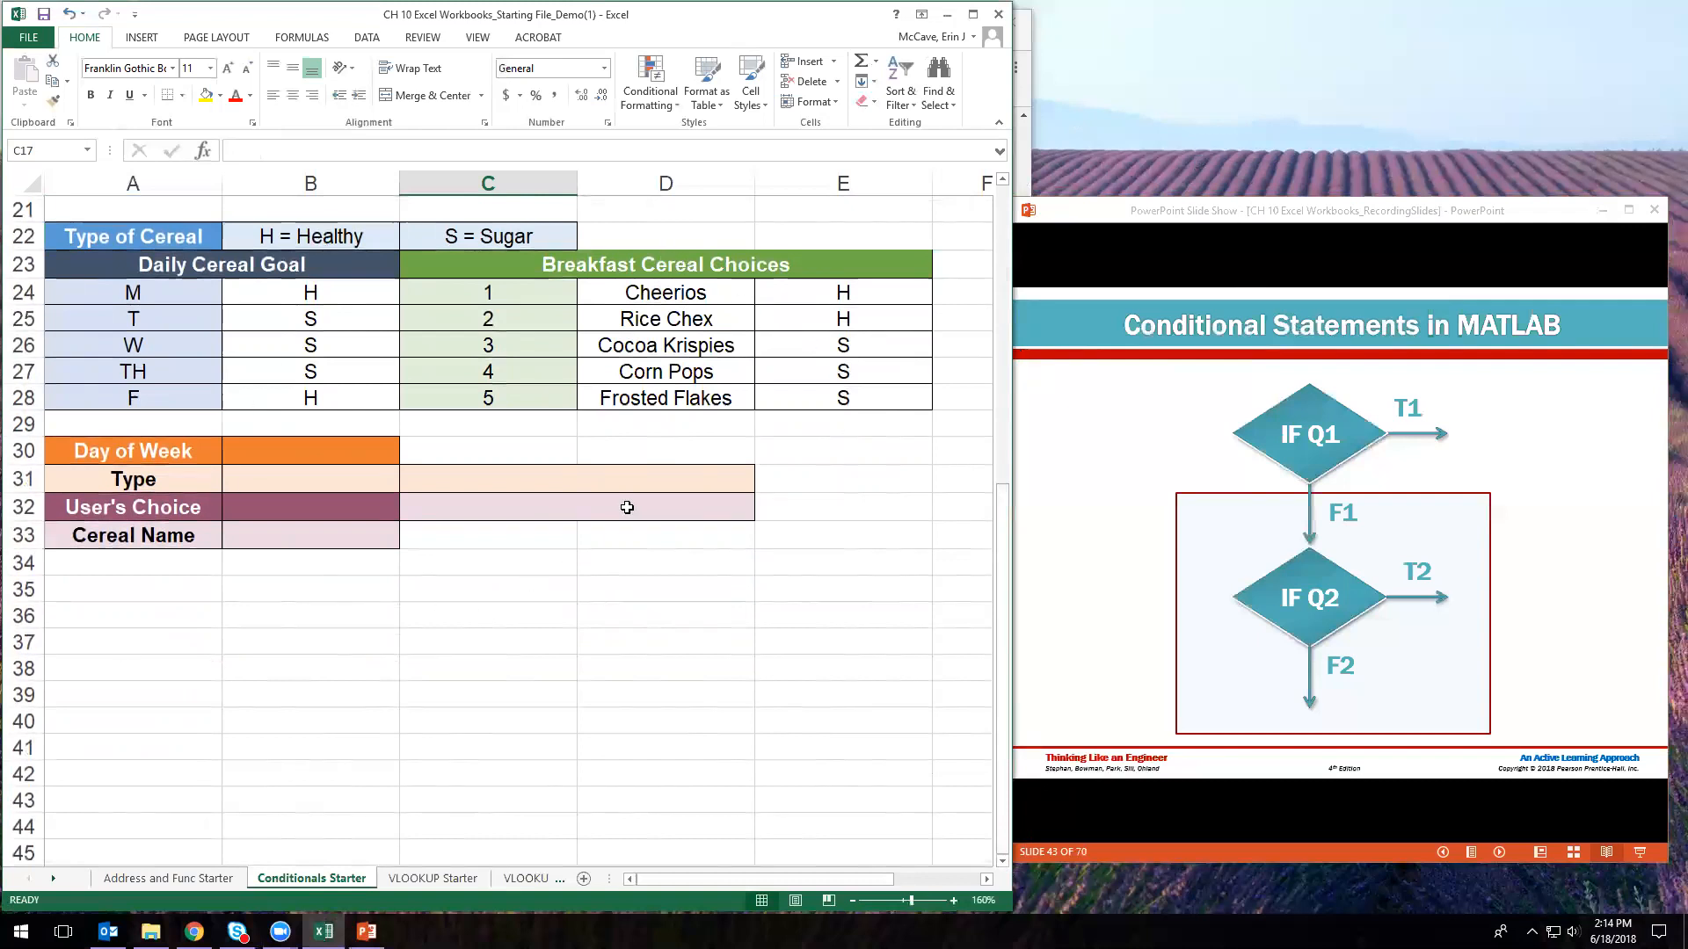
drag(163, 265, 720, 394)
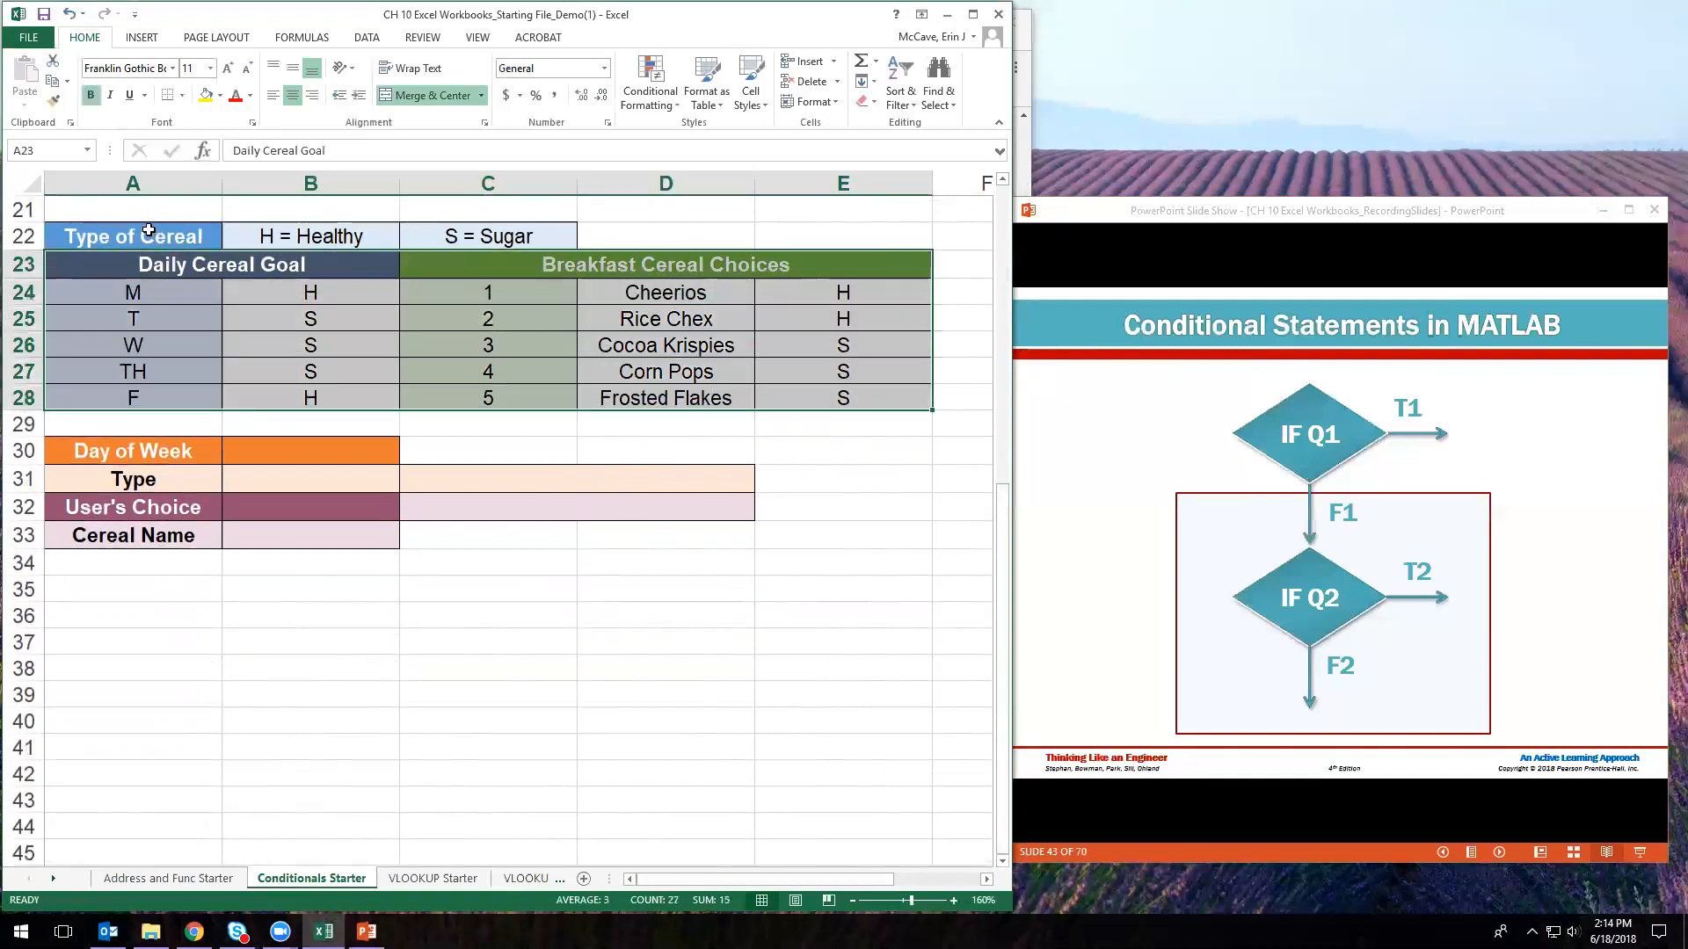
drag(149, 264, 190, 401)
click(265, 231)
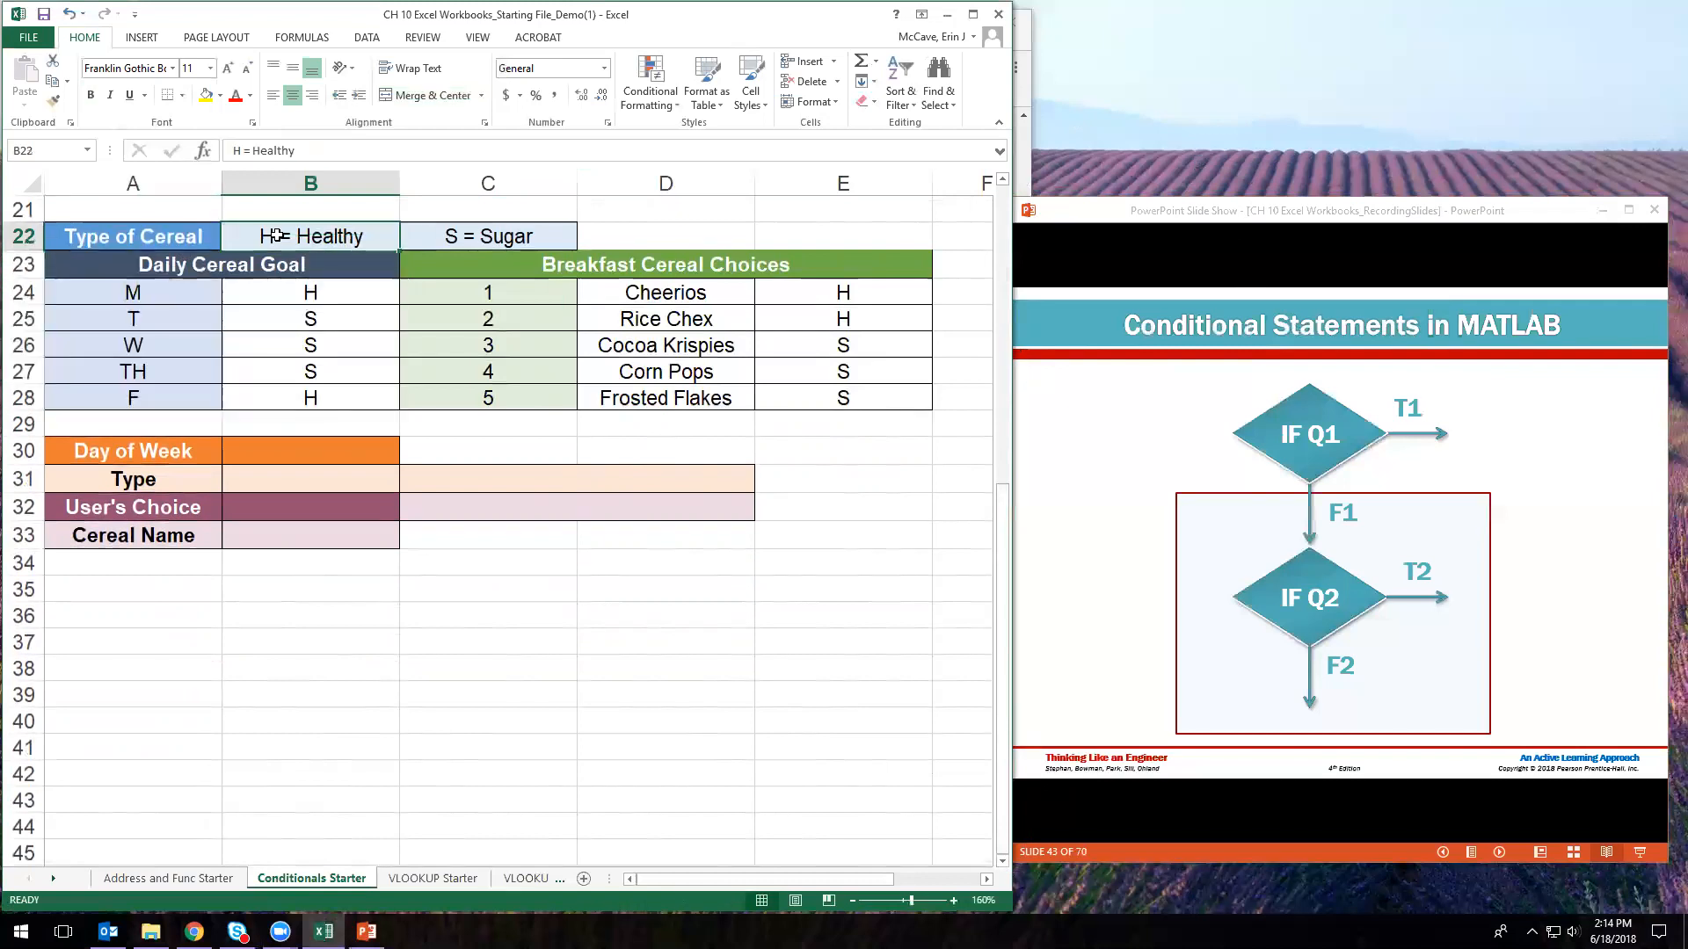
click(497, 230)
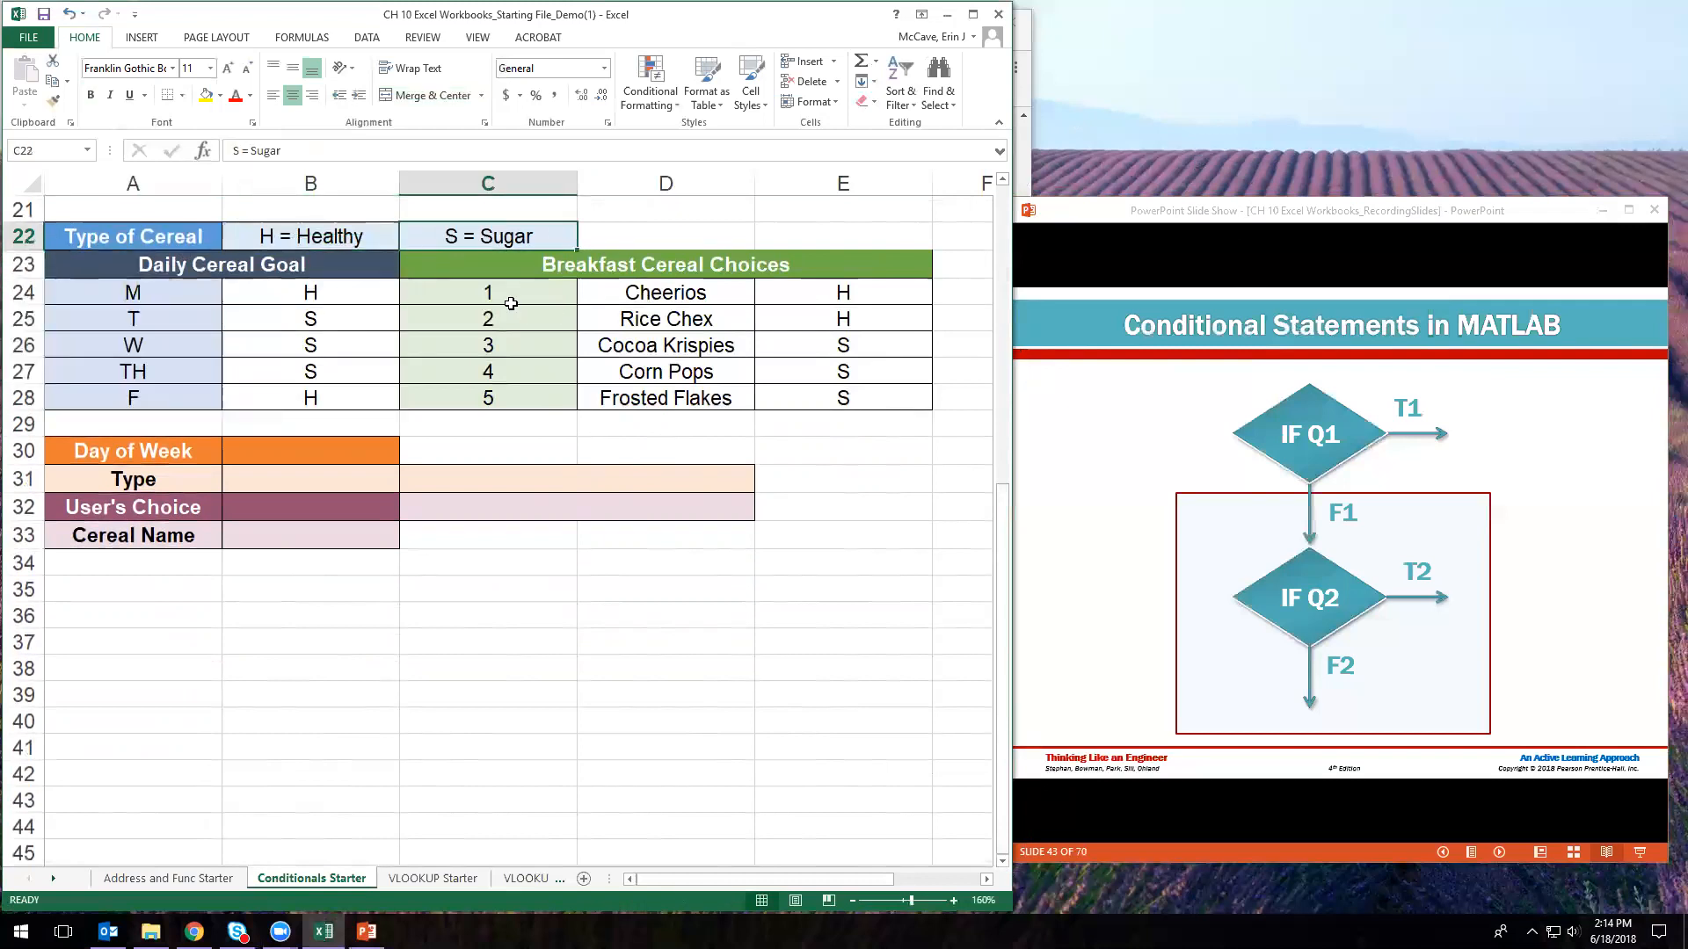
click(728, 264)
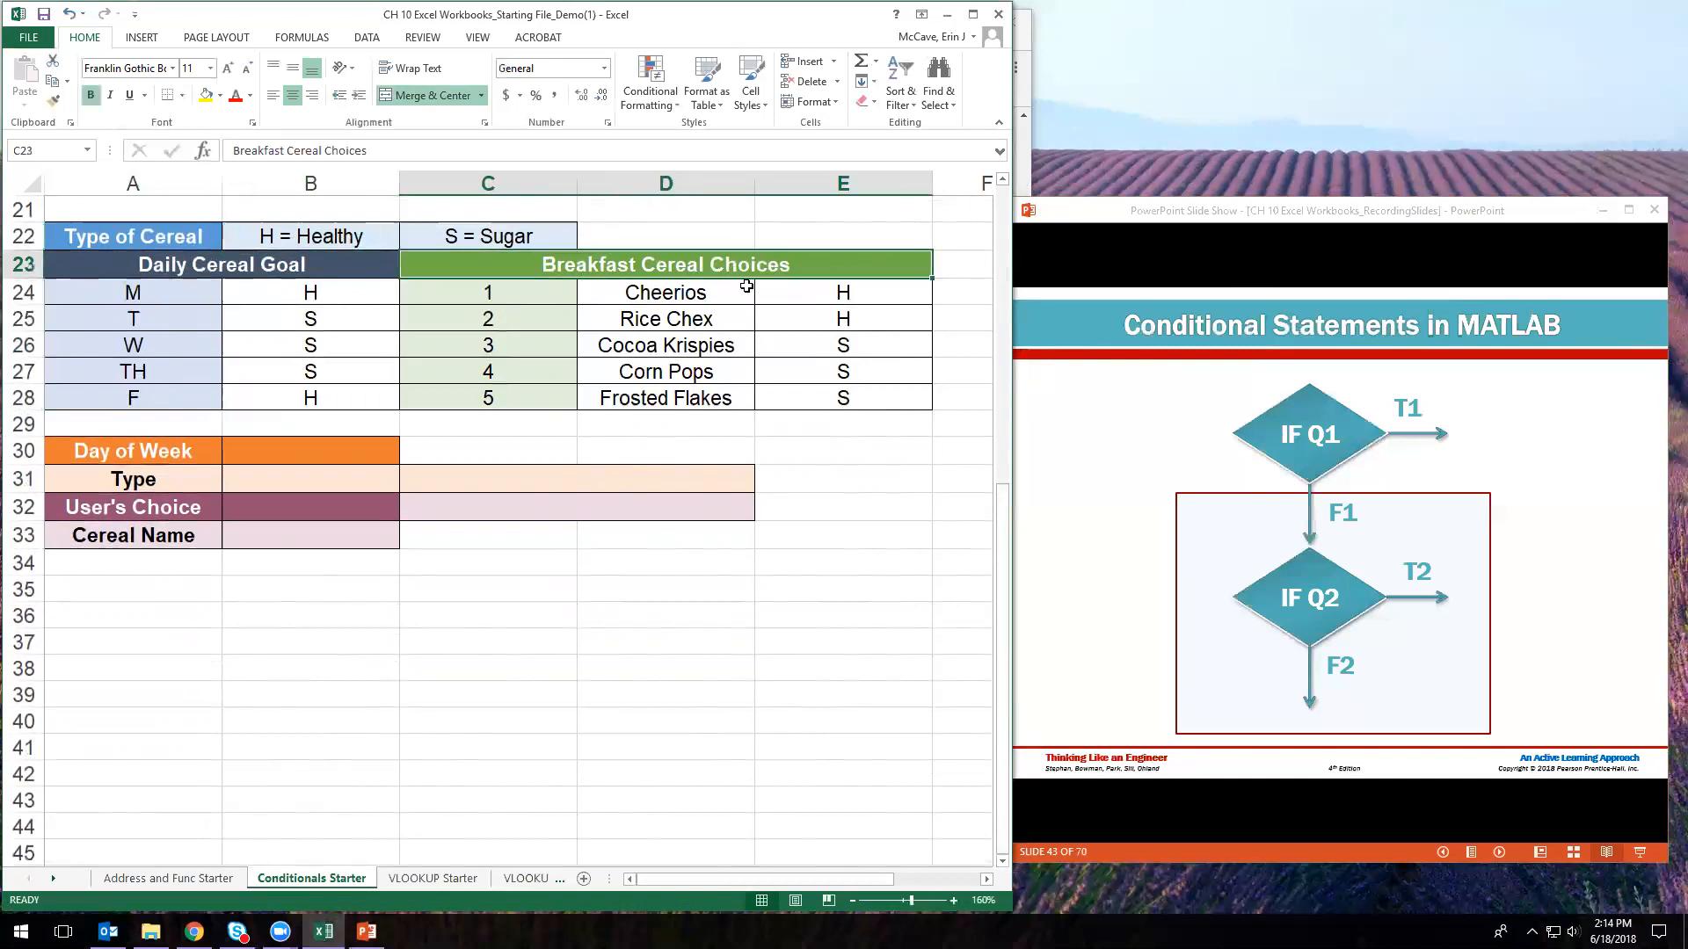
drag(530, 295, 532, 398)
drag(651, 294, 724, 389)
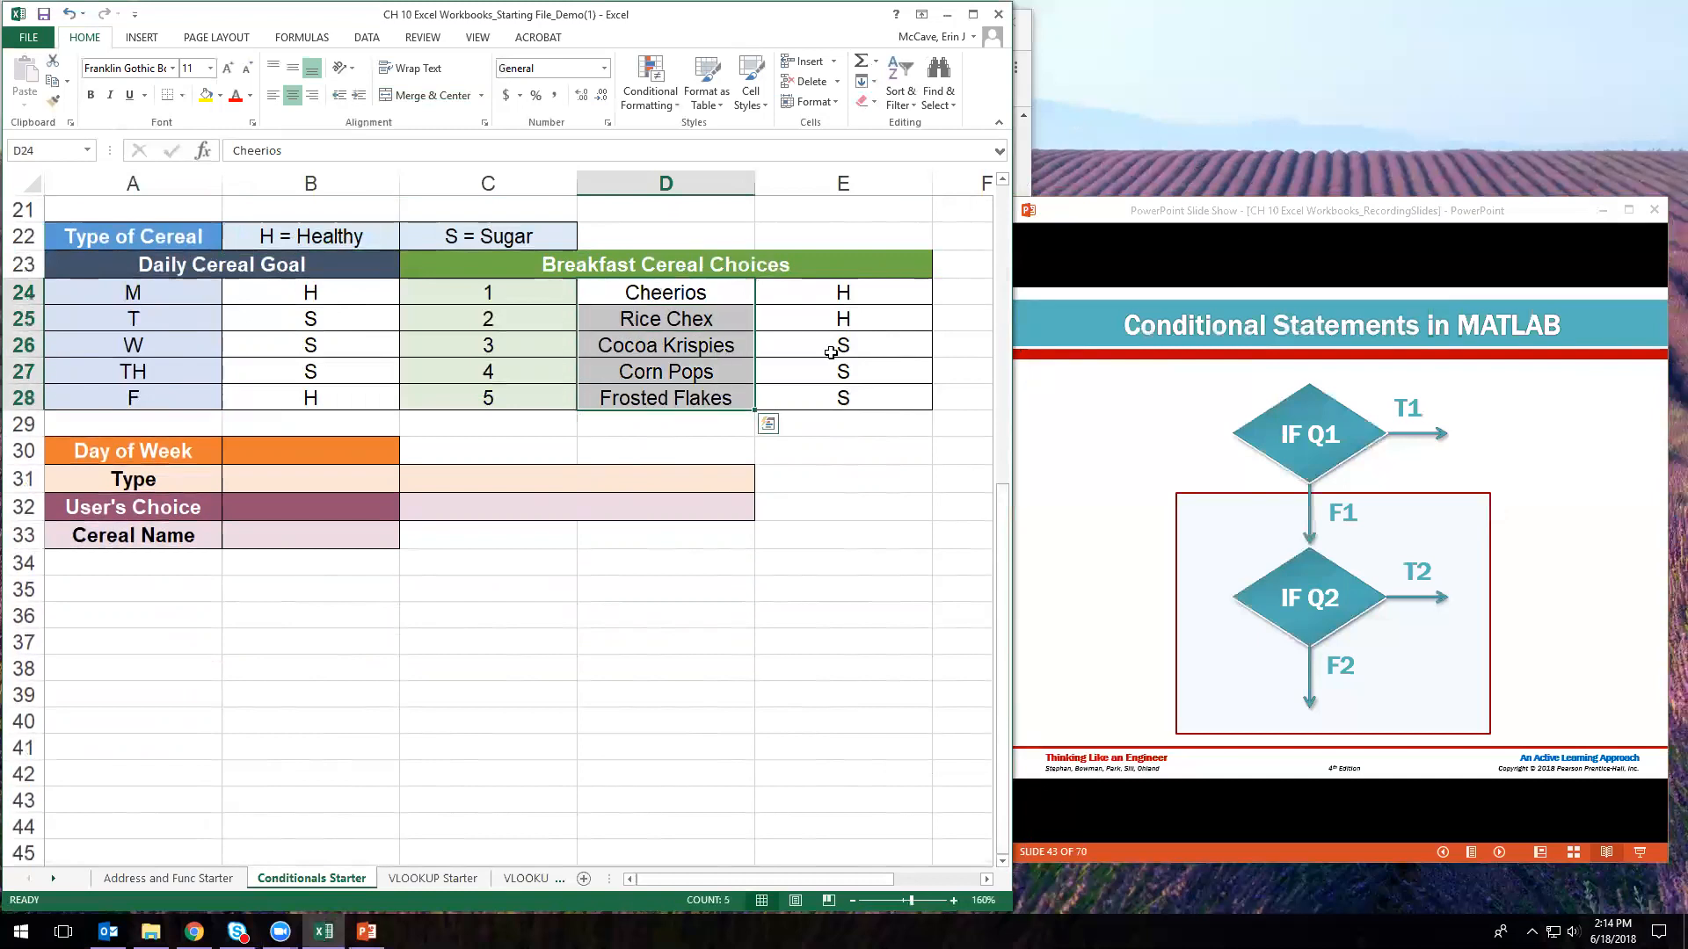
drag(842, 299, 844, 402)
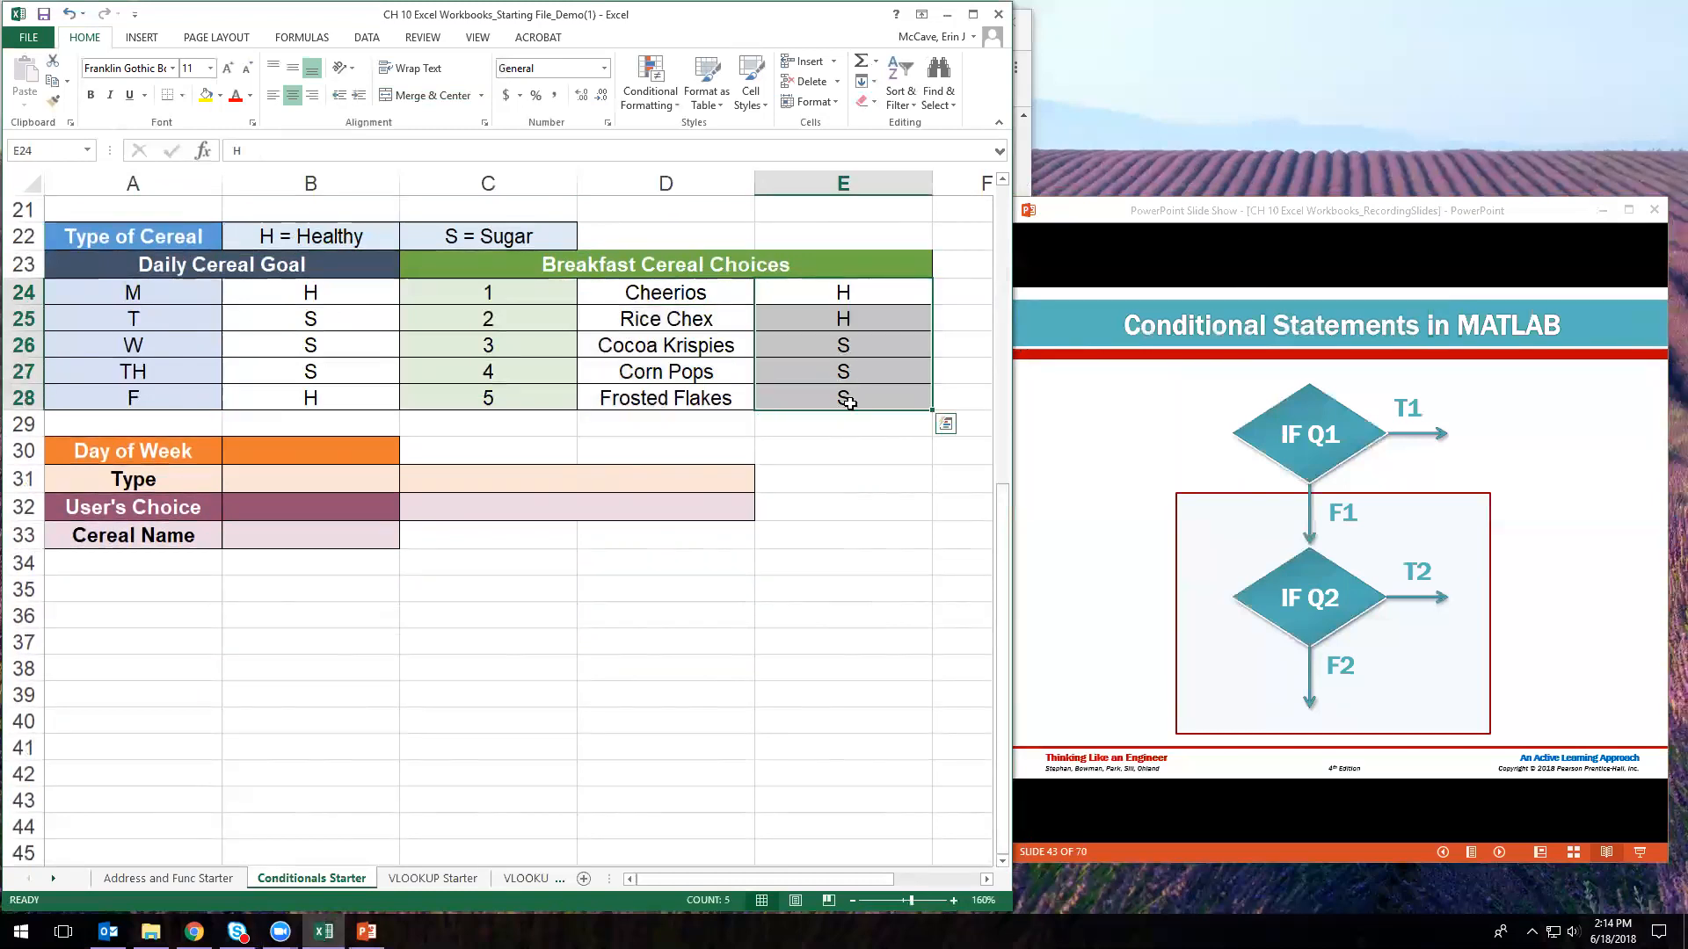
click(858, 295)
click(850, 352)
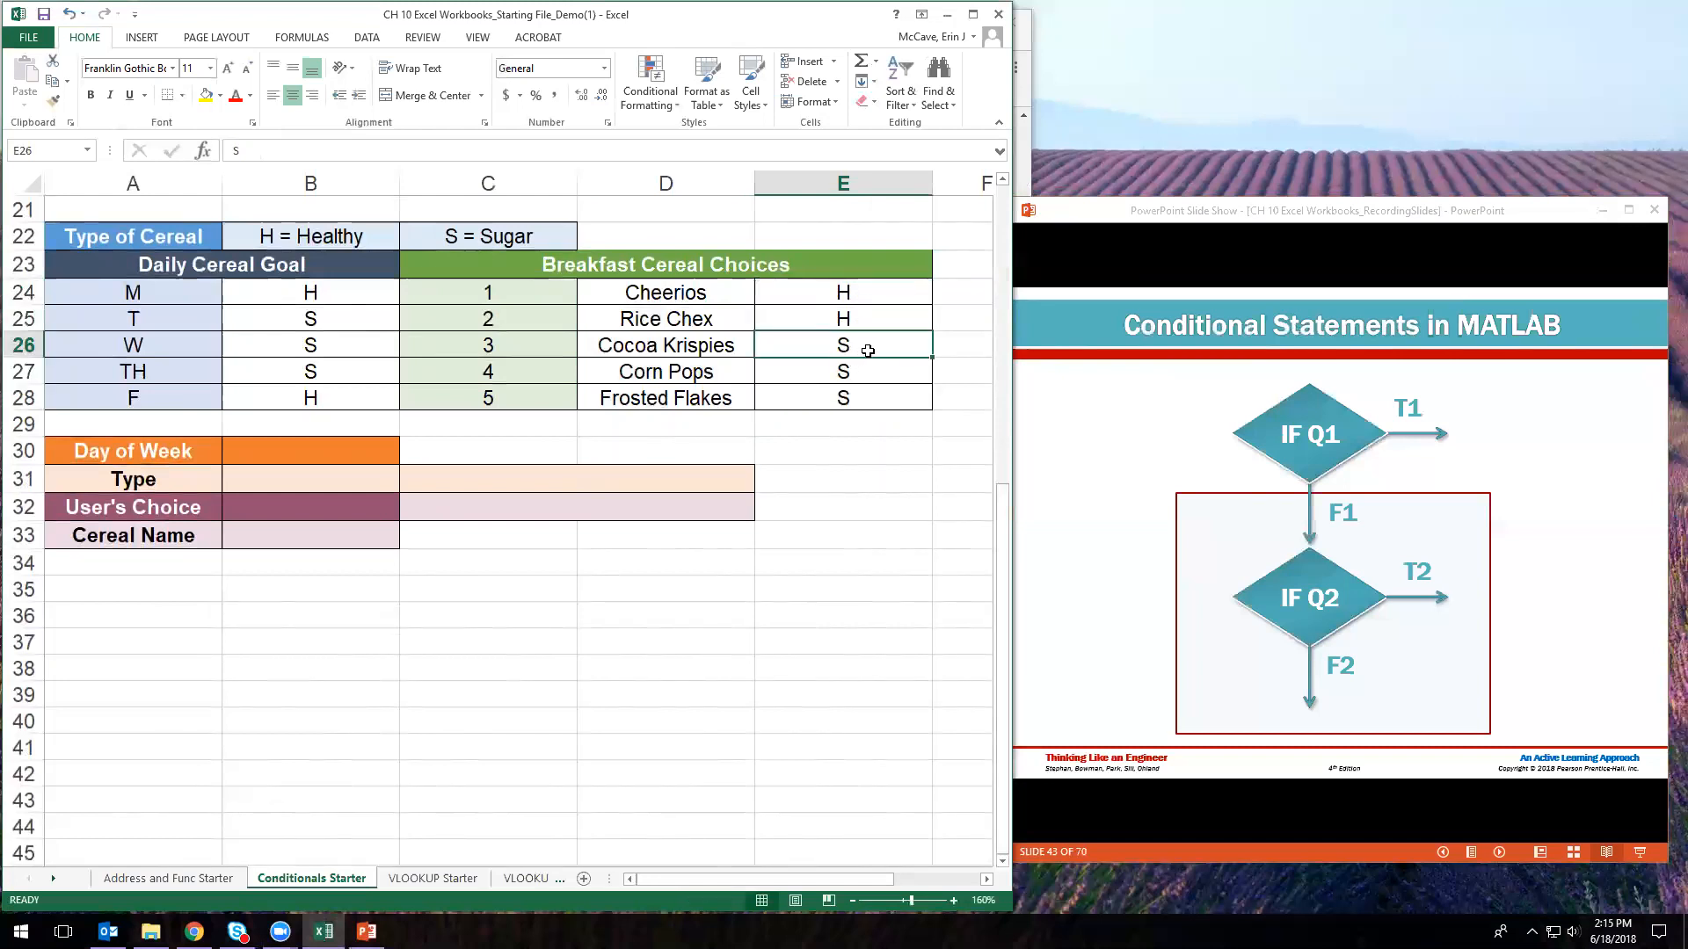
drag(844, 293, 851, 321)
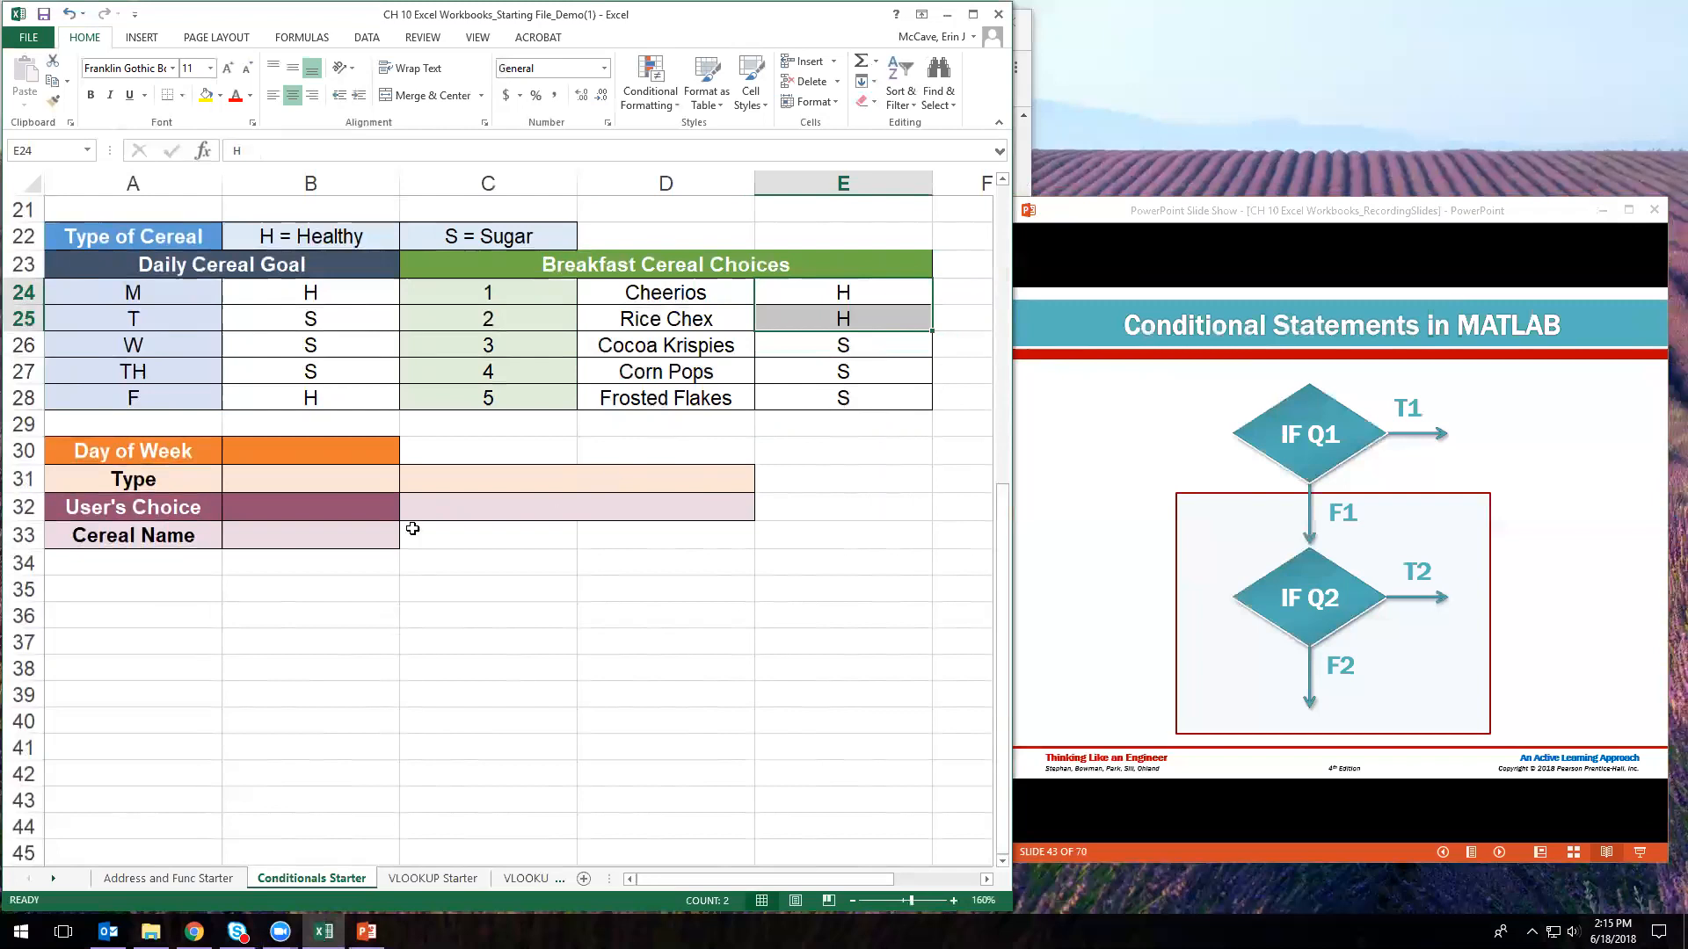
click(196, 303)
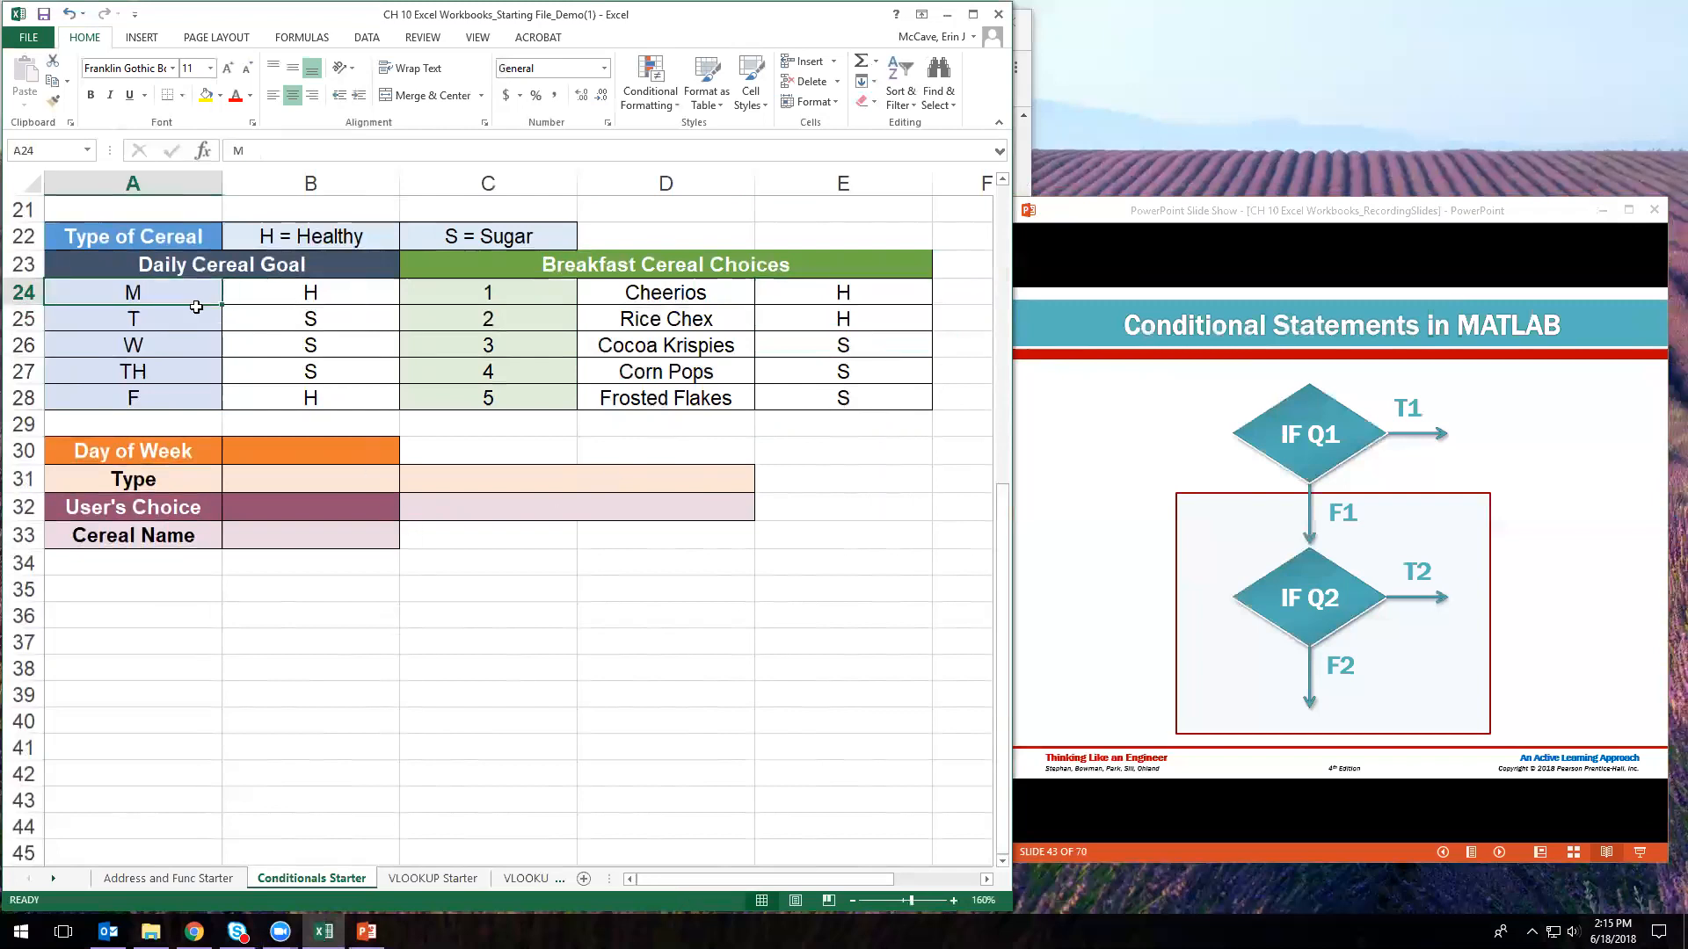
click(299, 303)
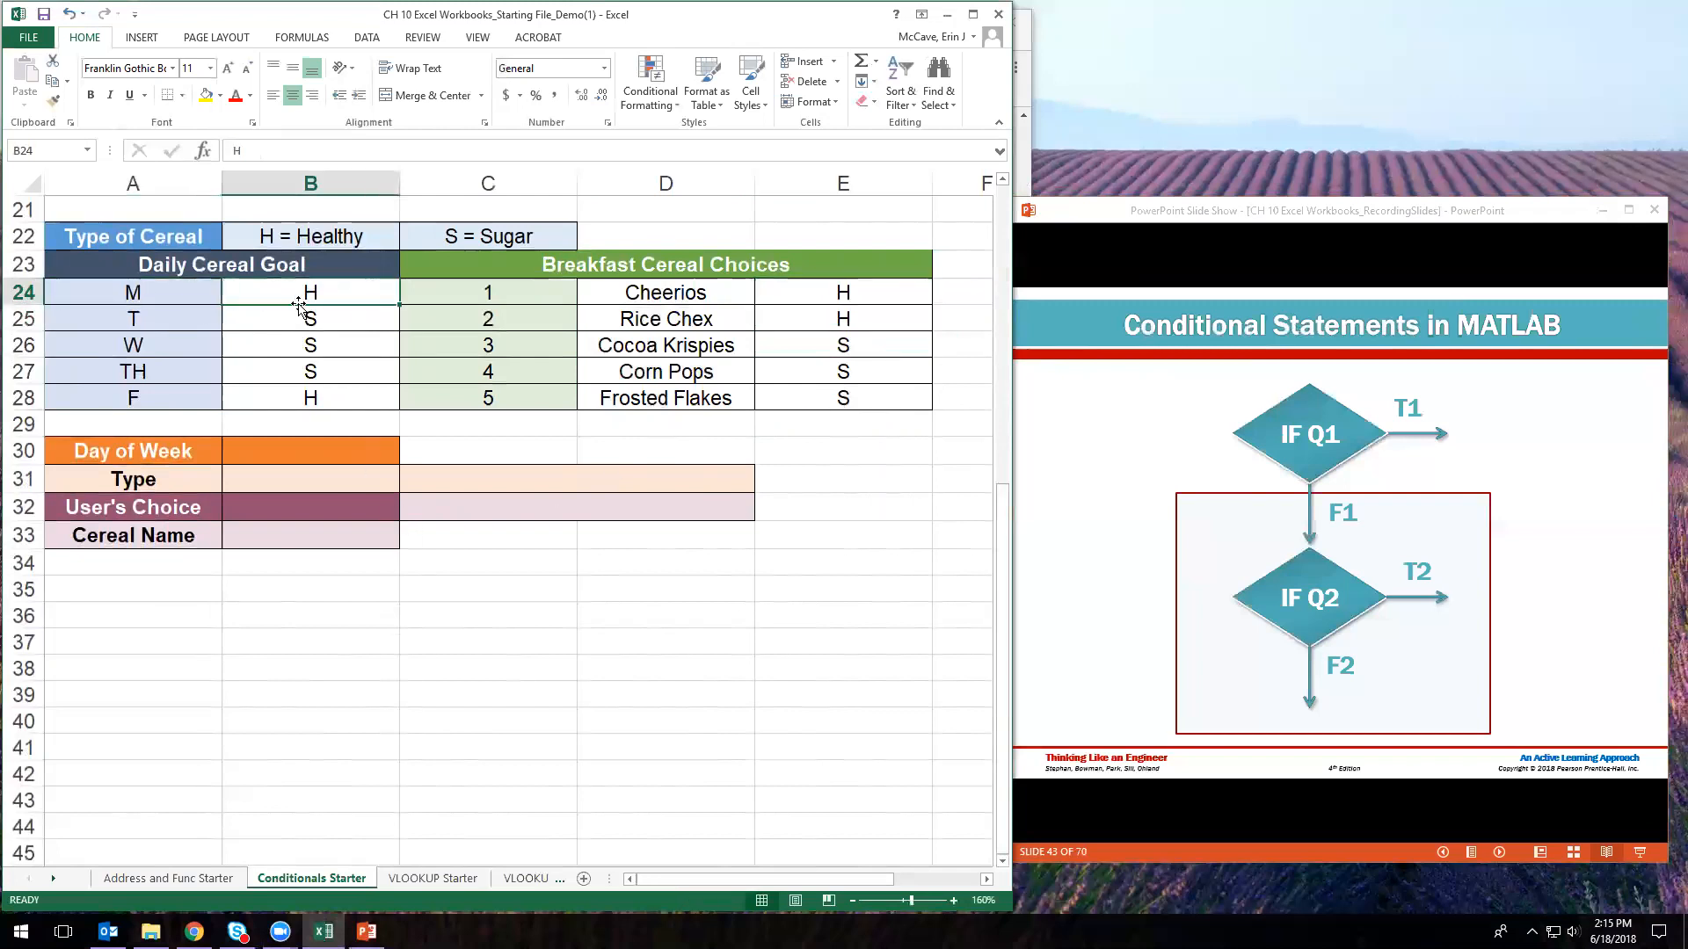
click(170, 327)
click(278, 334)
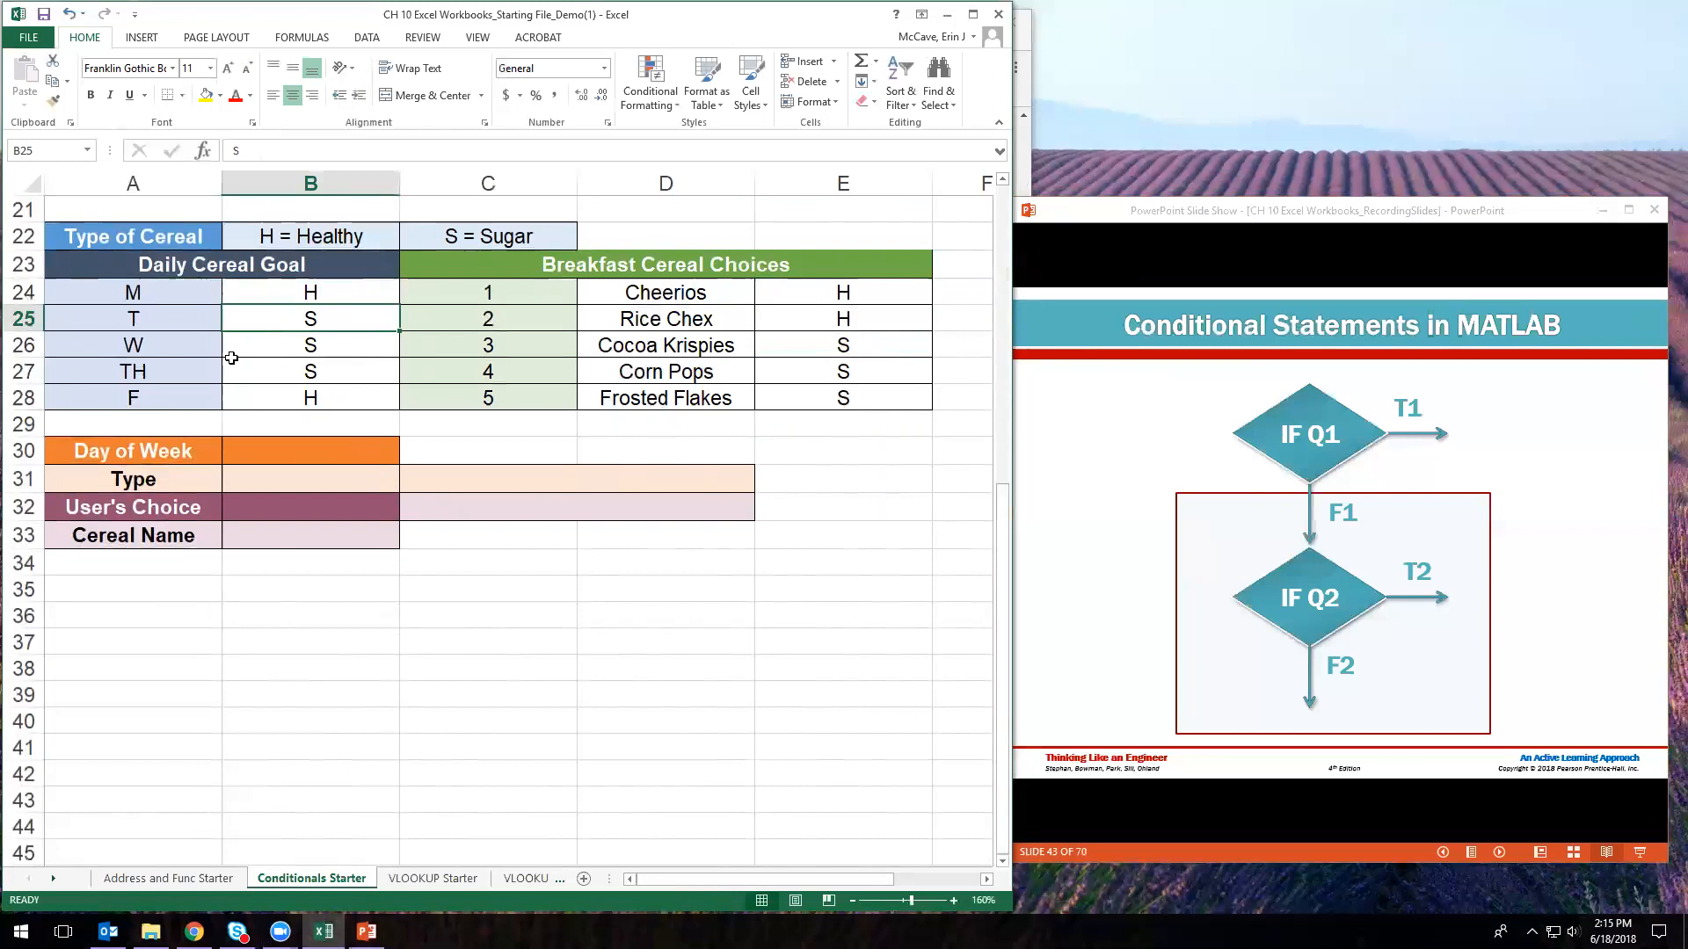
click(199, 398)
click(369, 400)
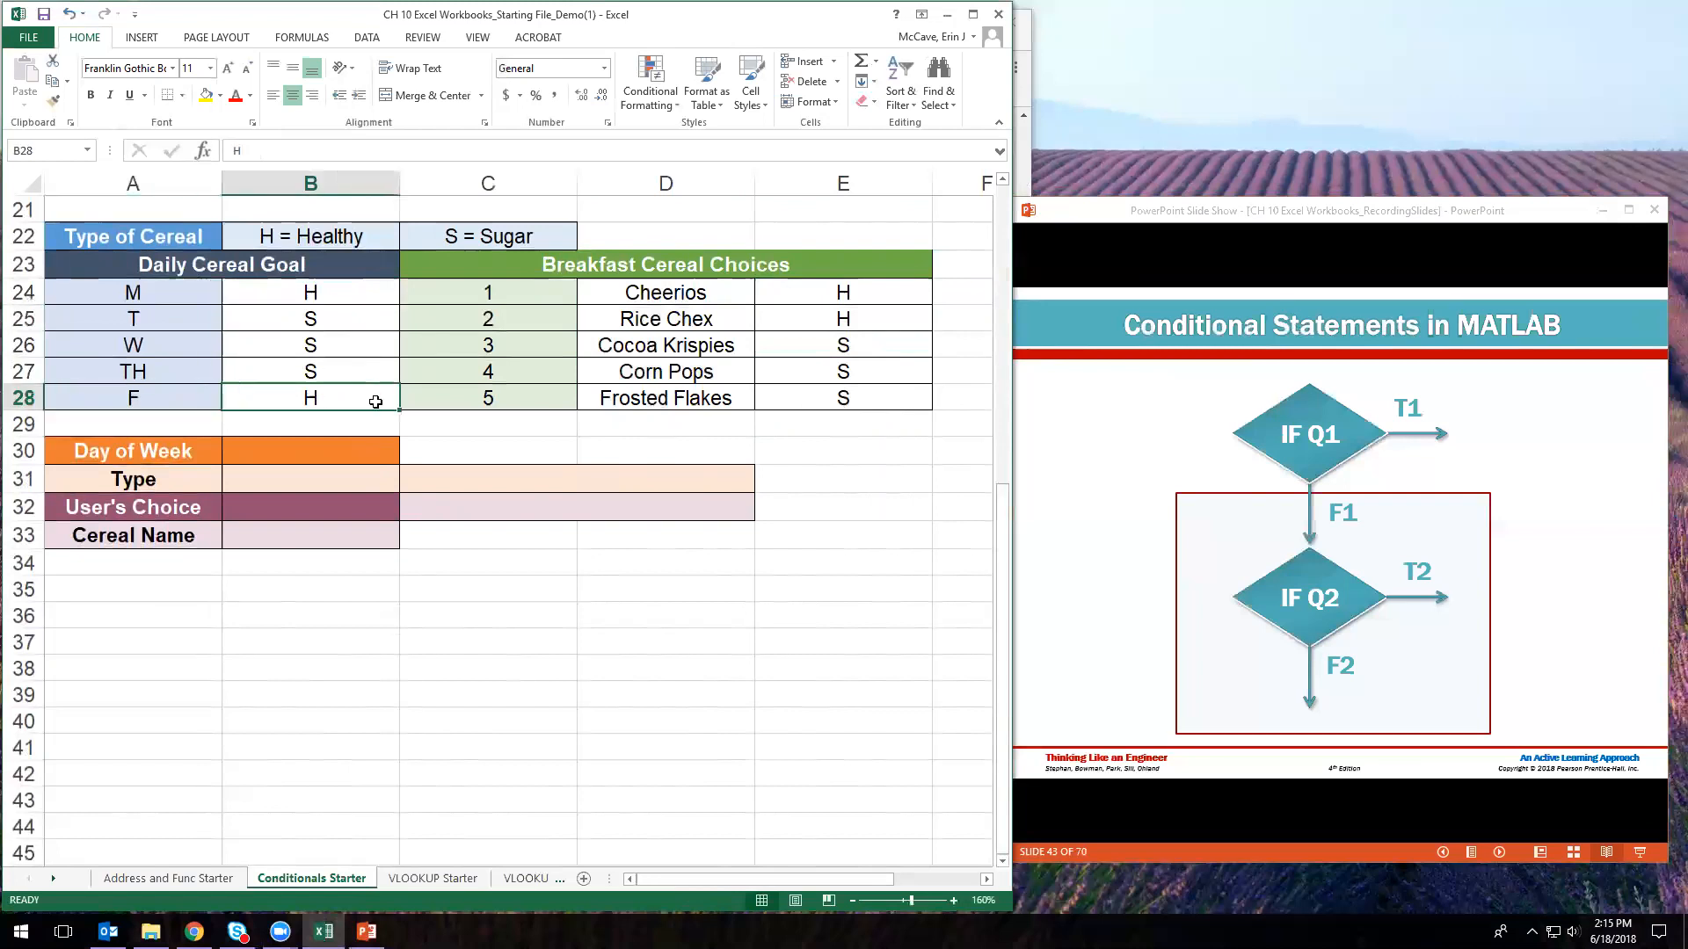
drag(308, 345, 308, 367)
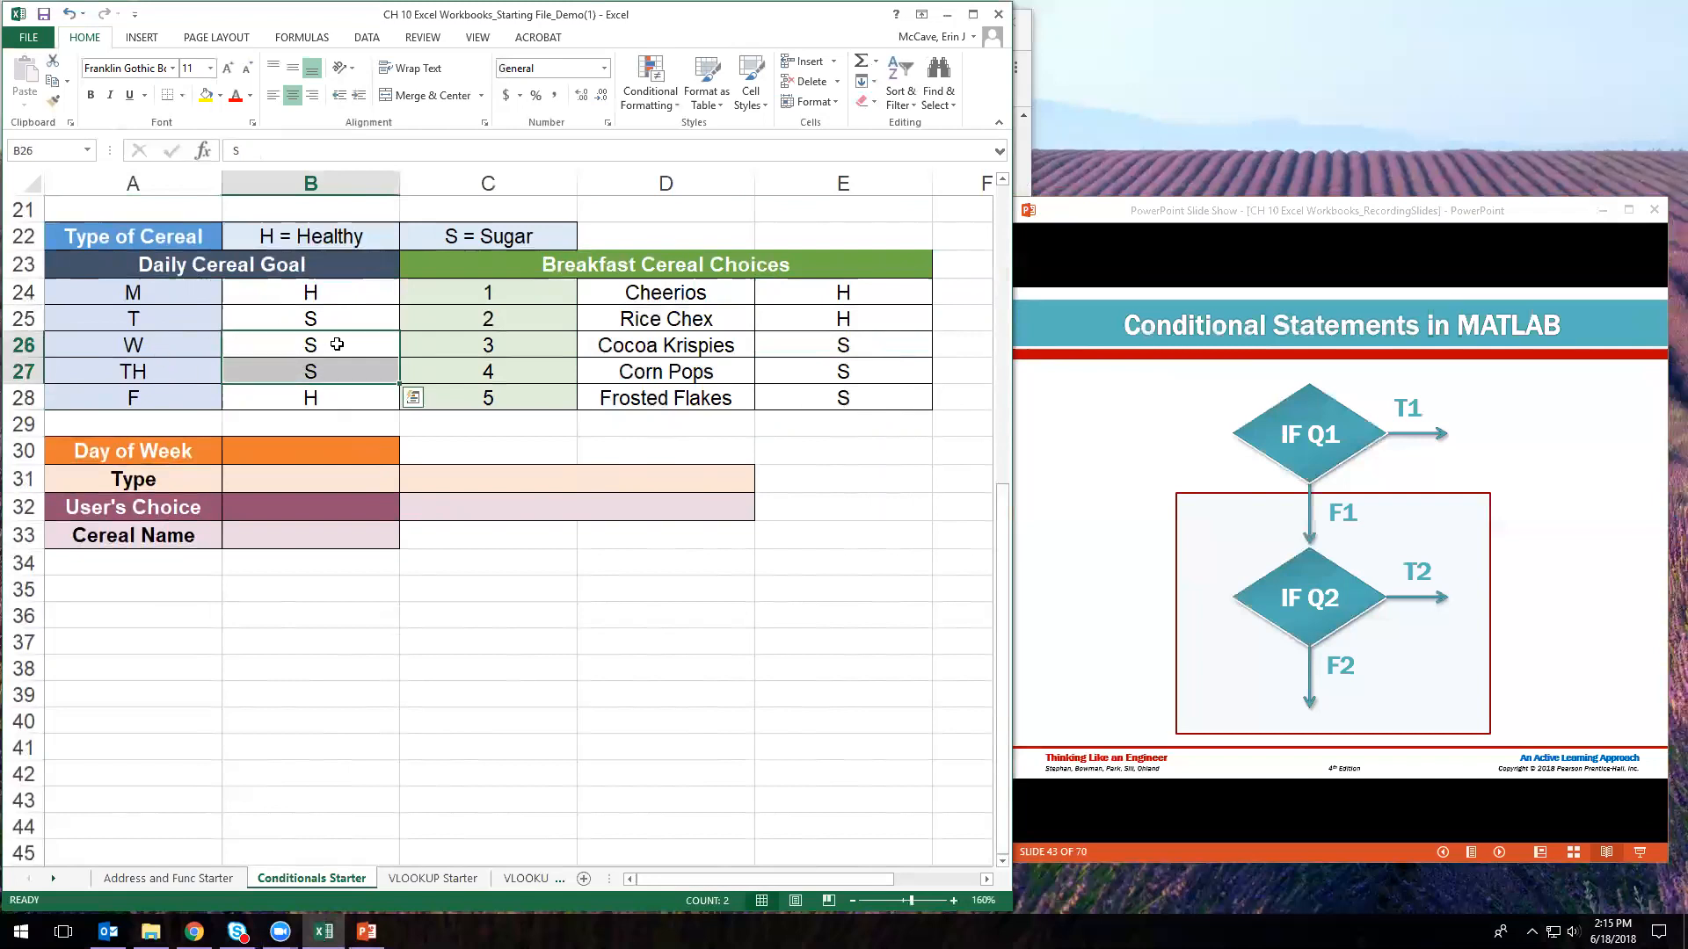
drag(322, 319, 327, 376)
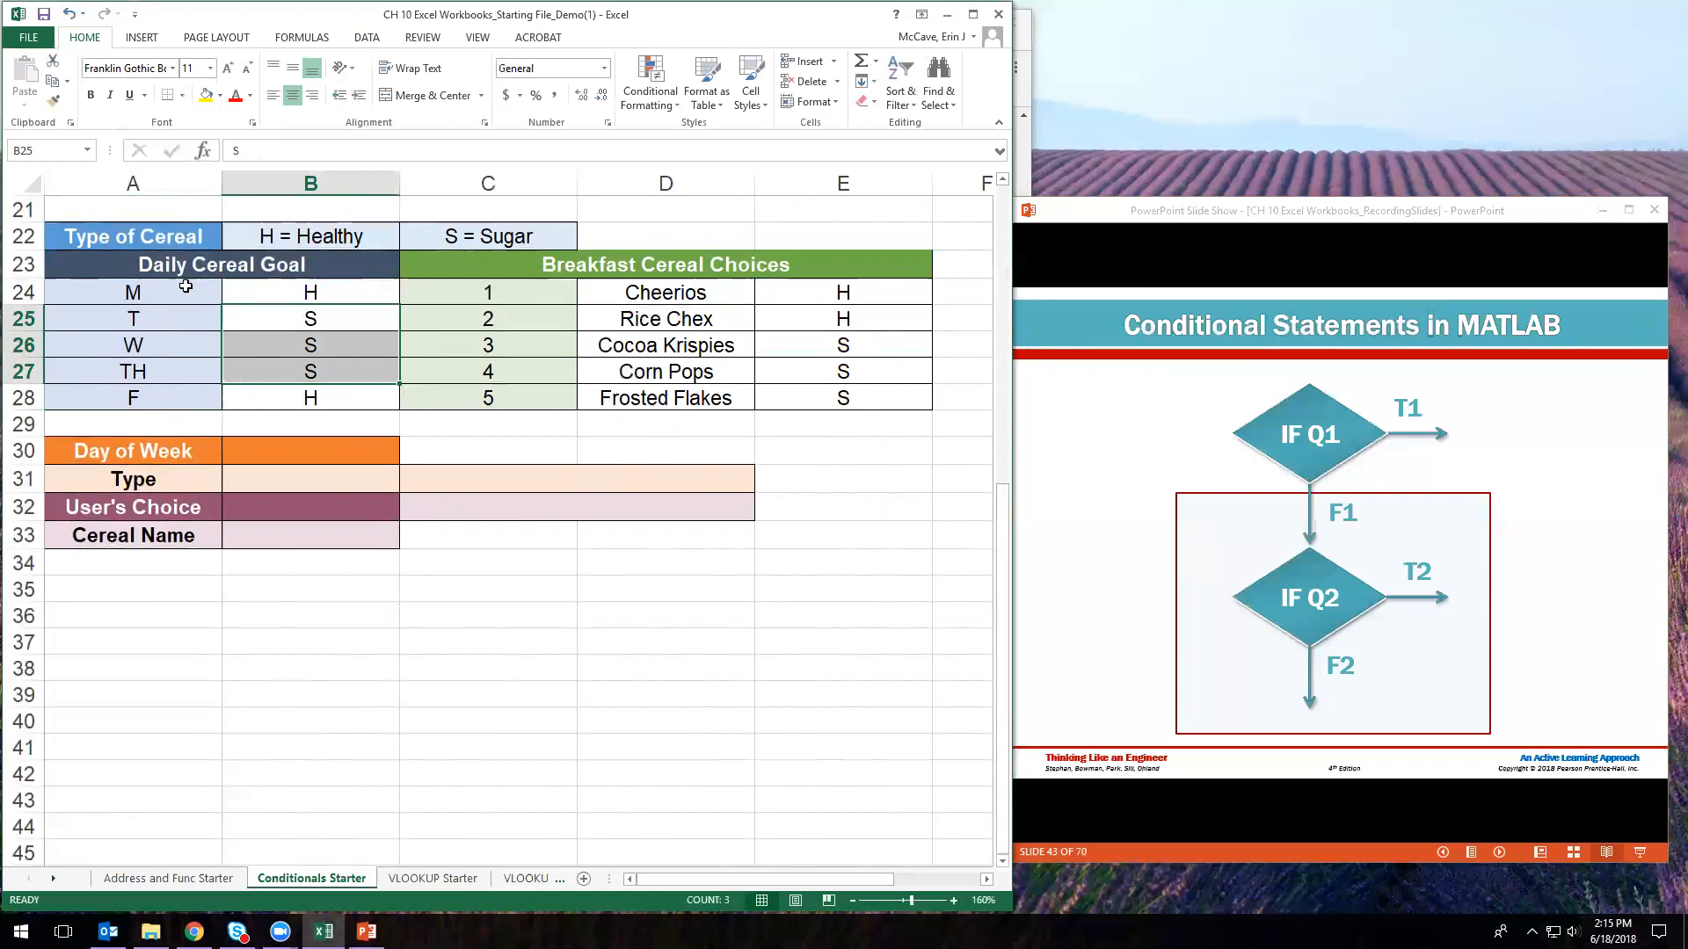
click(337, 299)
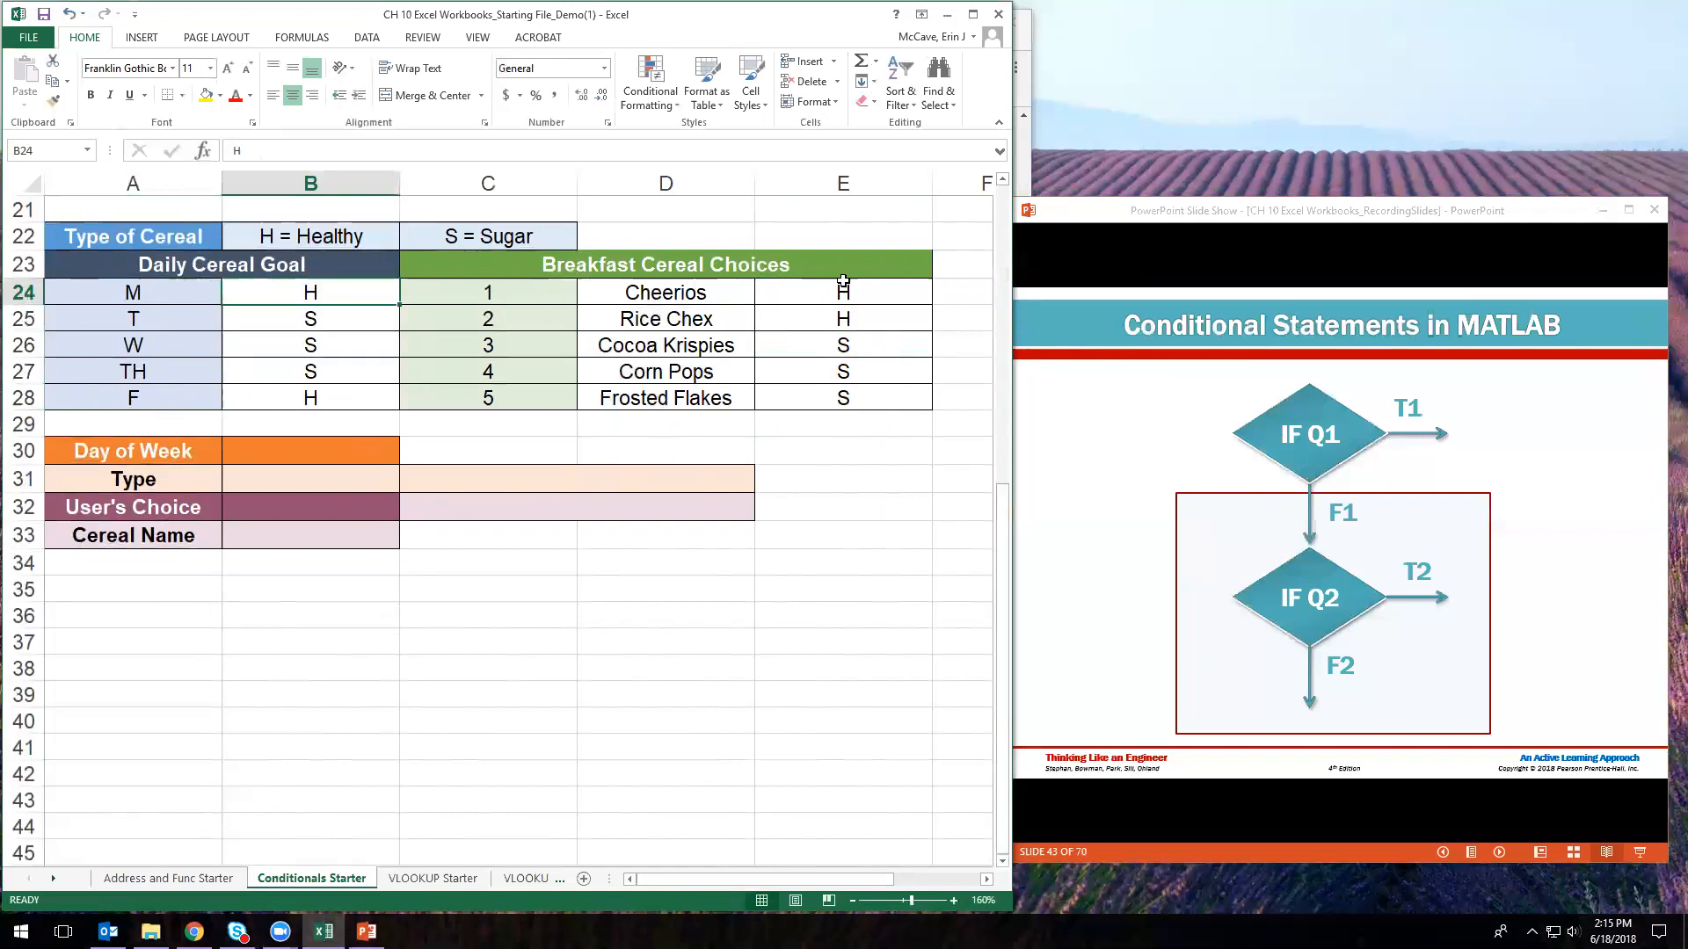
drag(866, 290, 874, 312)
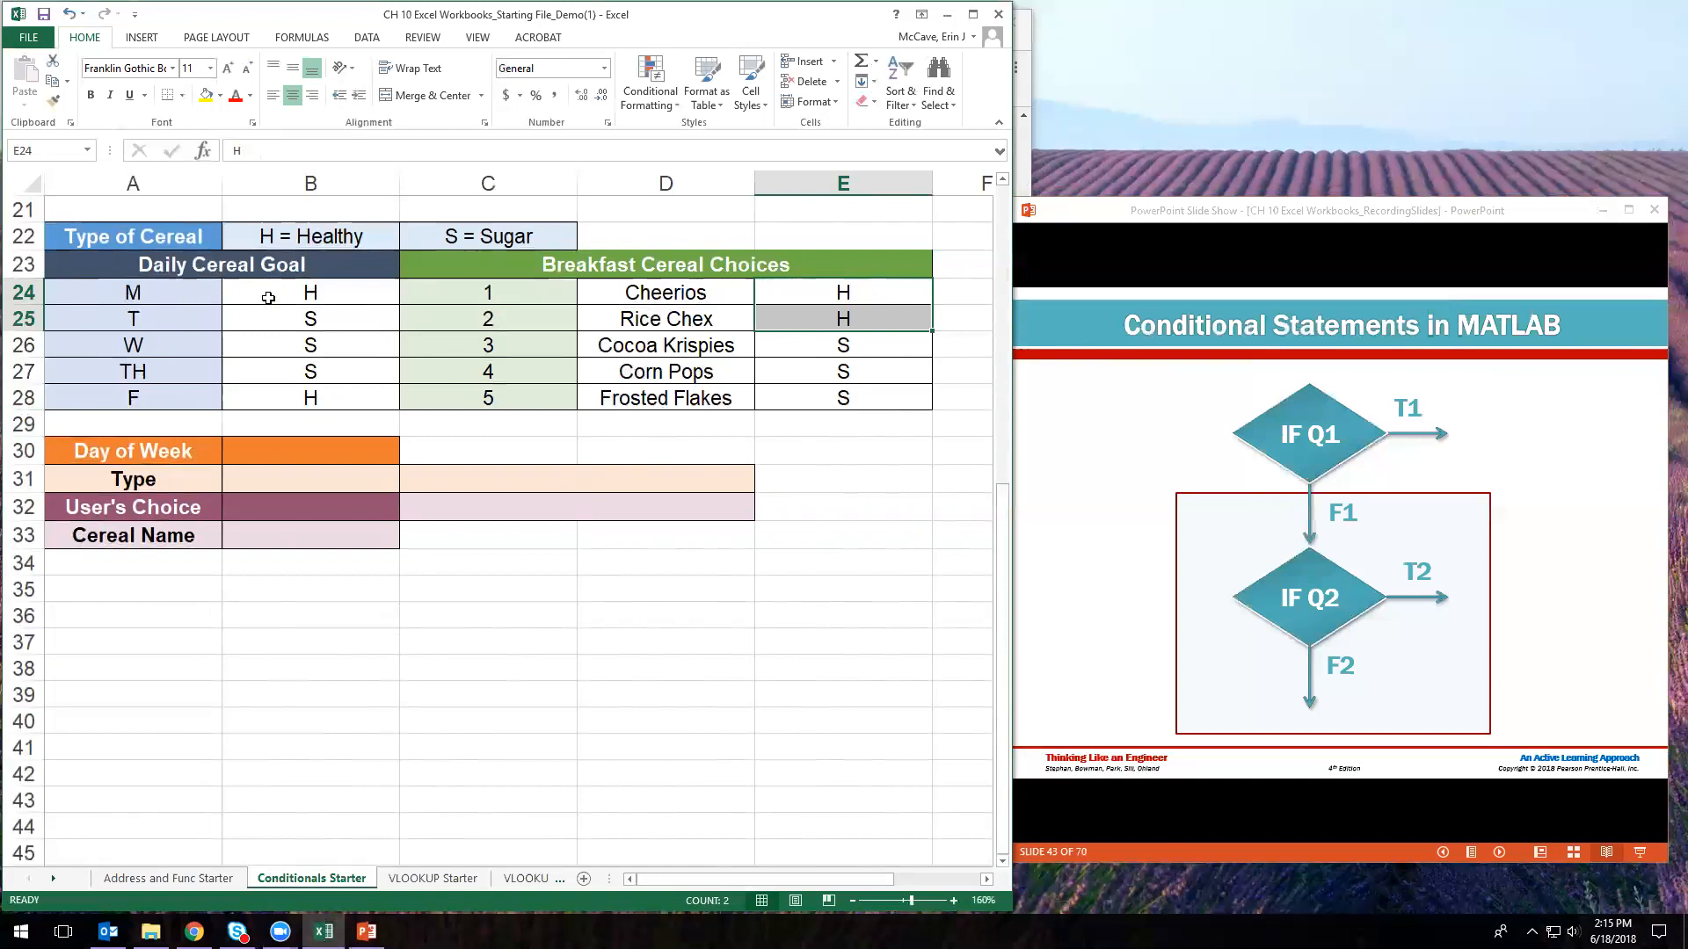
click(738, 323)
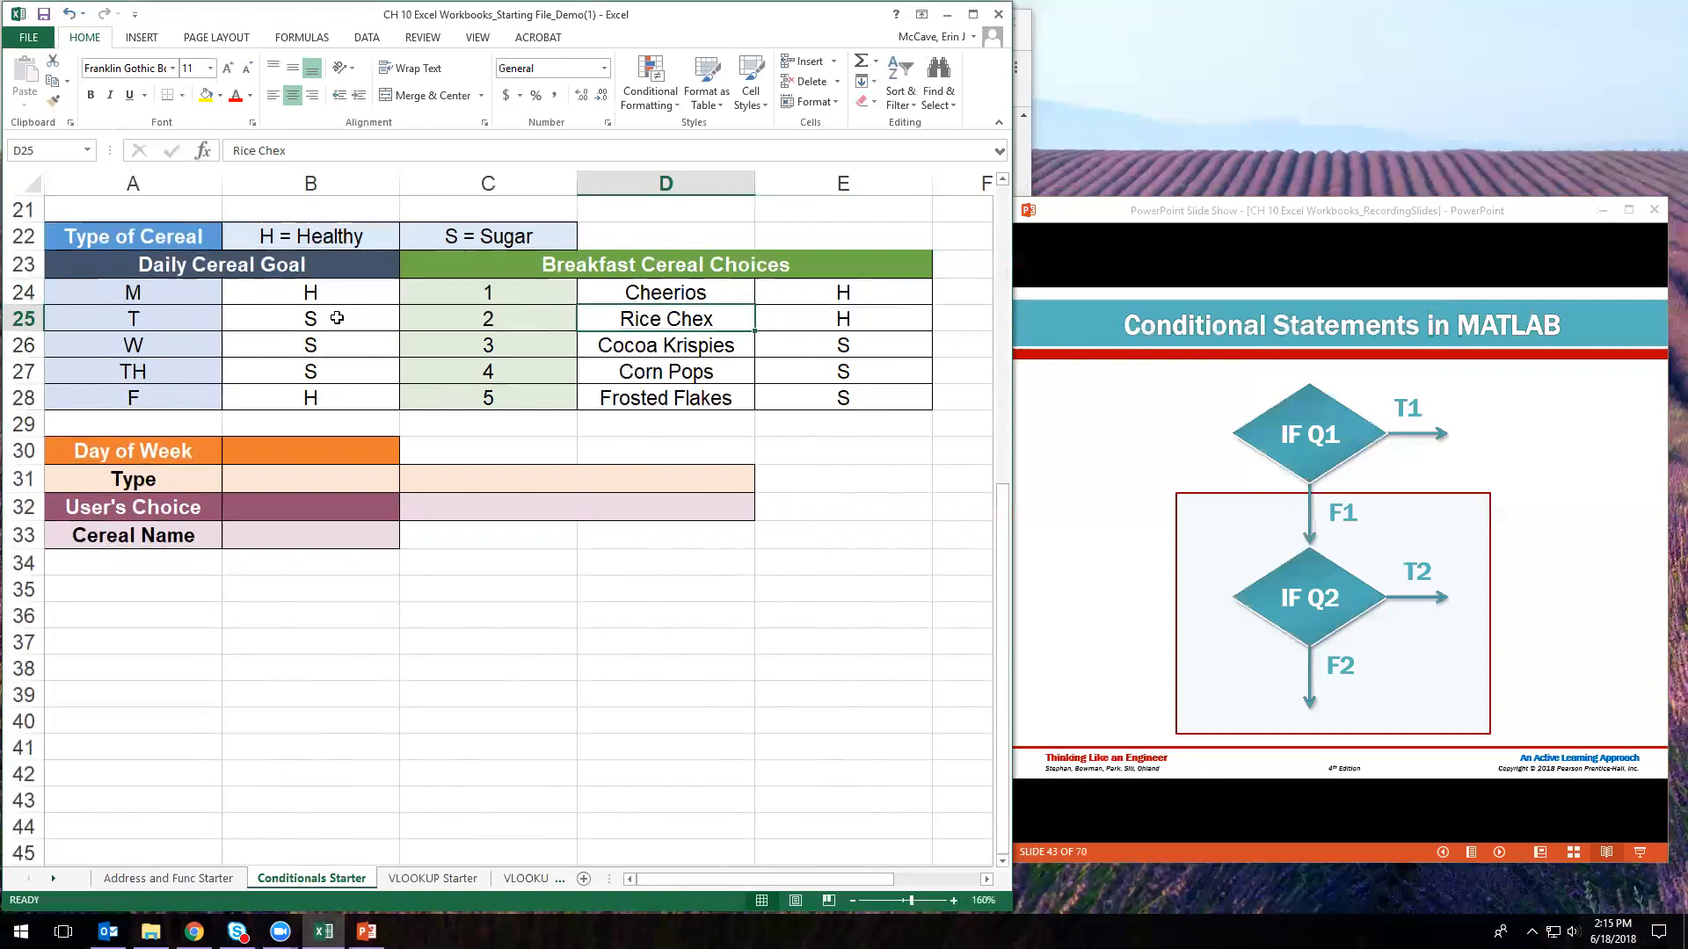
click(327, 405)
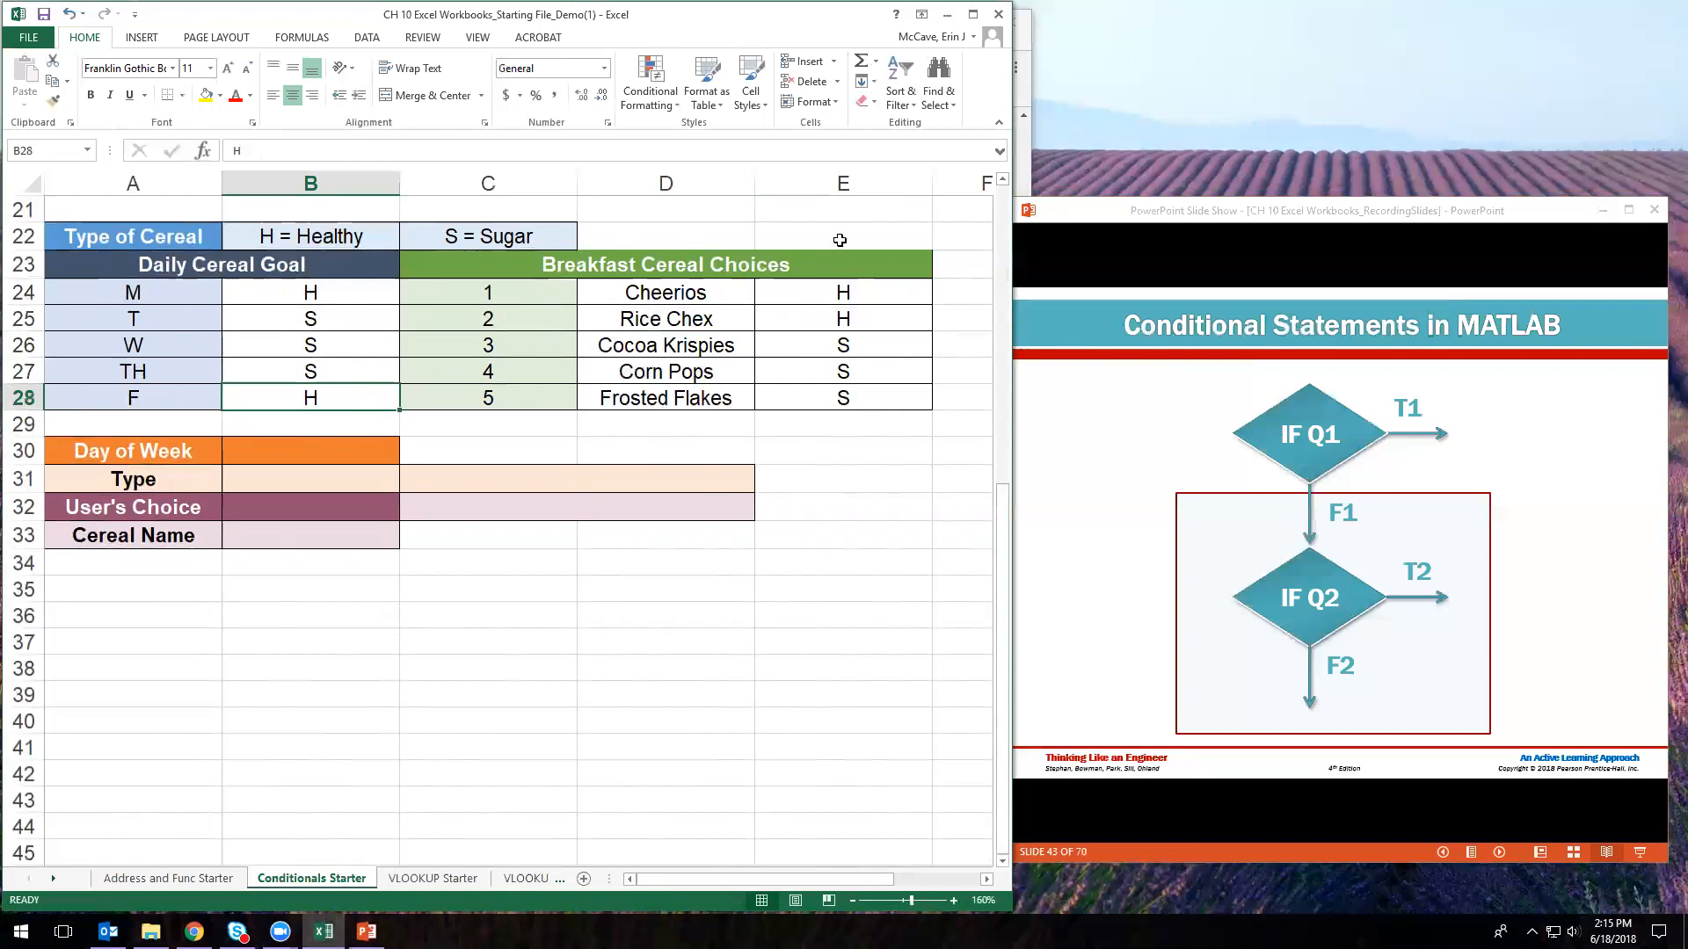
click(692, 292)
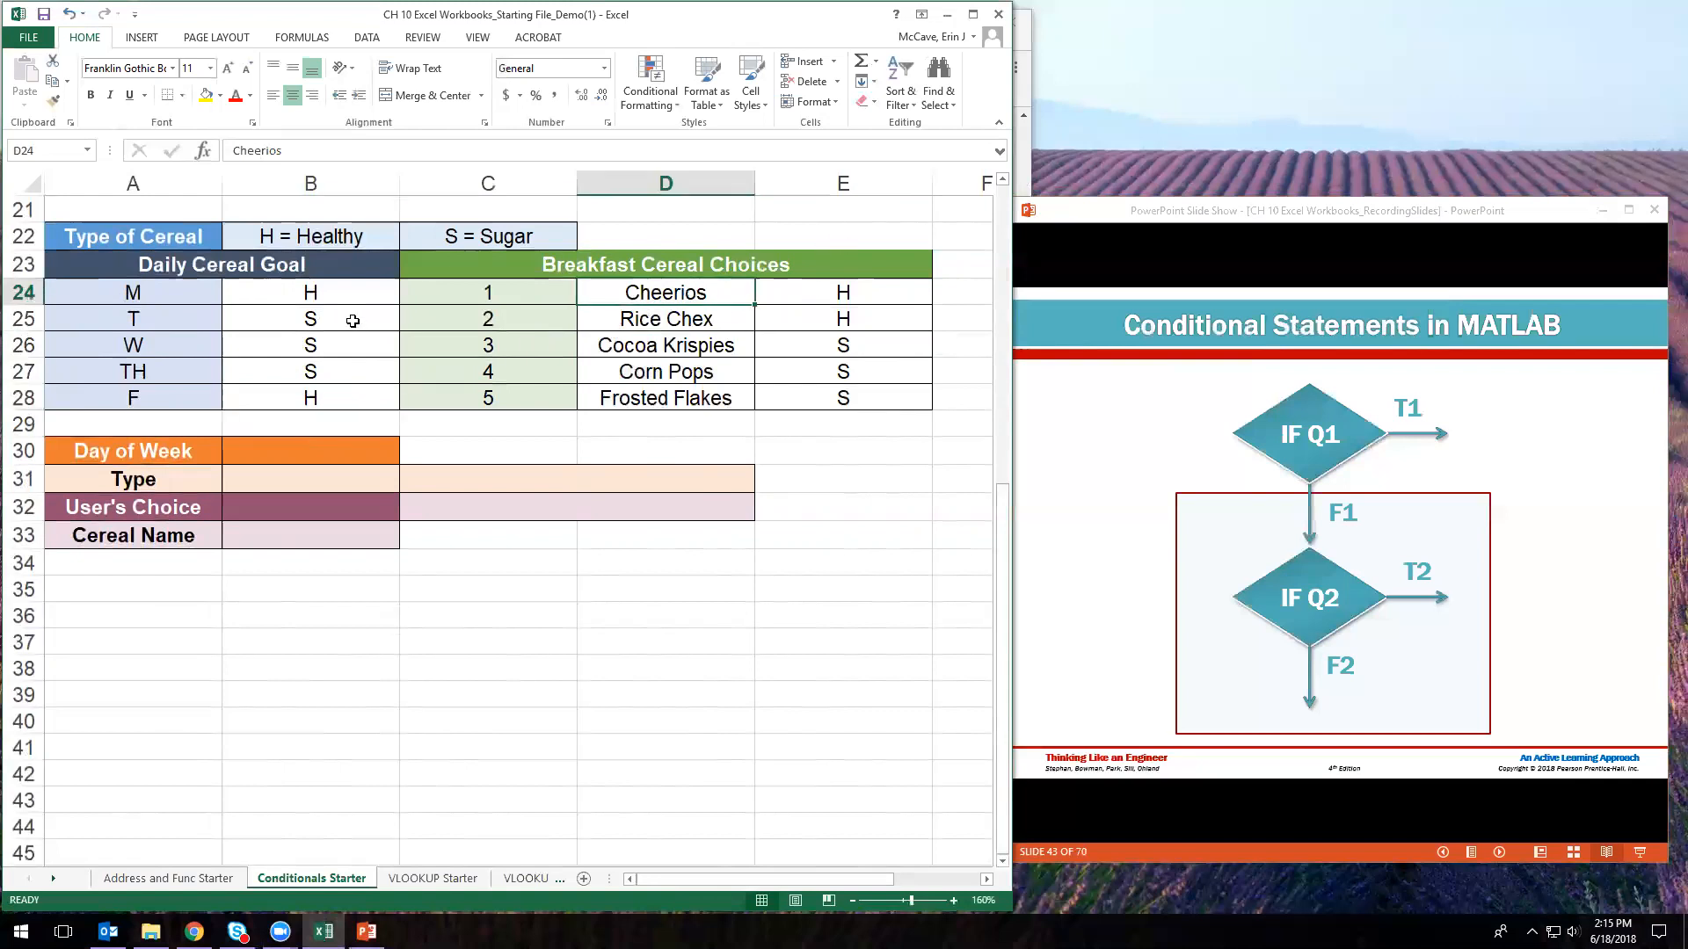
click(261, 455)
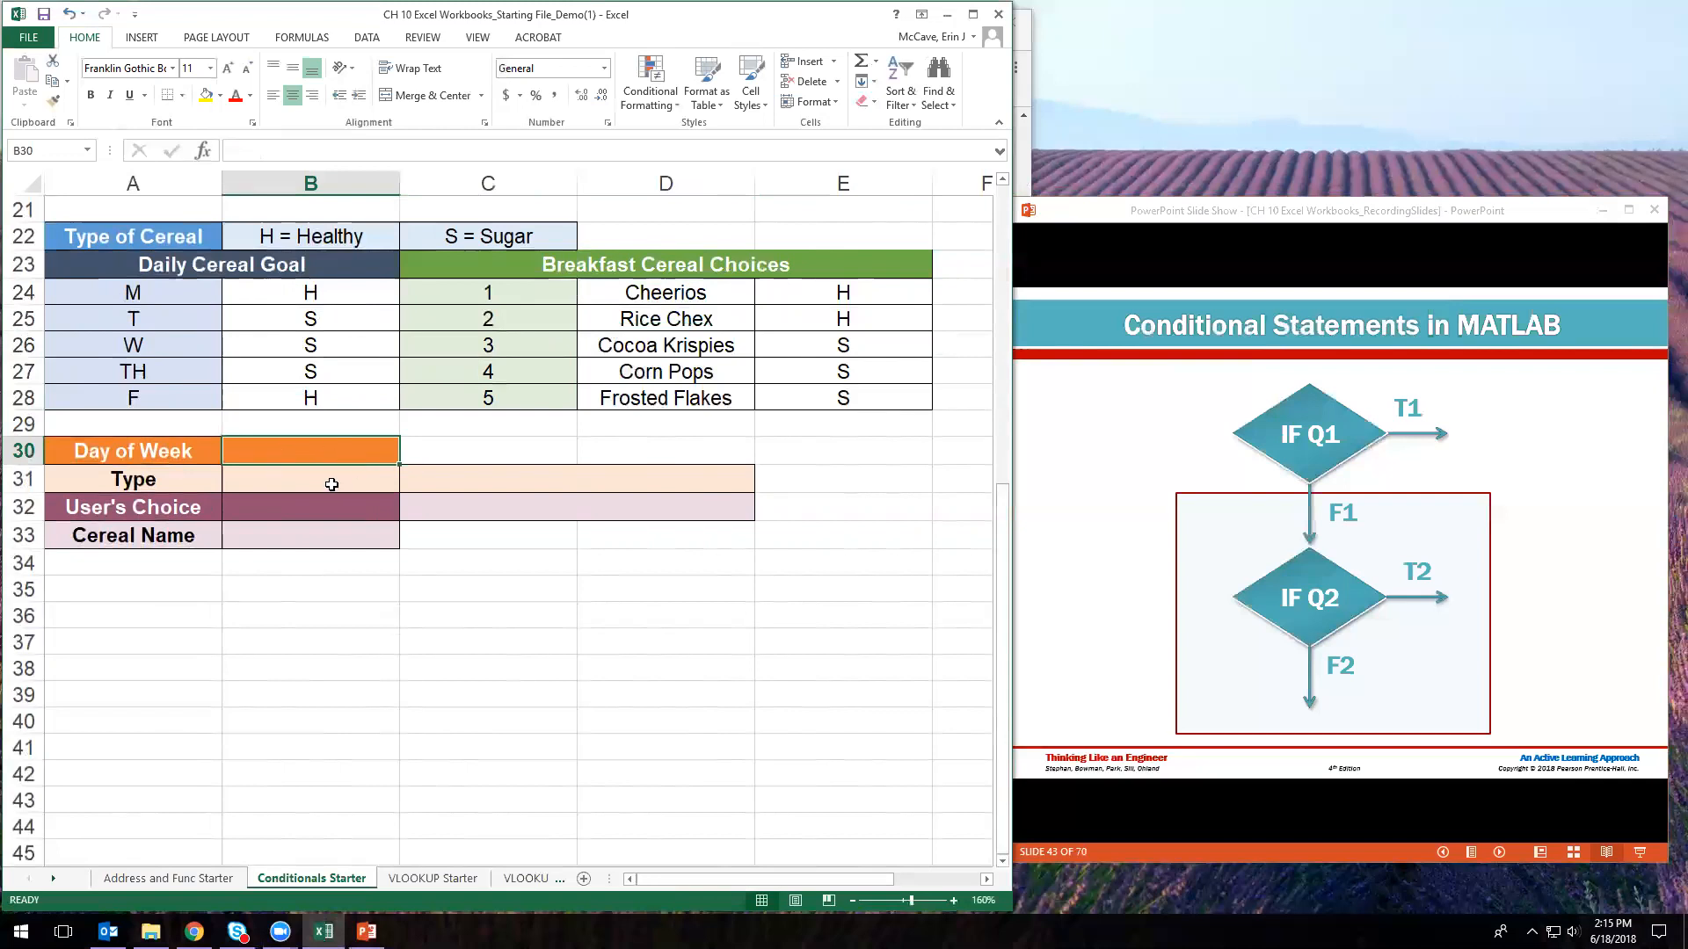
click(327, 485)
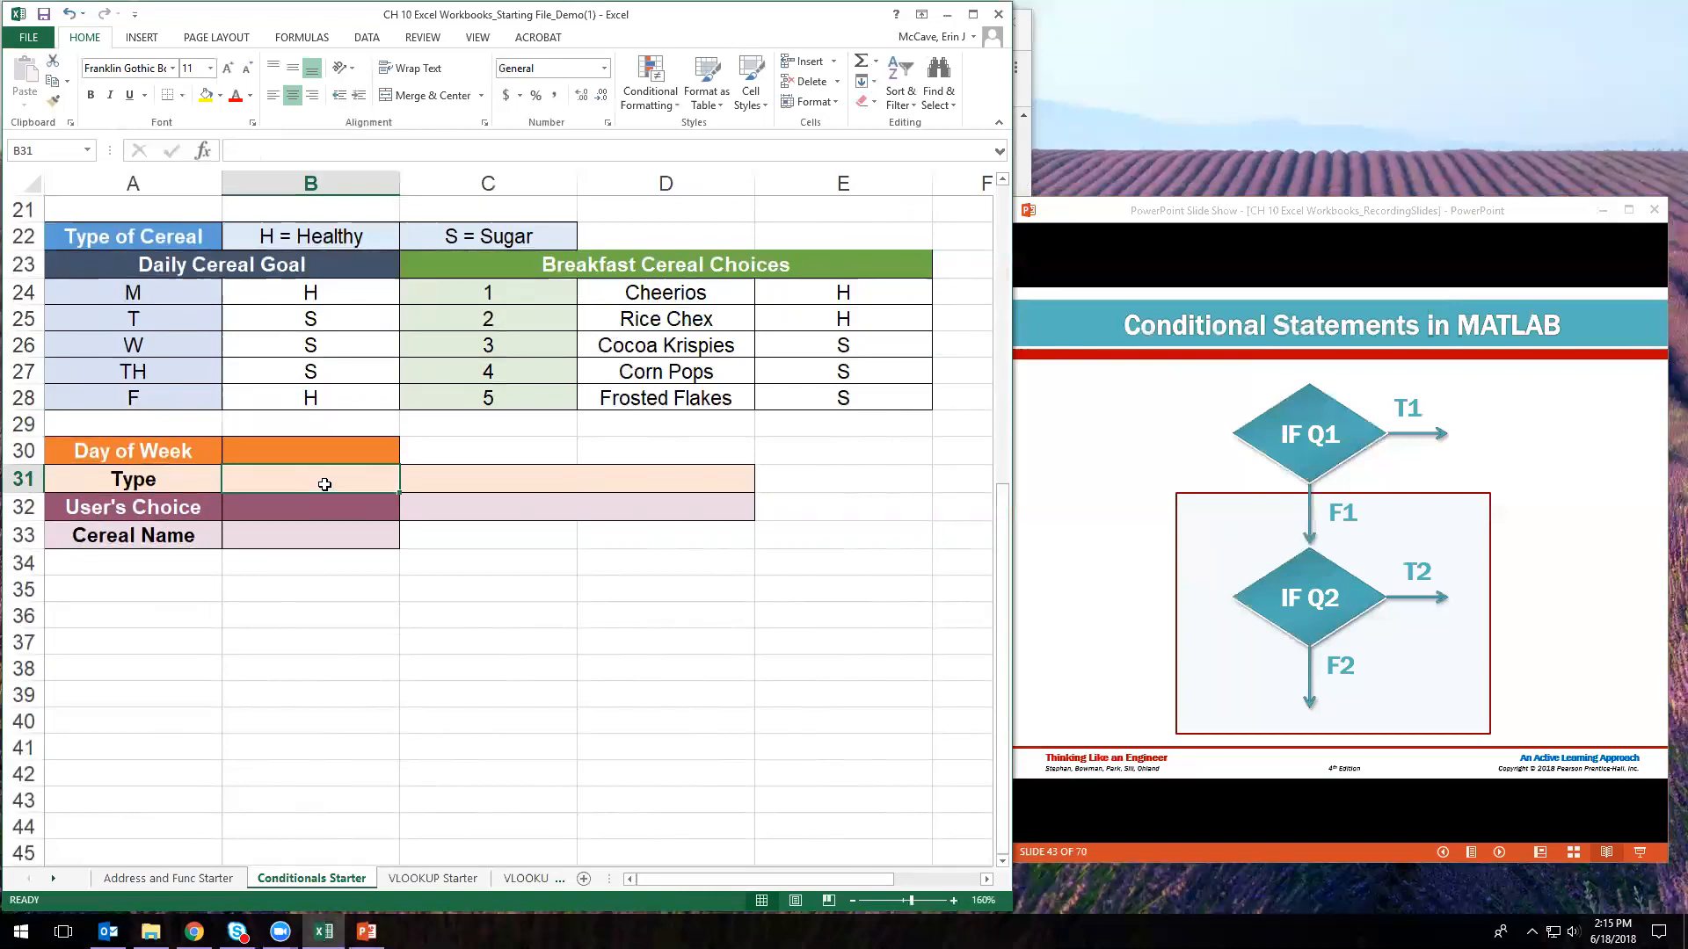
click(530, 482)
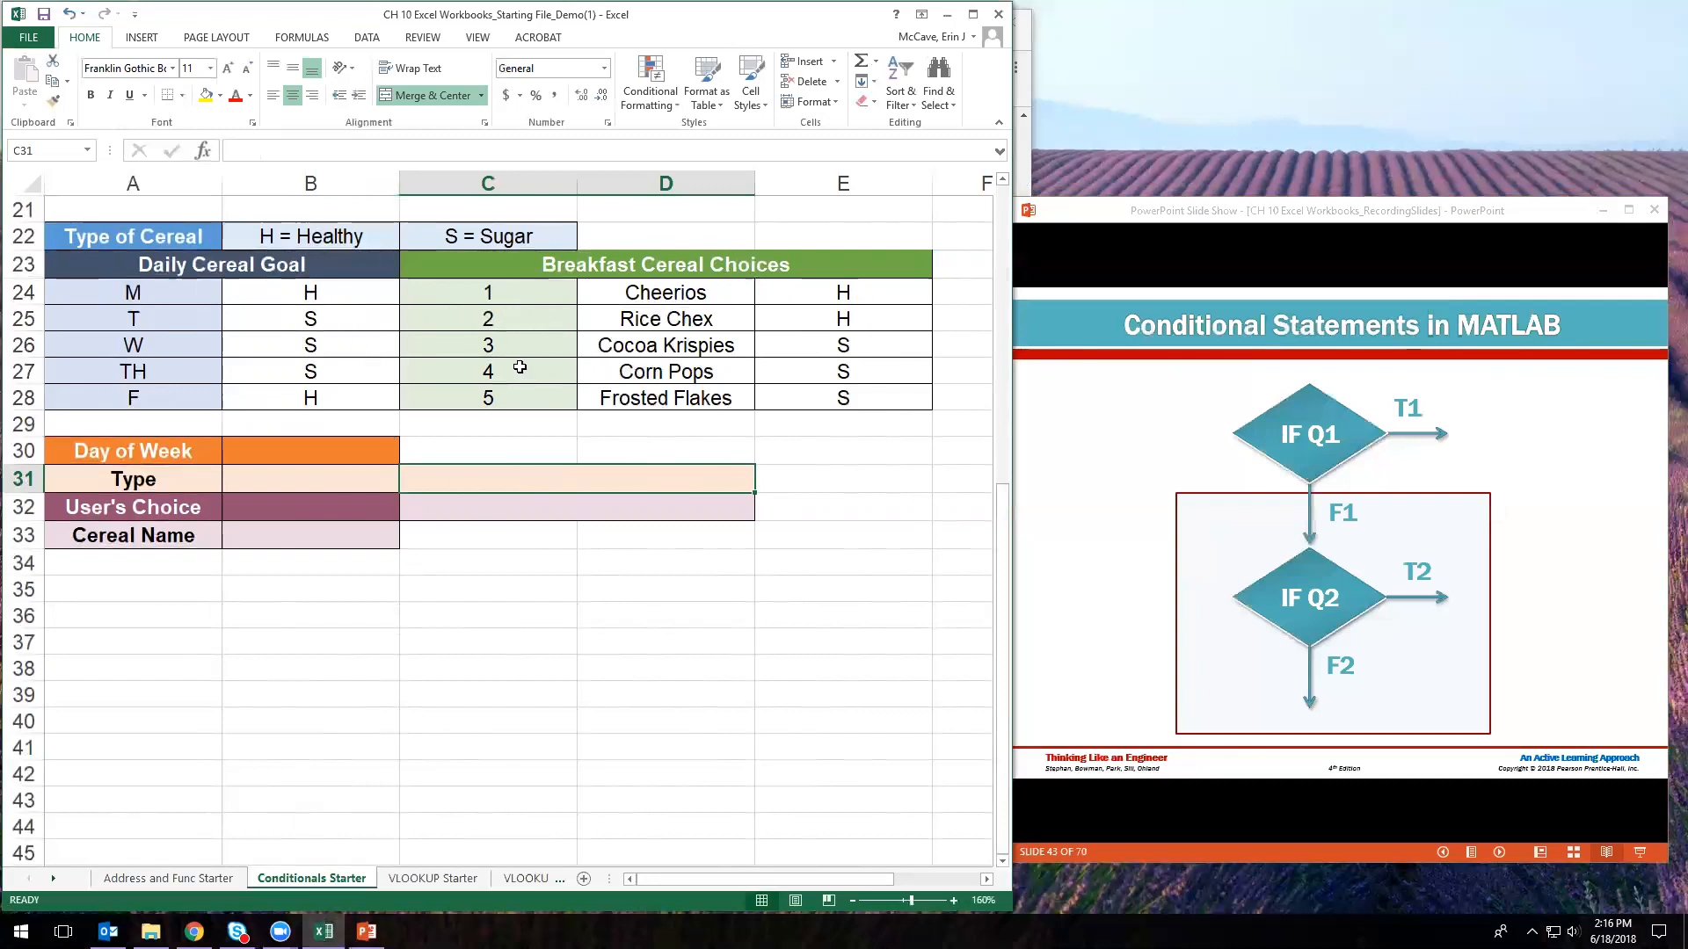
click(342, 511)
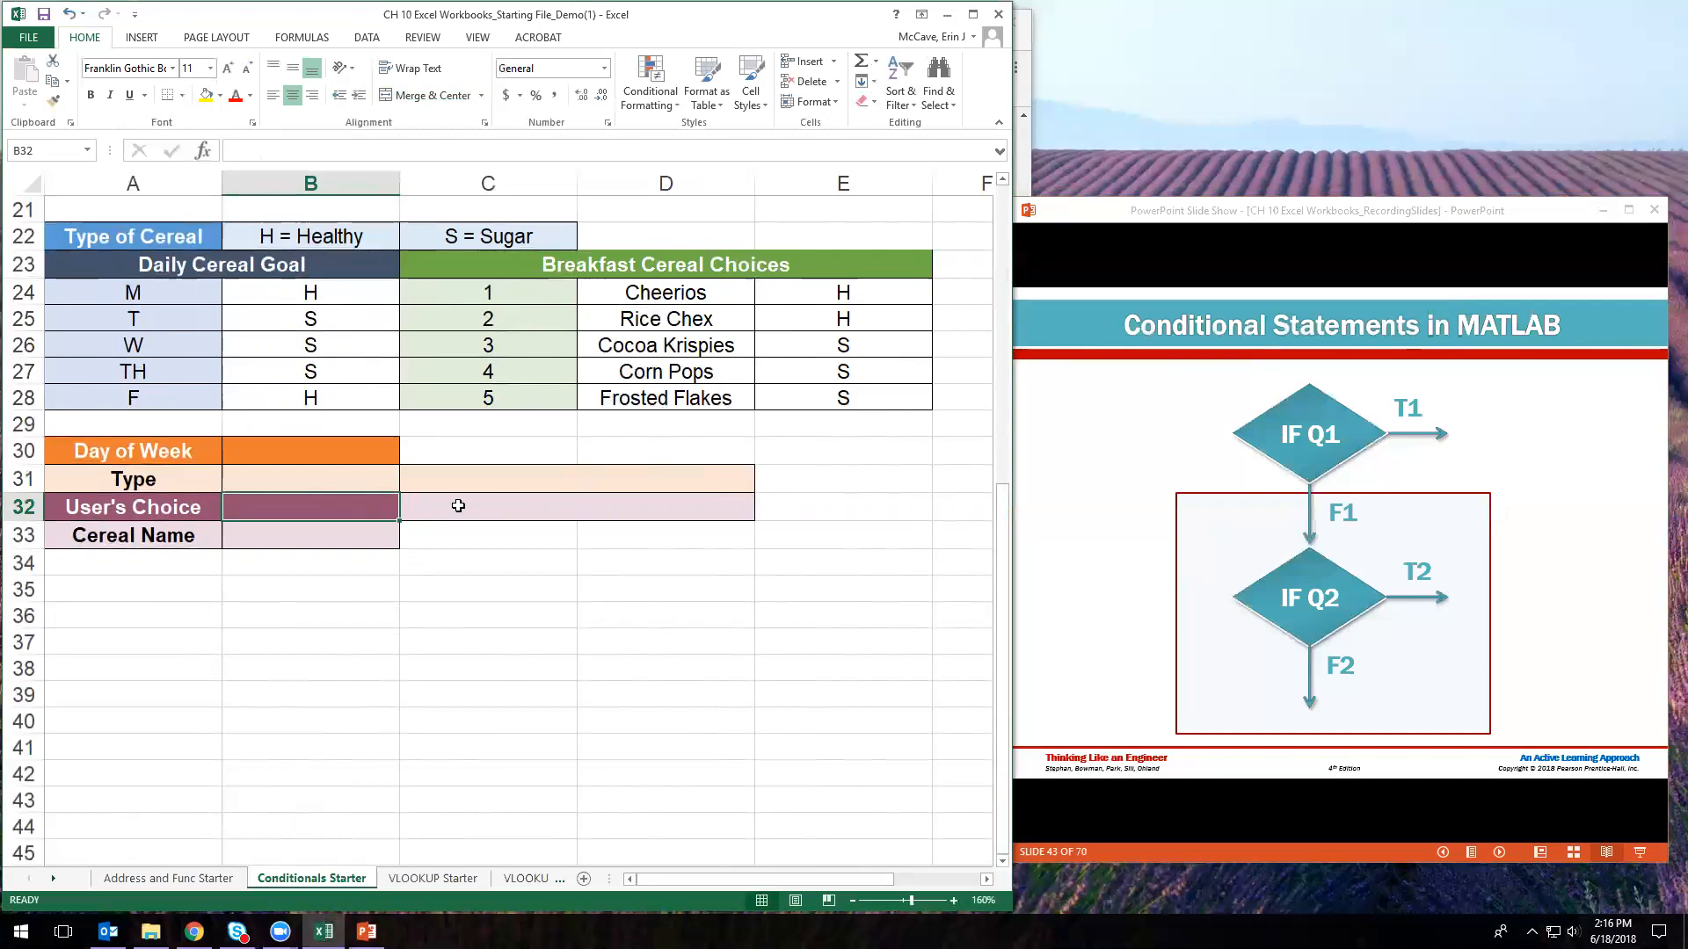
click(375, 540)
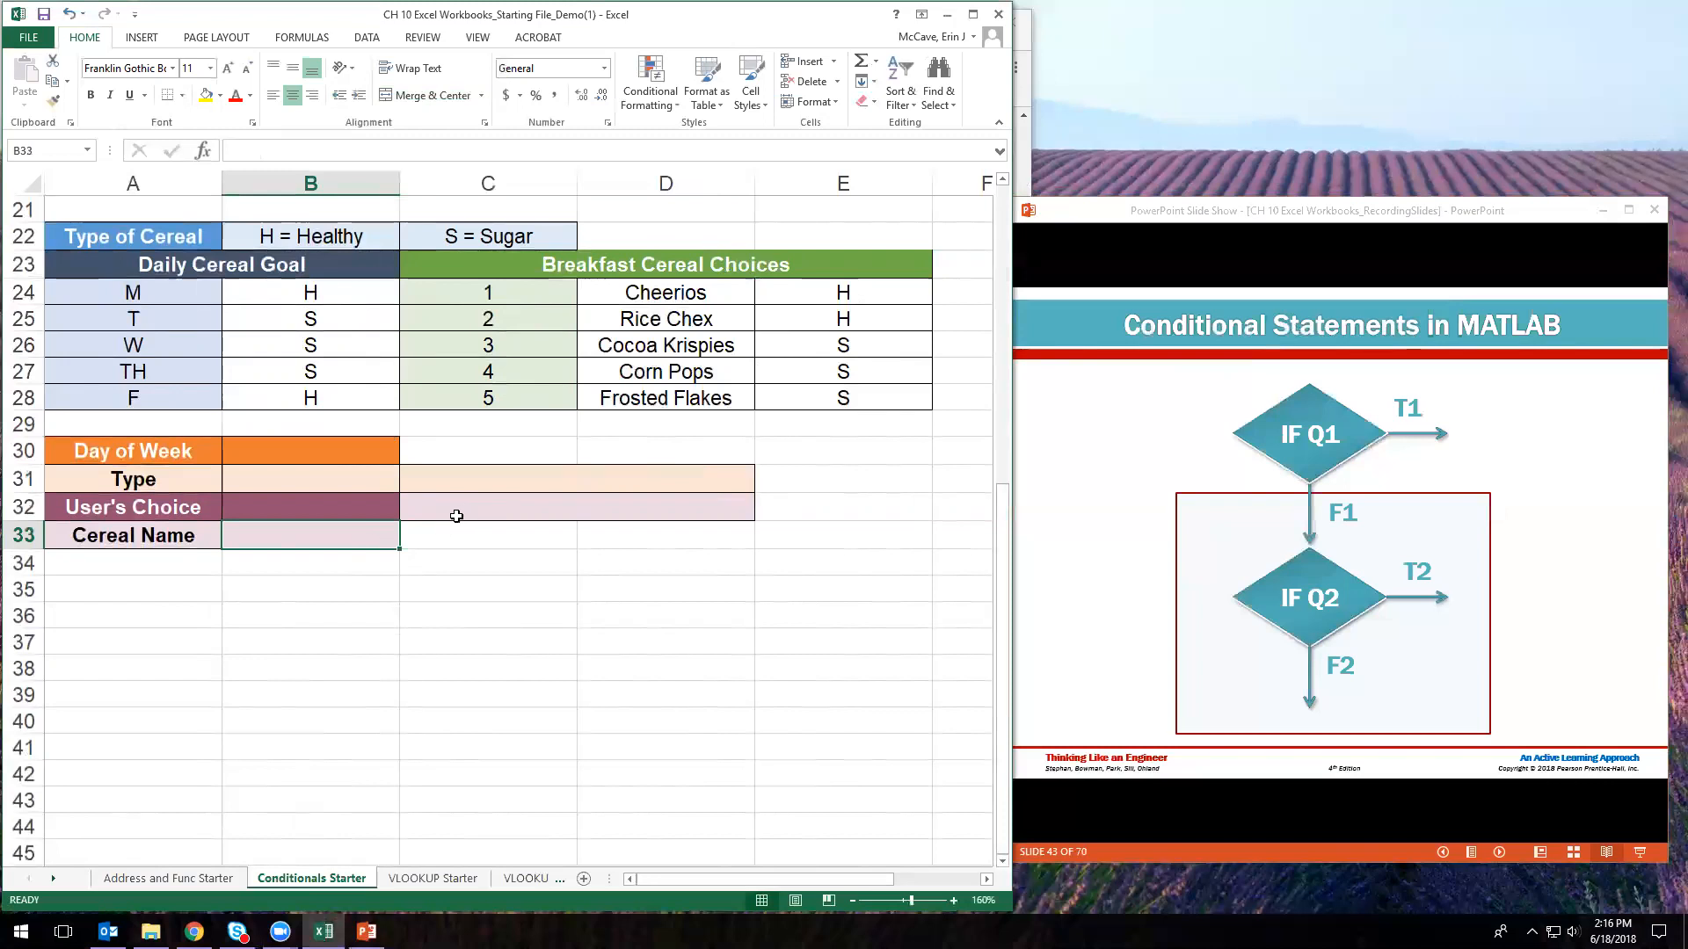
click(490, 504)
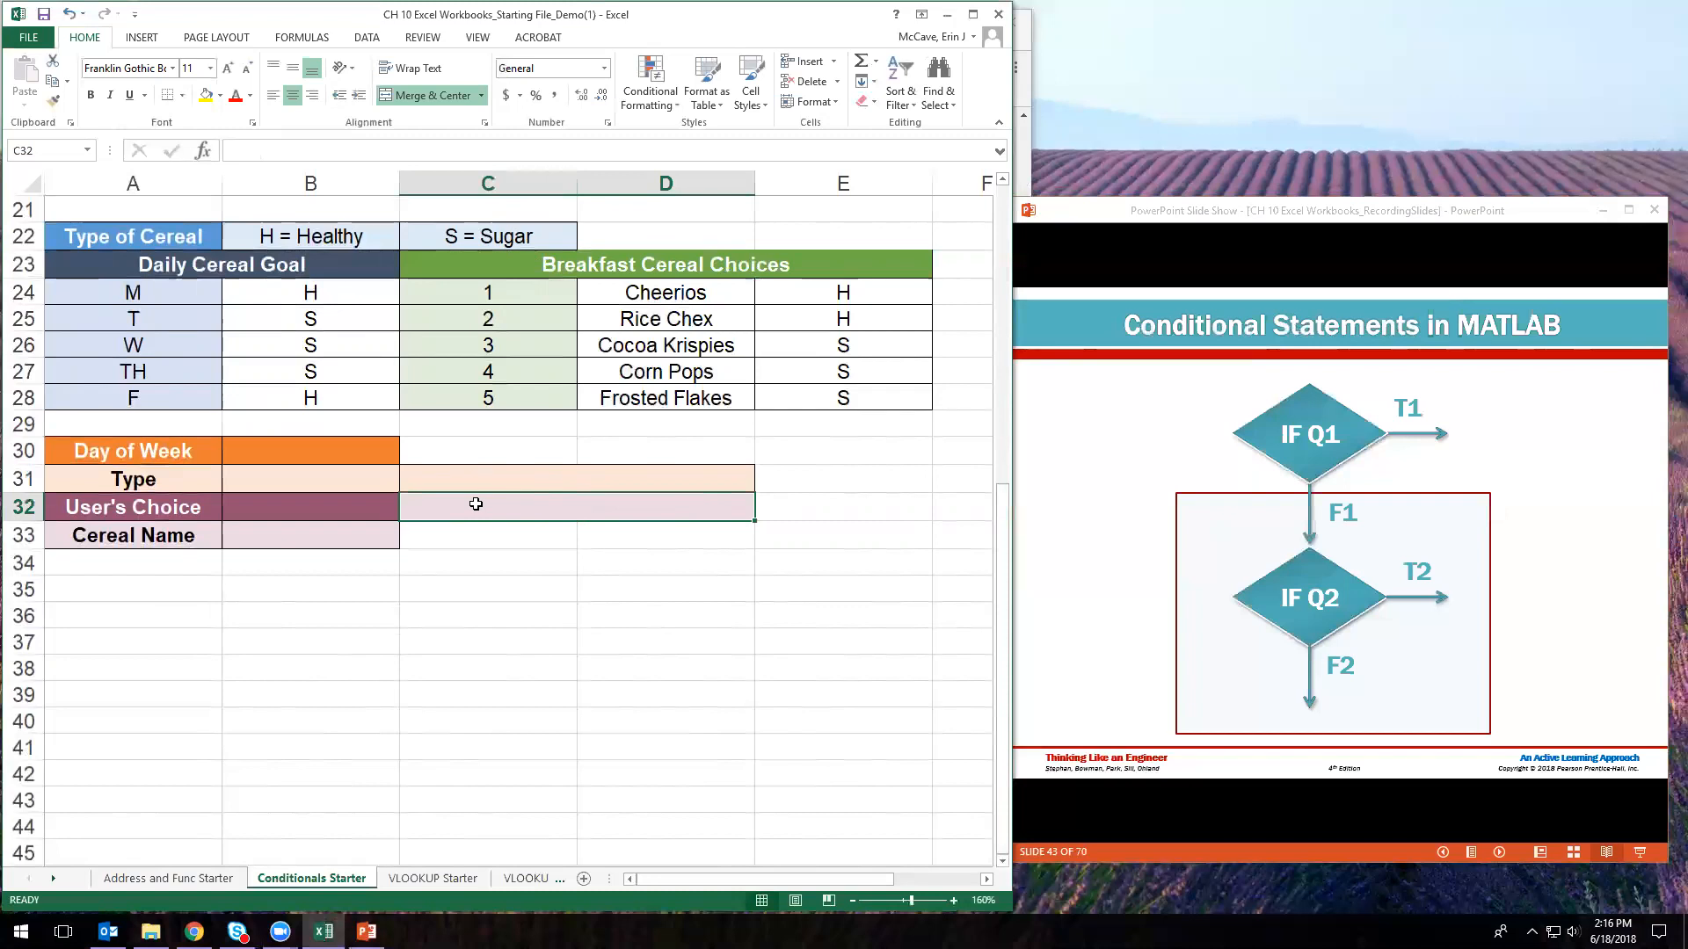
click(302, 537)
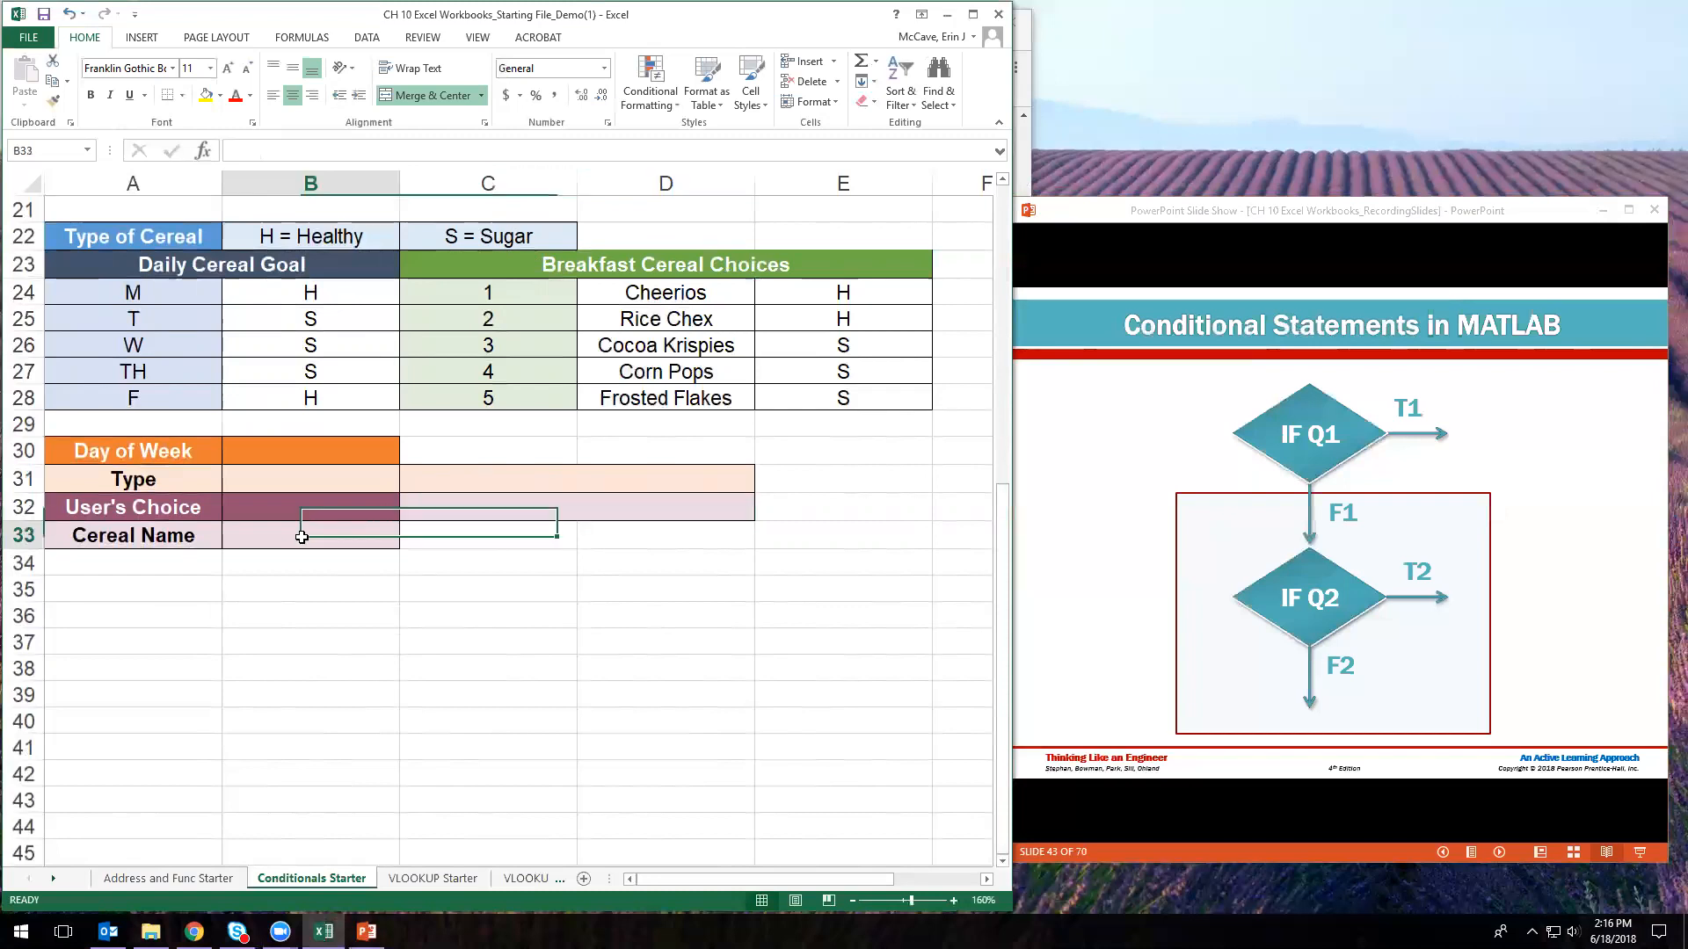
click(317, 446)
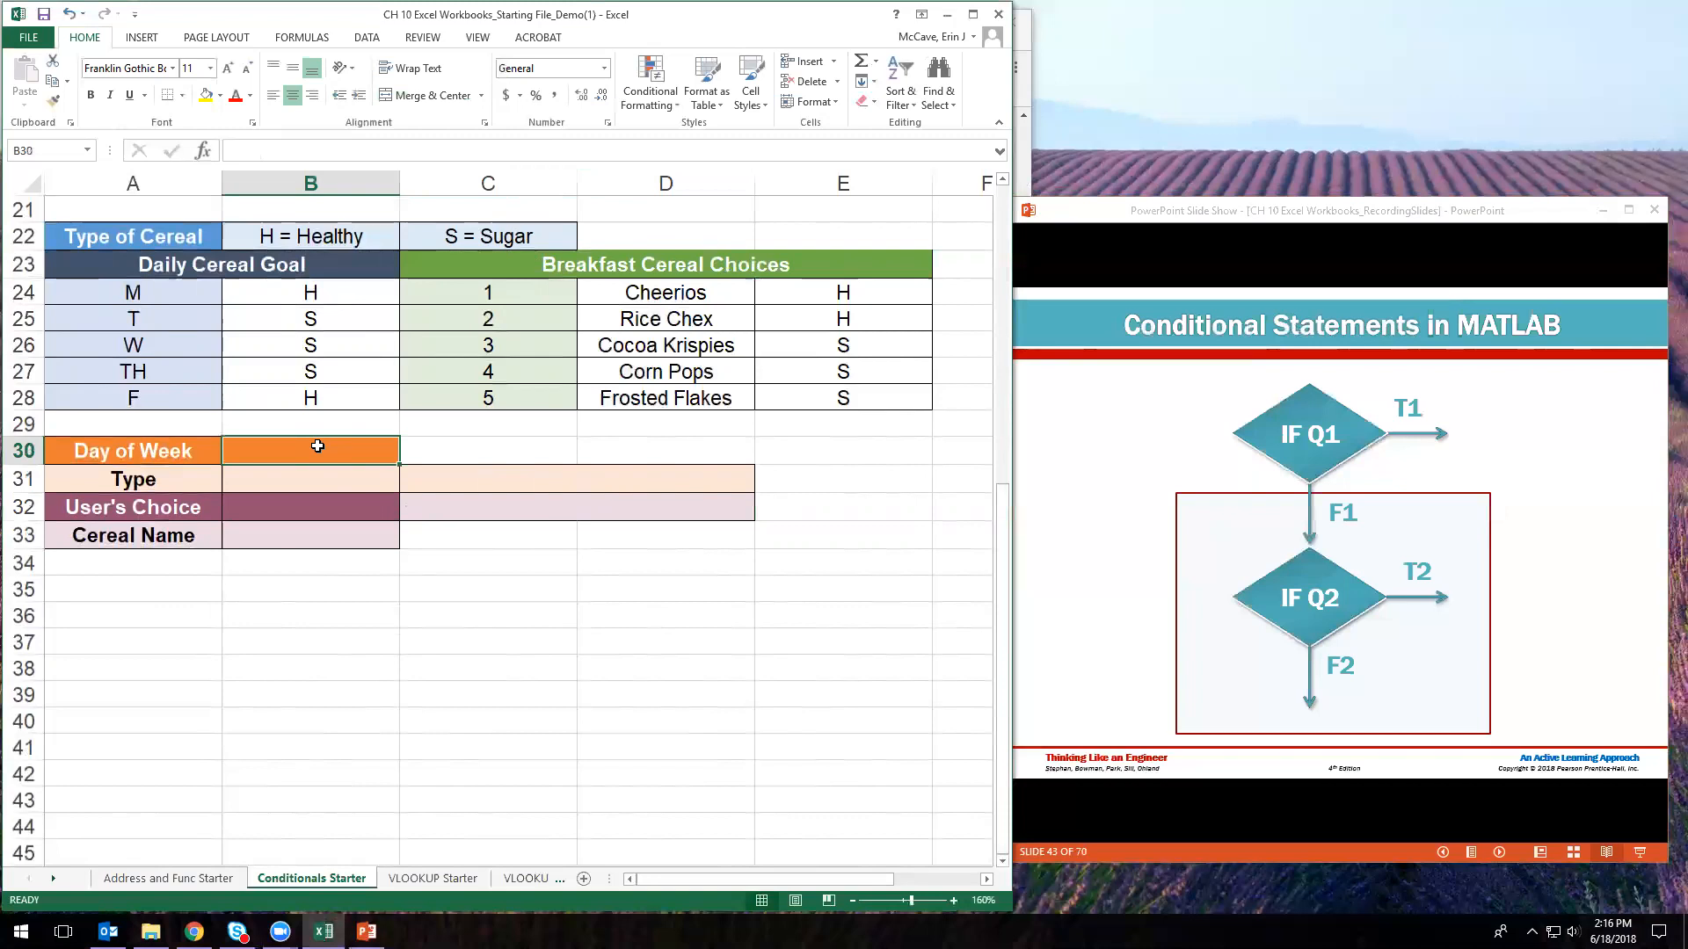
- Enter M as the Day of Week in B30
text(M)
key(Return)
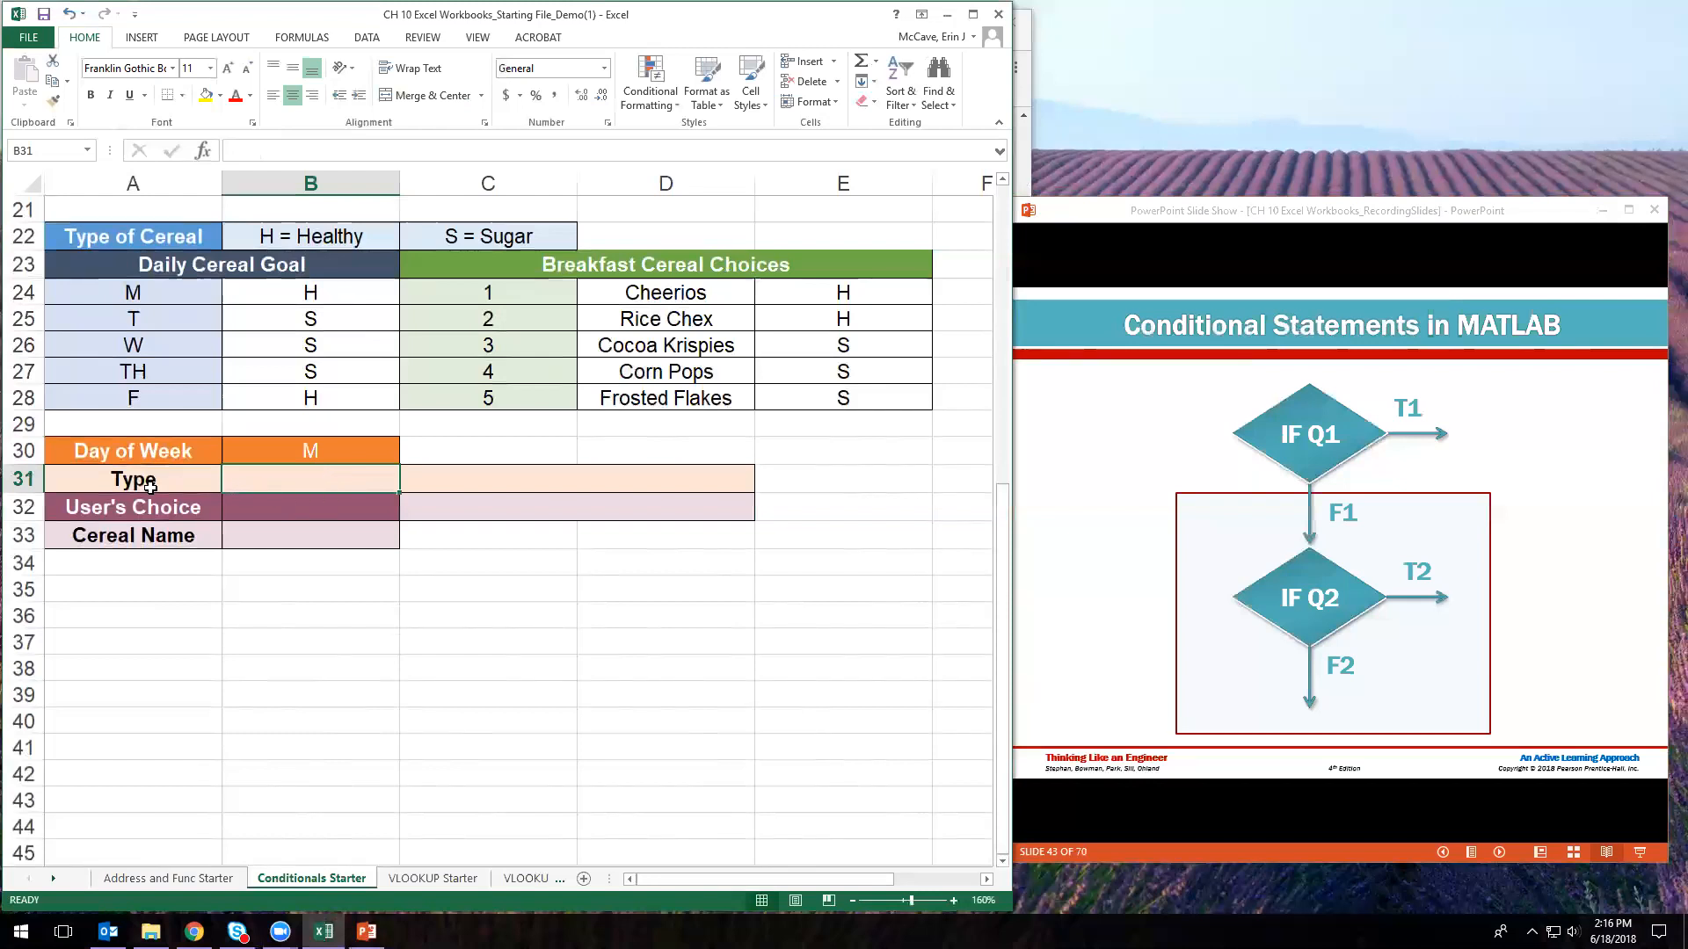
click(314, 452)
- Start B31's formula as =IF(B30=A24,"H" with room to insert OR before the test
click(338, 483)
text(=)
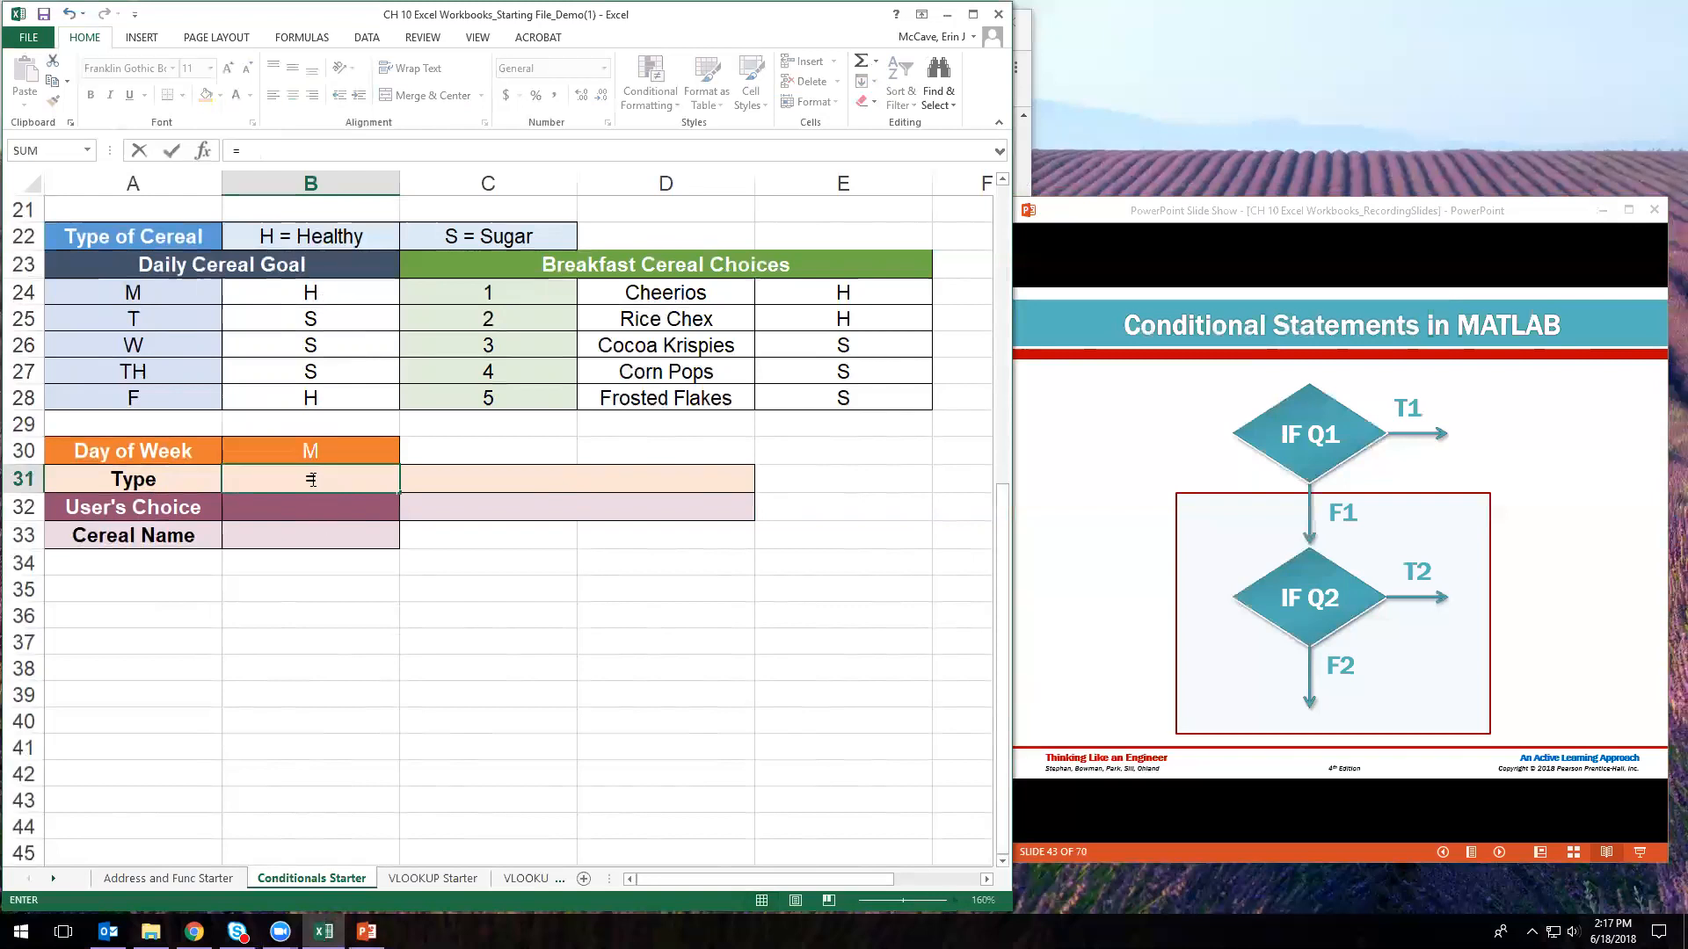
text(IF()
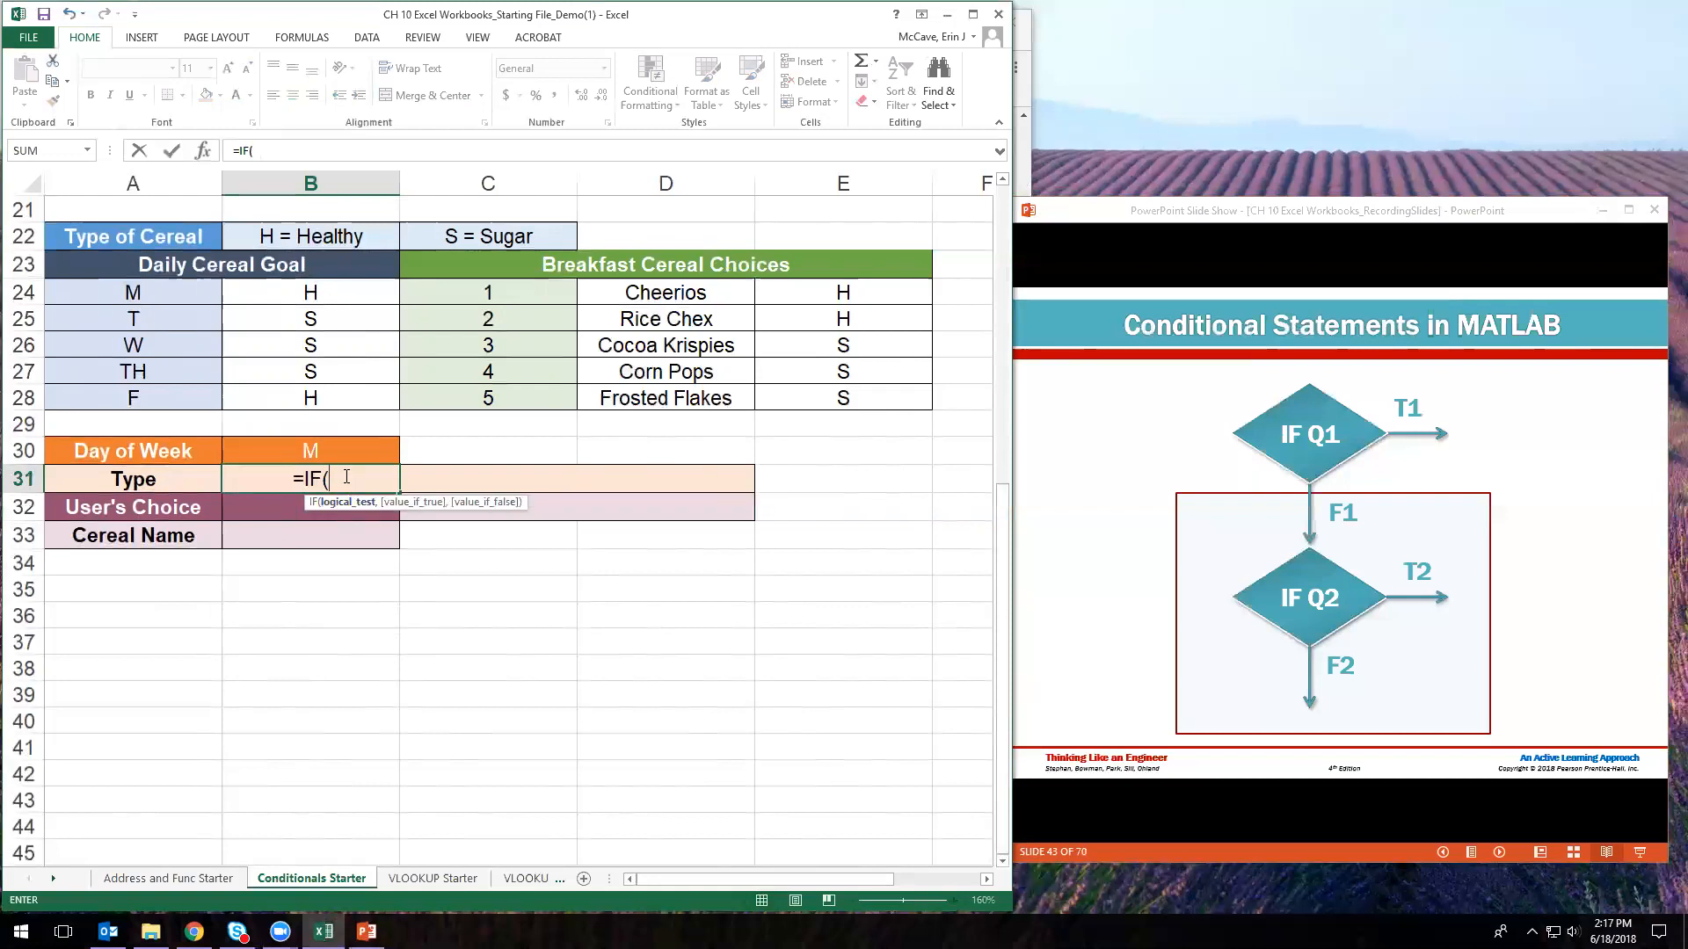
click(330, 451)
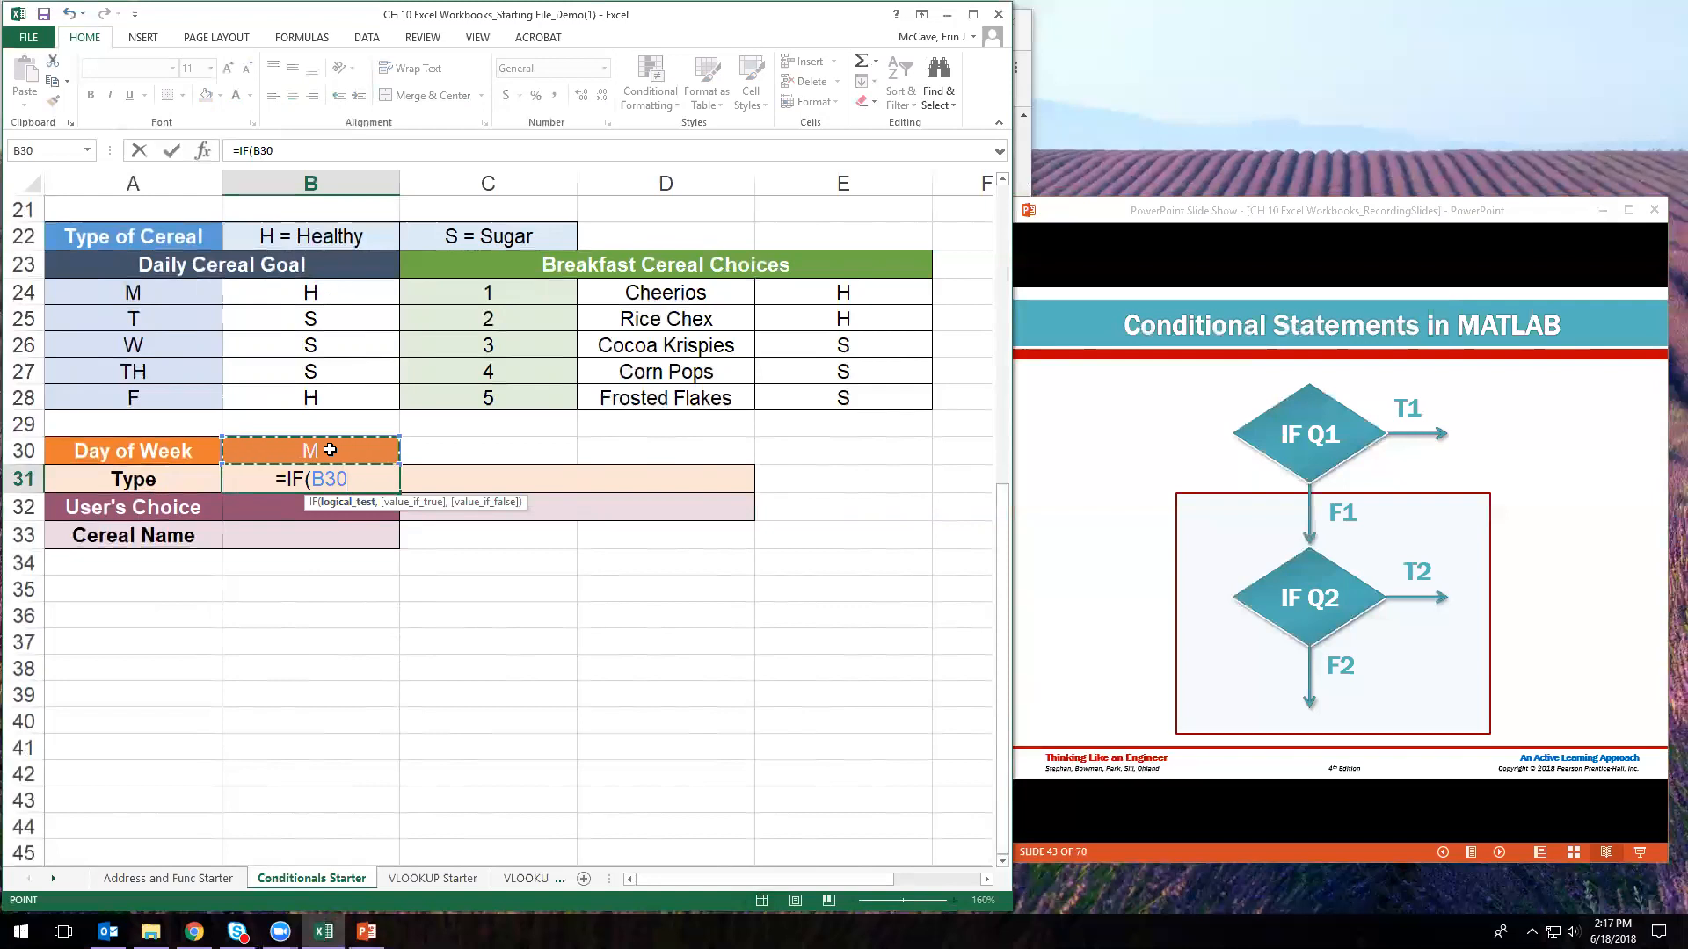
text(=)
click(173, 292)
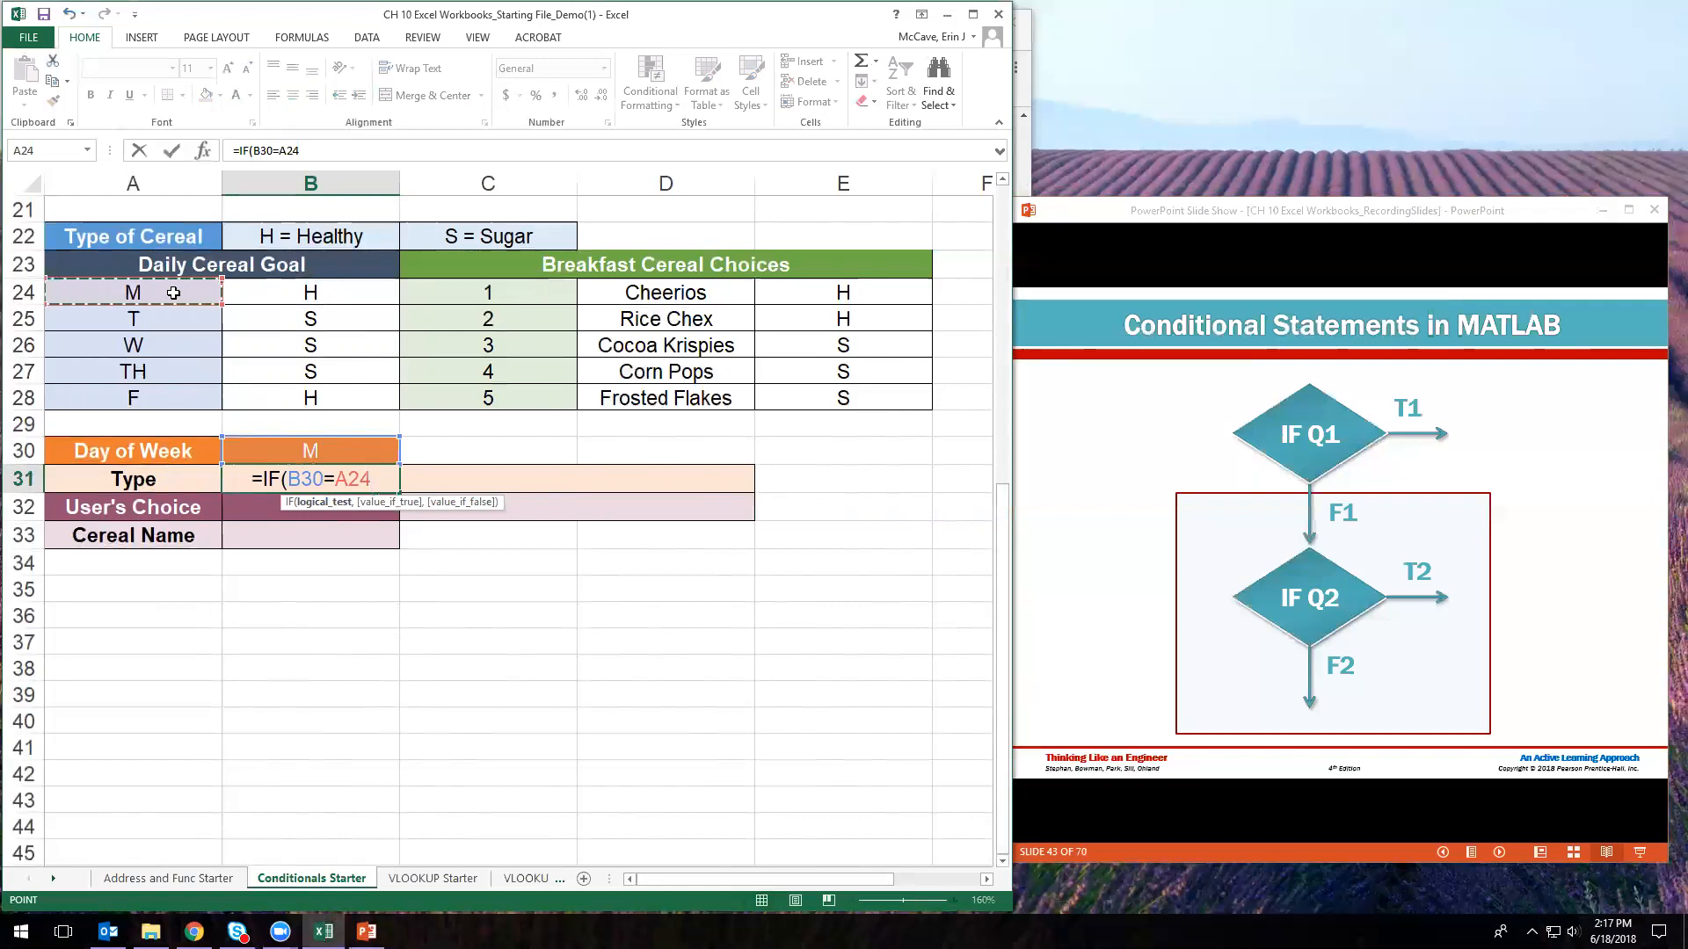
text(,)
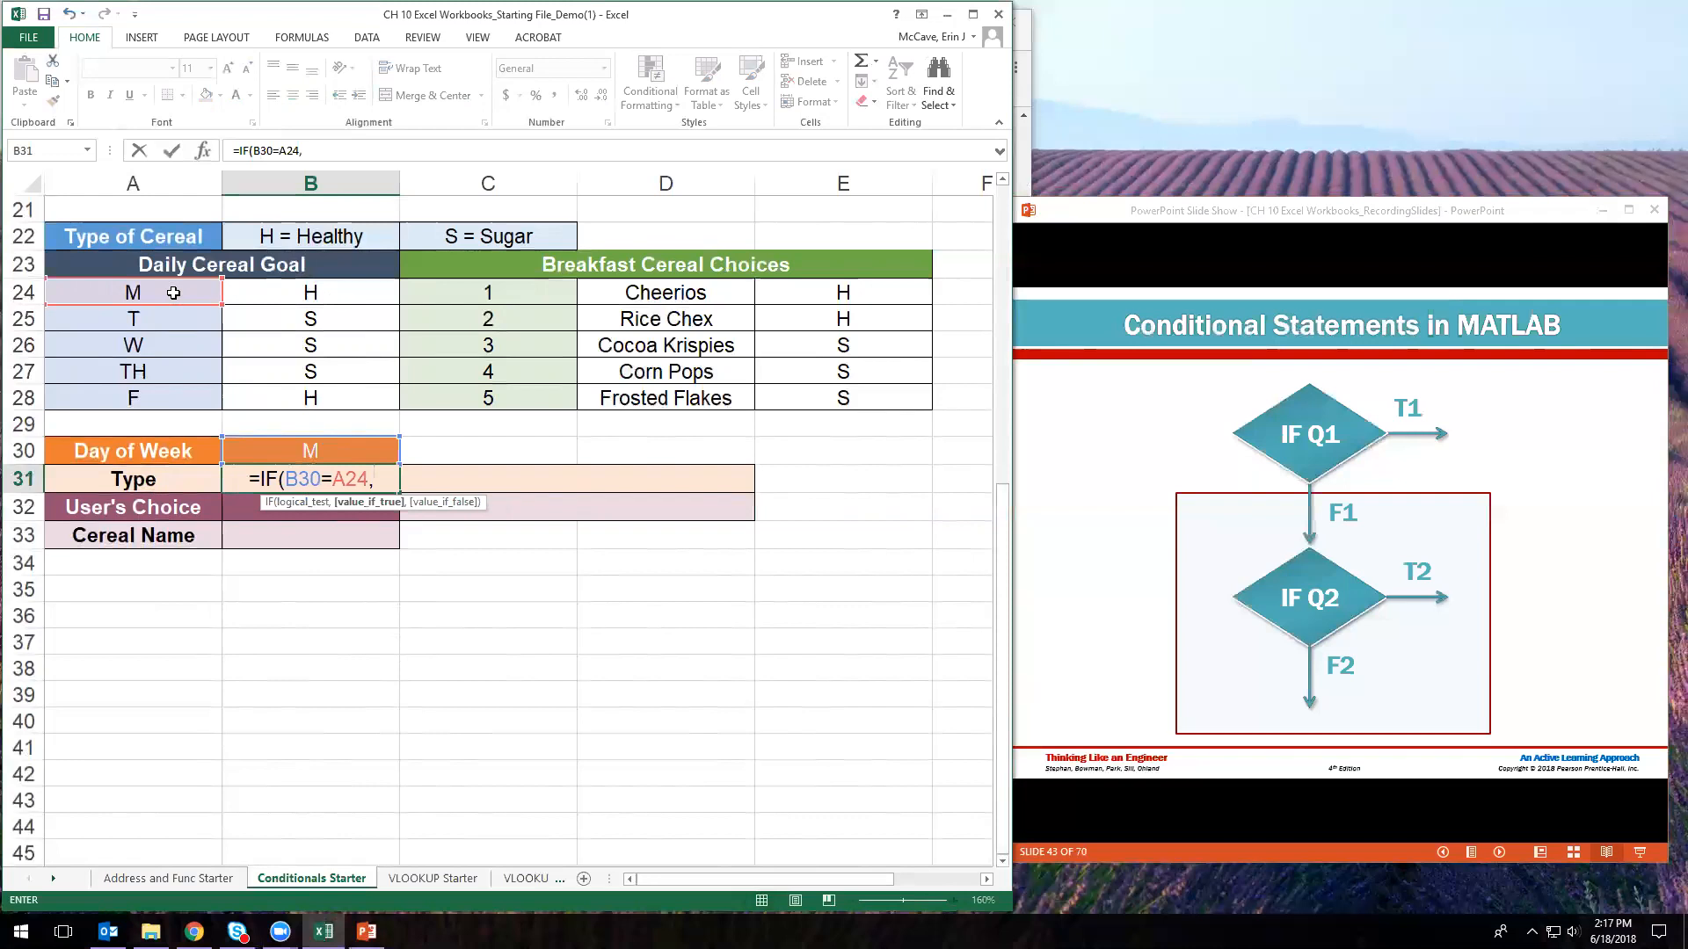
text("H")
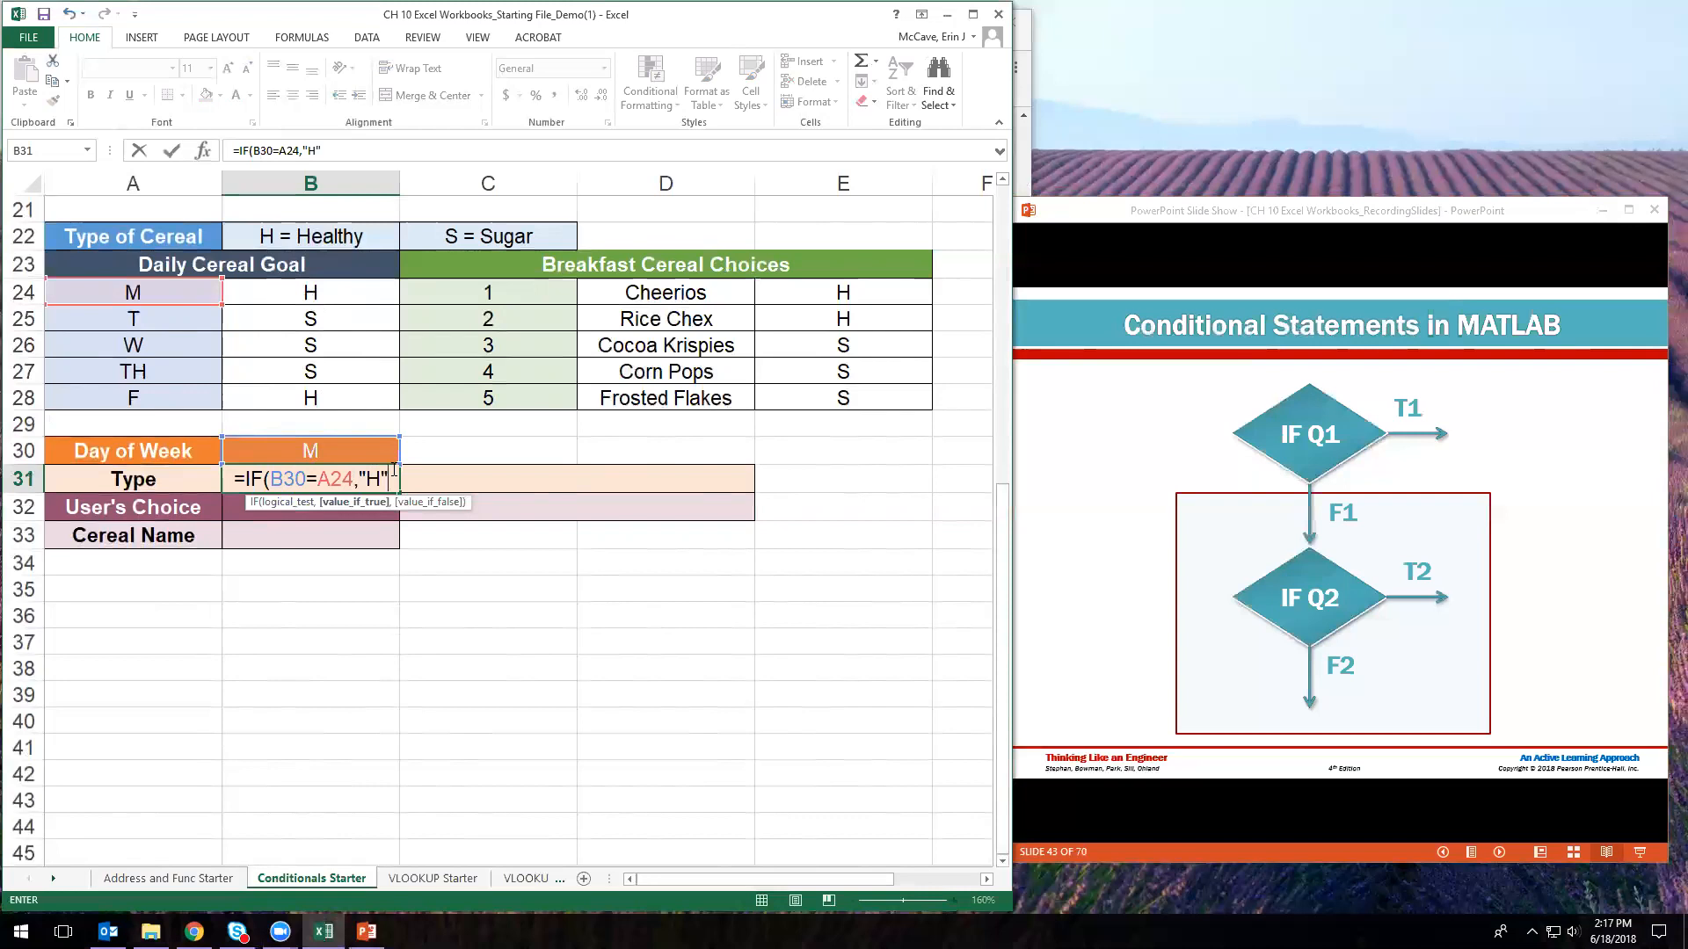
click(273, 478)
- Wrap the test in OR and add a second comparison, B30=A28
text(OR)
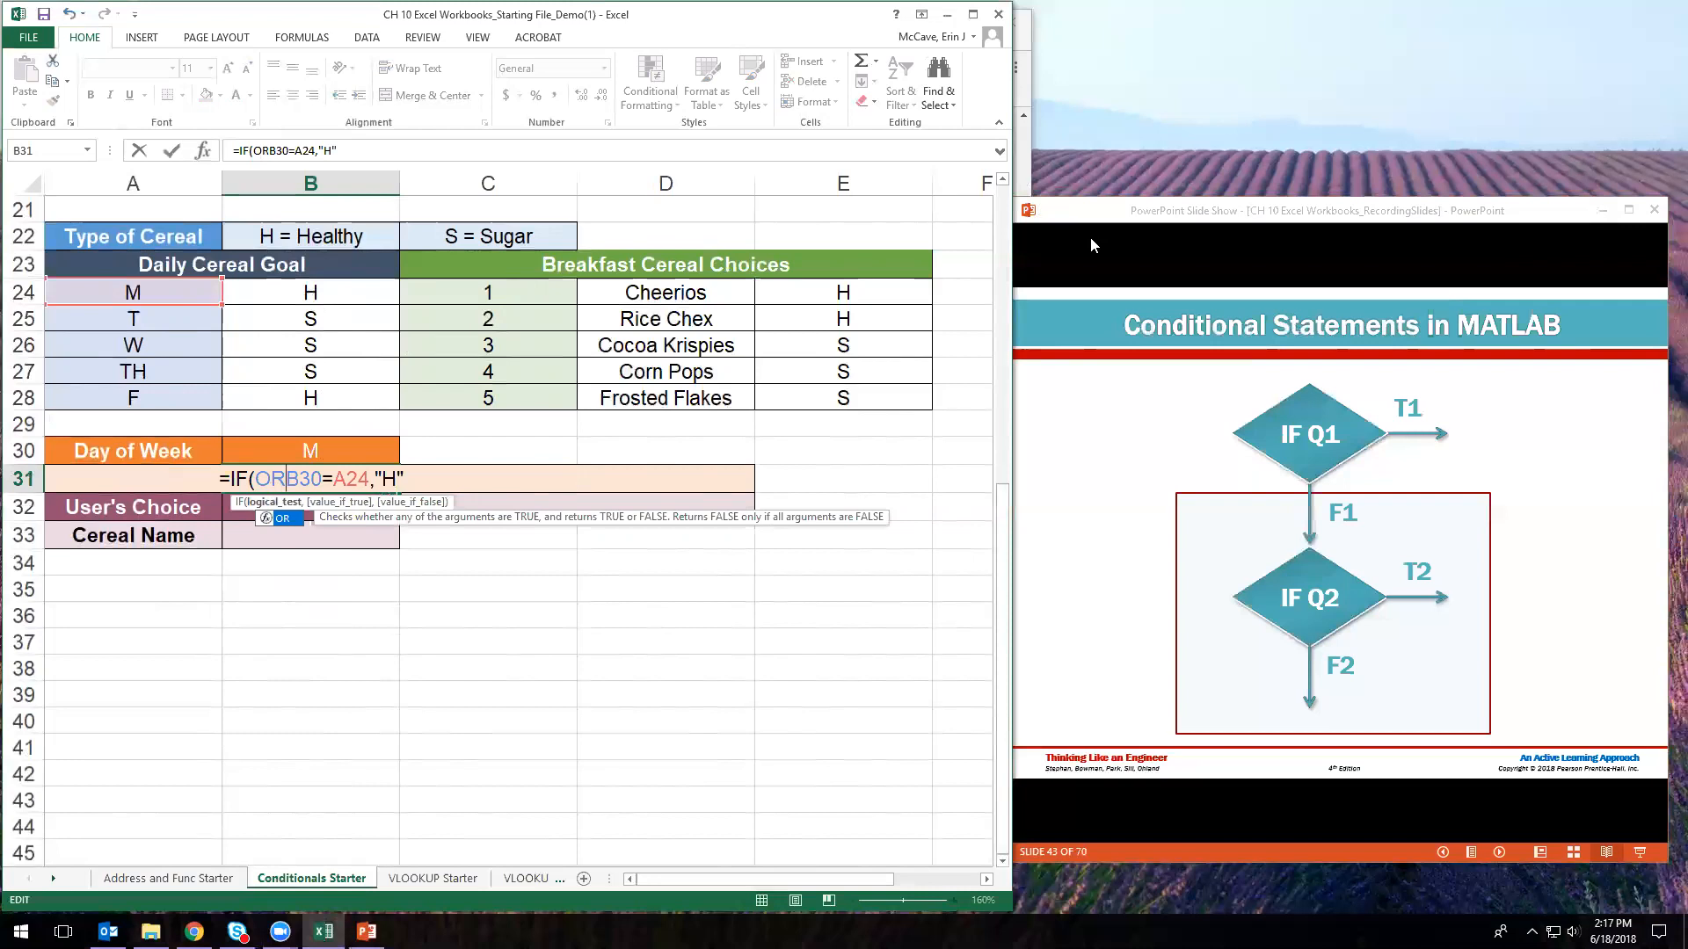
text(()
click(1310, 220)
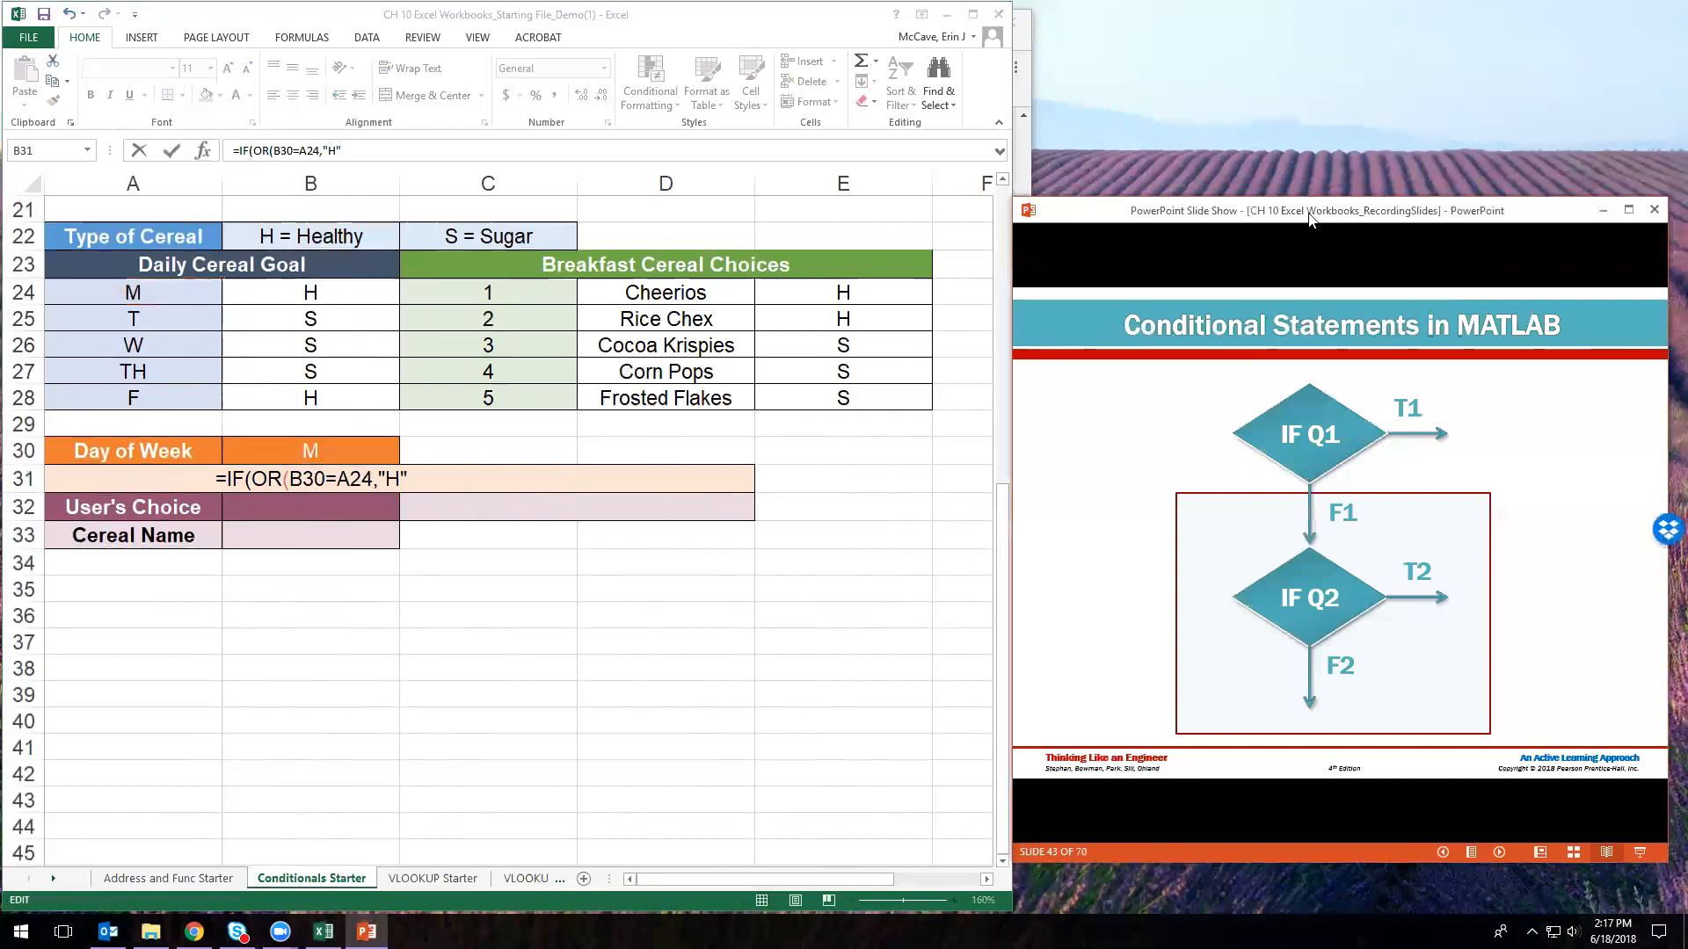
scroll(1310, 219, down, 9)
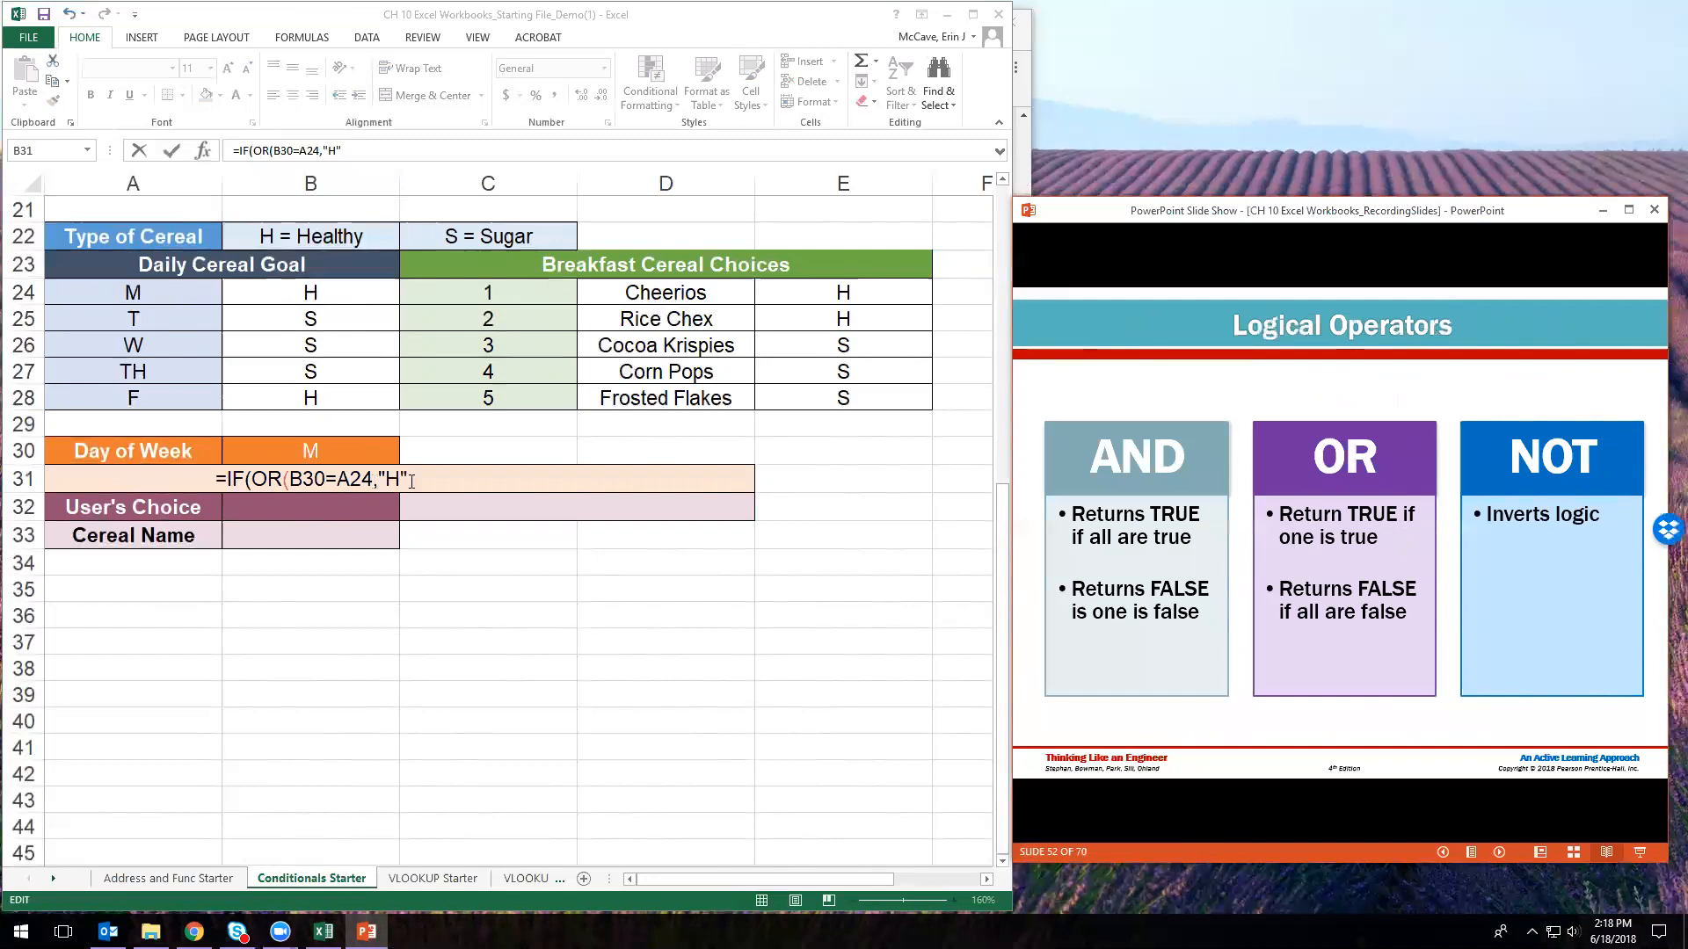
click(374, 479)
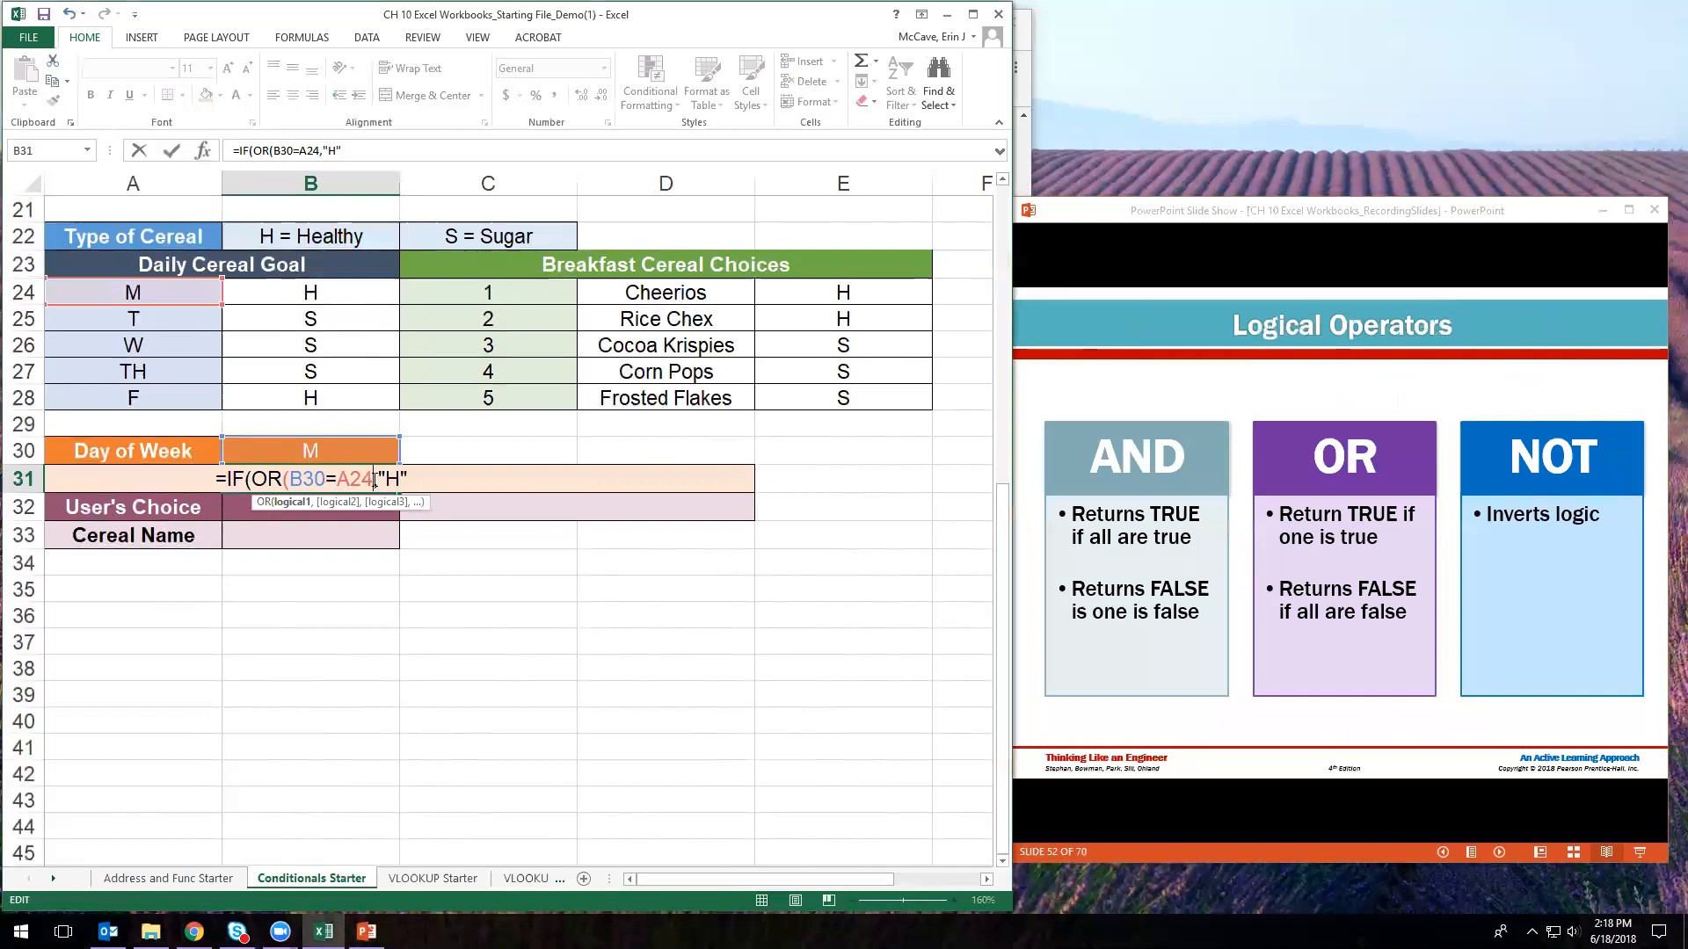
text(,)
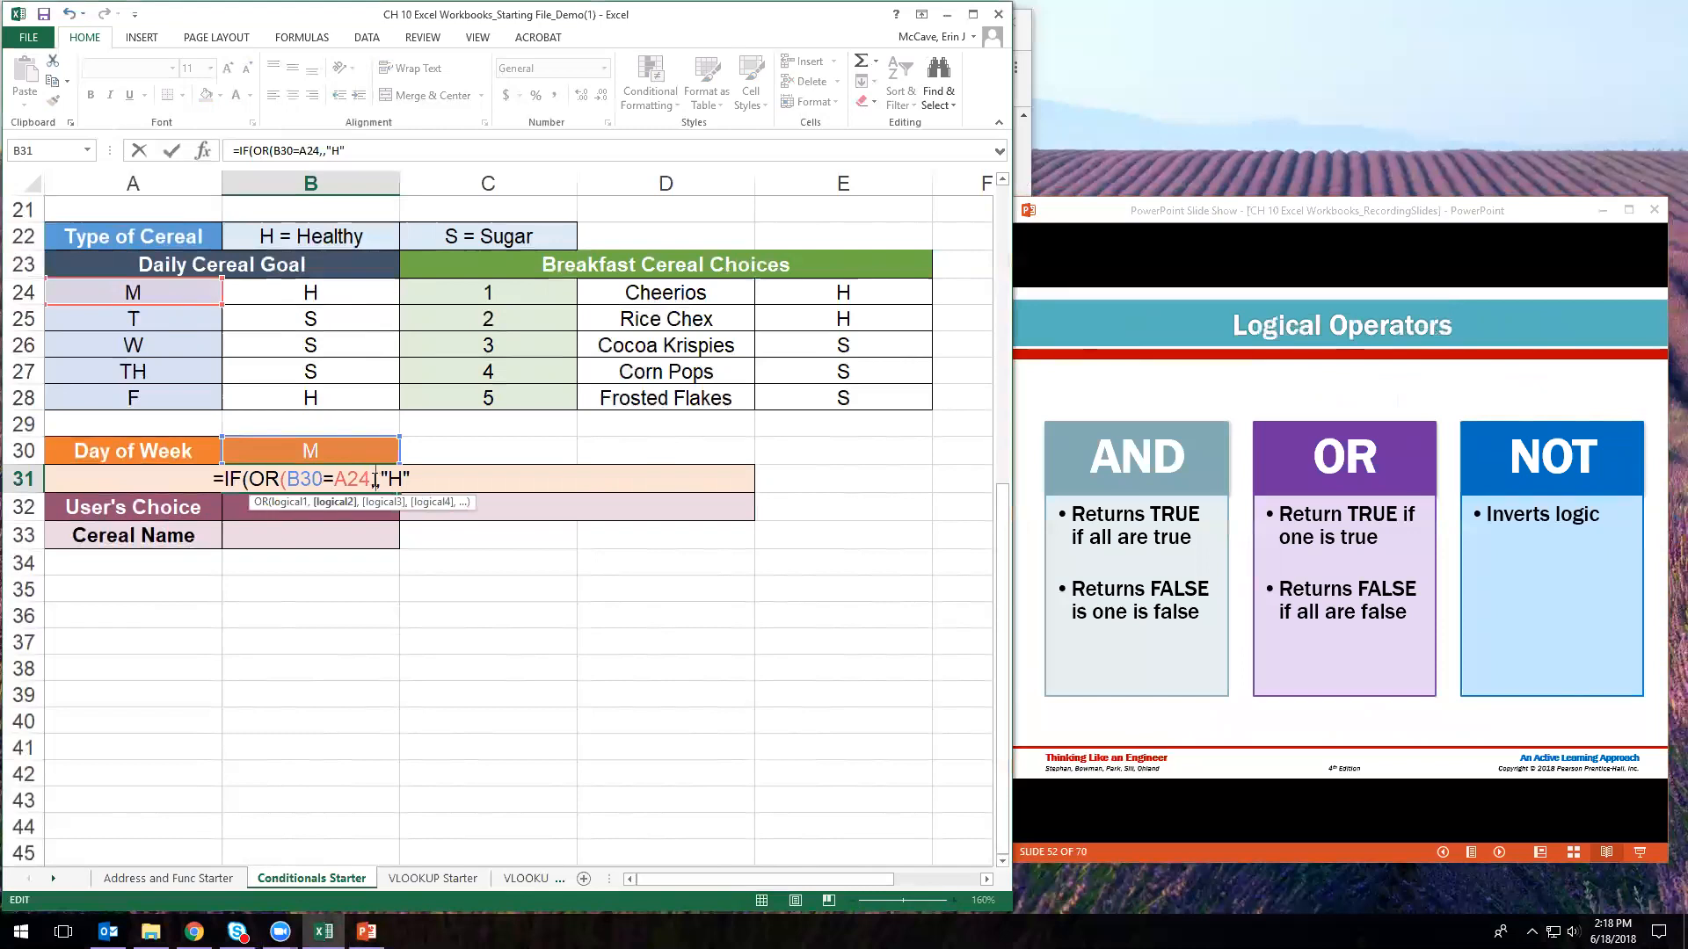
click(344, 451)
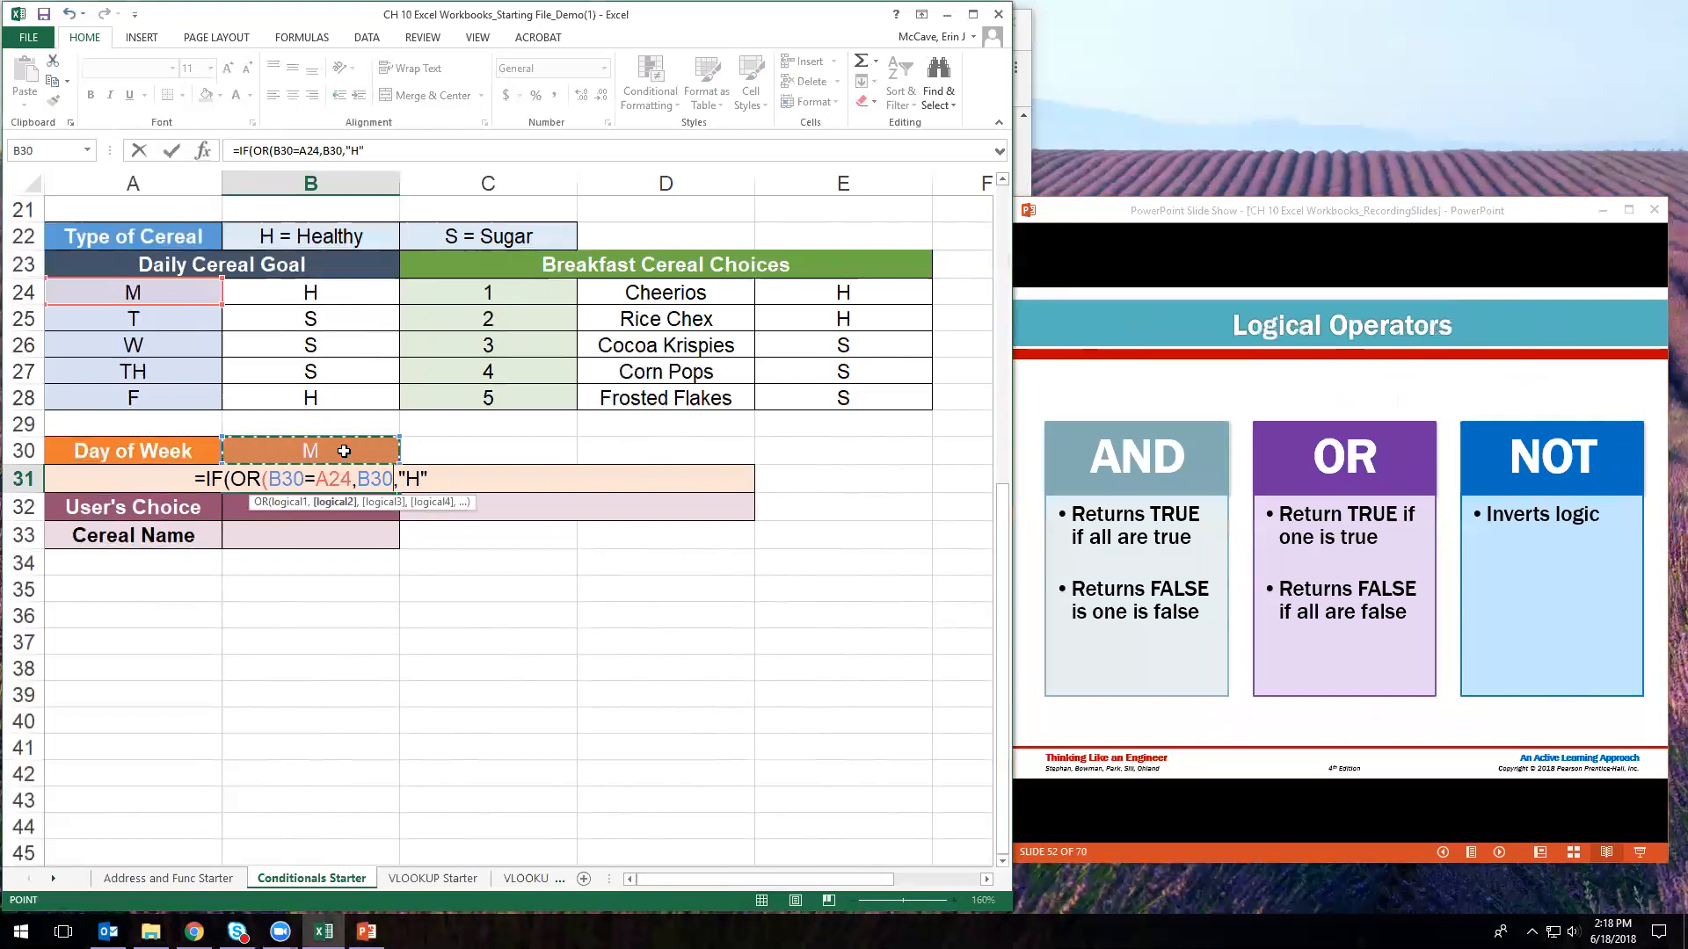
text(=)
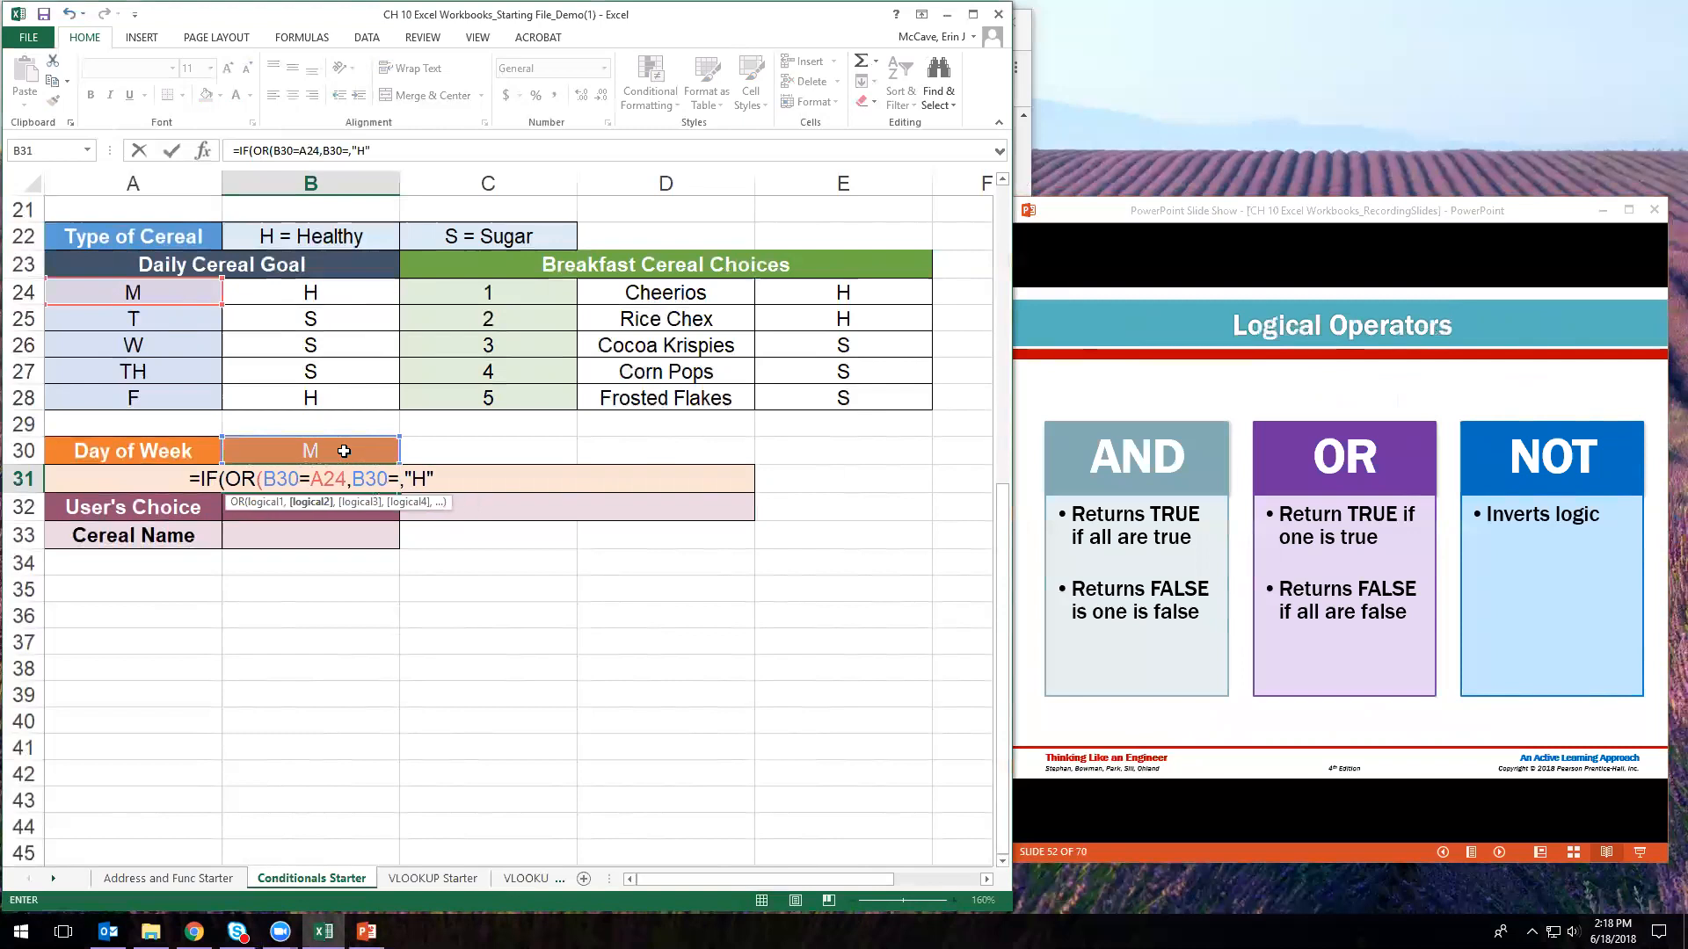
click(173, 400)
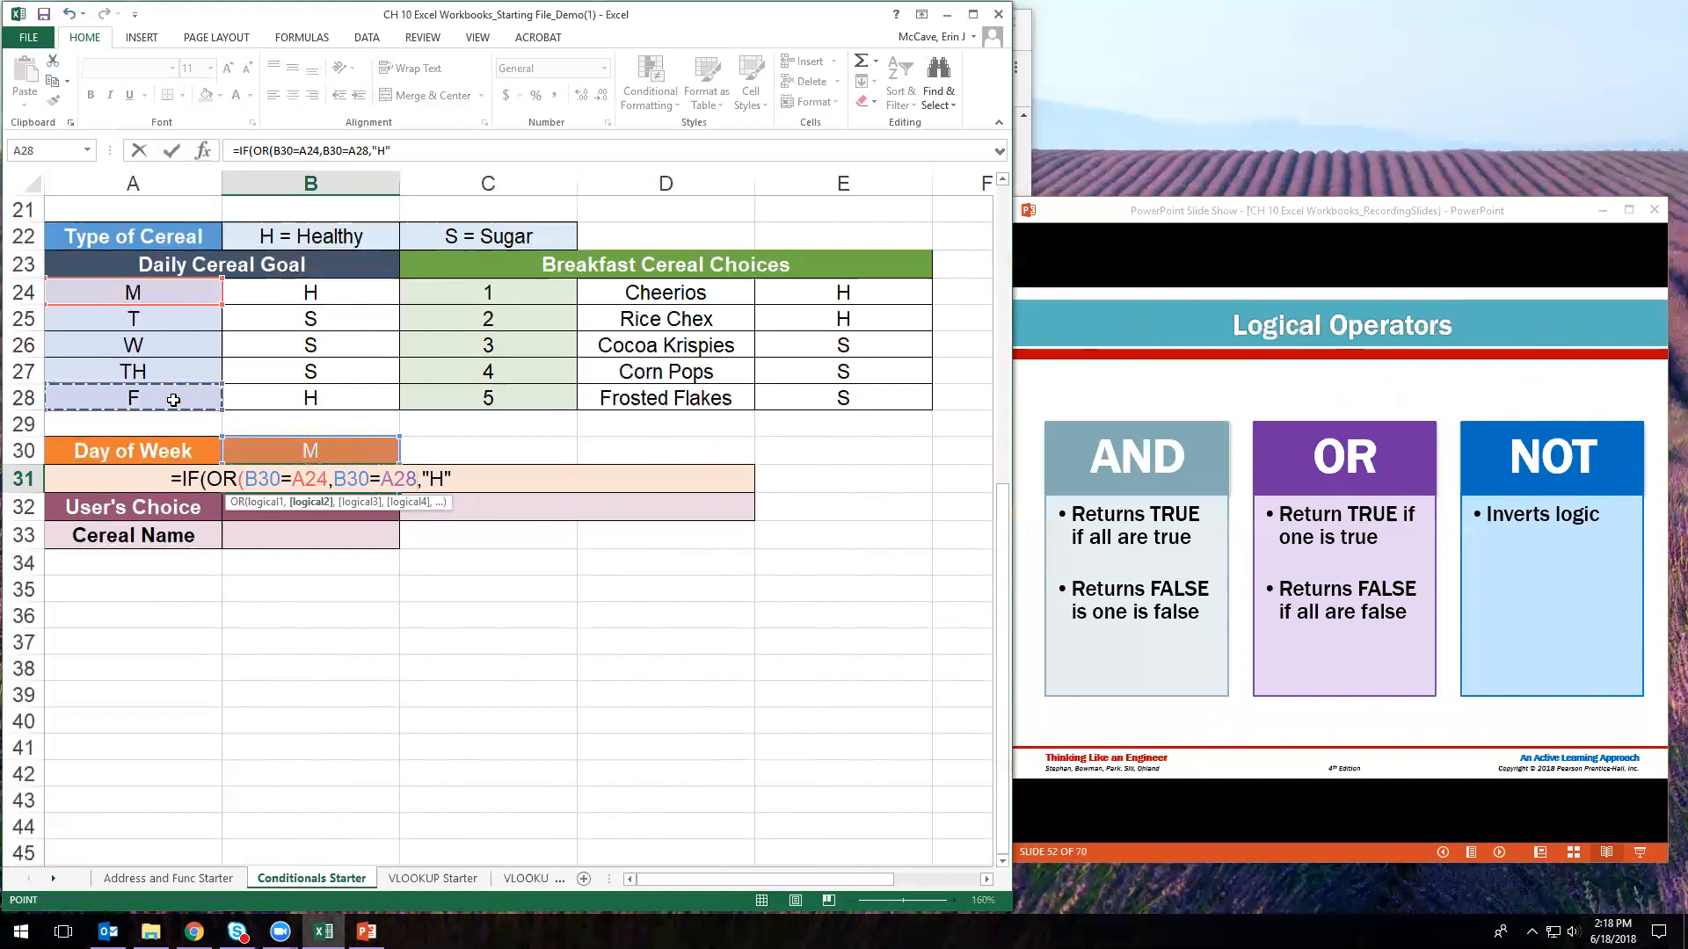
text())
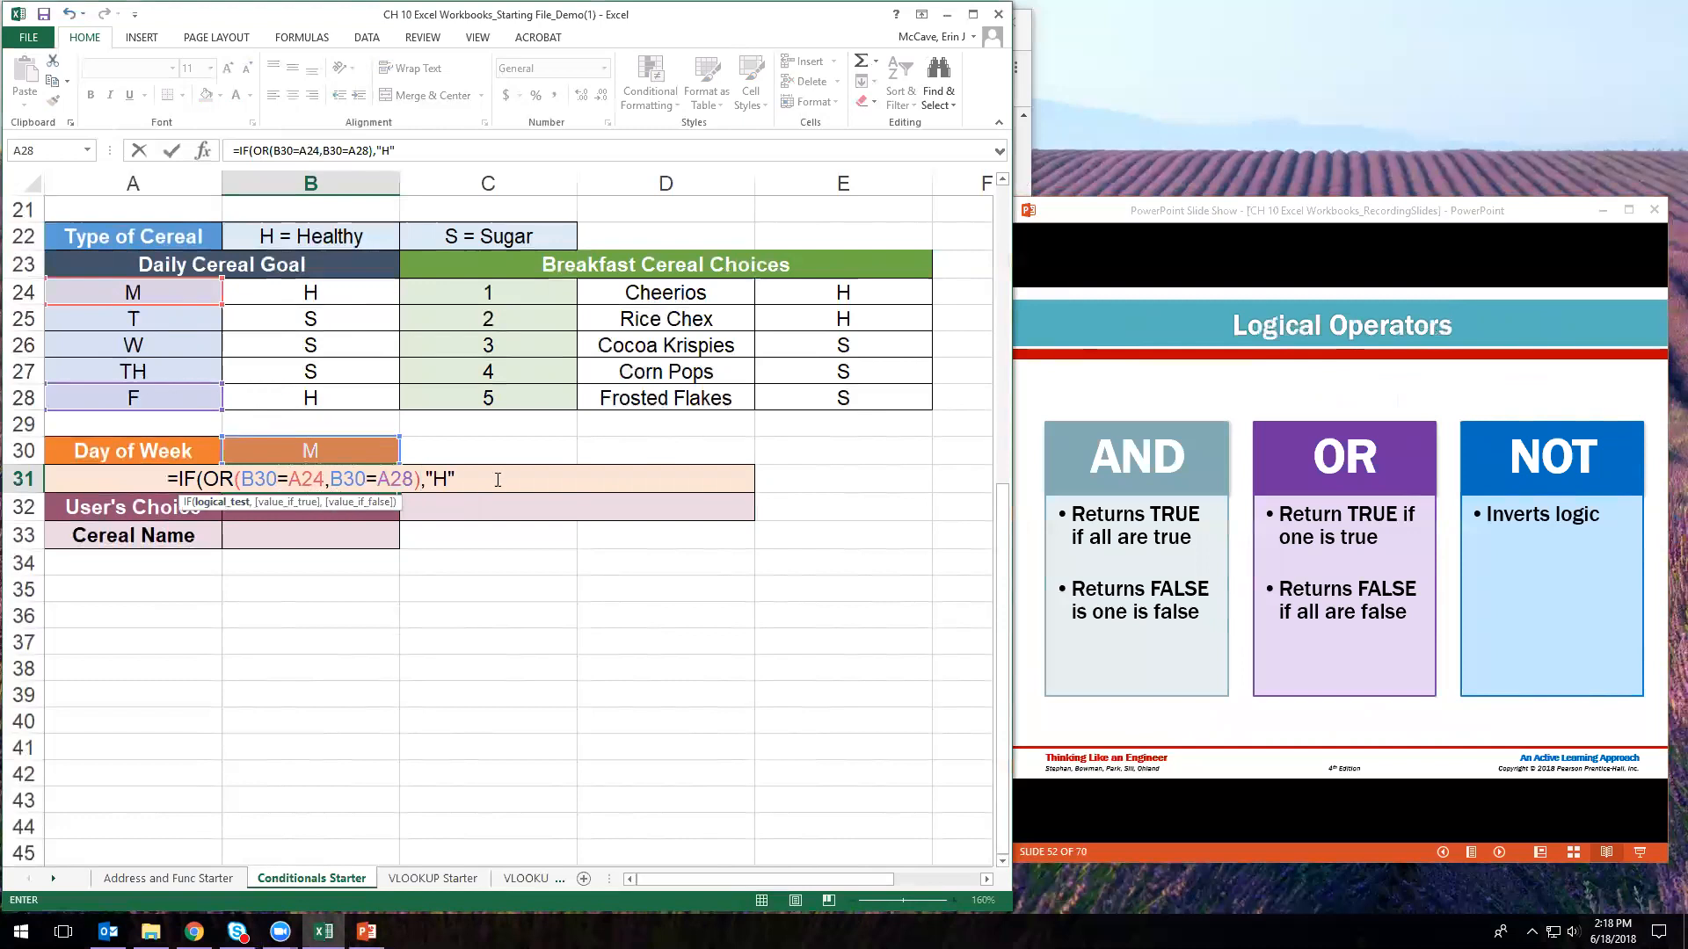
- Add "S" as the false result and commit the B31 formula
click(449, 478)
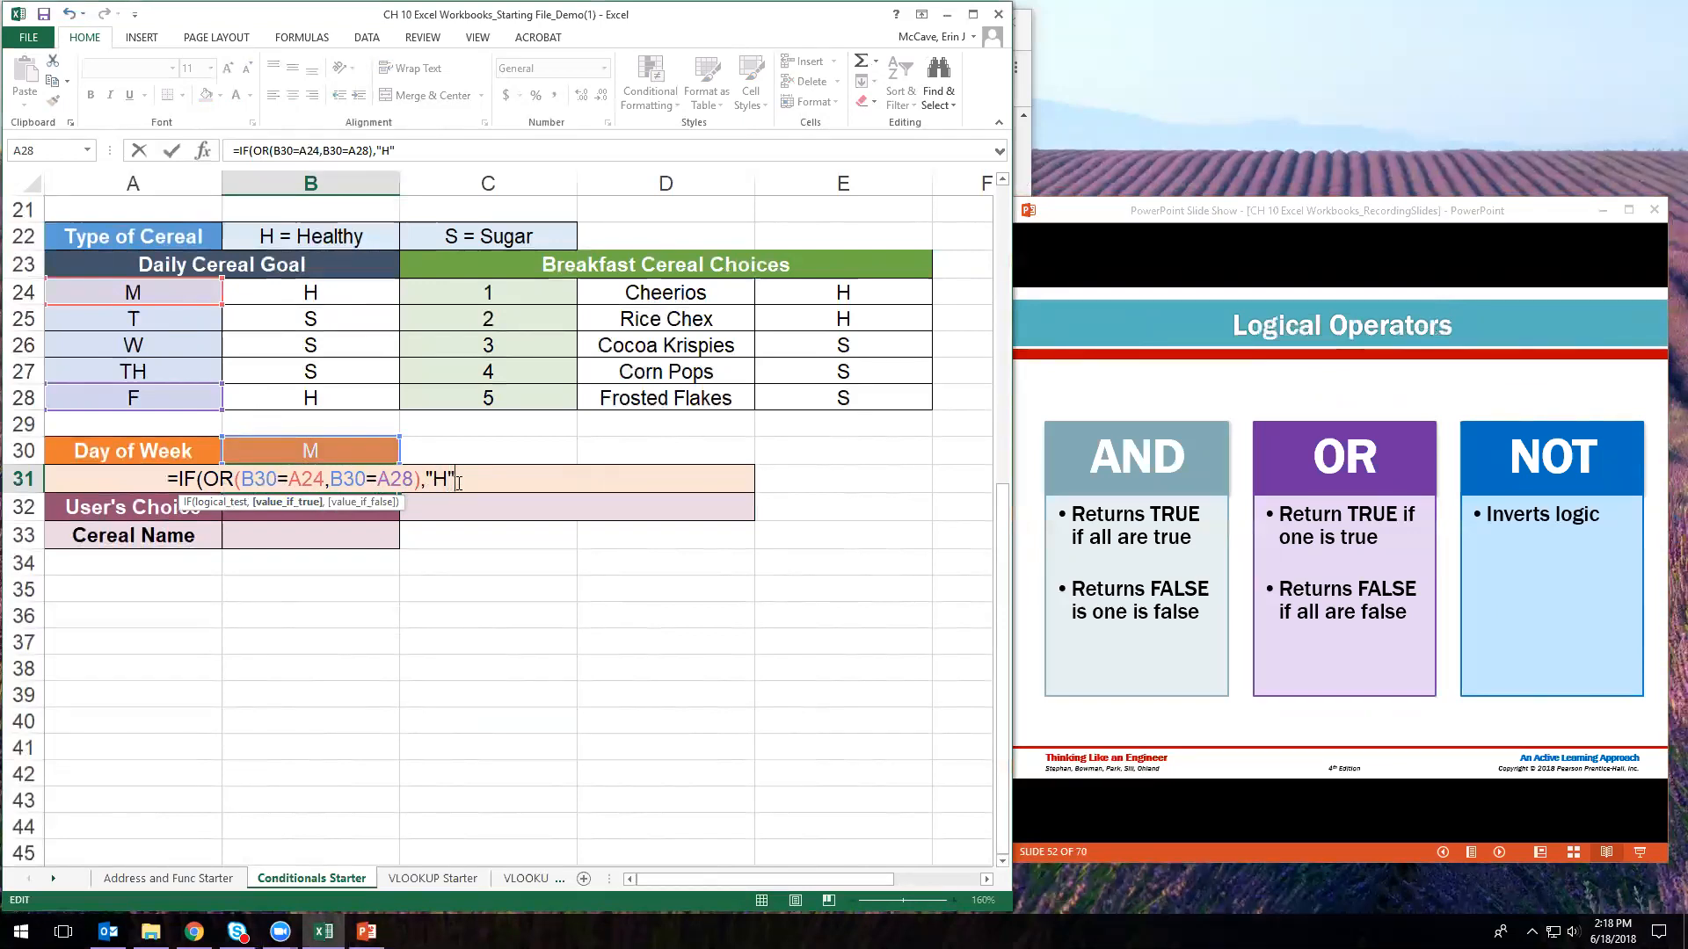
text(,)
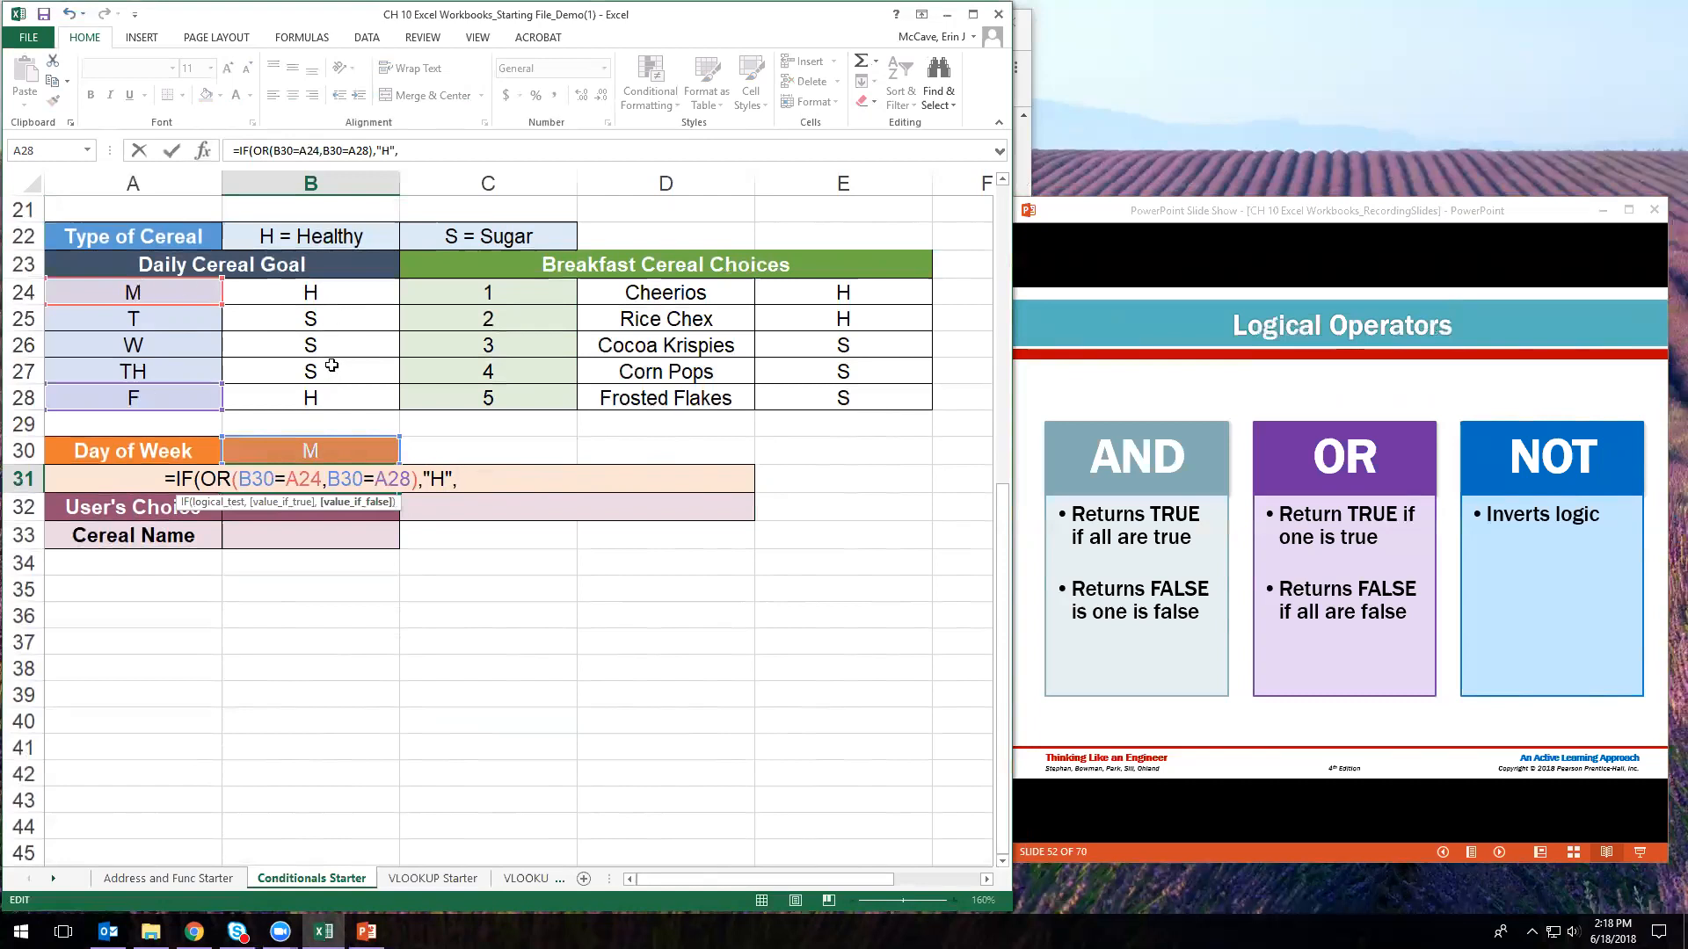
text("S")
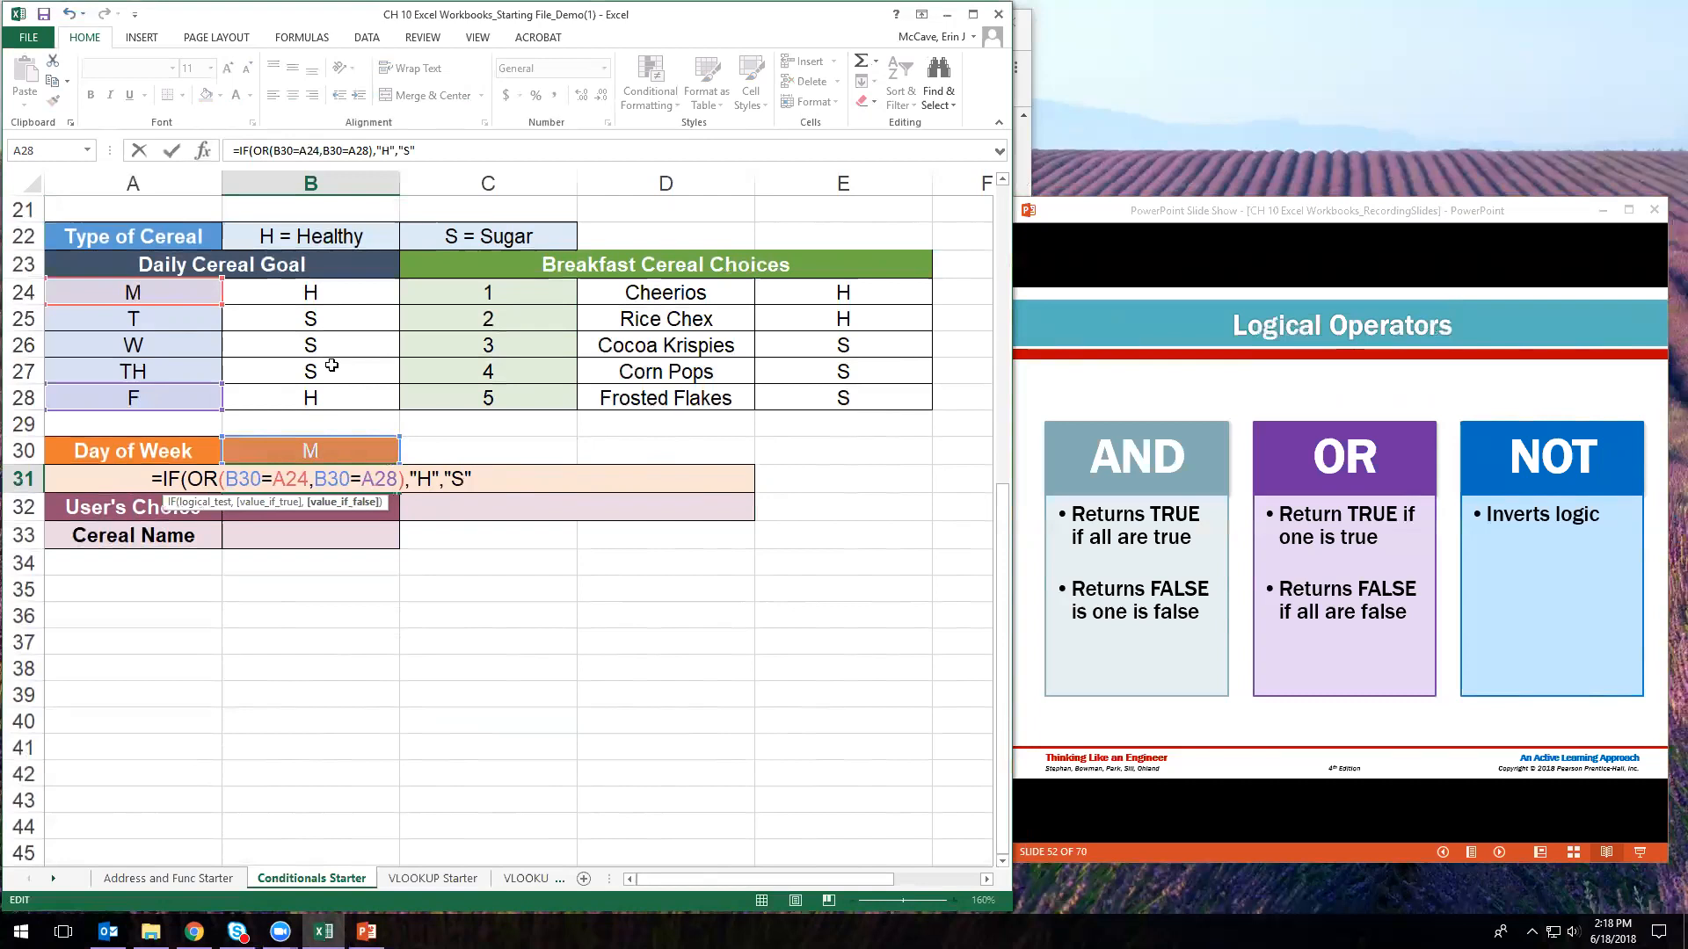
text())
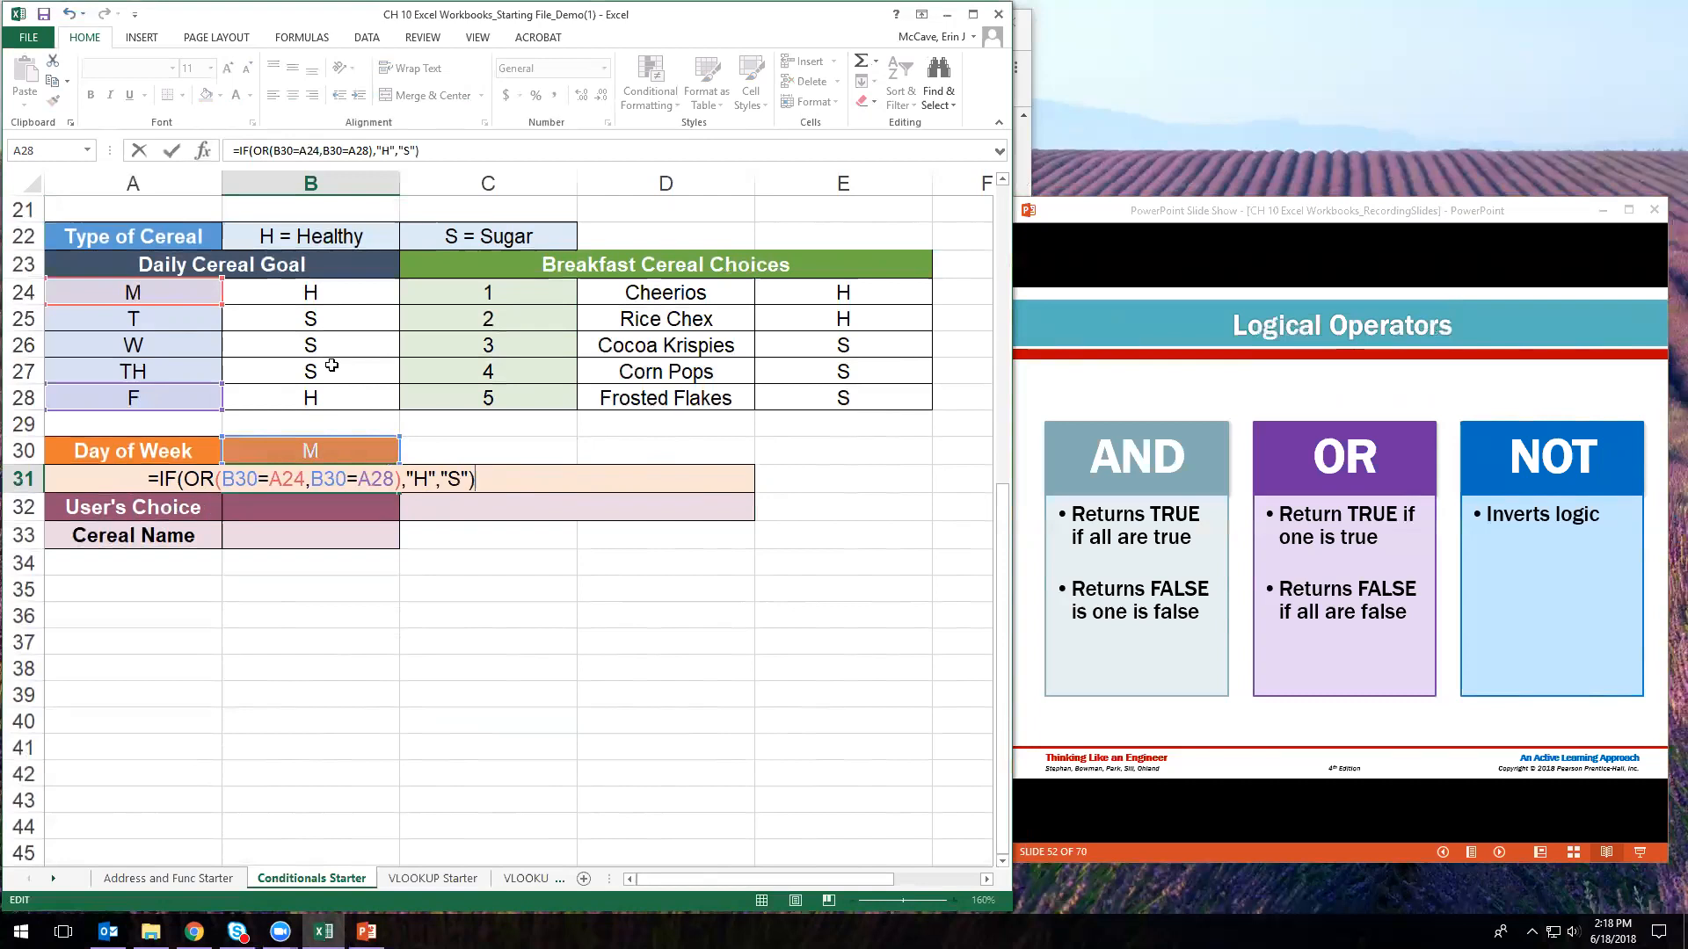
key(Return)
- Test the formula by clearing B30, then entering S and finally 5 as the day
click(316, 448)
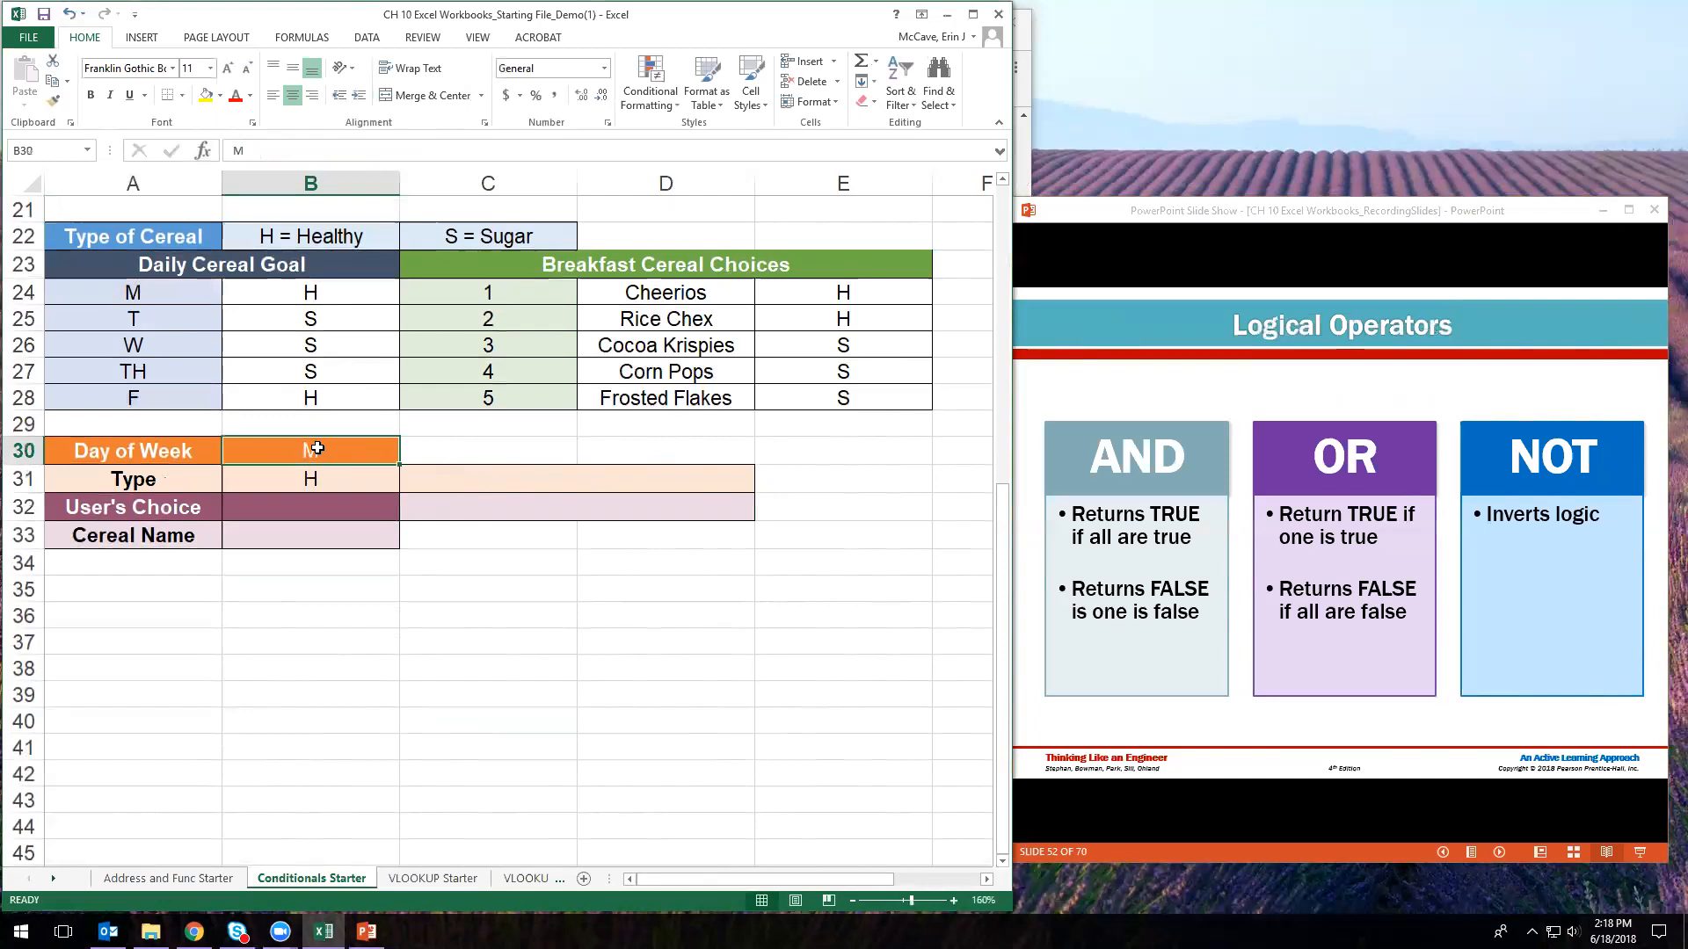
key(BackSpace)
key(Return)
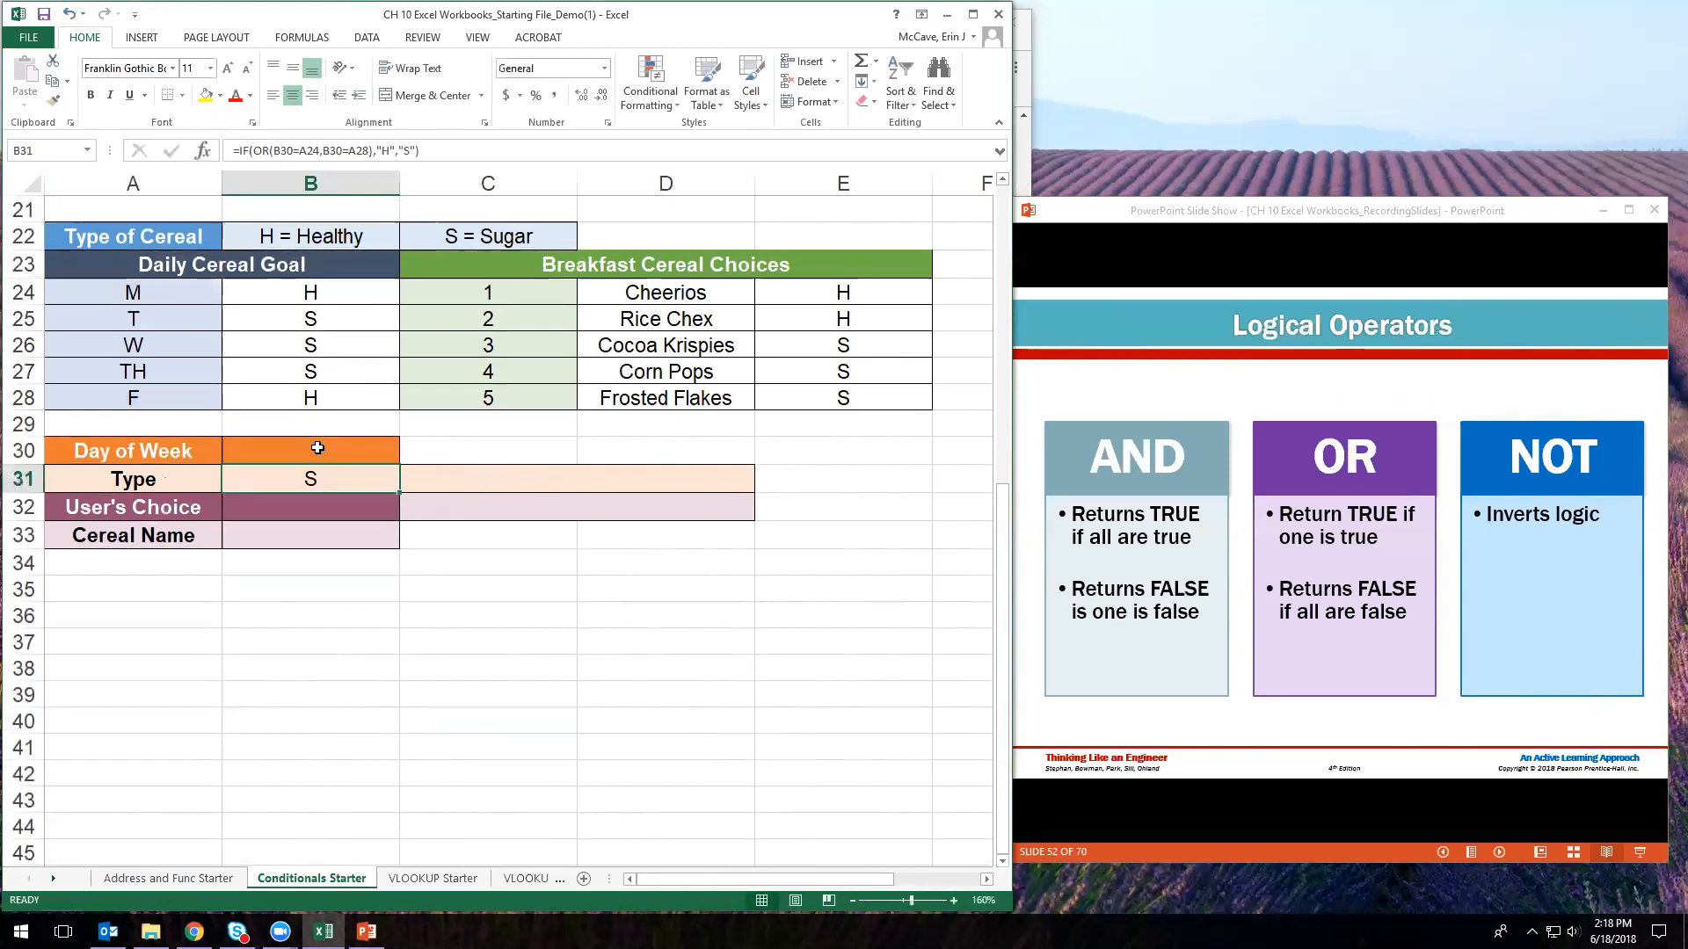
click(317, 449)
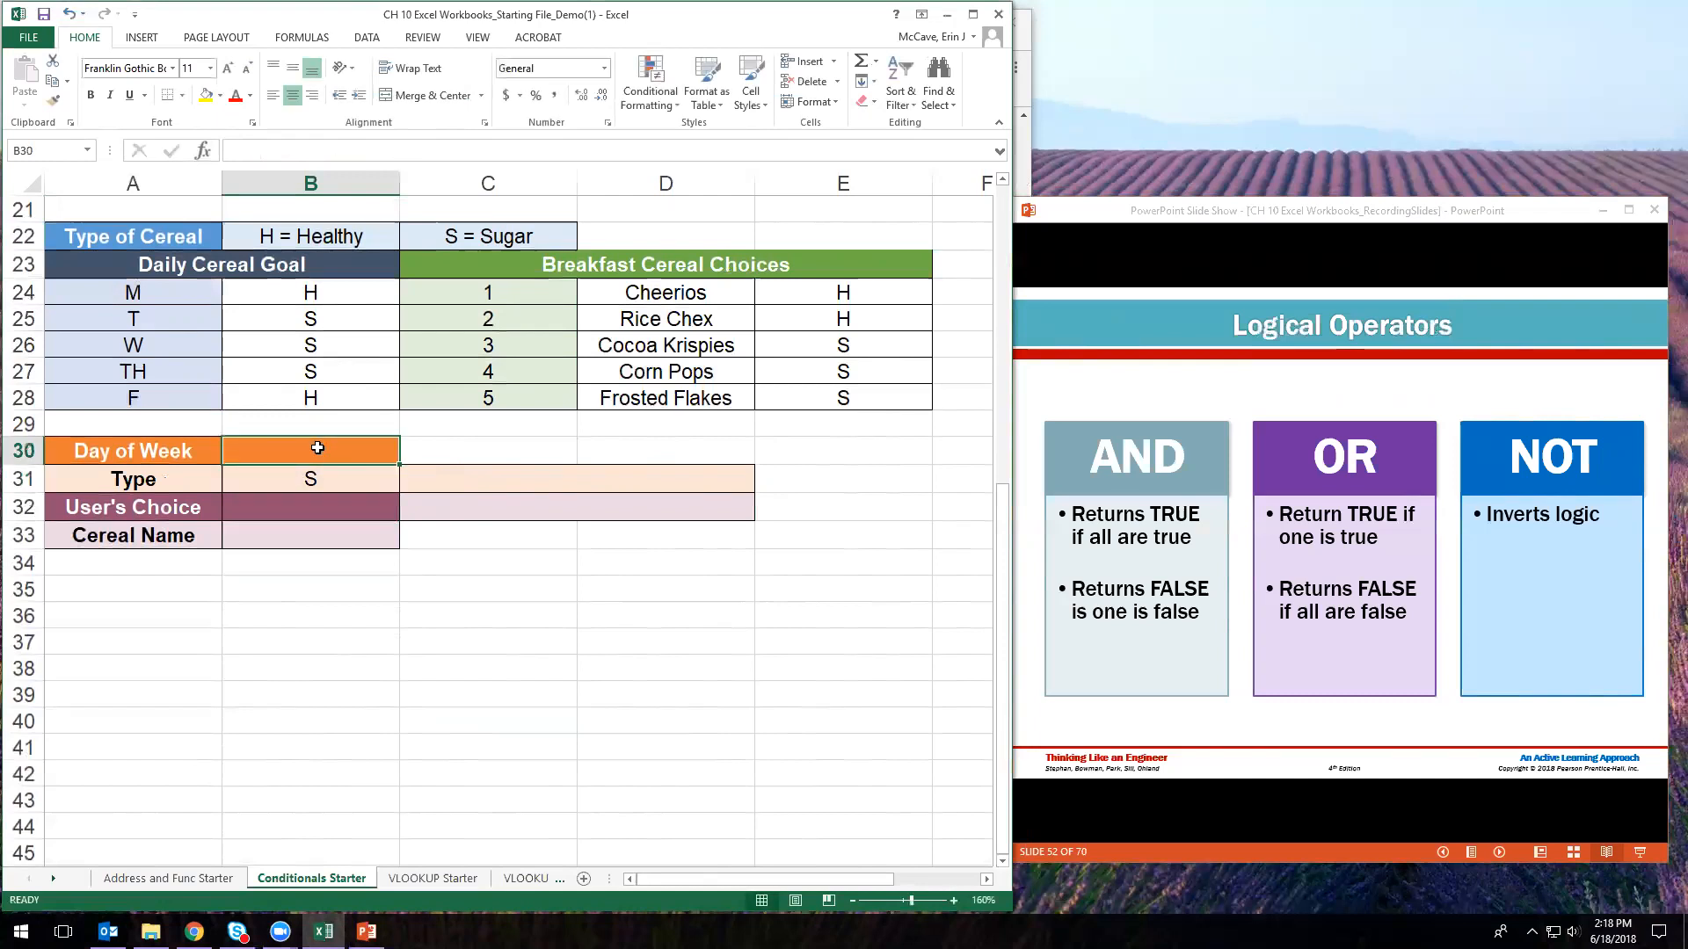
text(S)
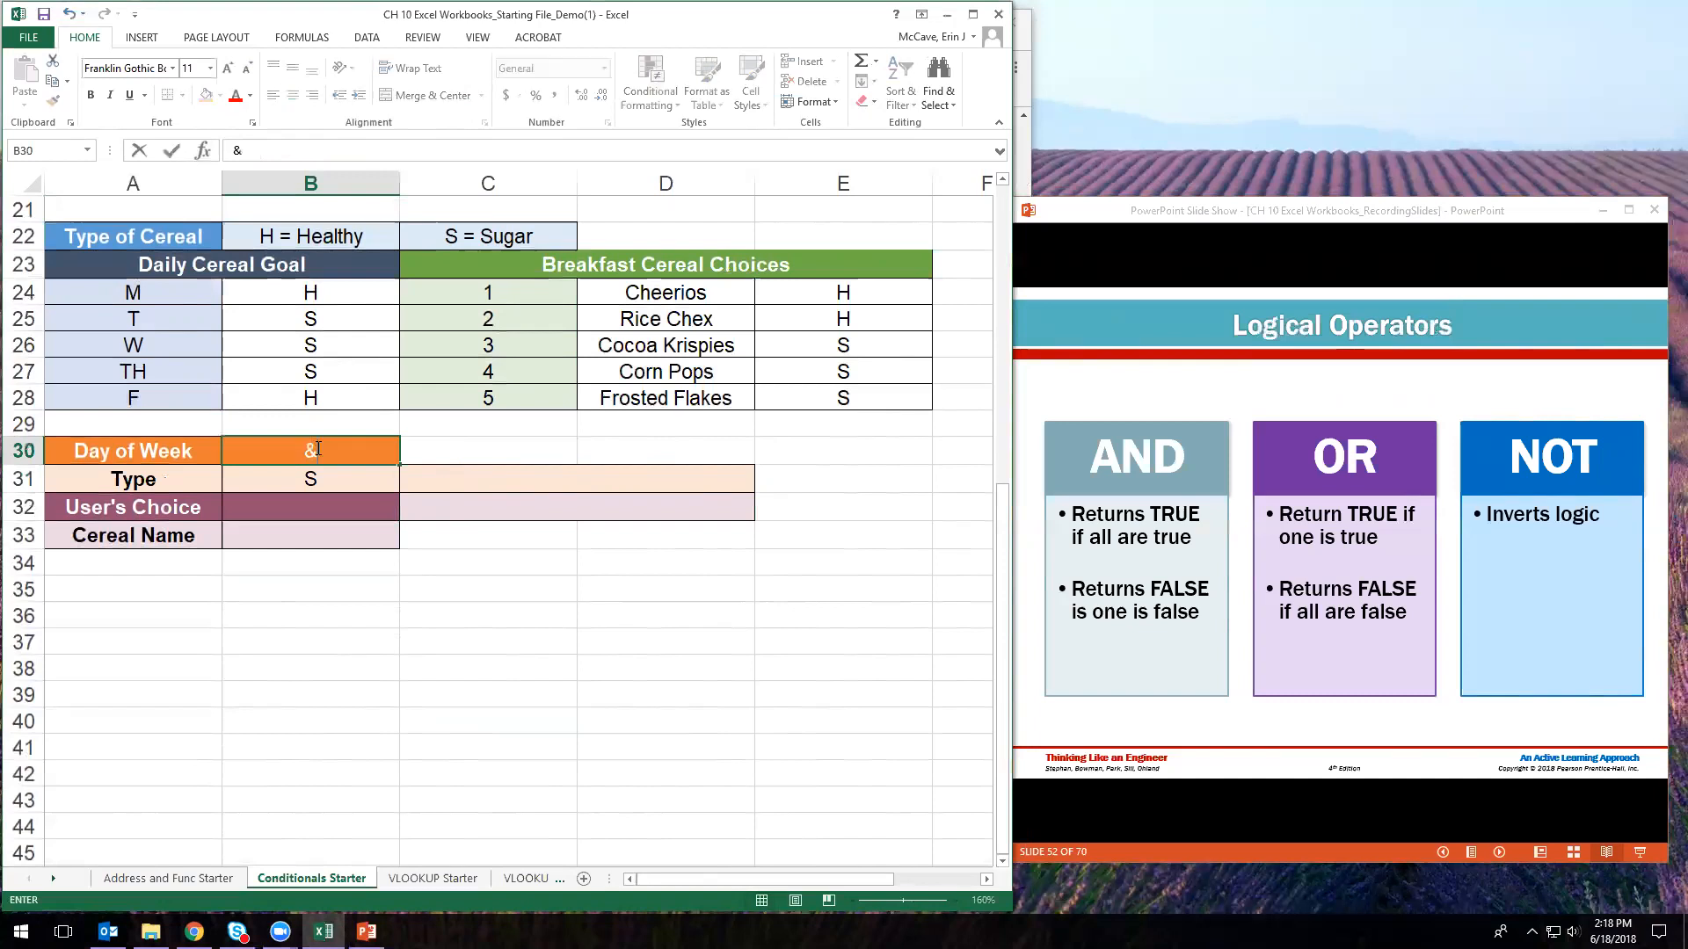
key(Return)
click(318, 448)
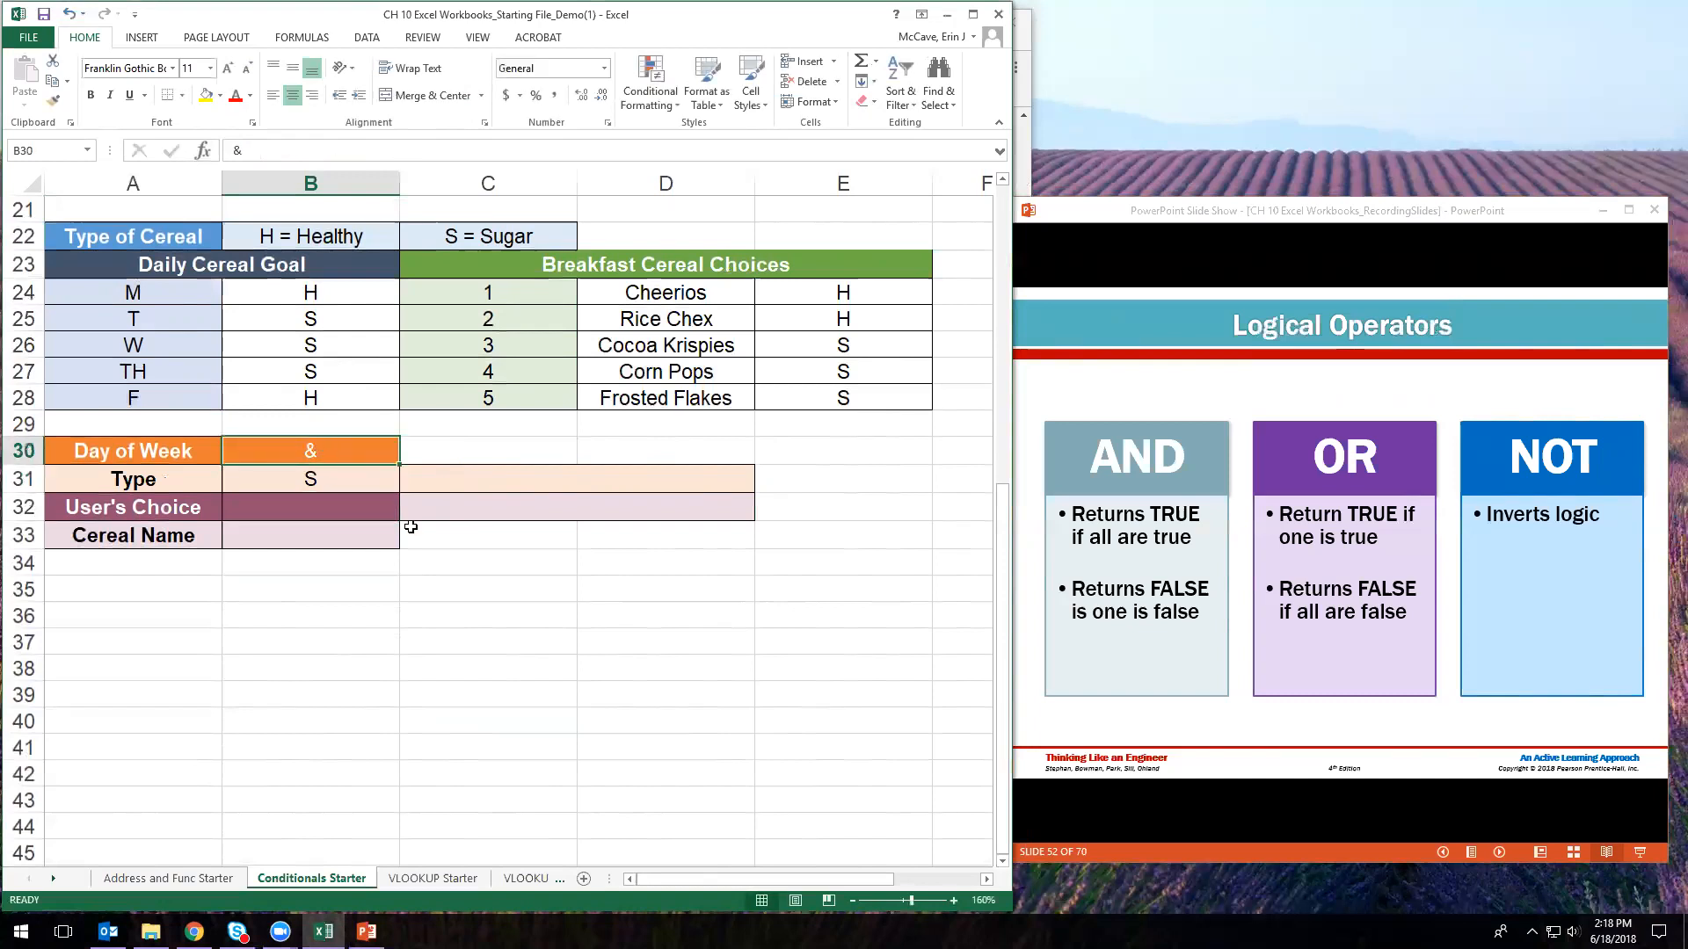
text(5)
key(Return)
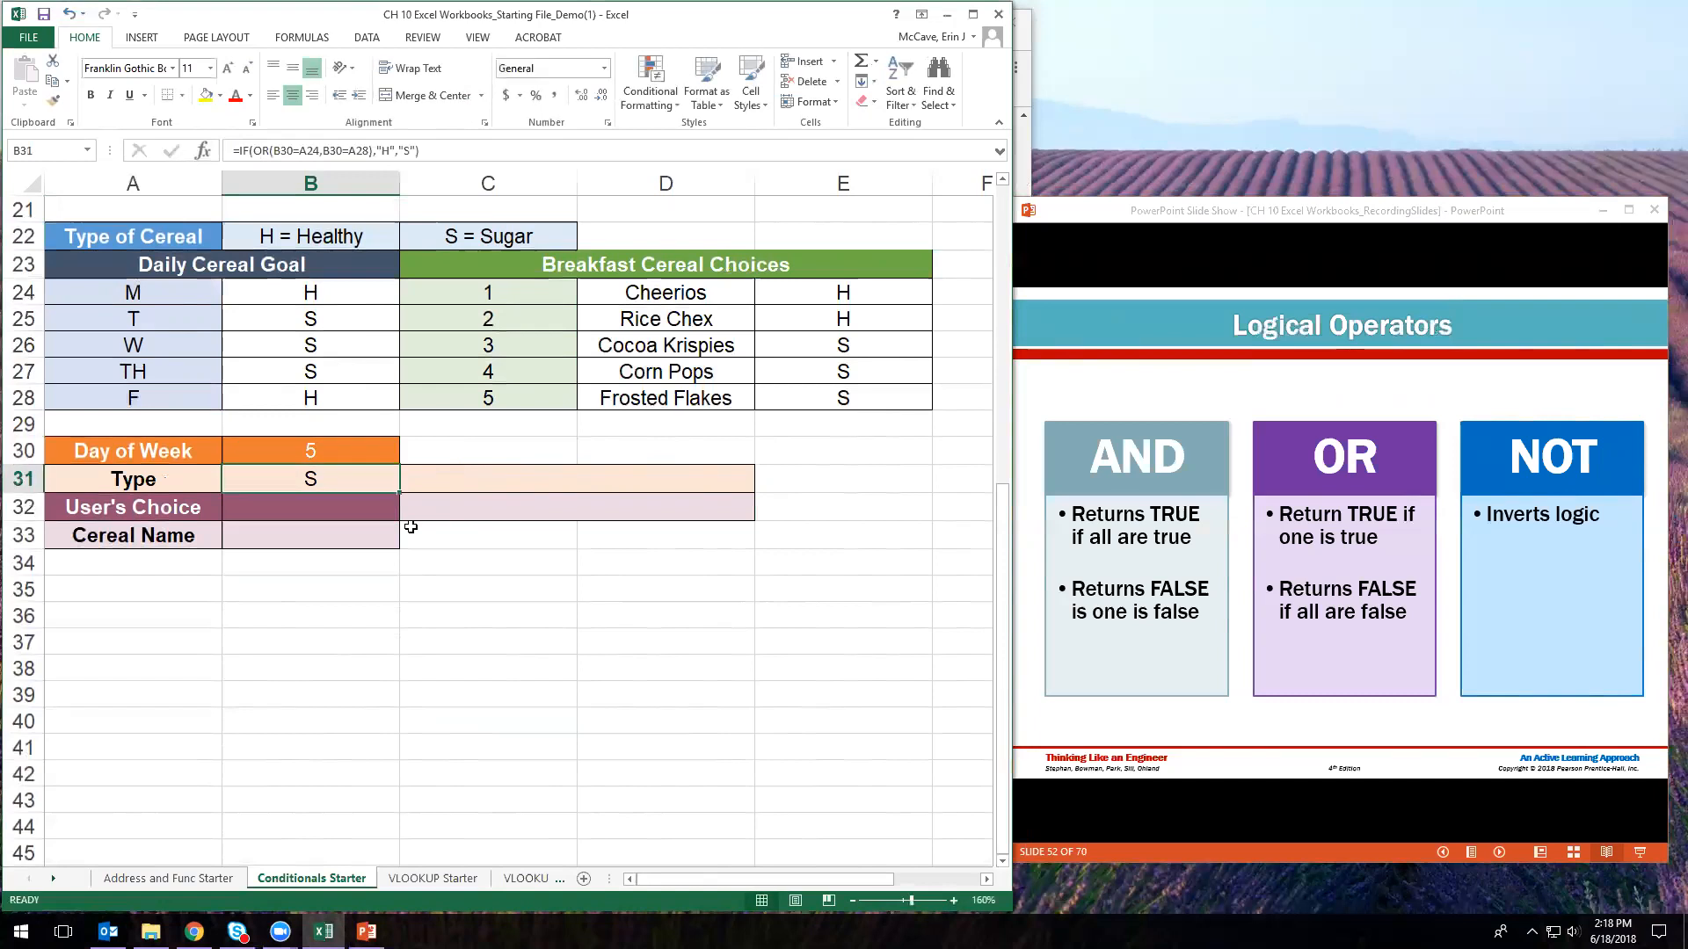
- Open B31's formula for editing directly in the cell
click(331, 452)
click(342, 471)
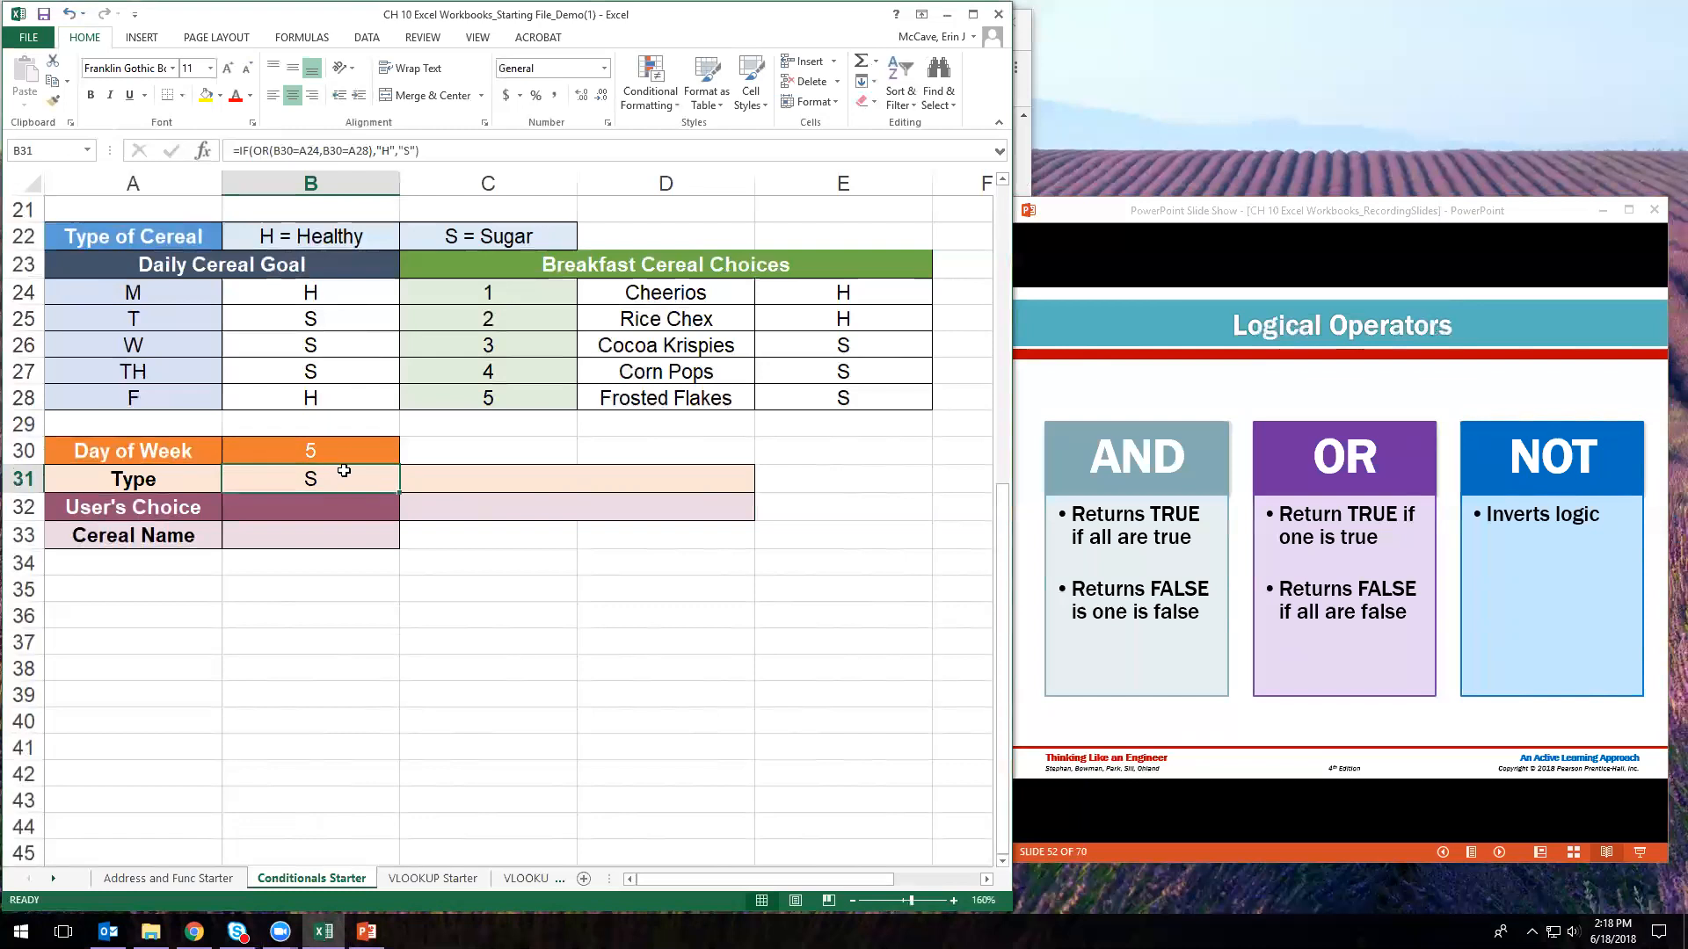
click(330, 151)
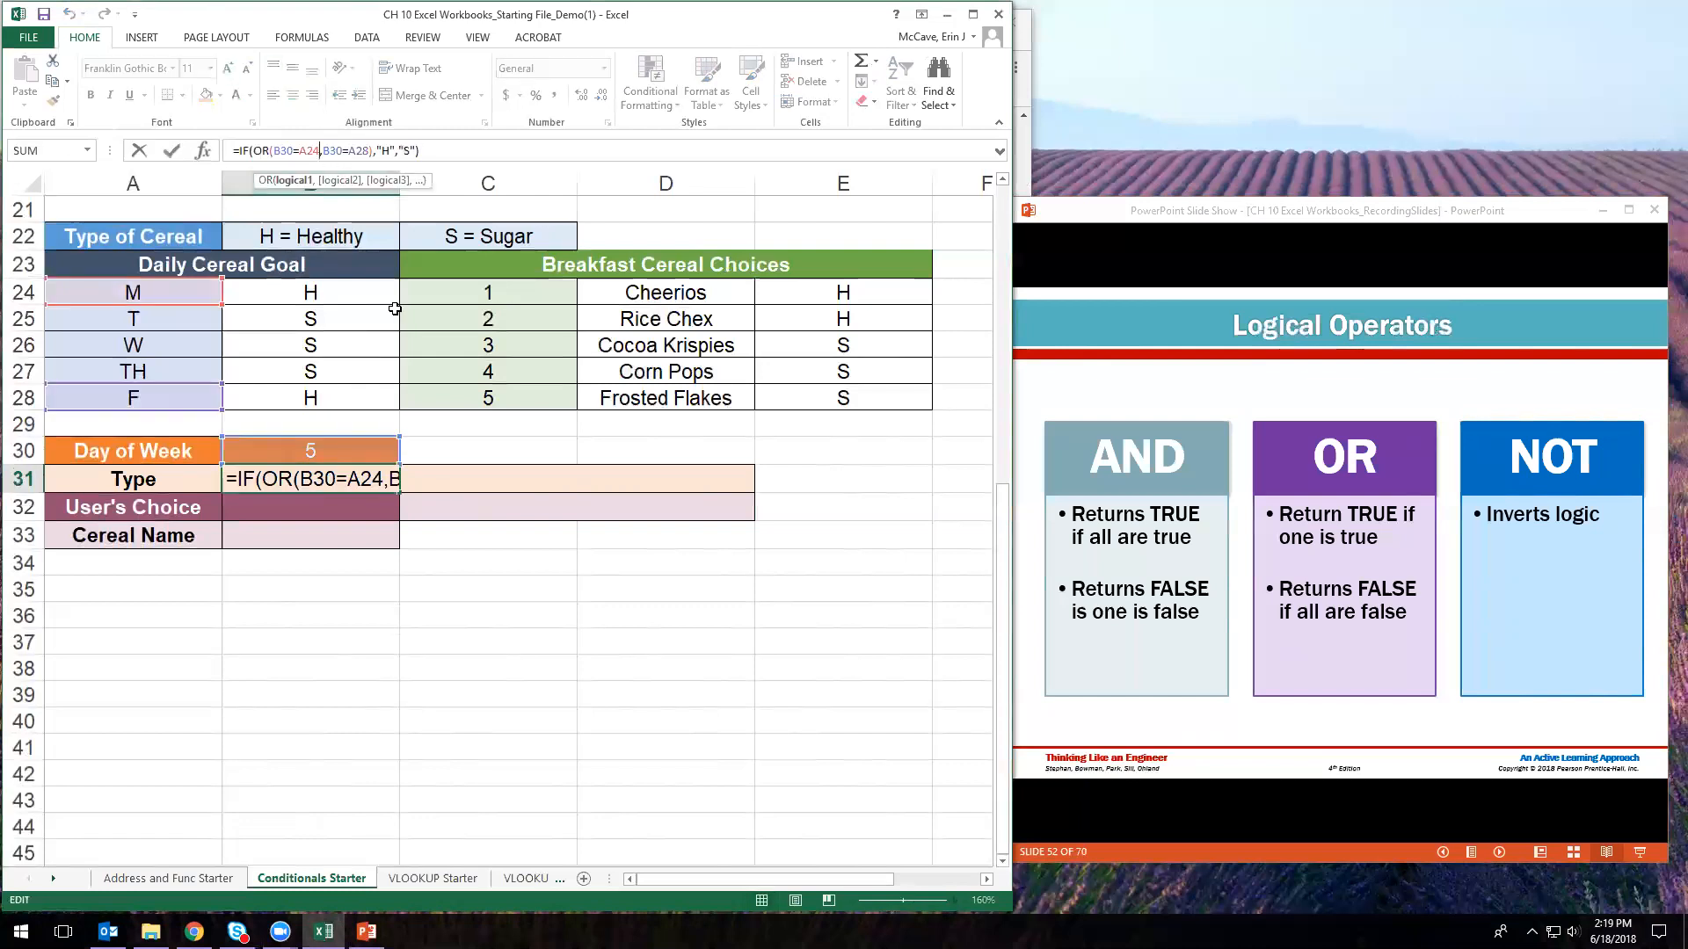
double_click(378, 476)
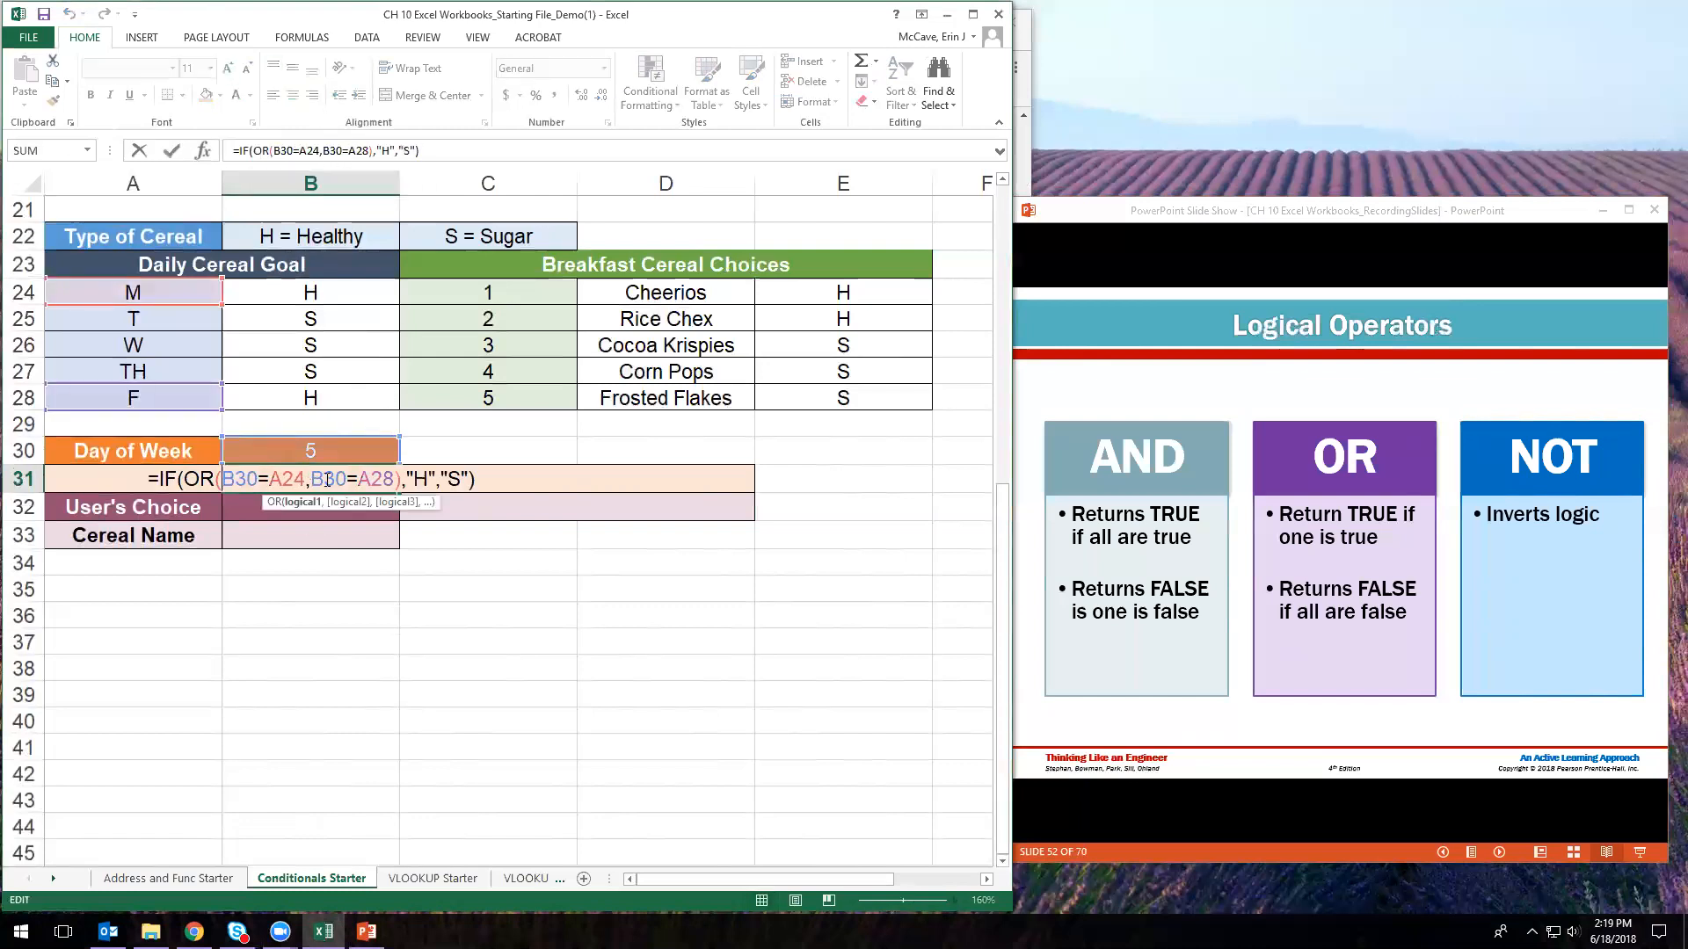
- Check slide 43 on MATLAB conditionals, try an inner IF before "S", then cancel
click(443, 480)
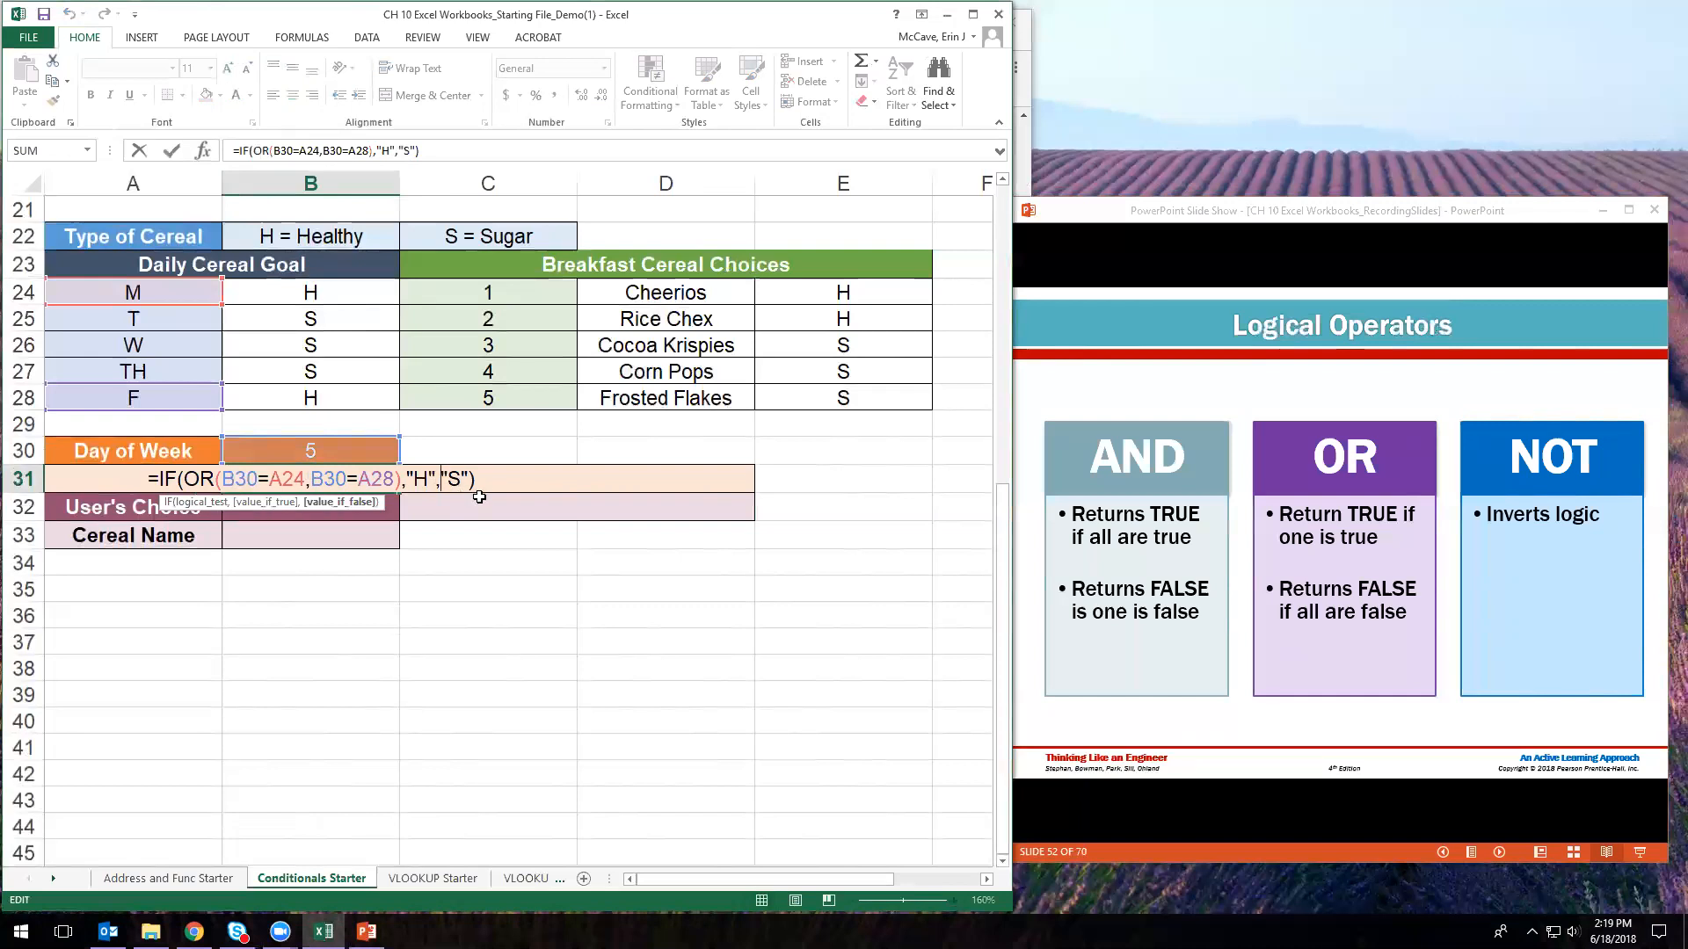
click(1259, 219)
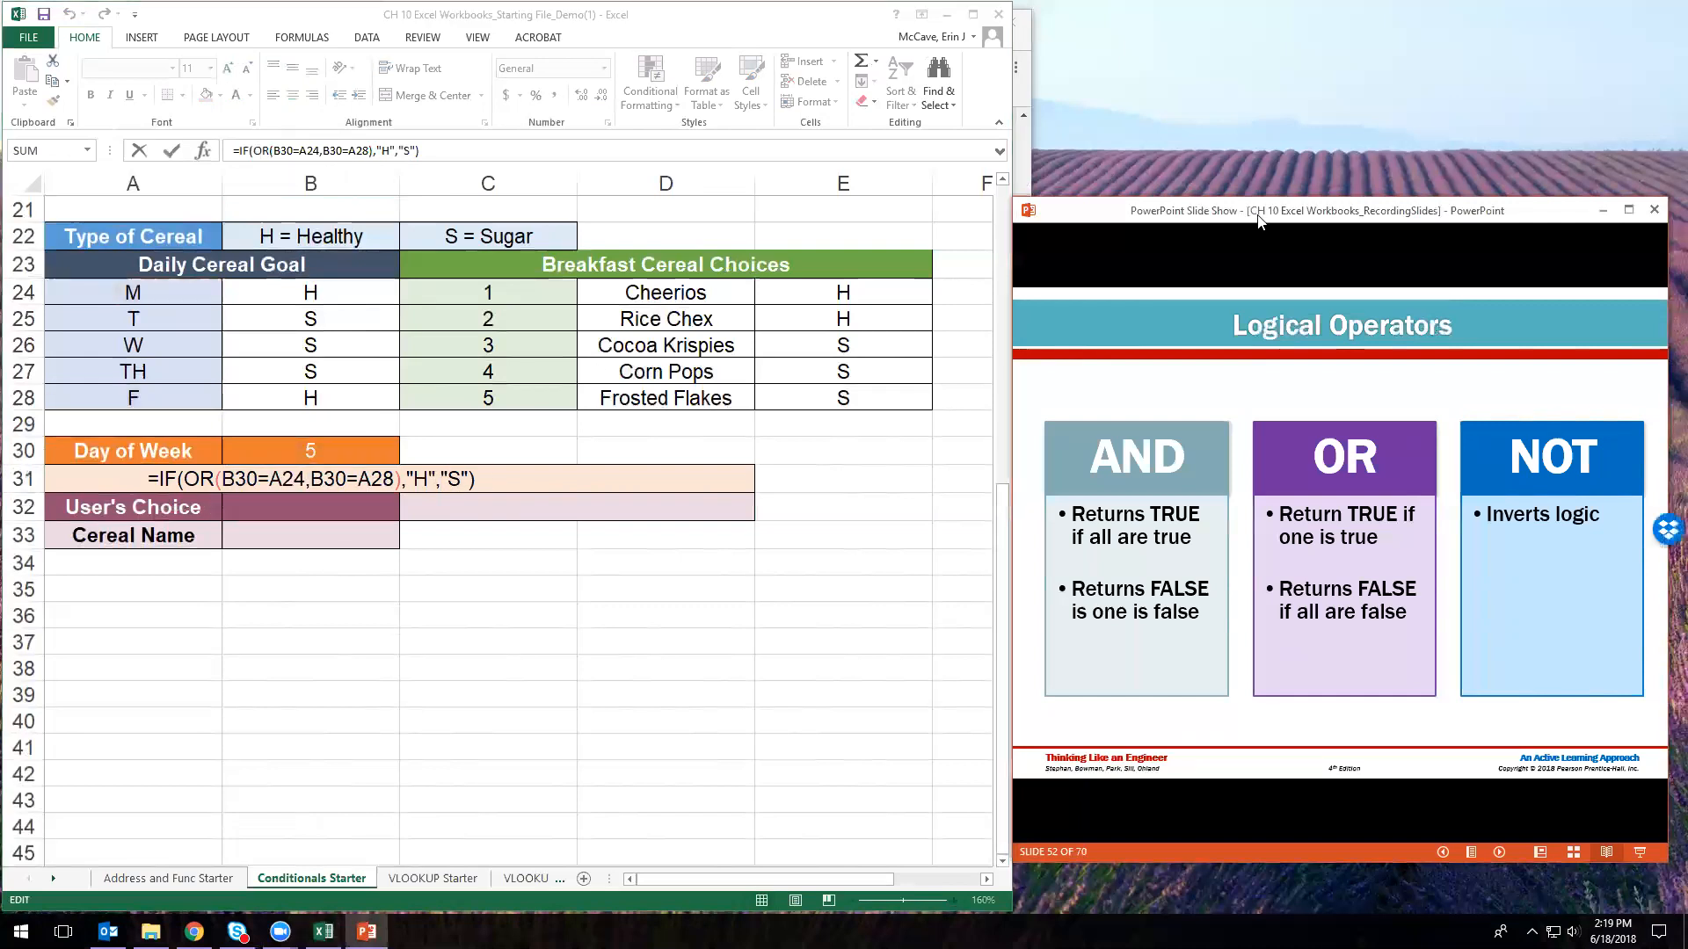
key(4)
key(3)
key(Return)
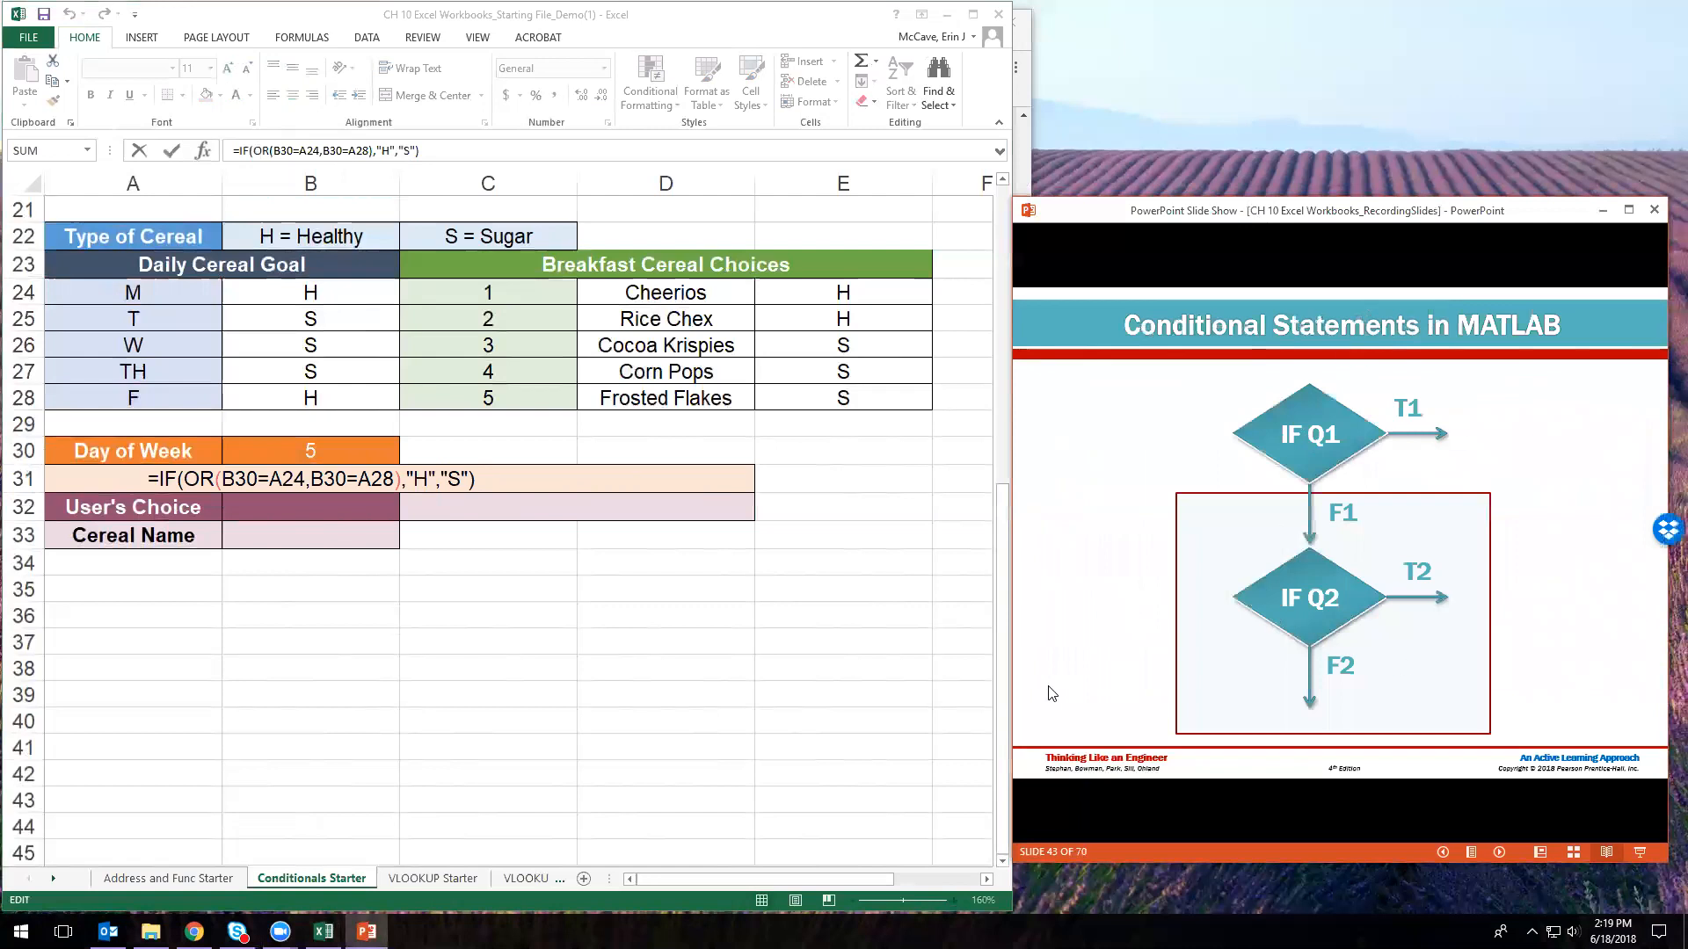
click(444, 483)
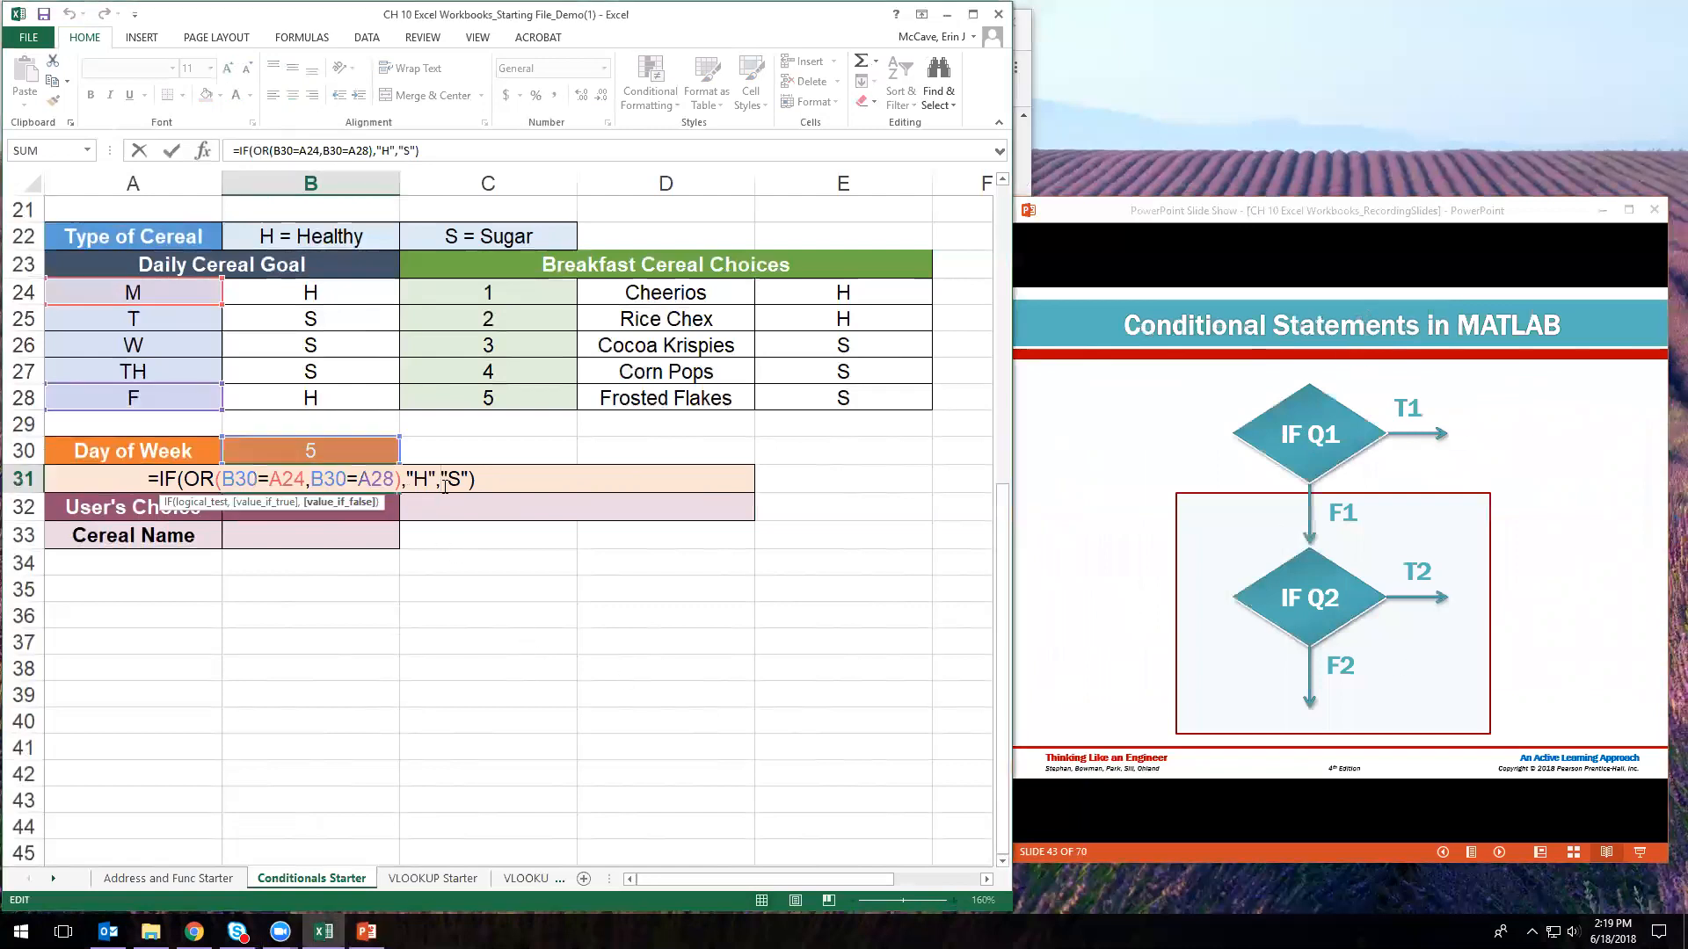
text(IF()
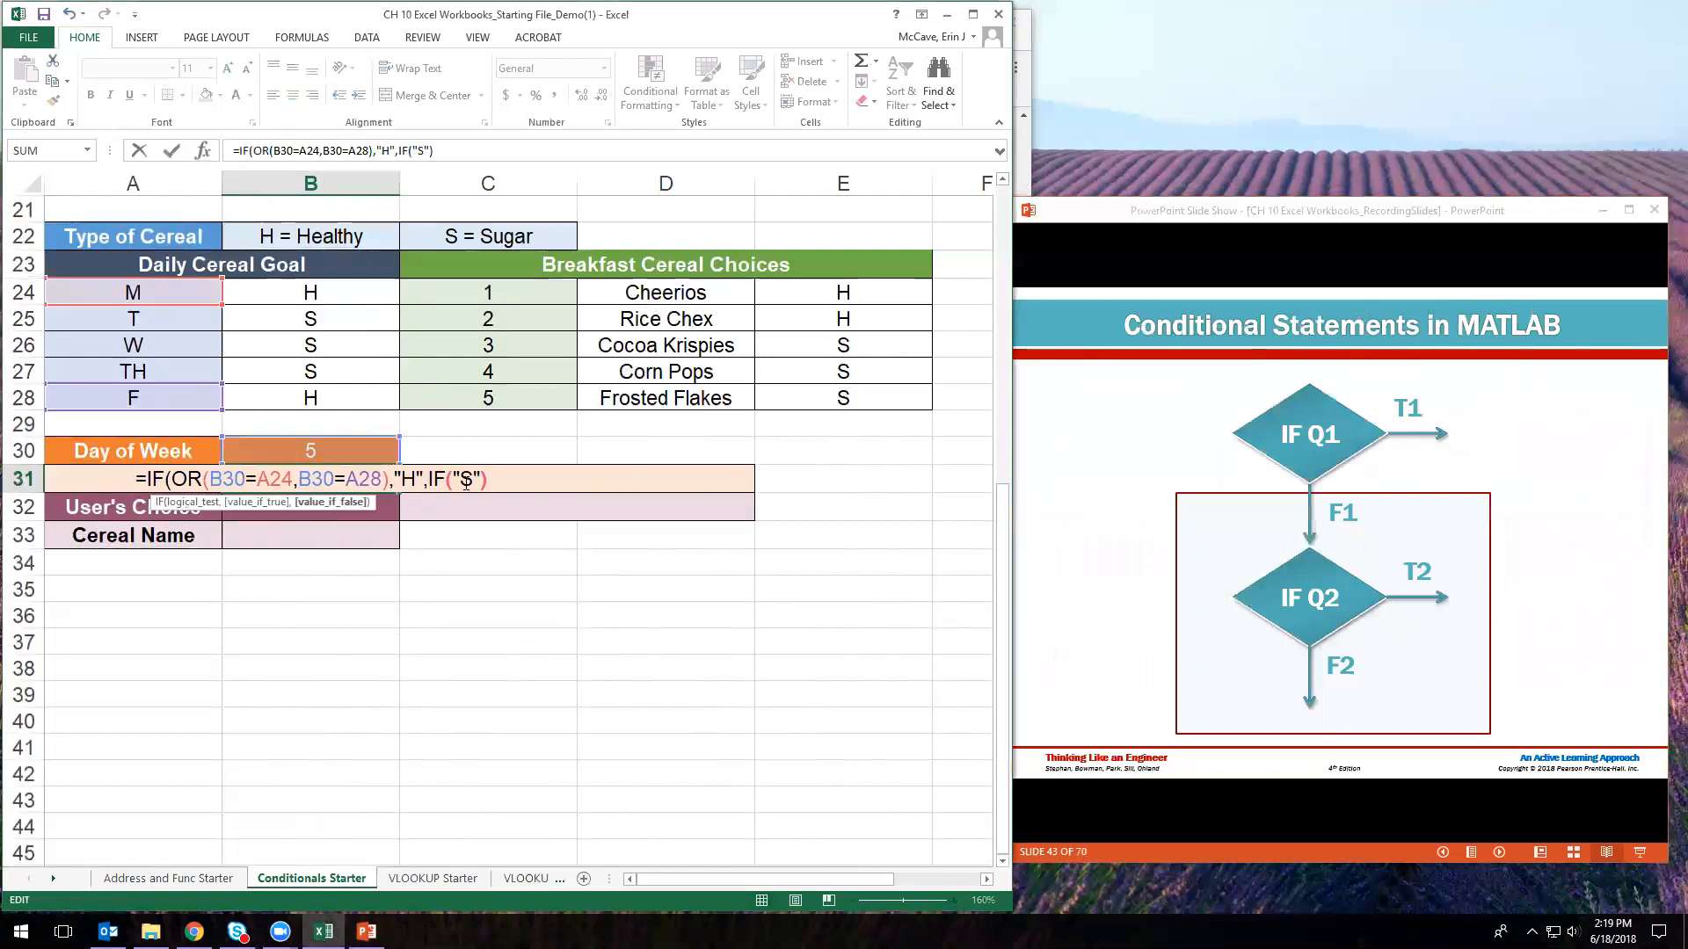
click(455, 479)
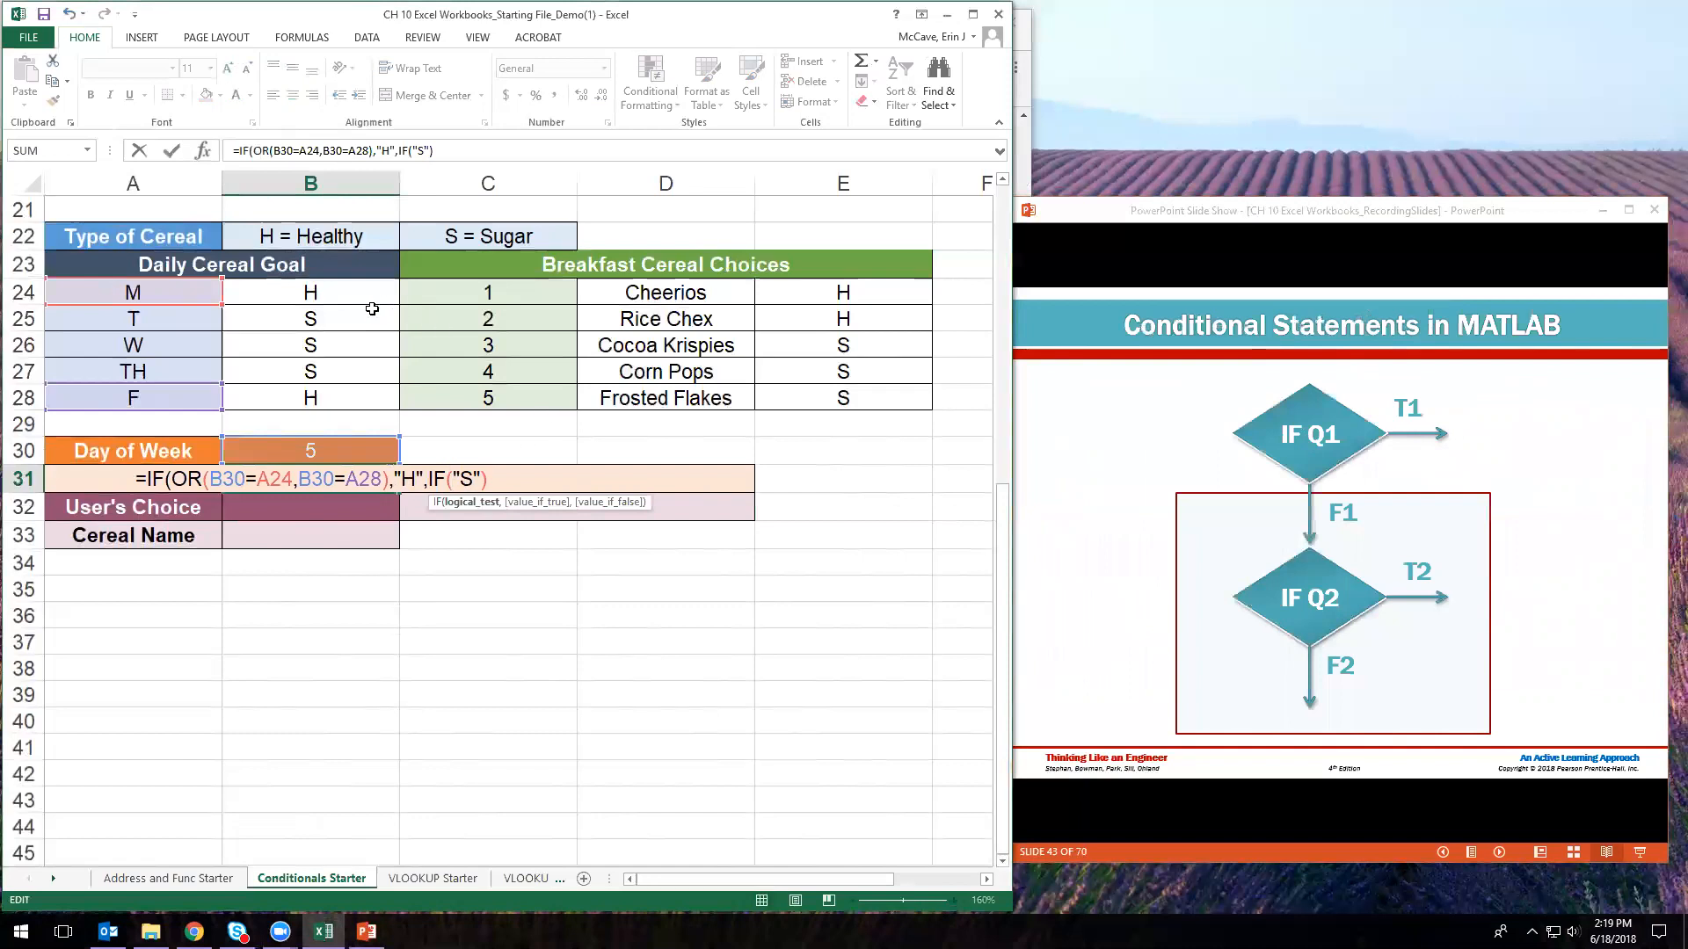
drag(356, 318, 96, 372)
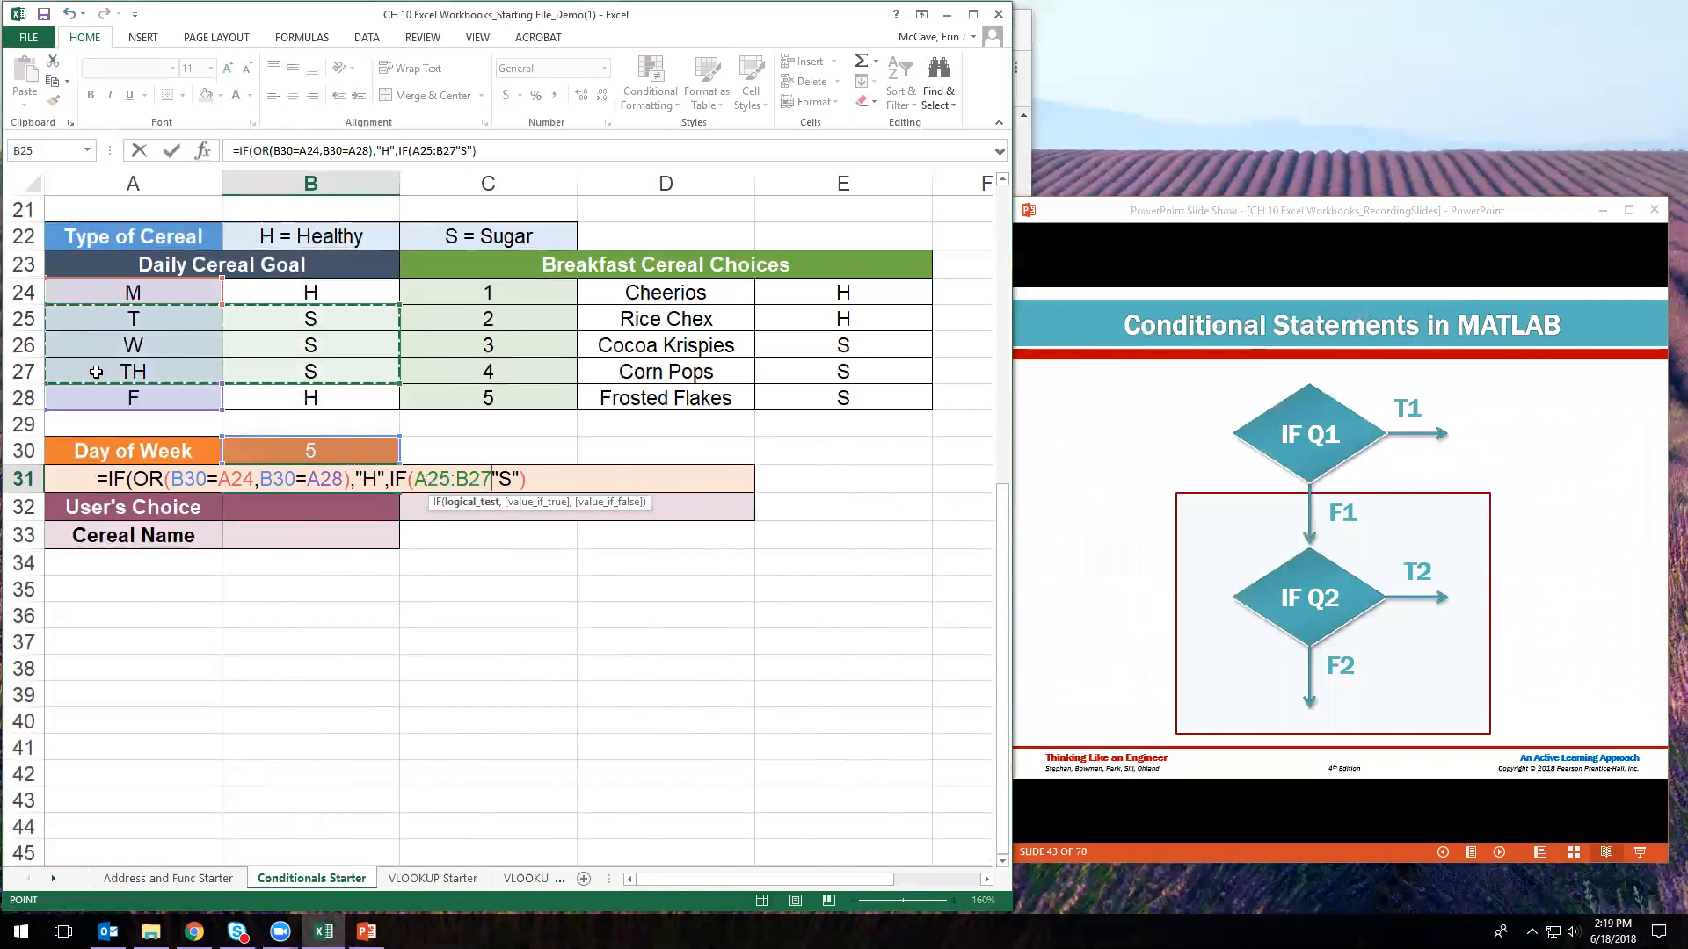
key(Escape)
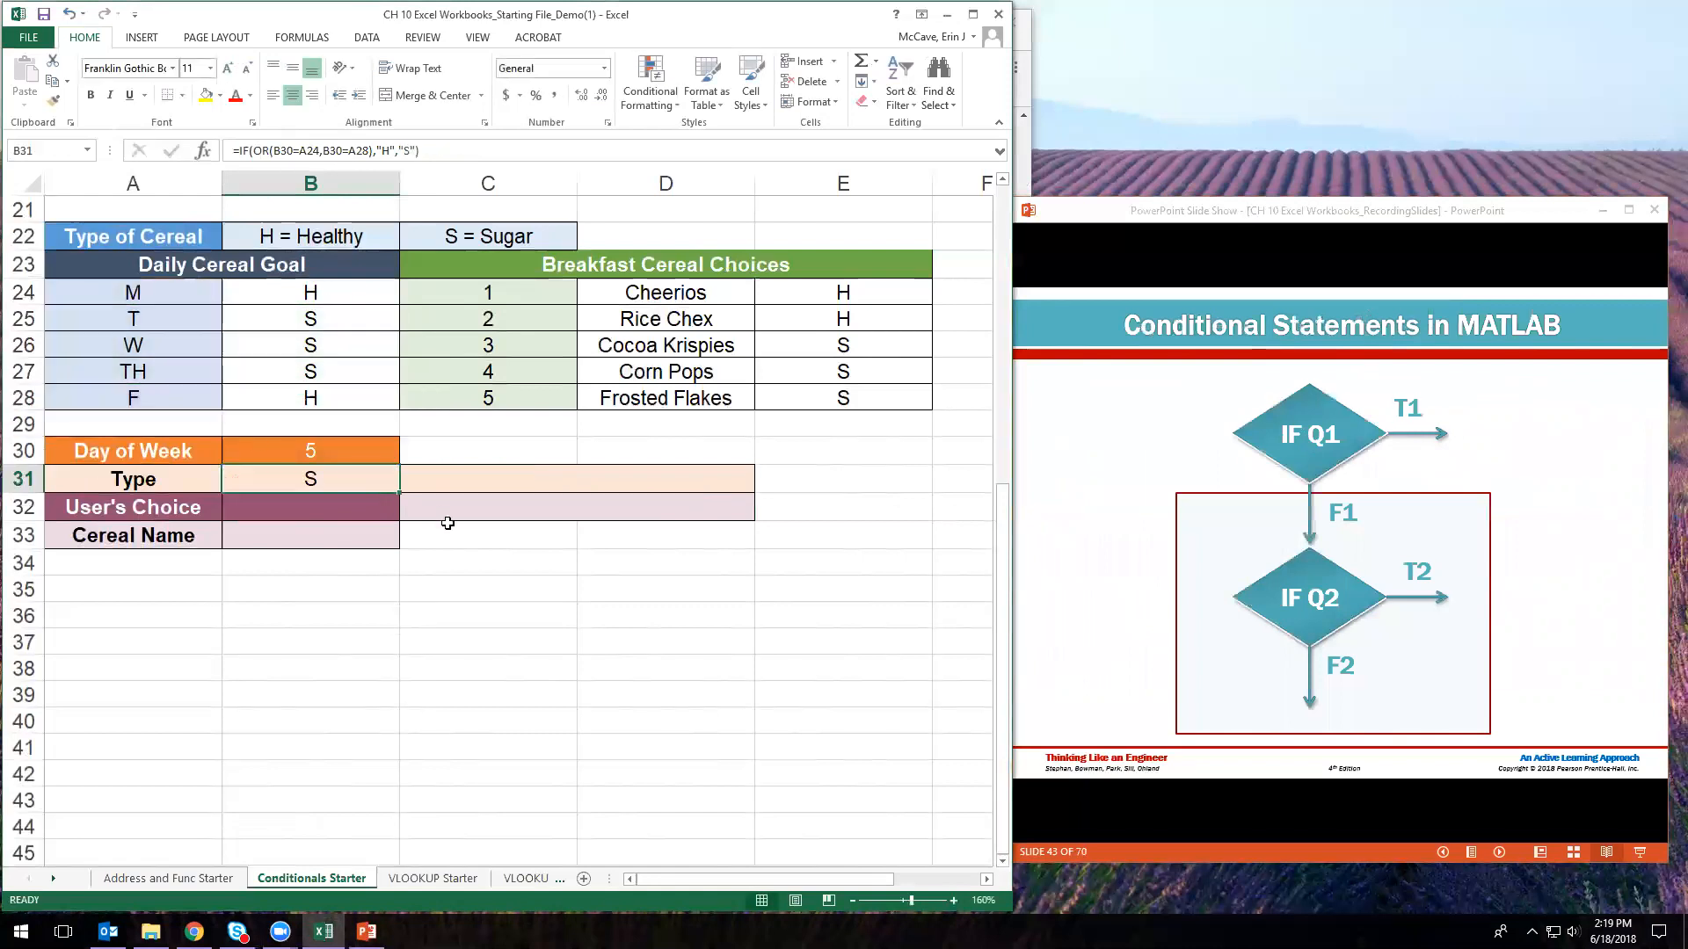
- Insert an inner IF(B30=A25,B30=A26,B30=A27) before "S", adding a comma after "S"
click(370, 150)
click(443, 480)
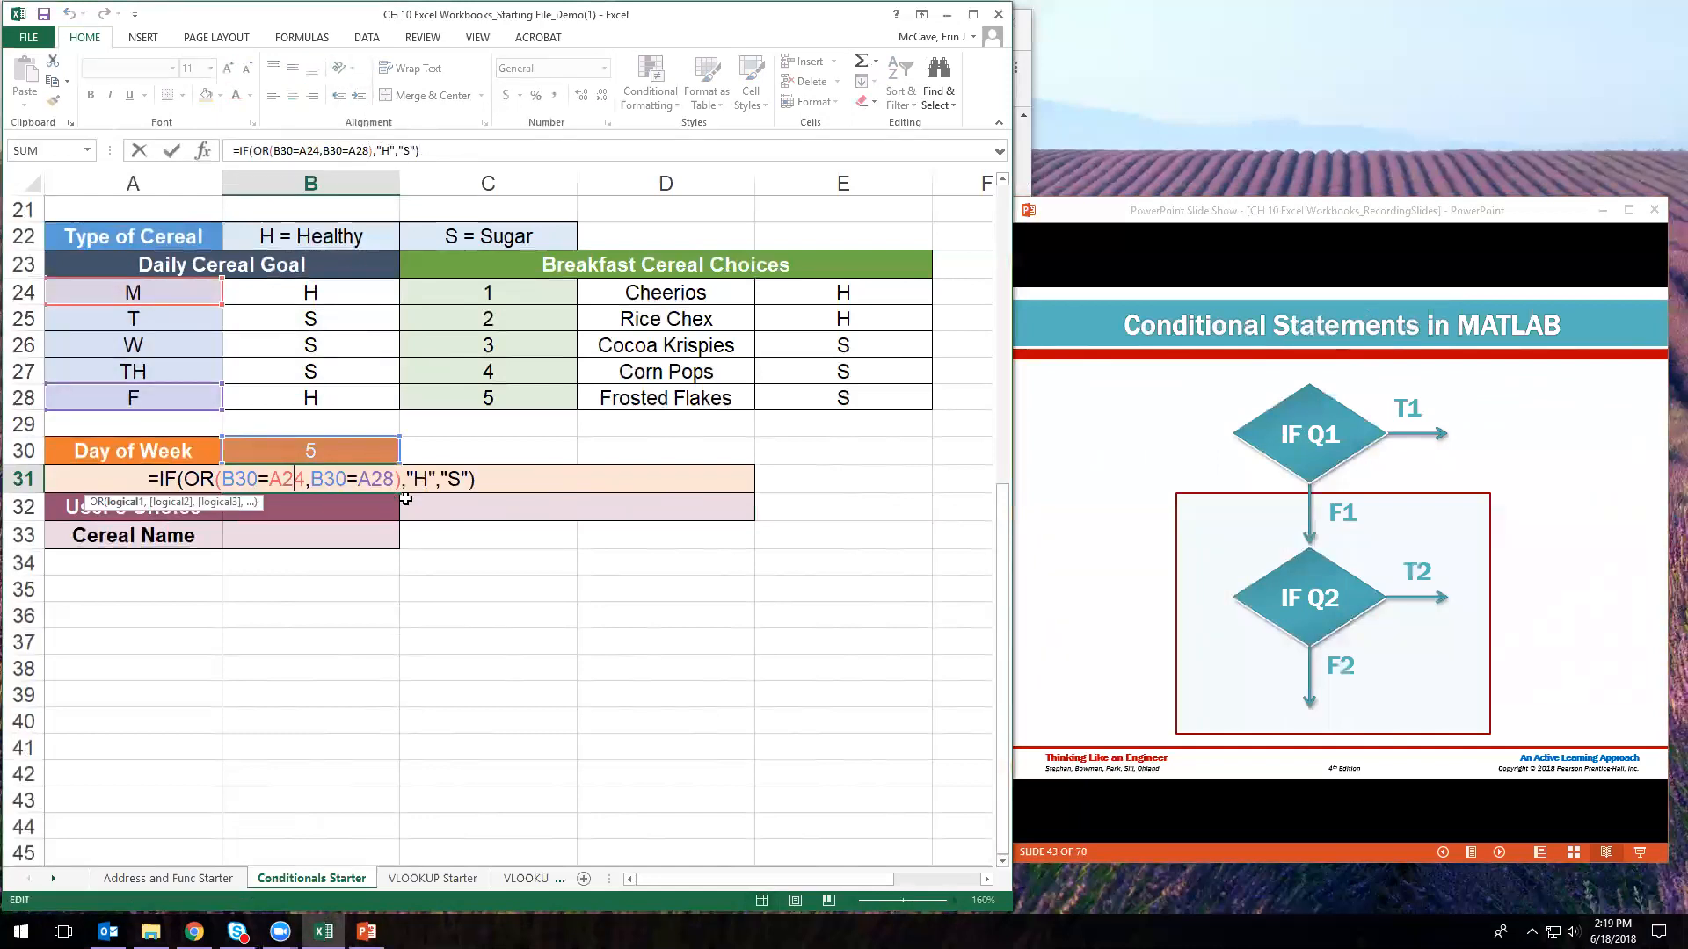
click(443, 481)
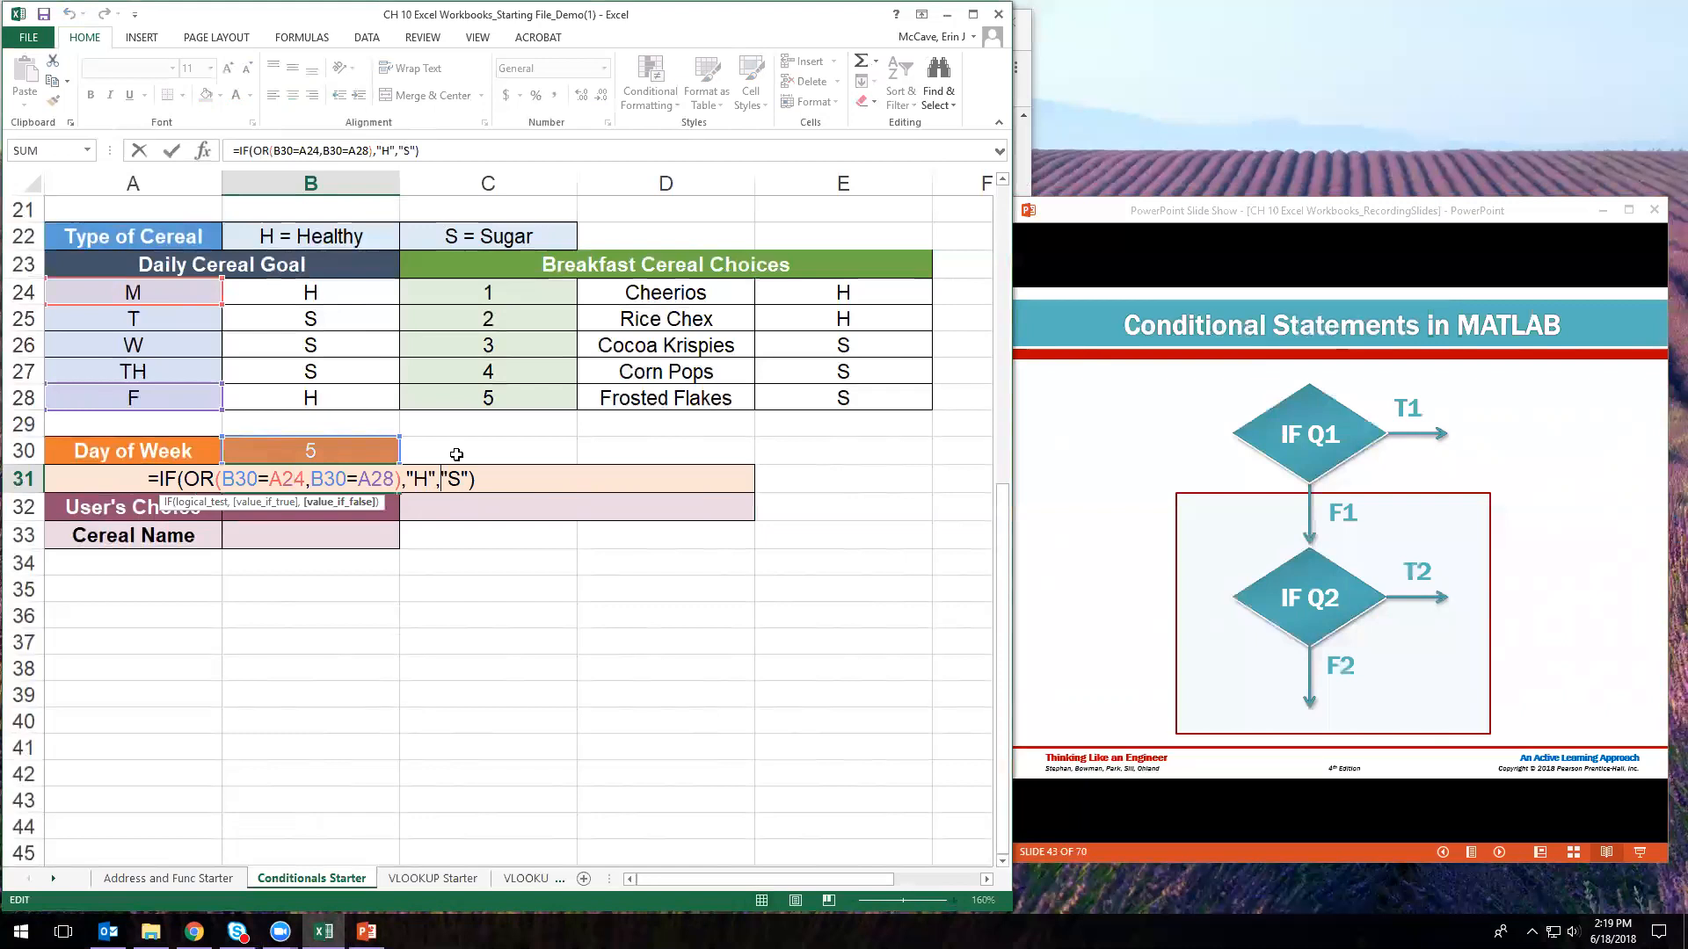
text(IF()
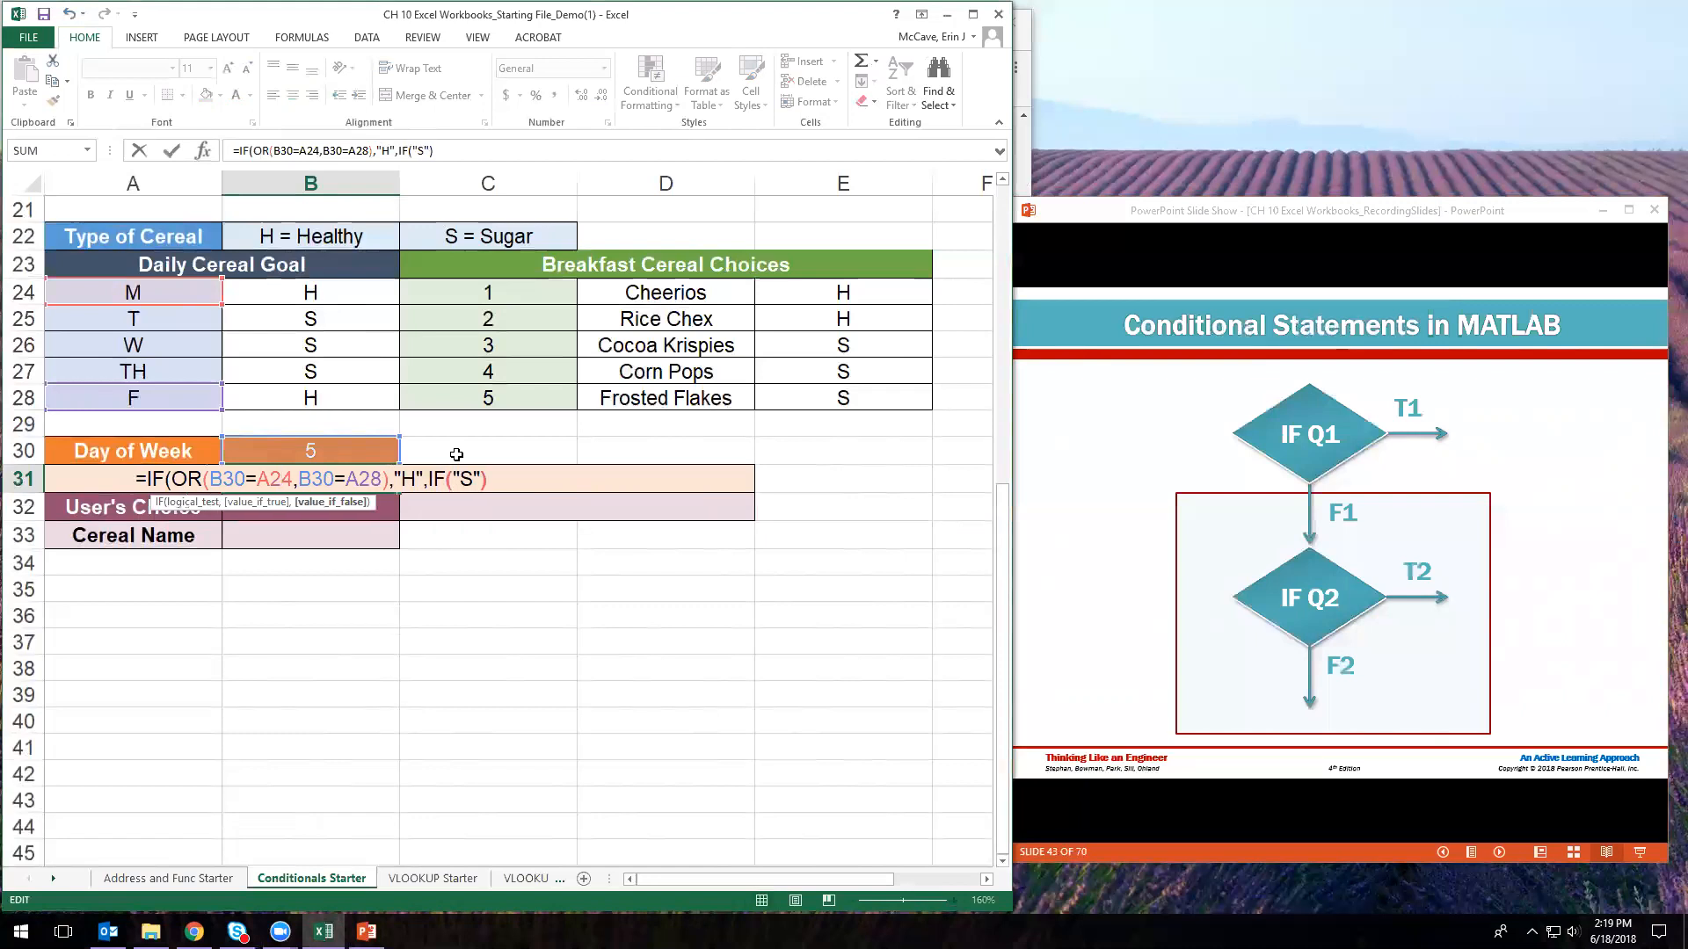
click(346, 458)
text(=)
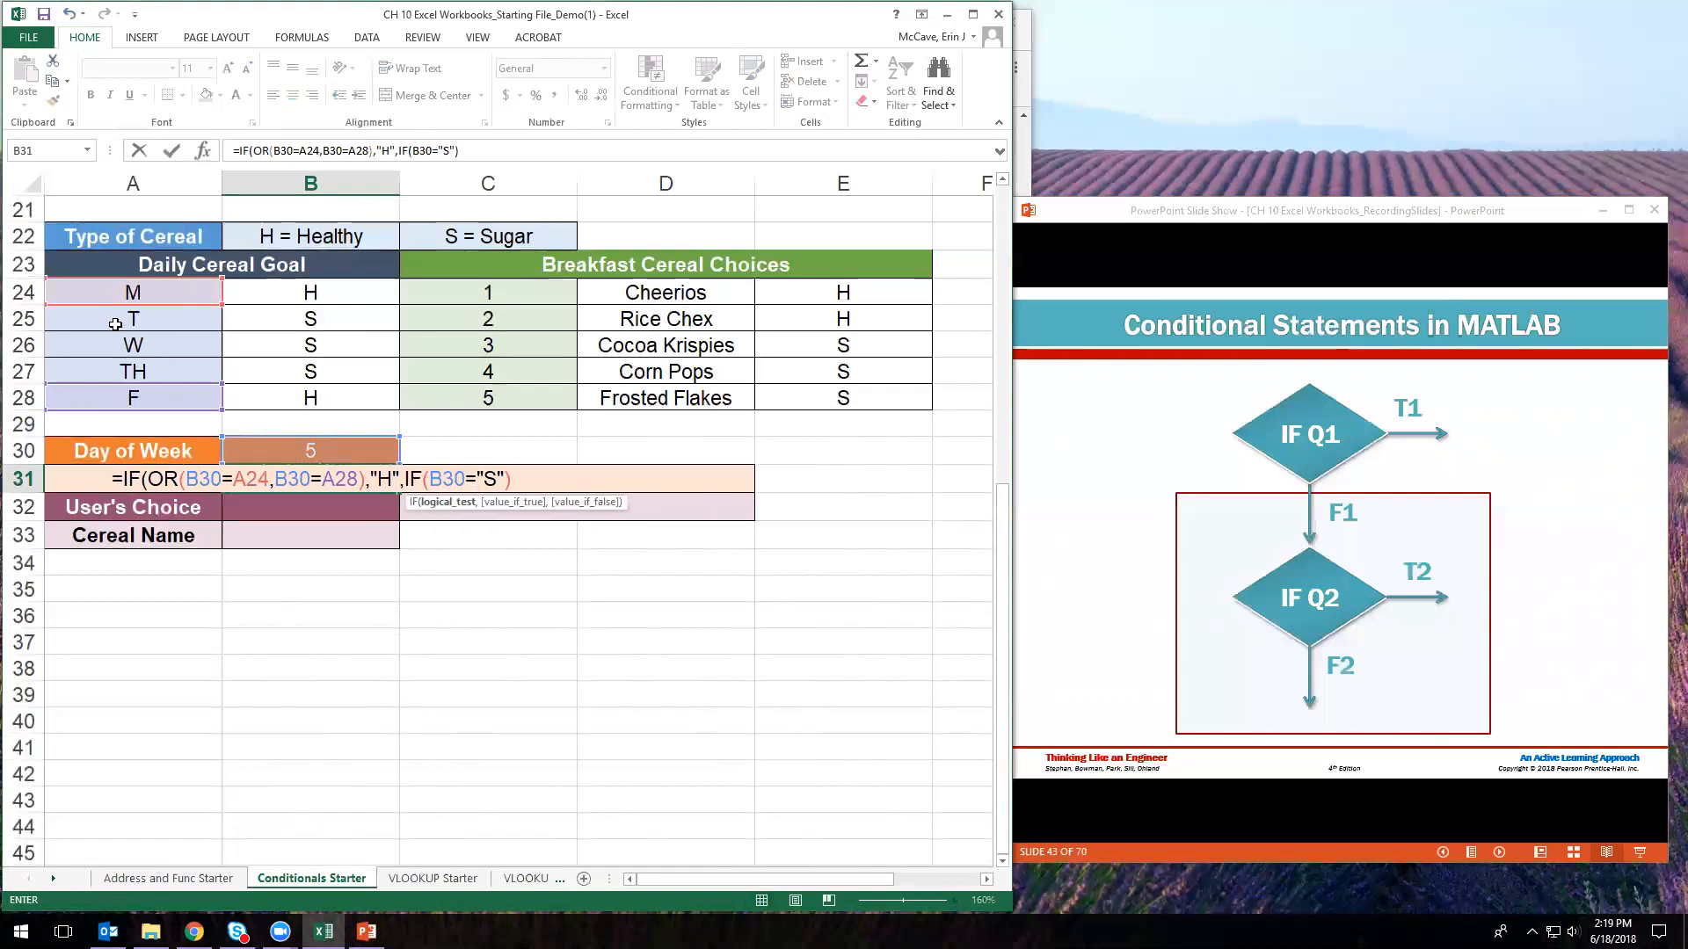
click(127, 324)
text(,B)
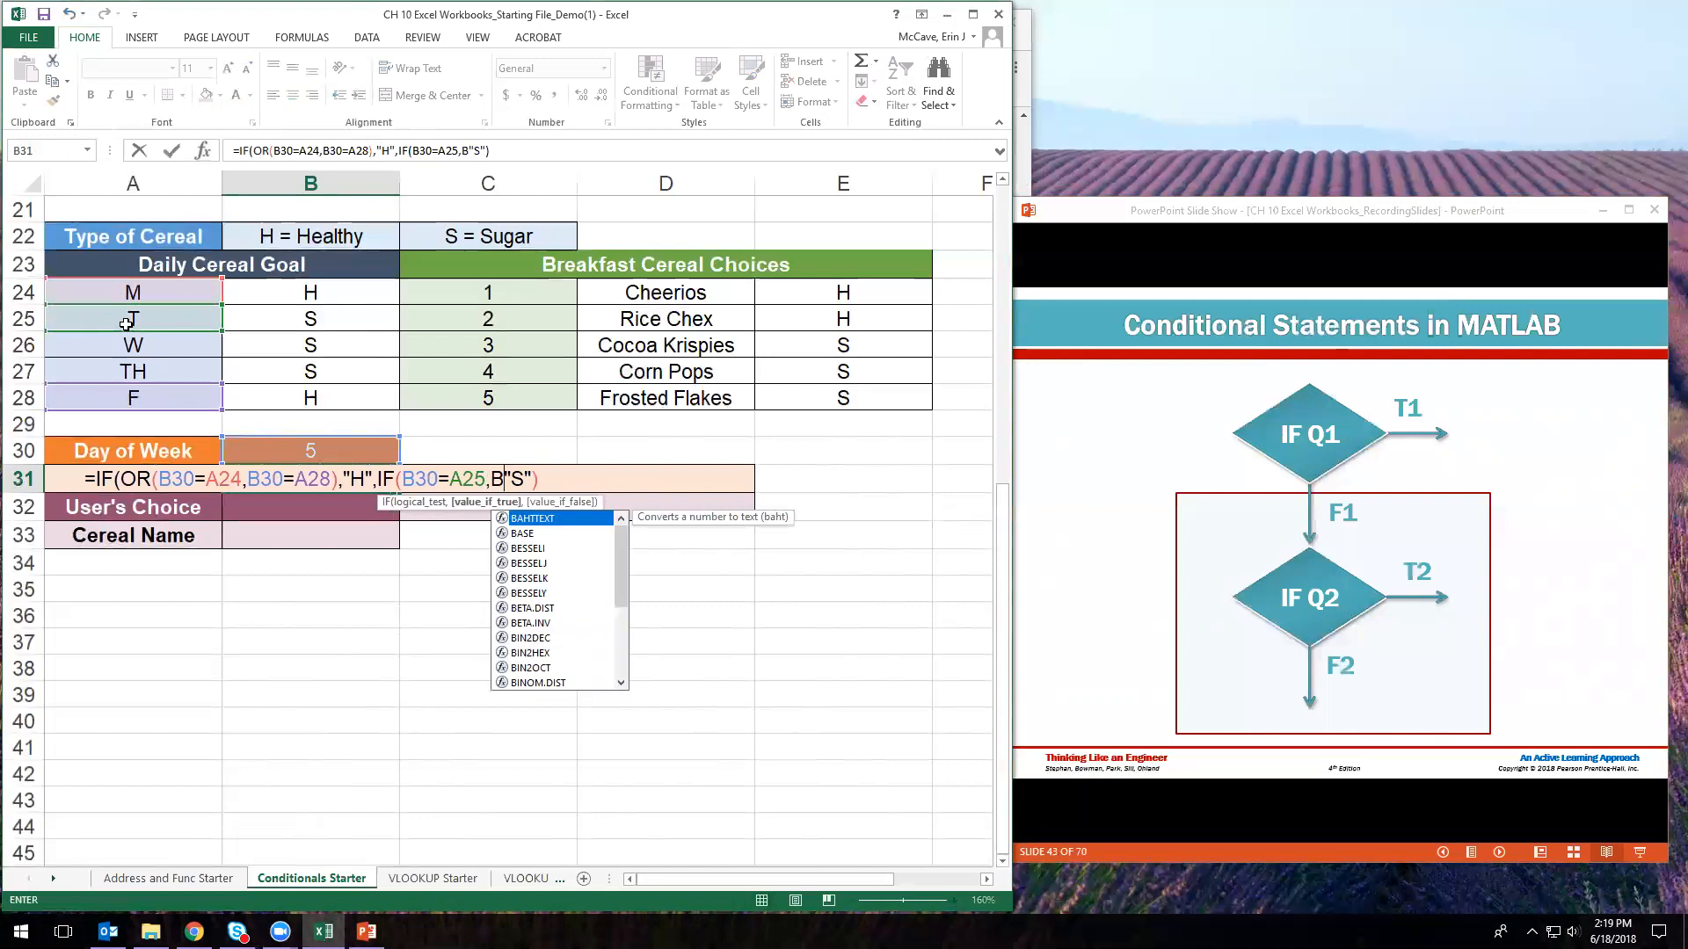
text(30=)
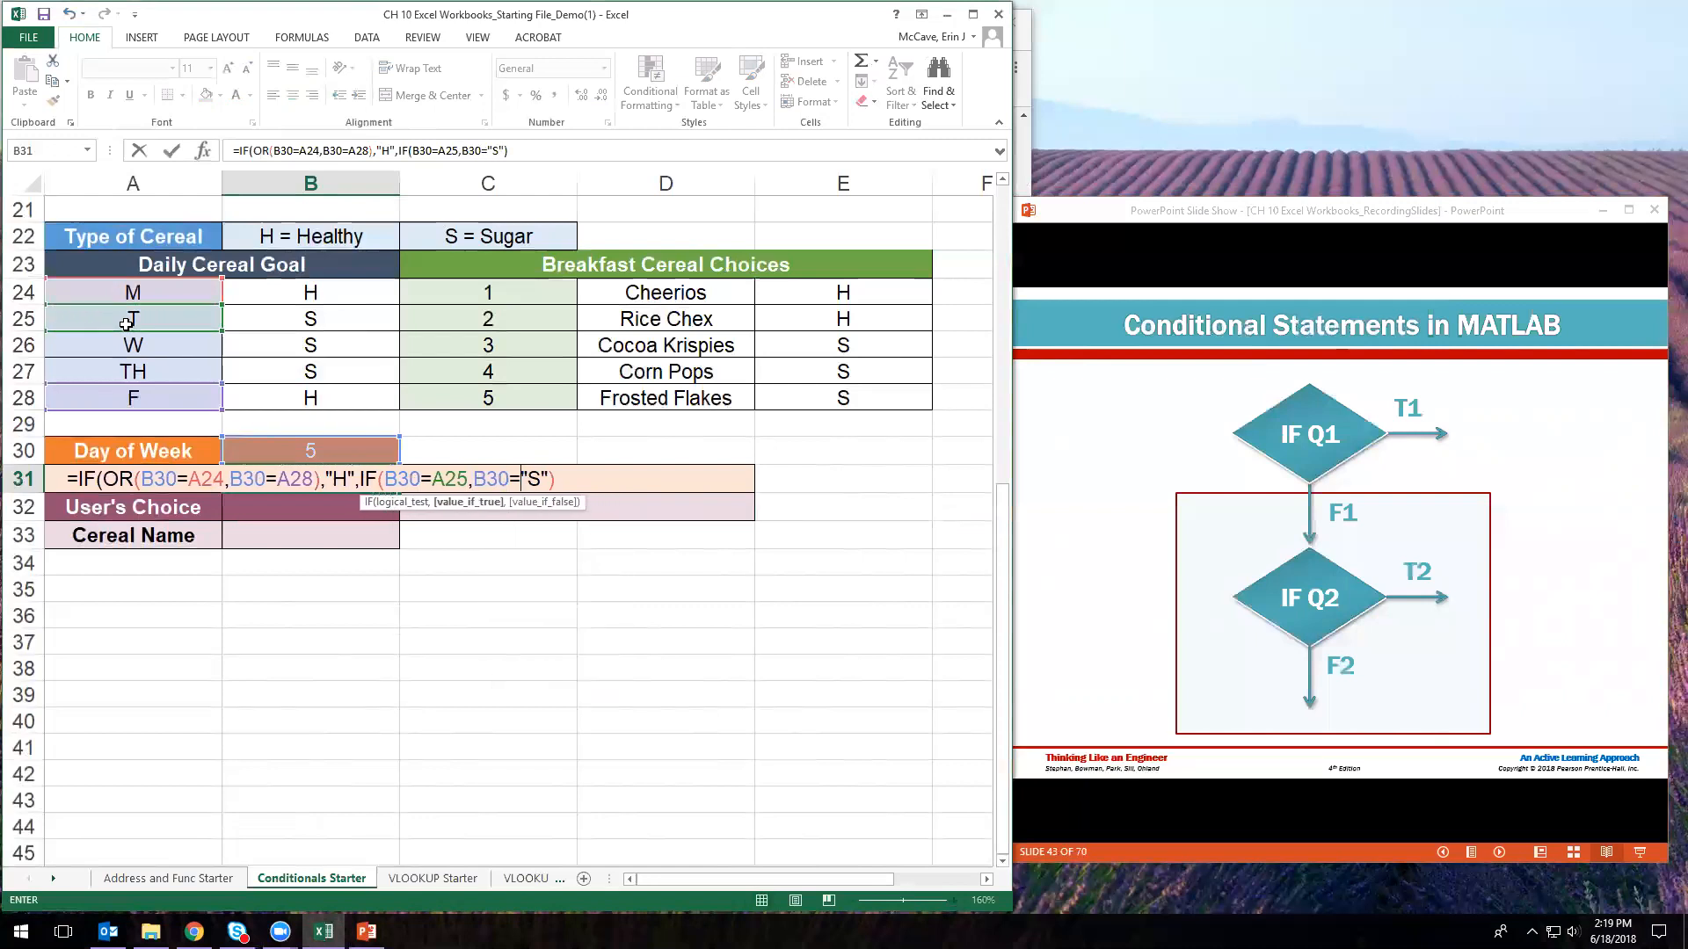
text(A26)
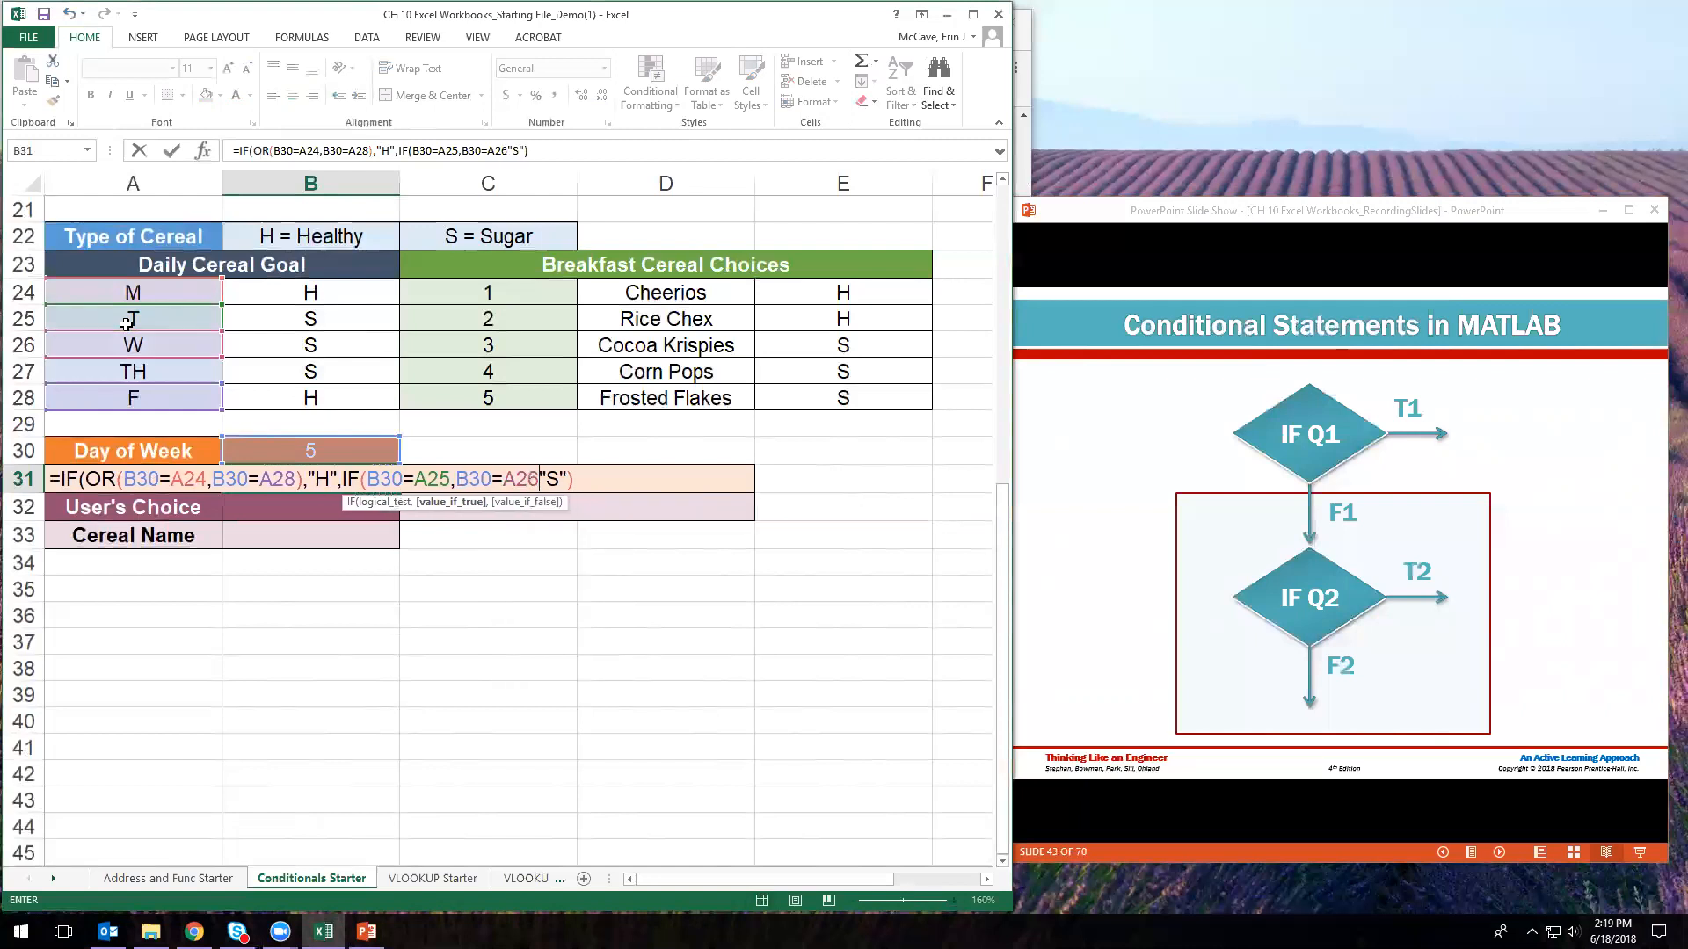
text(,)
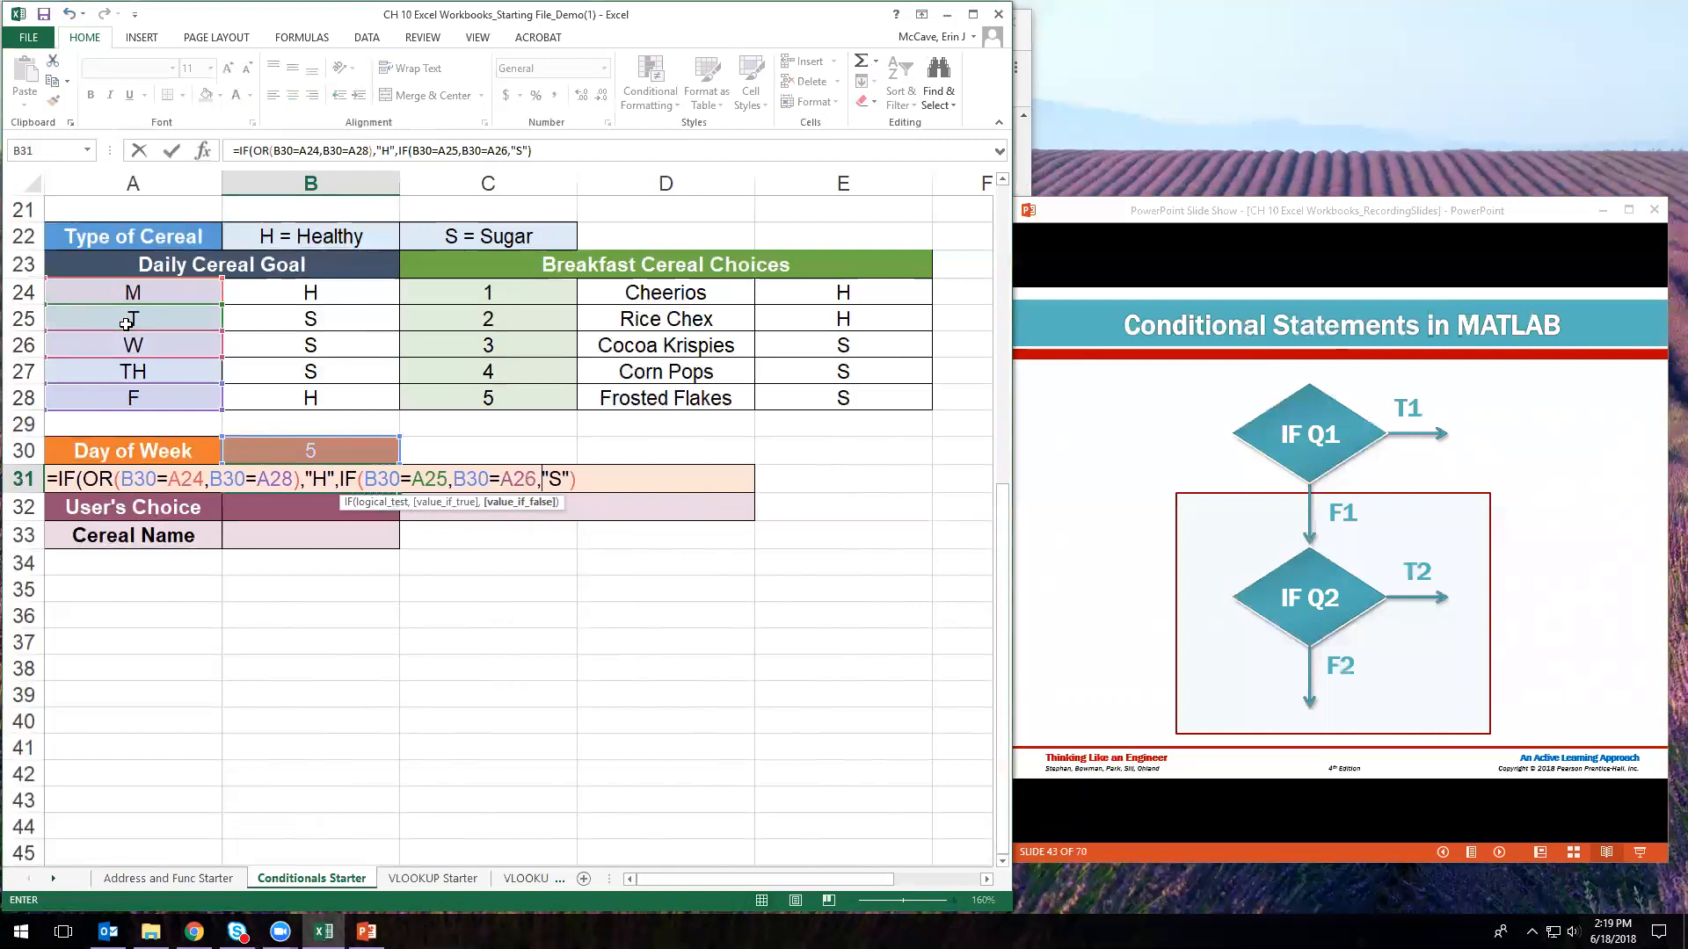
text(B30)
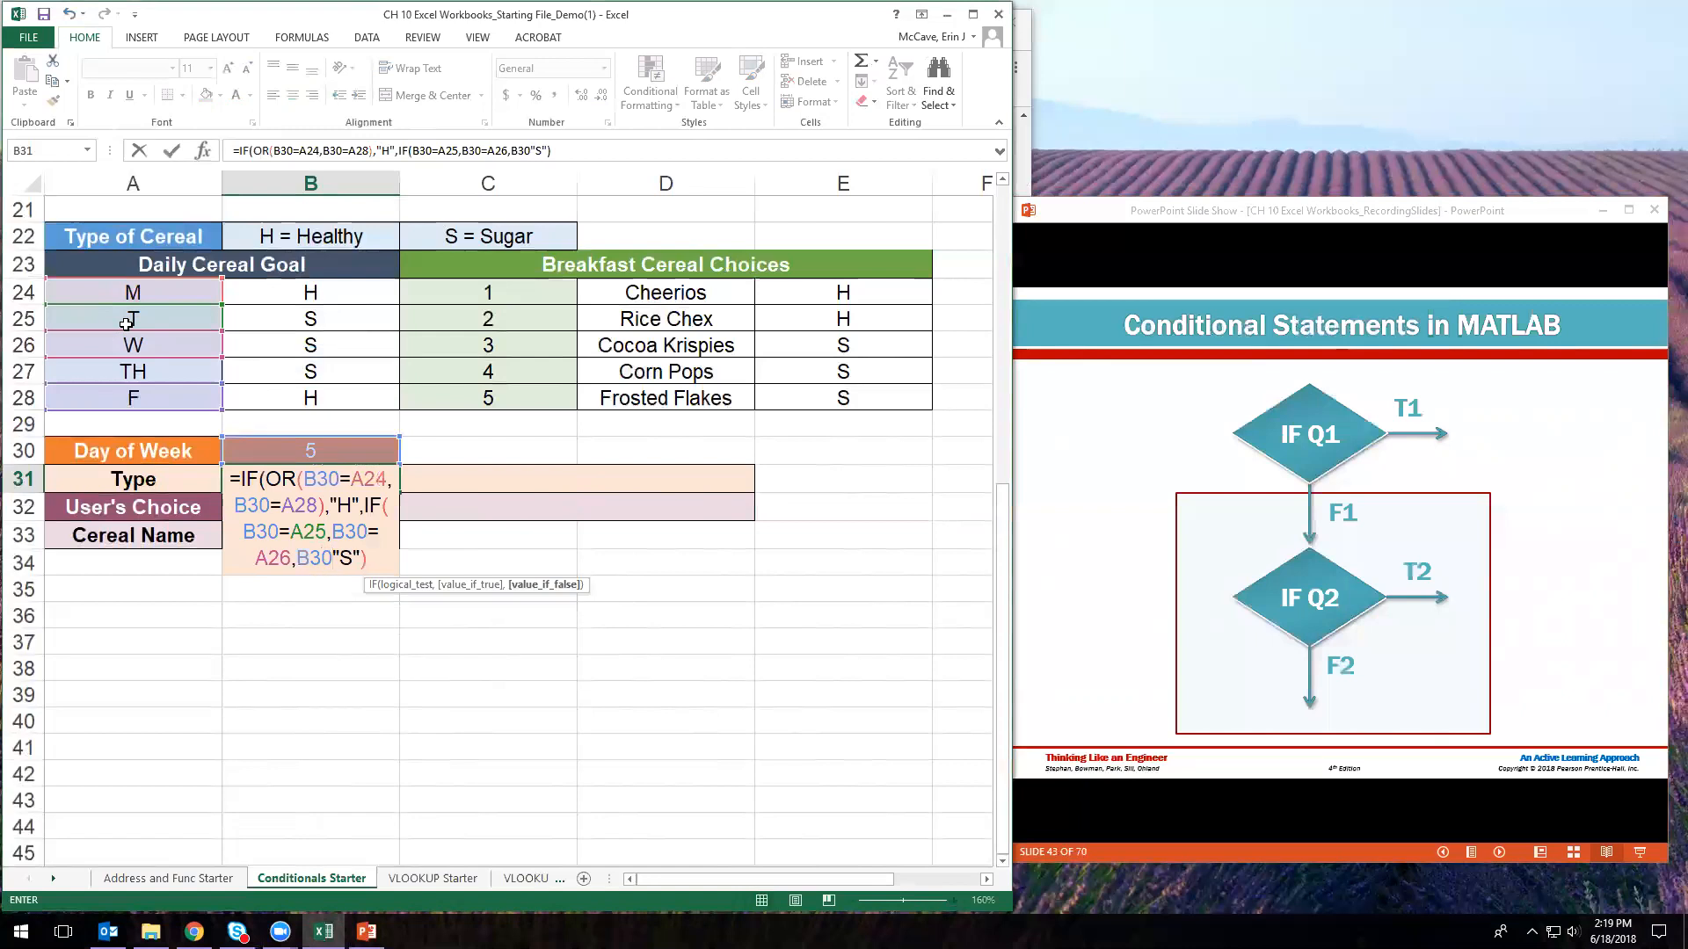
text(=A27)
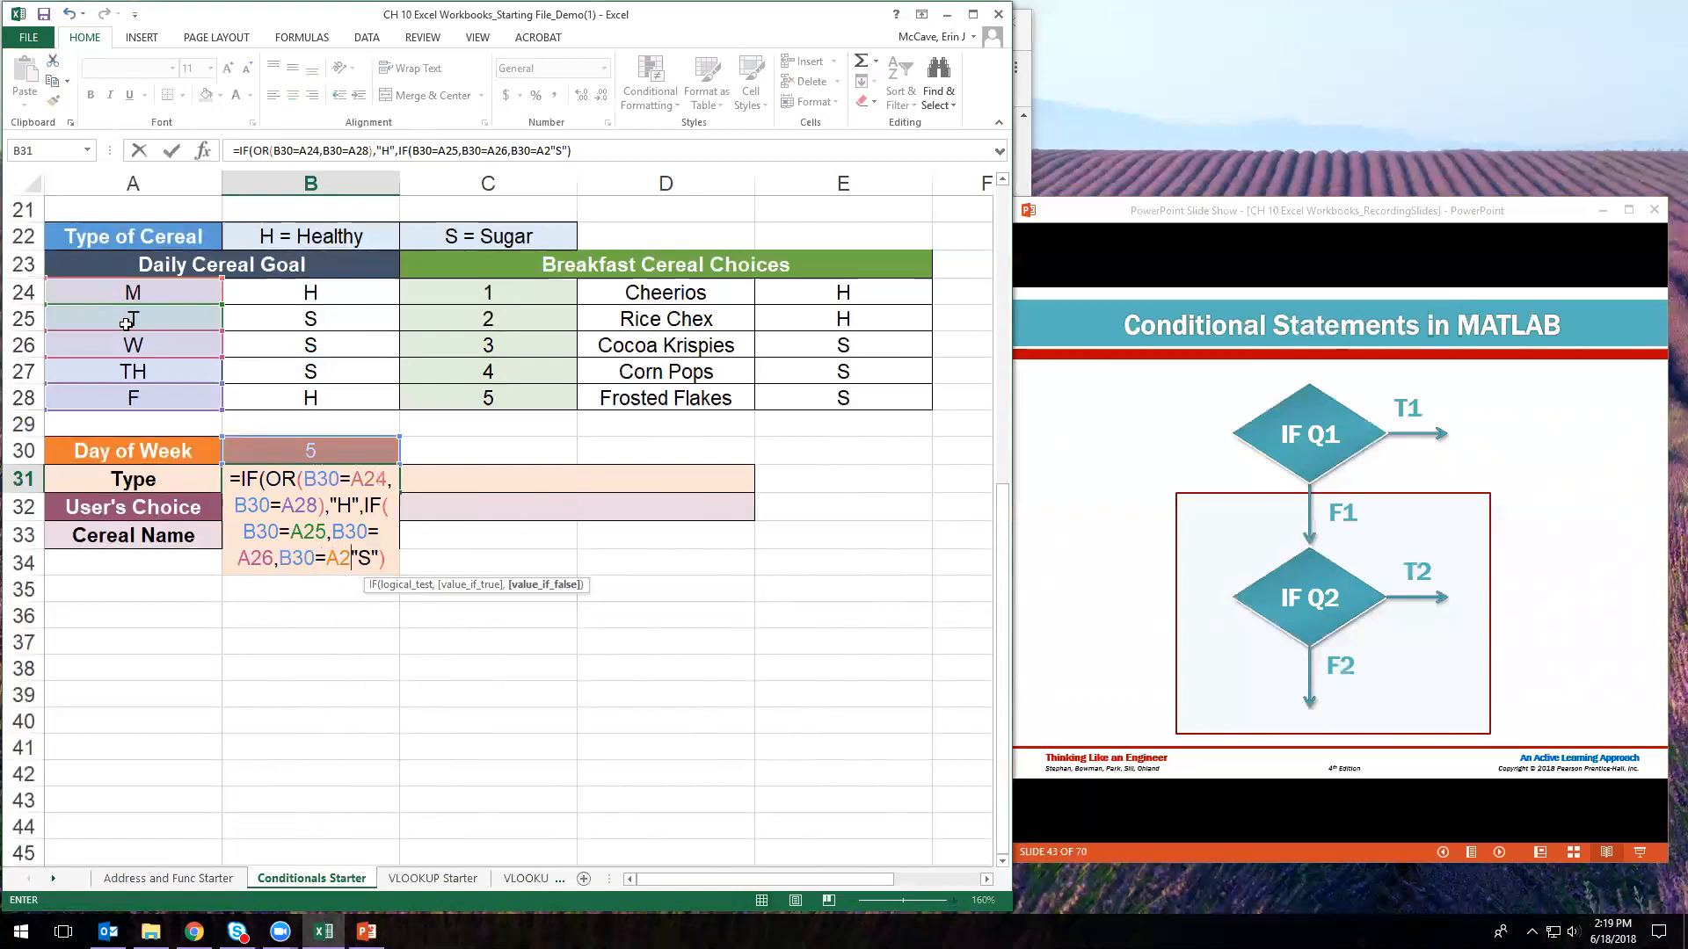
text())
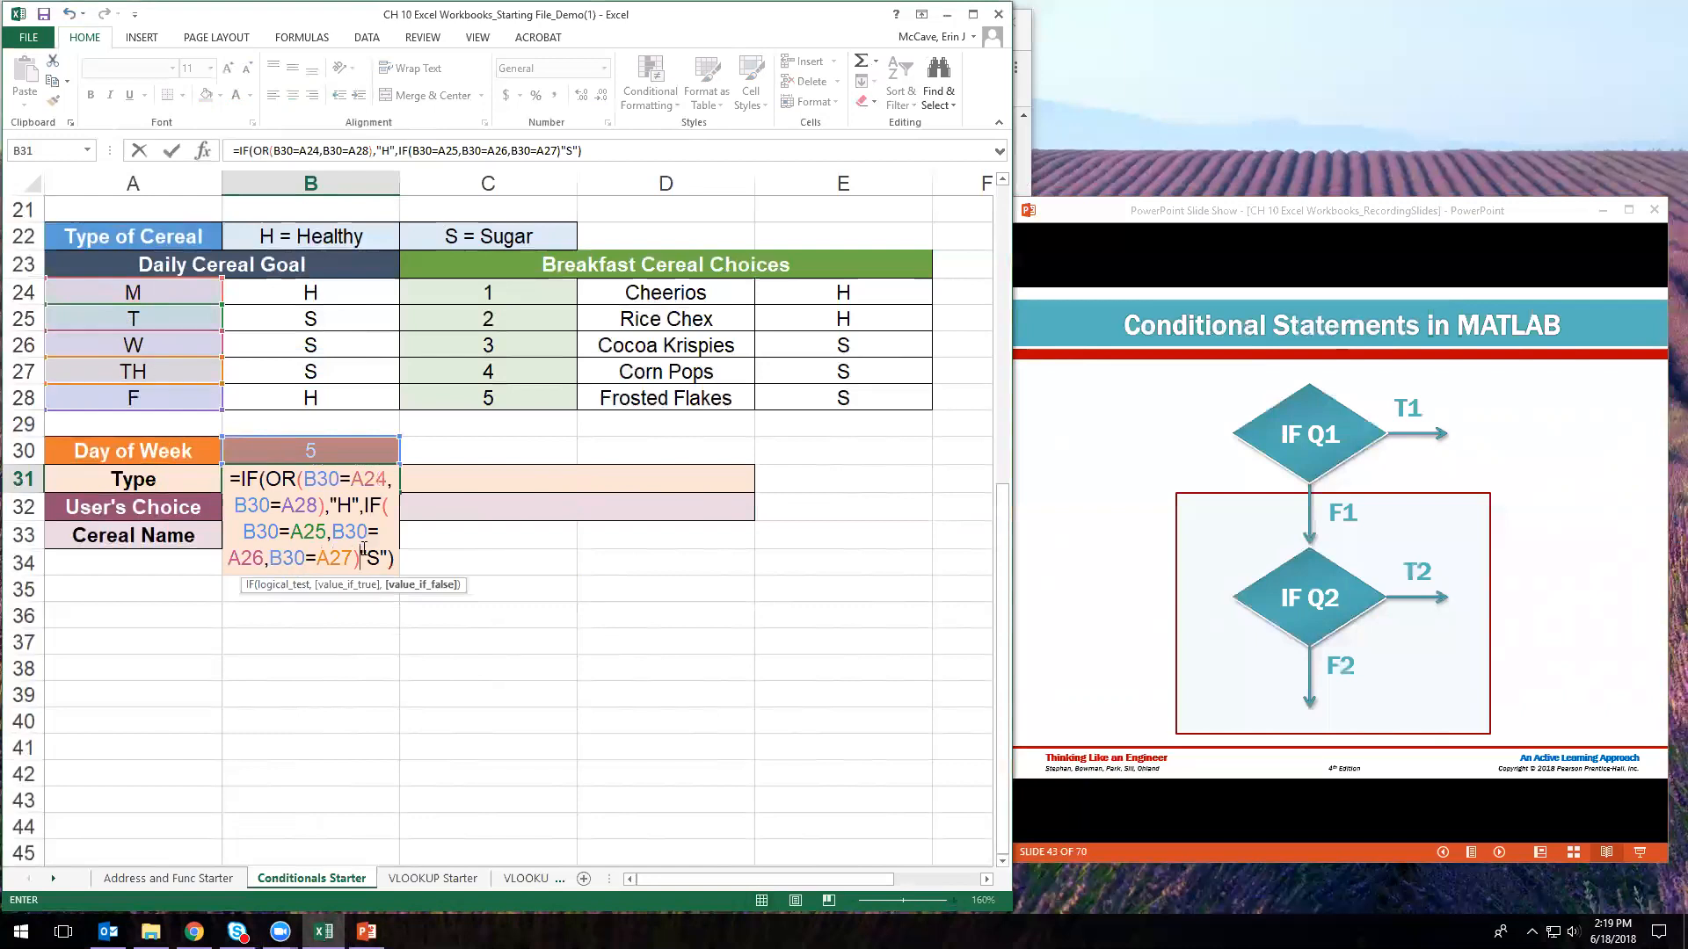
text(,)
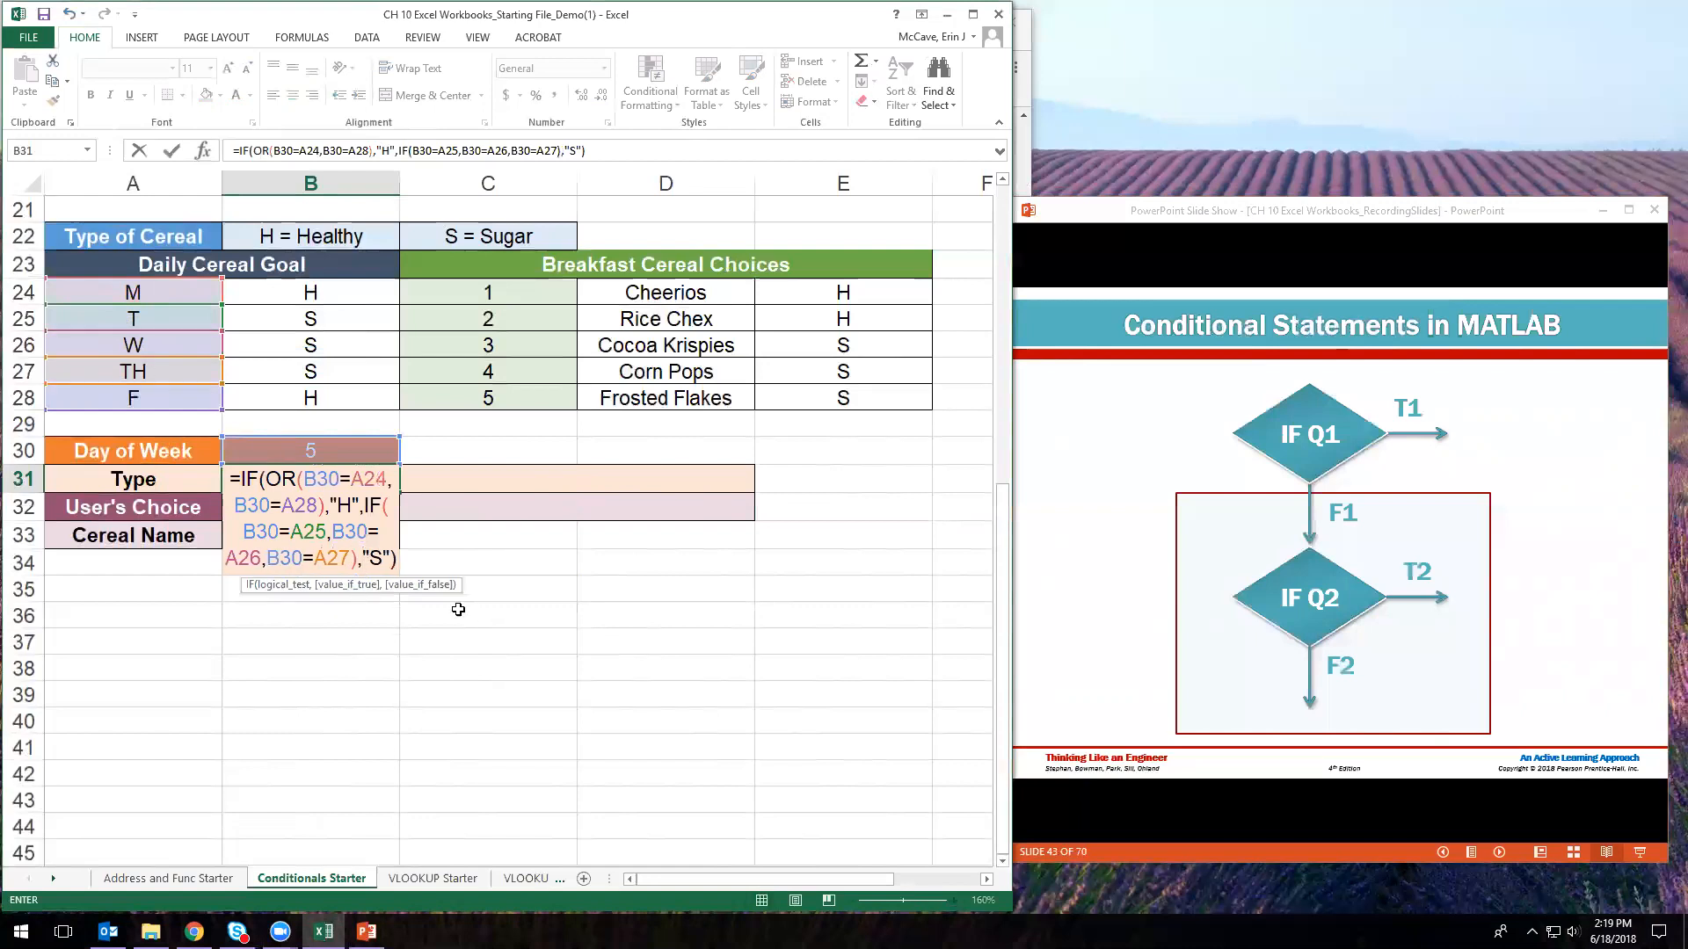
click(391, 563)
text(,)
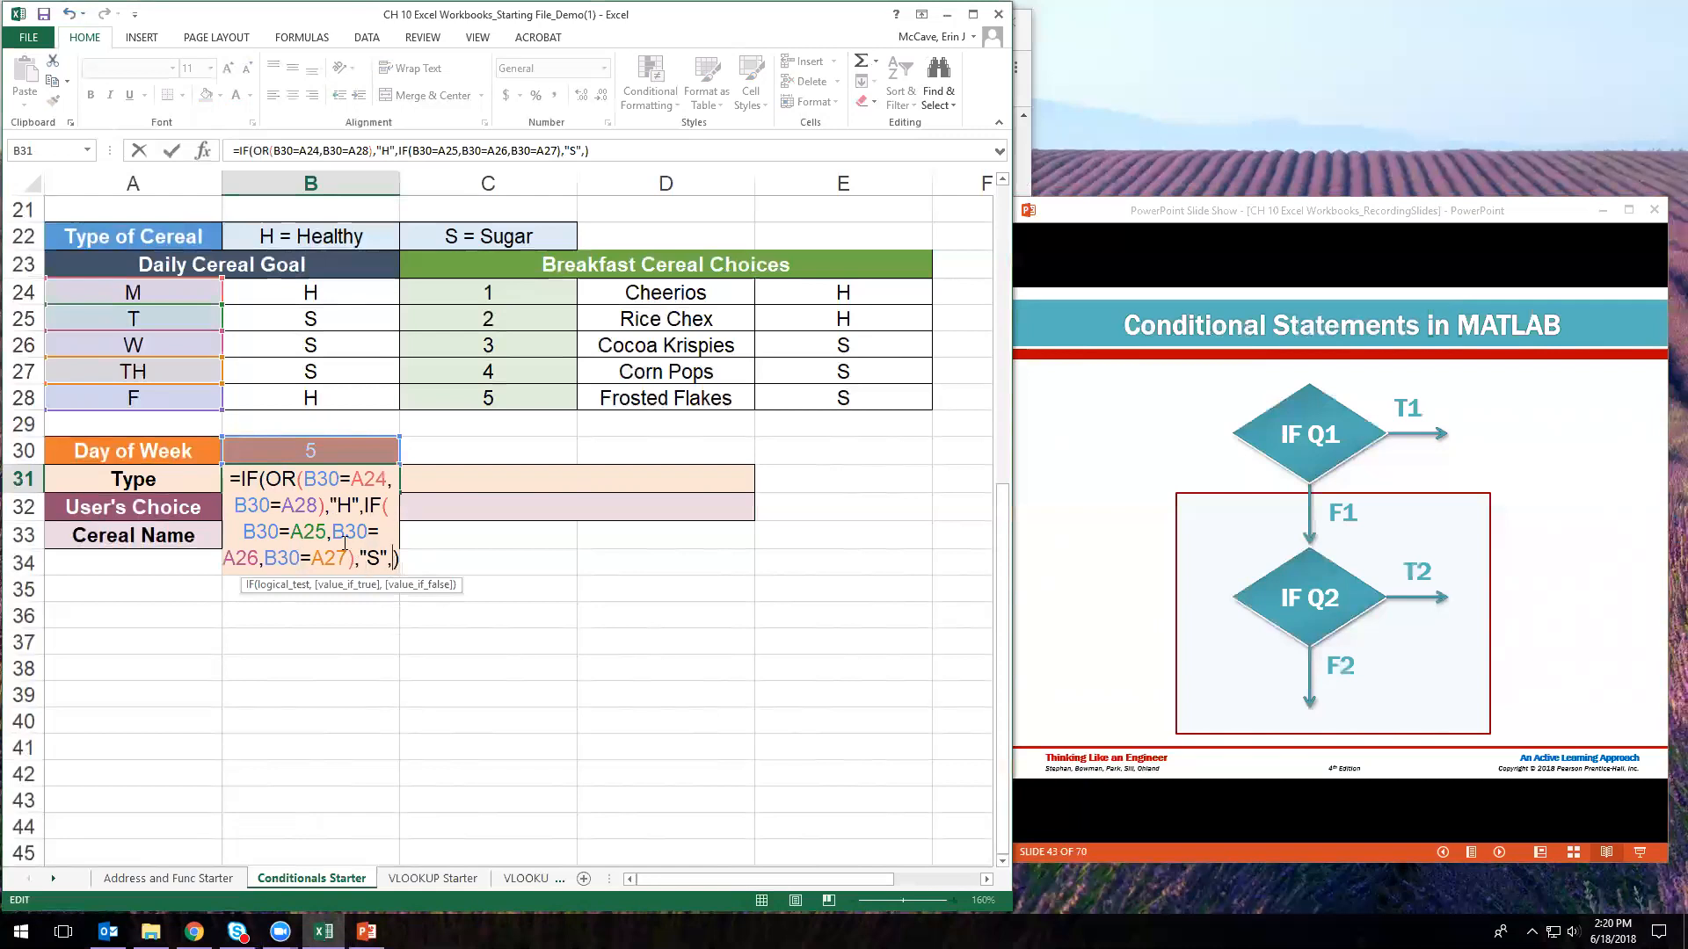
- Insert OR( before B30=A25 so the inner test covers A25–A27
click(586, 153)
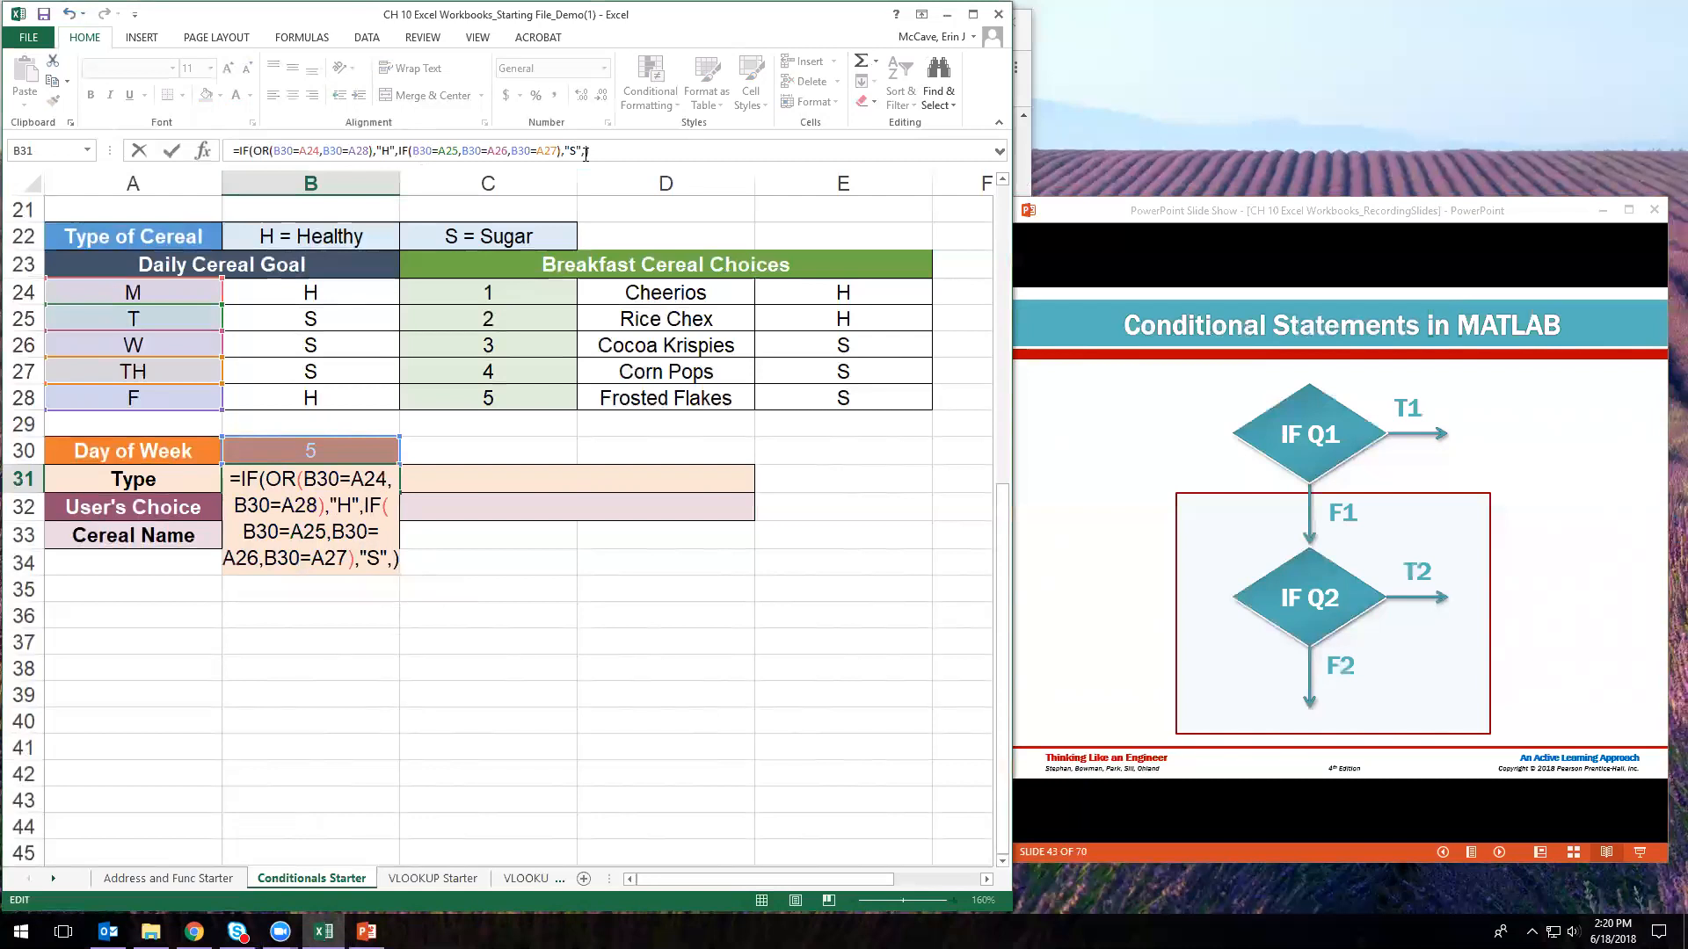
click(414, 151)
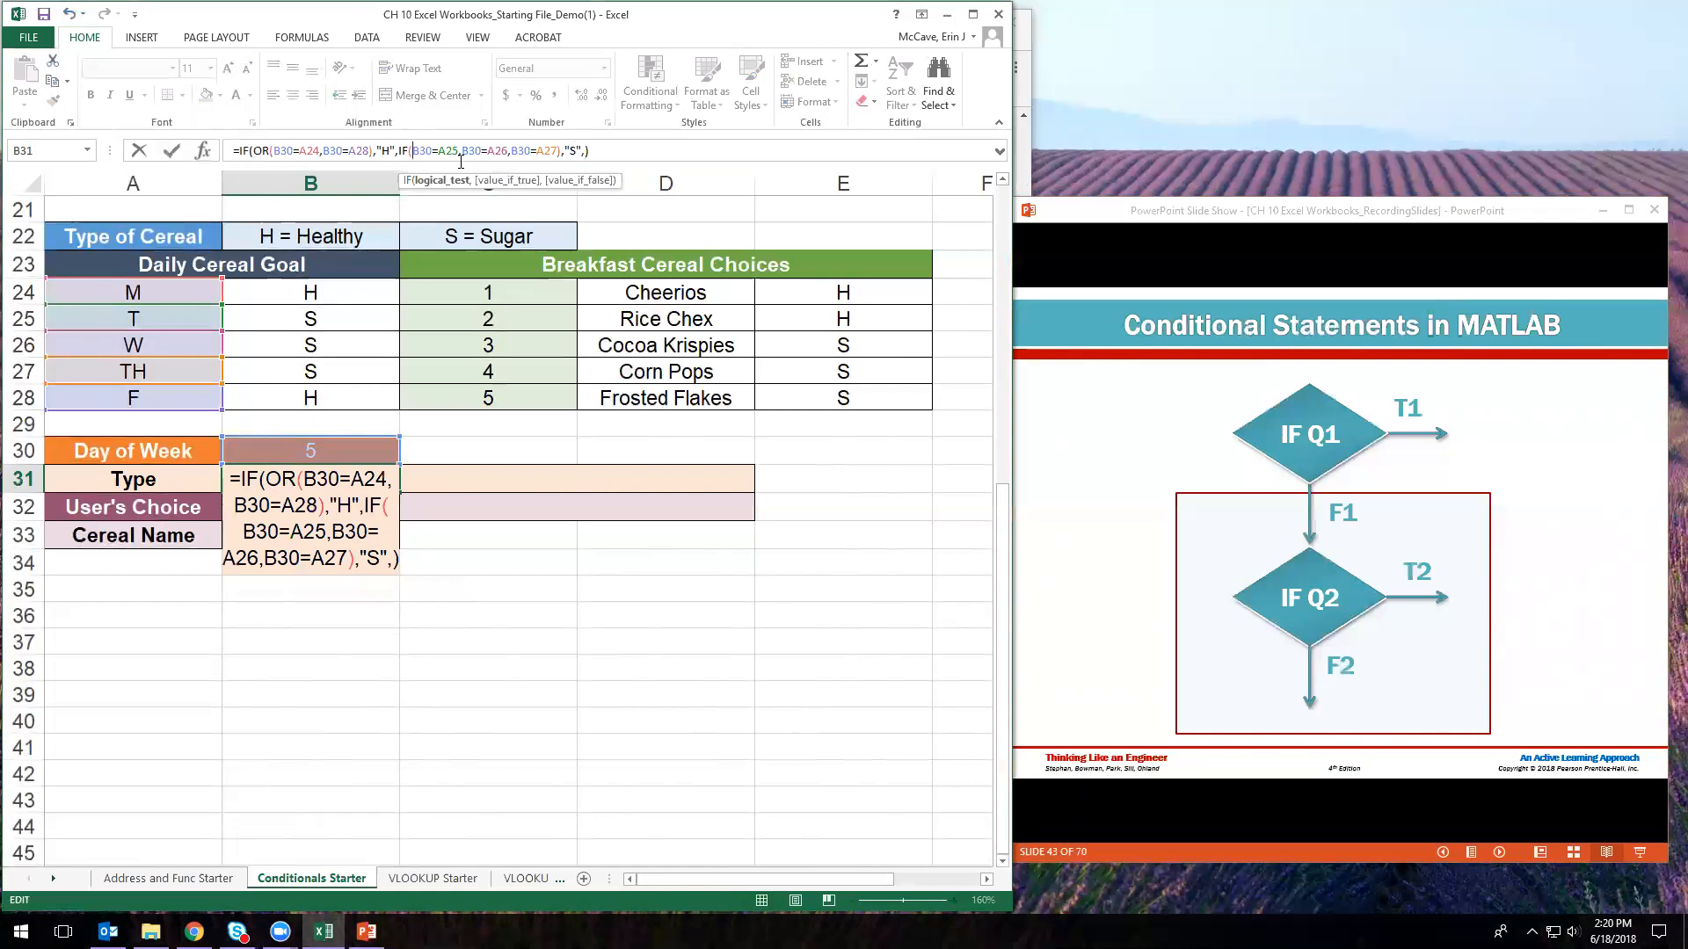
click(489, 151)
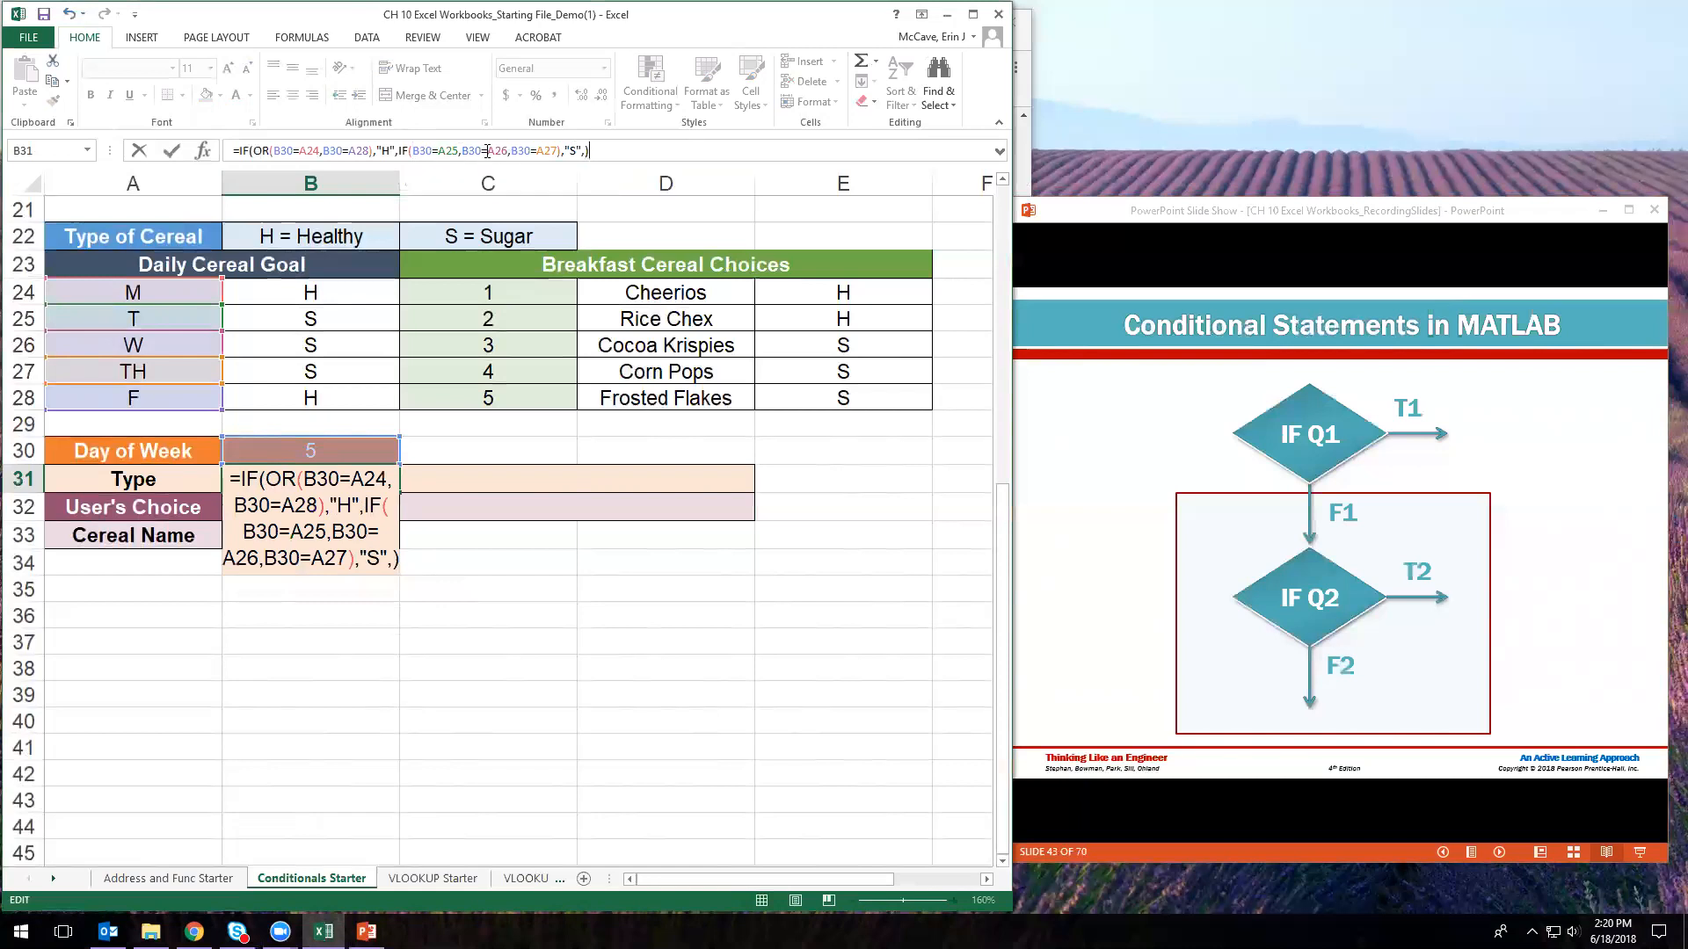
click(492, 152)
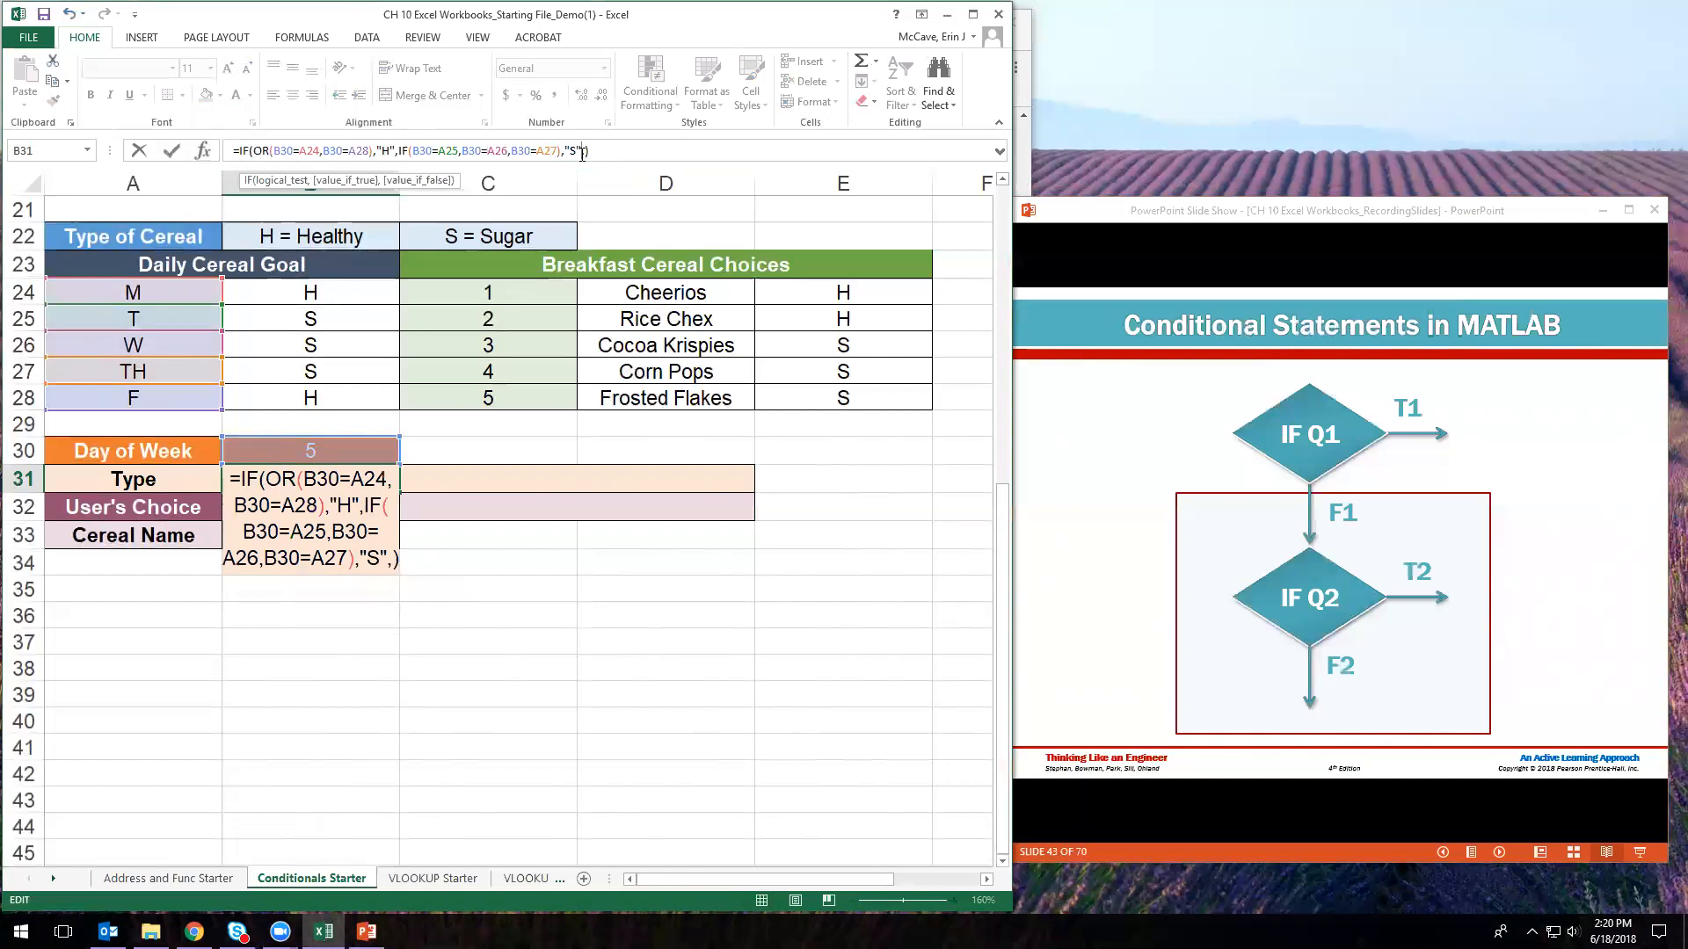
click(414, 152)
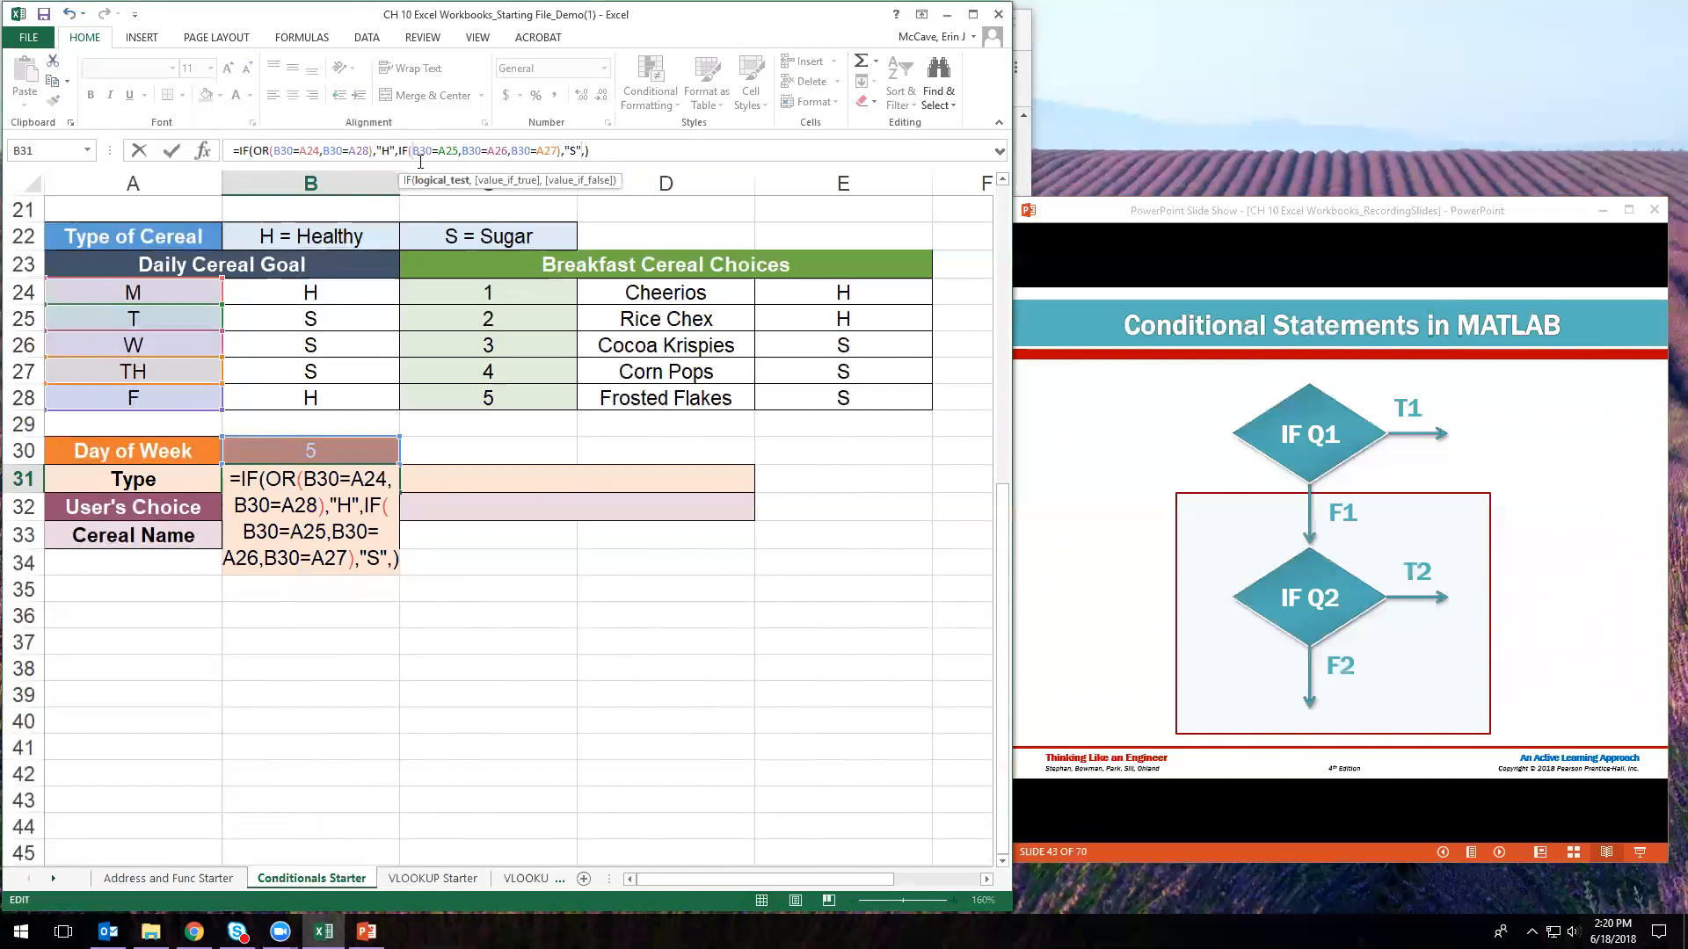
text(OR()
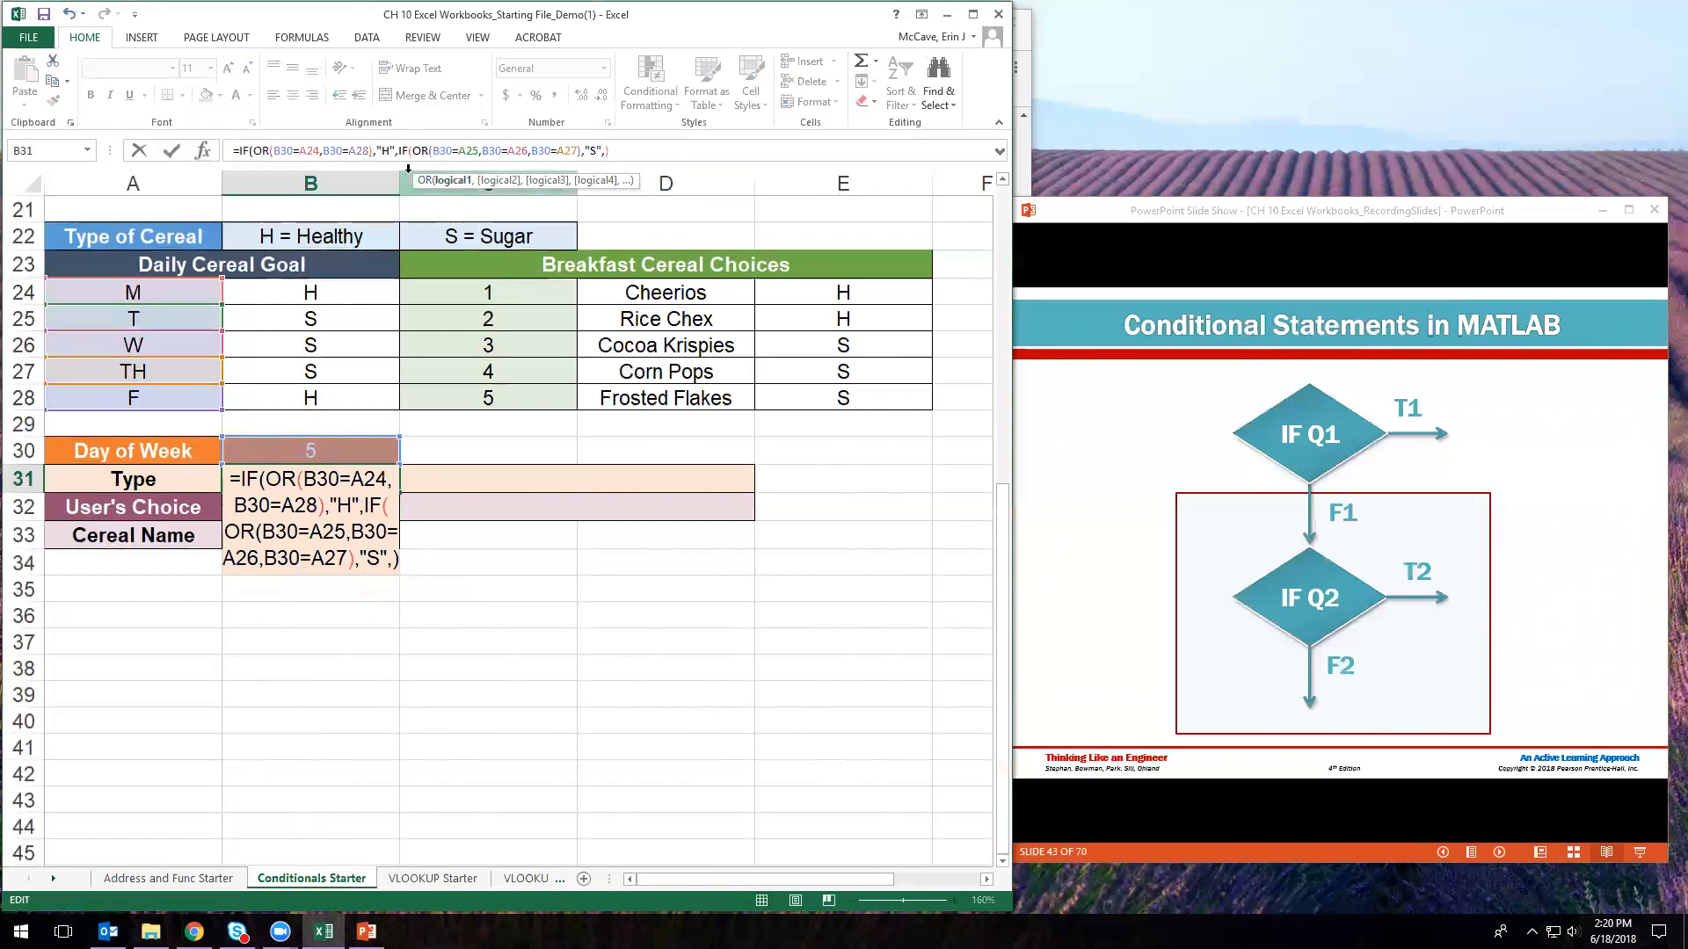
click(454, 152)
- Add "" as the false result plus the final closing parenthesis, then enter the formula
click(493, 150)
click(559, 150)
click(596, 150)
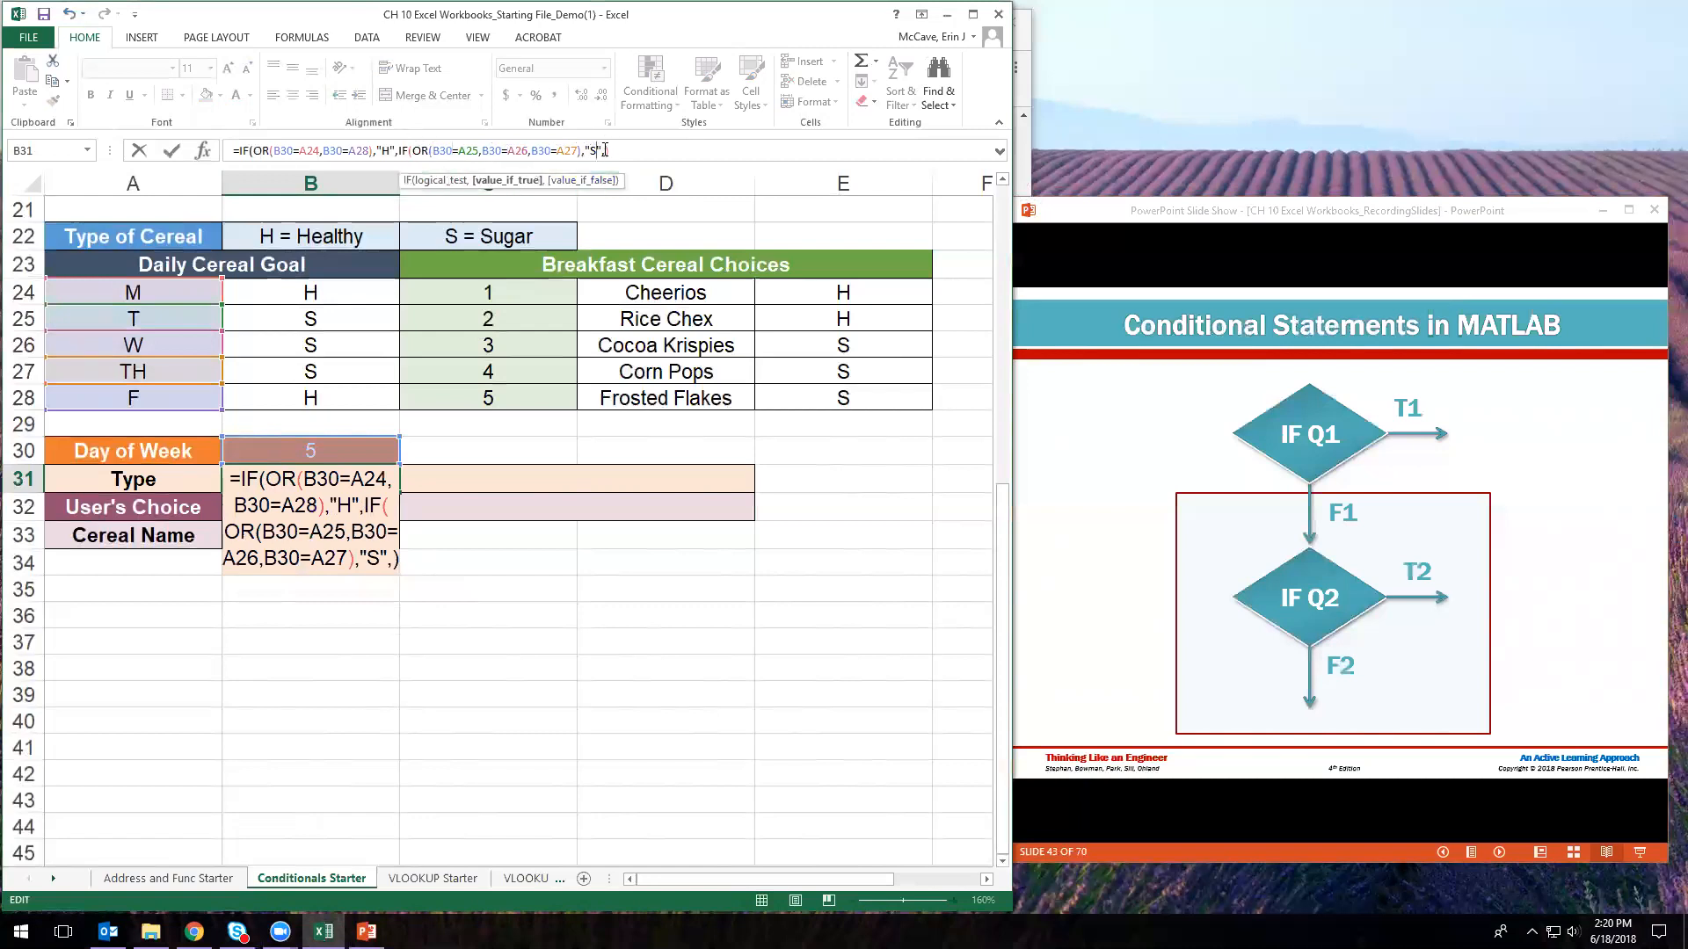
click(605, 151)
text("")
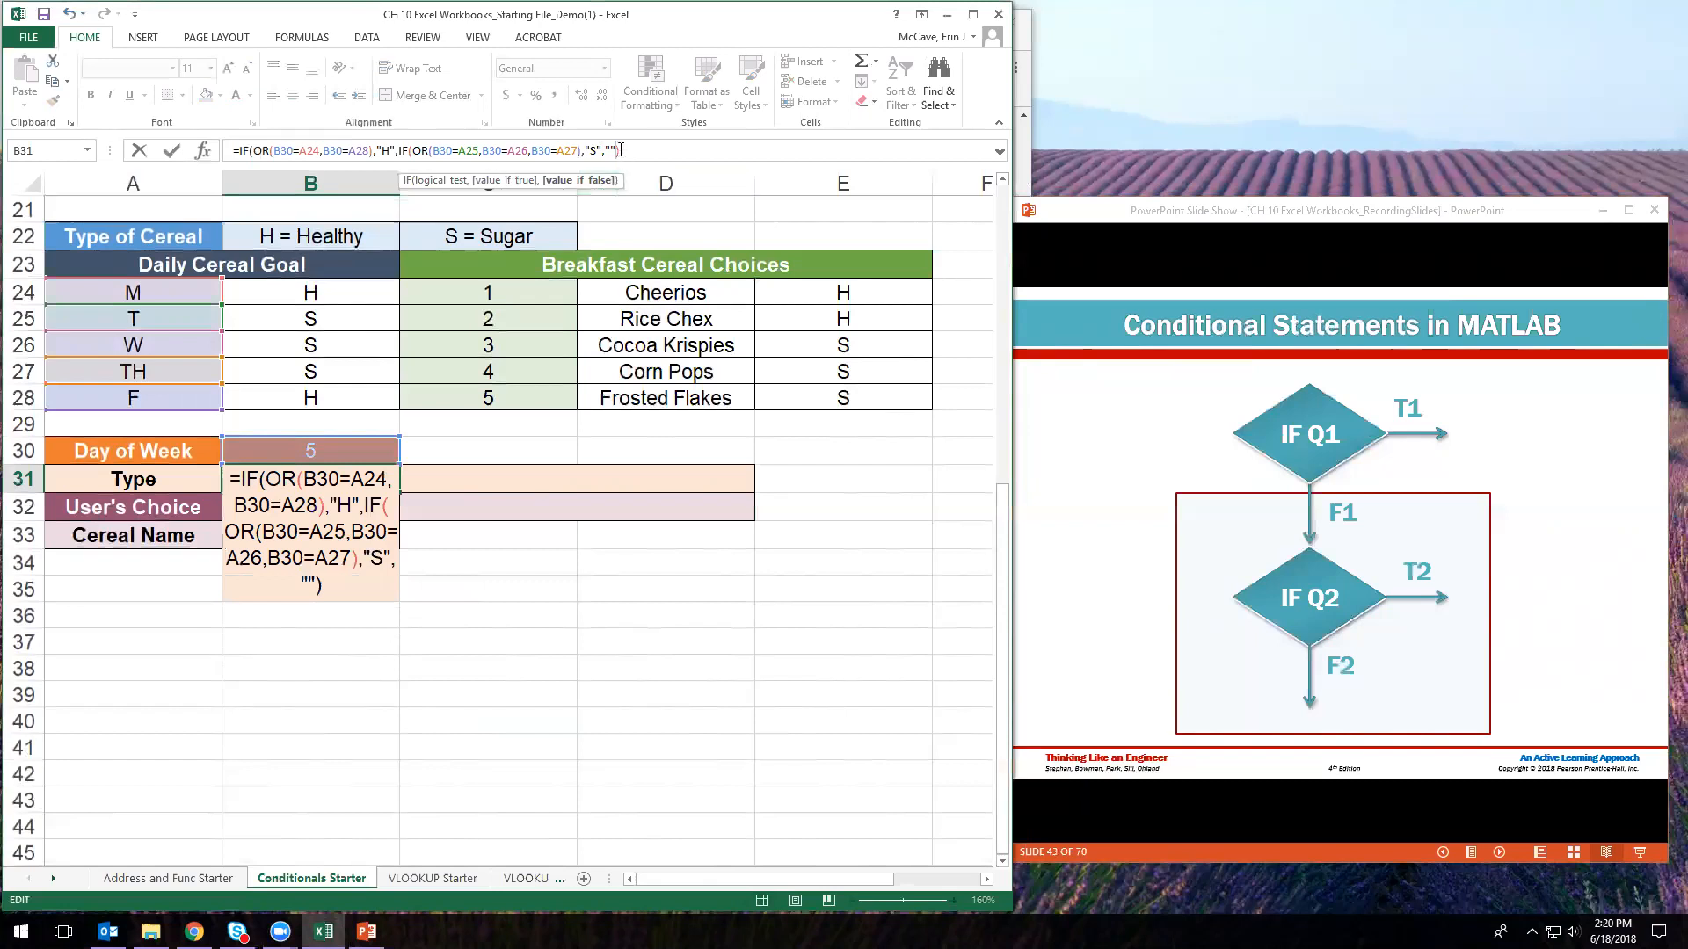
click(310, 586)
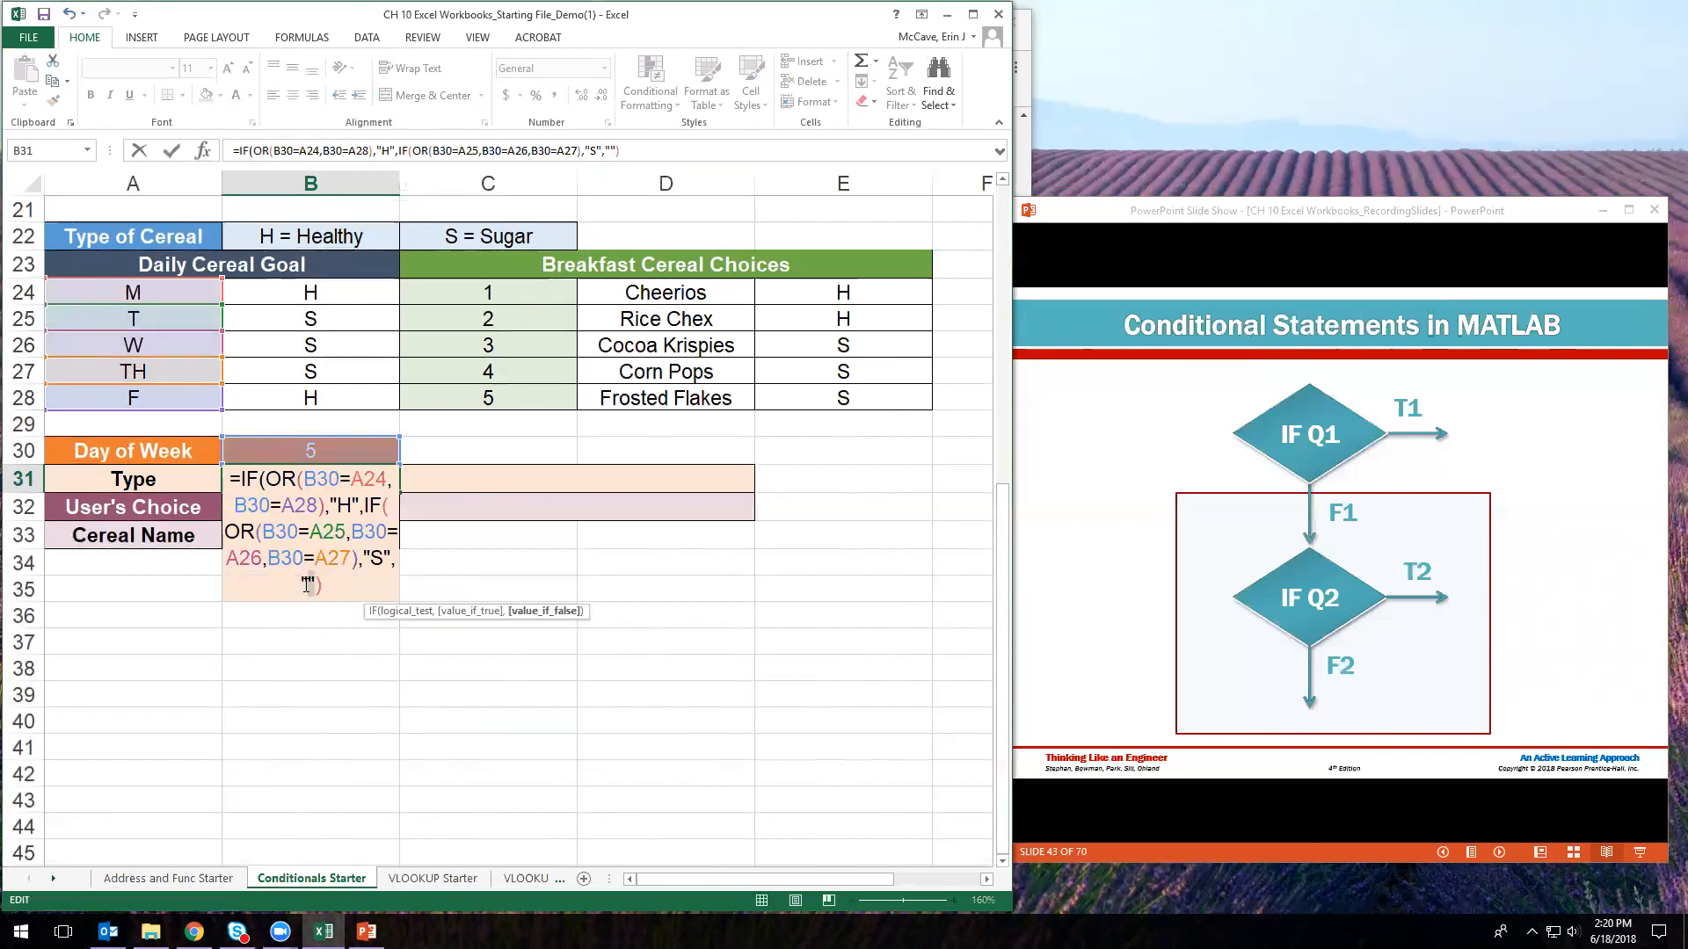
drag(306, 587, 302, 586)
click(317, 583)
text())
click(319, 583)
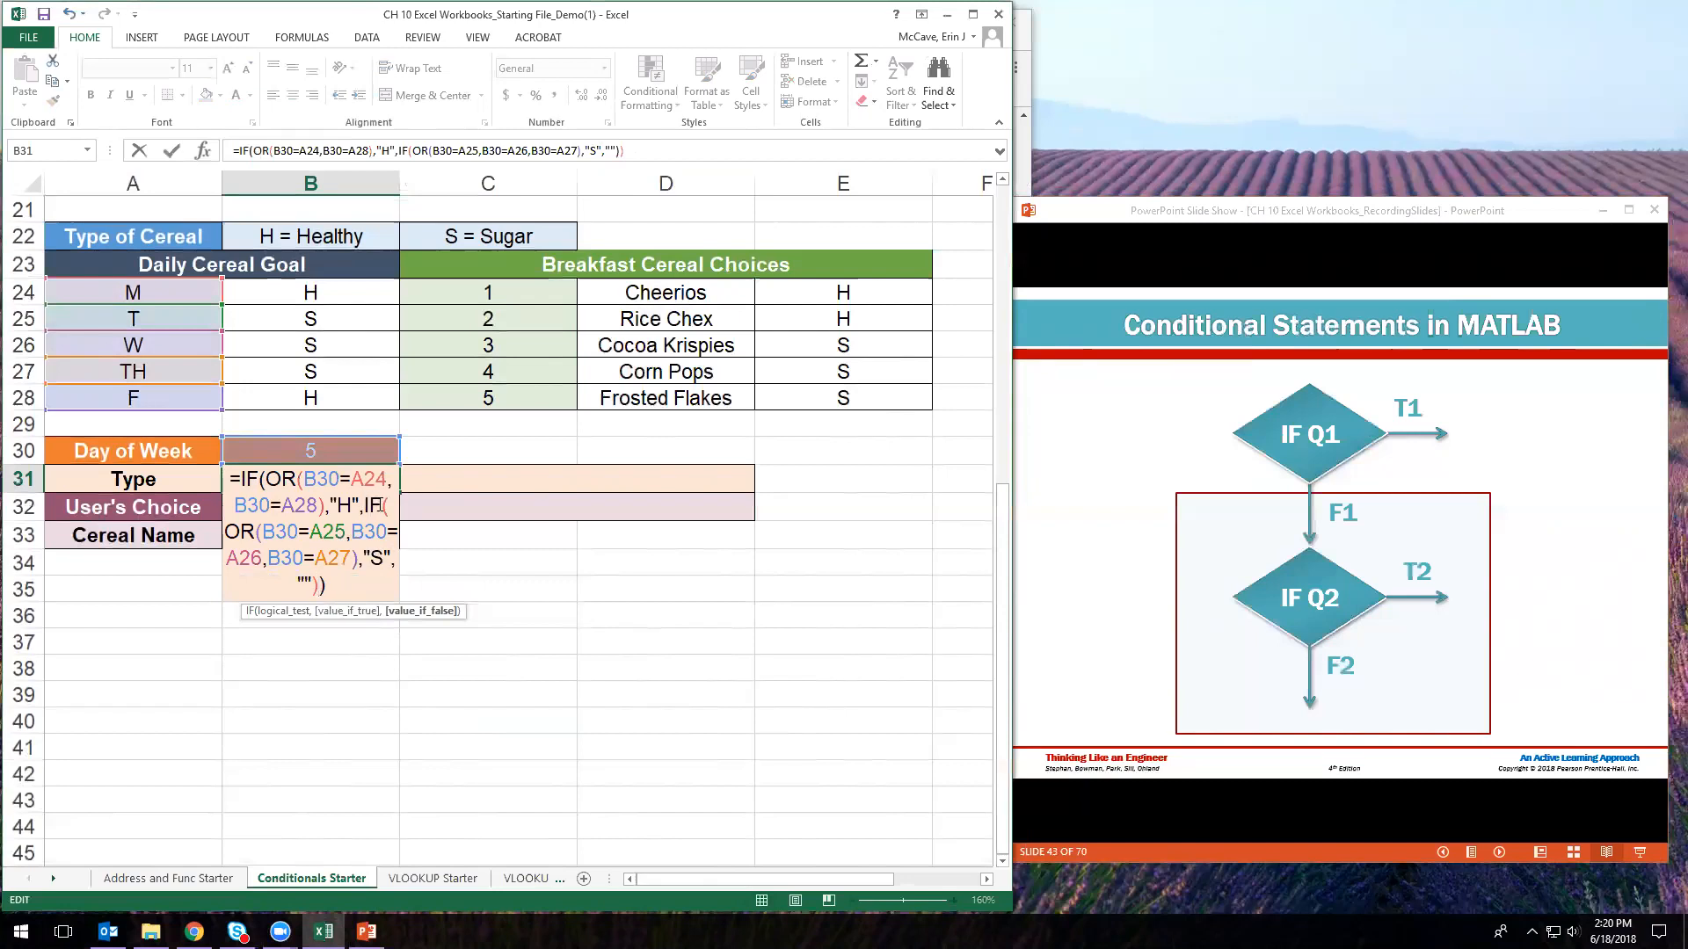
click(331, 588)
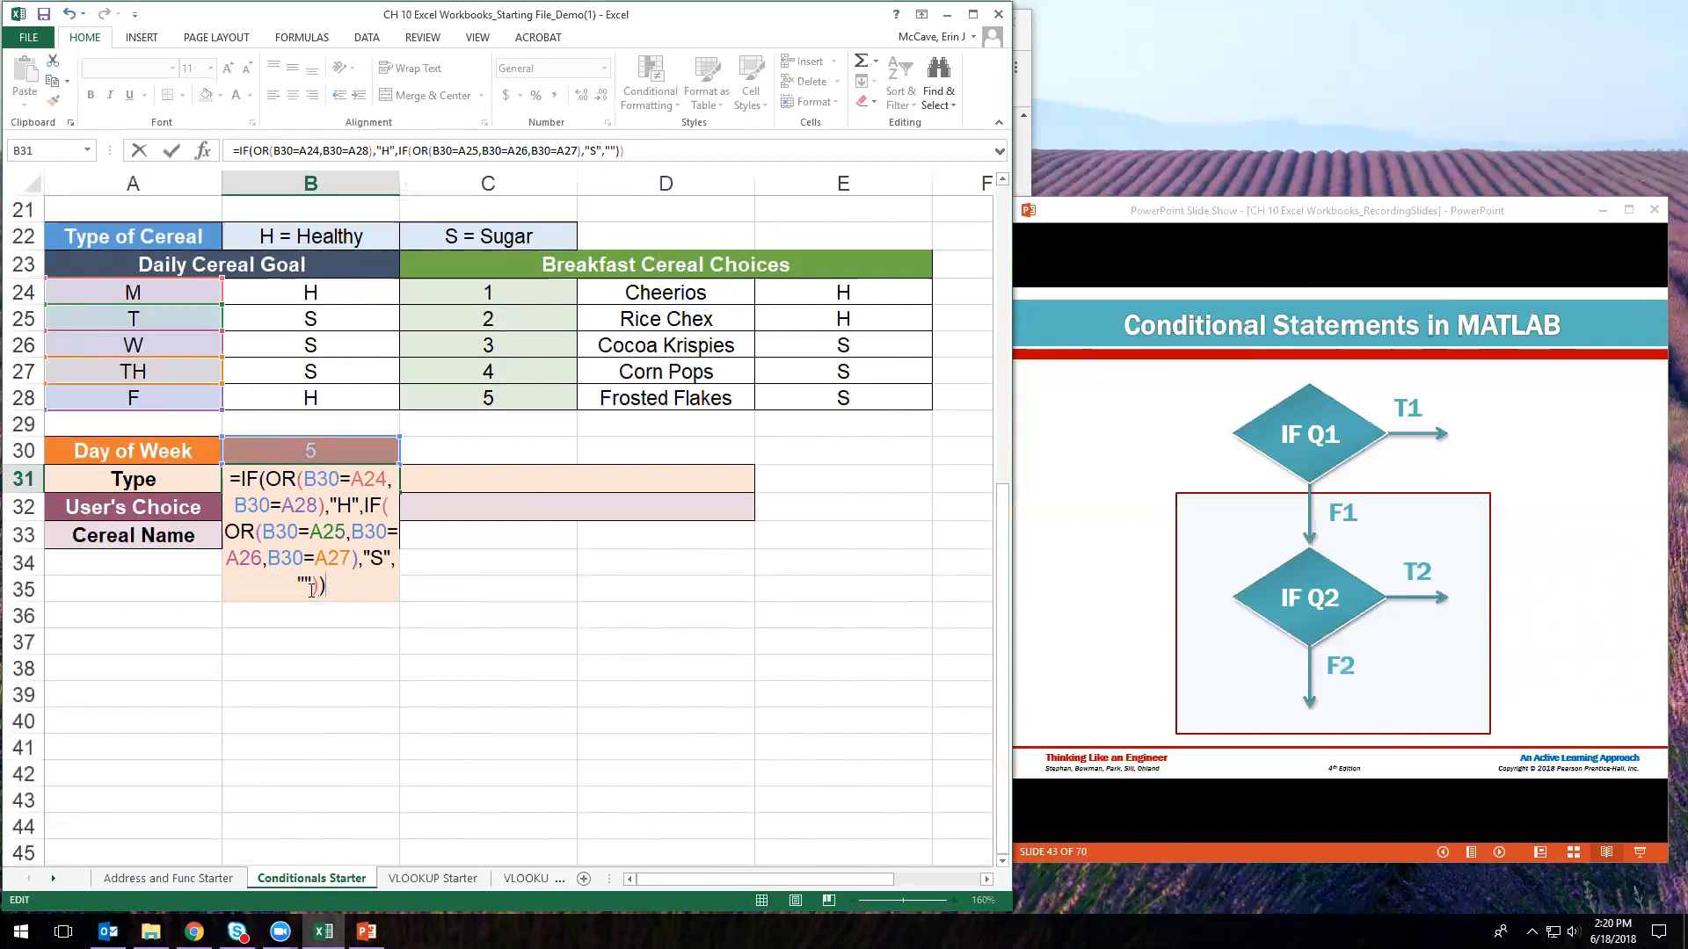
key(Return)
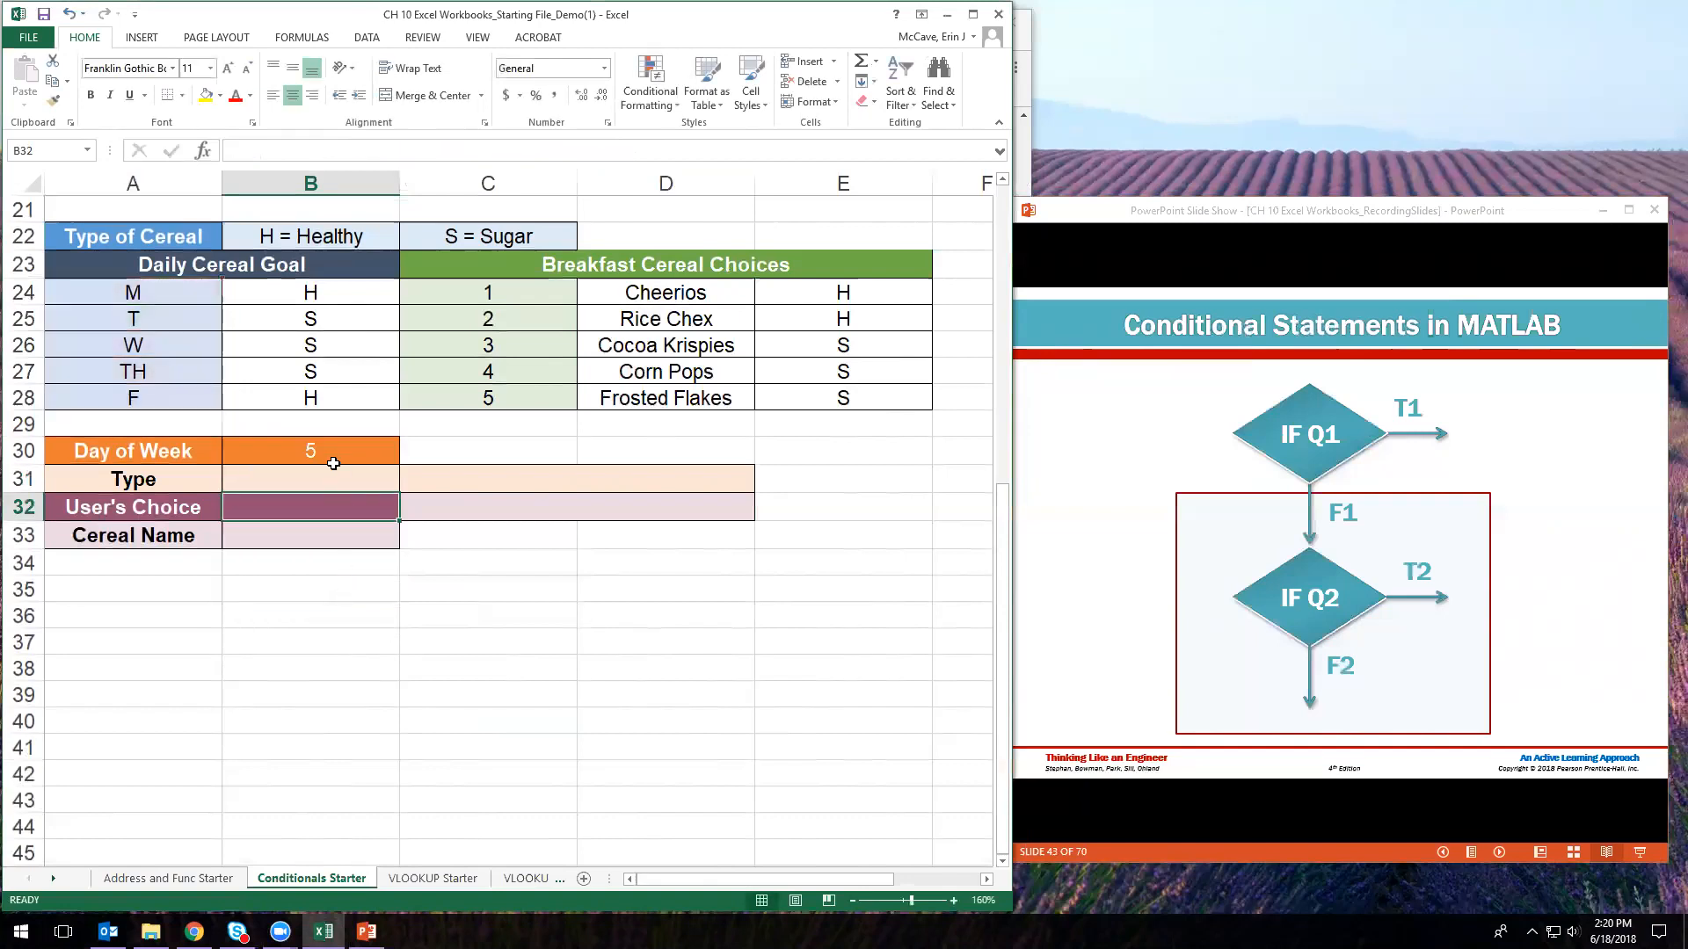
- Review B31's formula, highlighting the OR test with "H" through the blank false result
click(330, 457)
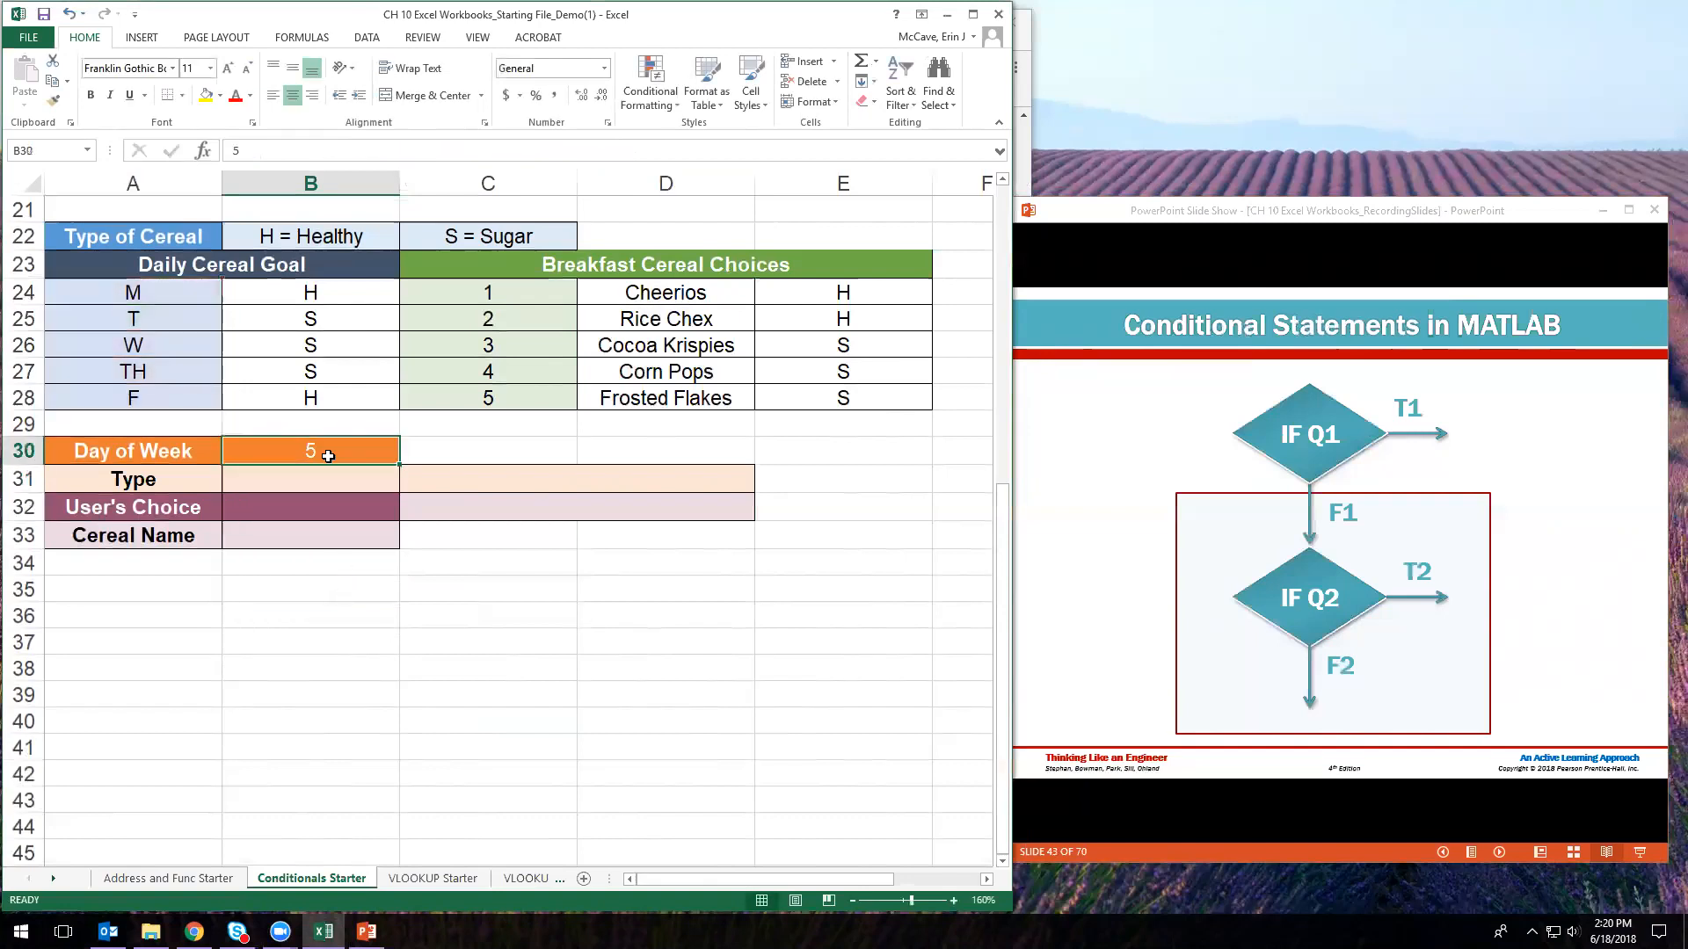
click(335, 475)
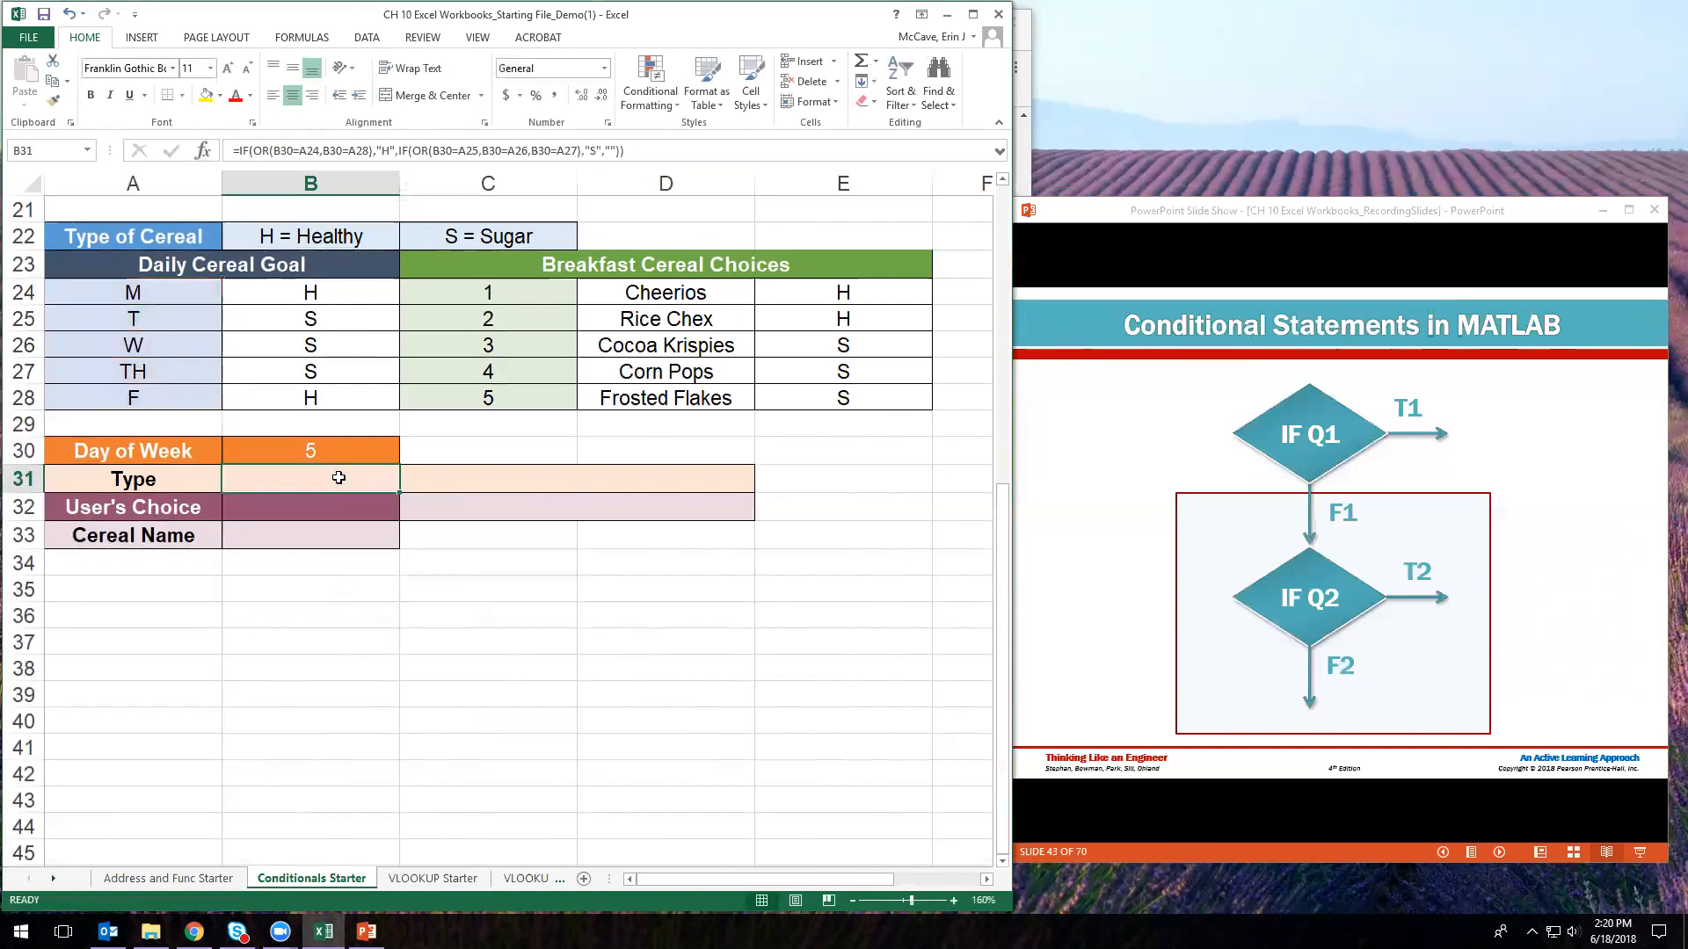
click(254, 161)
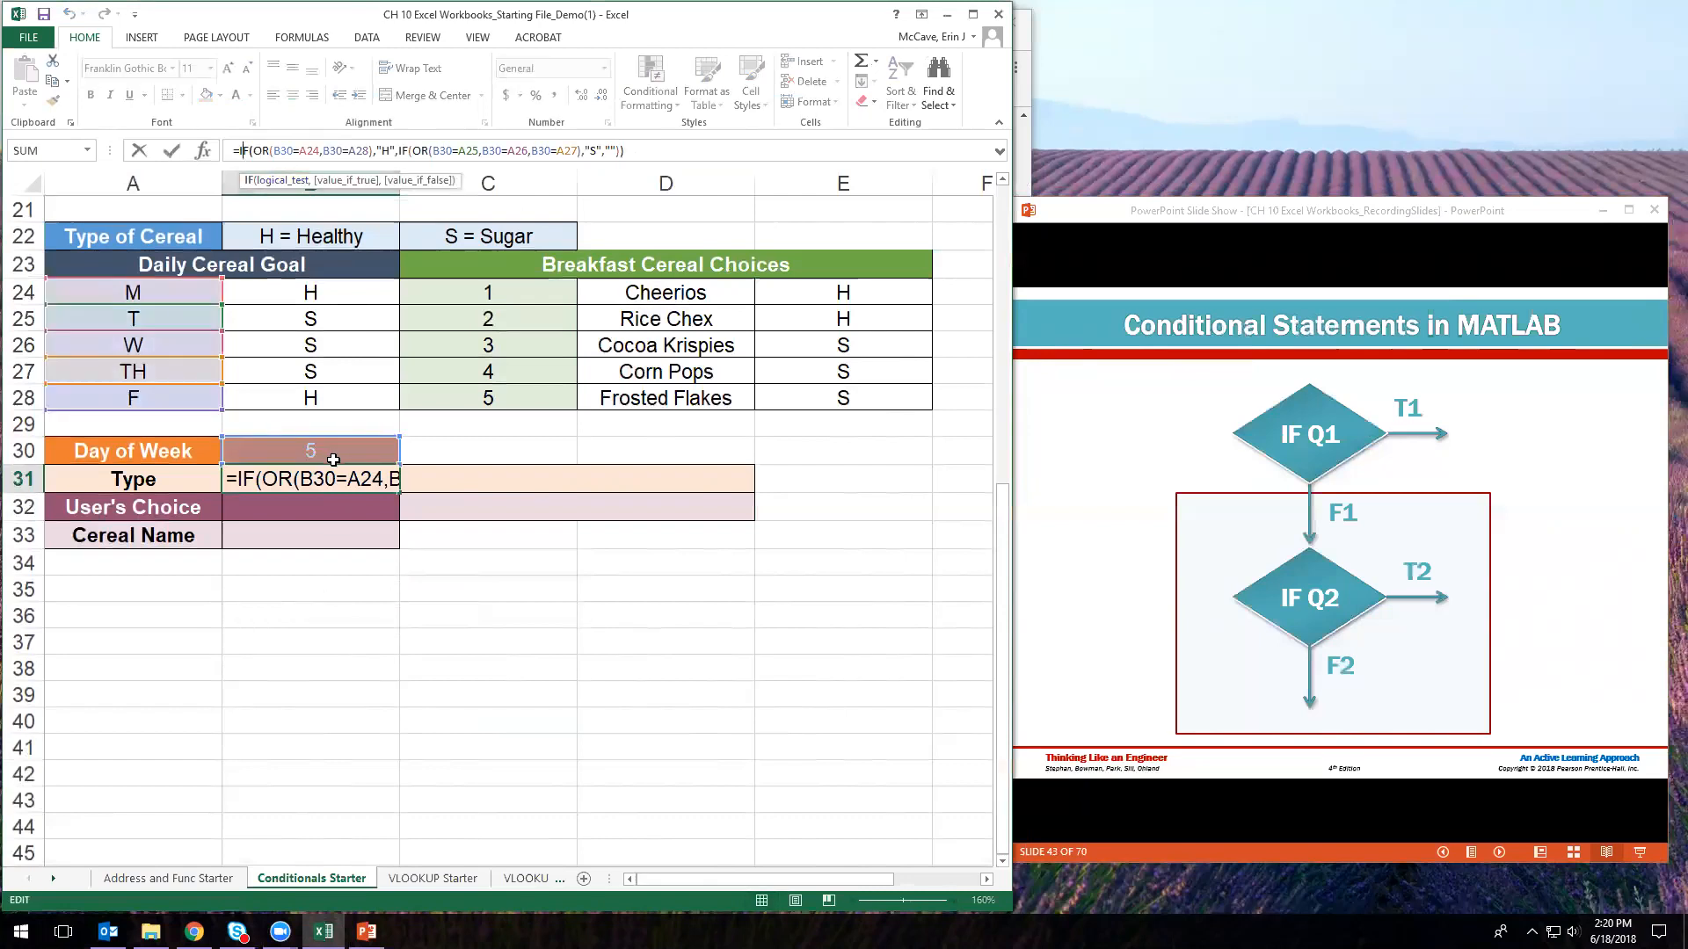
click(413, 154)
click(343, 486)
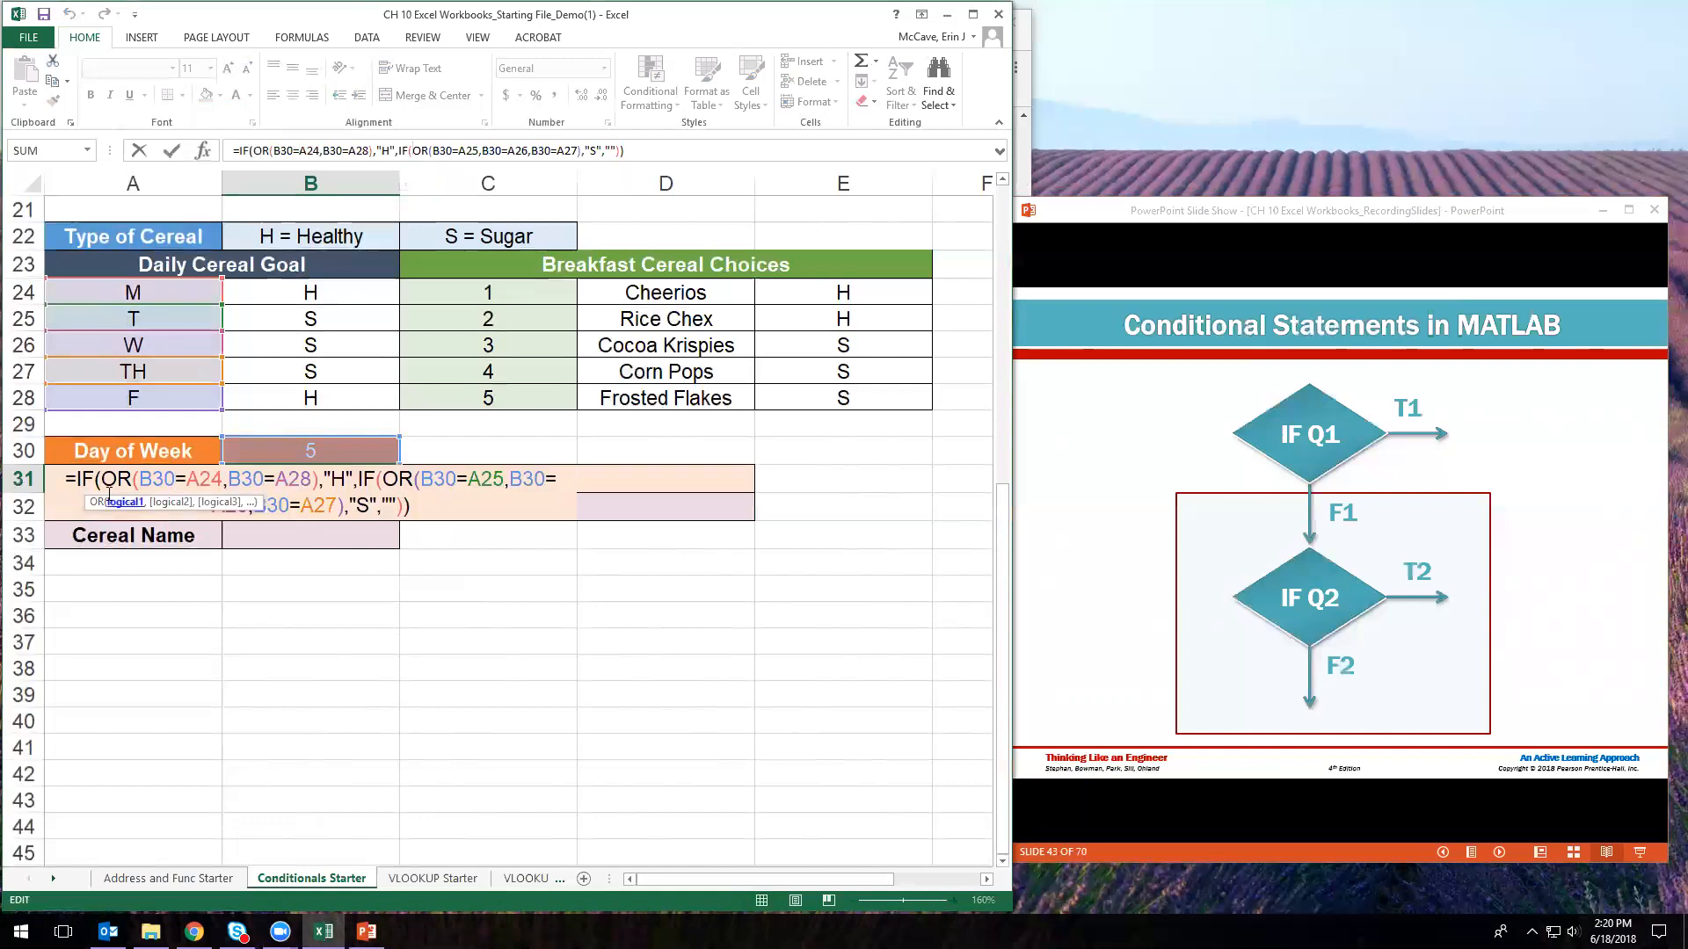
click(80, 478)
drag(114, 481, 384, 507)
click(395, 508)
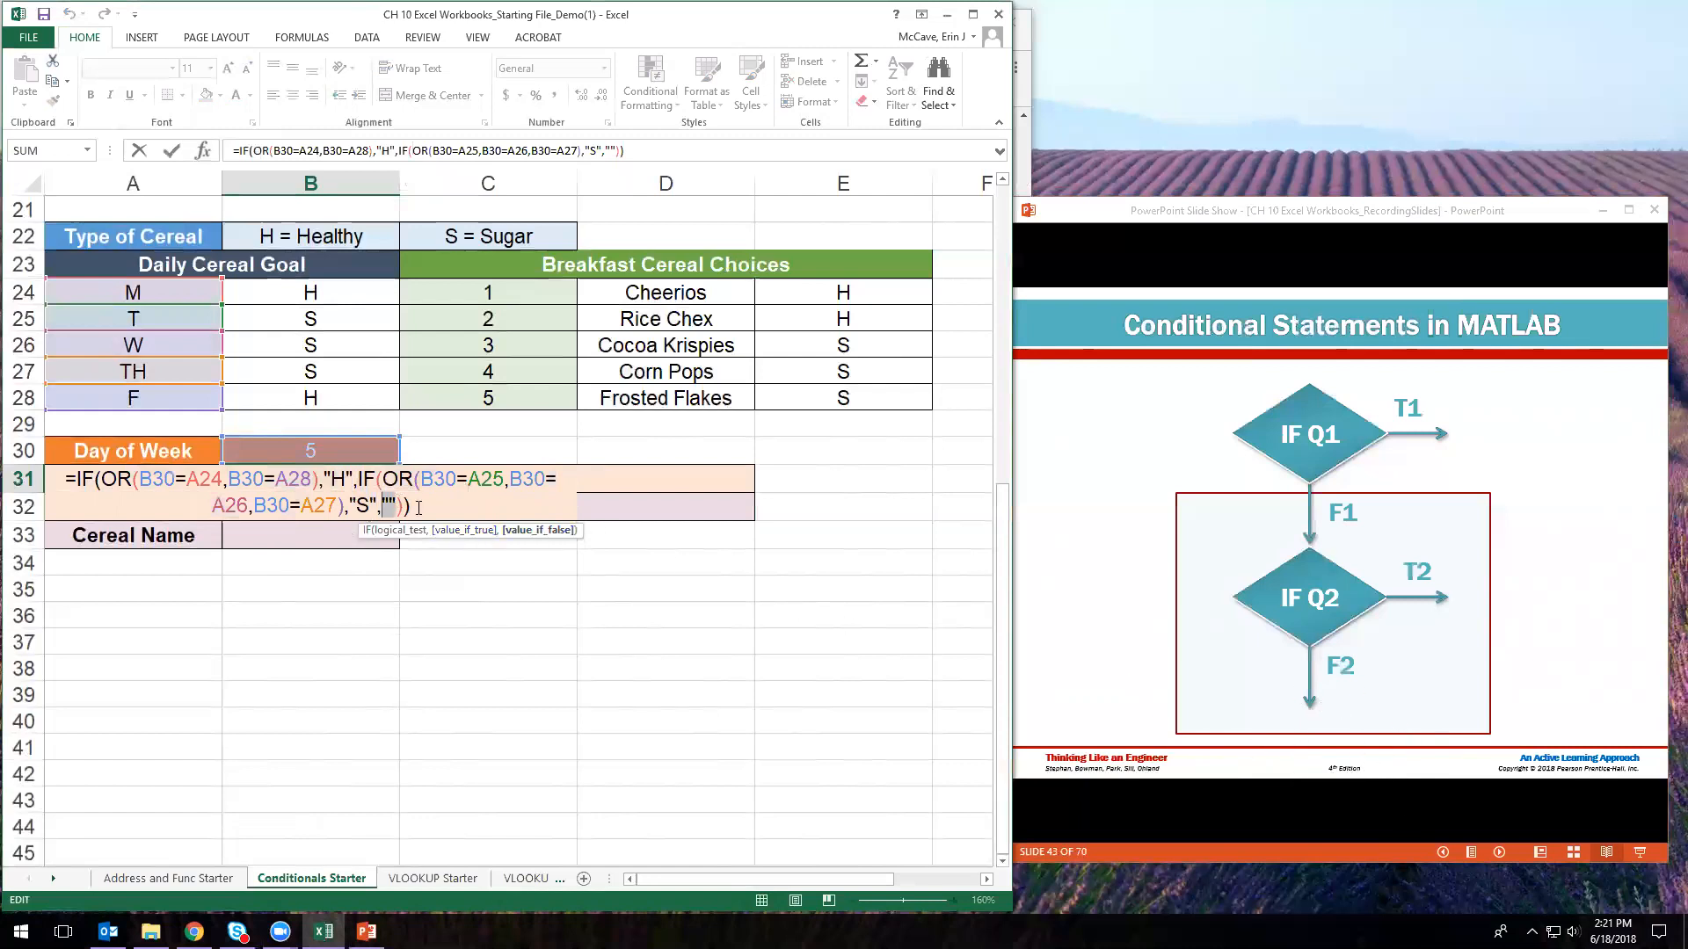
- Enter B31's IF(OR…) H/S formula and select the day-of-week cell B30
key(Return)
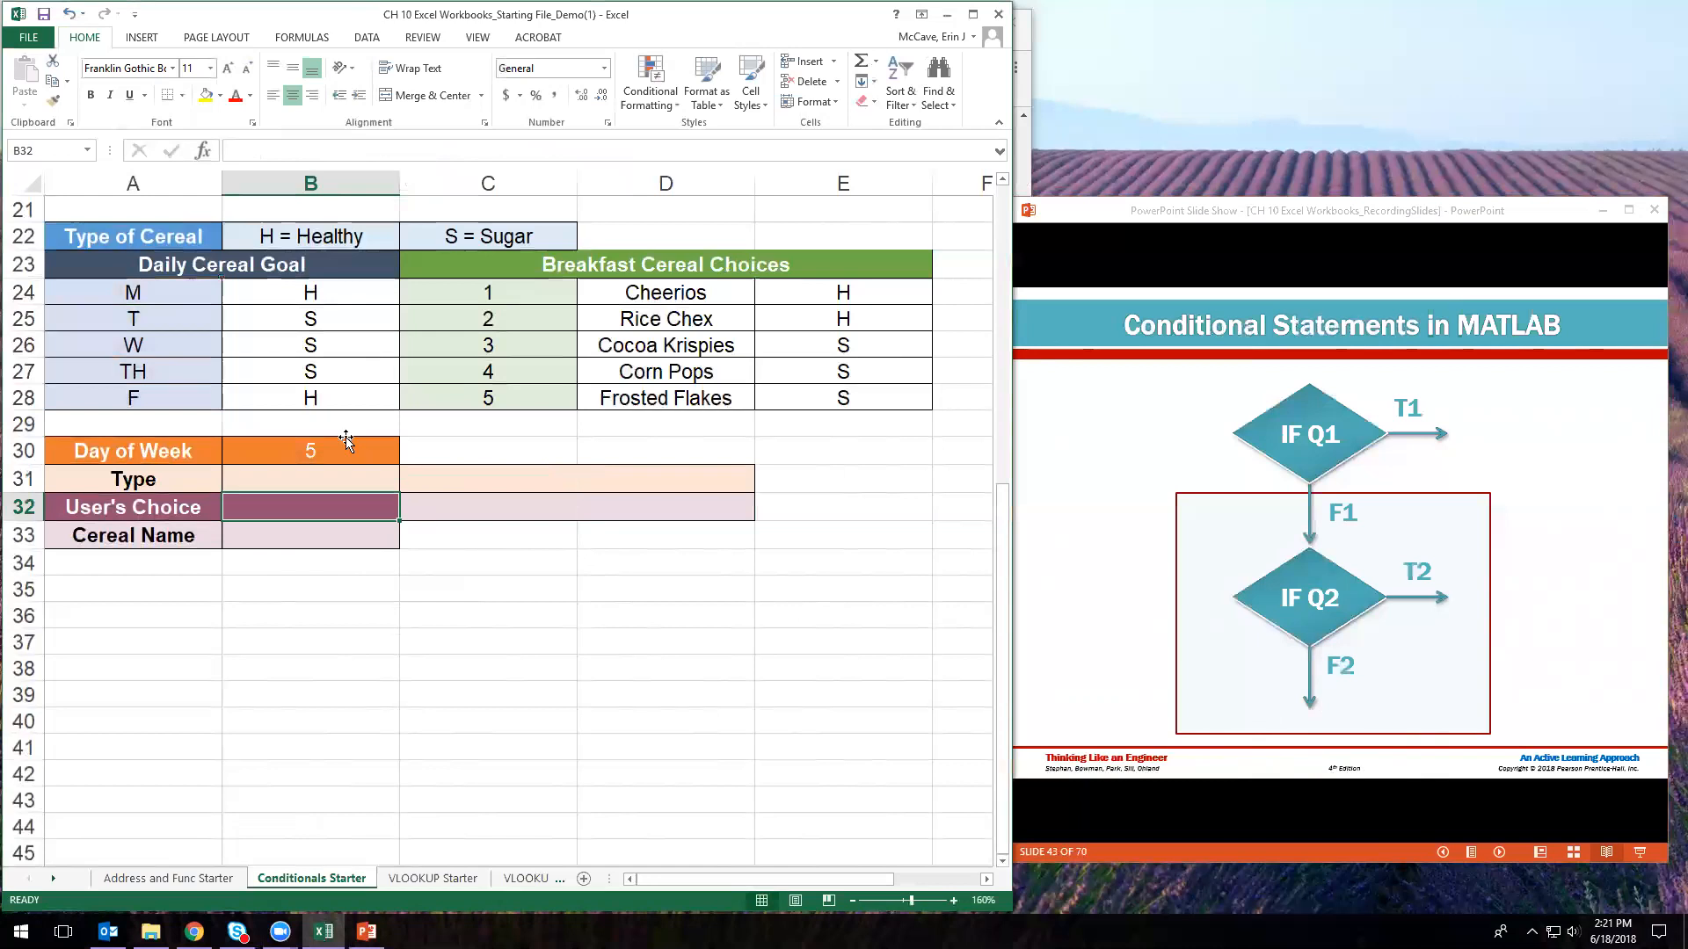
click(345, 443)
- Enter M, then T, as the day of week in B30 to test the Type result
text(M)
key(Return)
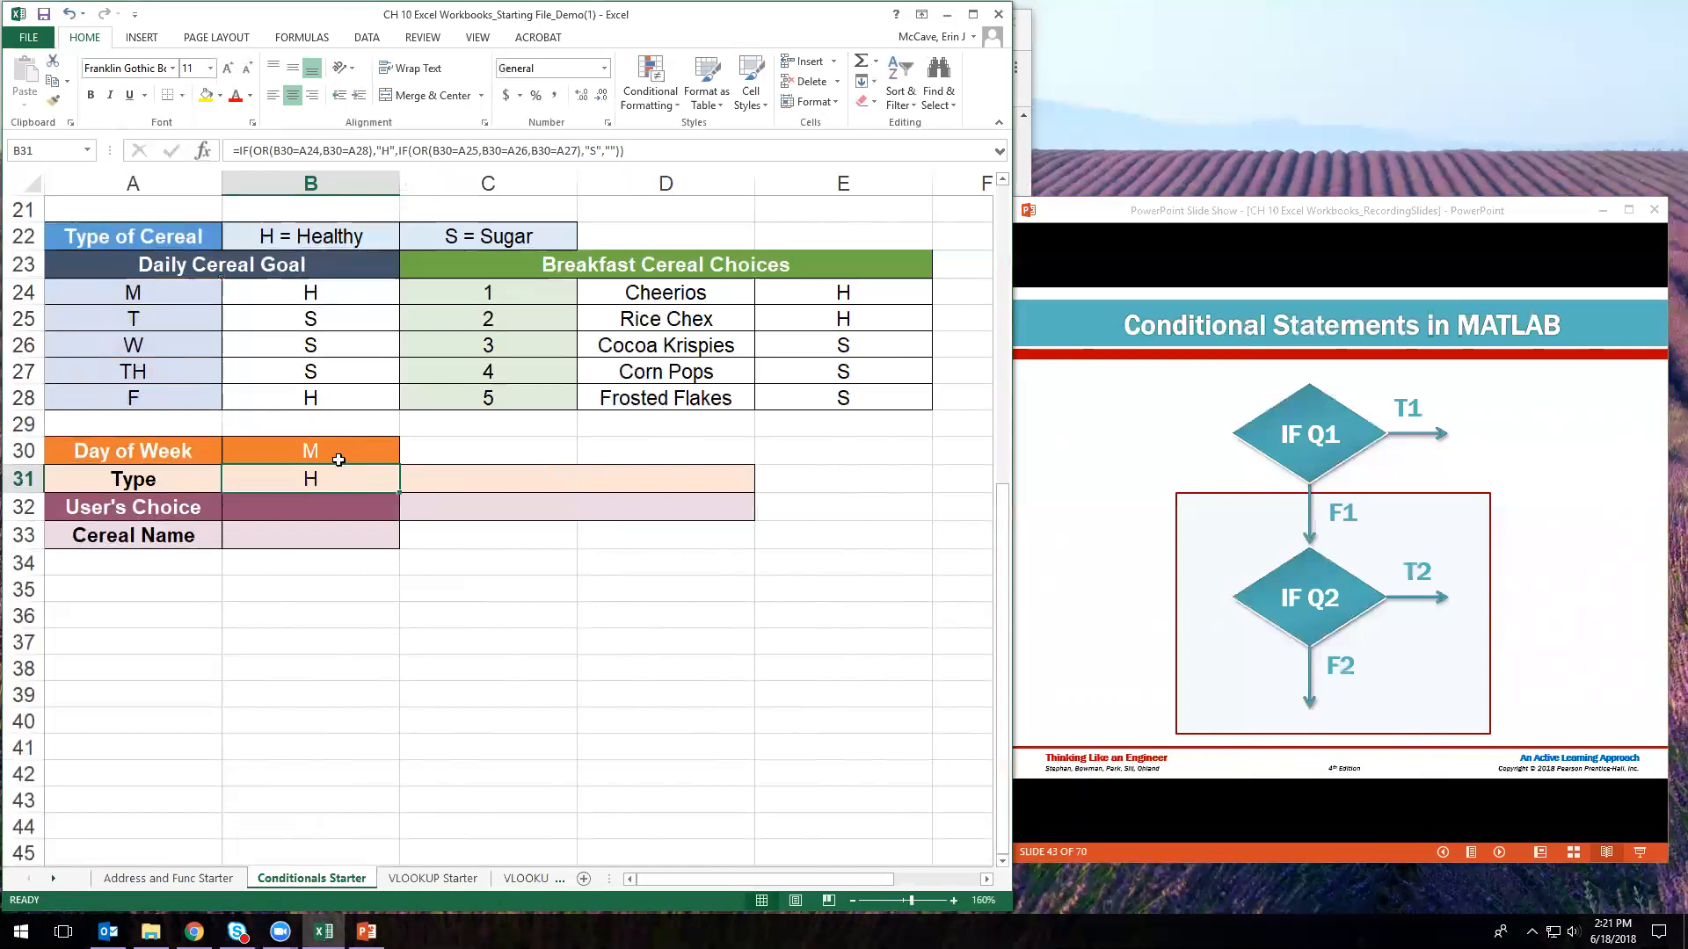
click(335, 454)
text(T)
key(Return)
- Check B31's Type formula, then start an =IF( formula in merged cell C31
click(444, 480)
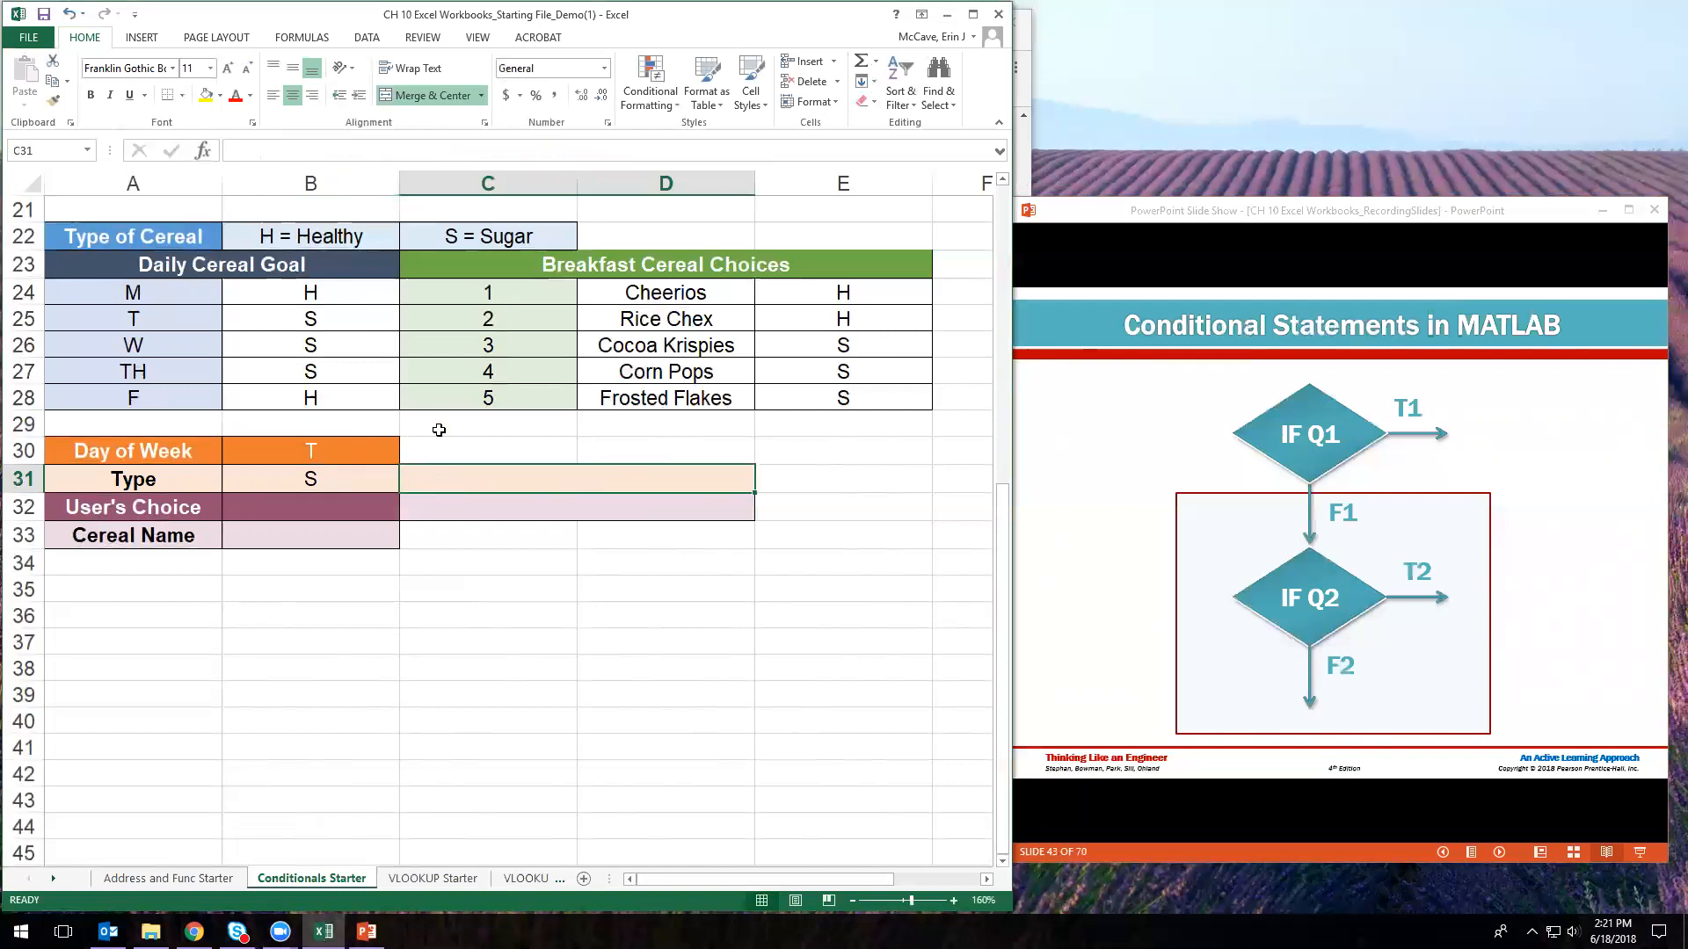
click(313, 478)
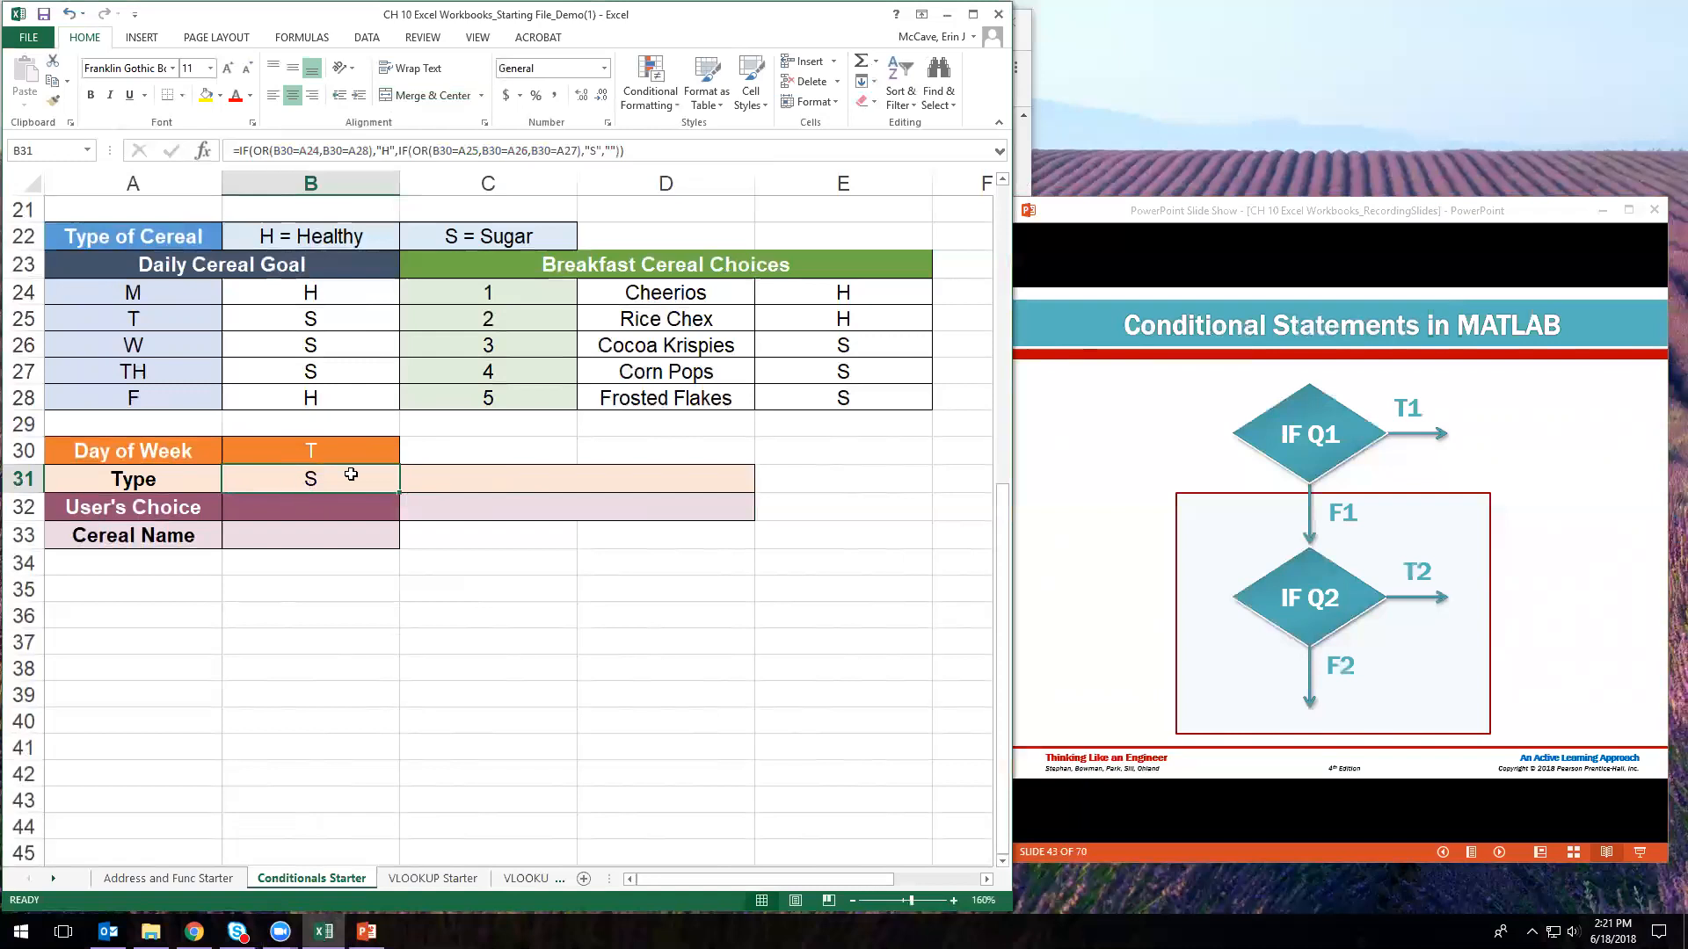
click(488, 480)
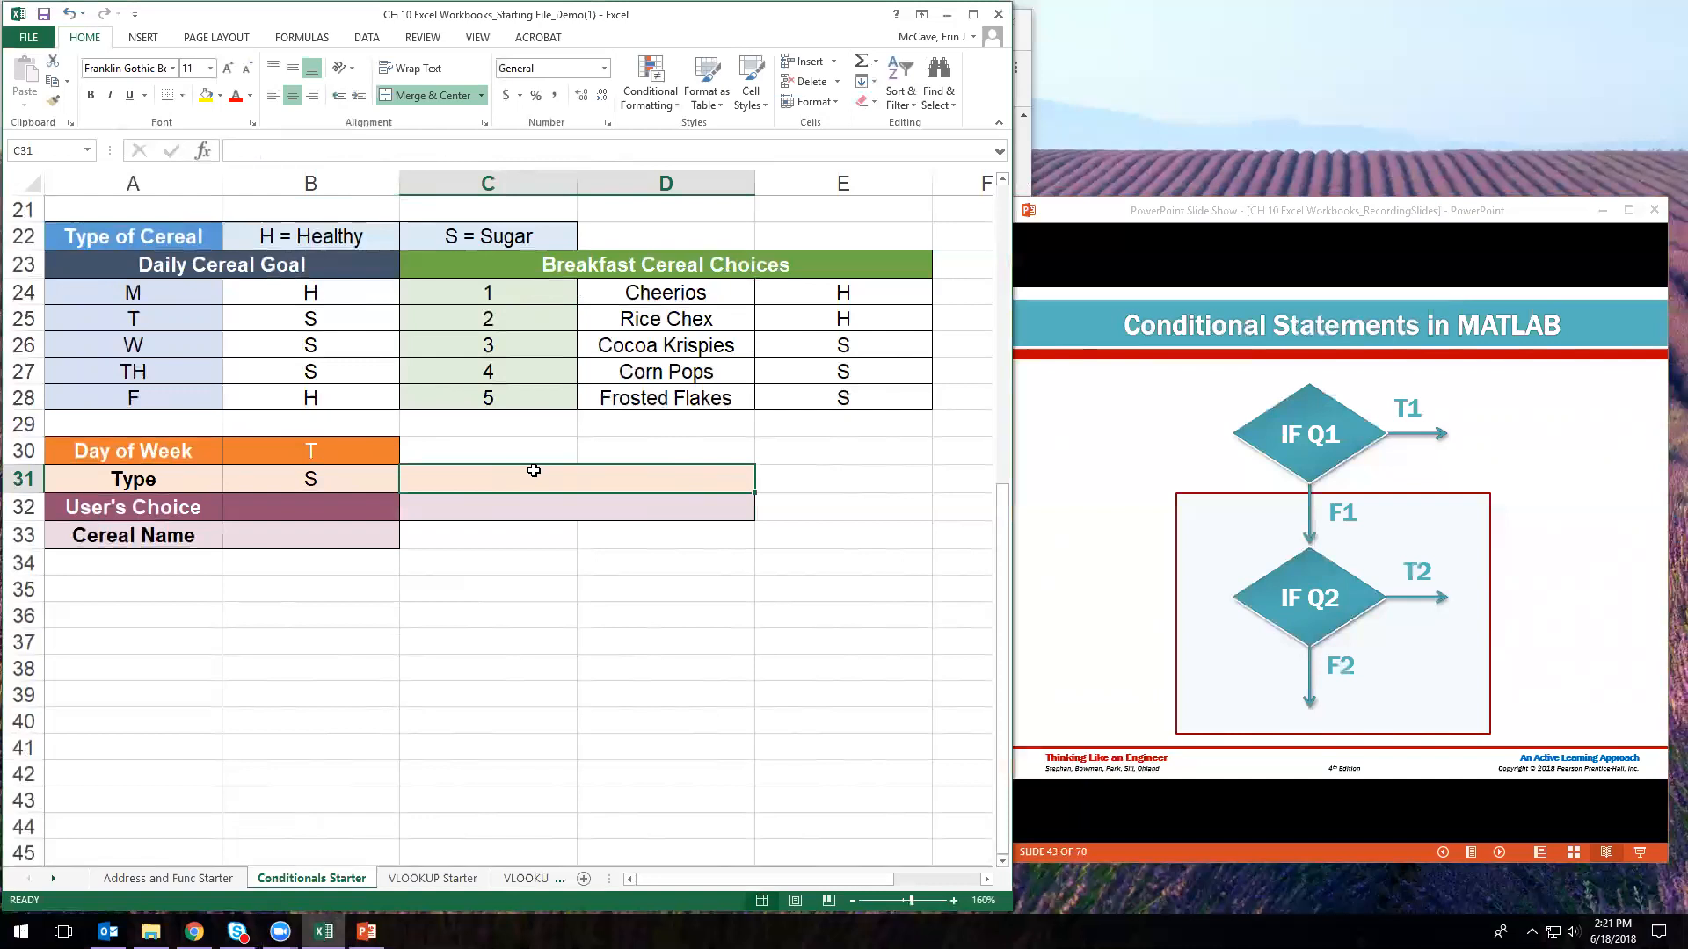
text(=IF()
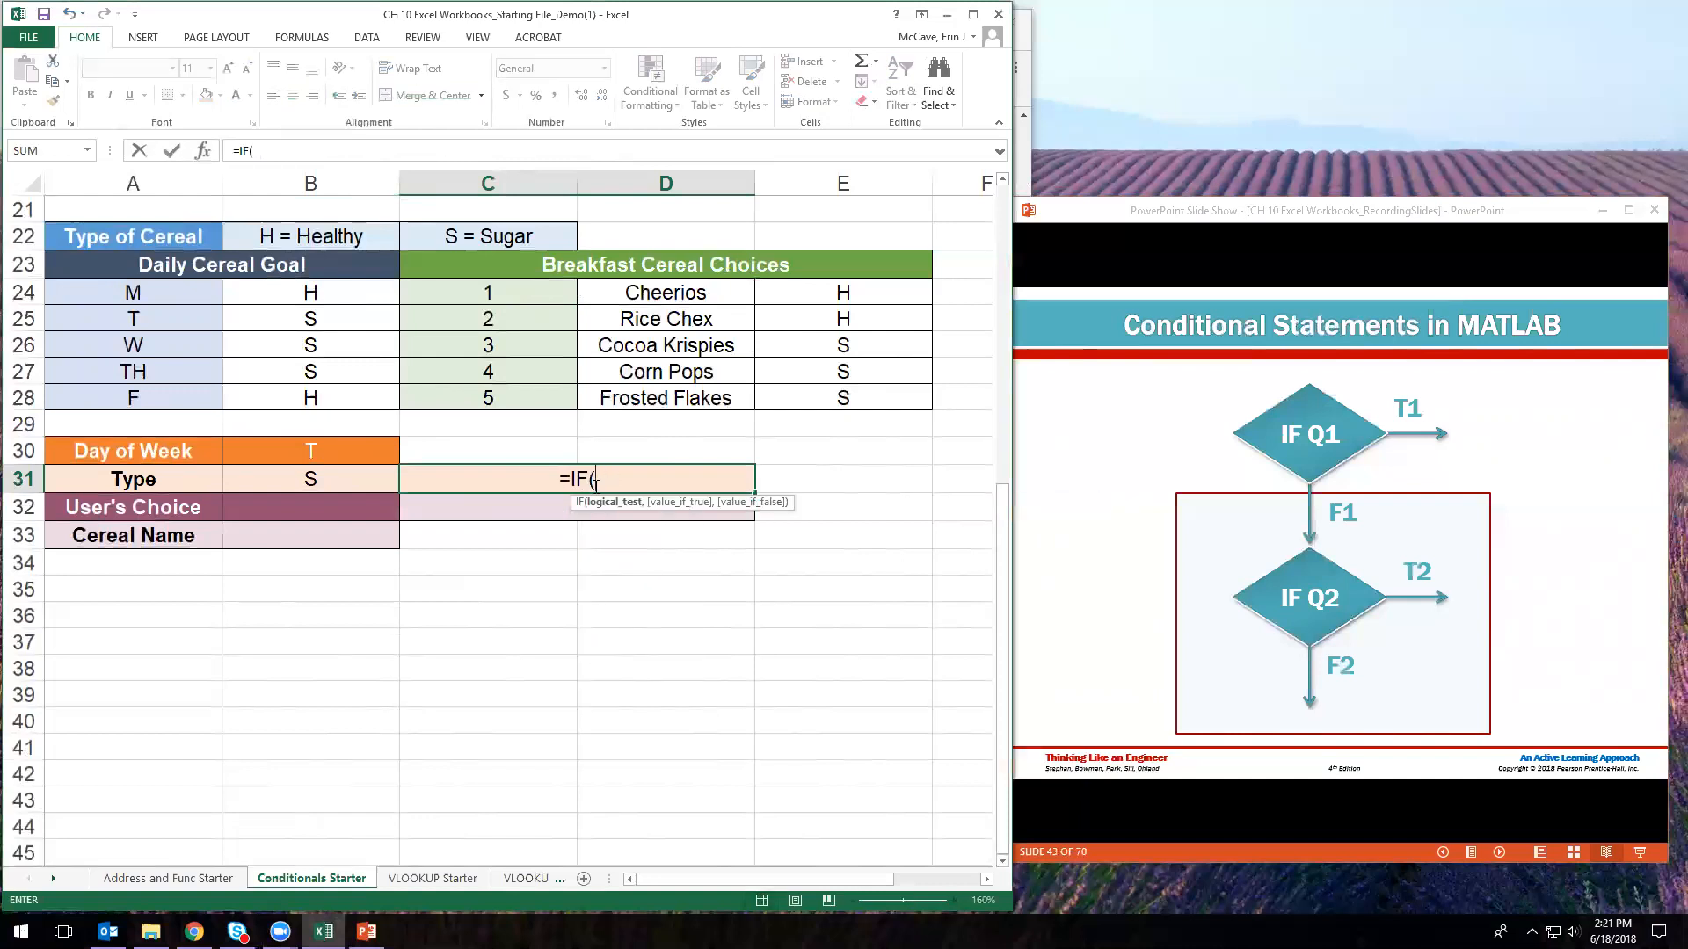
- Test B31="S" and return the message "Choose 3, 4,or 5", fixing its spacing
click(351, 477)
text(=)
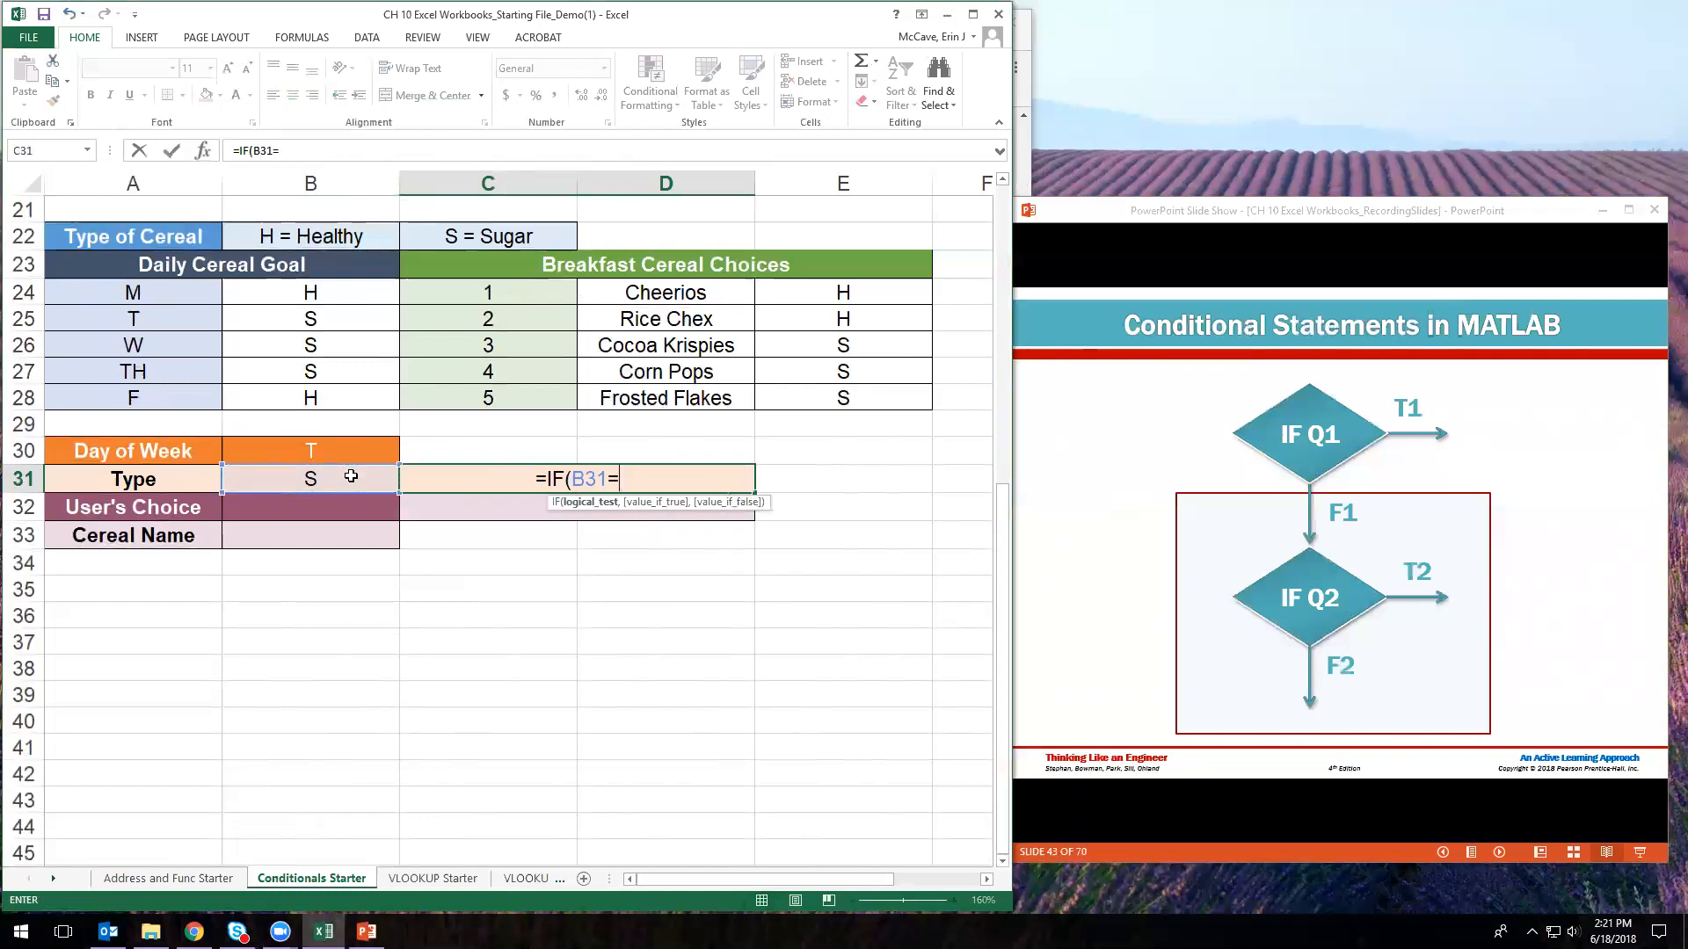
text("S")
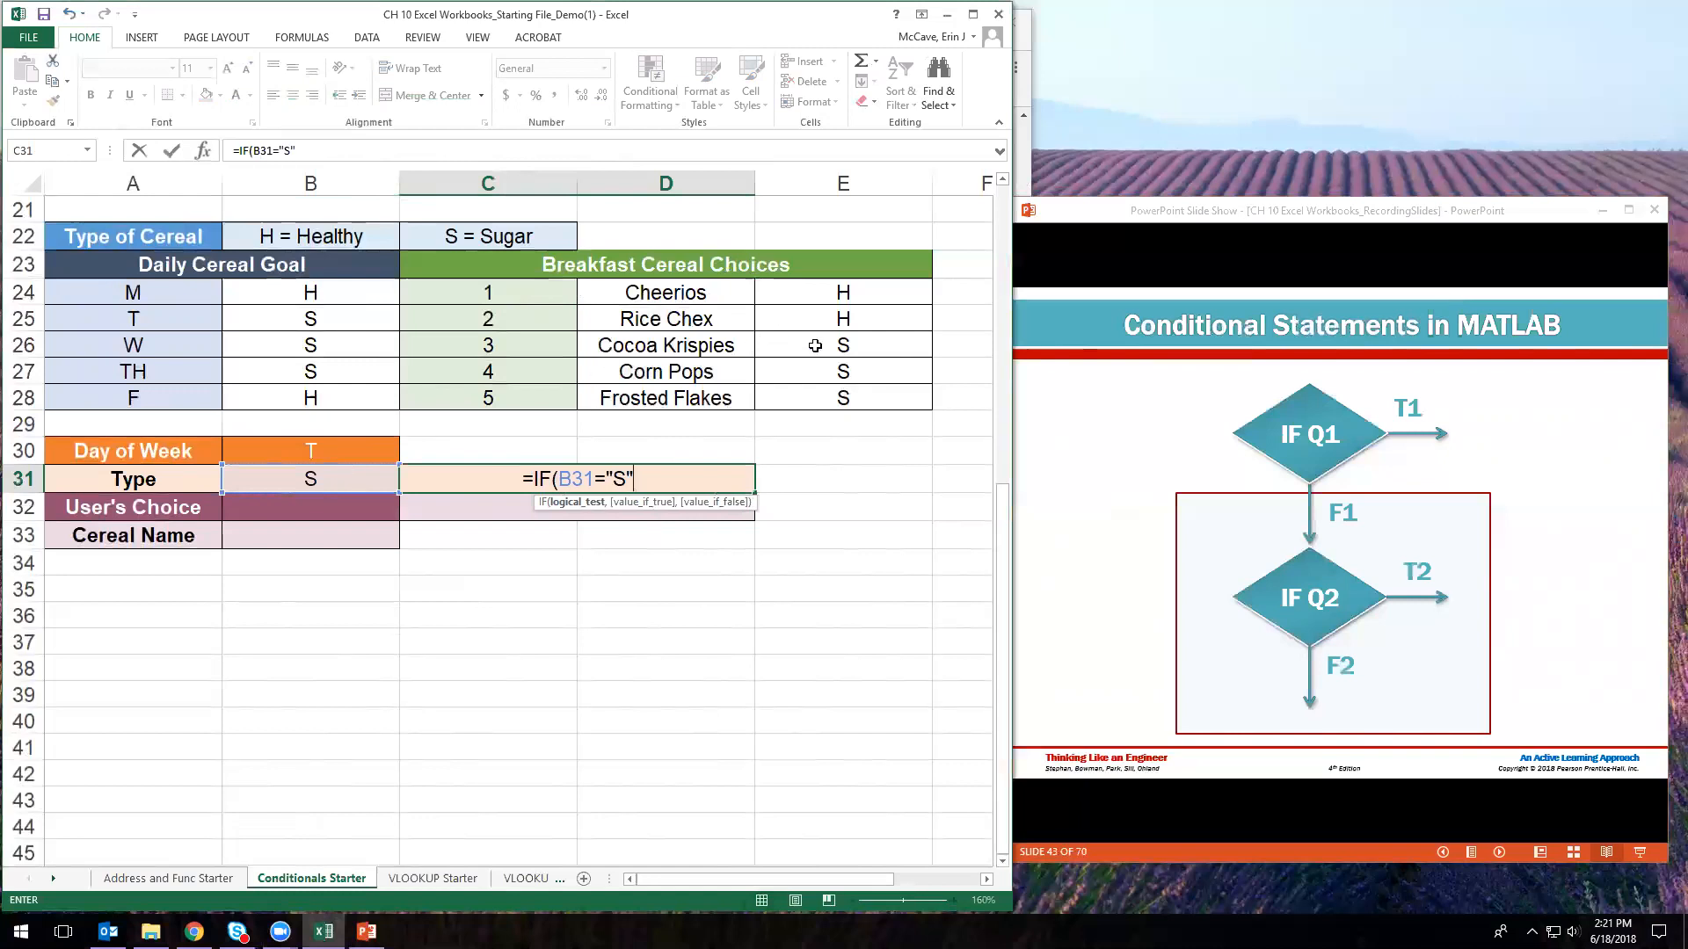
text(,"Choo)
text(se)
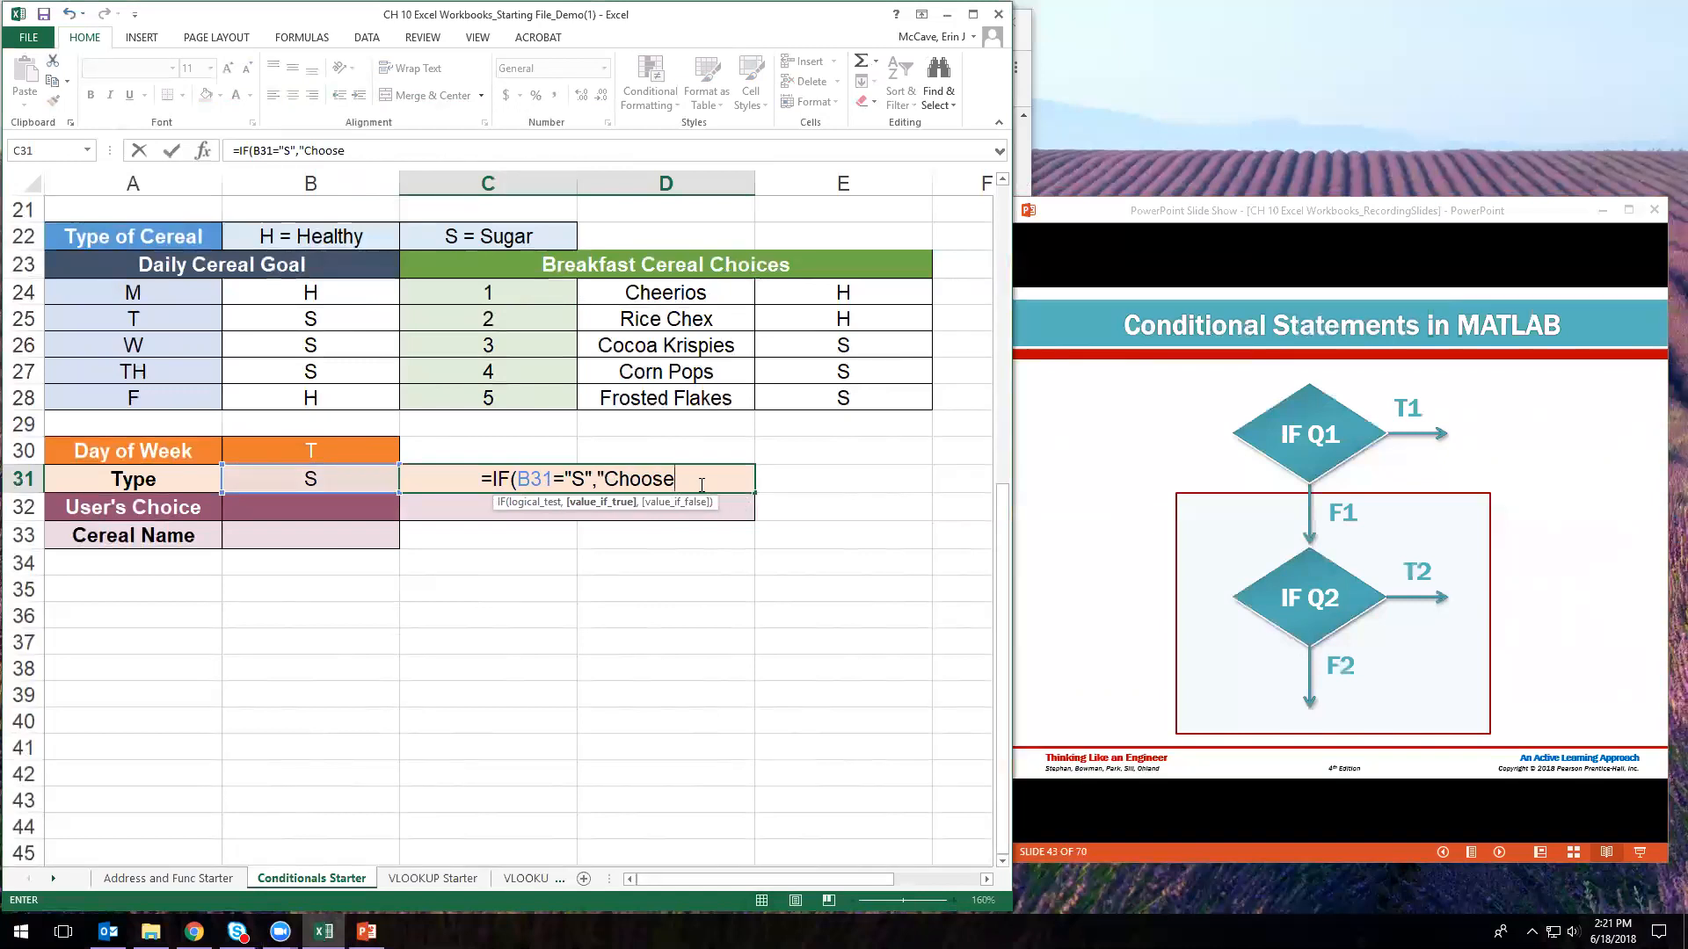
text( 3,4)
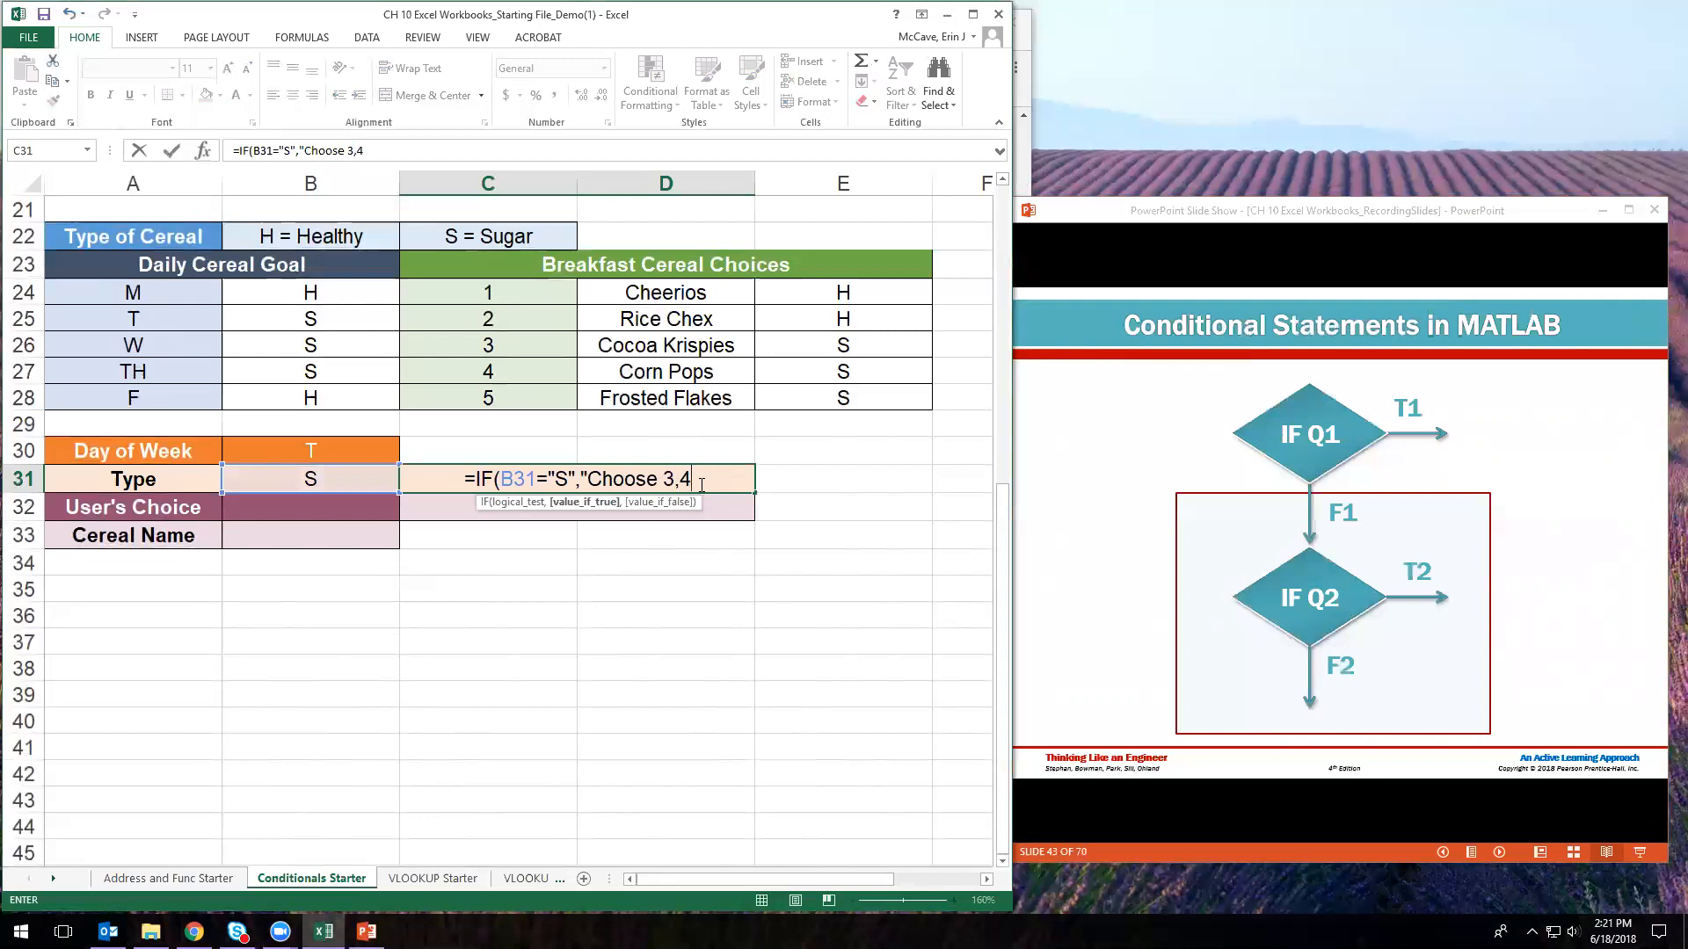
text(,)
text(or5)
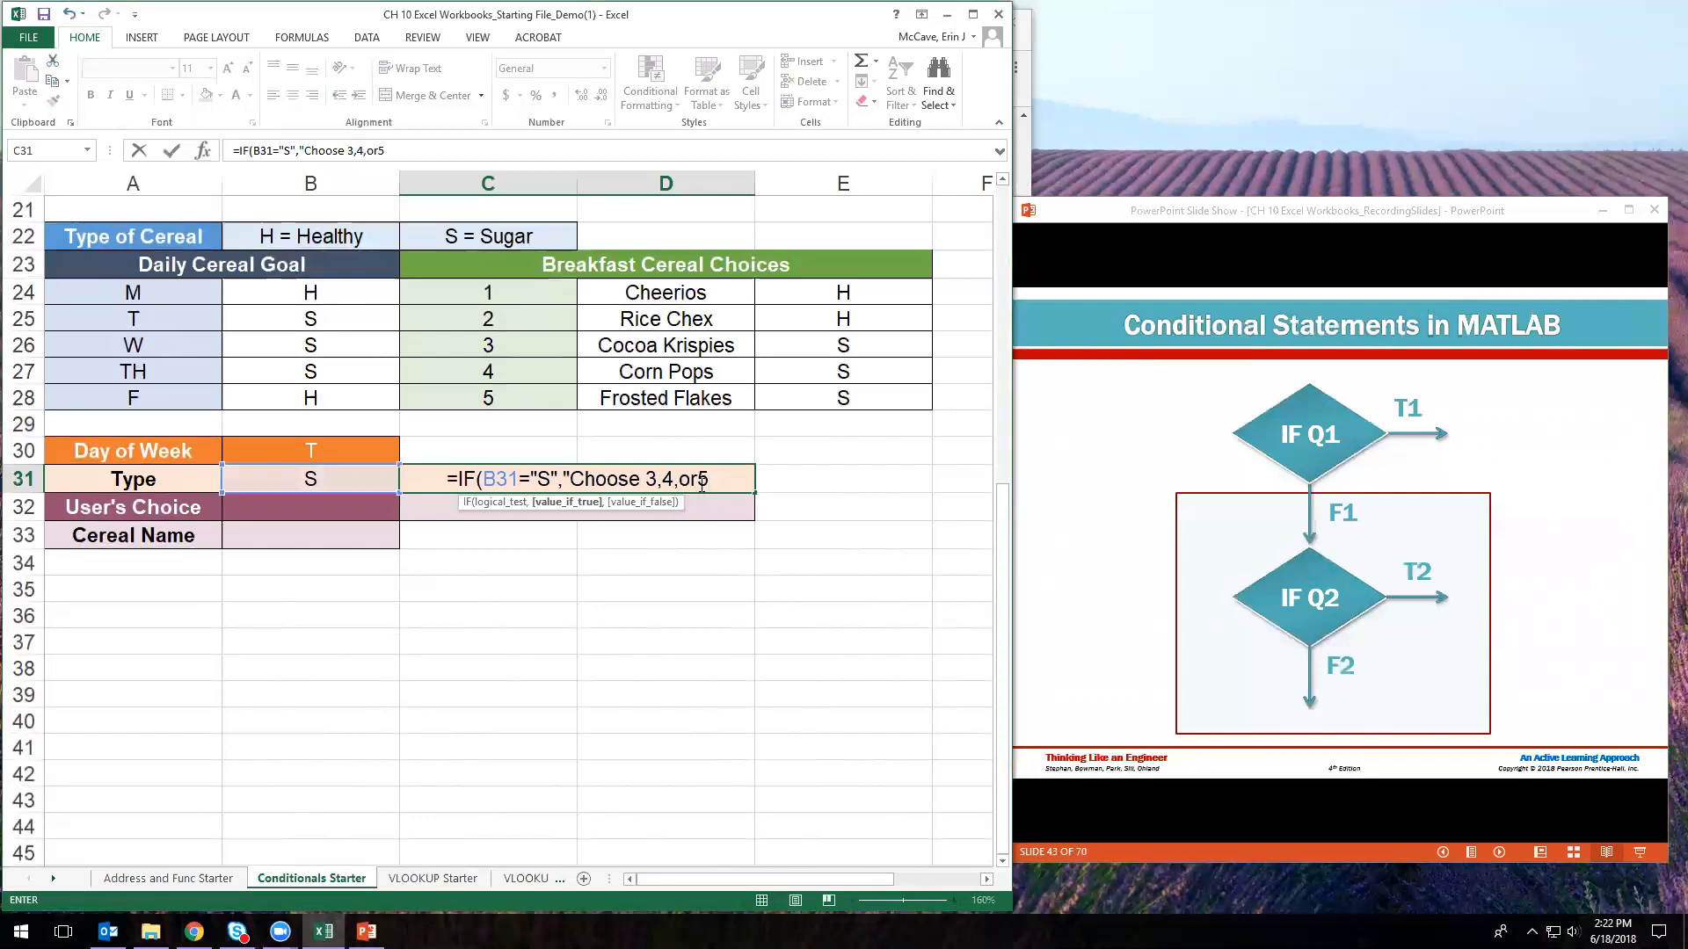
scroll(702, 483, up, 1)
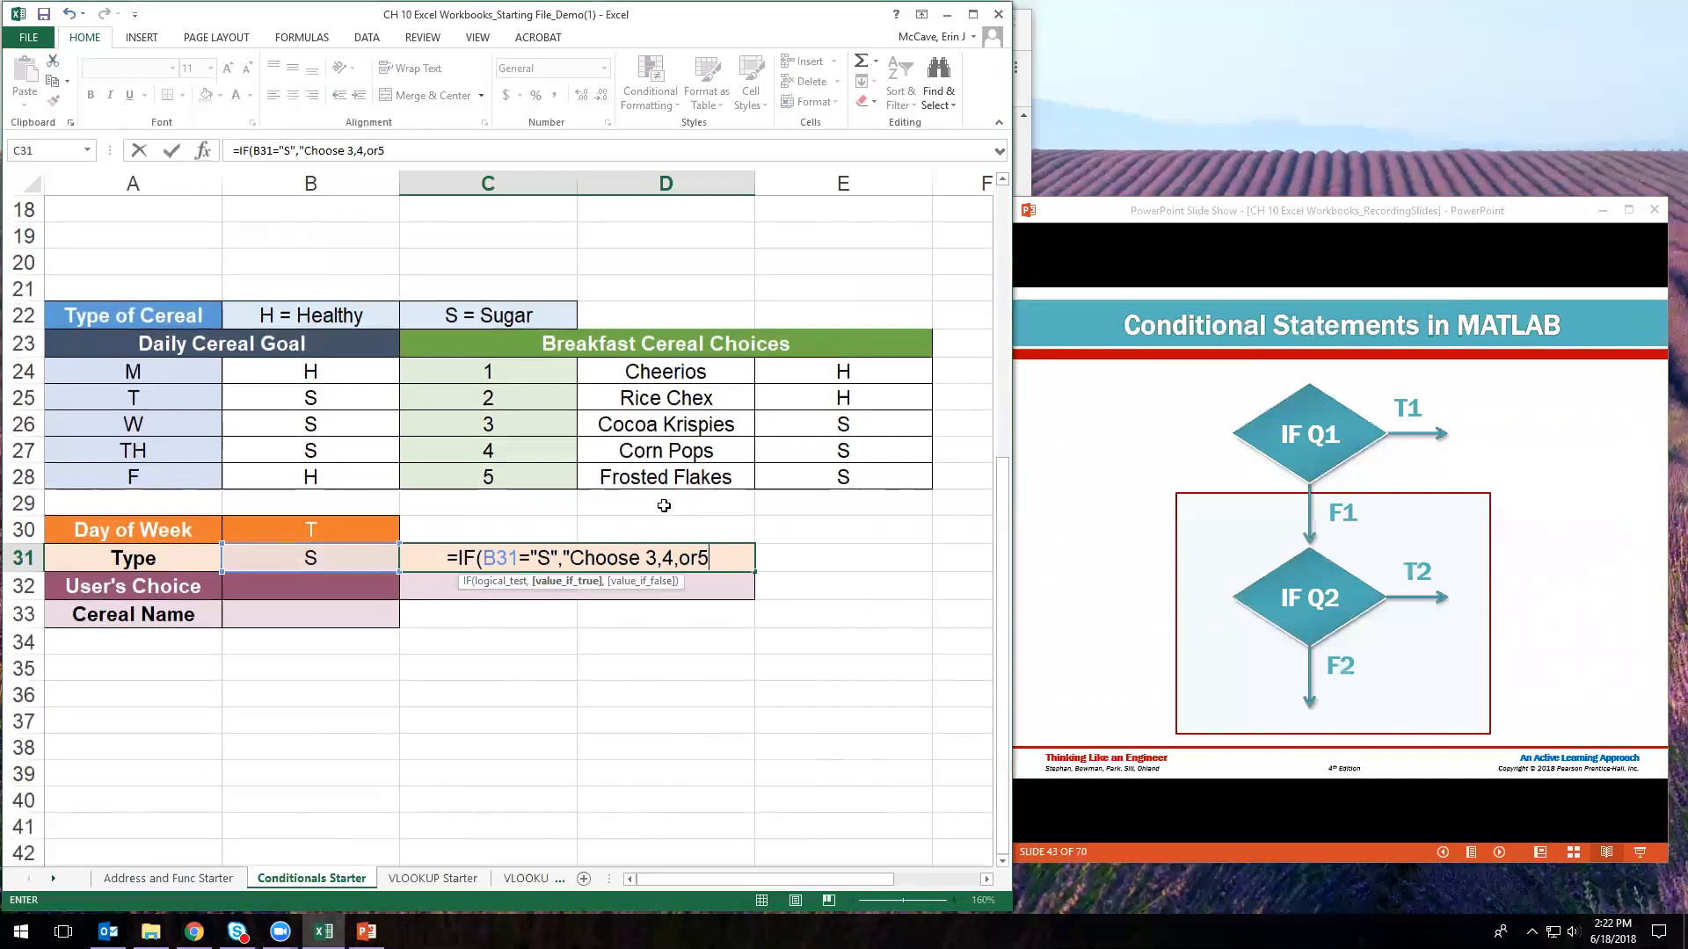
click(665, 560)
click(702, 560)
click(713, 559)
- Close the message text, drop an accidental C26 reference, and start a nested IF for the false branch
text(")
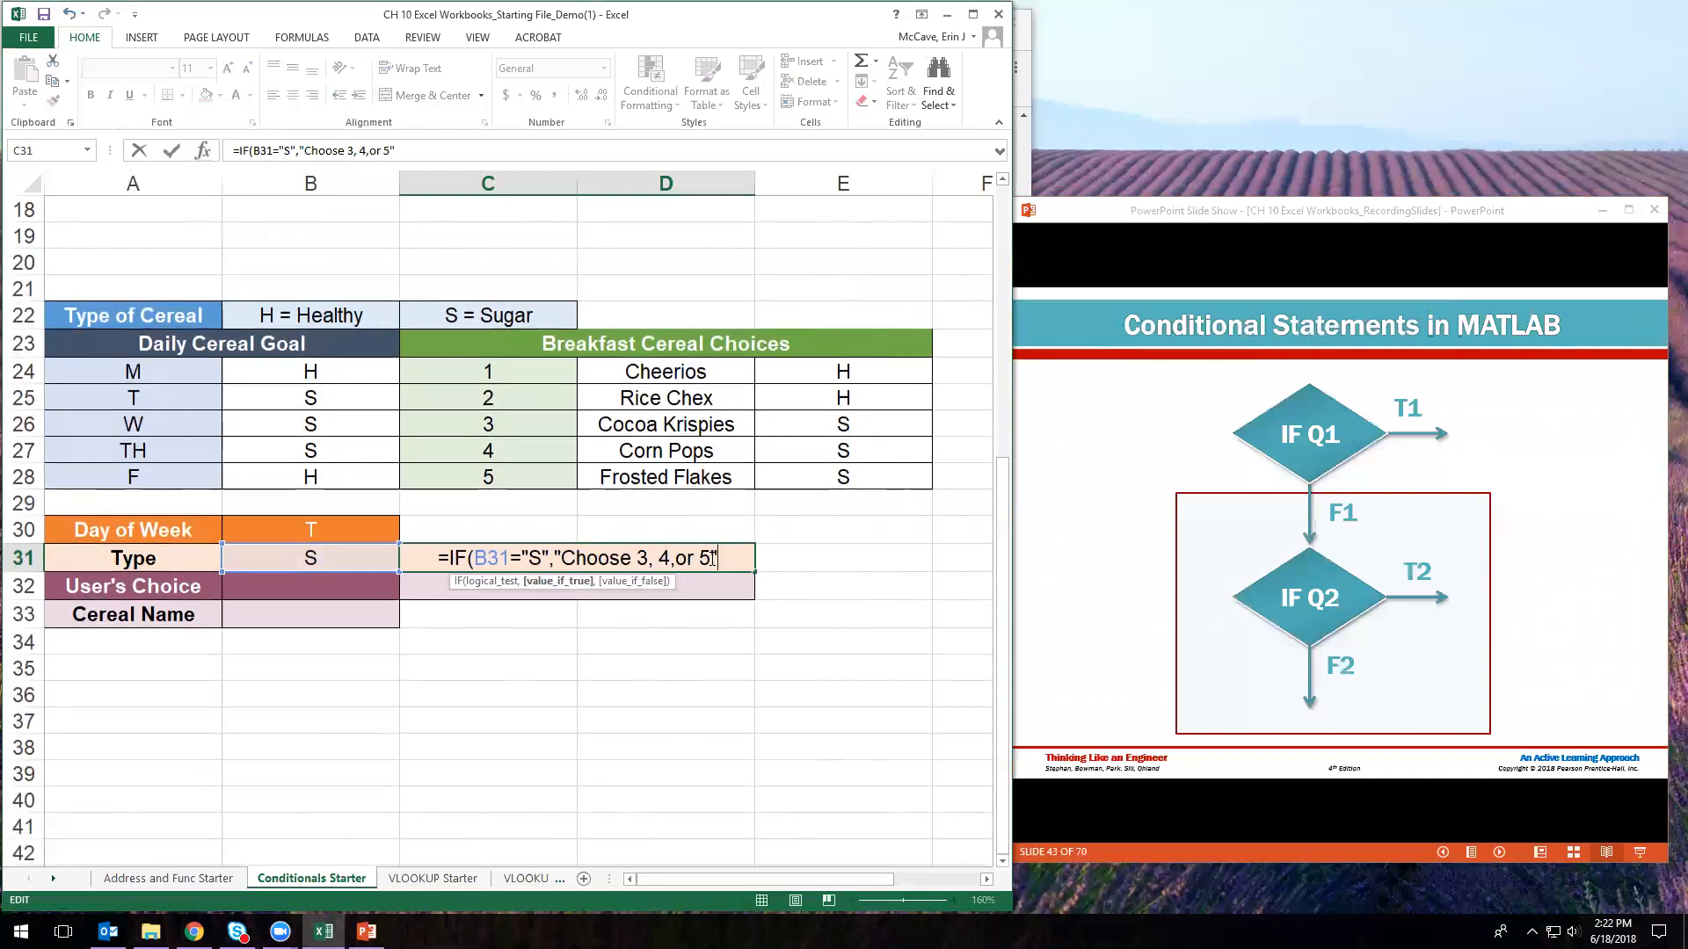
text(,)
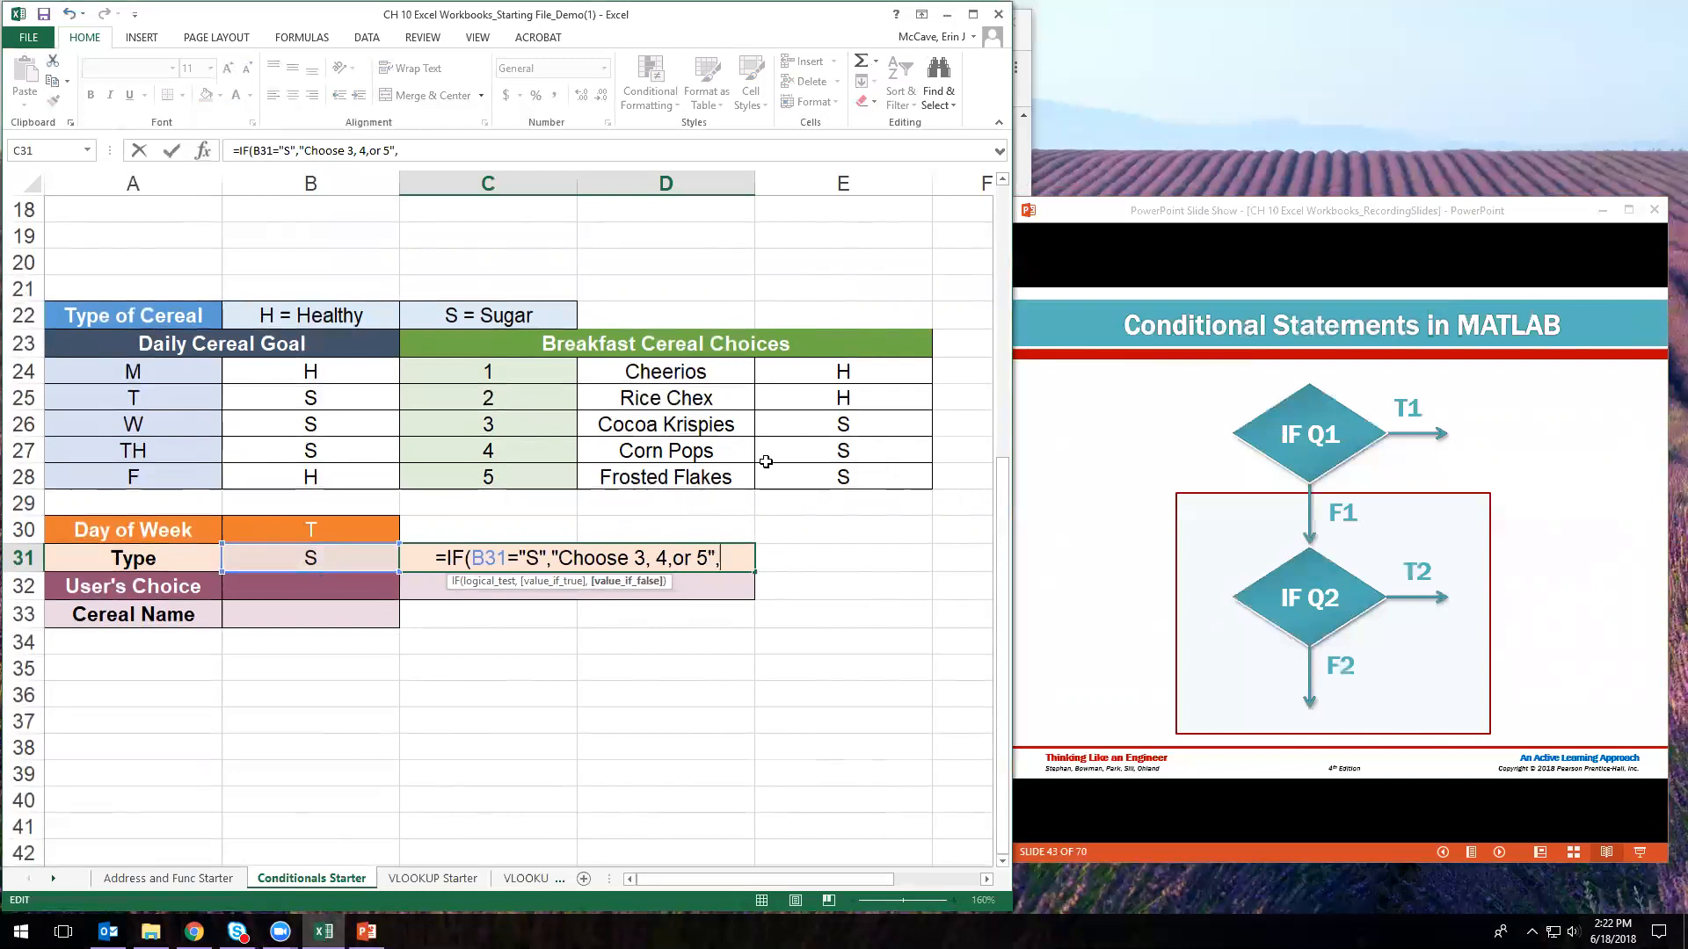
click(516, 423)
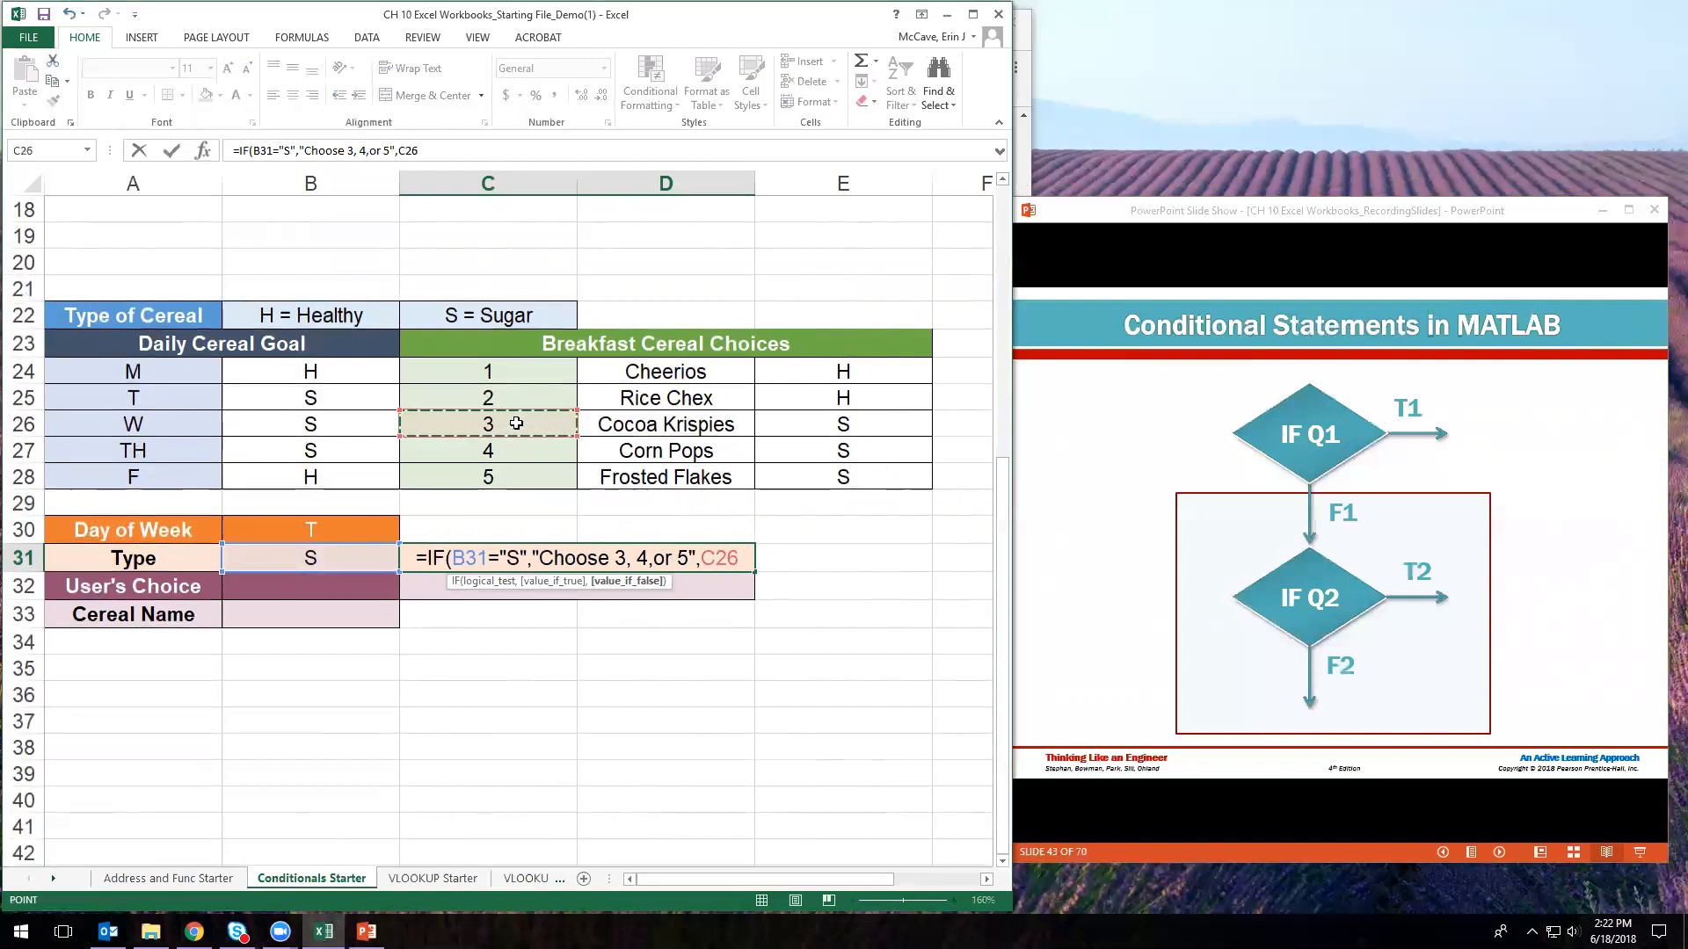
key(BackSpace)
key(BackSpace)
key(BackSpace)
key(BackSpace)
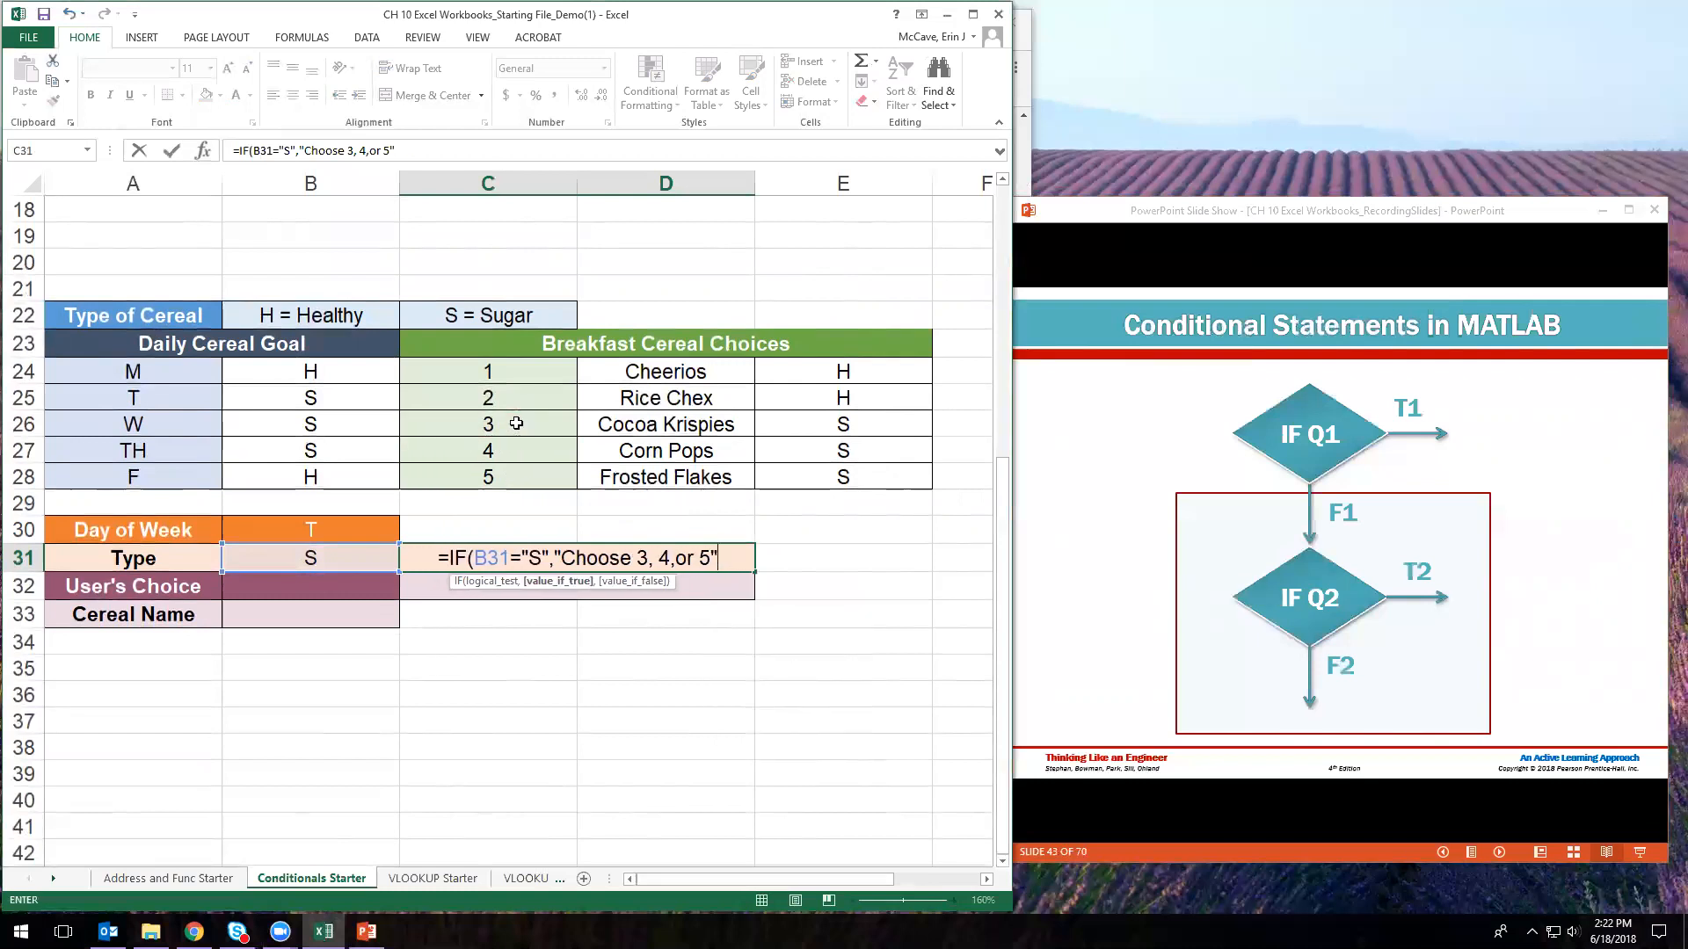
text(,)
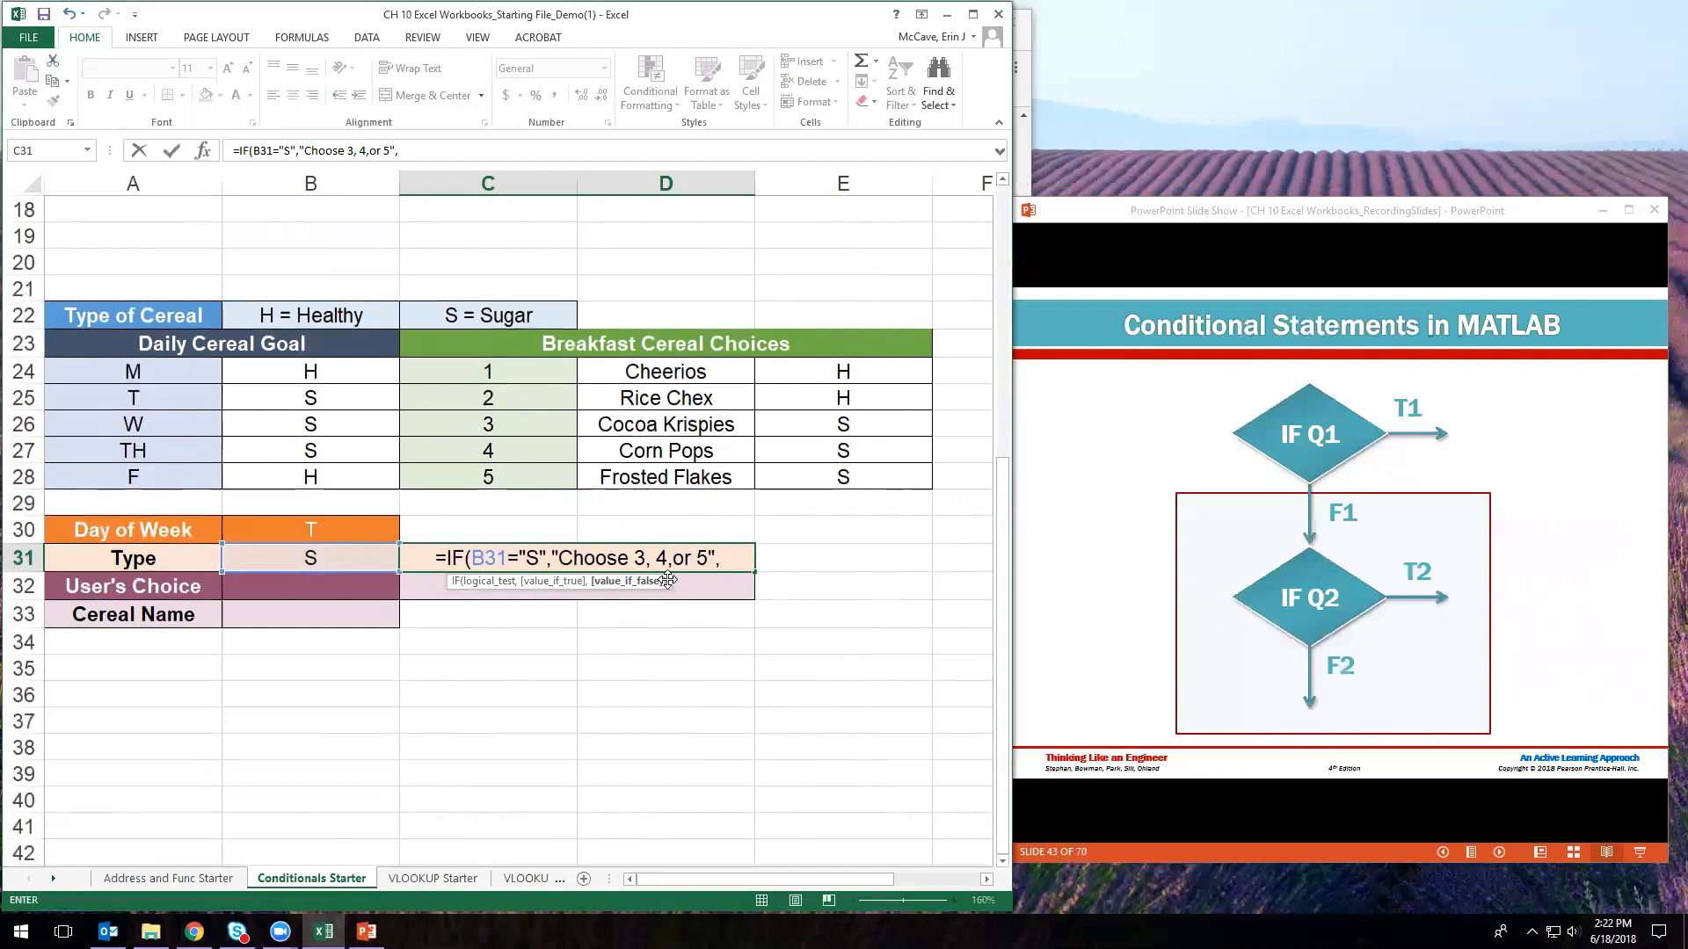
text(IF()
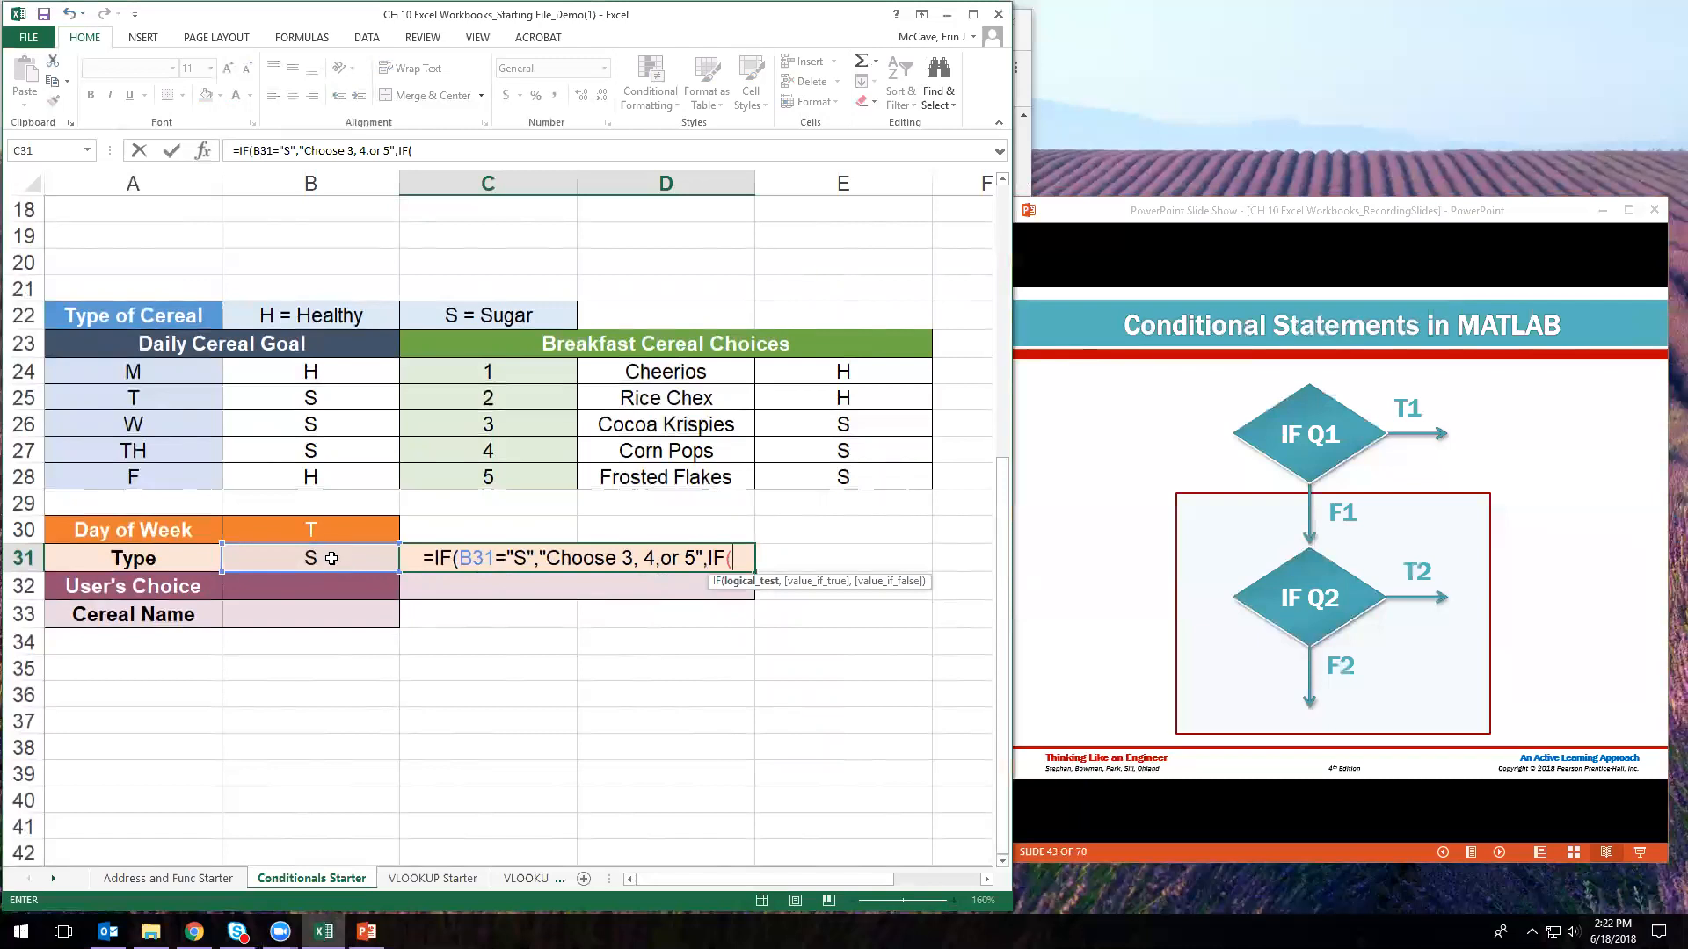
- Add the false branch IF(B31="H","Choose 1 or 2",""), correcting typos, and enter C31's formula
click(331, 559)
text(="H")
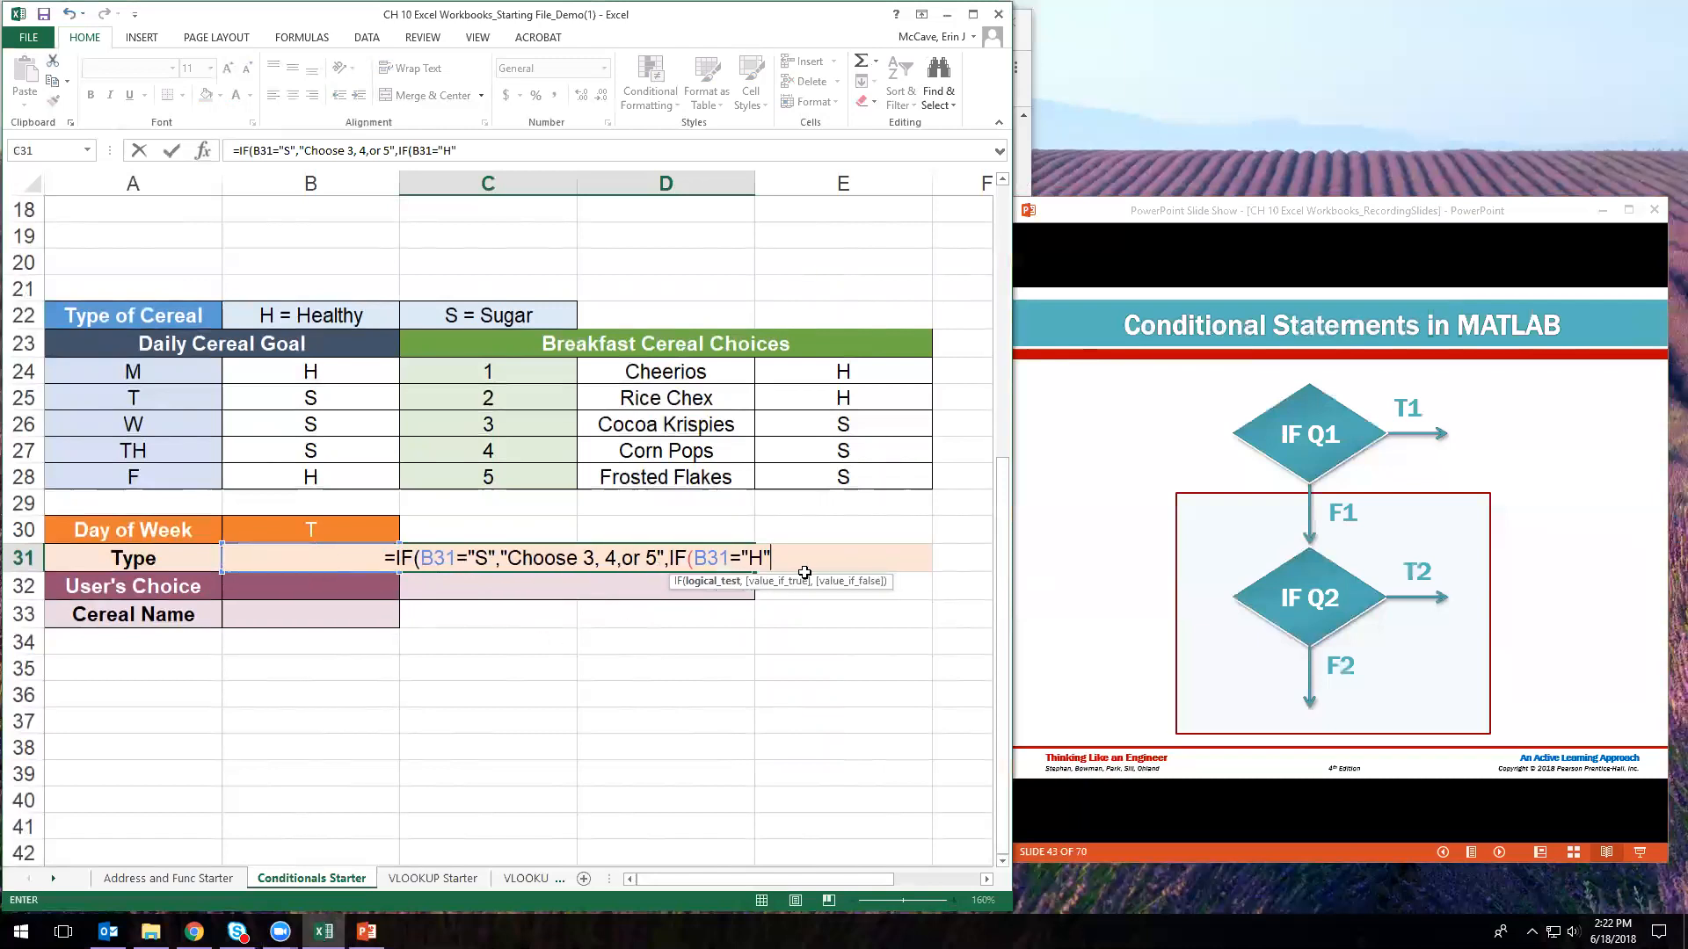
text(,)
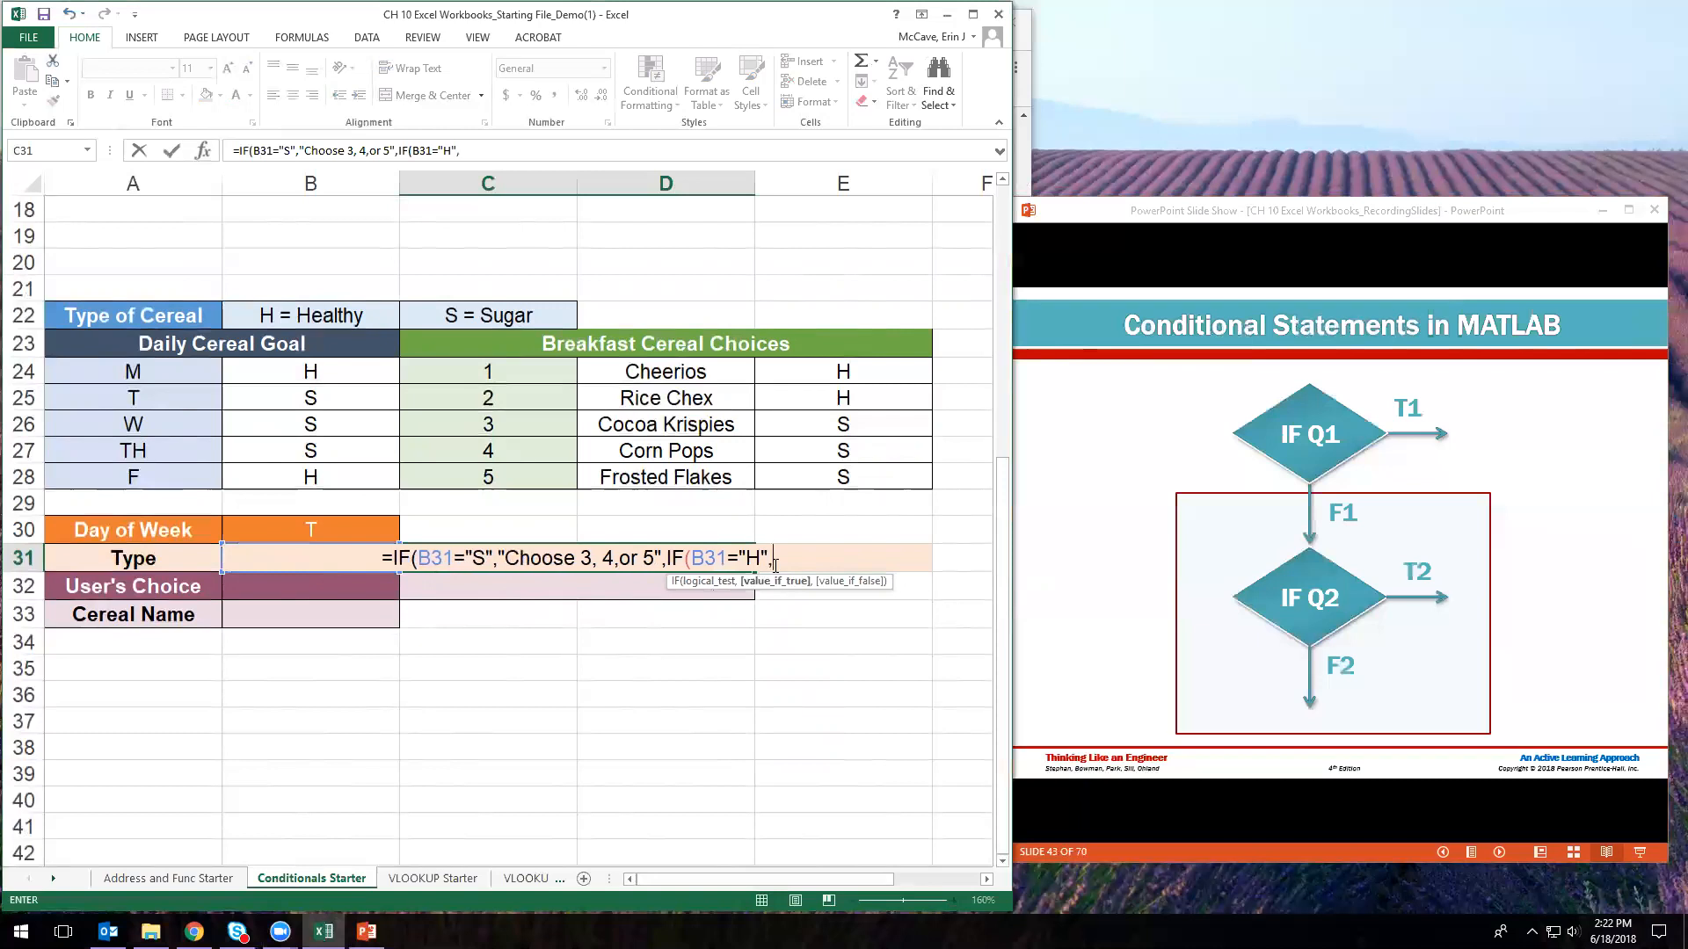
text("Choose )
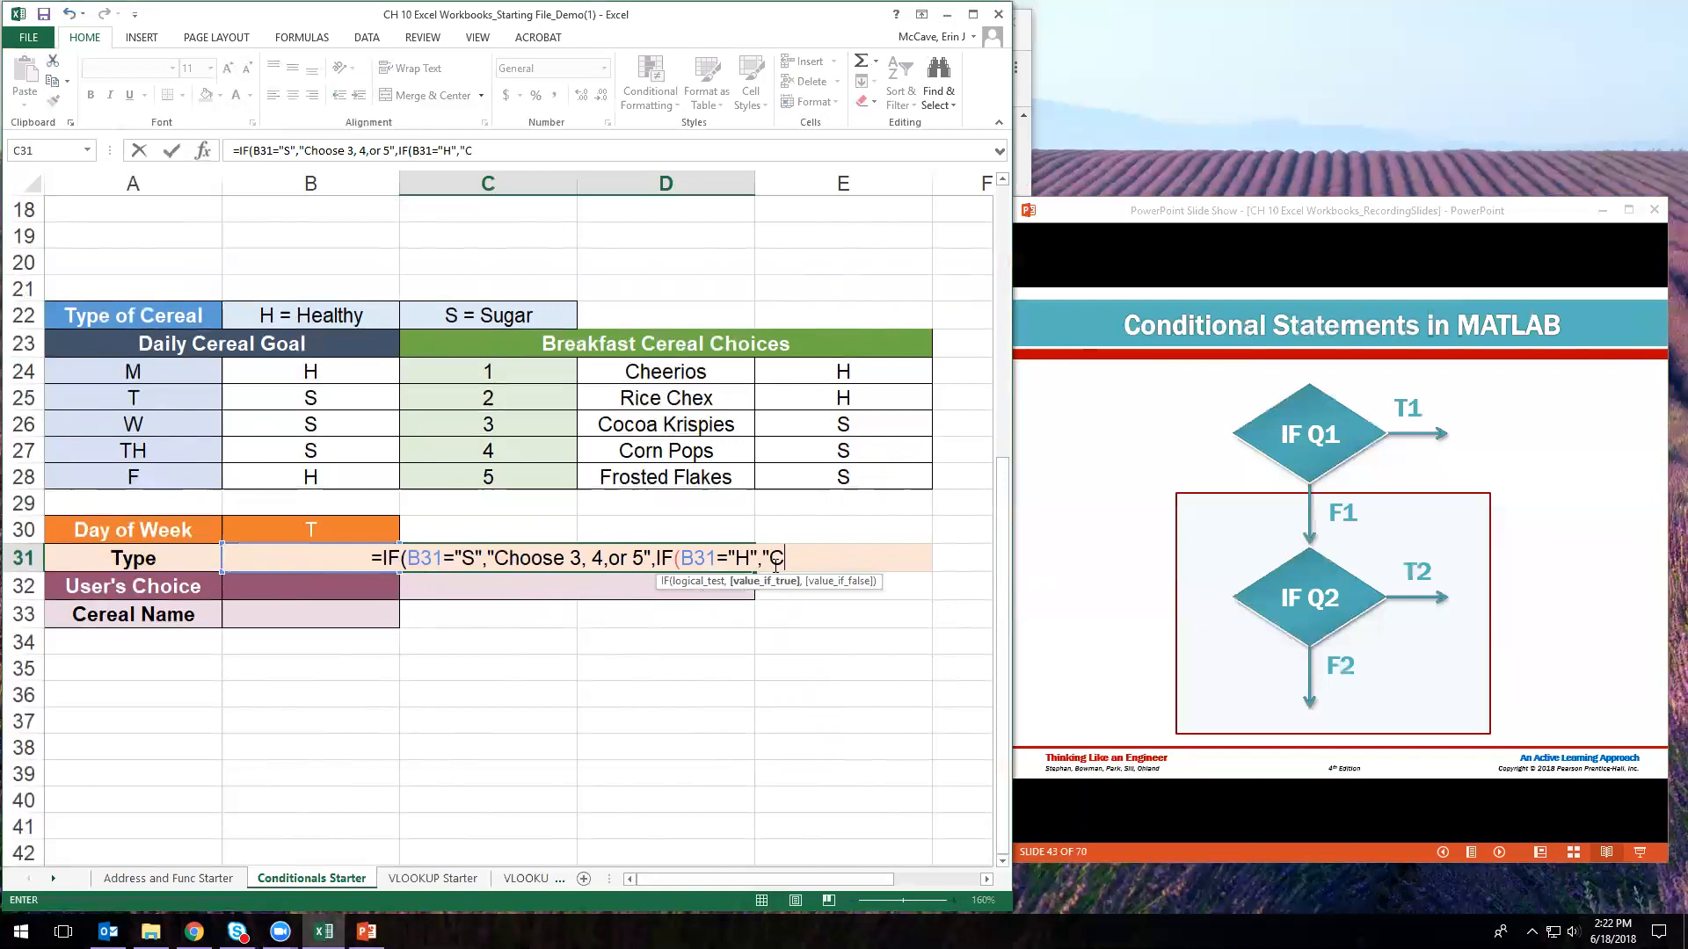
text(21)
key(BackSpace)
key(BackSpace)
text(1 or 3)
key(BackSpace)
text(2")
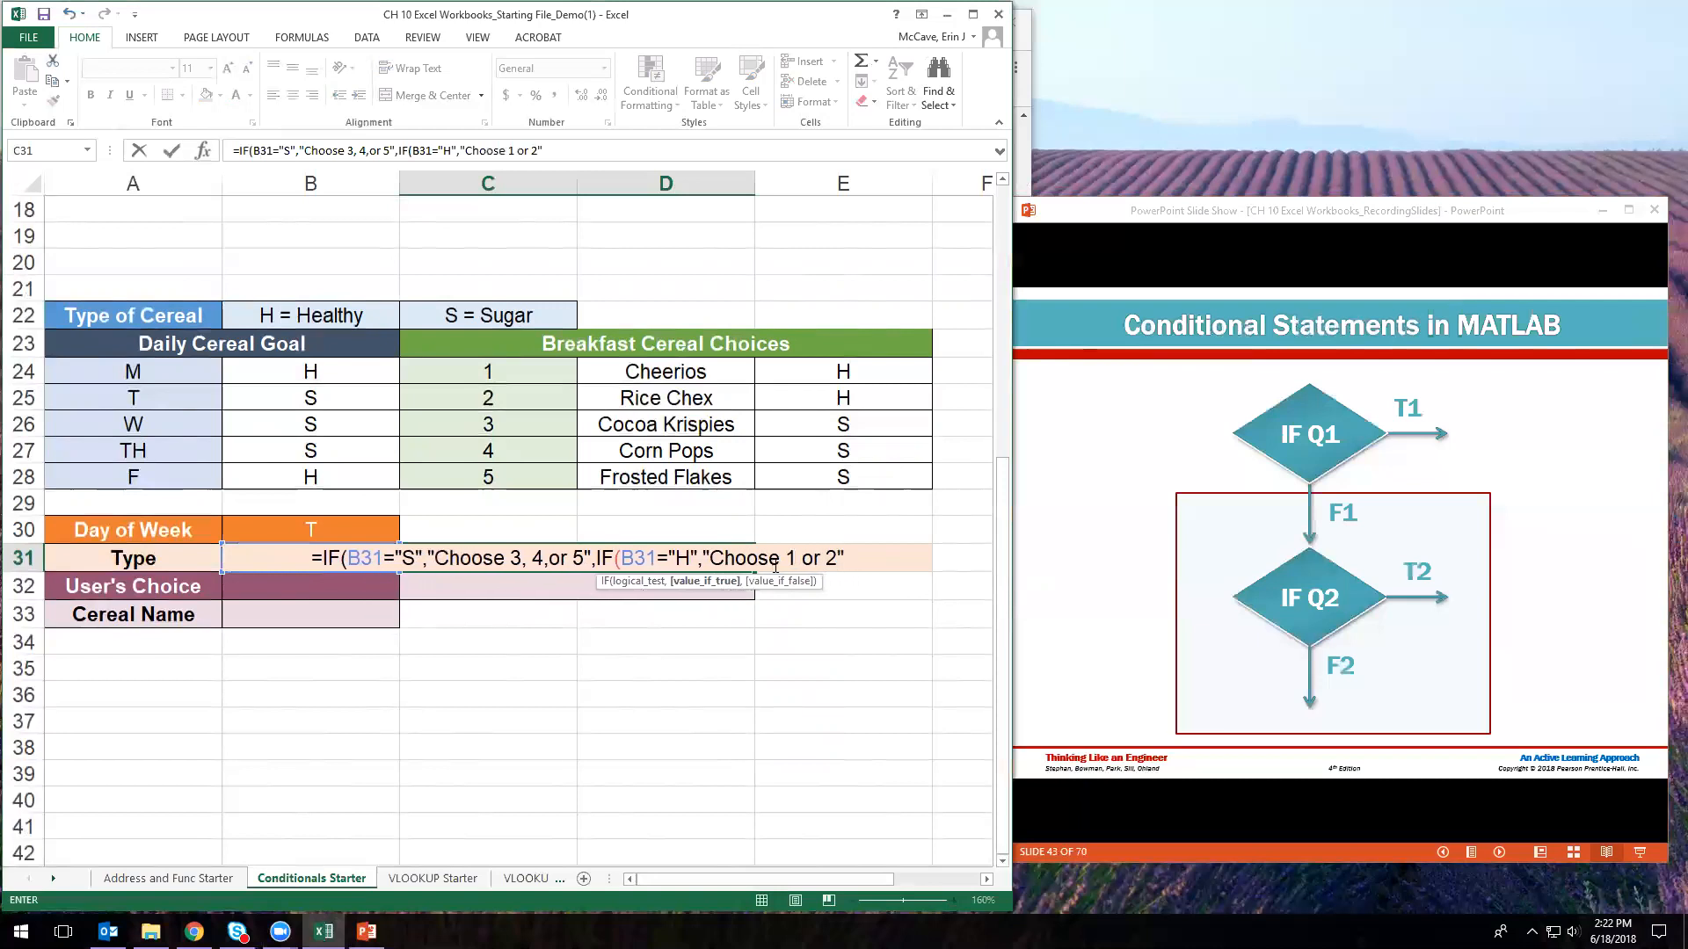
text(,)
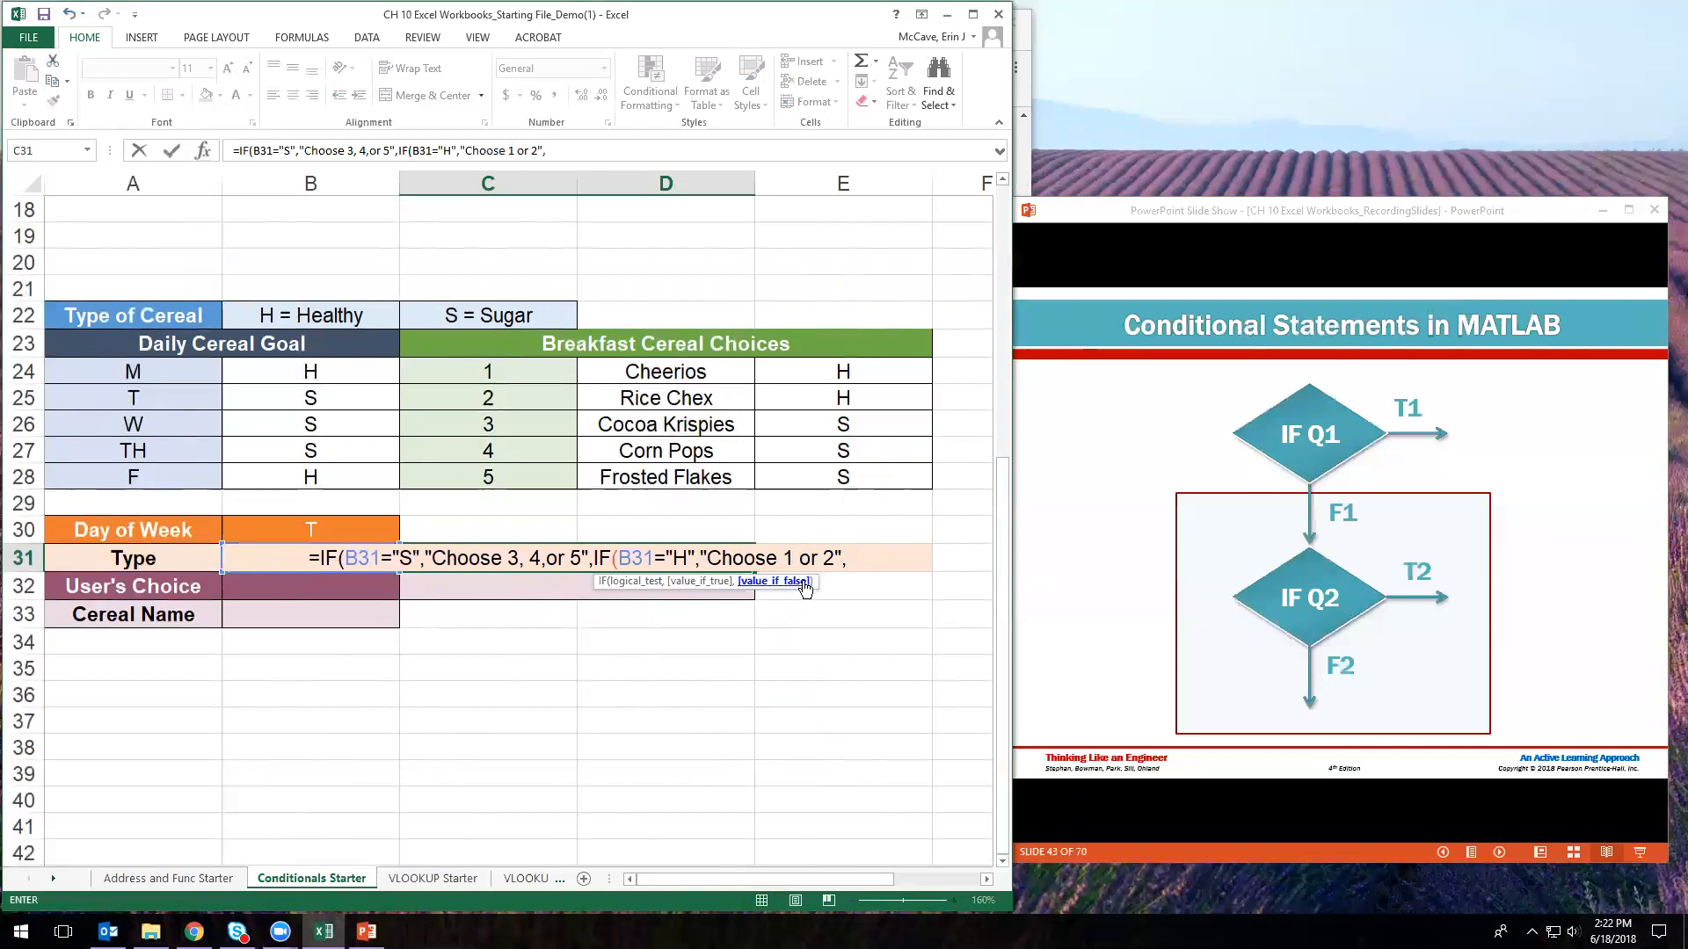
text("")
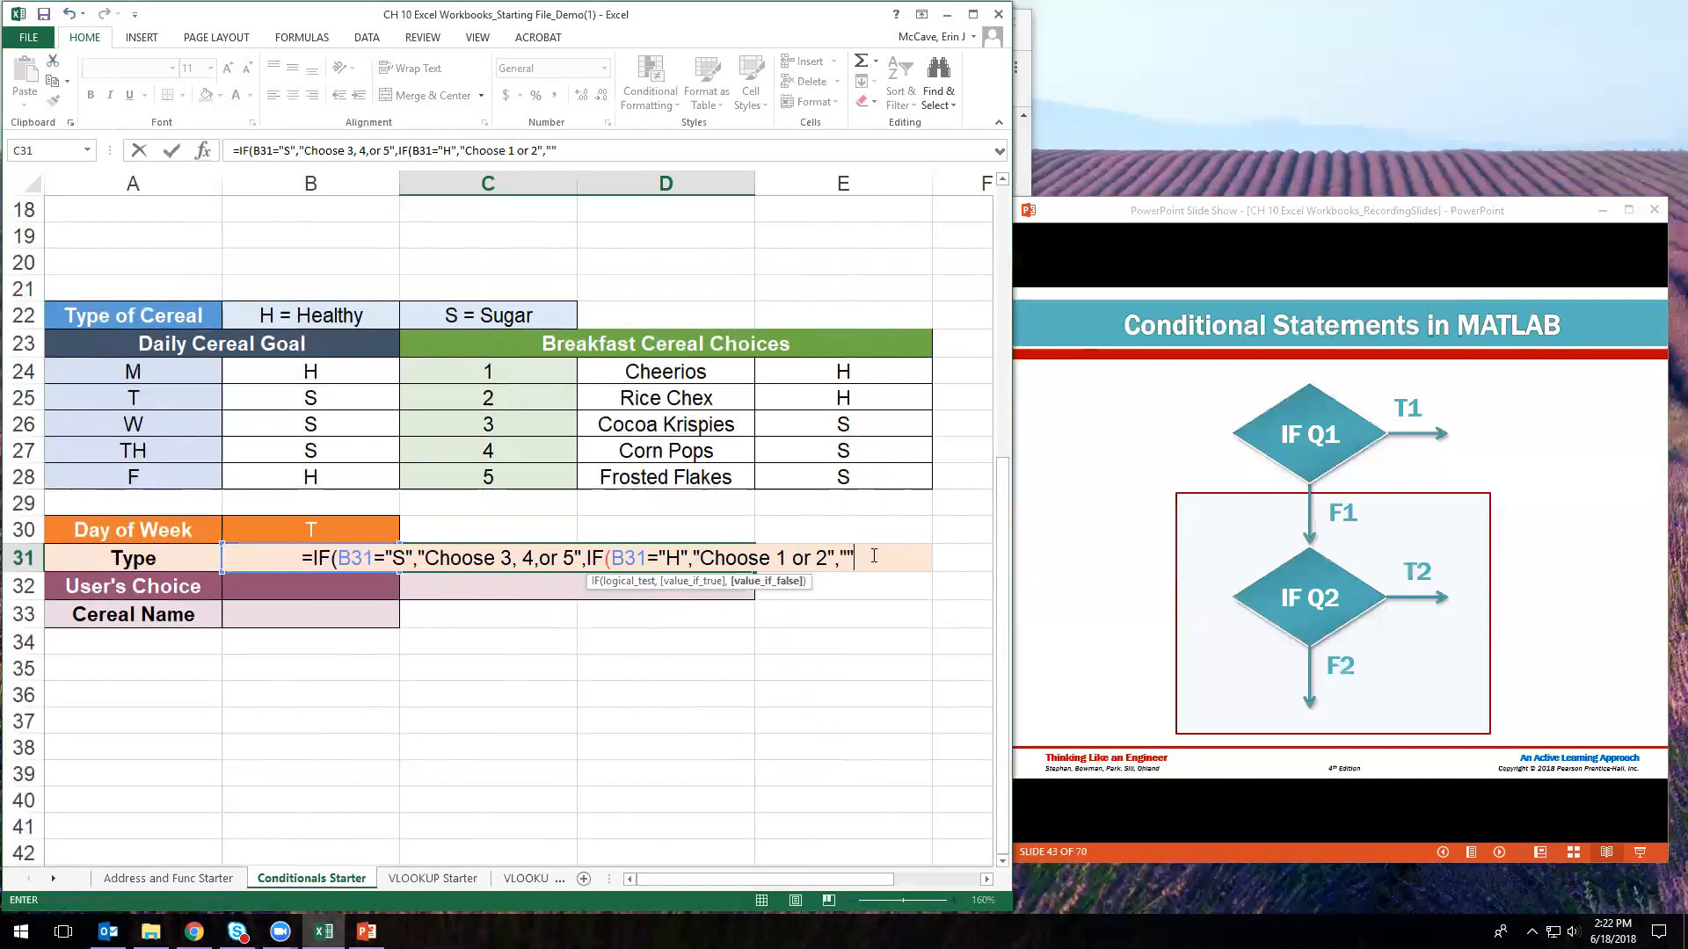
text())
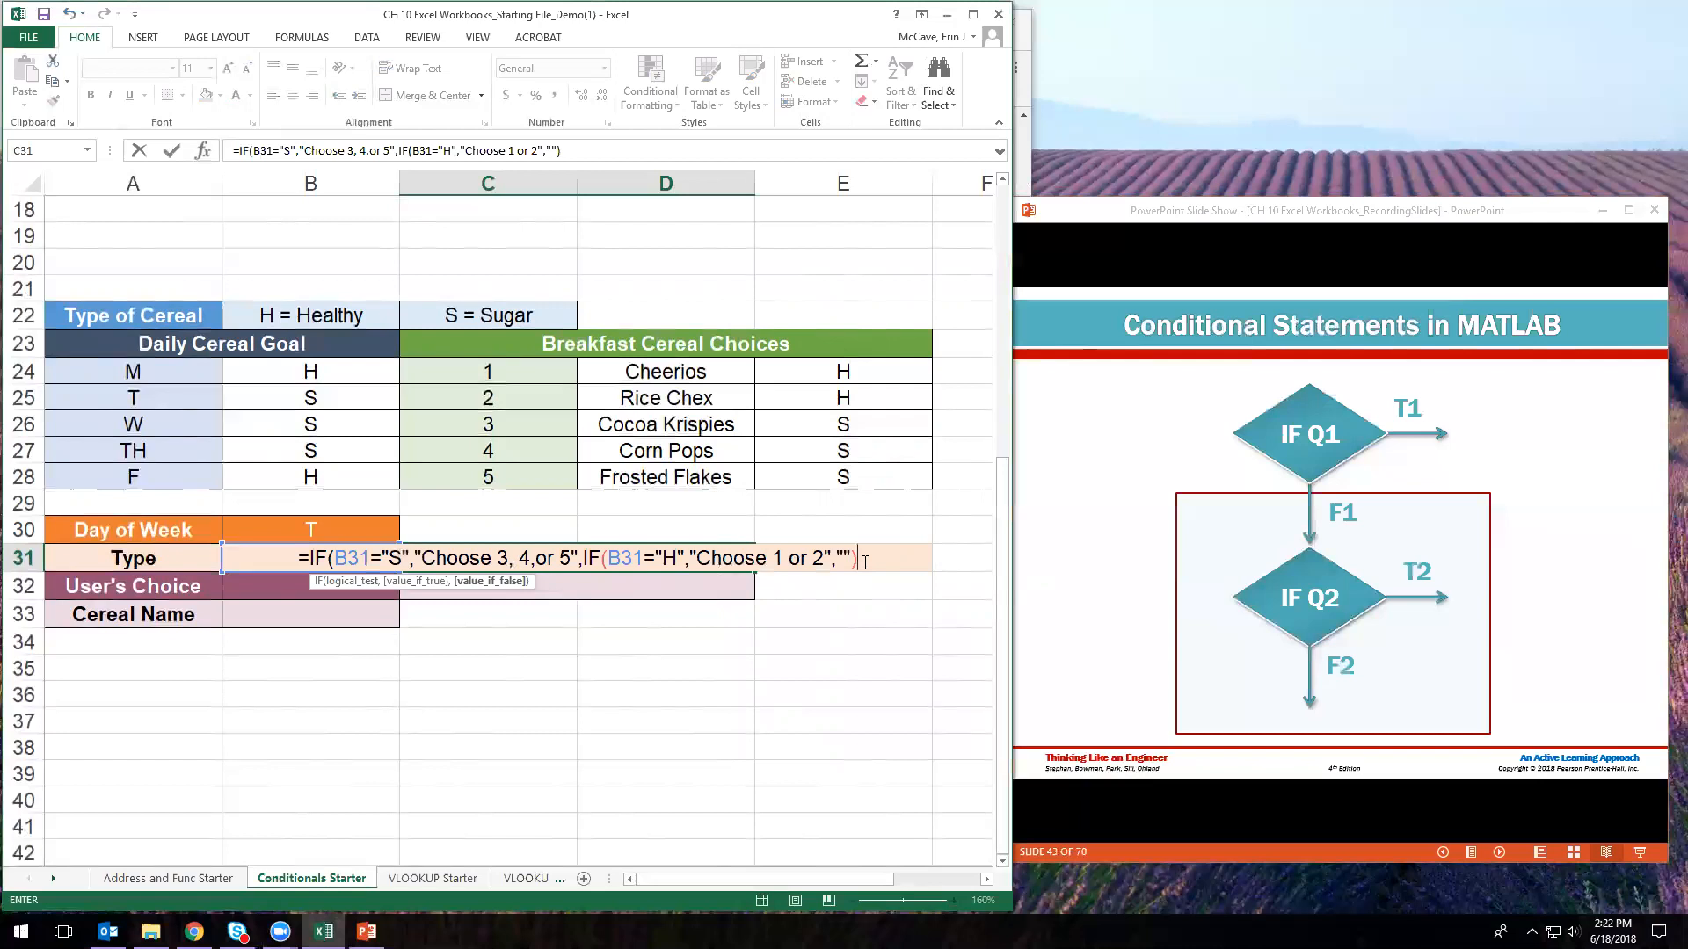
text())
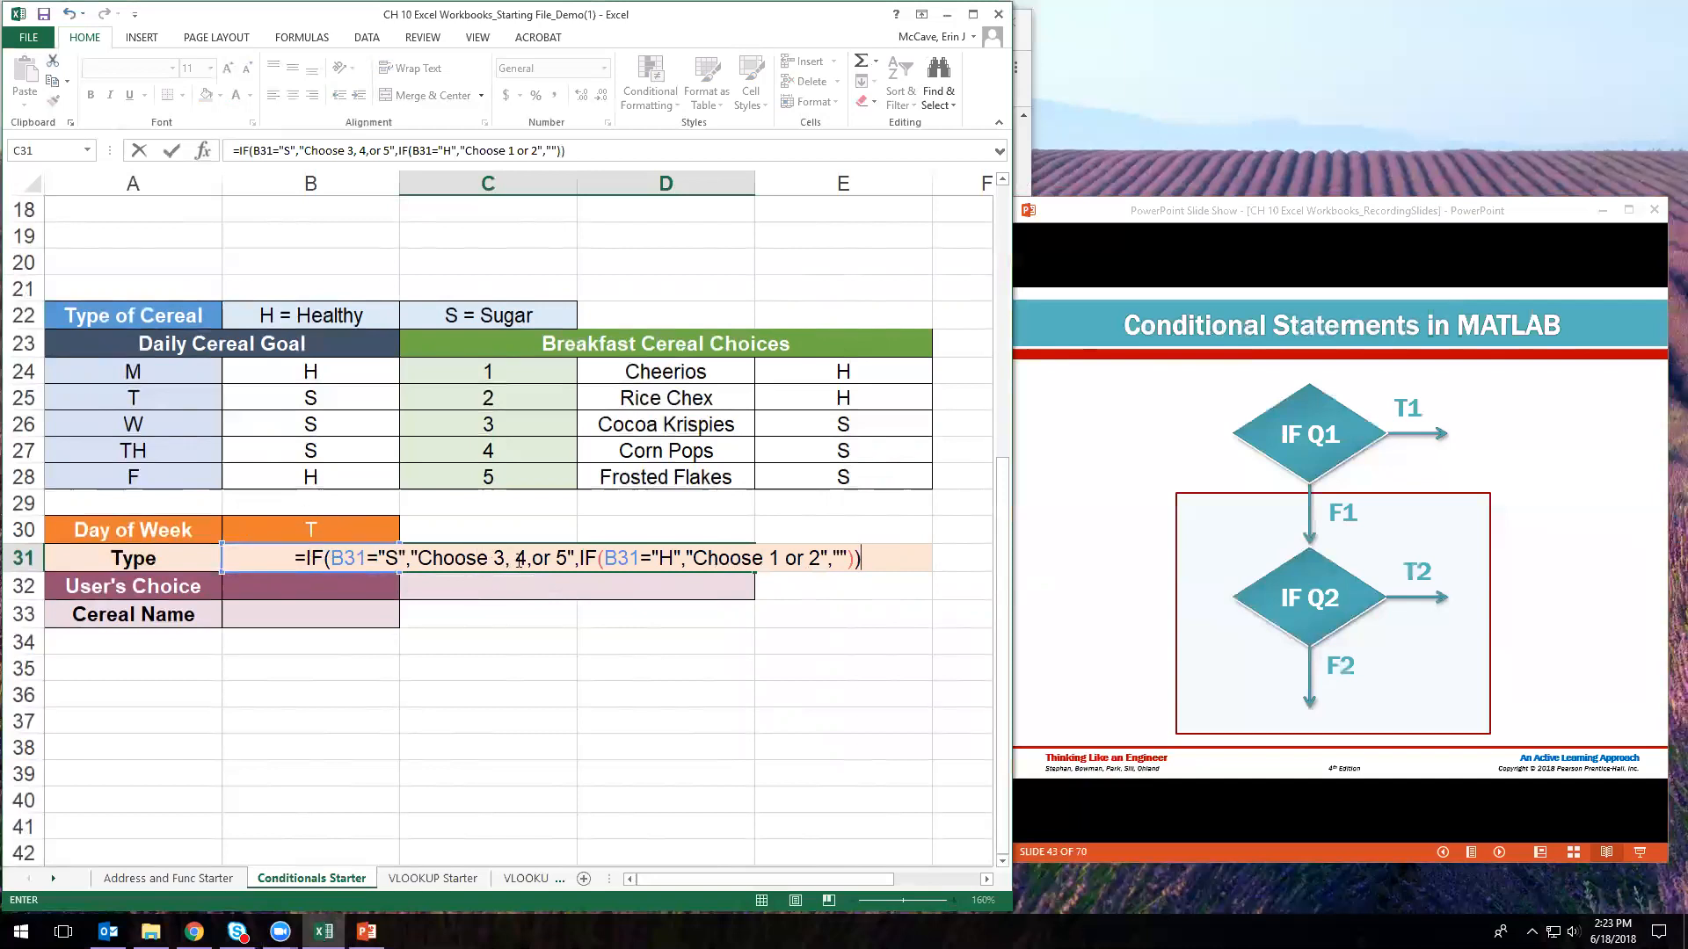
key(Return)
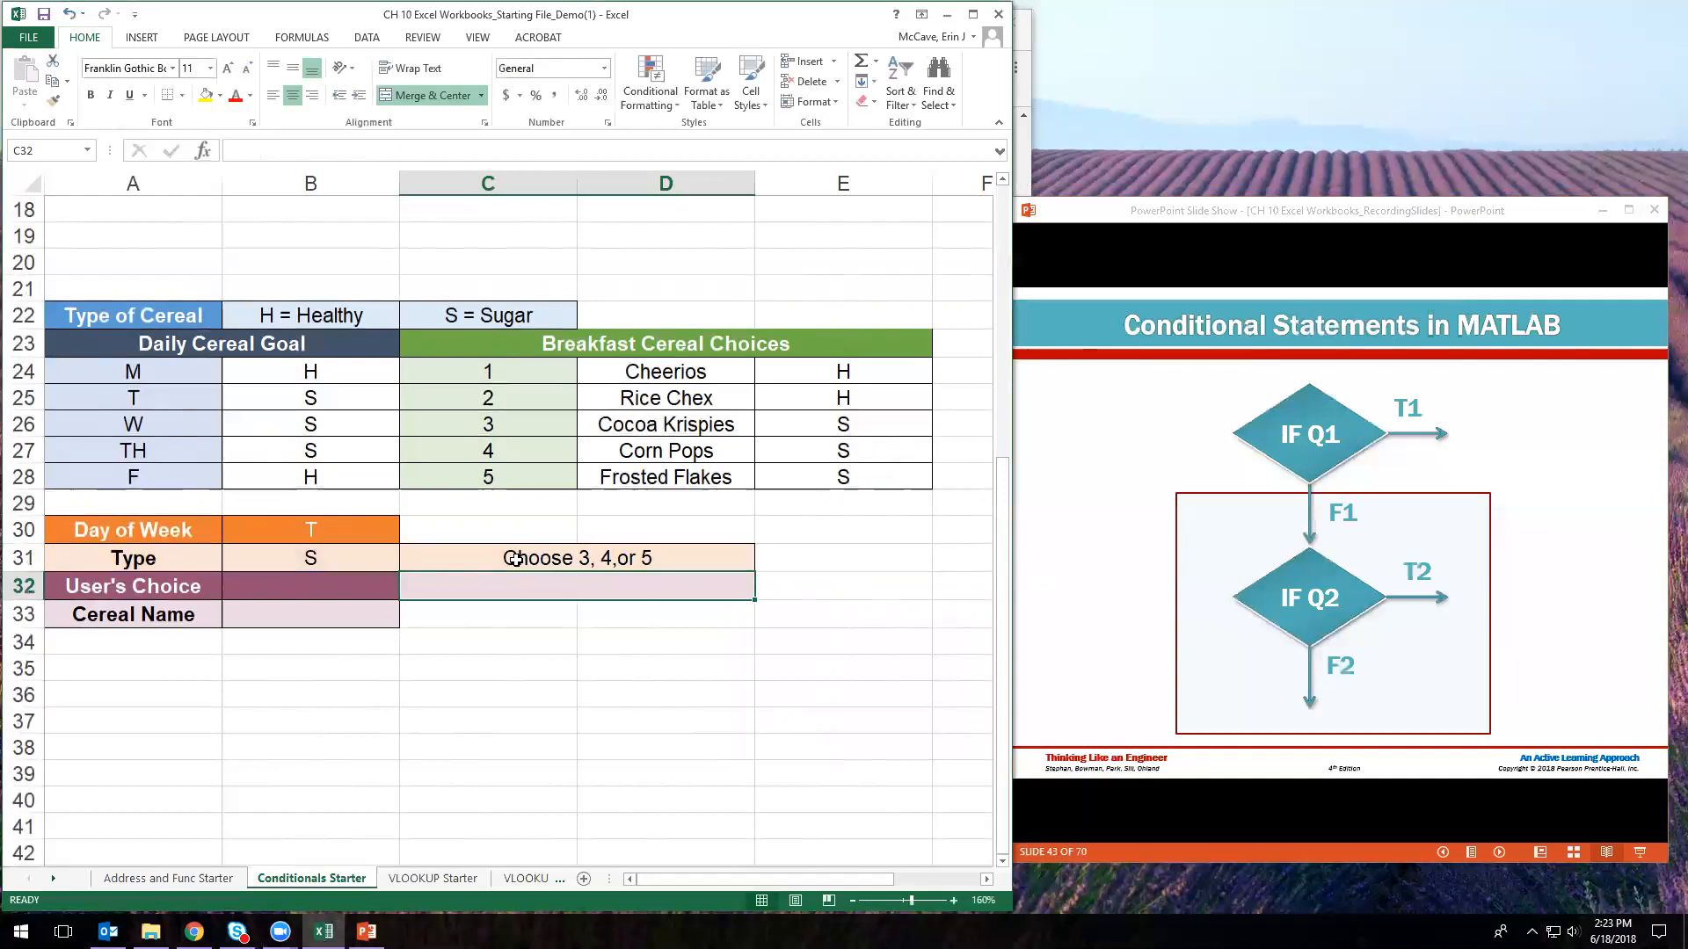
- Inspect the Type formula in B31 and the prompt formula in C31
click(321, 534)
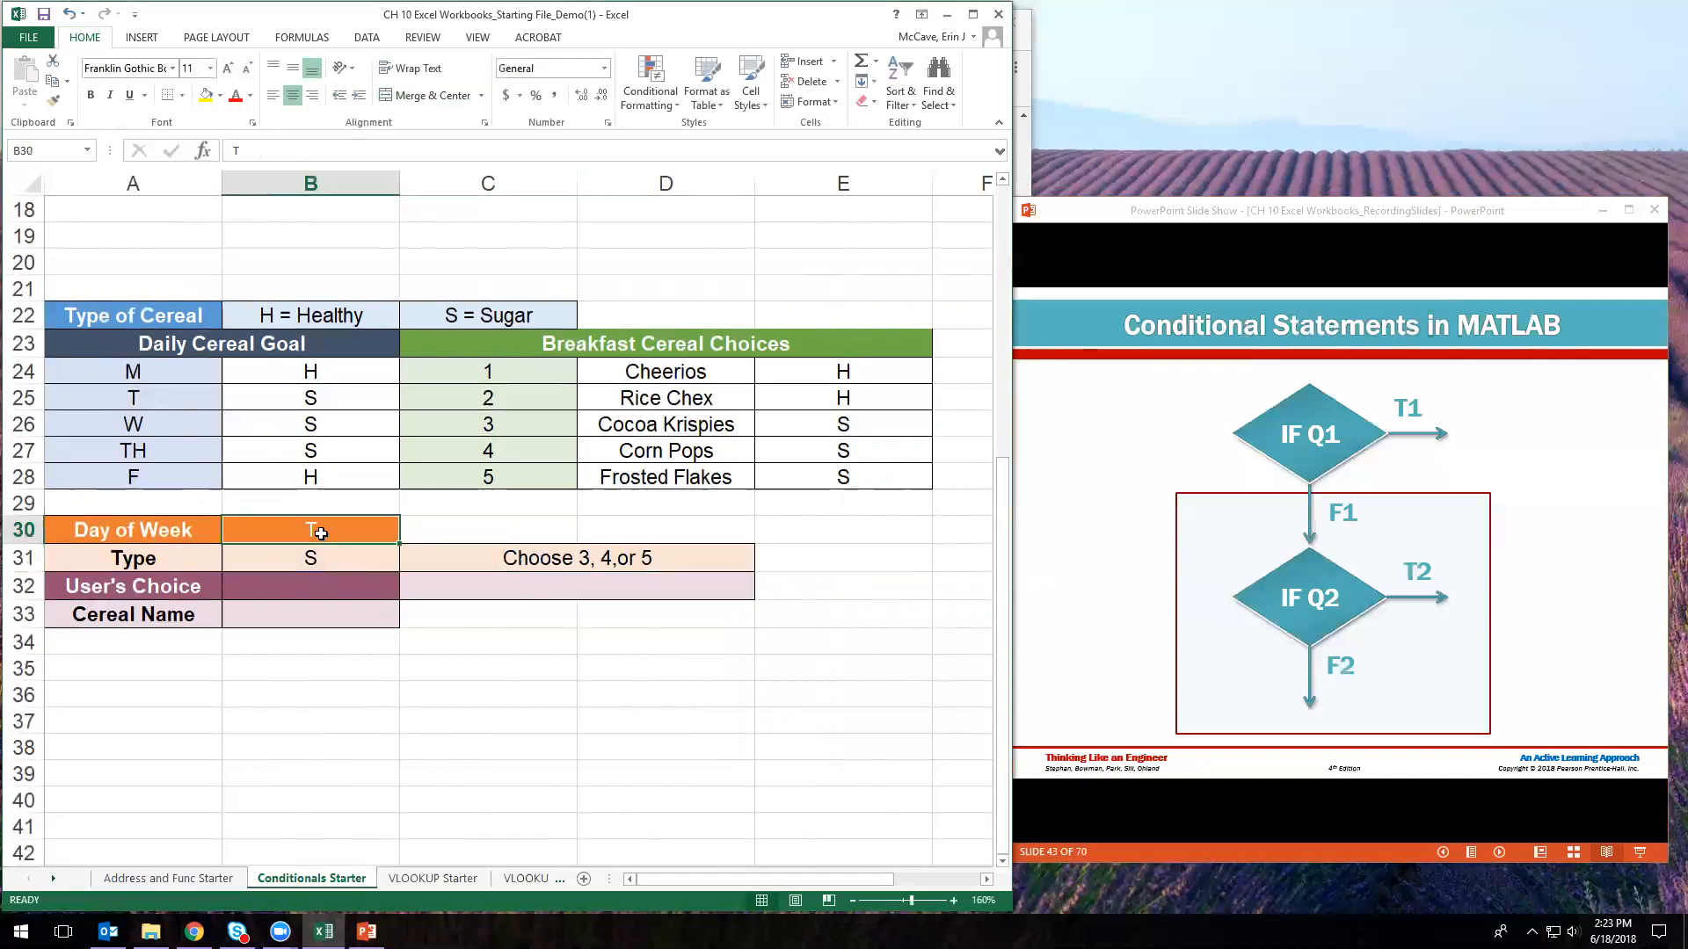
click(361, 559)
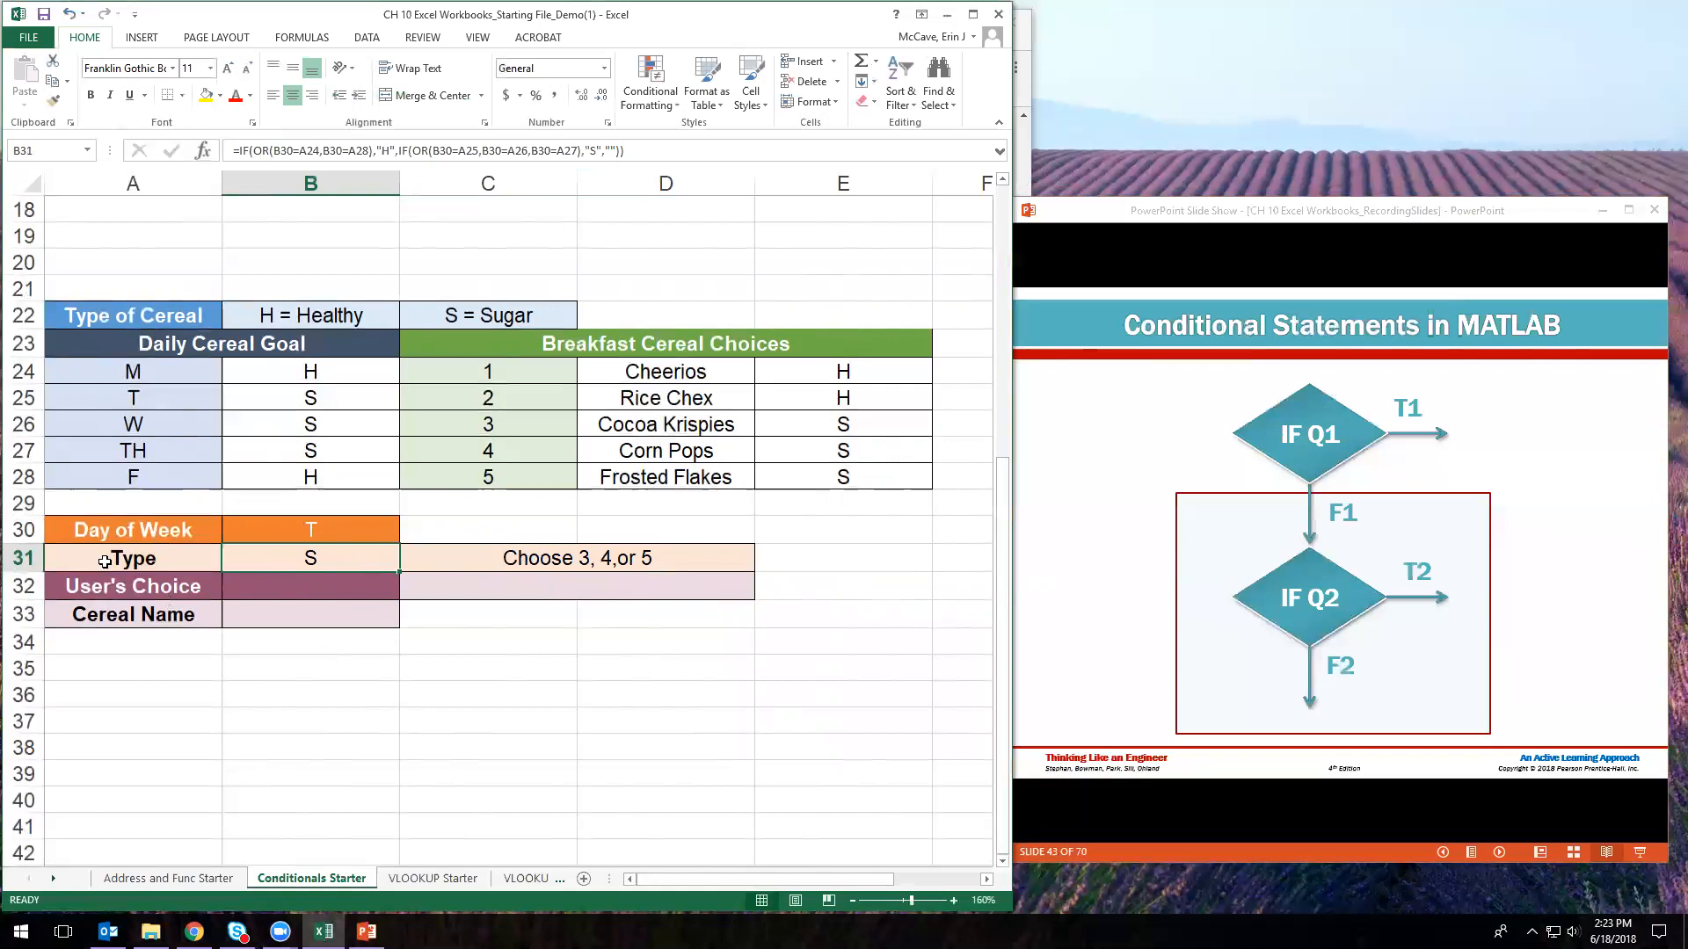
click(591, 564)
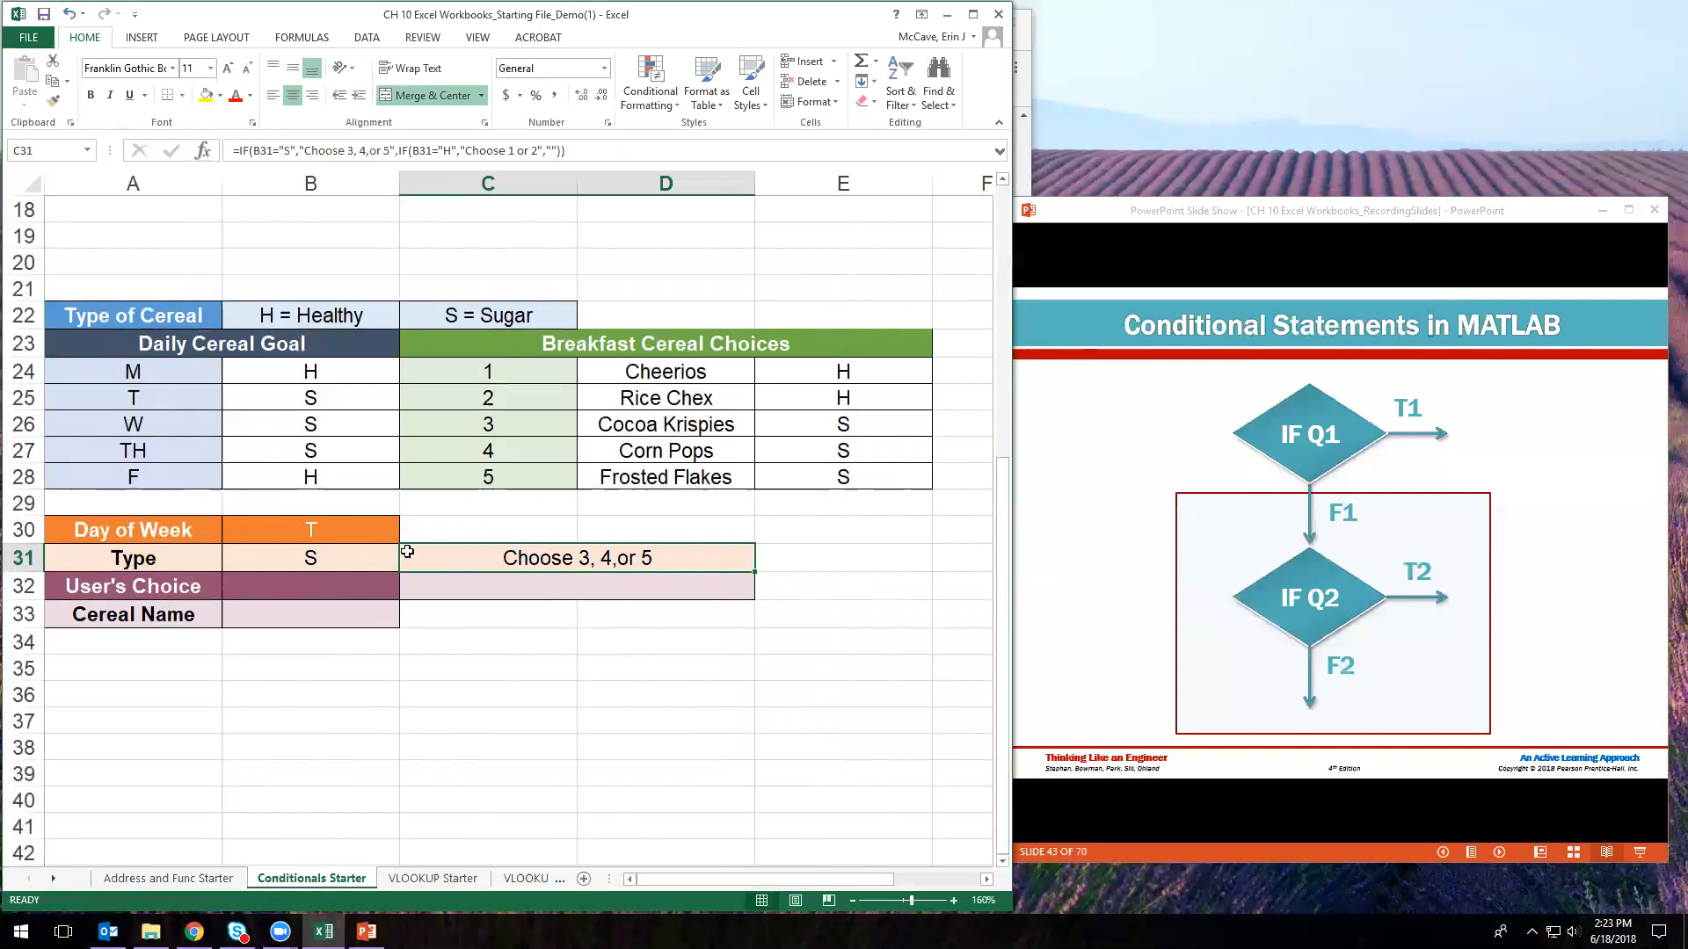
click(312, 593)
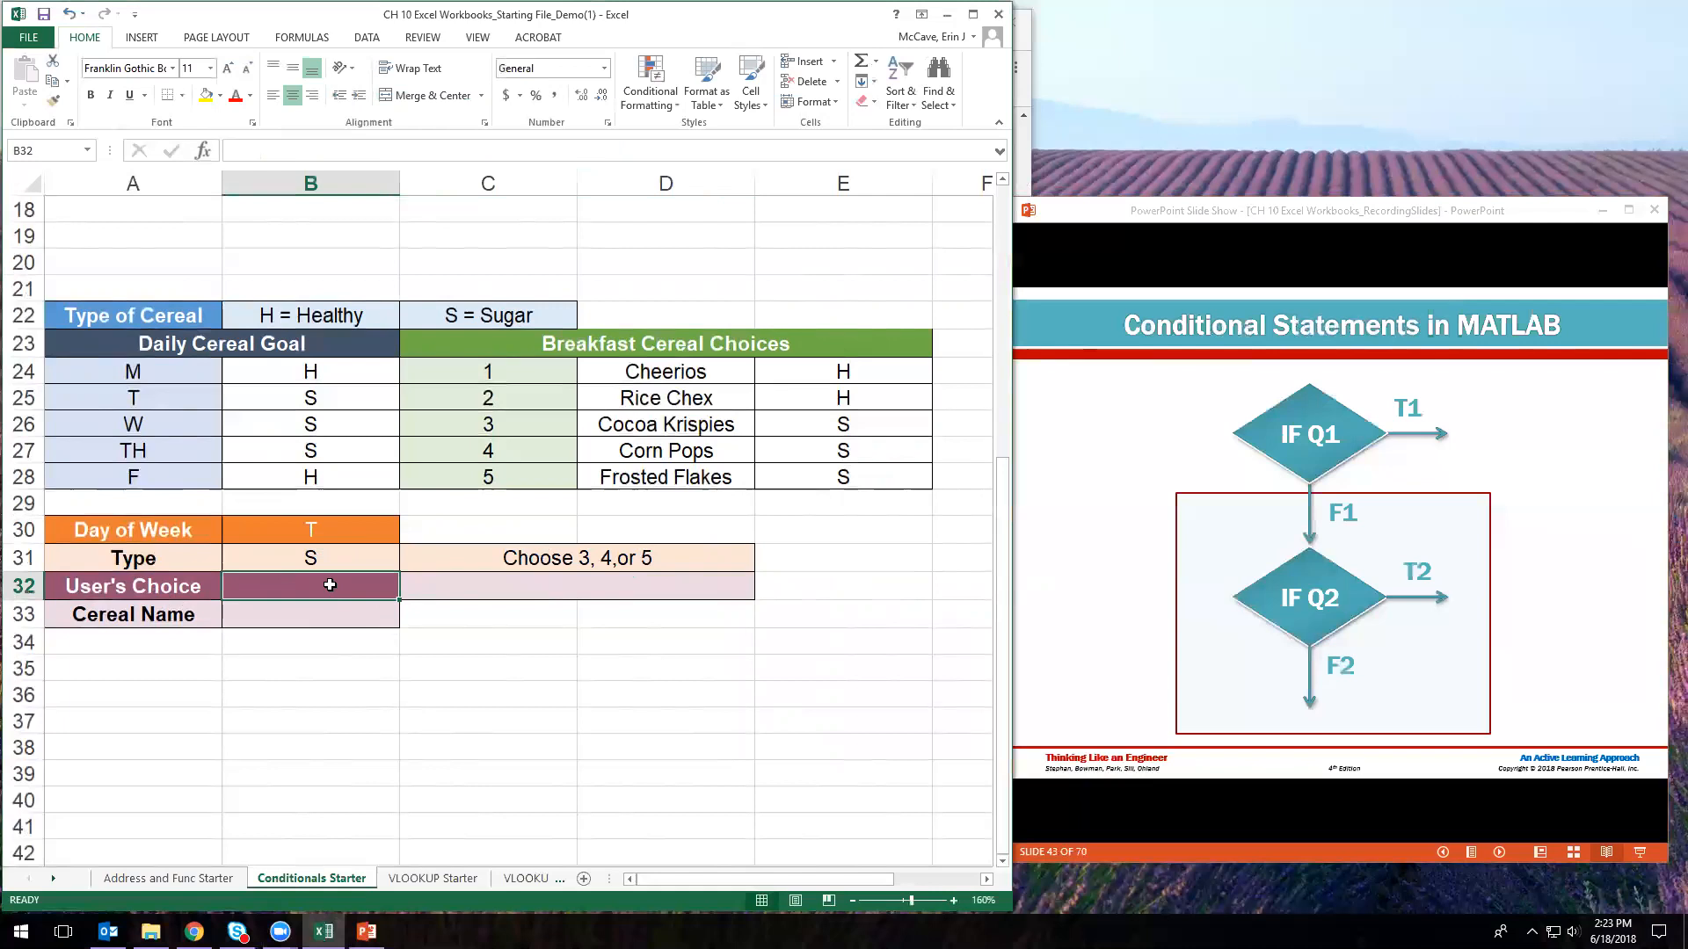
- Set the day of week in B30 to M and confirm C31 reads "Choose 1 or 2"
click(314, 537)
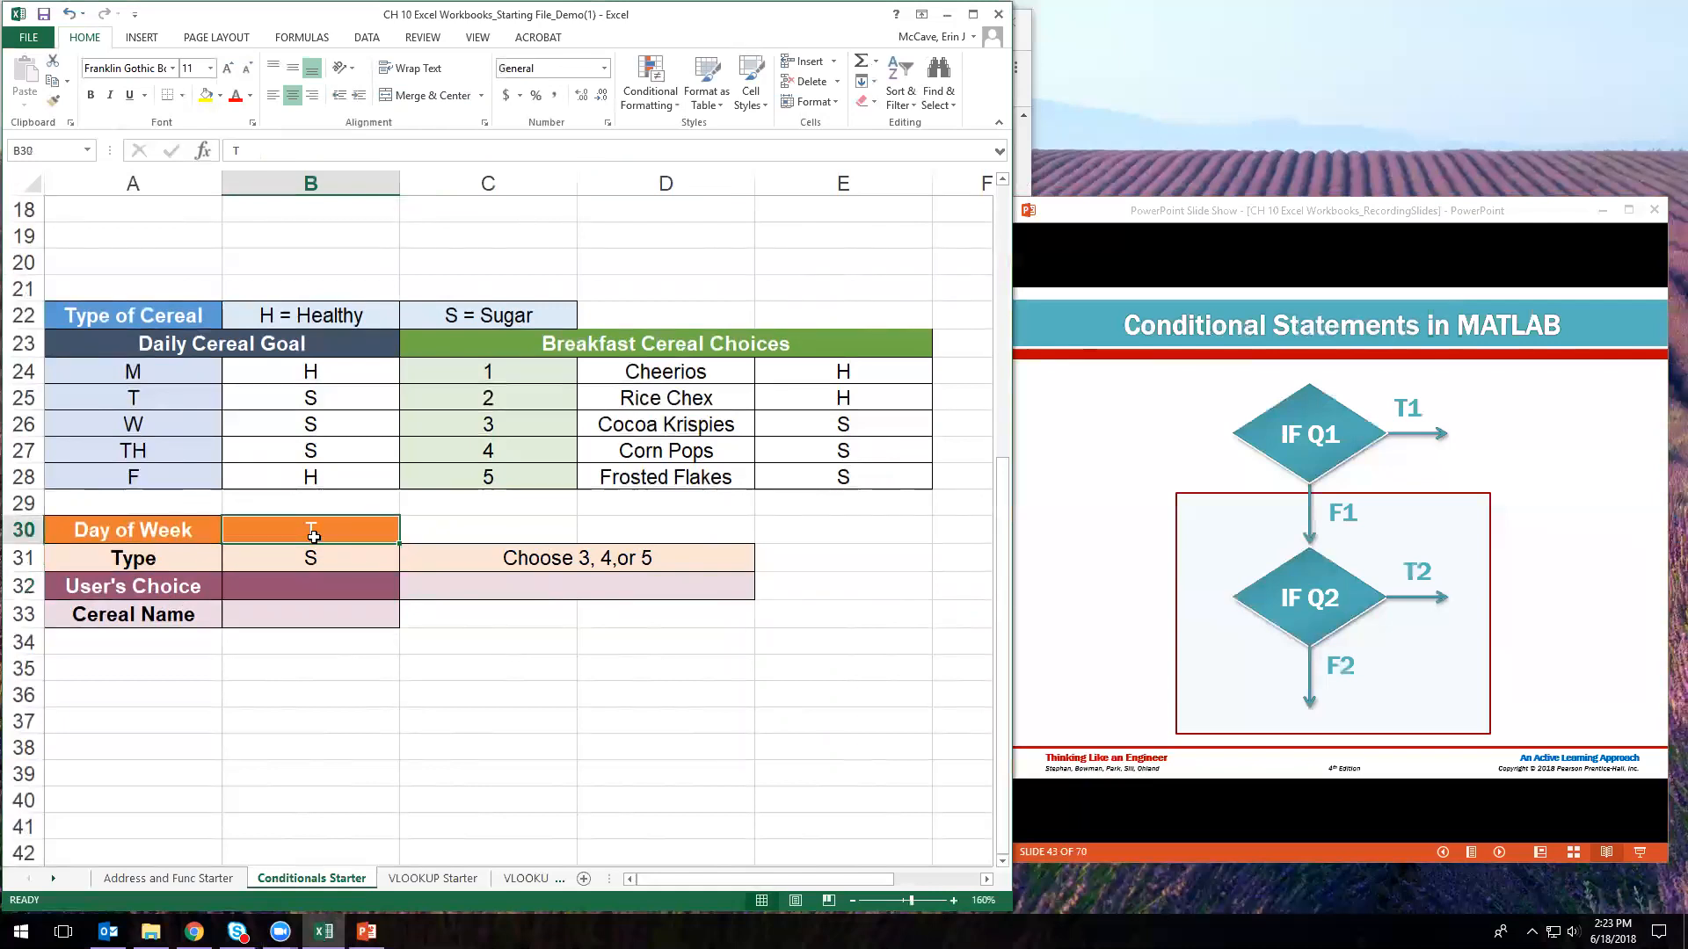
text(M)
key(Return)
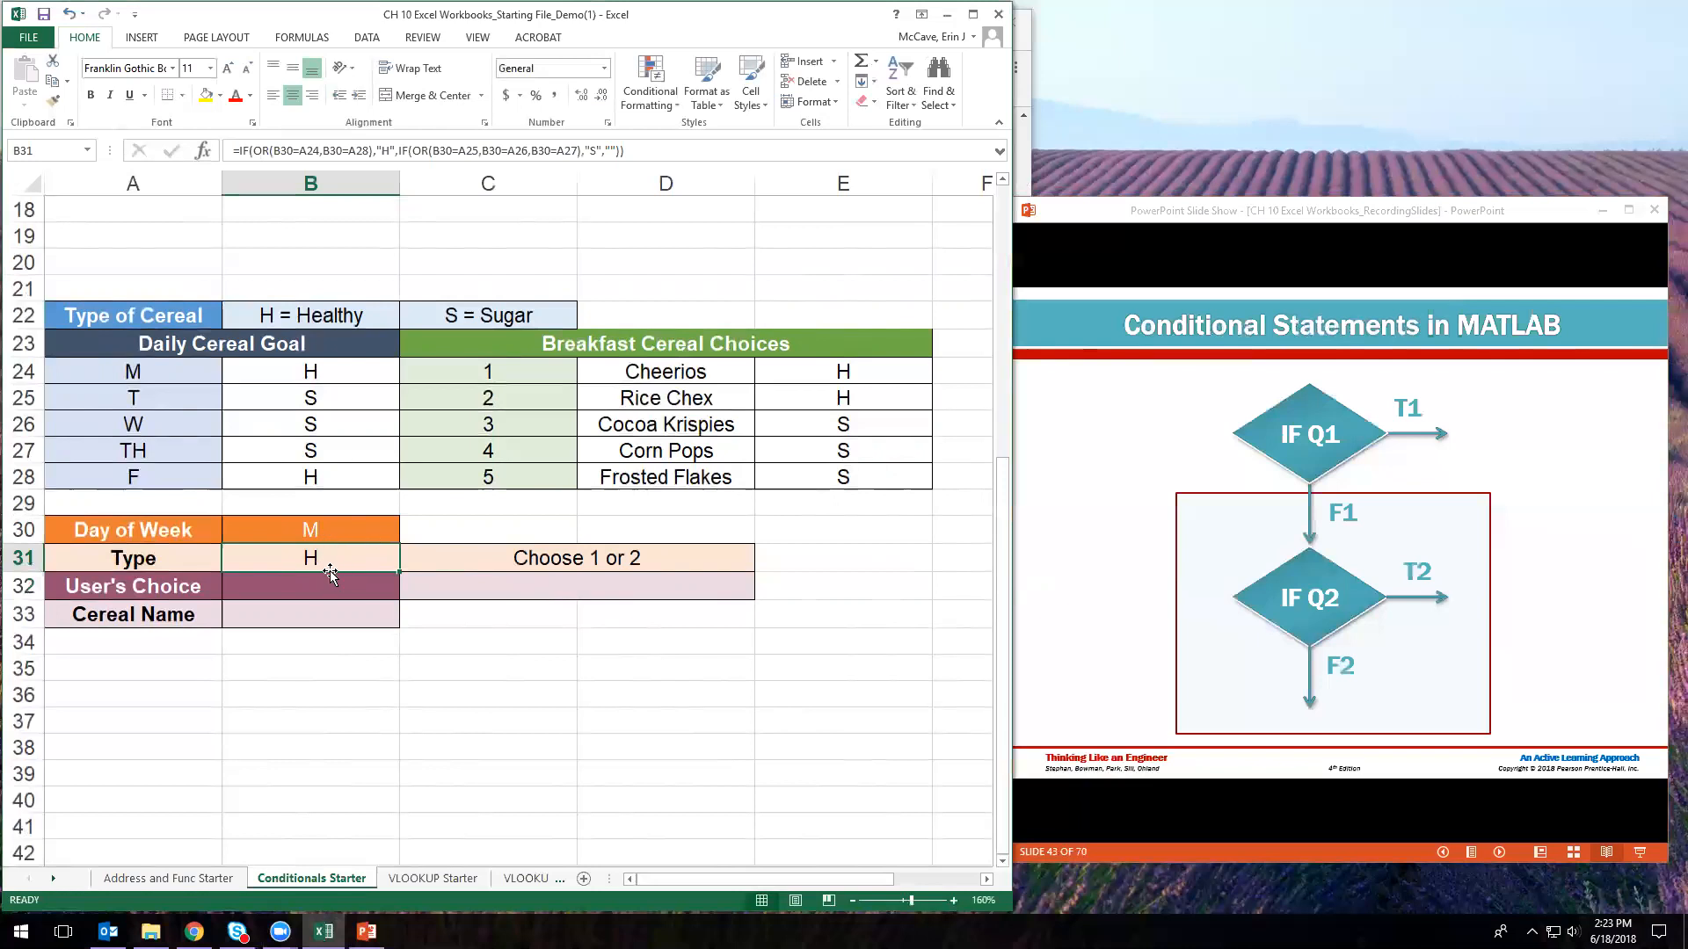
click(536, 562)
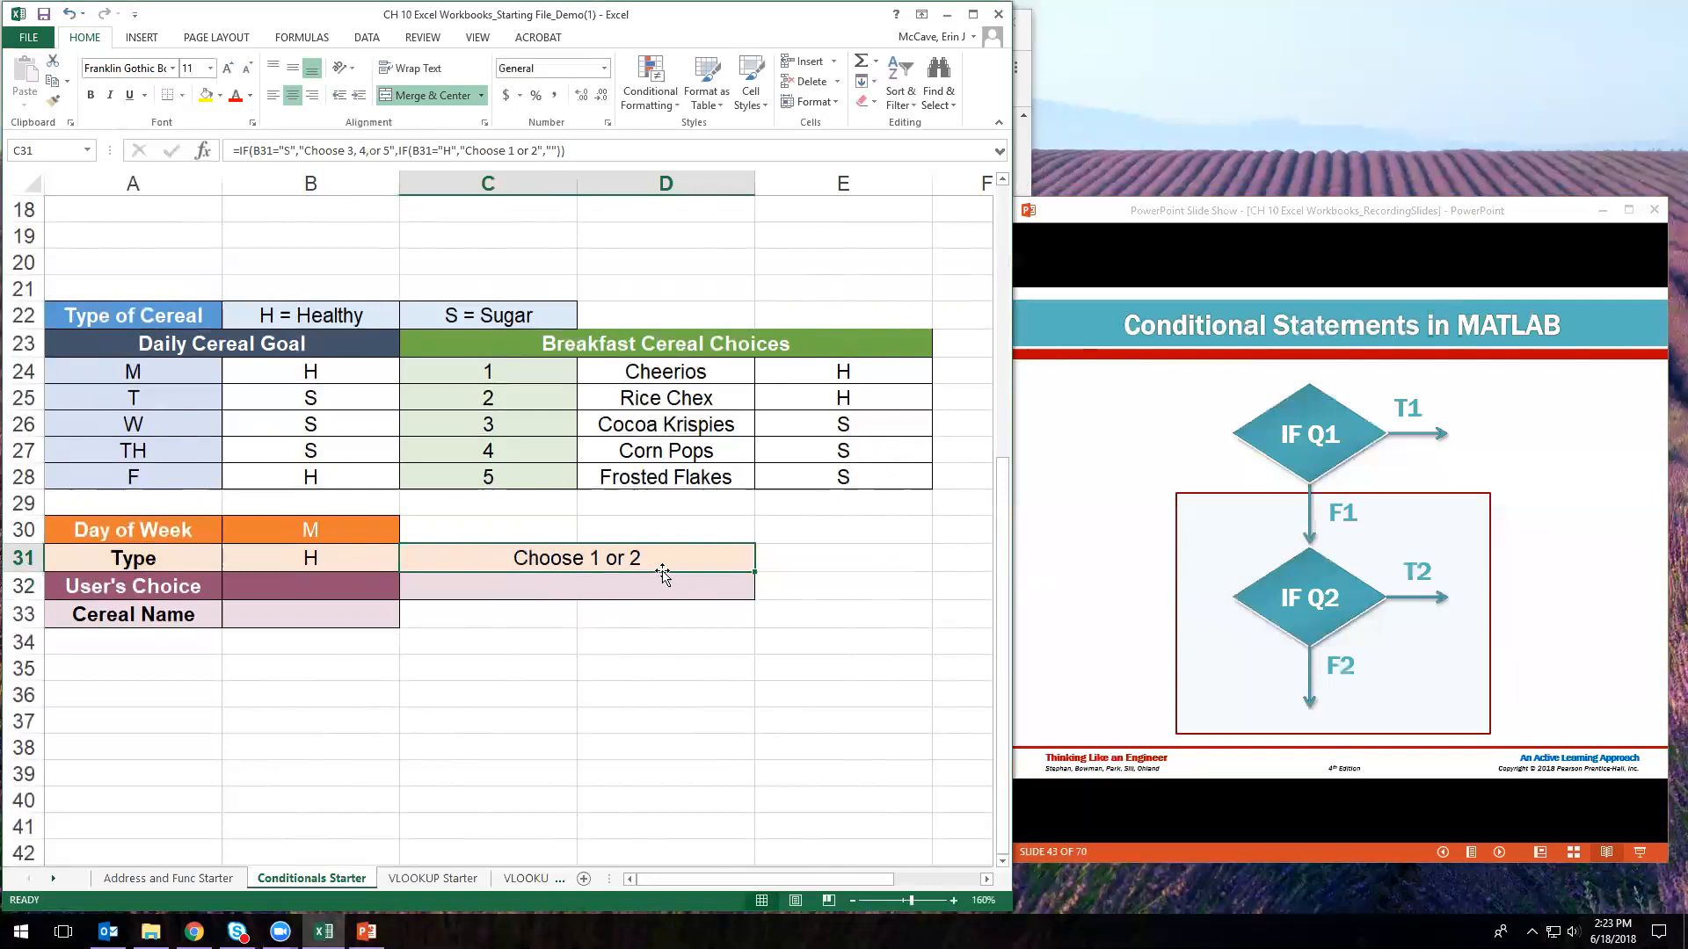
- Enter 1, then 4, as the User's Choice in B32
click(305, 588)
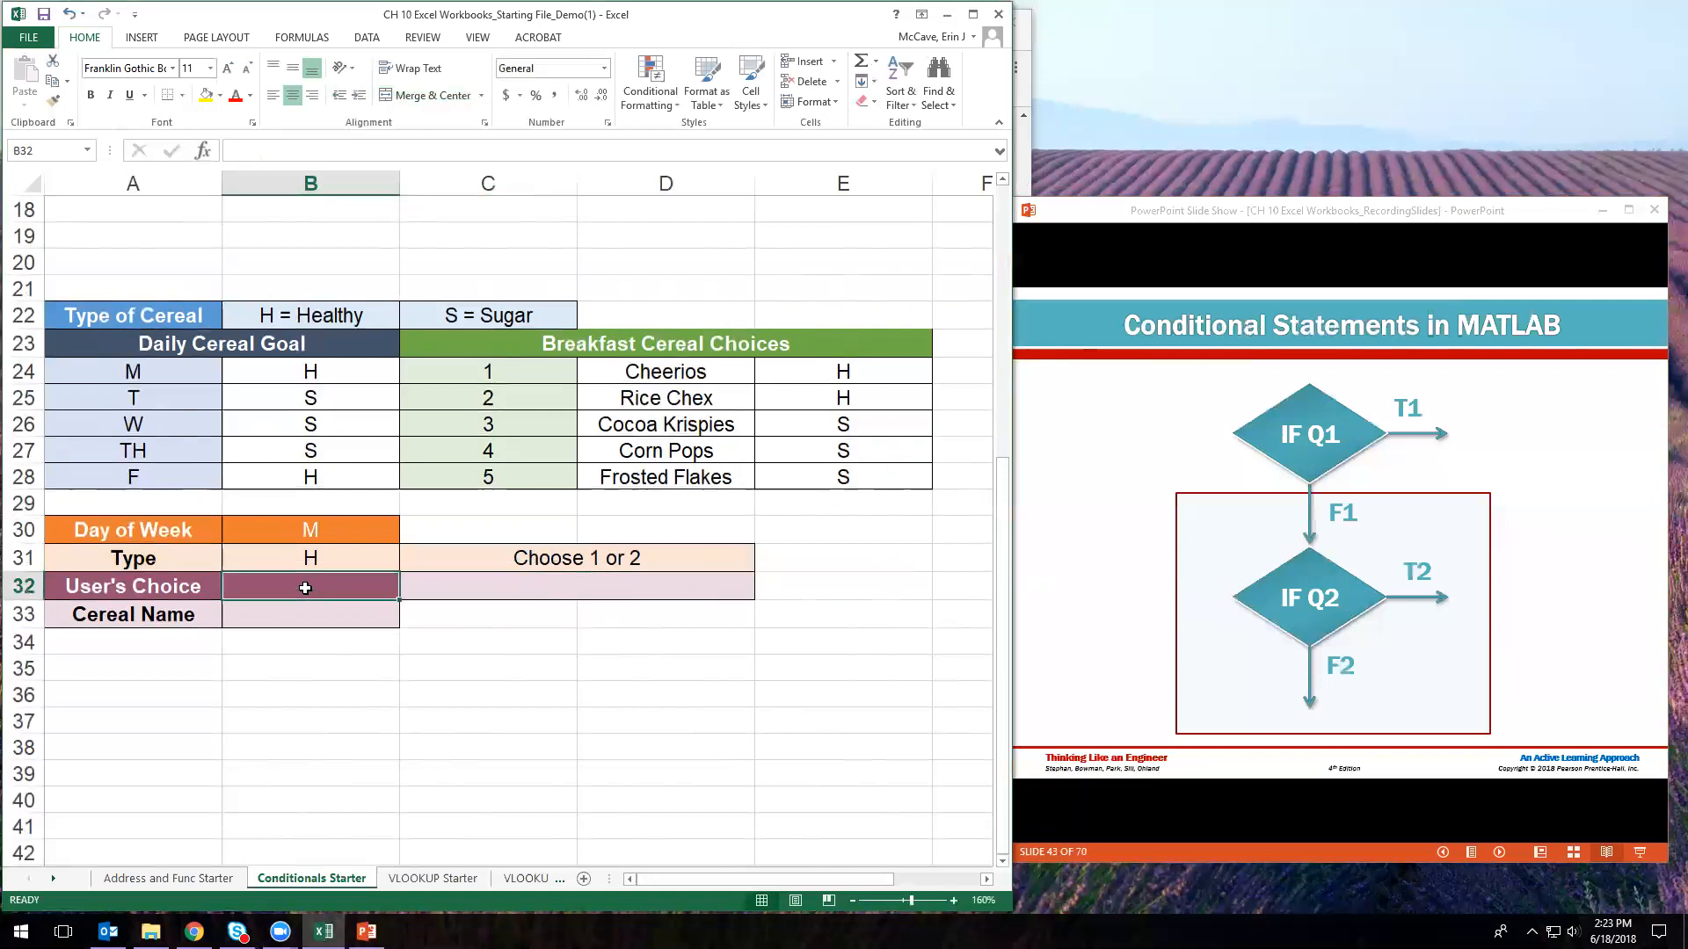
text(1)
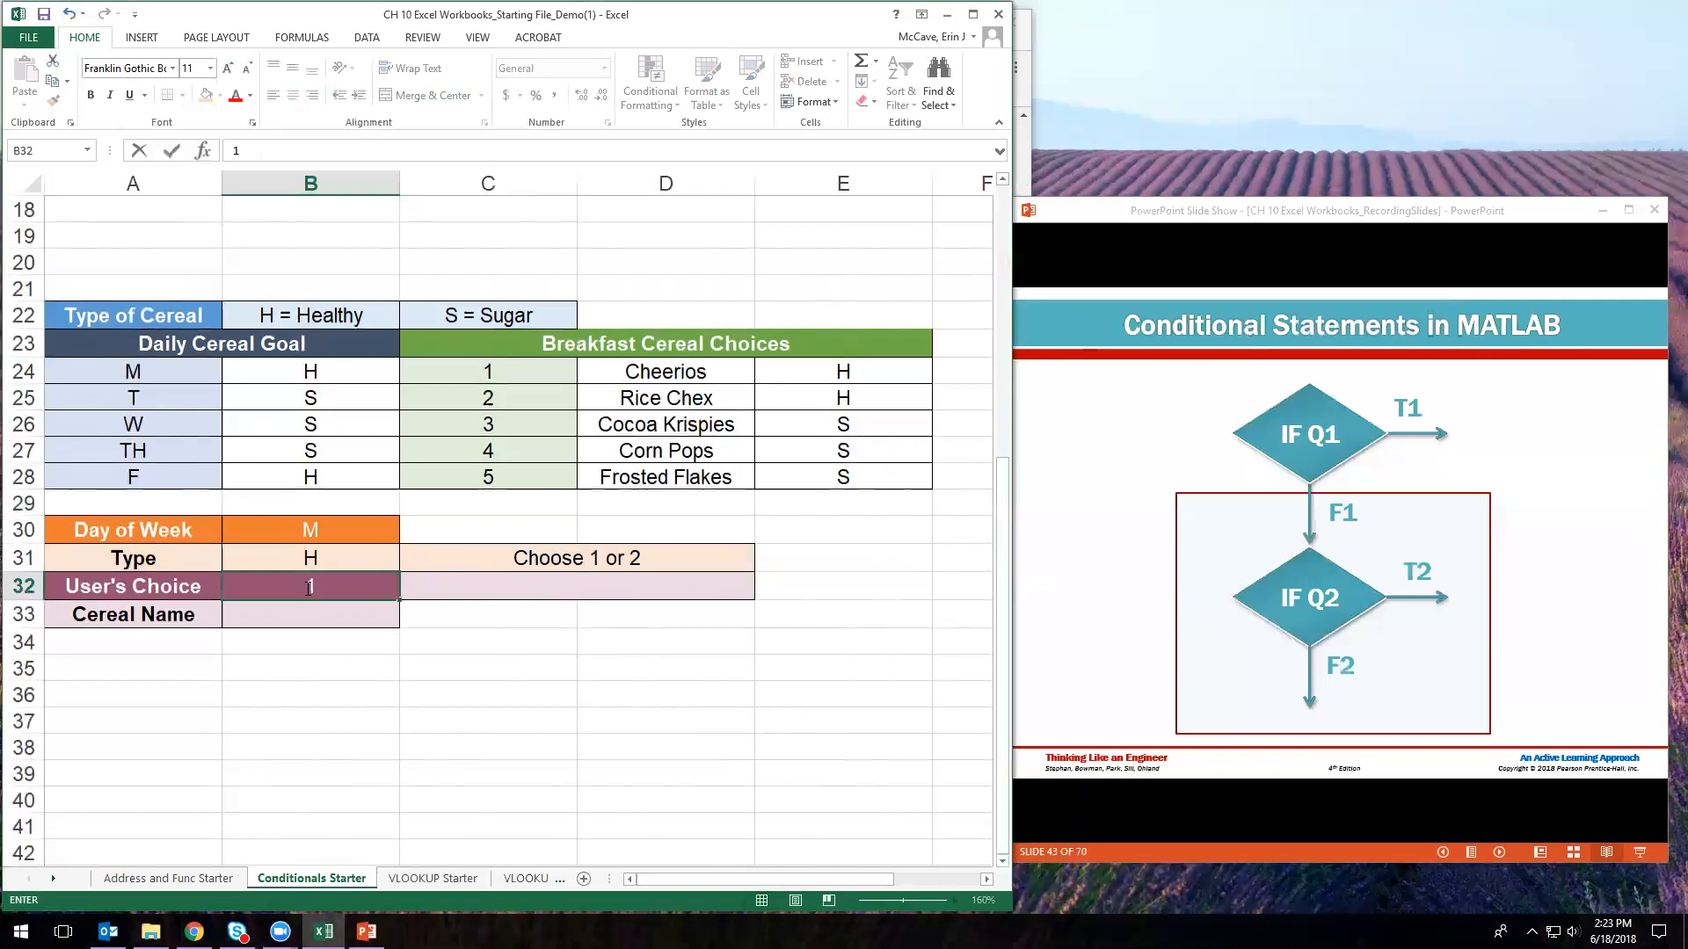
key(Return)
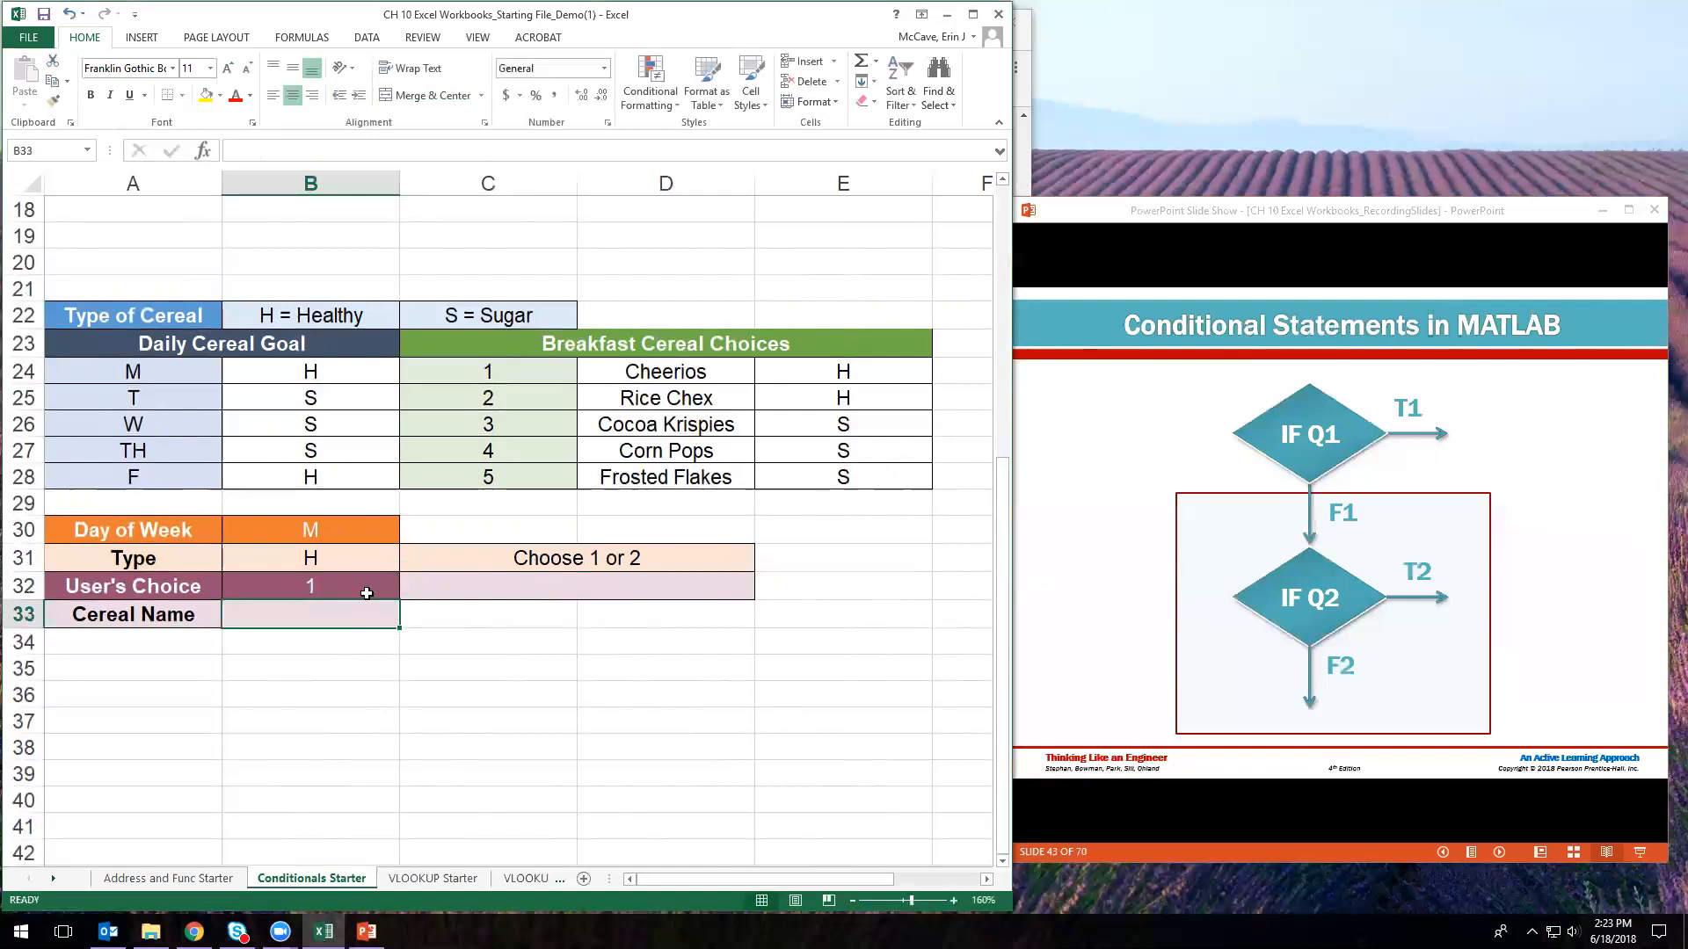
click(293, 587)
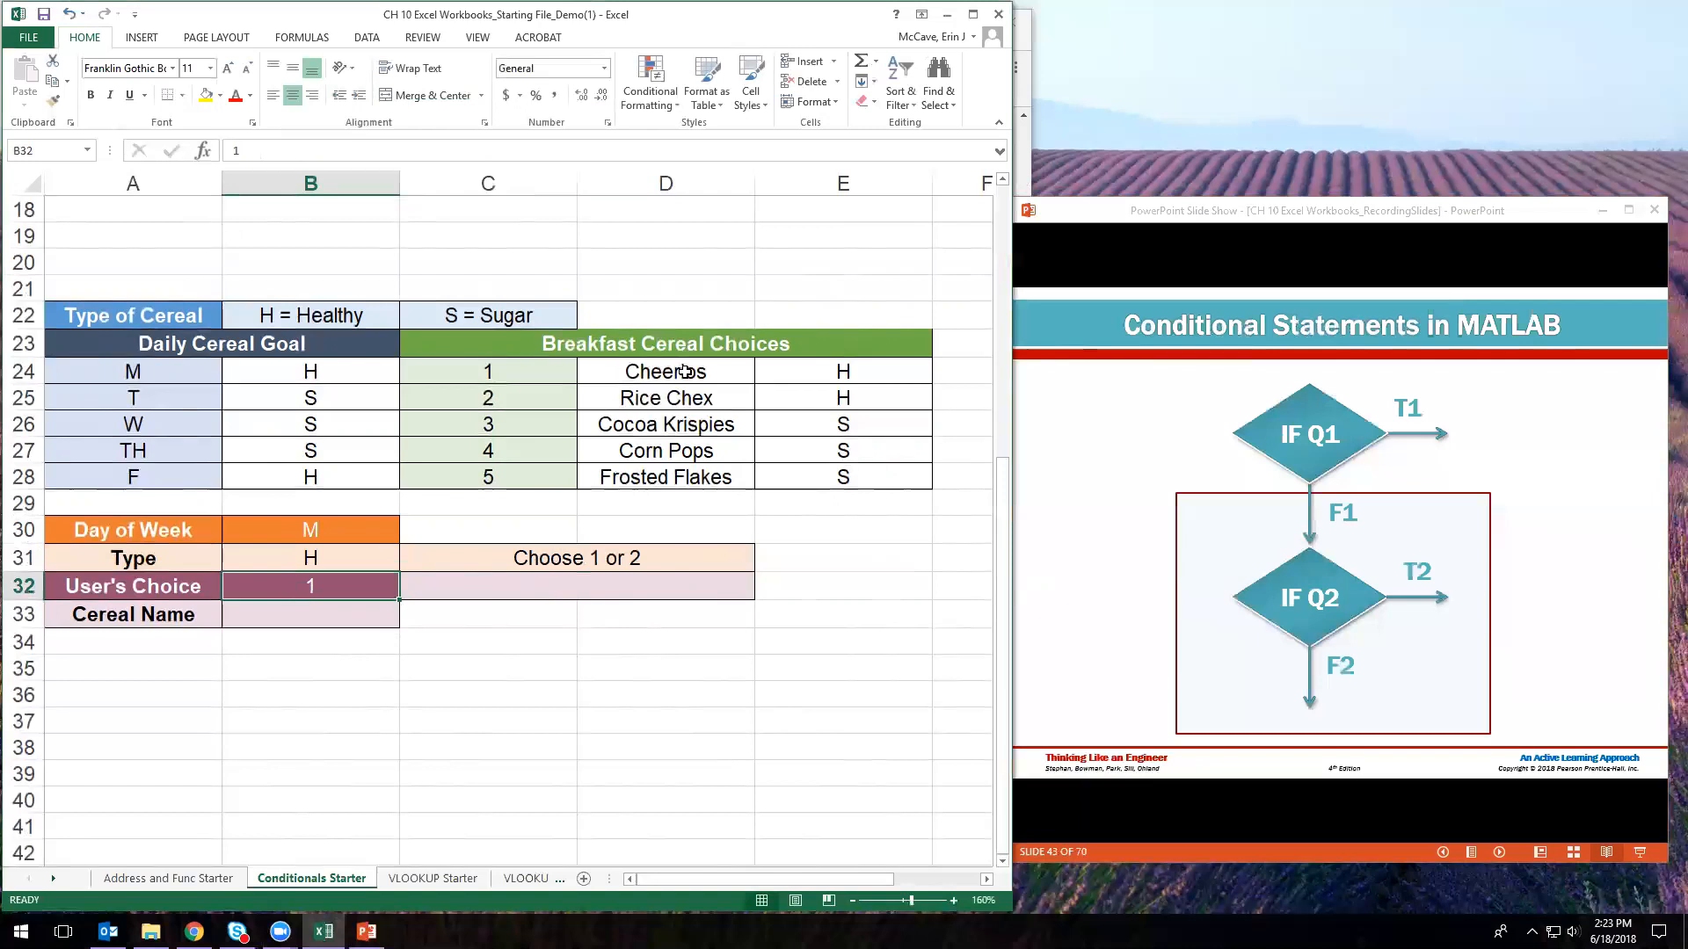
click(333, 618)
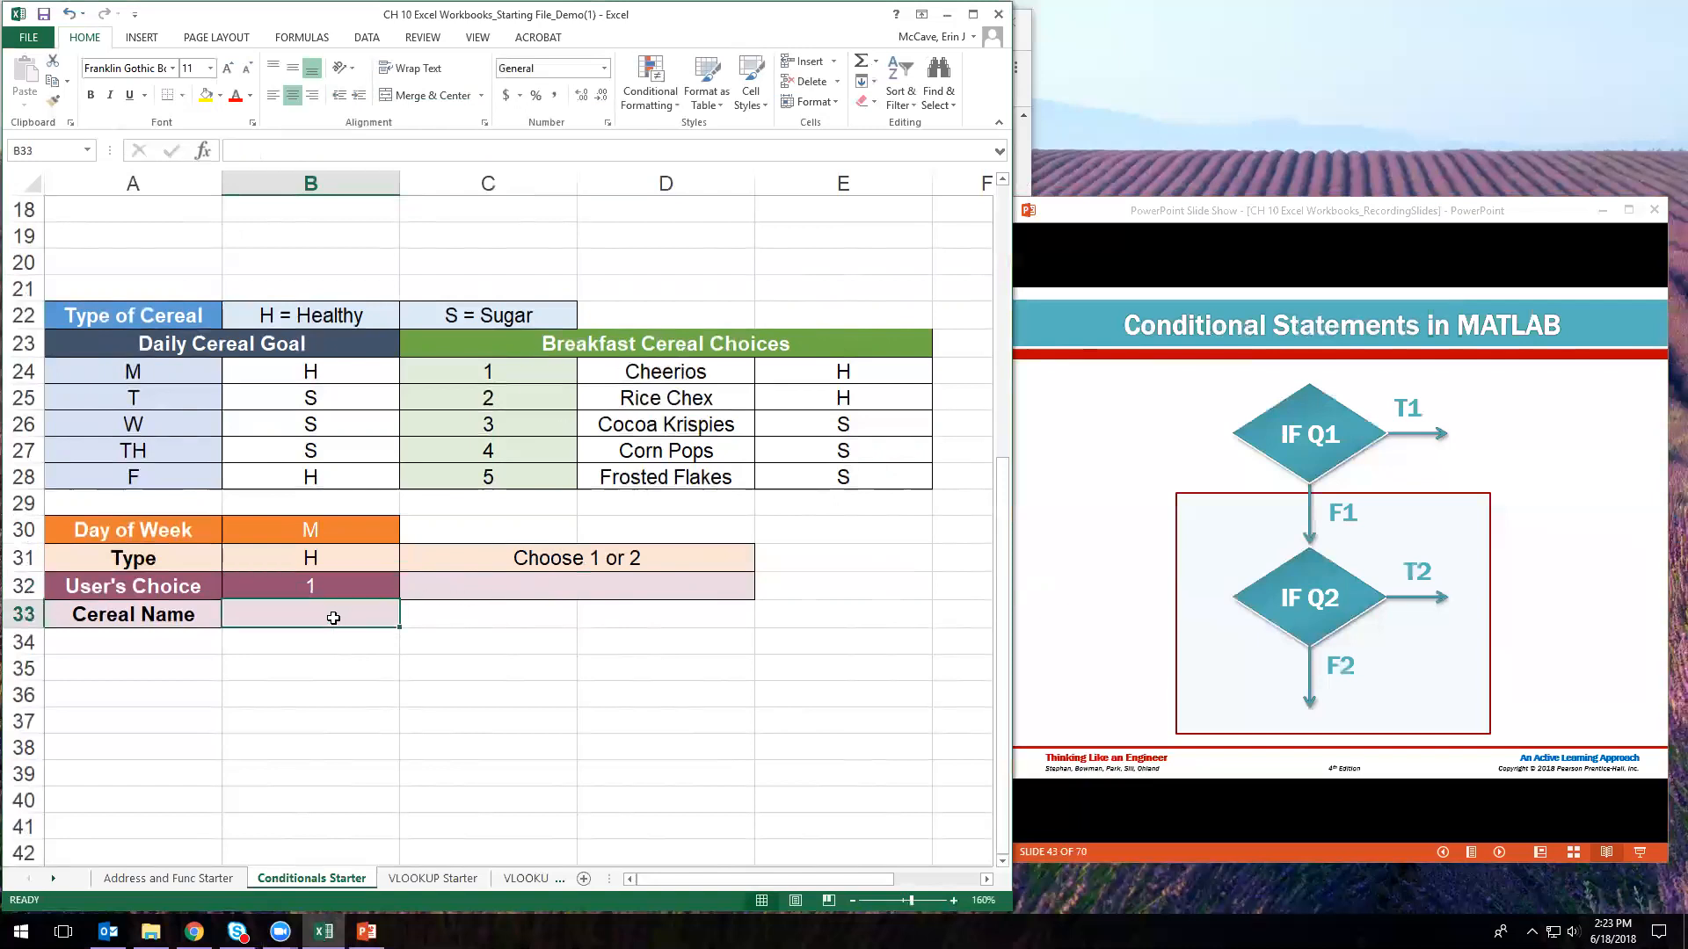
click(472, 585)
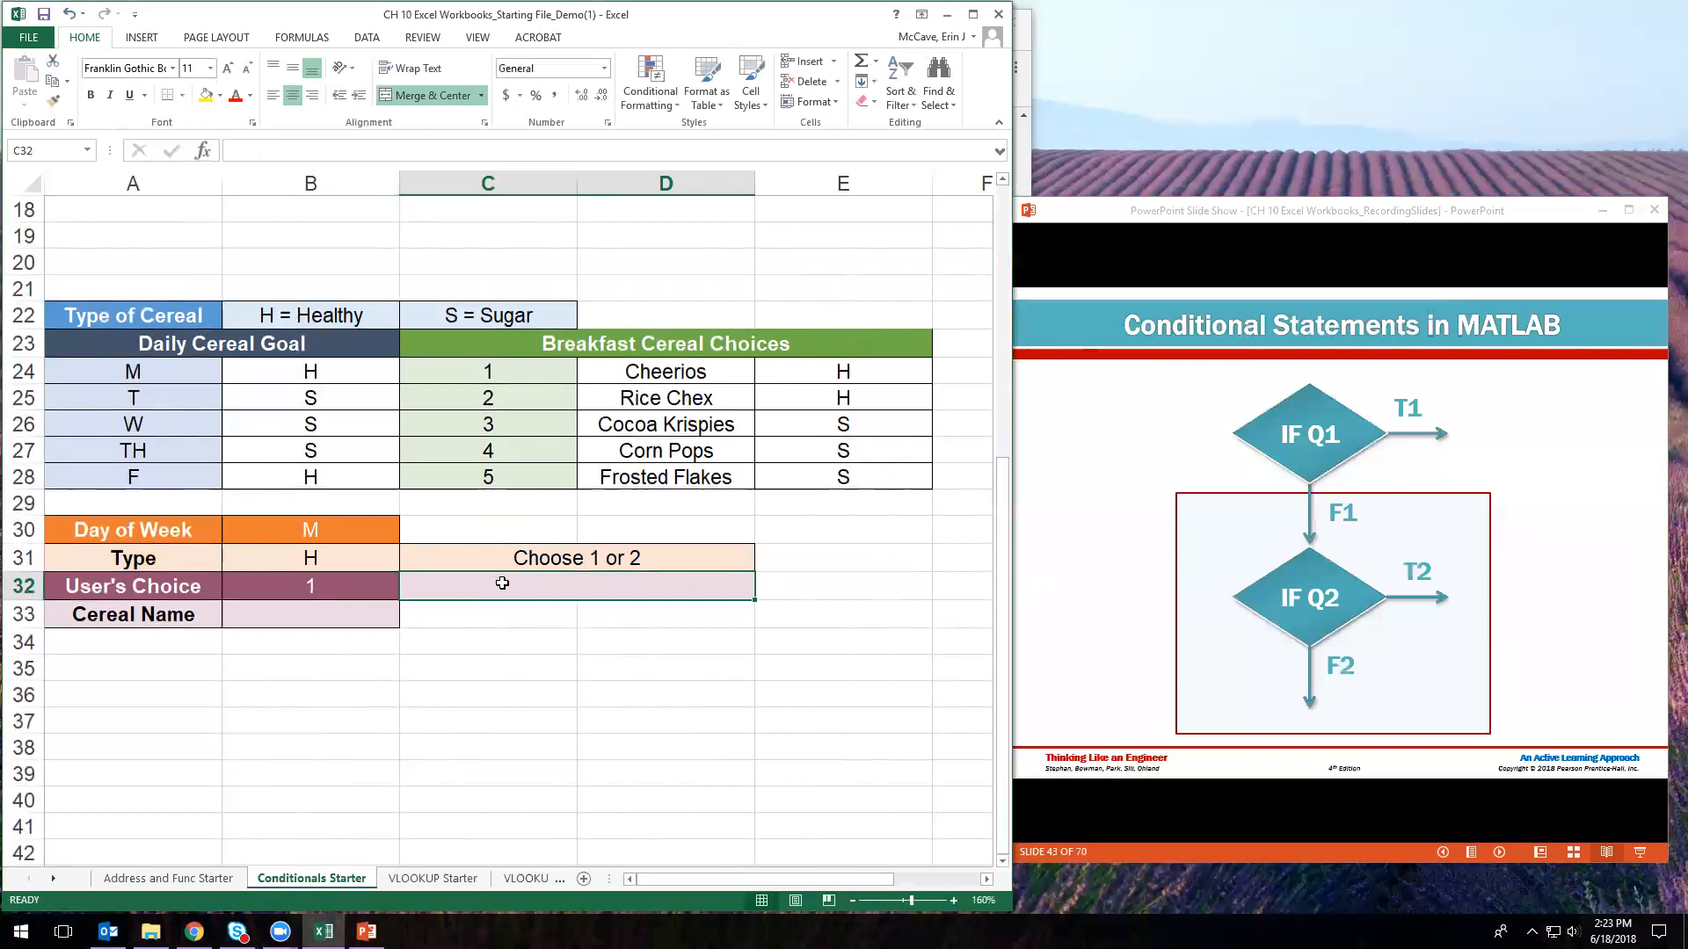
click(323, 586)
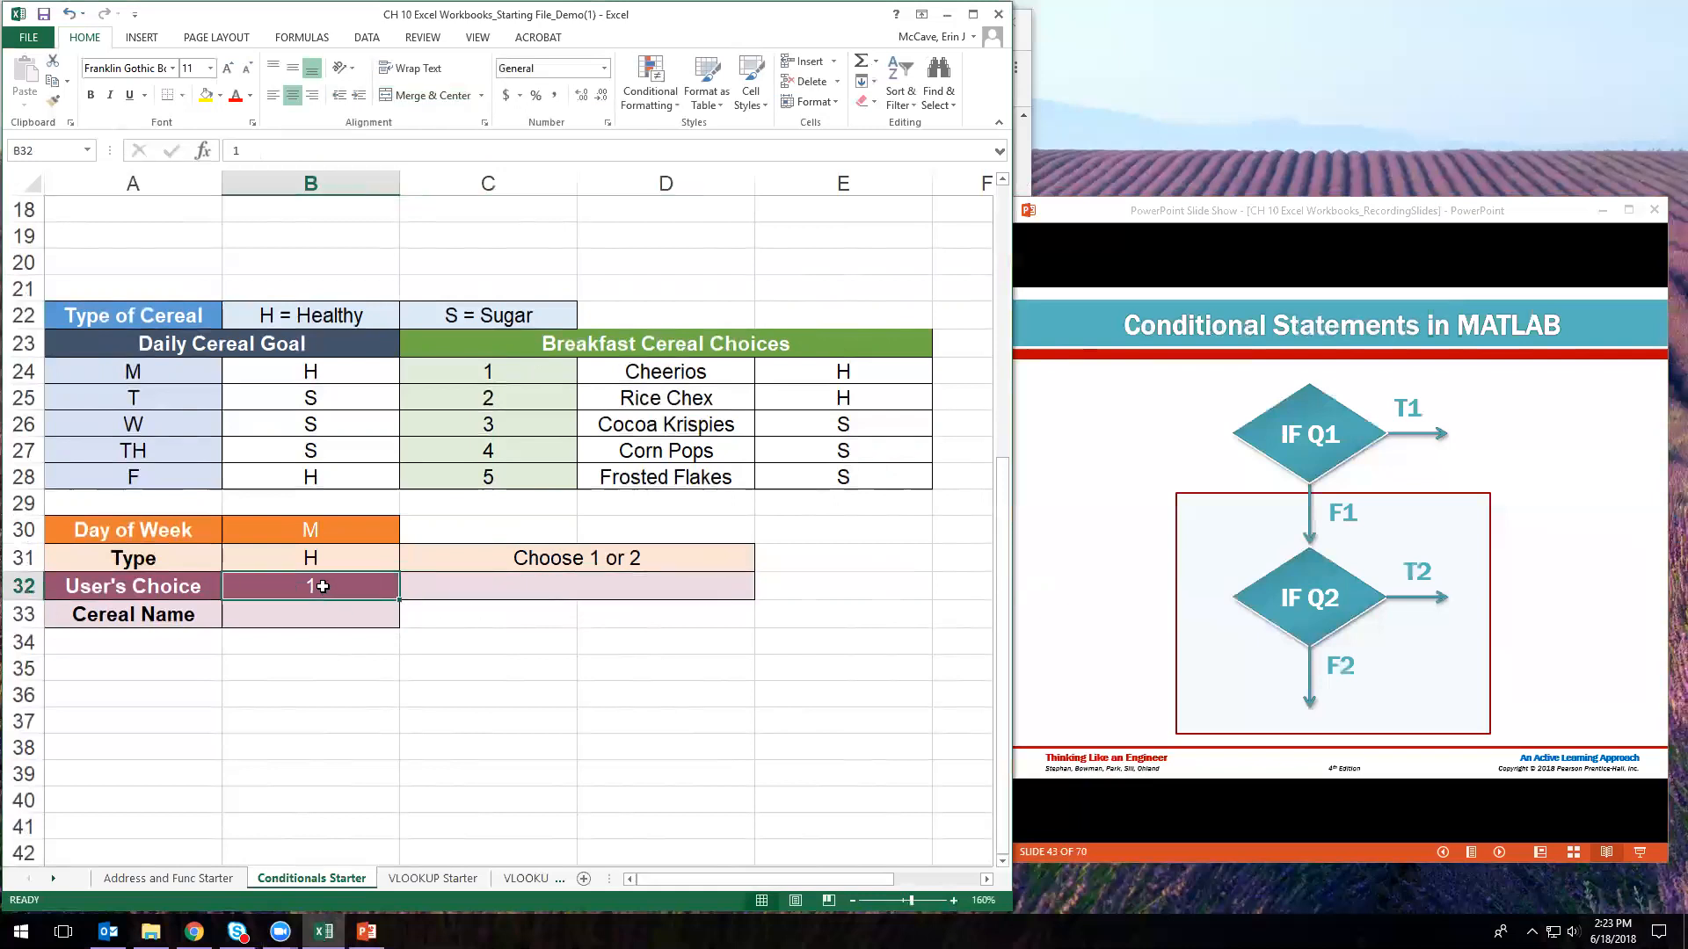
text(4)
key(Return)
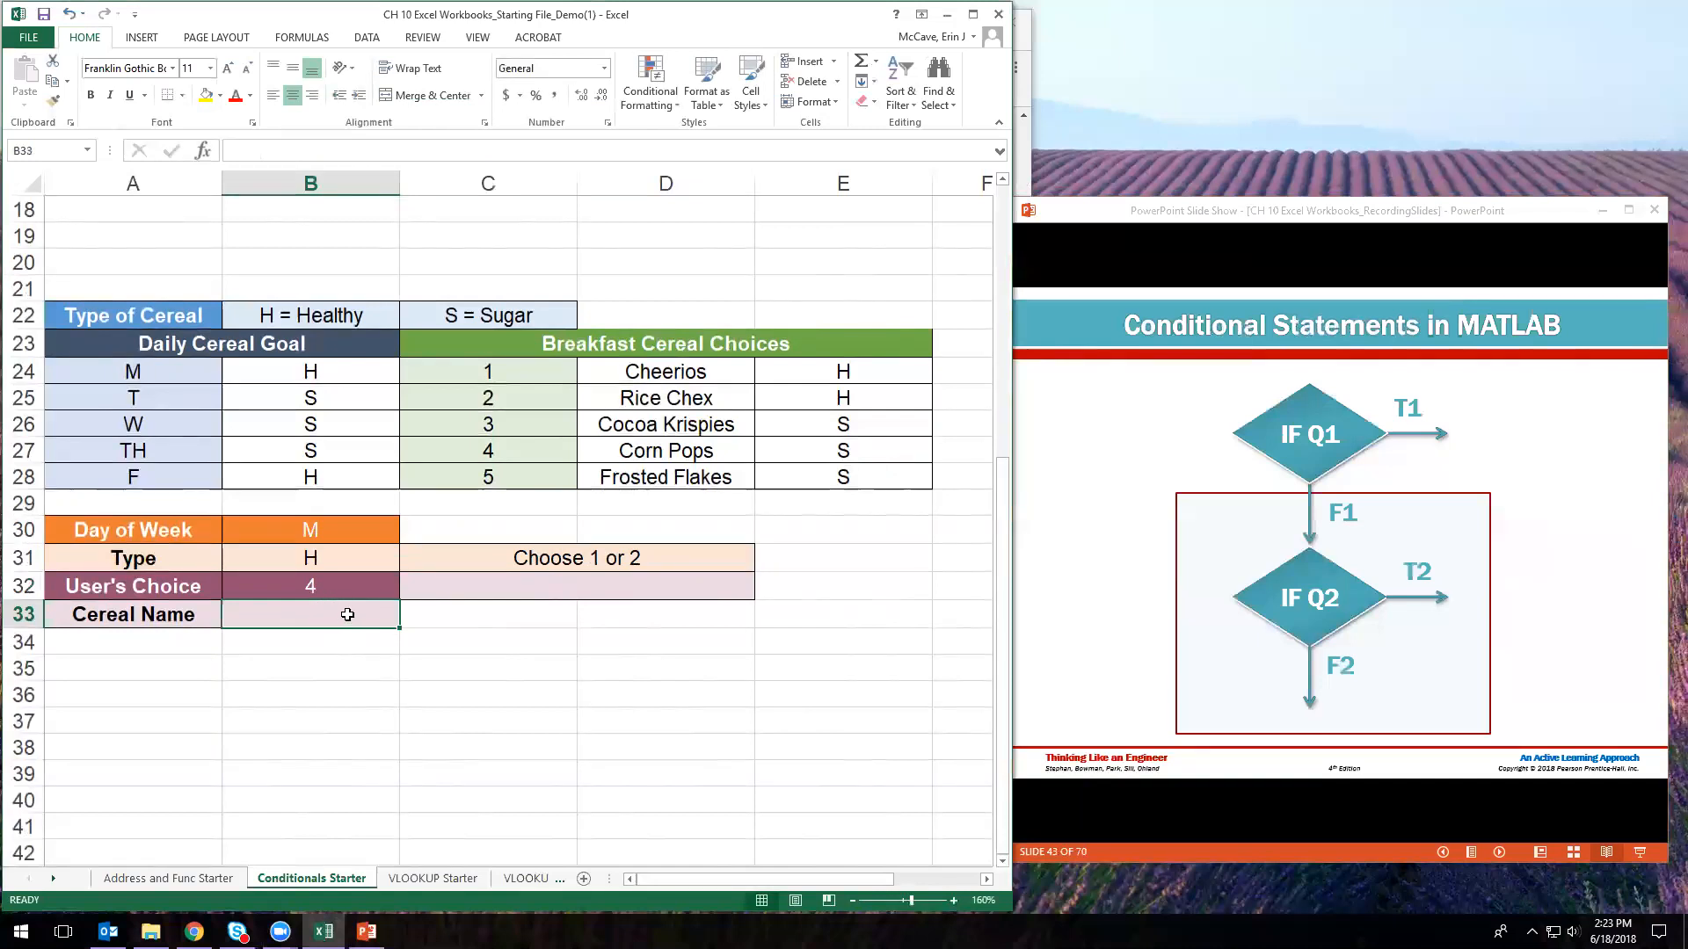
- Review B31 and B32, then begin =IF(AND( in validation cell C32
click(433, 587)
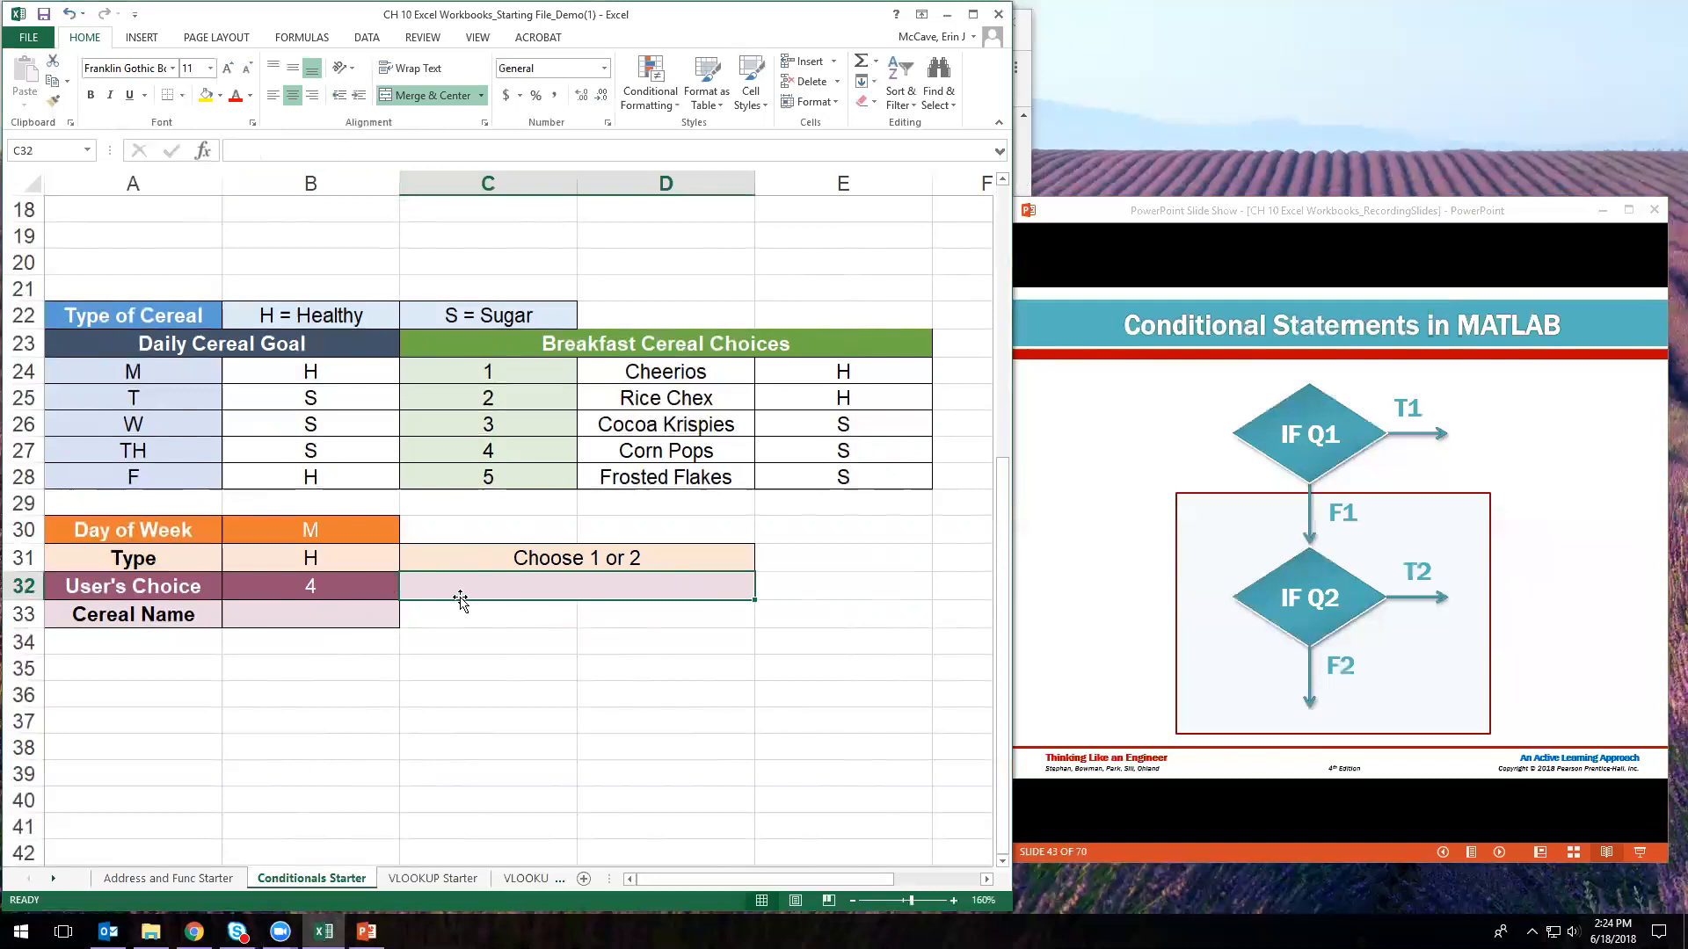
click(343, 564)
click(326, 586)
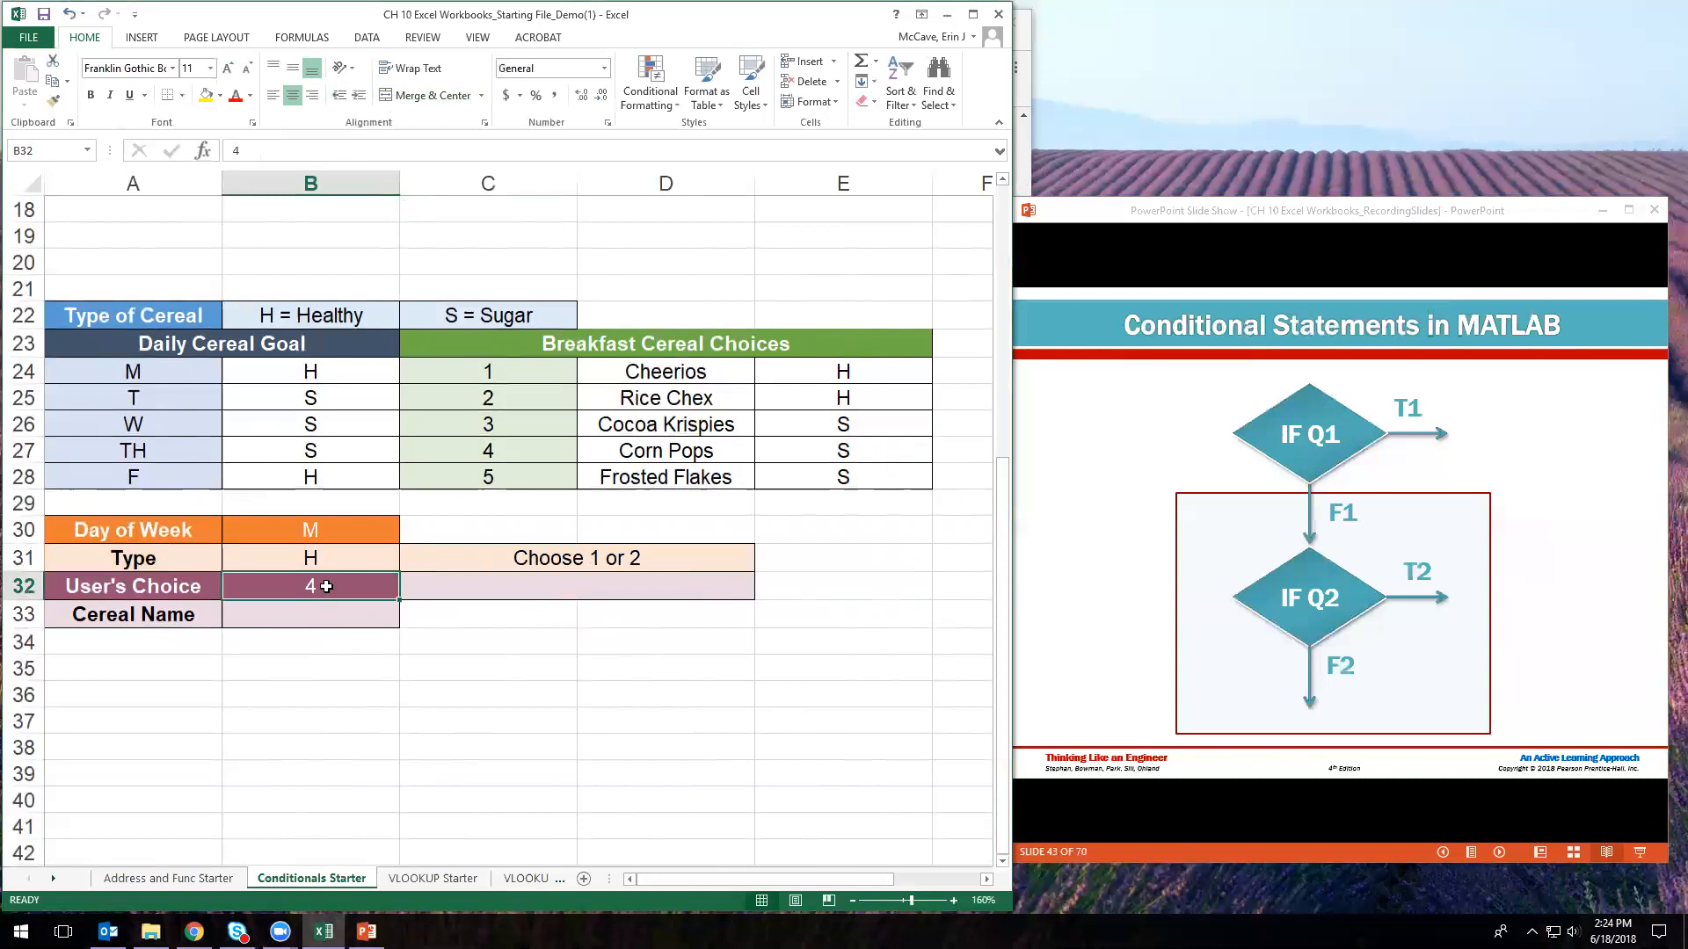
click(438, 591)
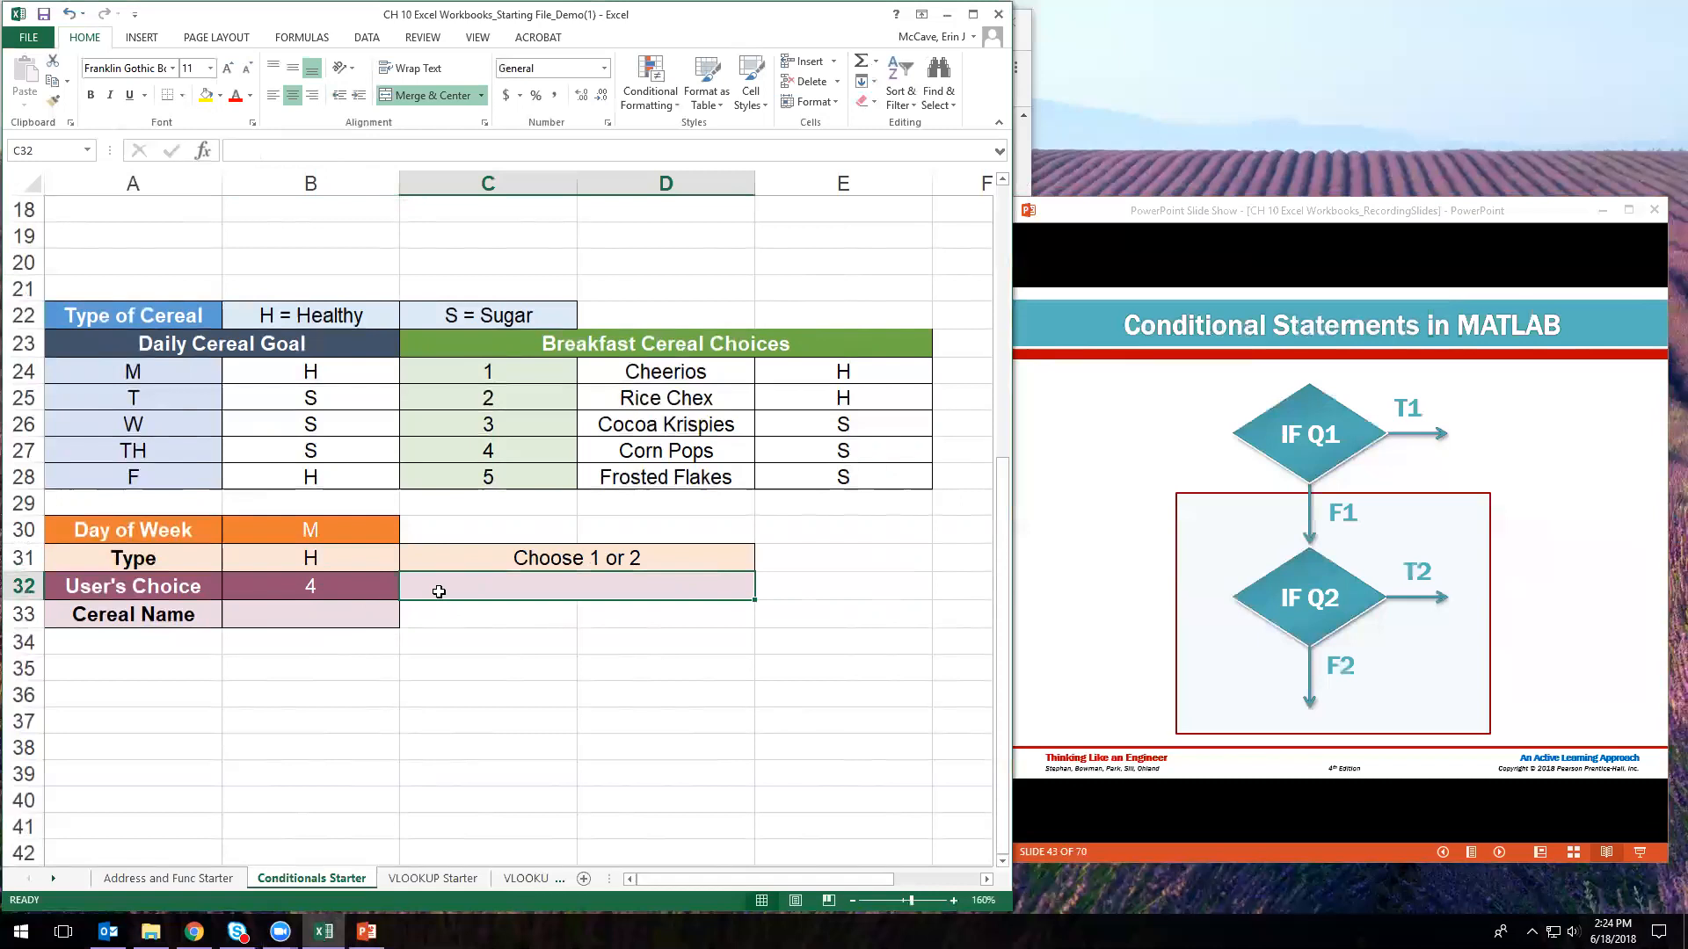
text(=IF(AND()
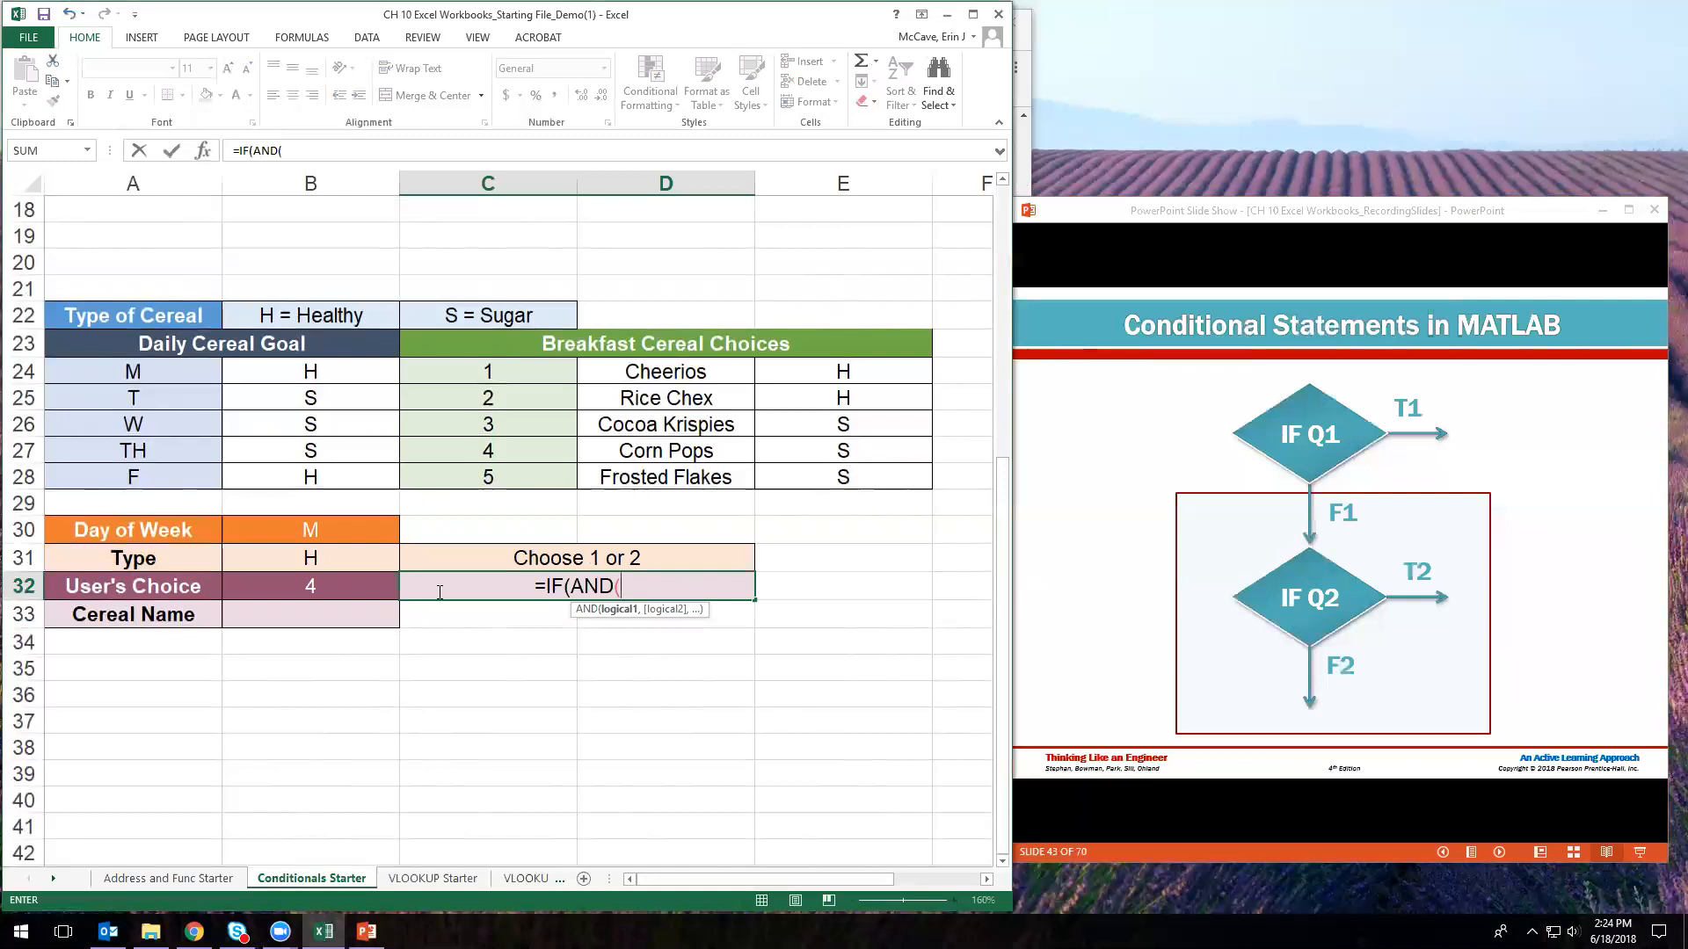
- Advance the slides to Logical Operators, then resume editing C32's formula
click(1267, 218)
key(Right)
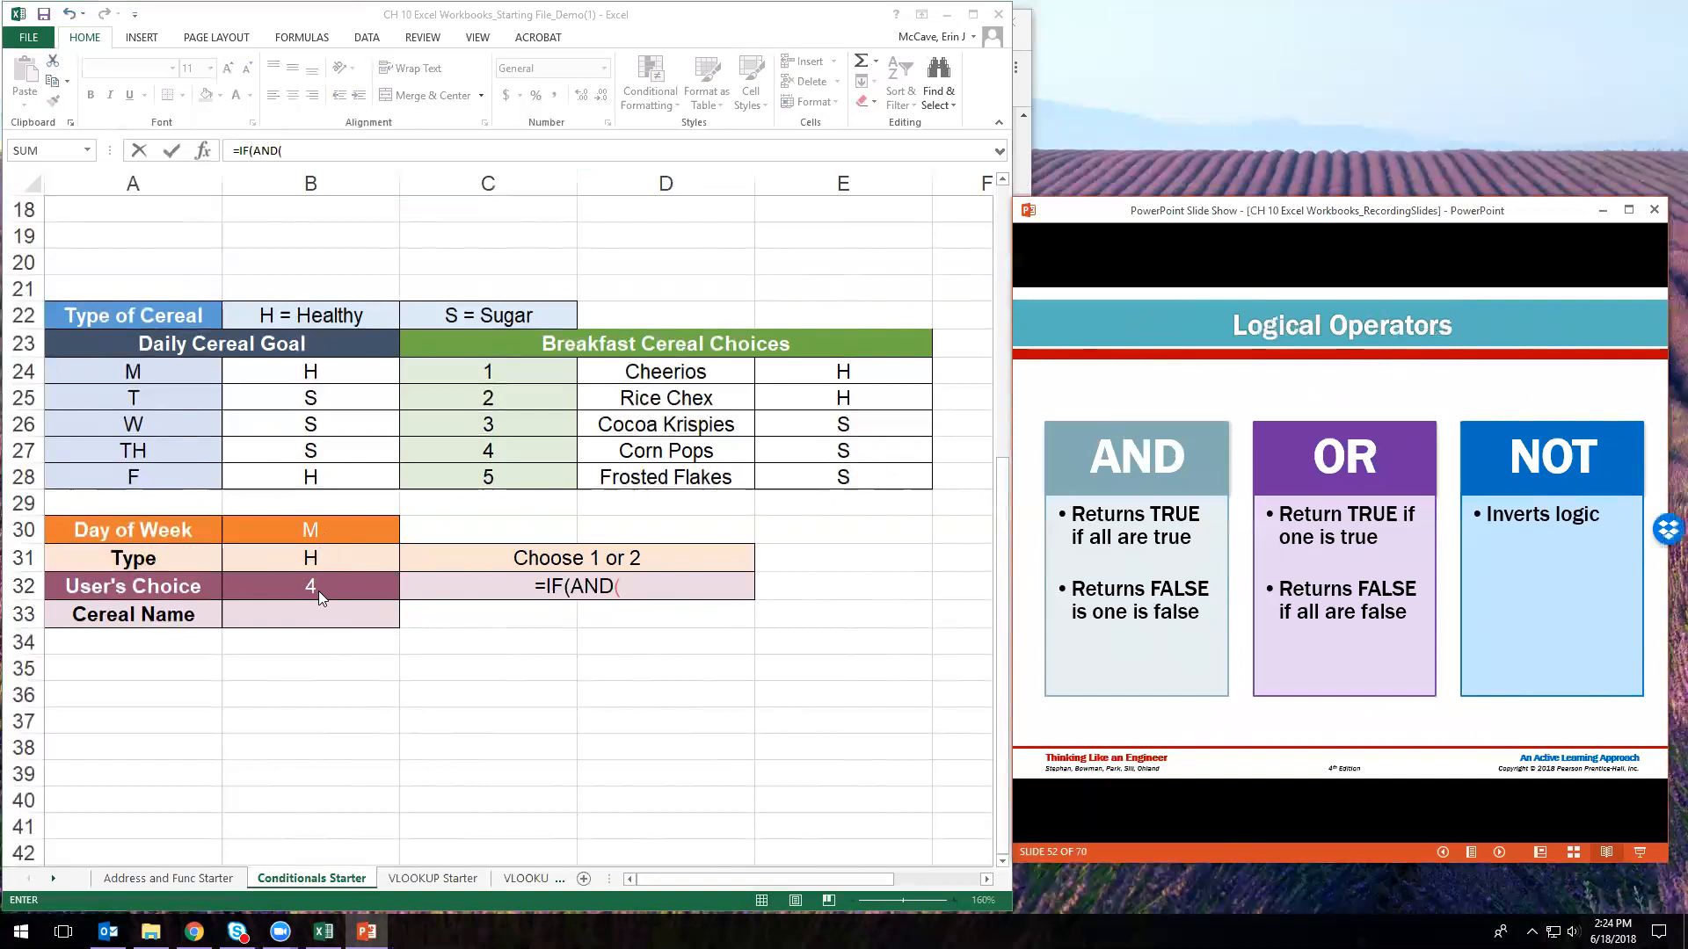
click(669, 585)
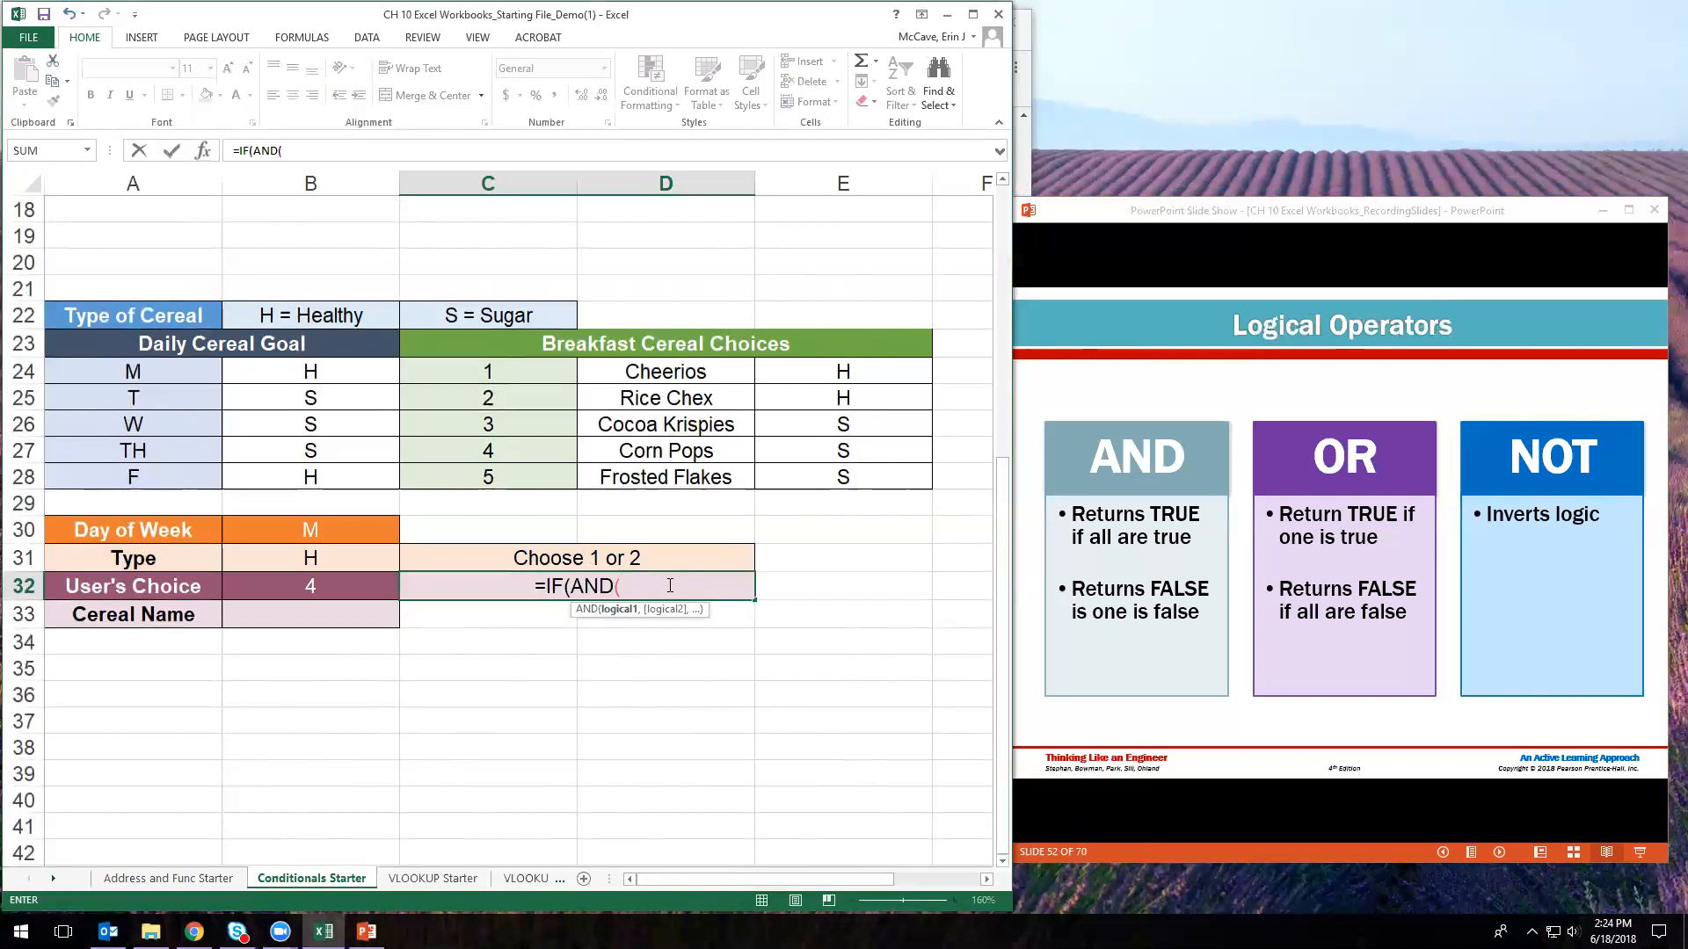
text(B)
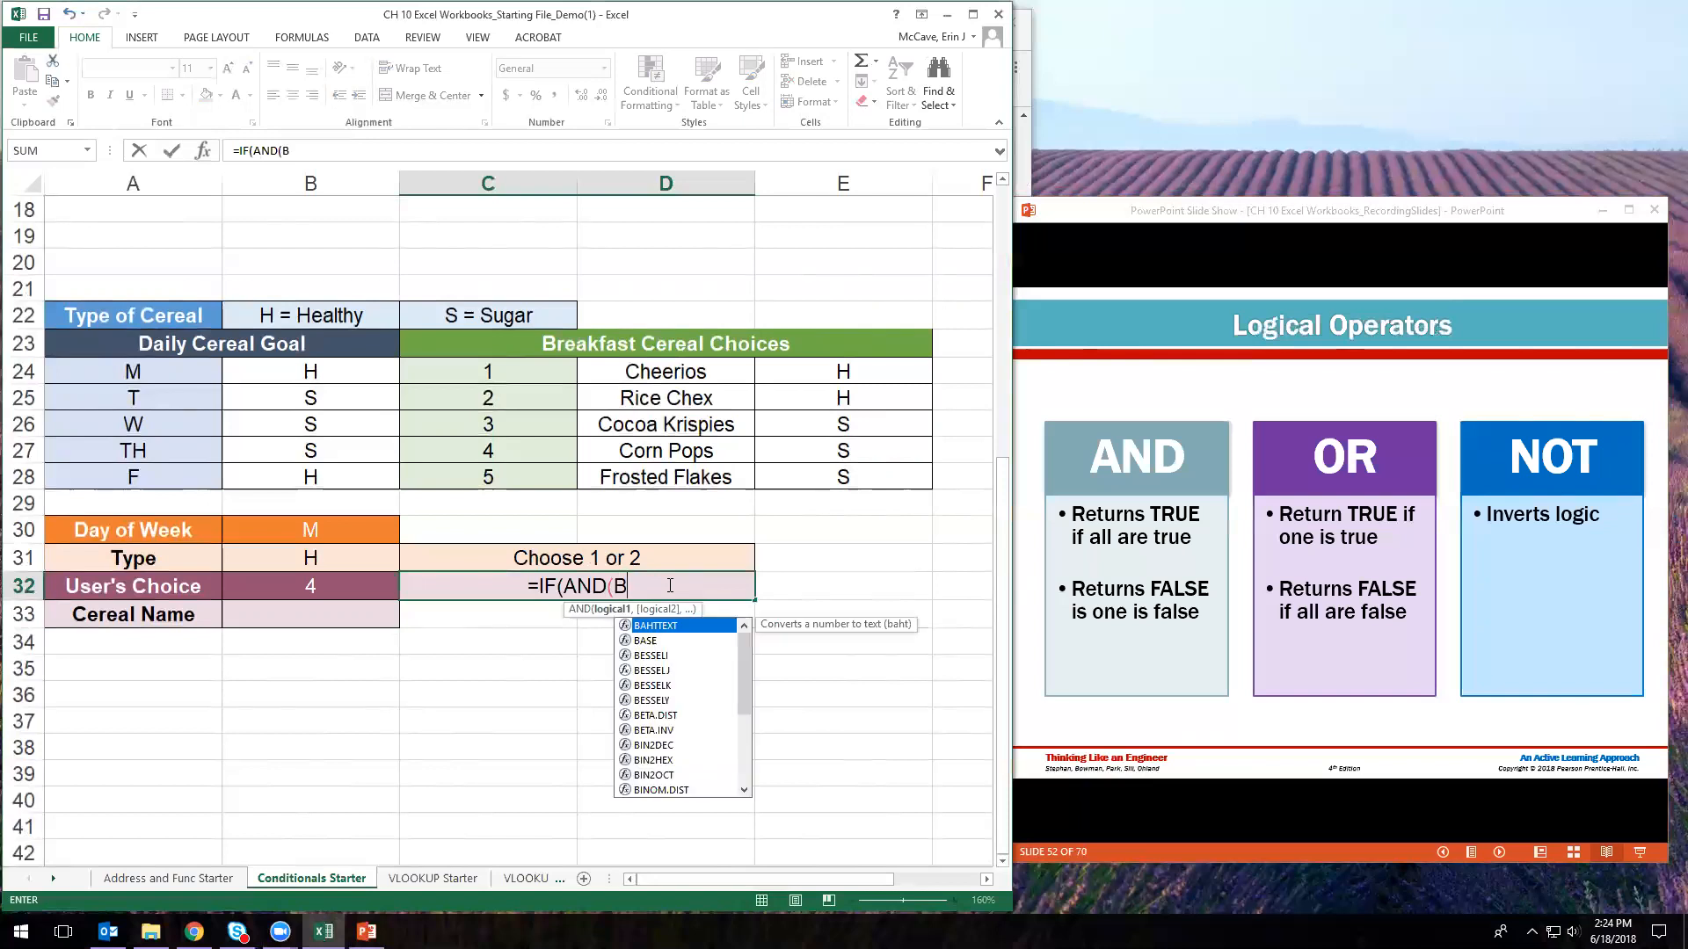
key(BackSpace)
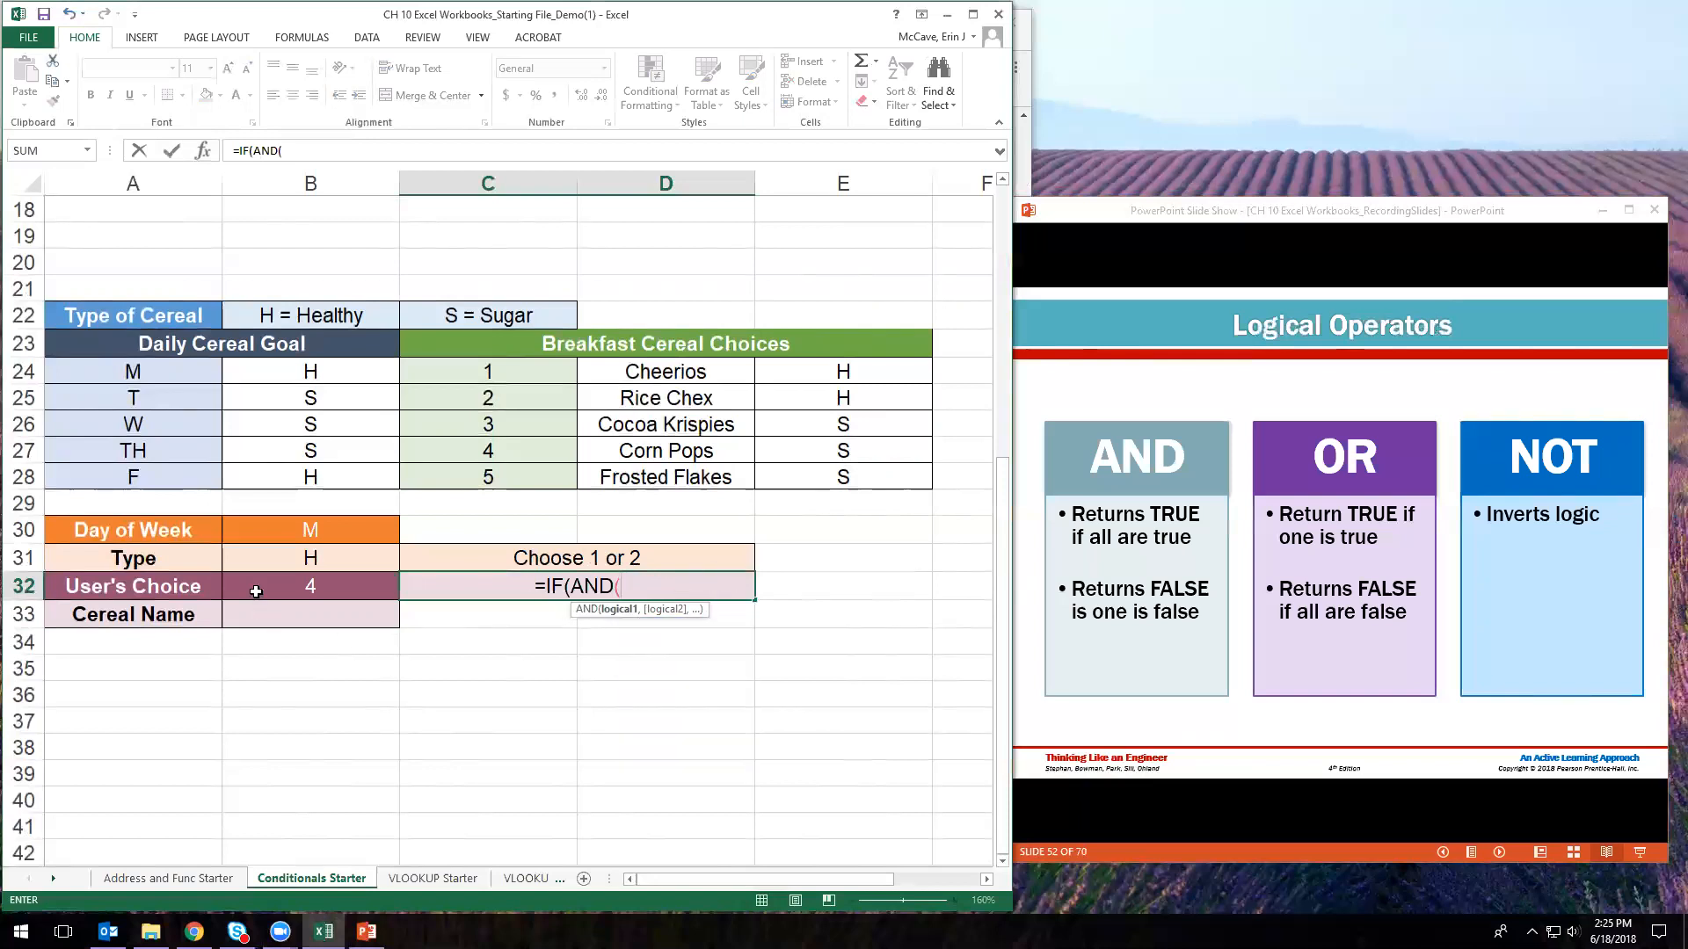
- Add the AND tests B31="H", B32=1 and B32=2 to C32's formula
click(322, 554)
text(="H")
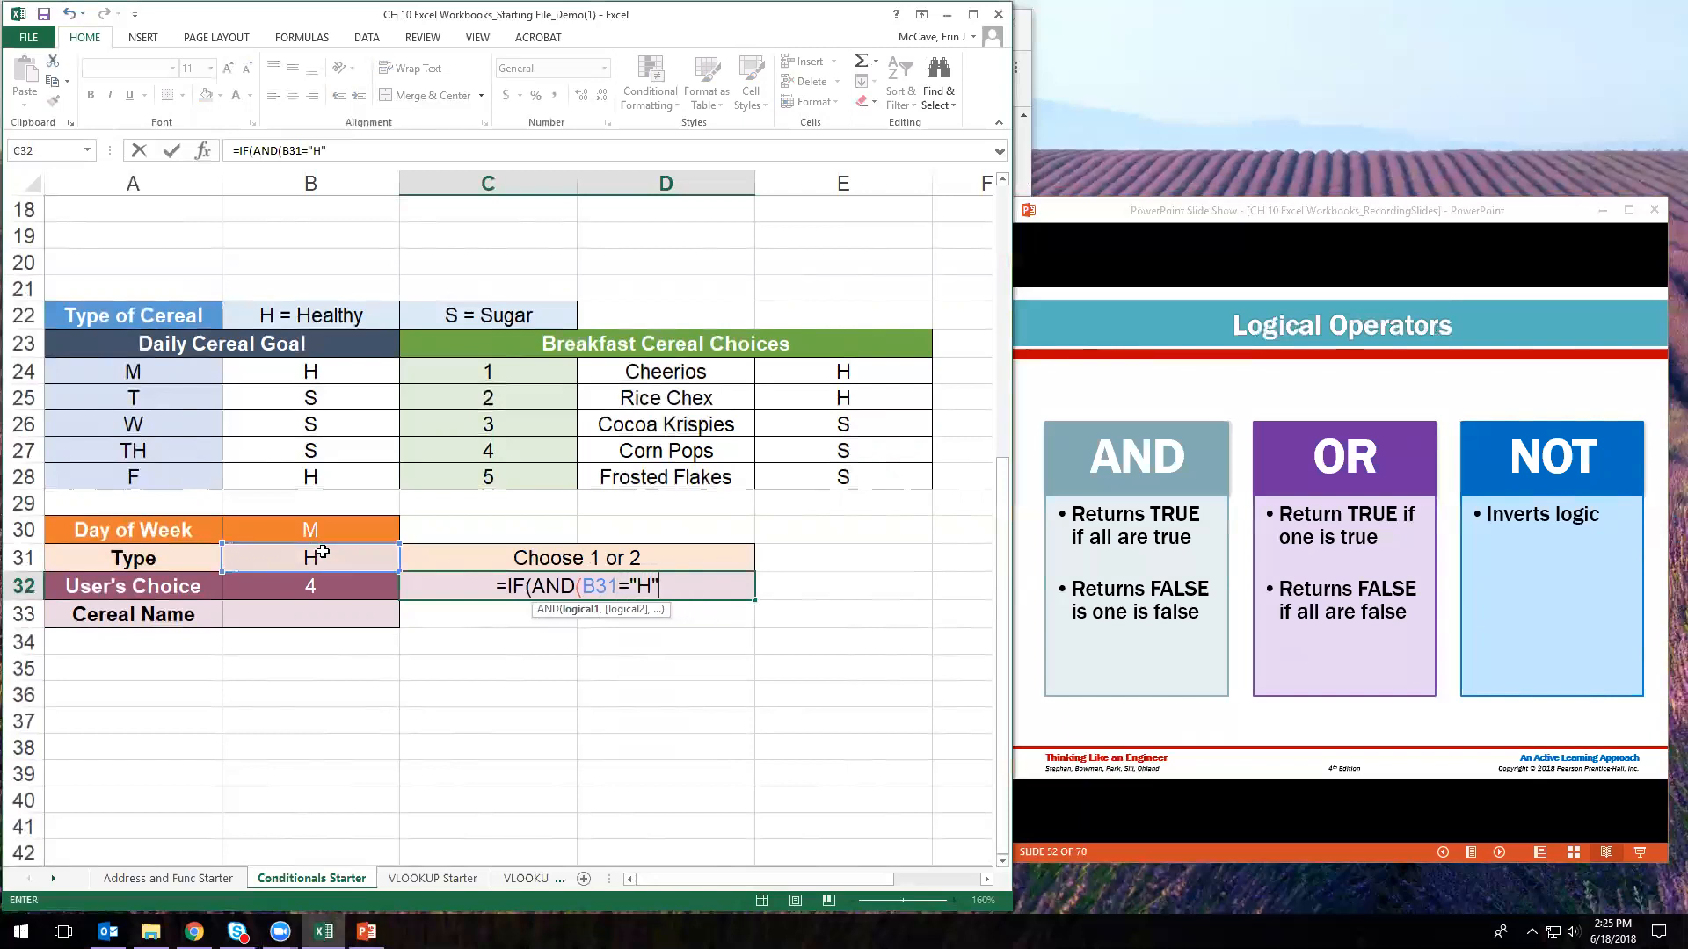
text(,)
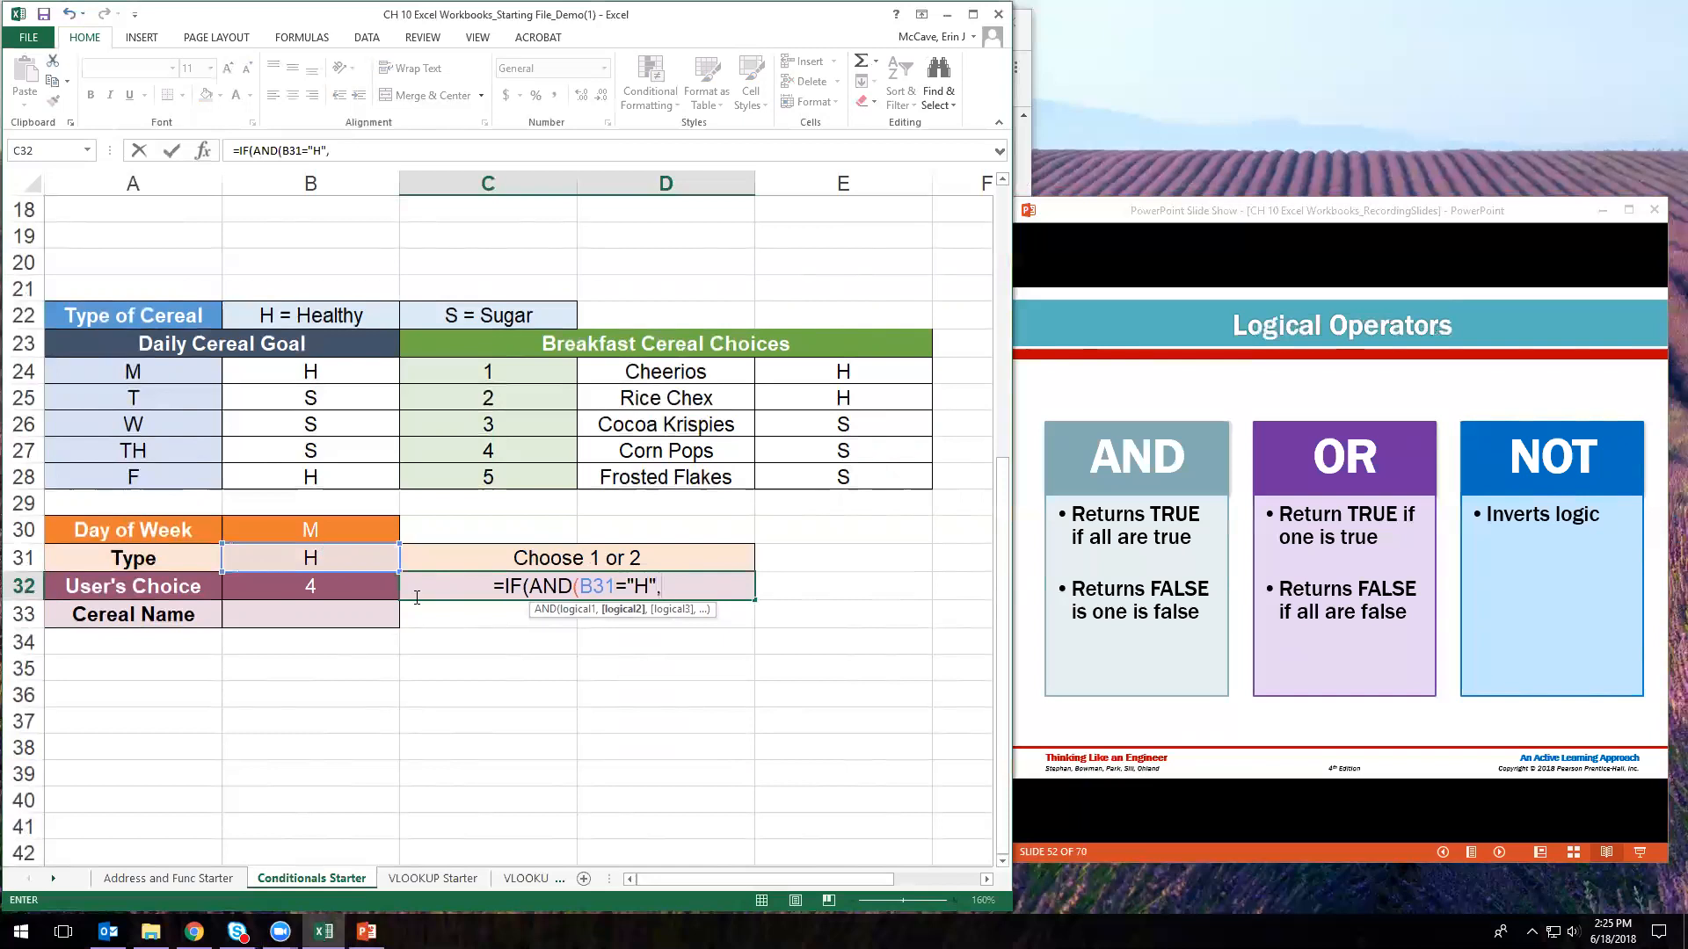
click(330, 584)
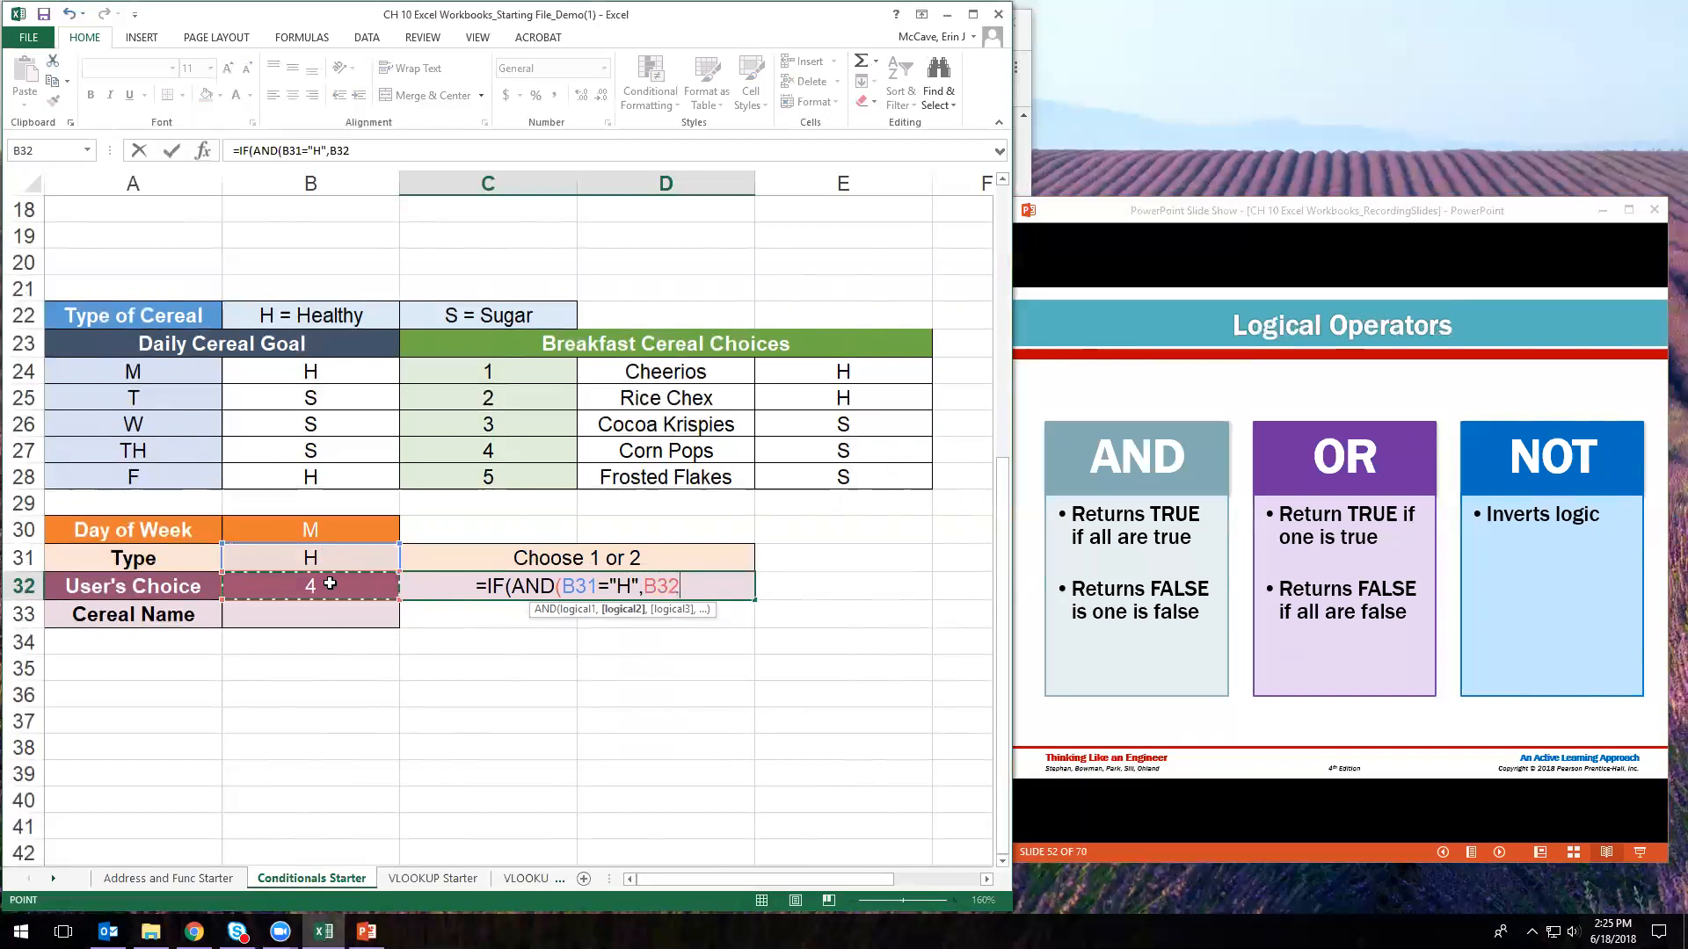
text(=)
text(1)
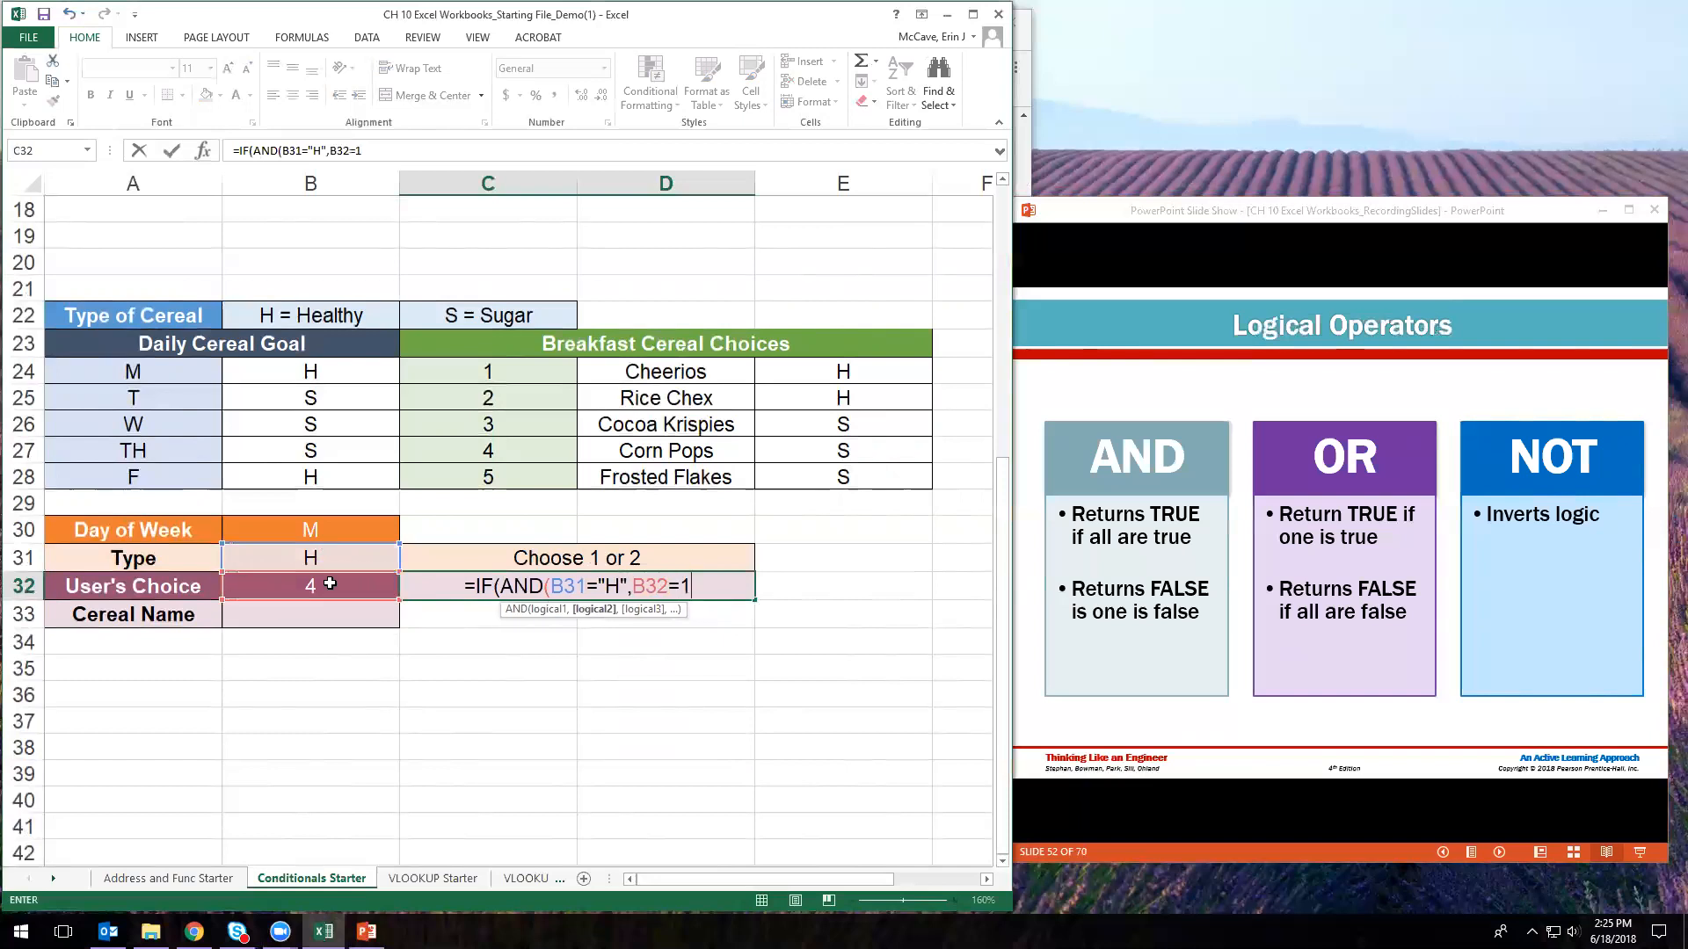
text(,)
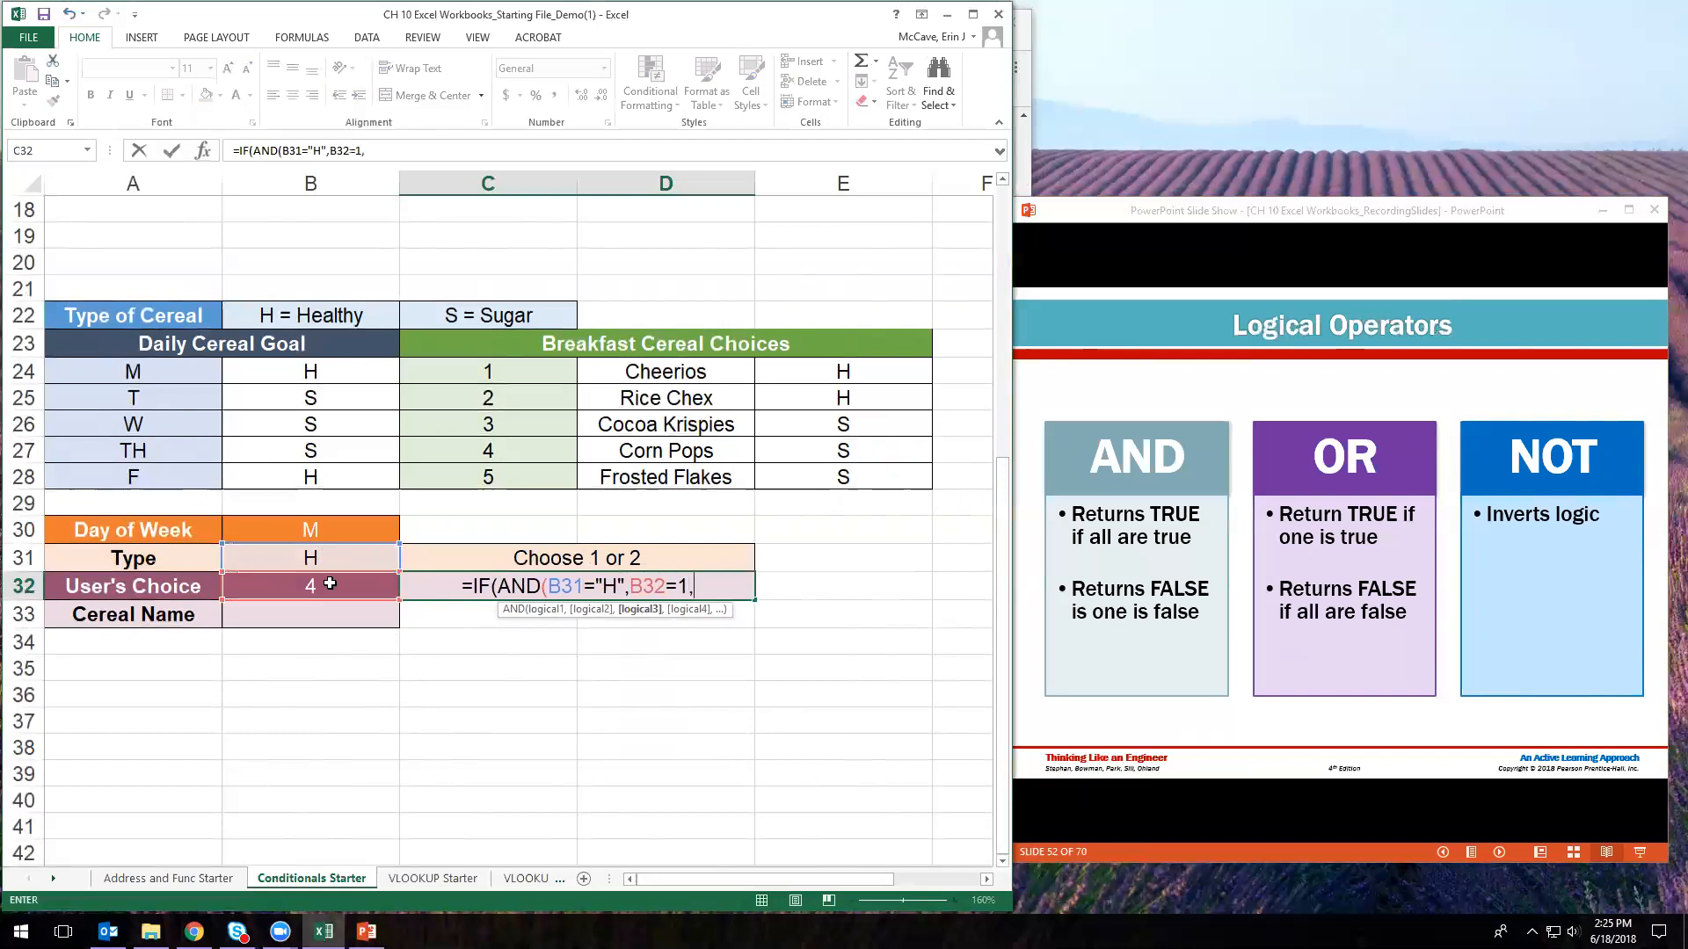
text(B32=2)
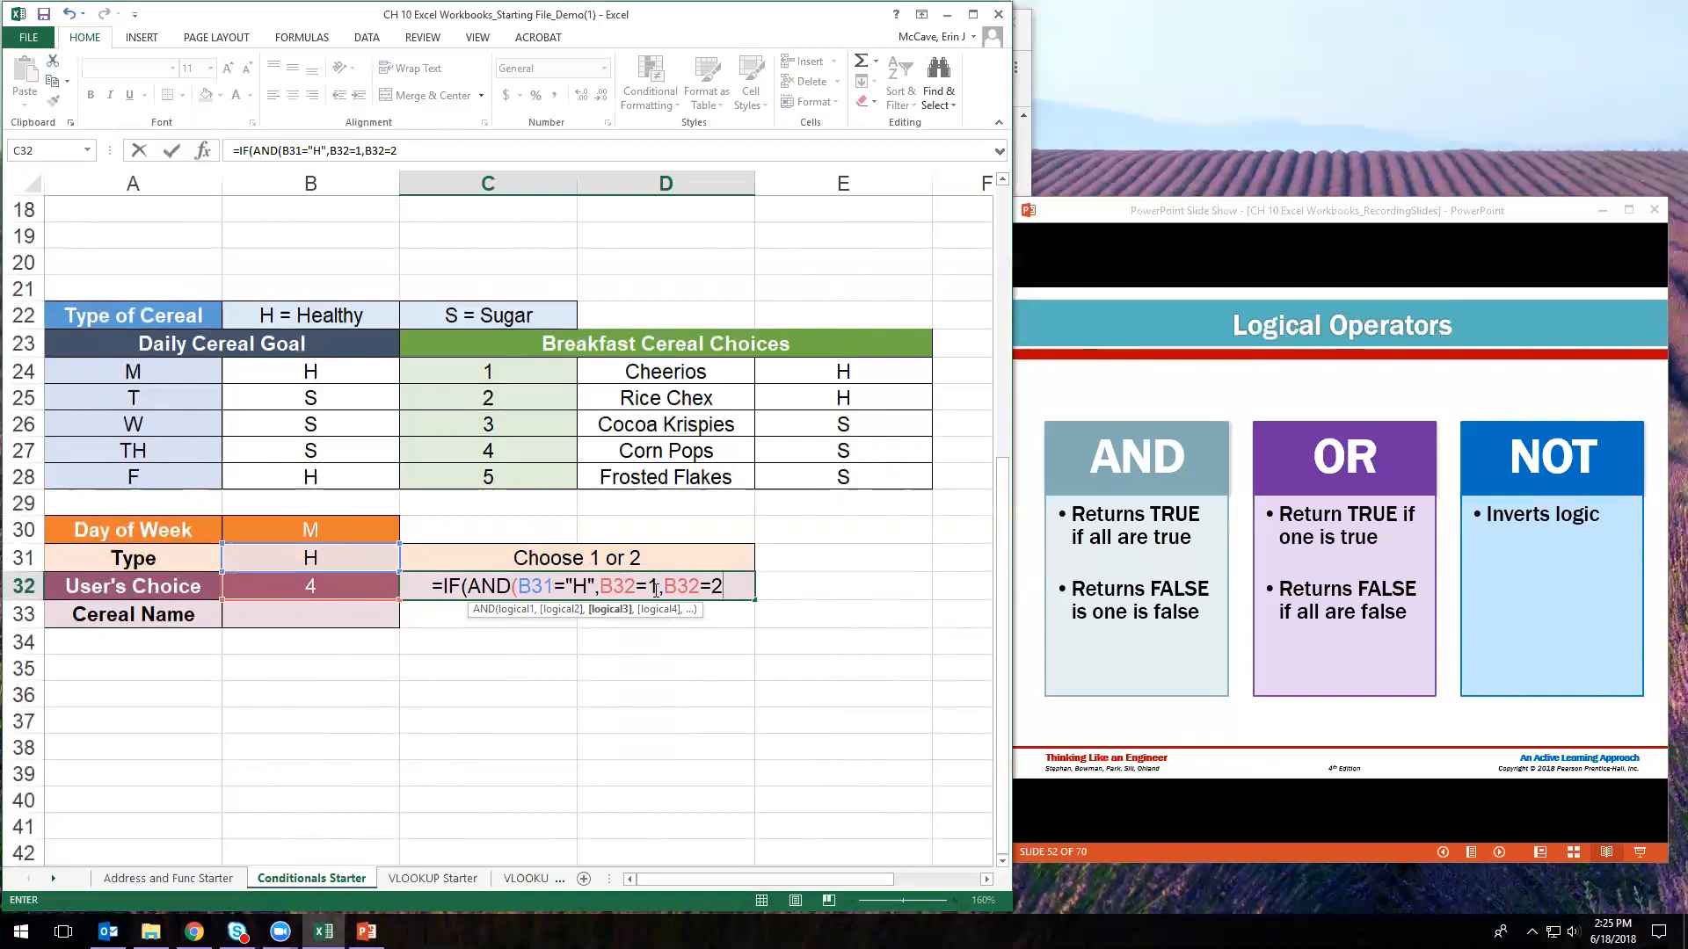
click(601, 586)
- Wrap B32=1,B32=2 in OR(, close the AND, and set "" as the true result
text(OR()
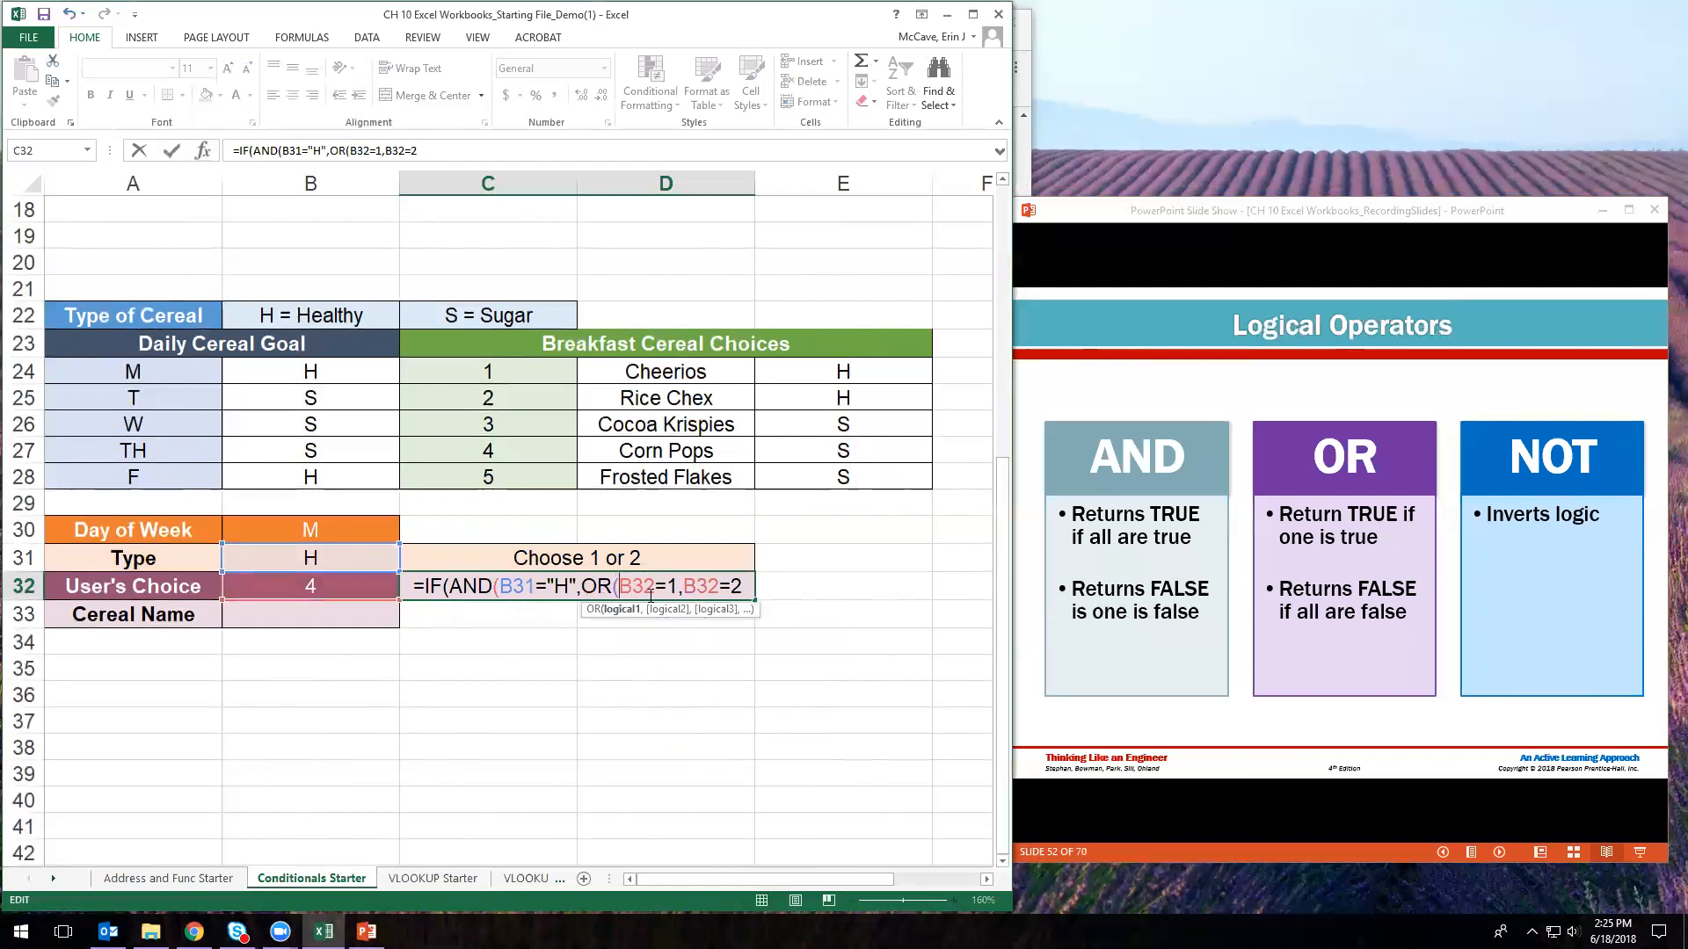
click(748, 595)
text())
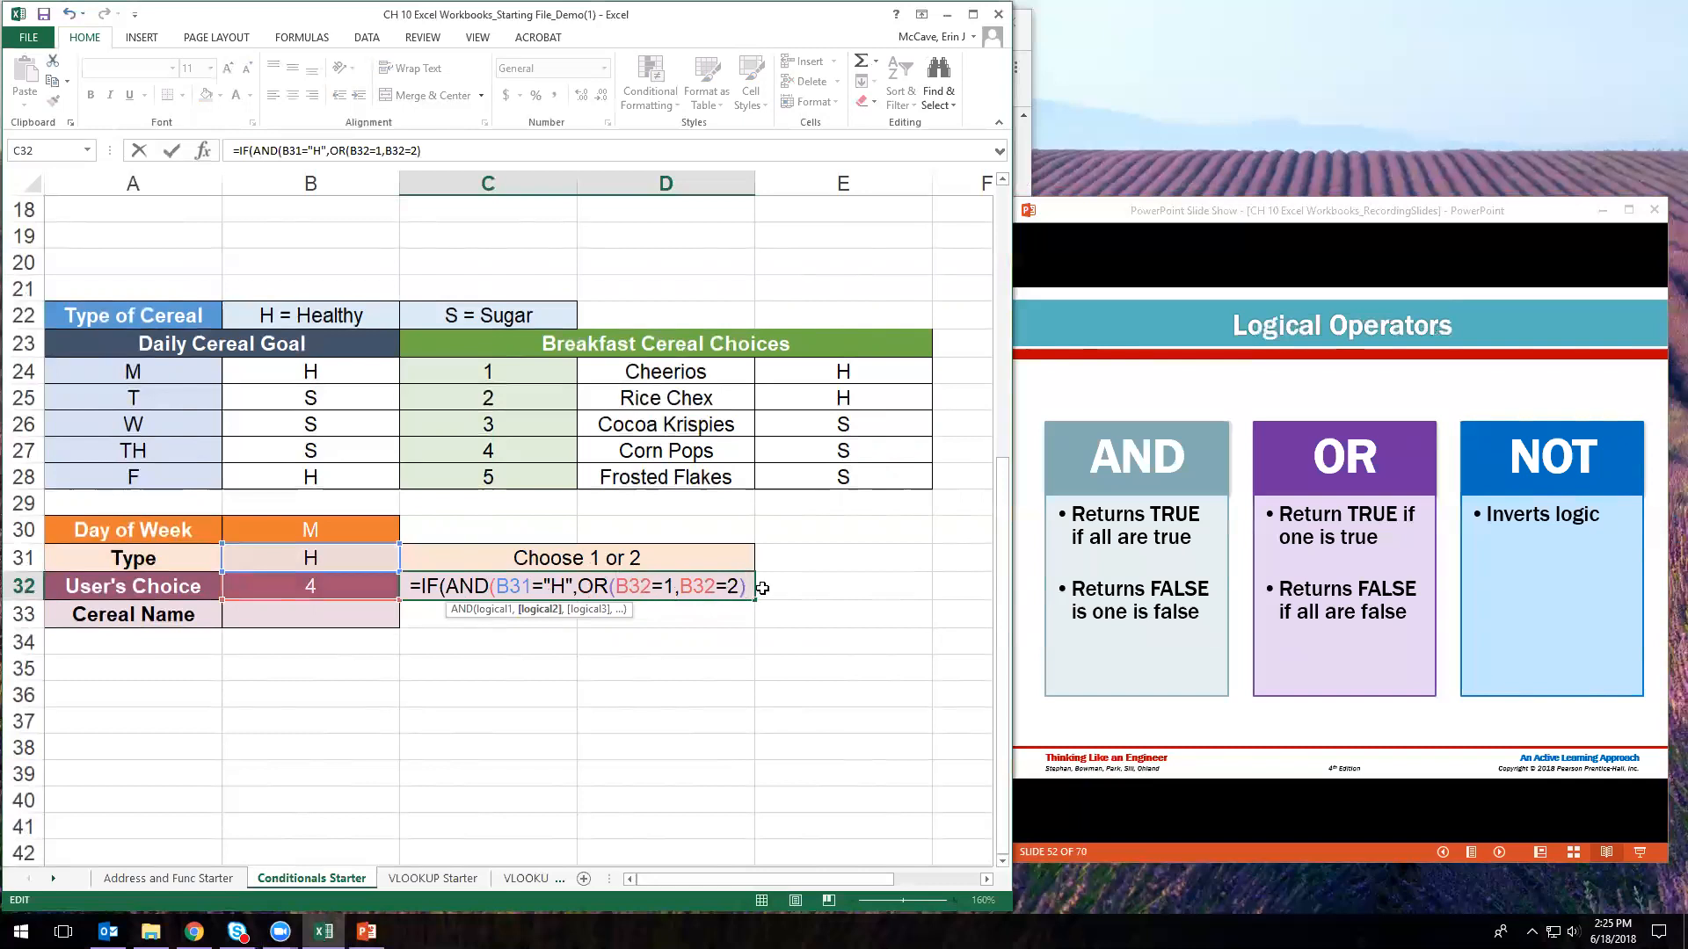
text(,)
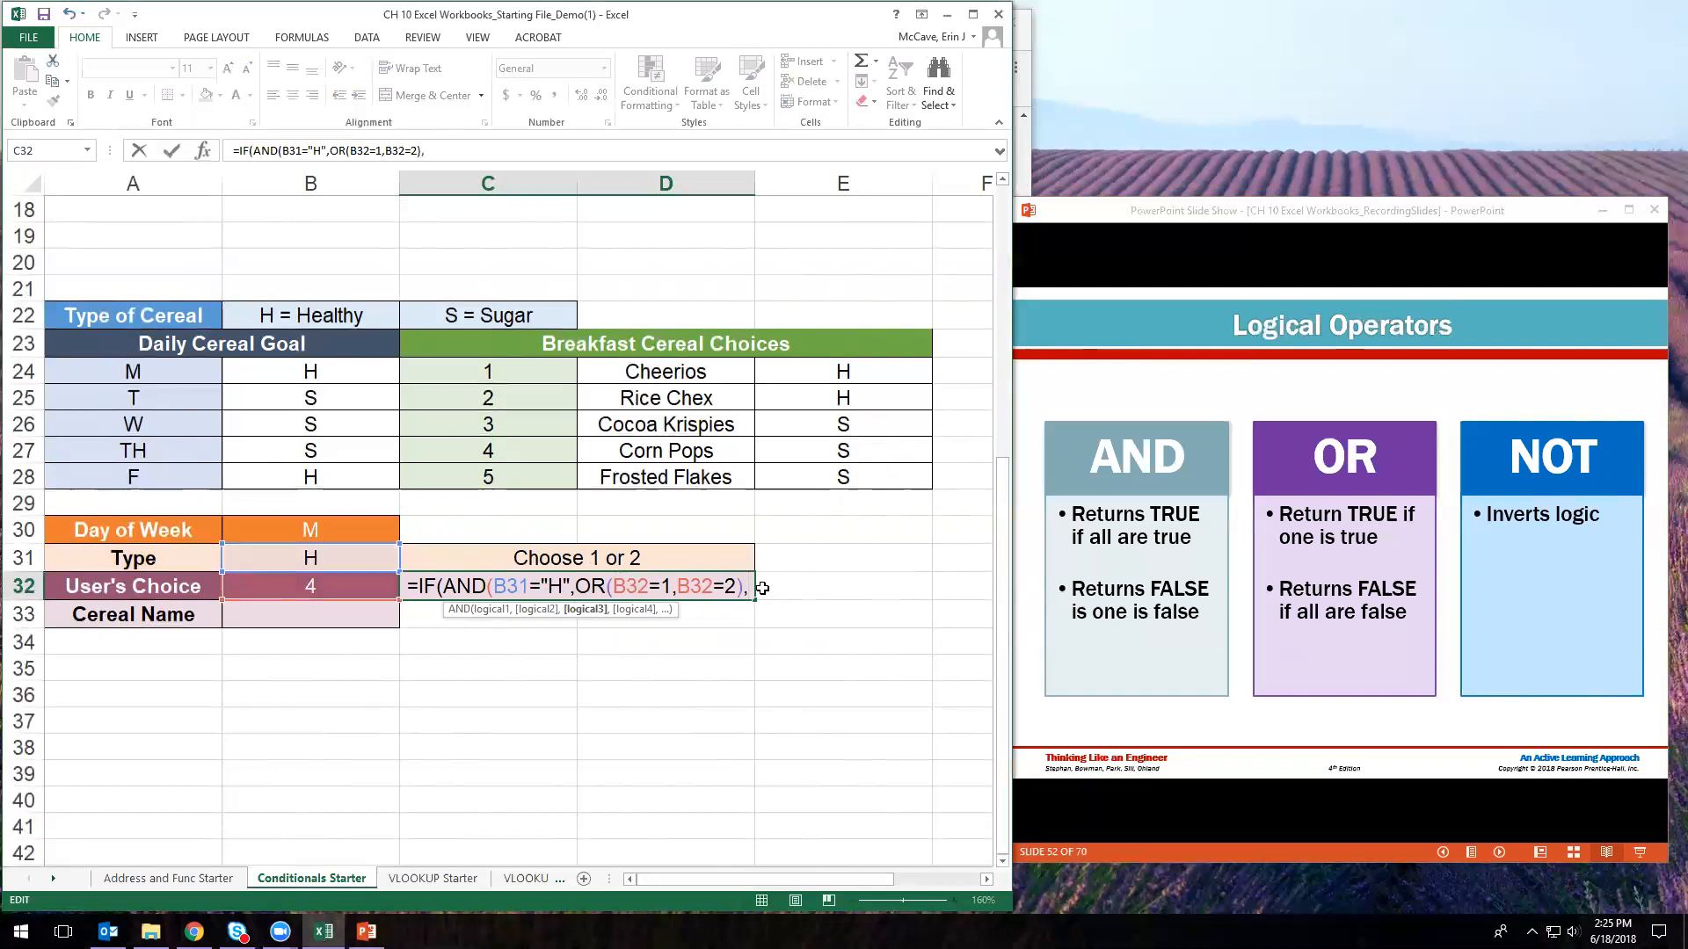
key(BackSpace)
text())
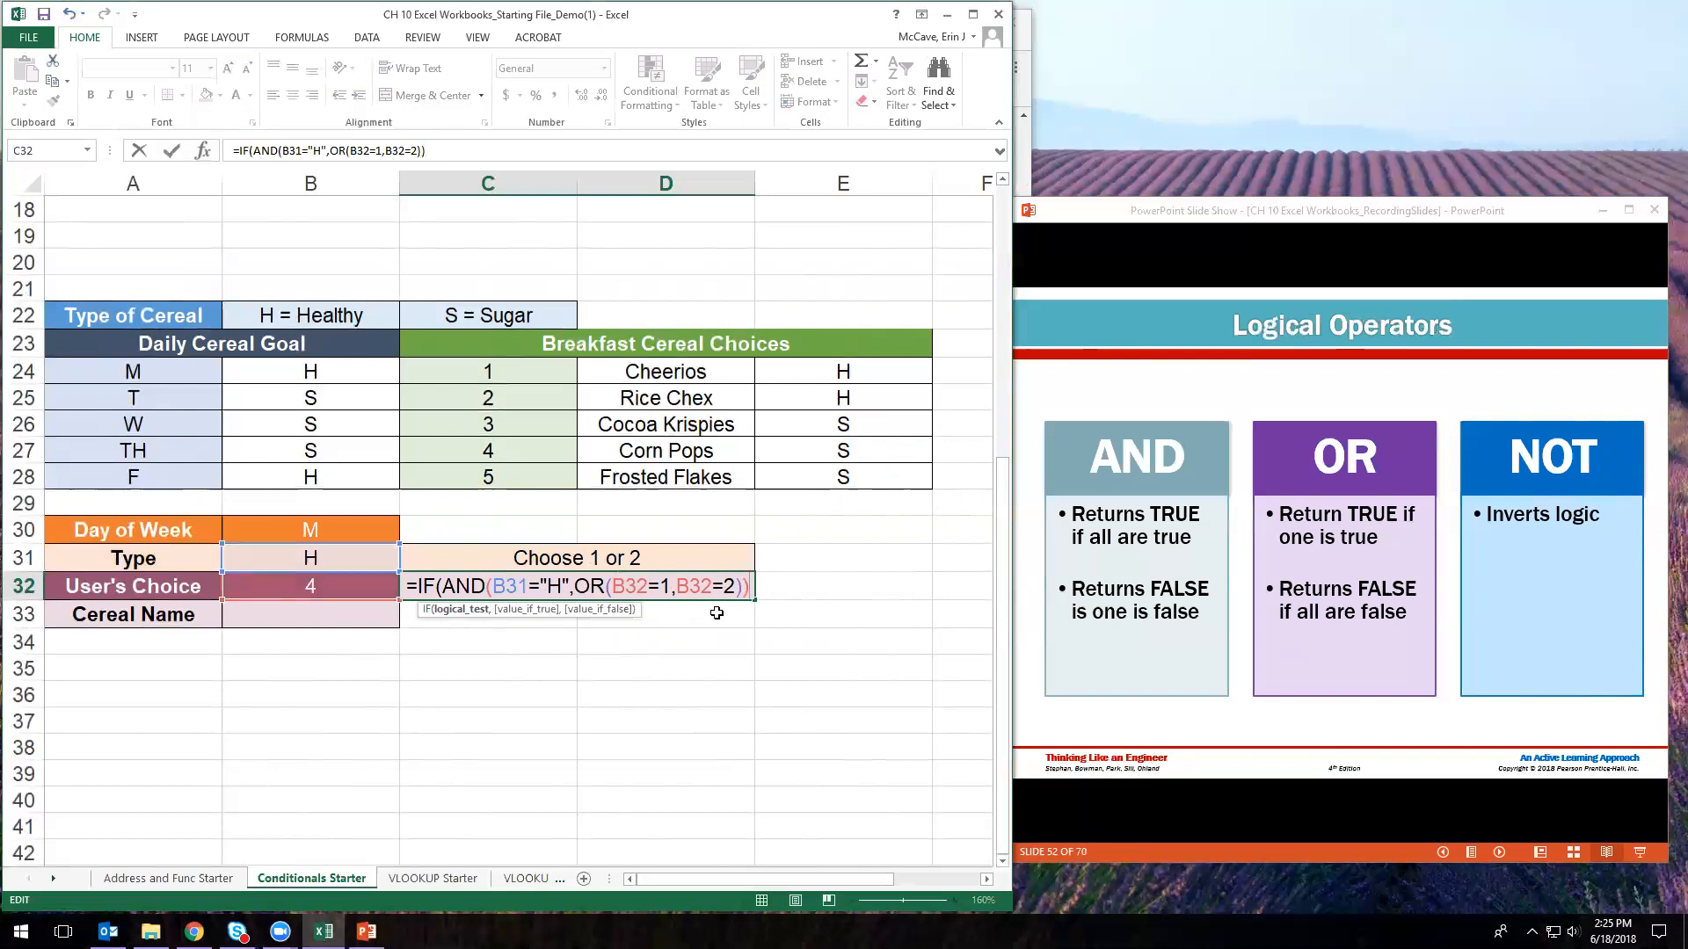
text(,)
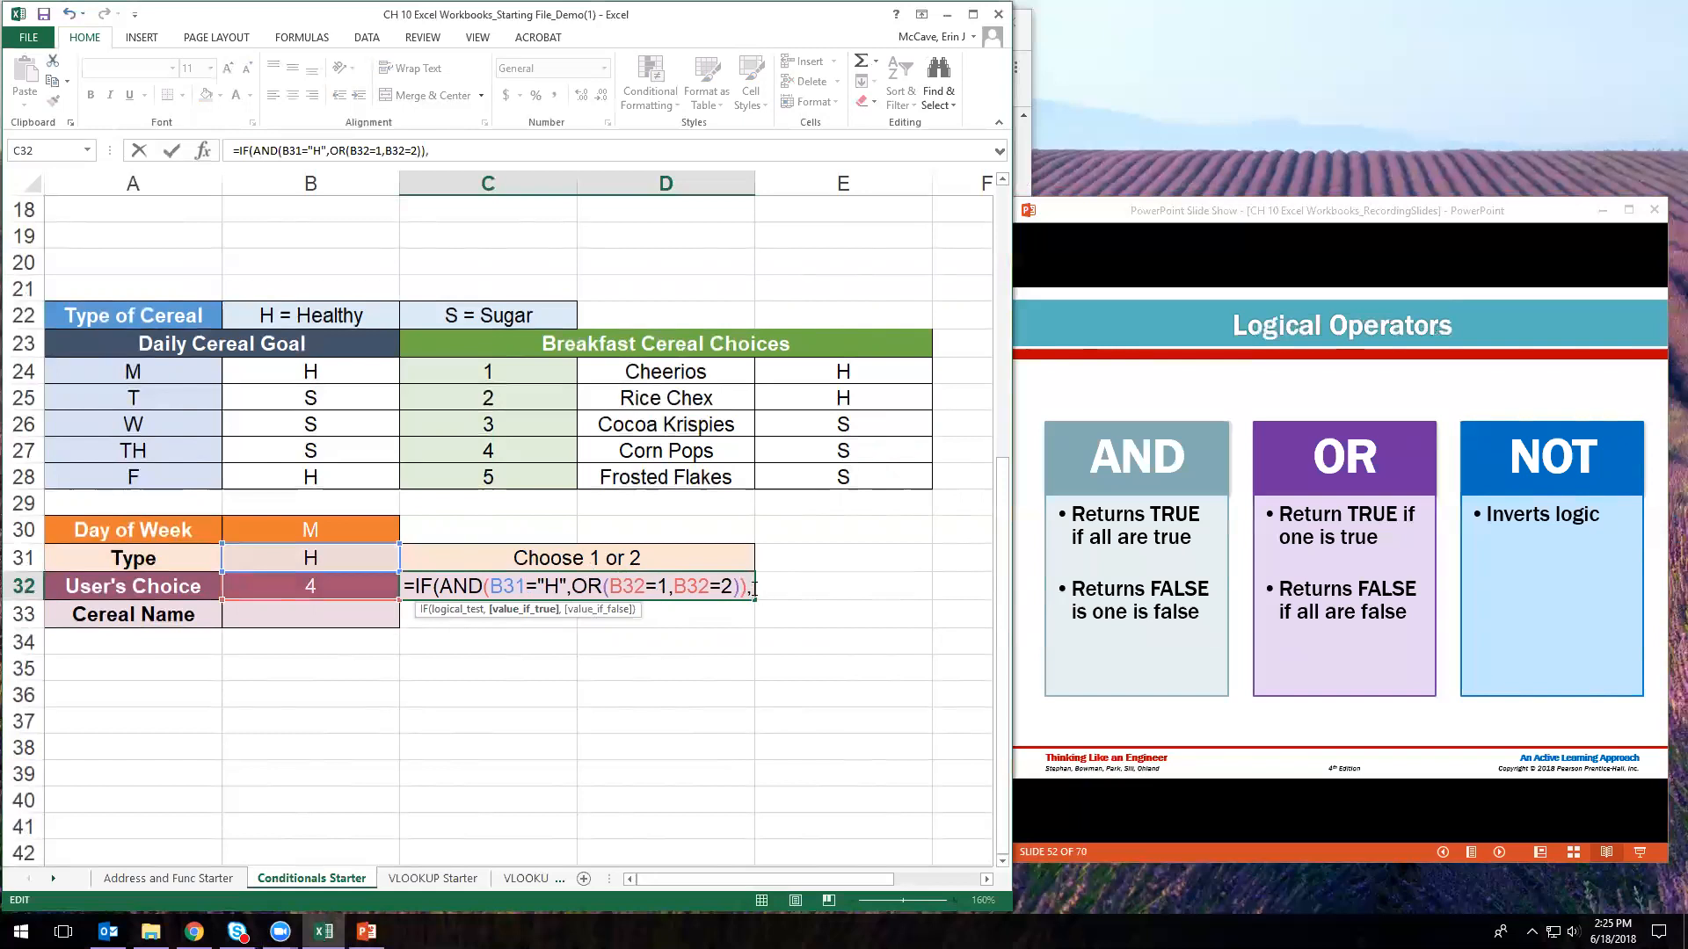
text("")
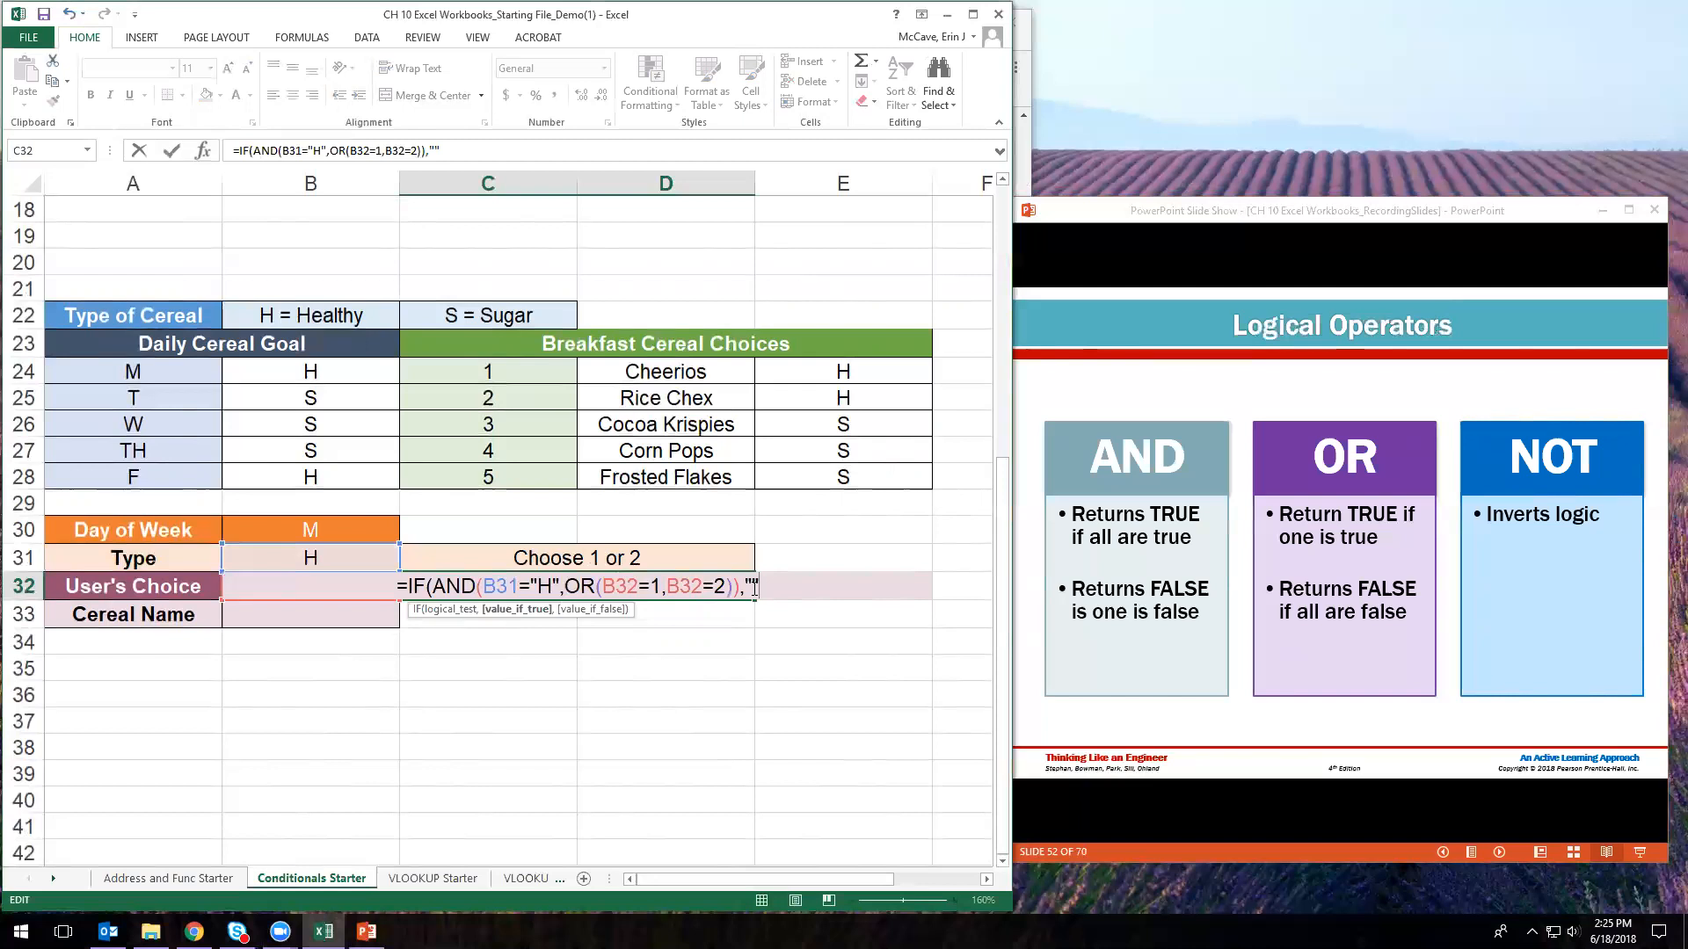
text(,)
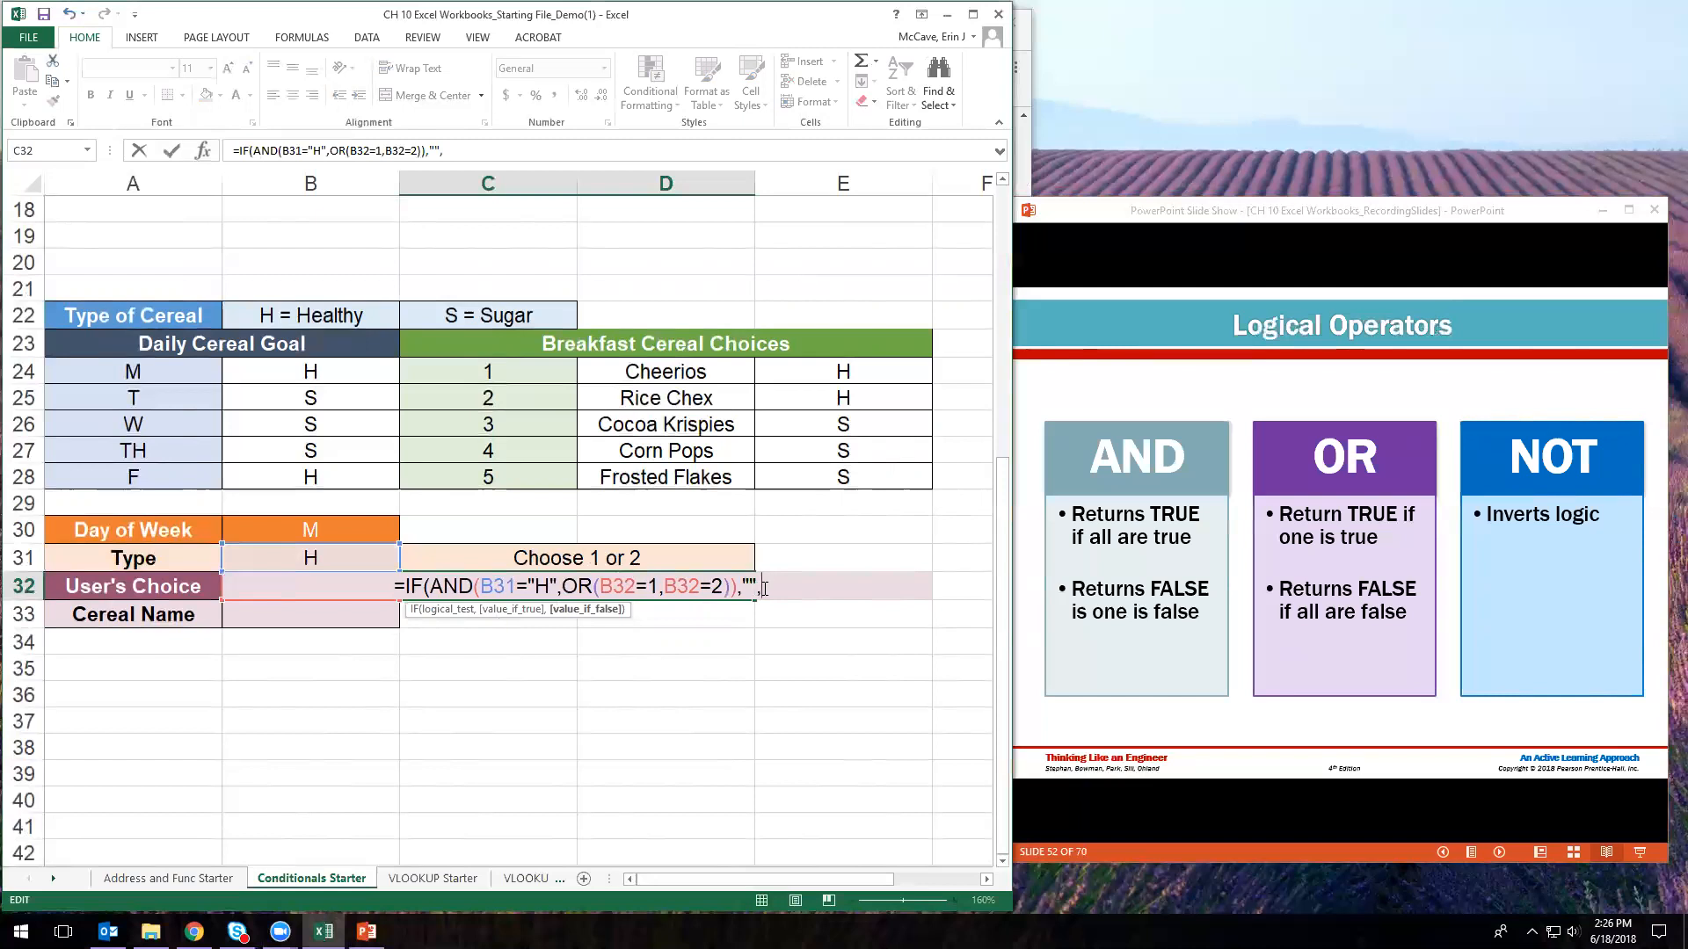
- Nest IF(AND(B31="S",OR(B32=3,B32=4,B32=5)),"","Choose Again") as the false branch, closing all parentheses
text(AND()
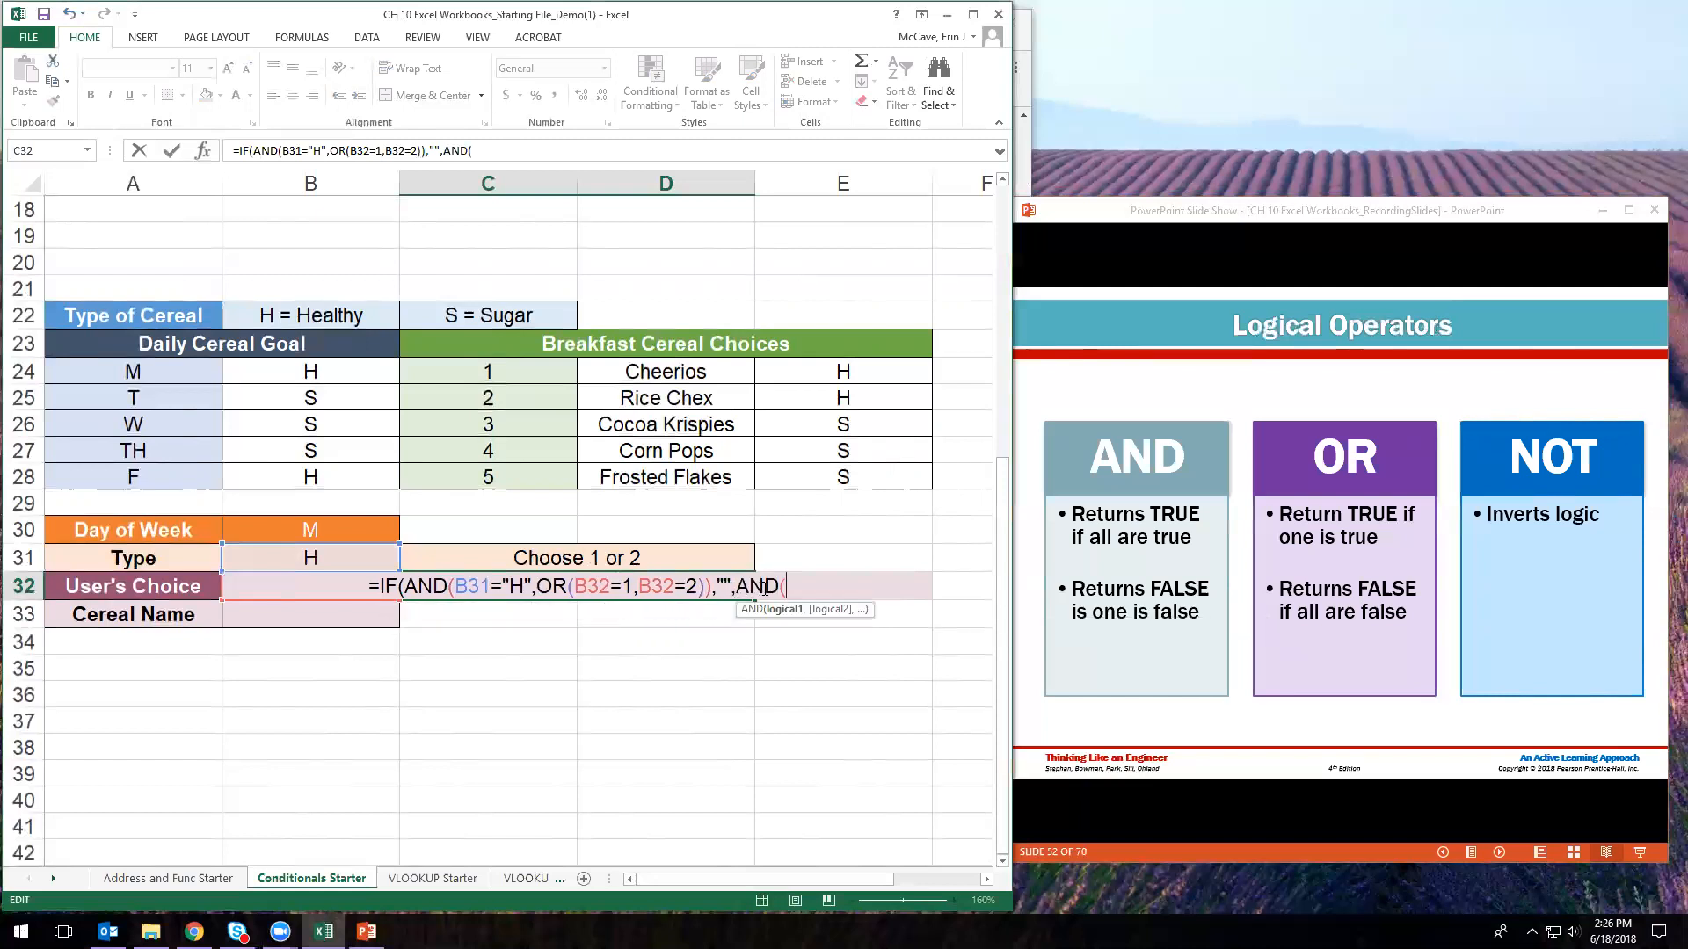
click(739, 585)
text(IF()
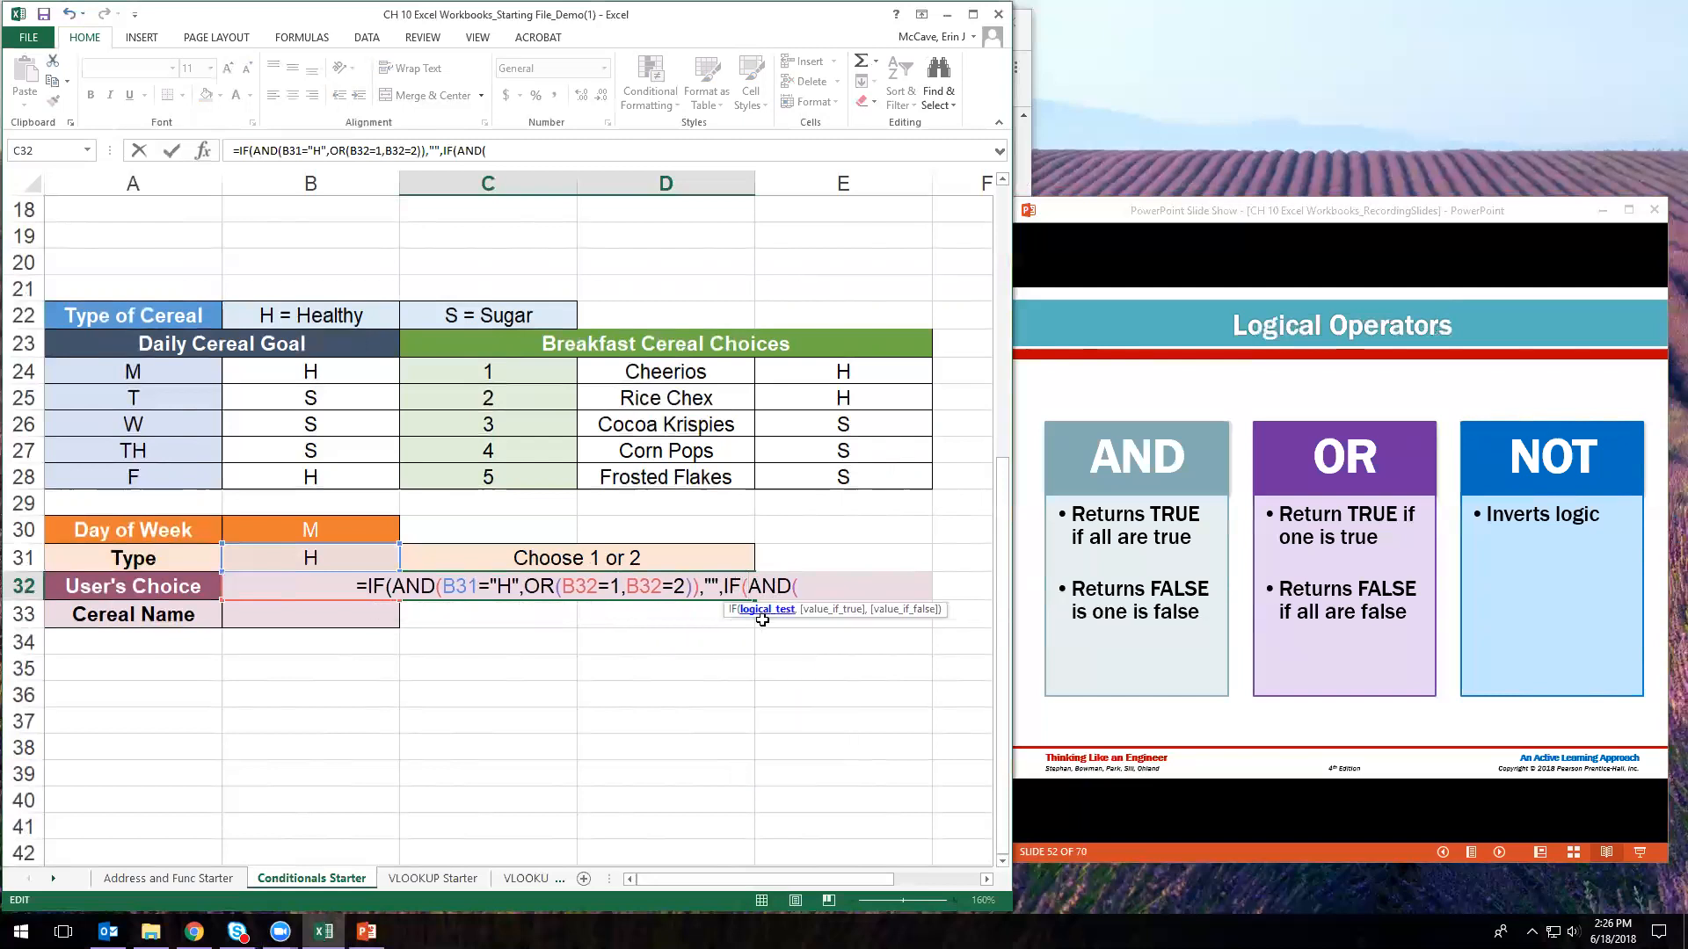
click(805, 587)
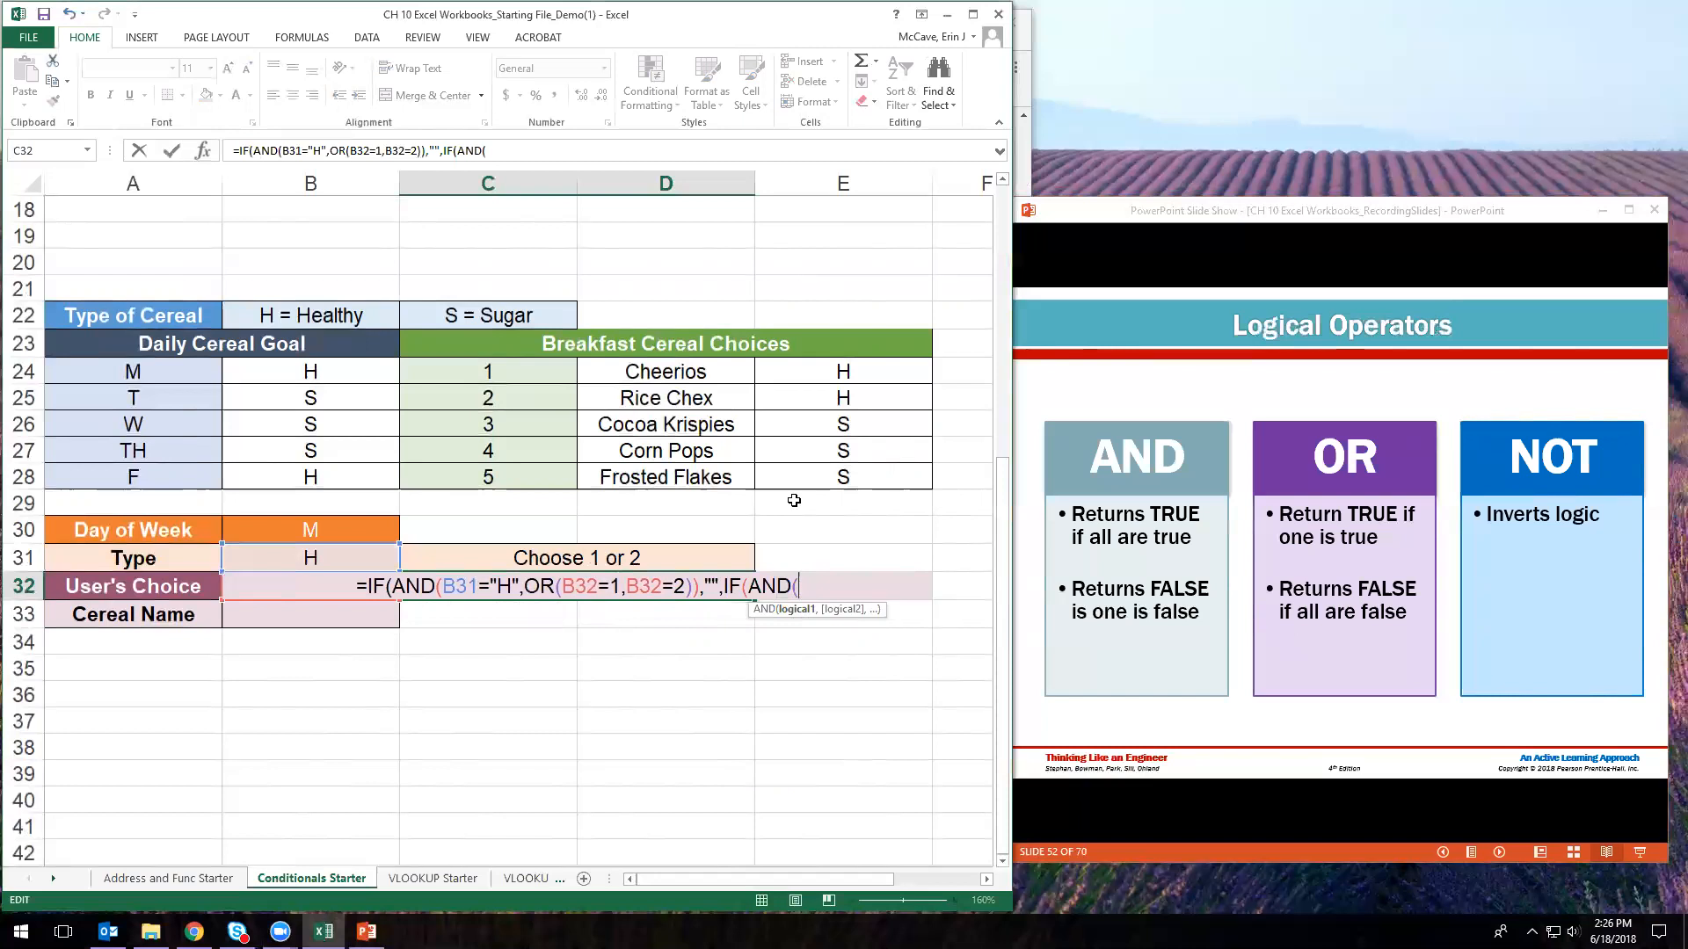
text(B31=)
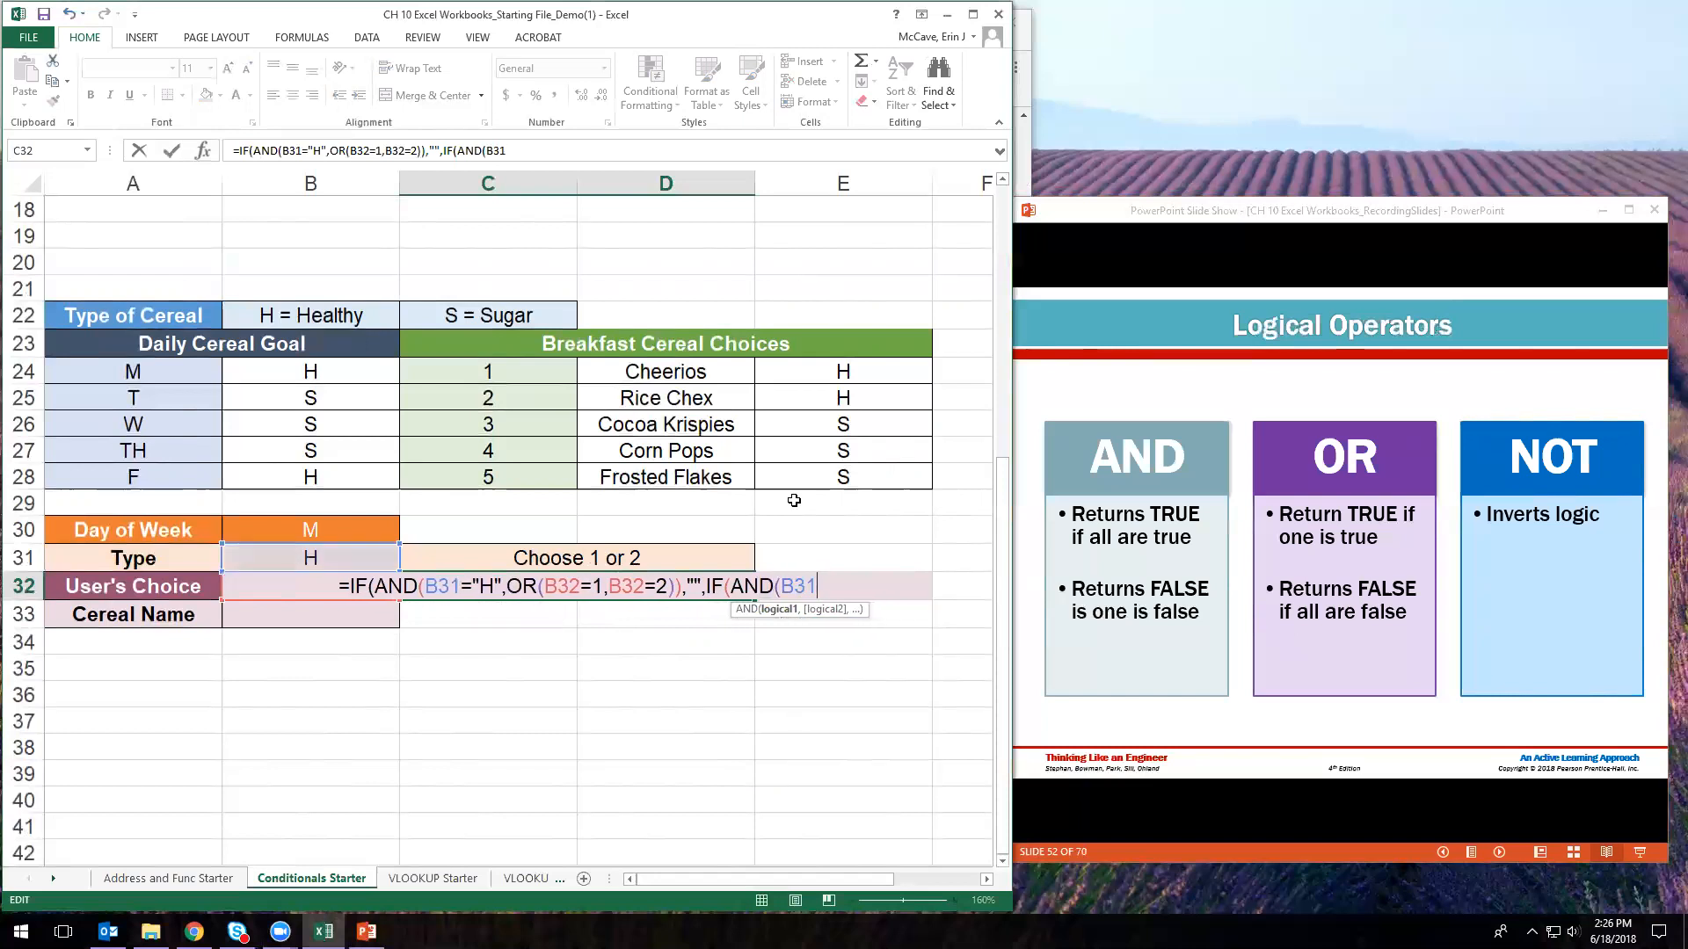
text("S)
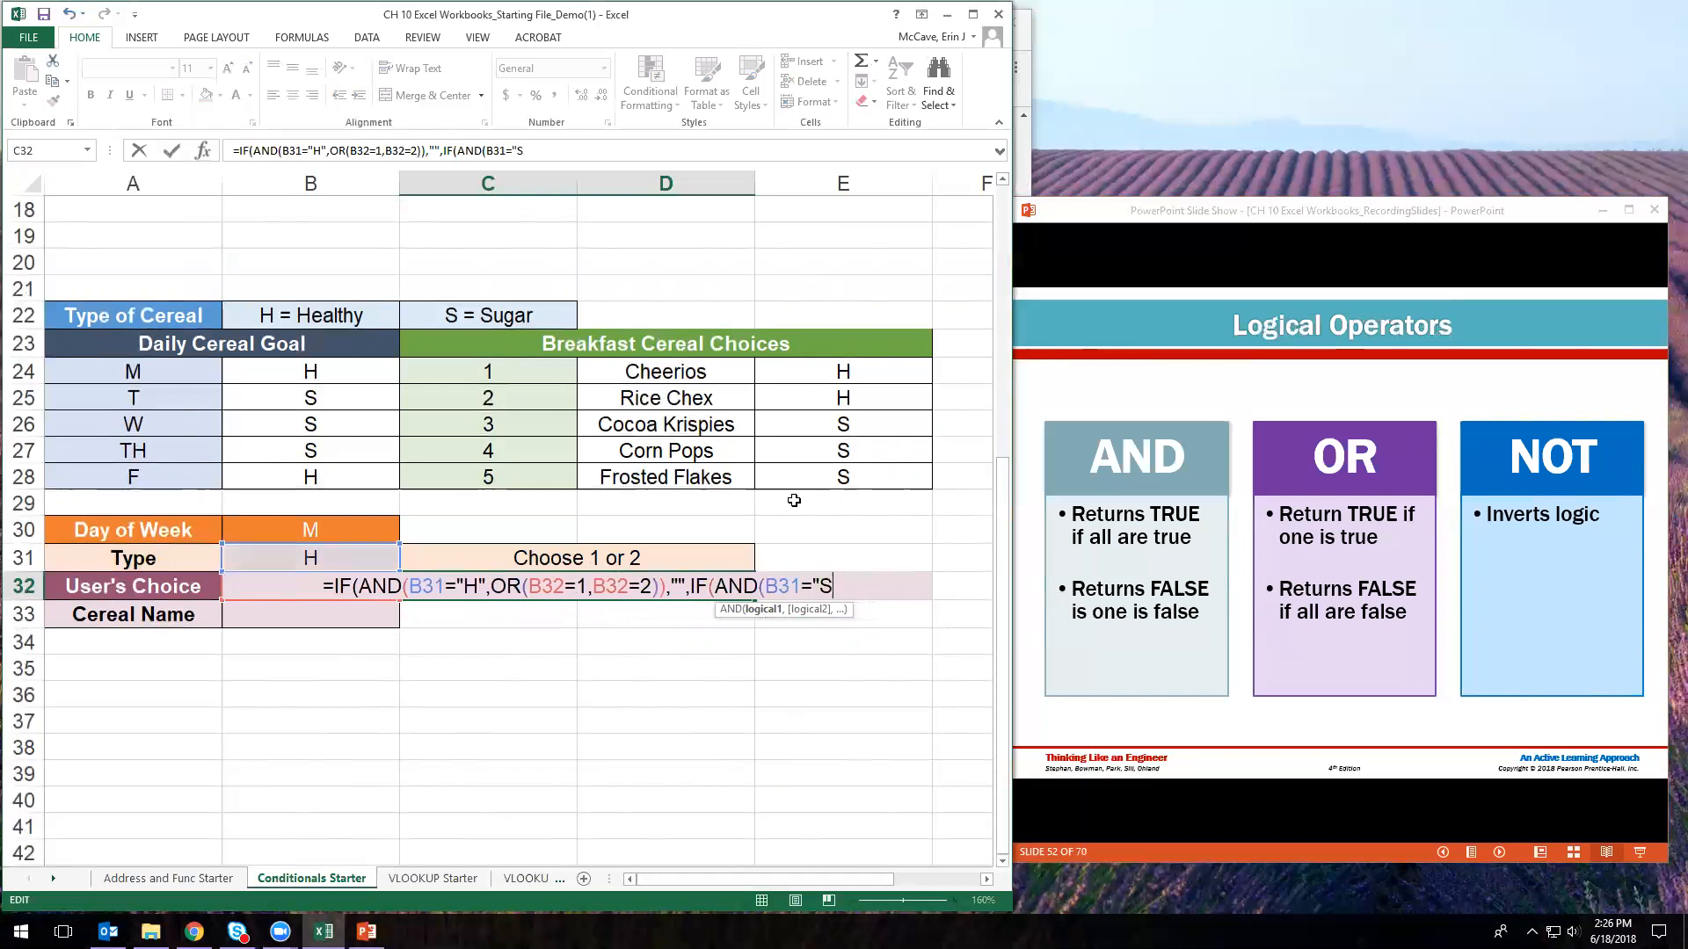
text(",)
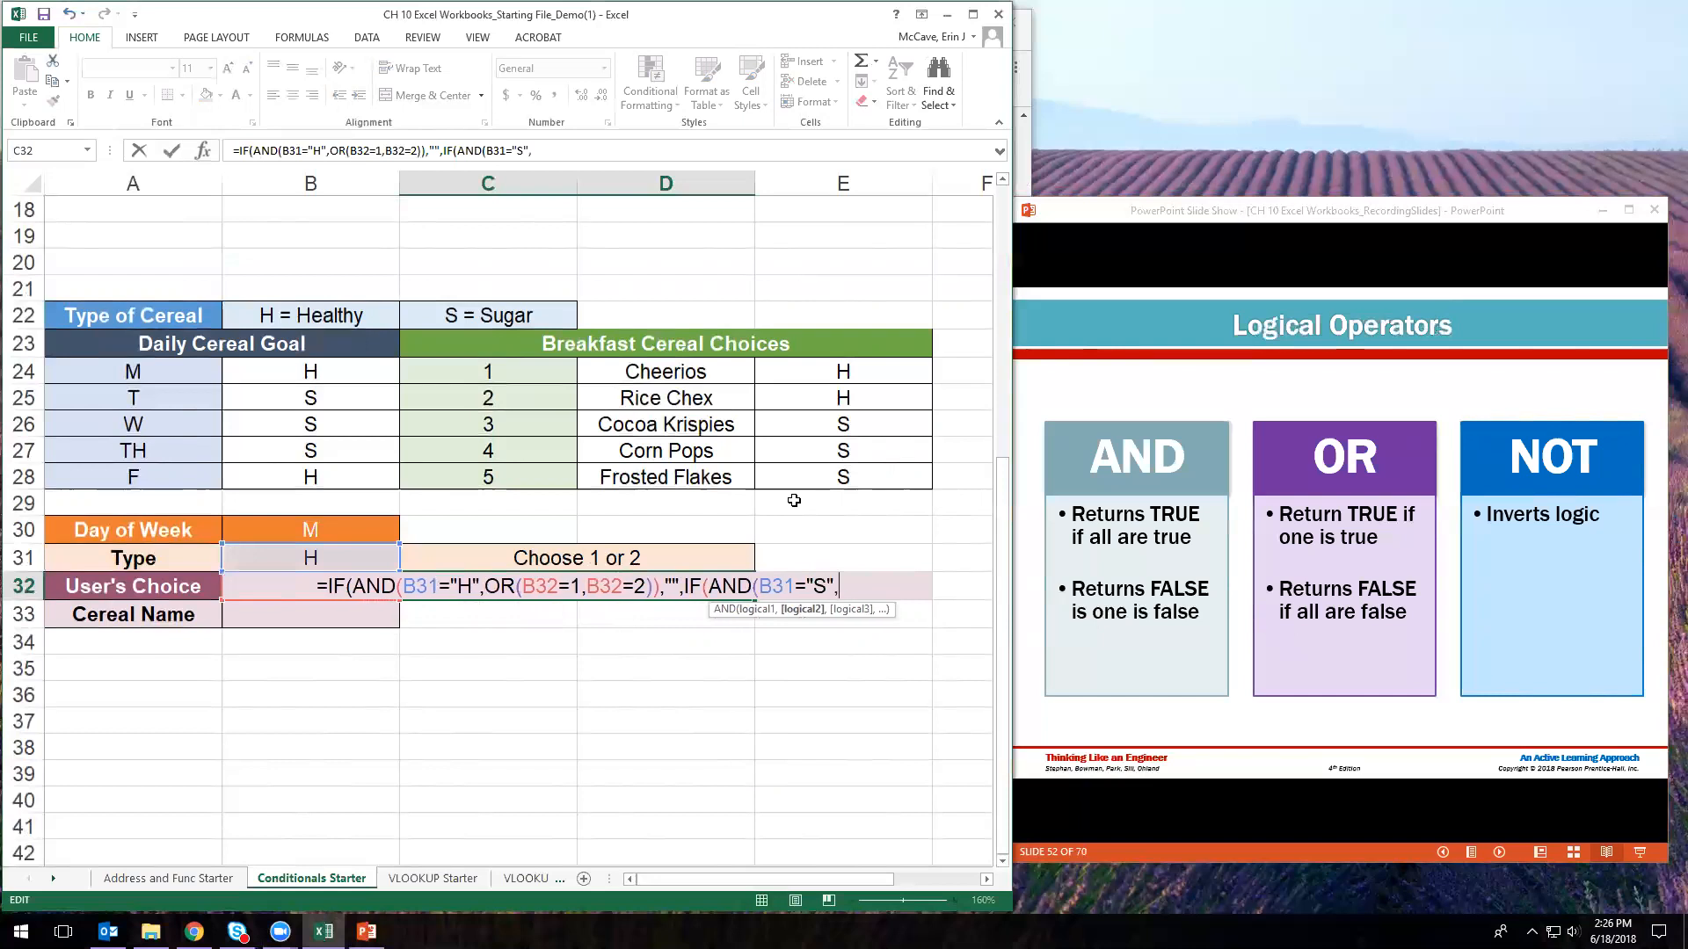
text(OR()
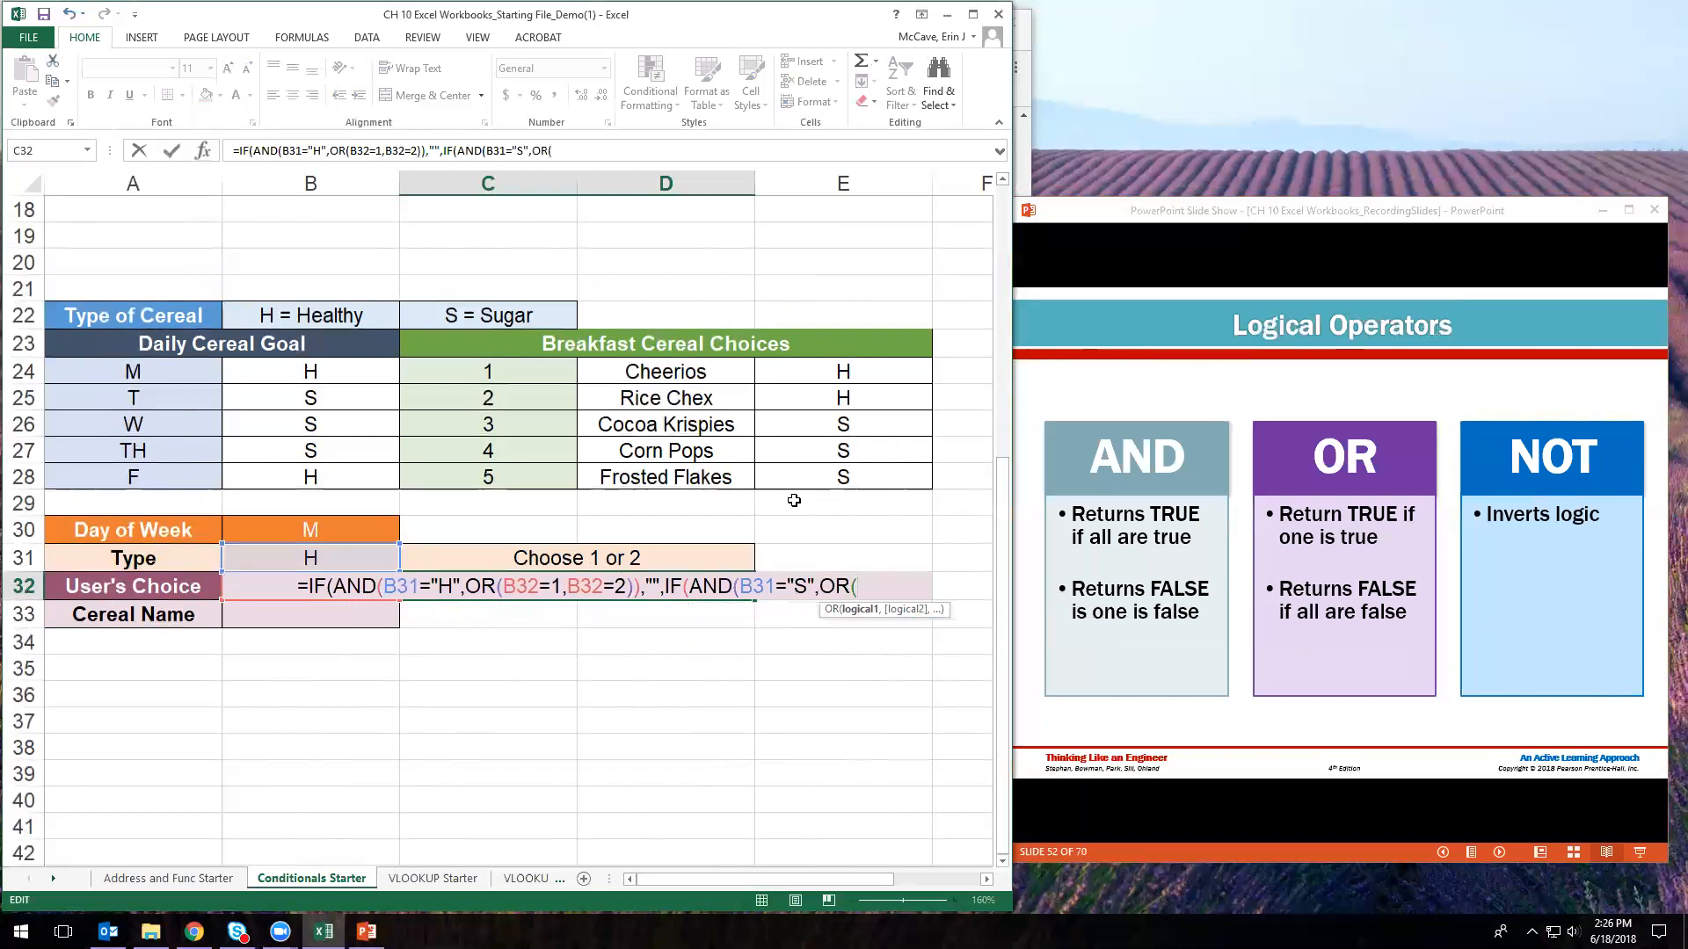
text(B32=)
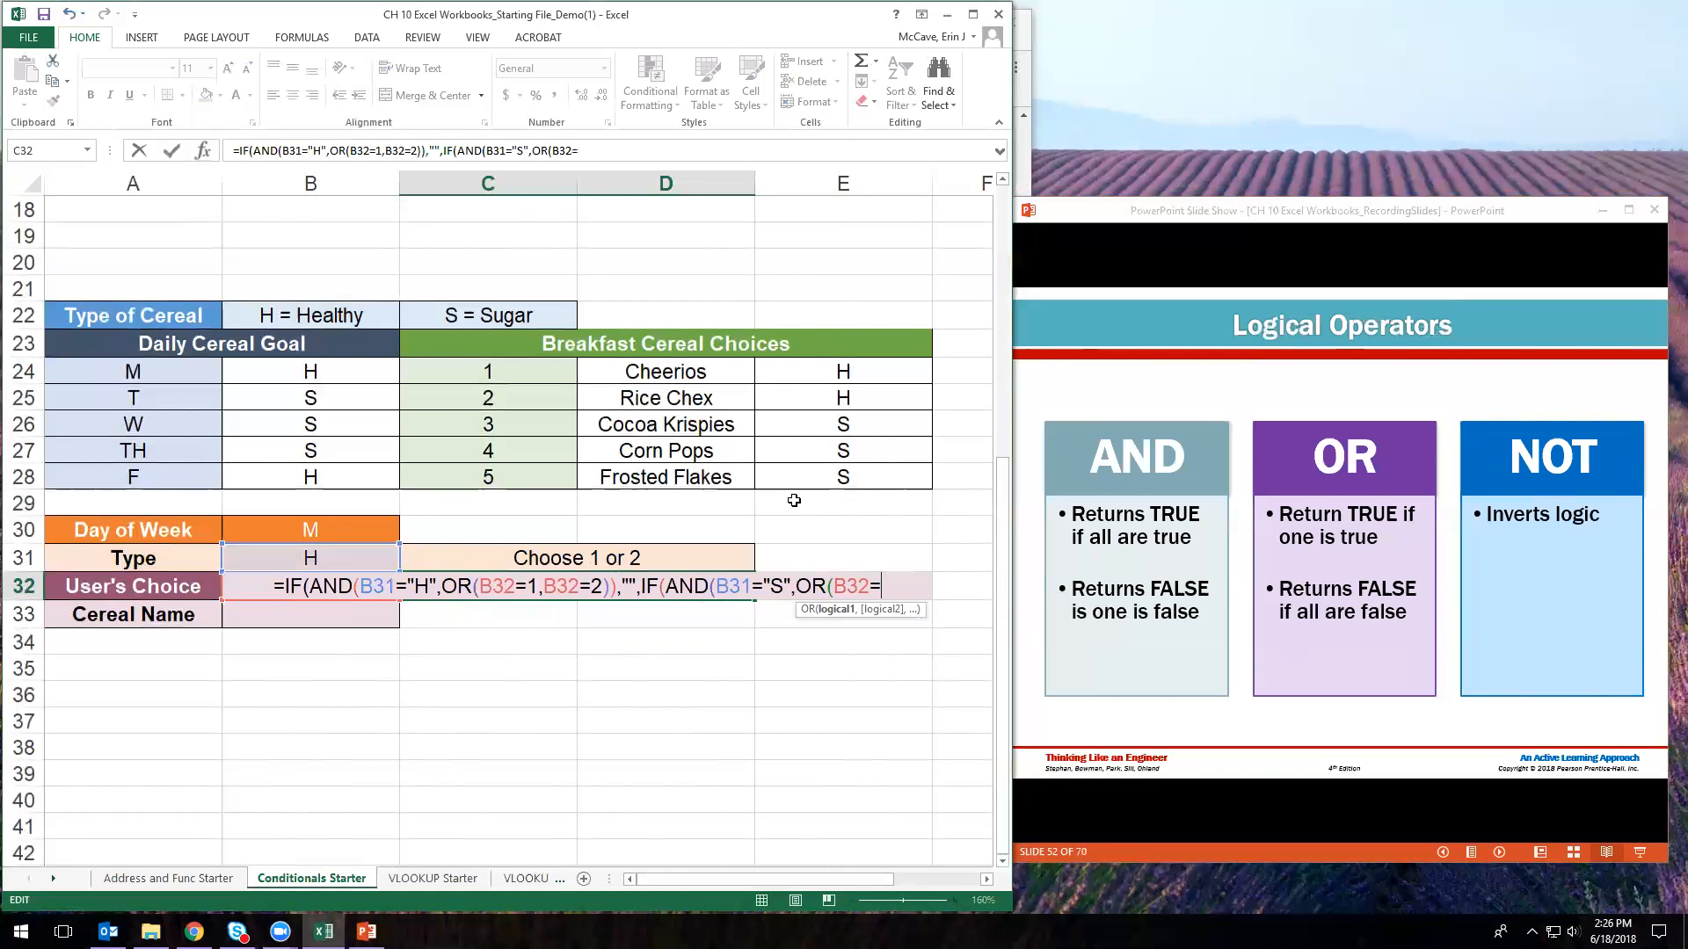
text(3)
text(,B32)
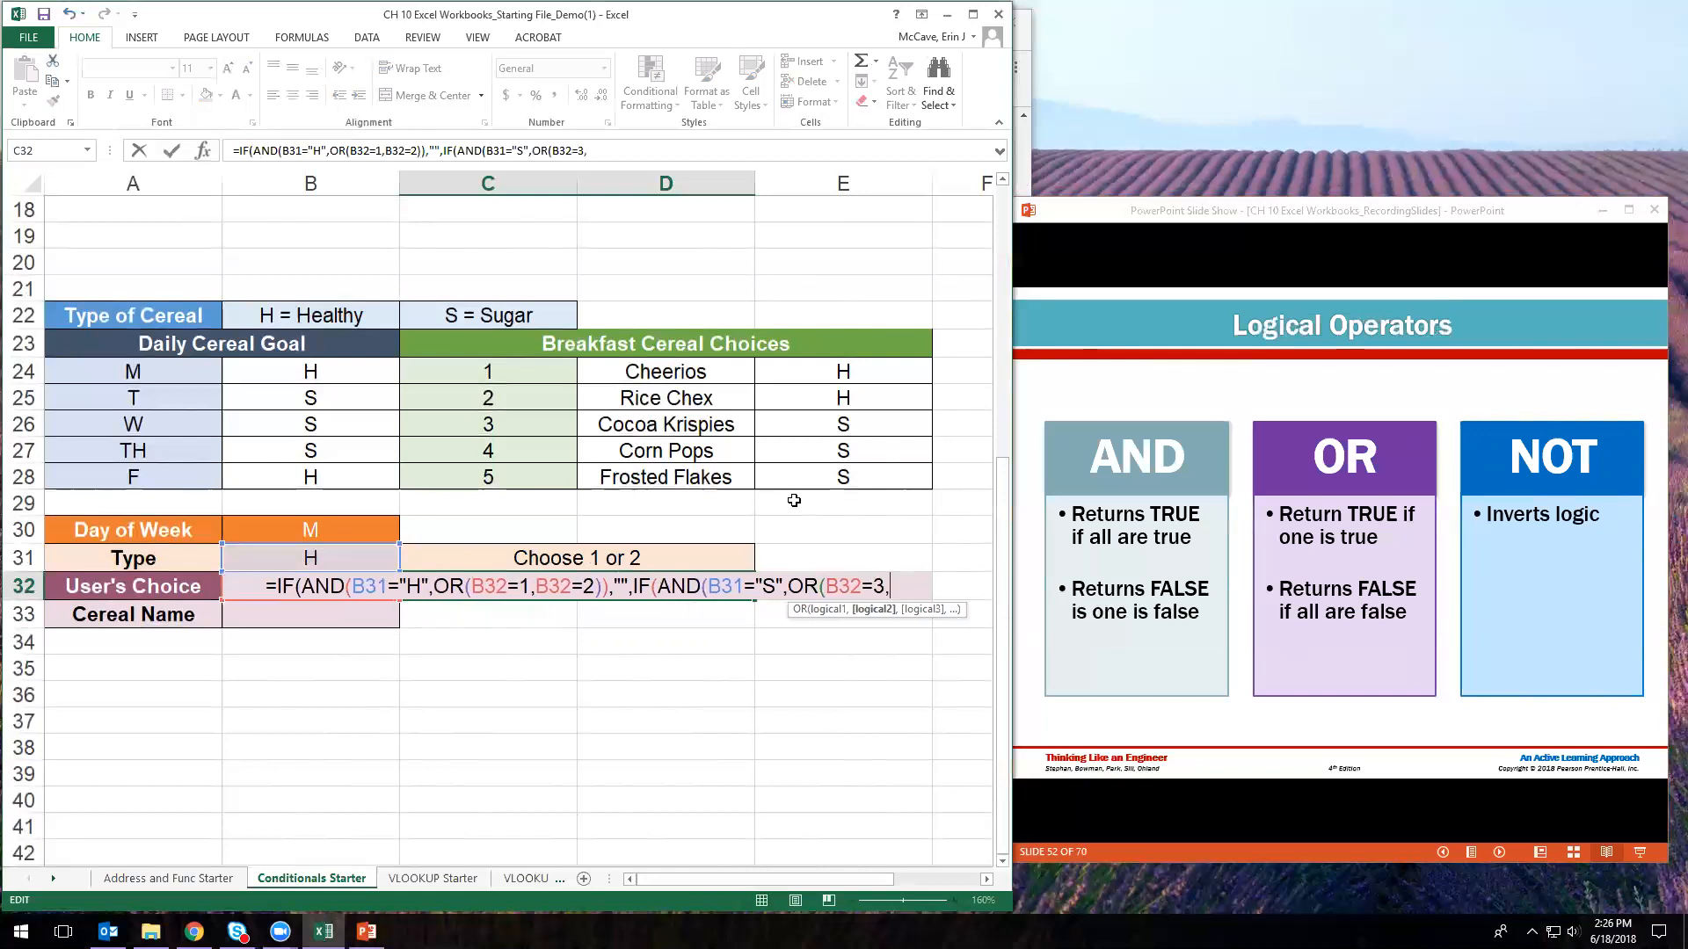
text(=)
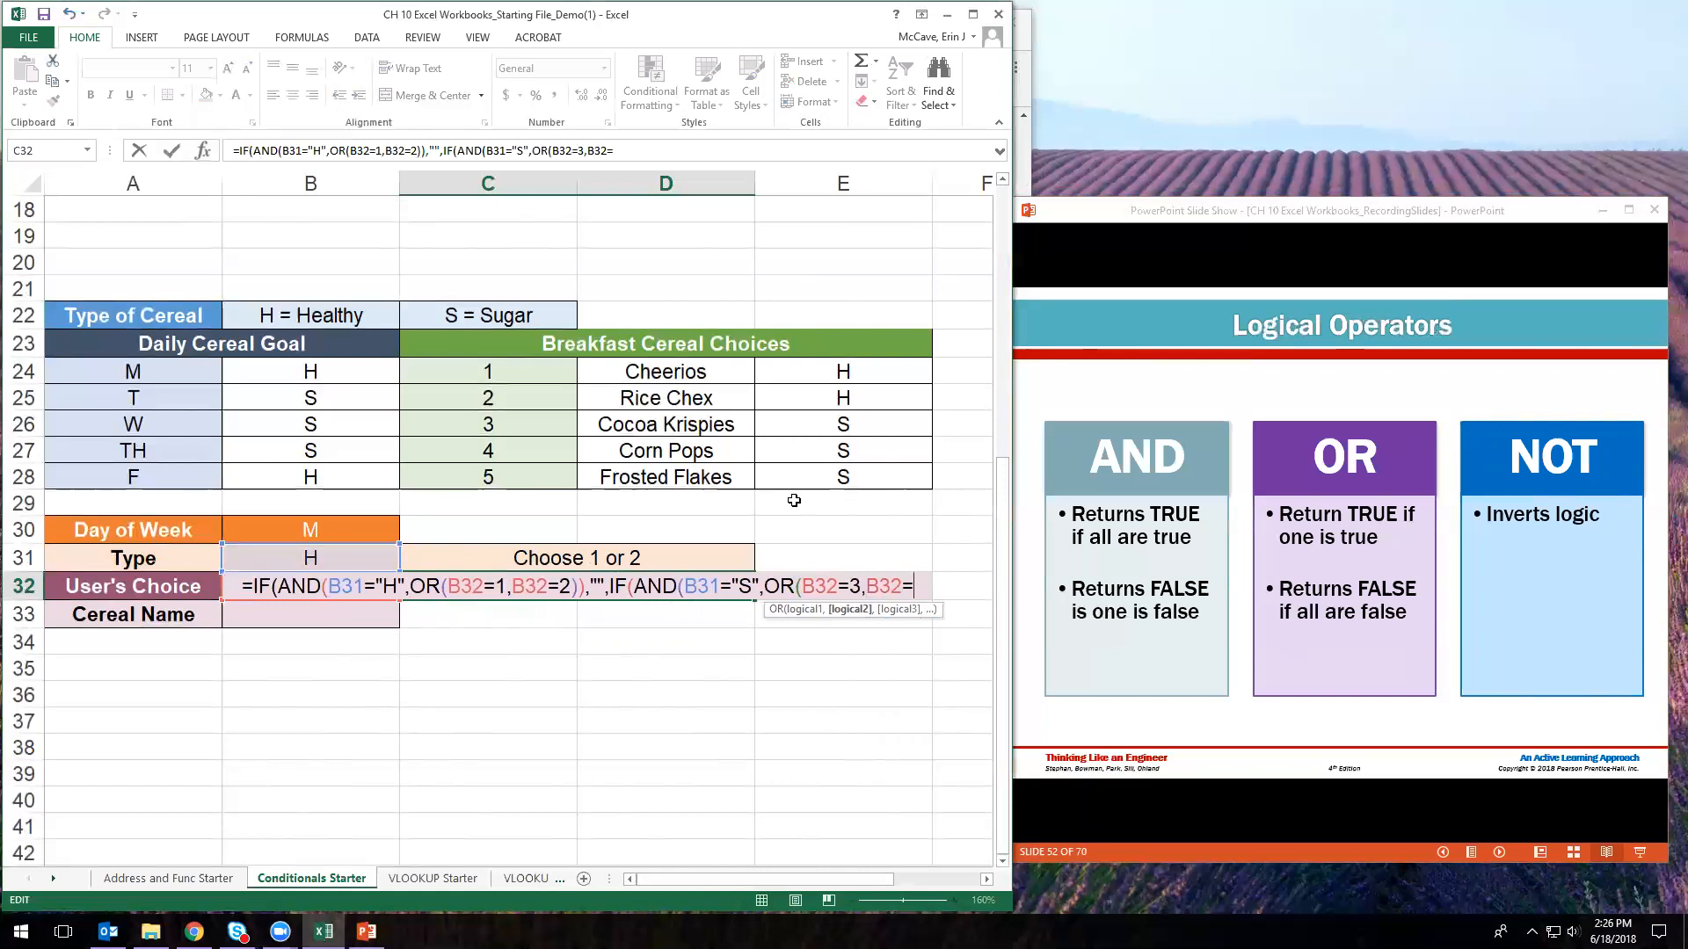
text(4,B)
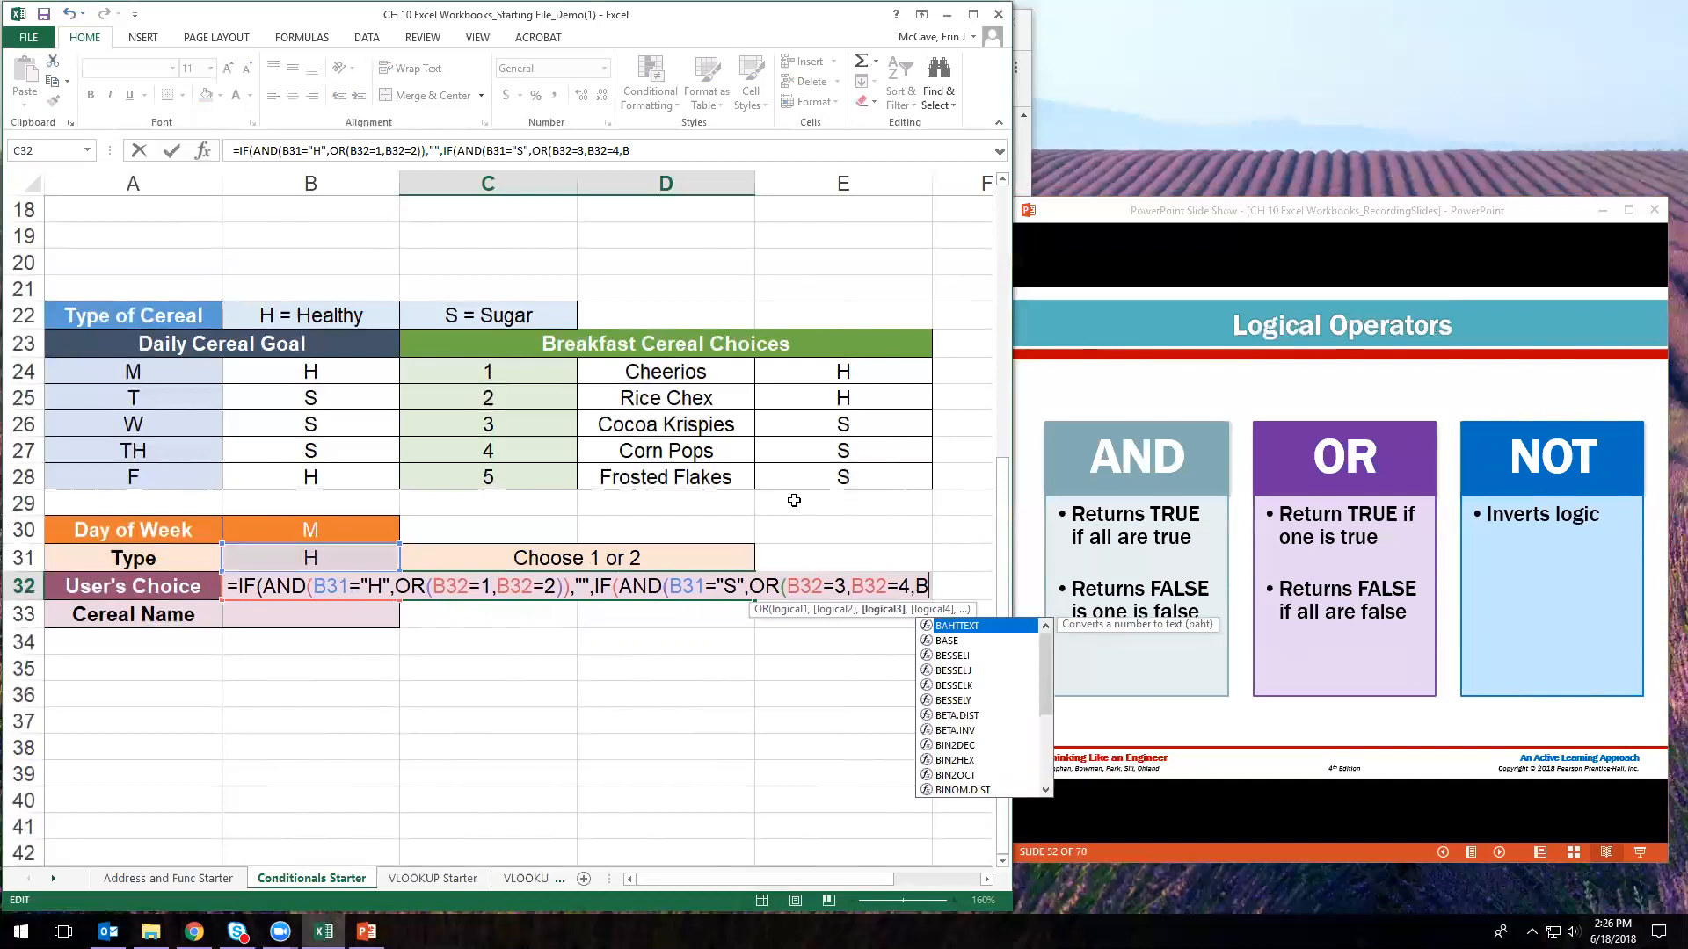
text(32=5)
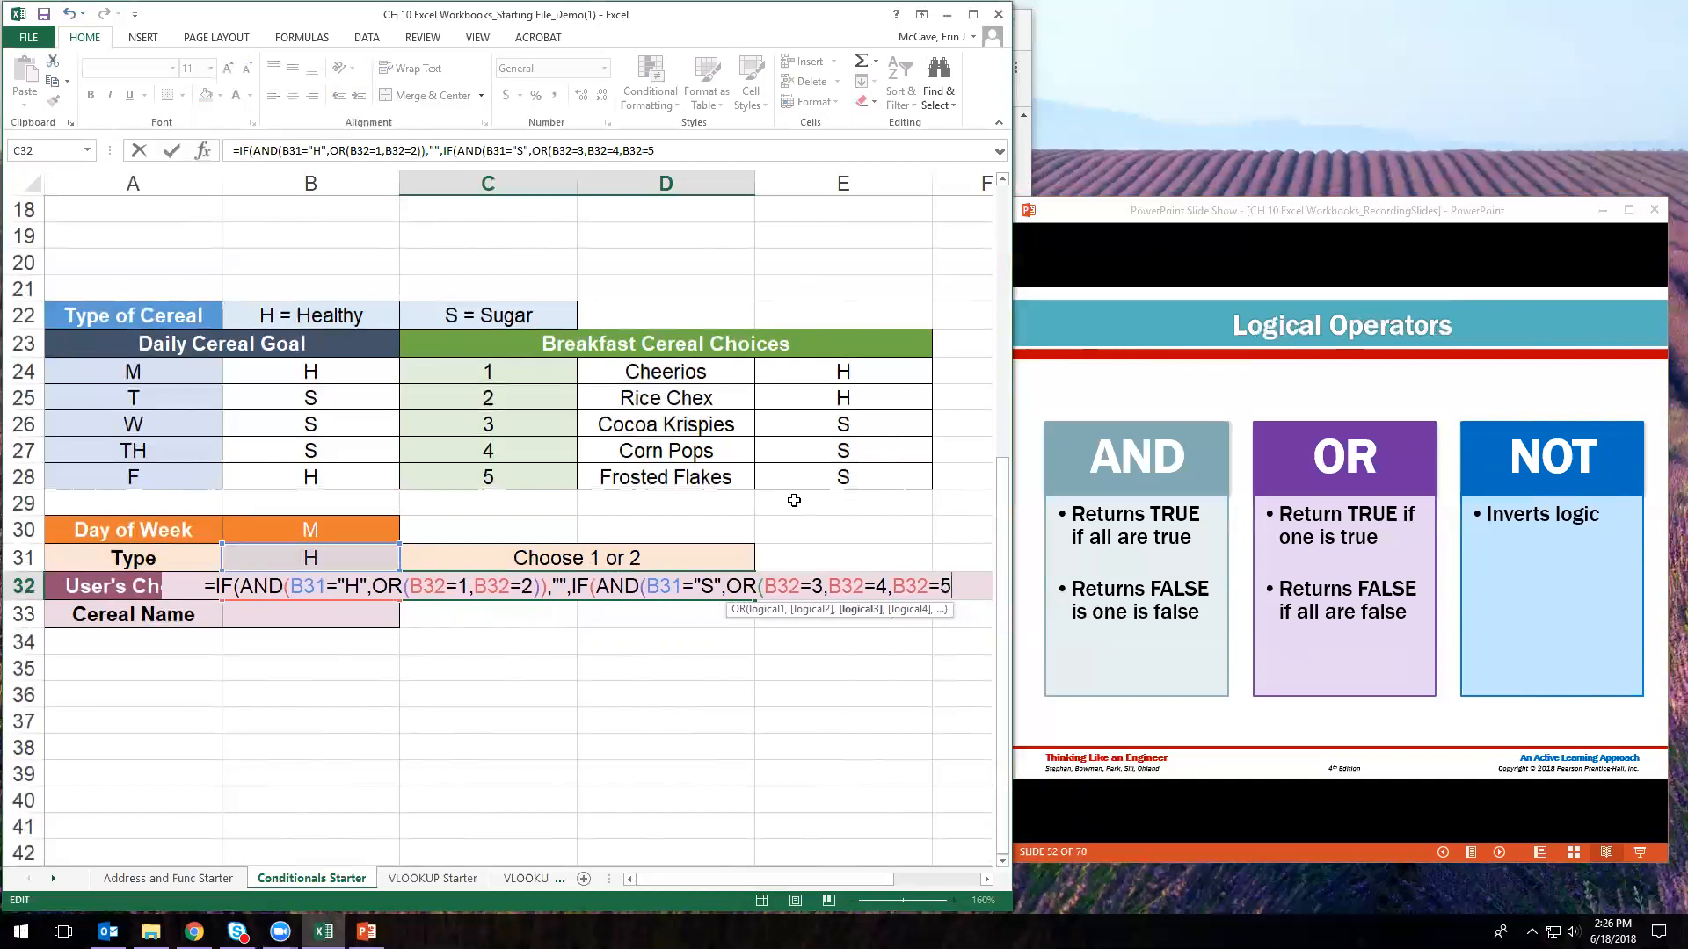
text())
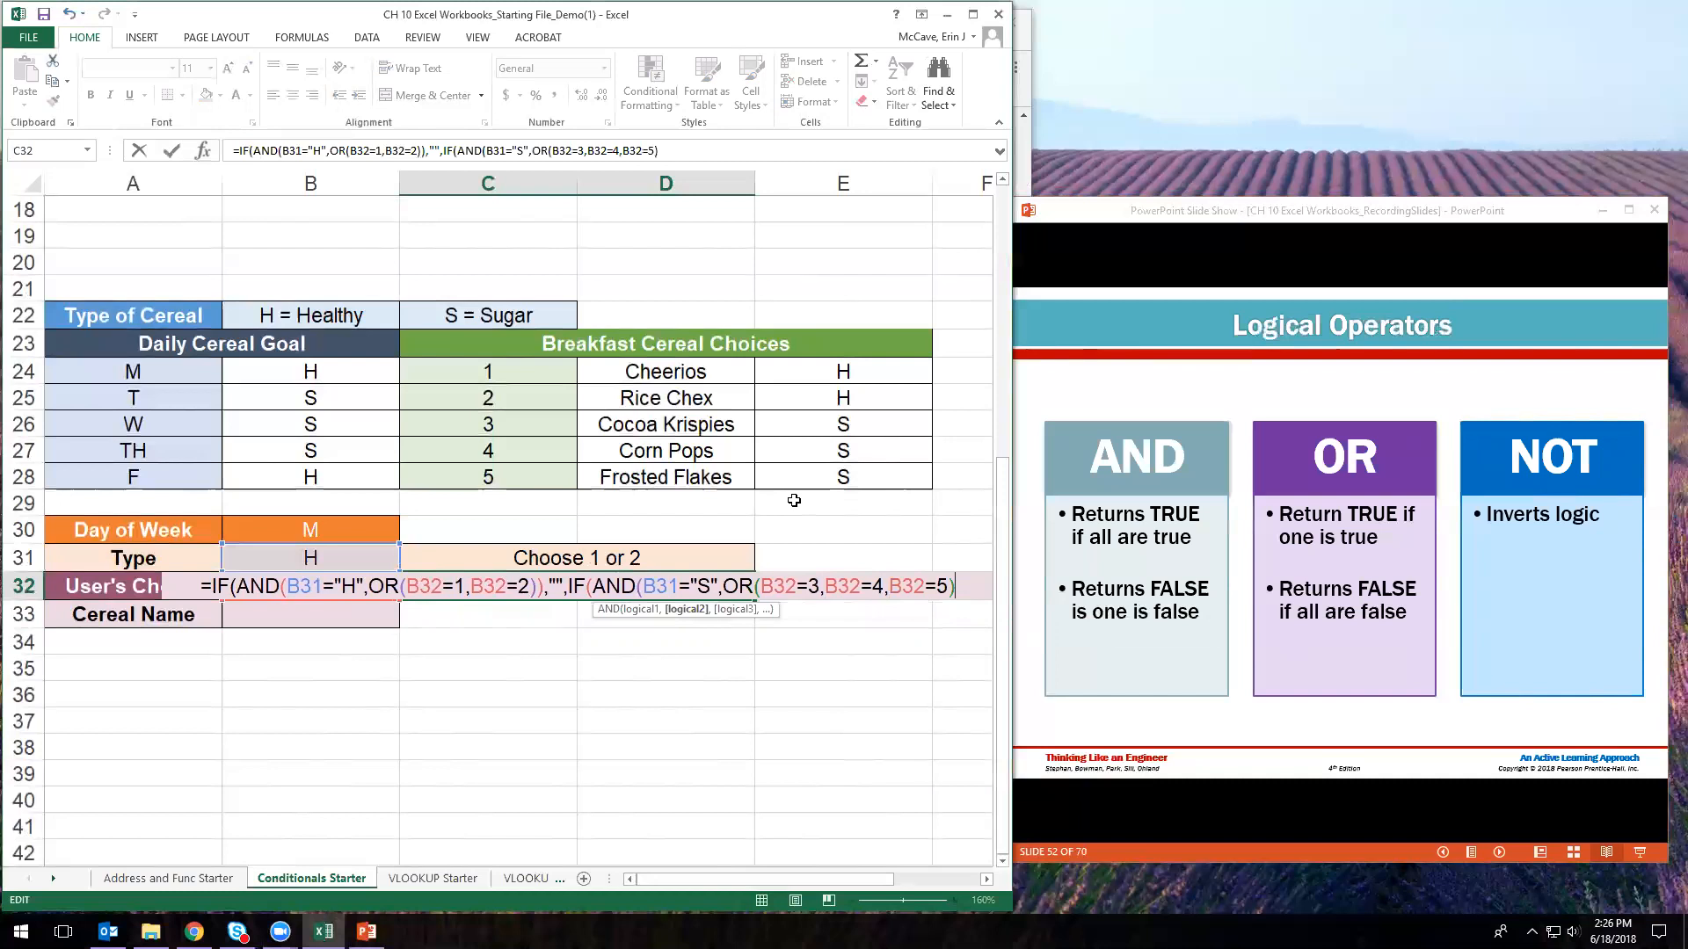
text(),)
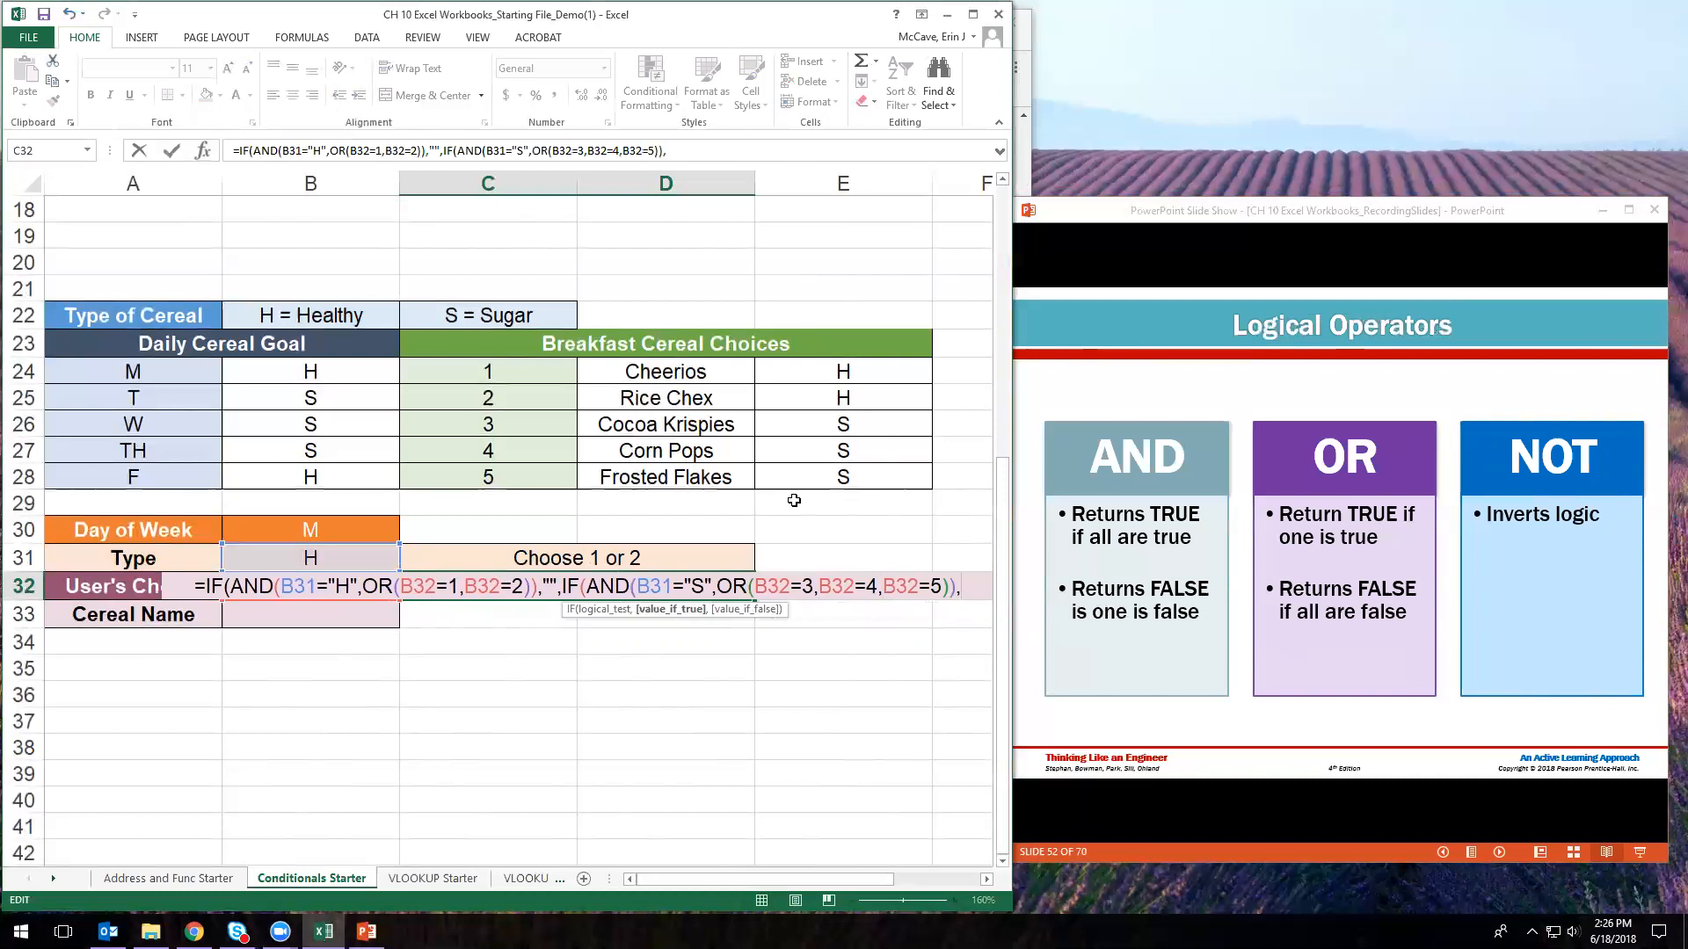
text("")
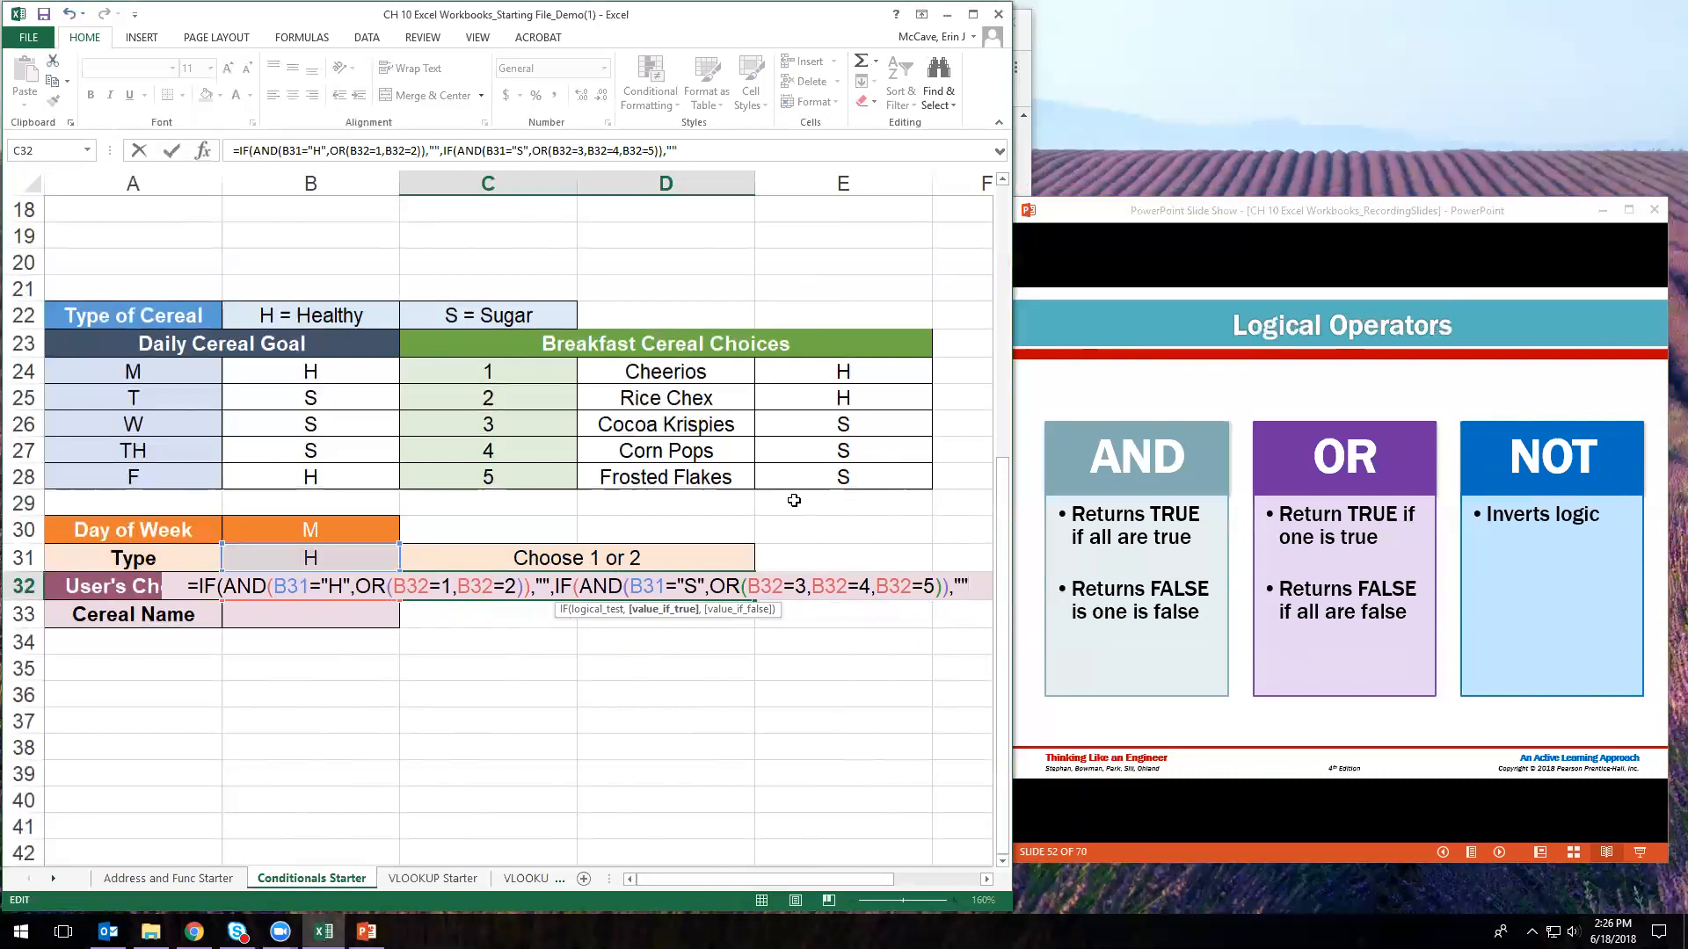
text(,)
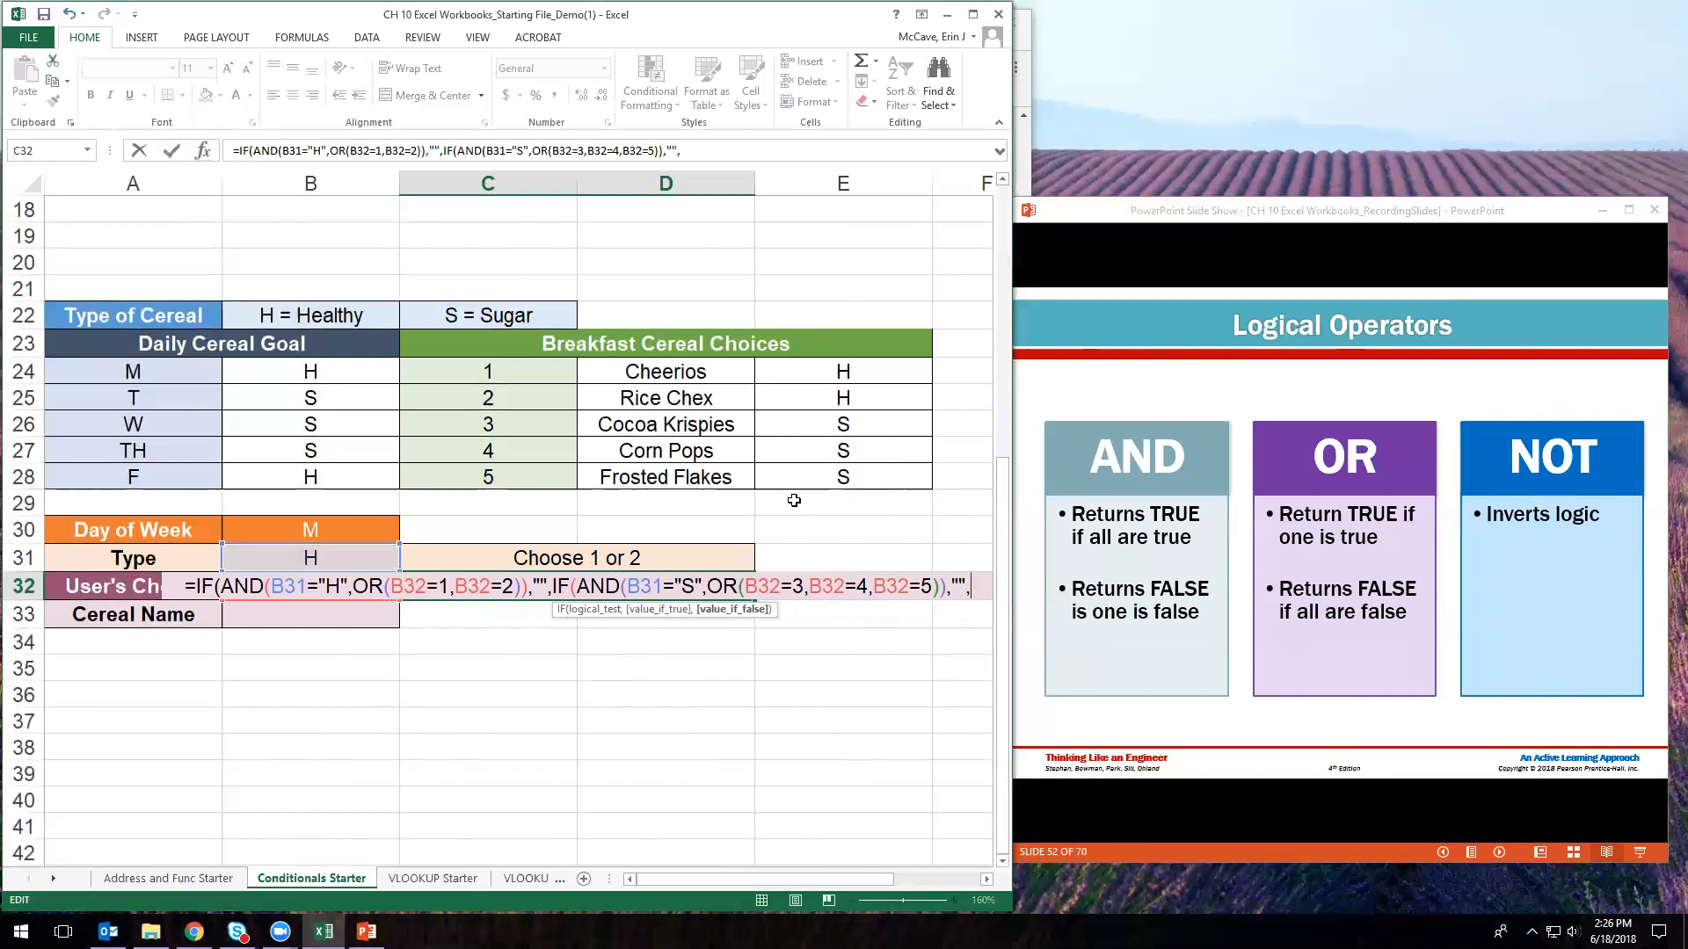
text("Choose)
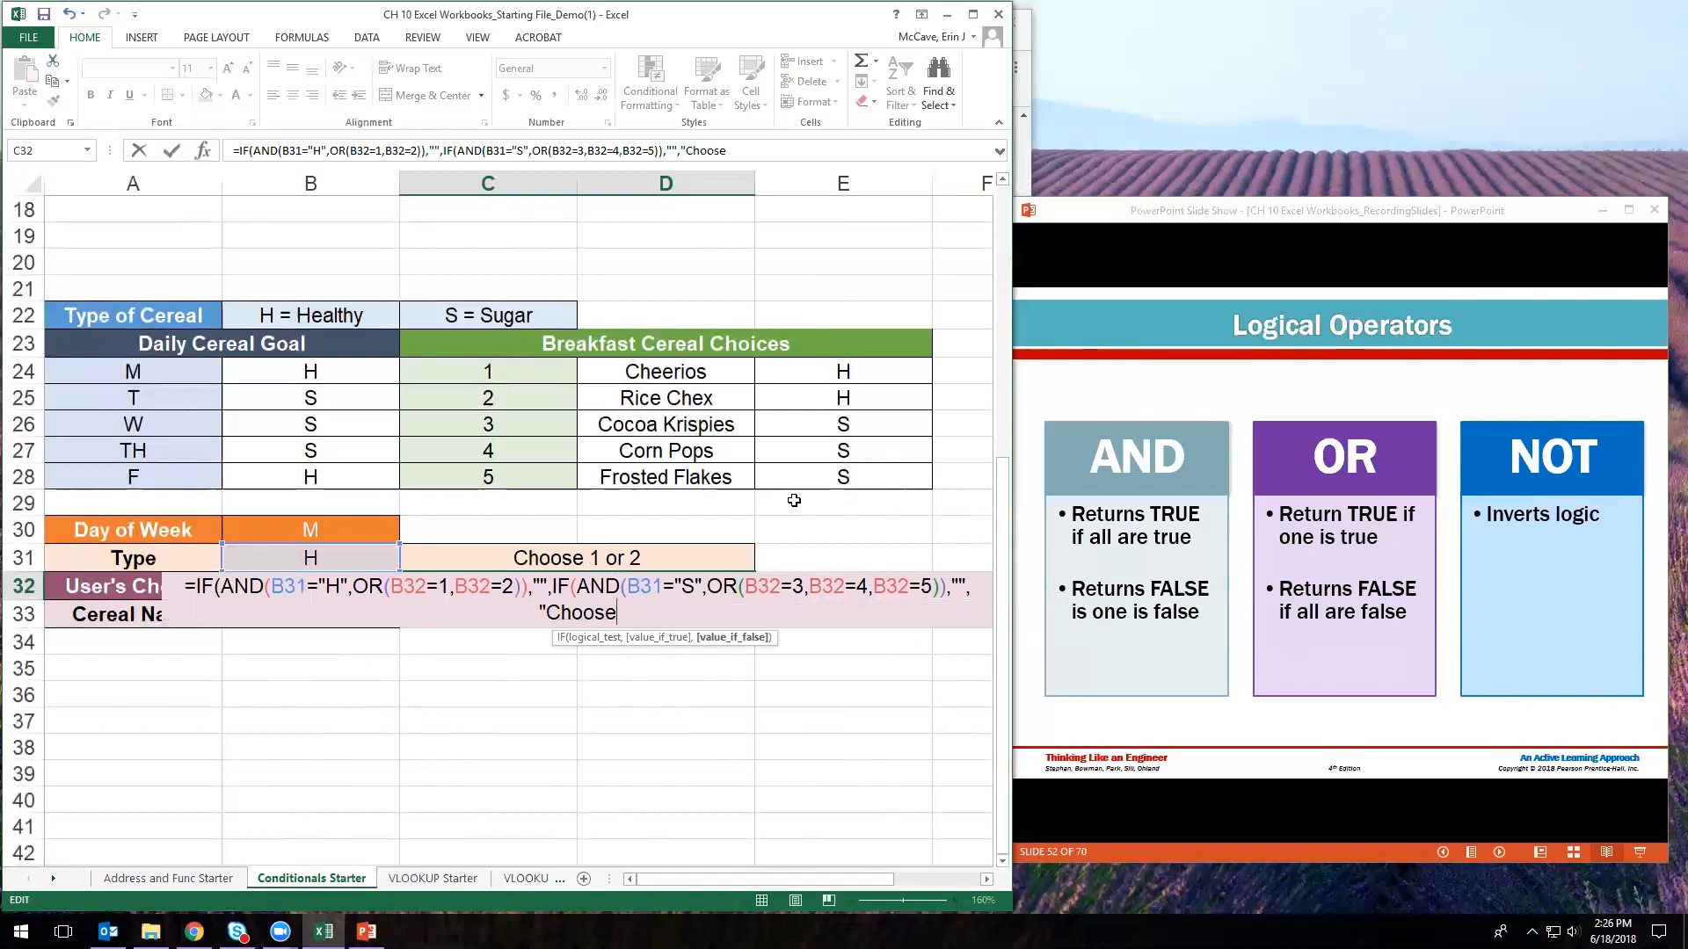
text( Again)
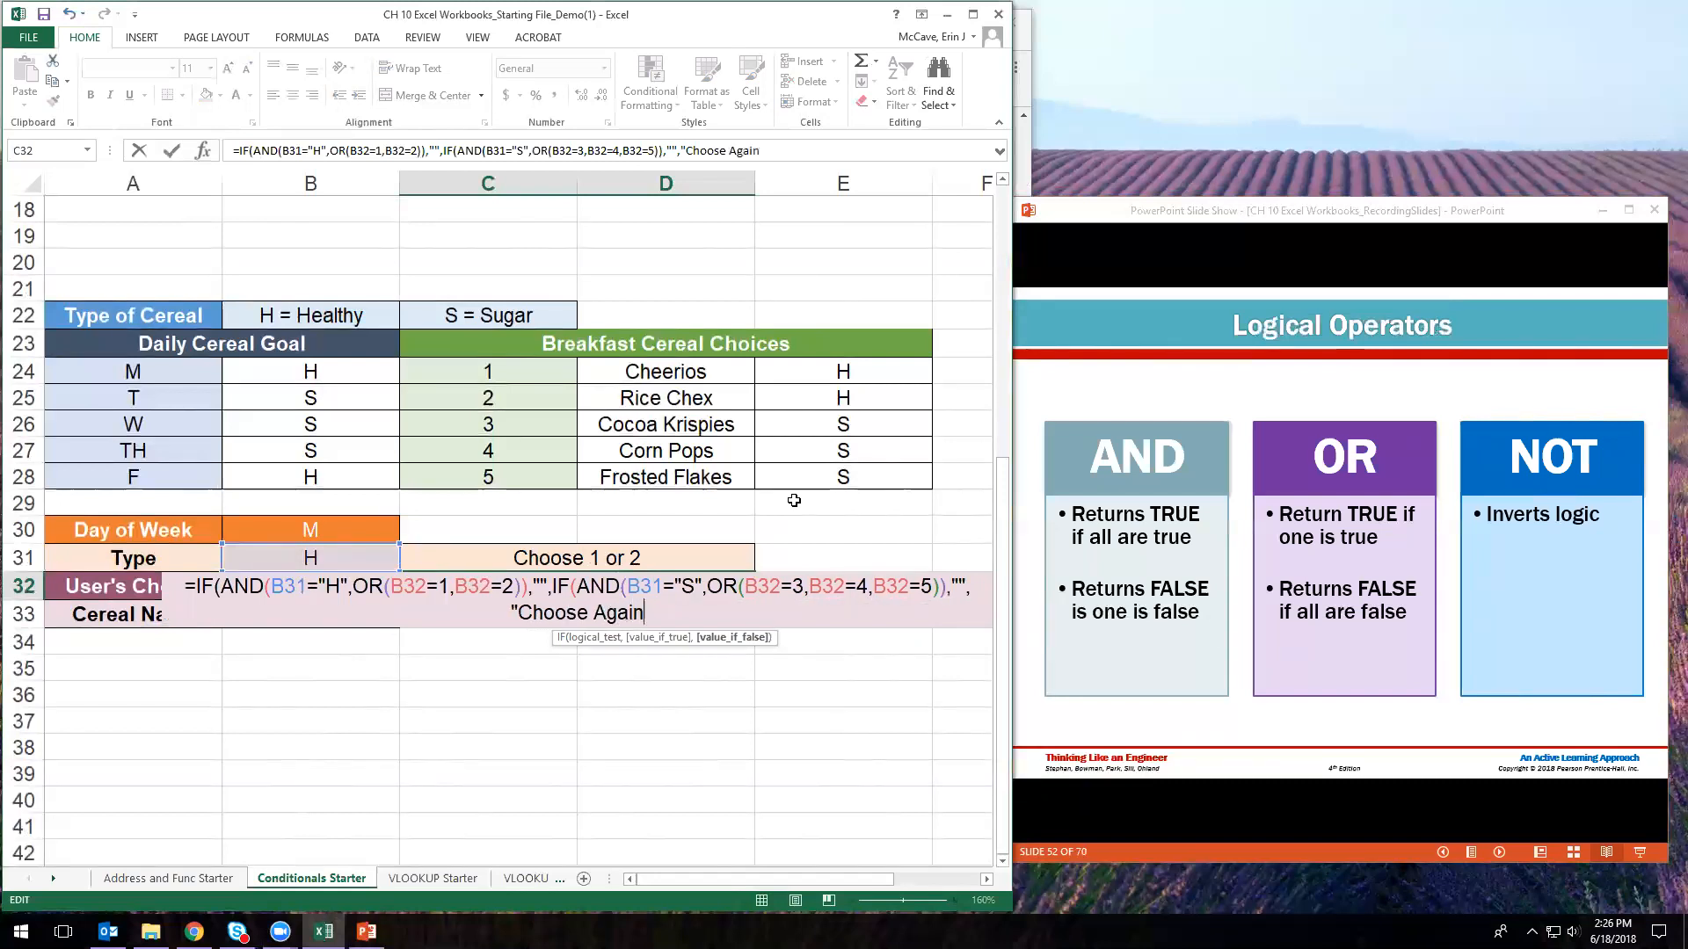
text(")))
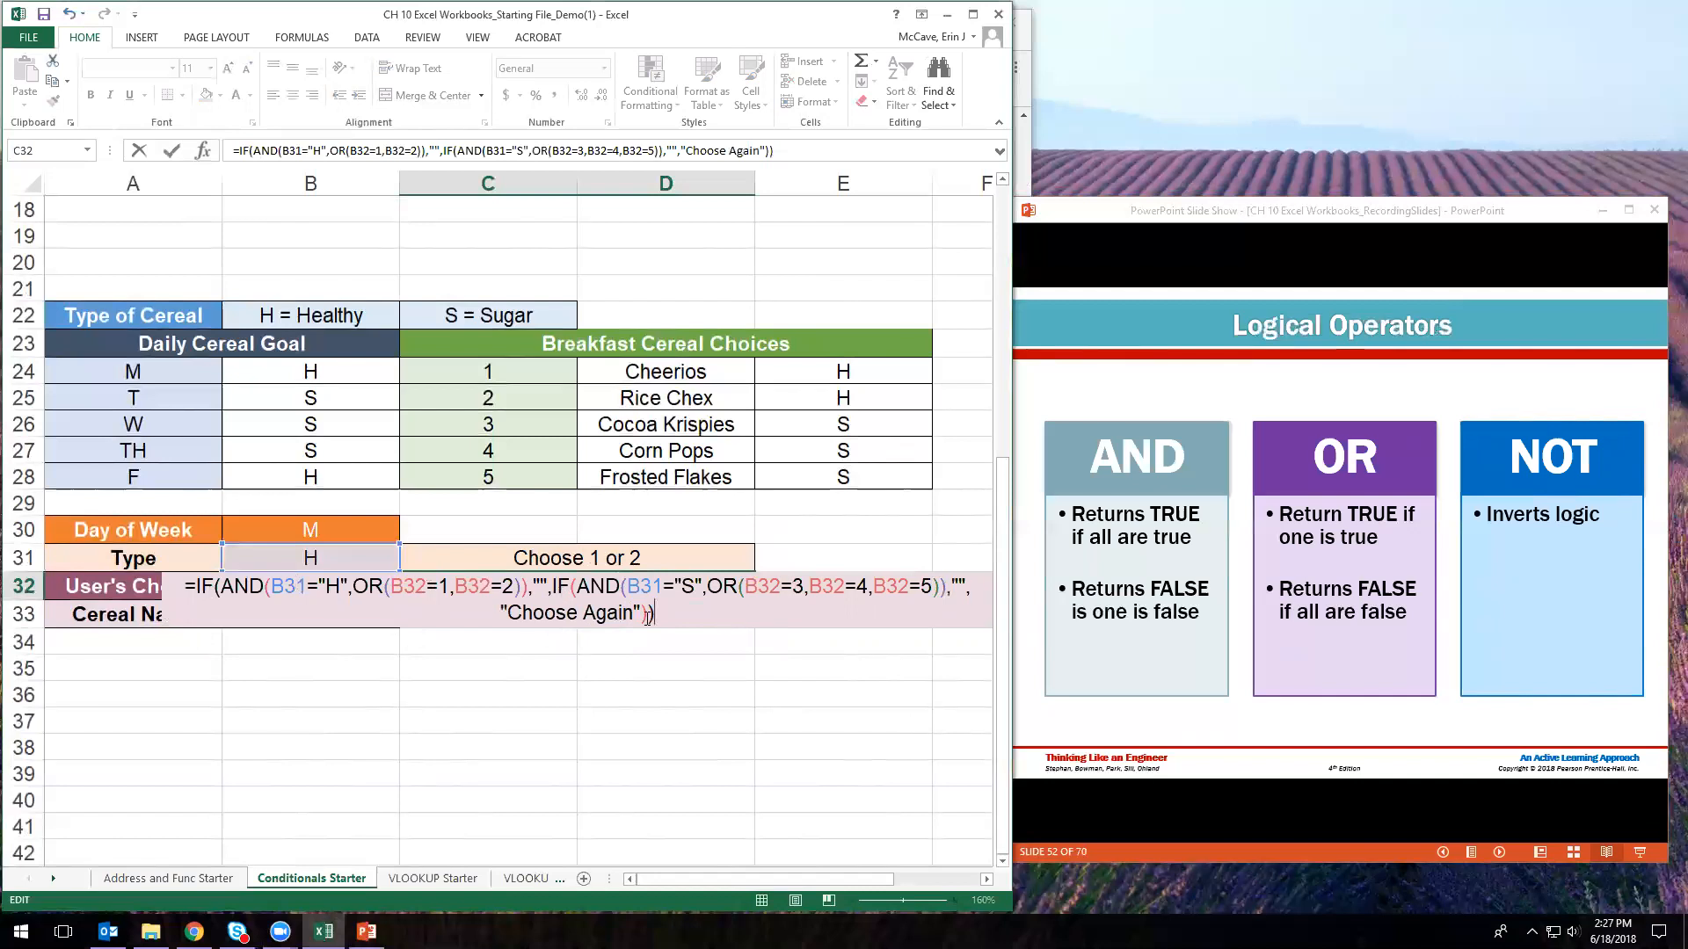
- Enter the C32 formula and review the values and formulas in B30 through C32
key(Return)
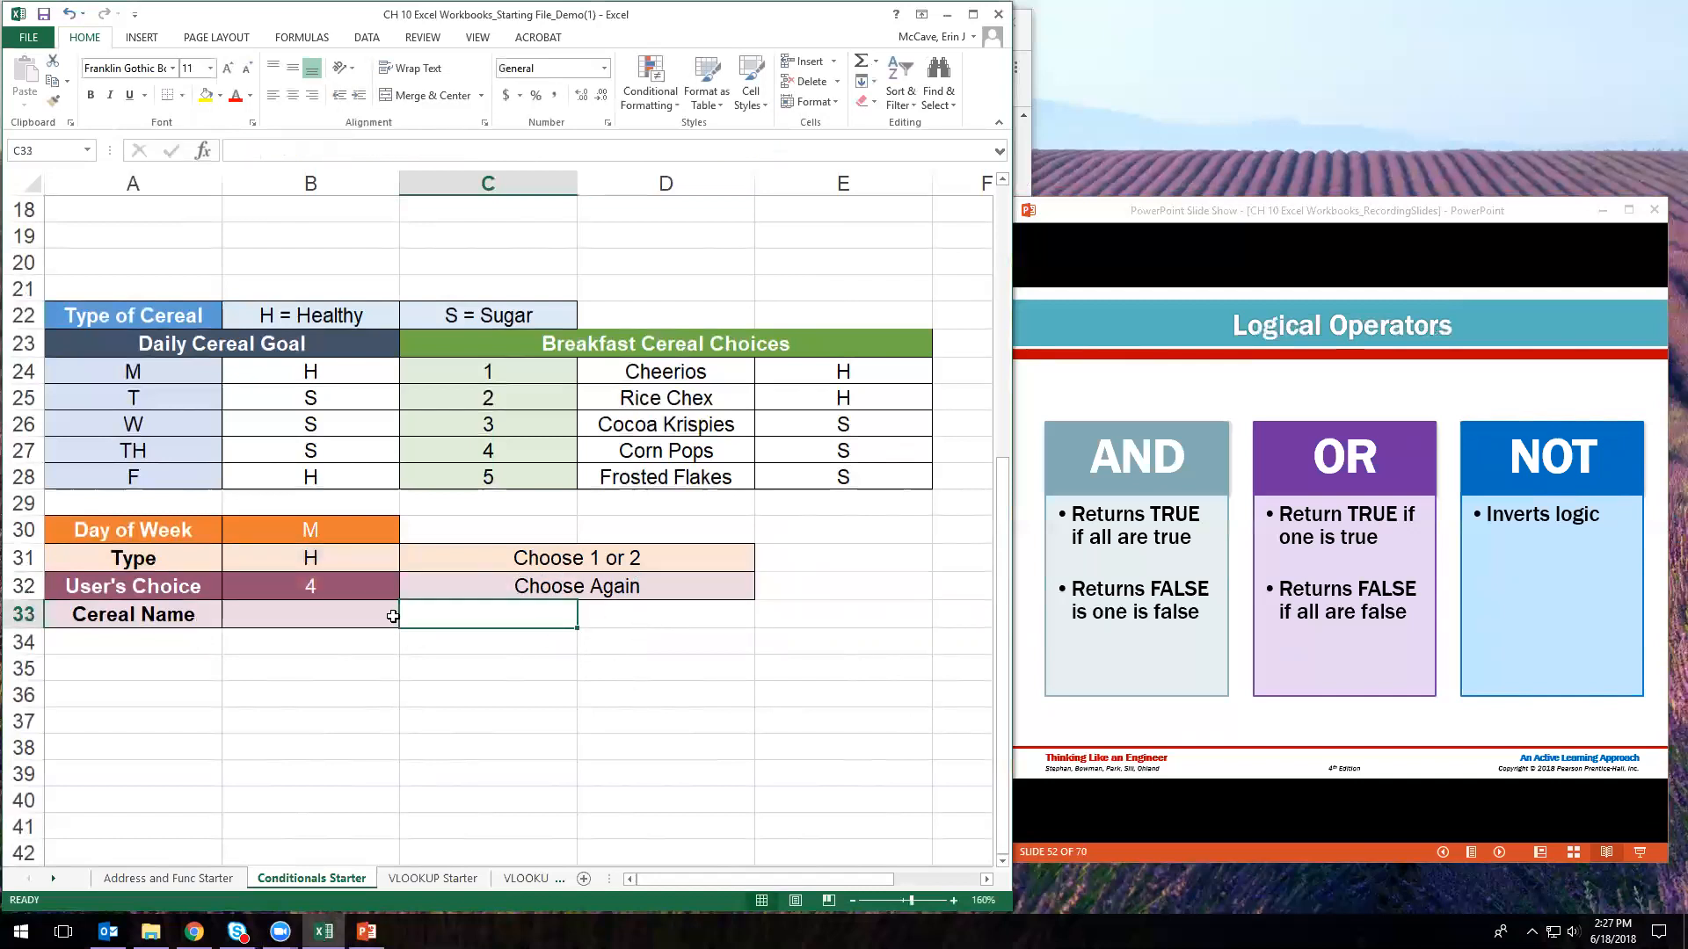
click(324, 529)
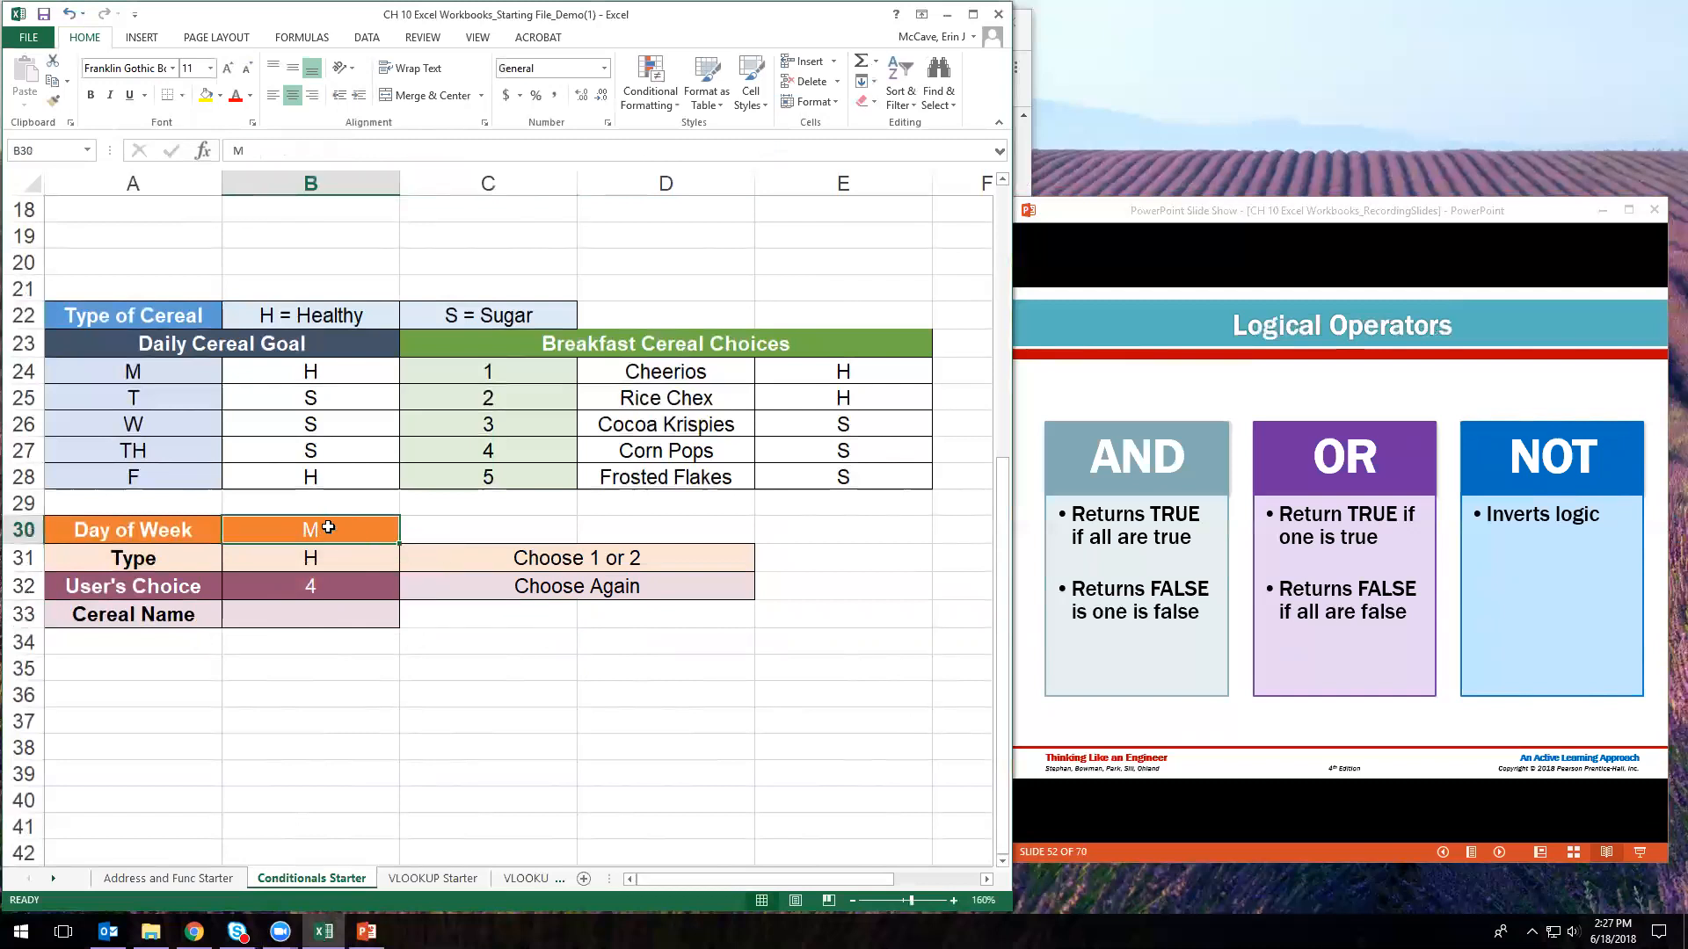
click(338, 557)
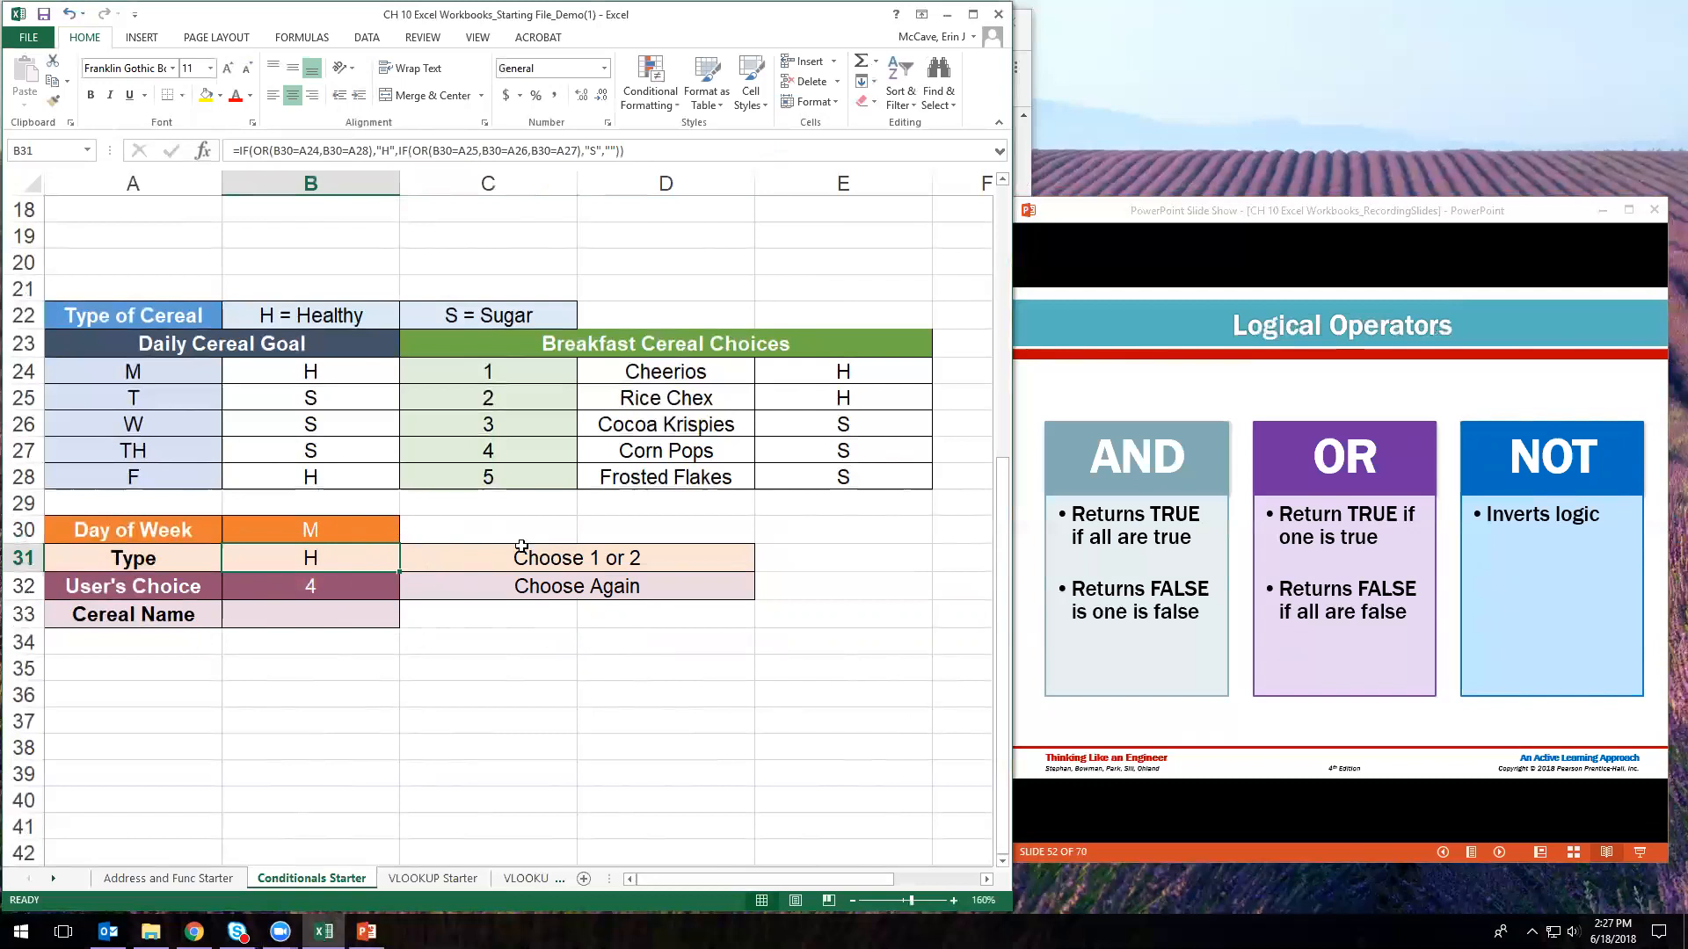
click(556, 564)
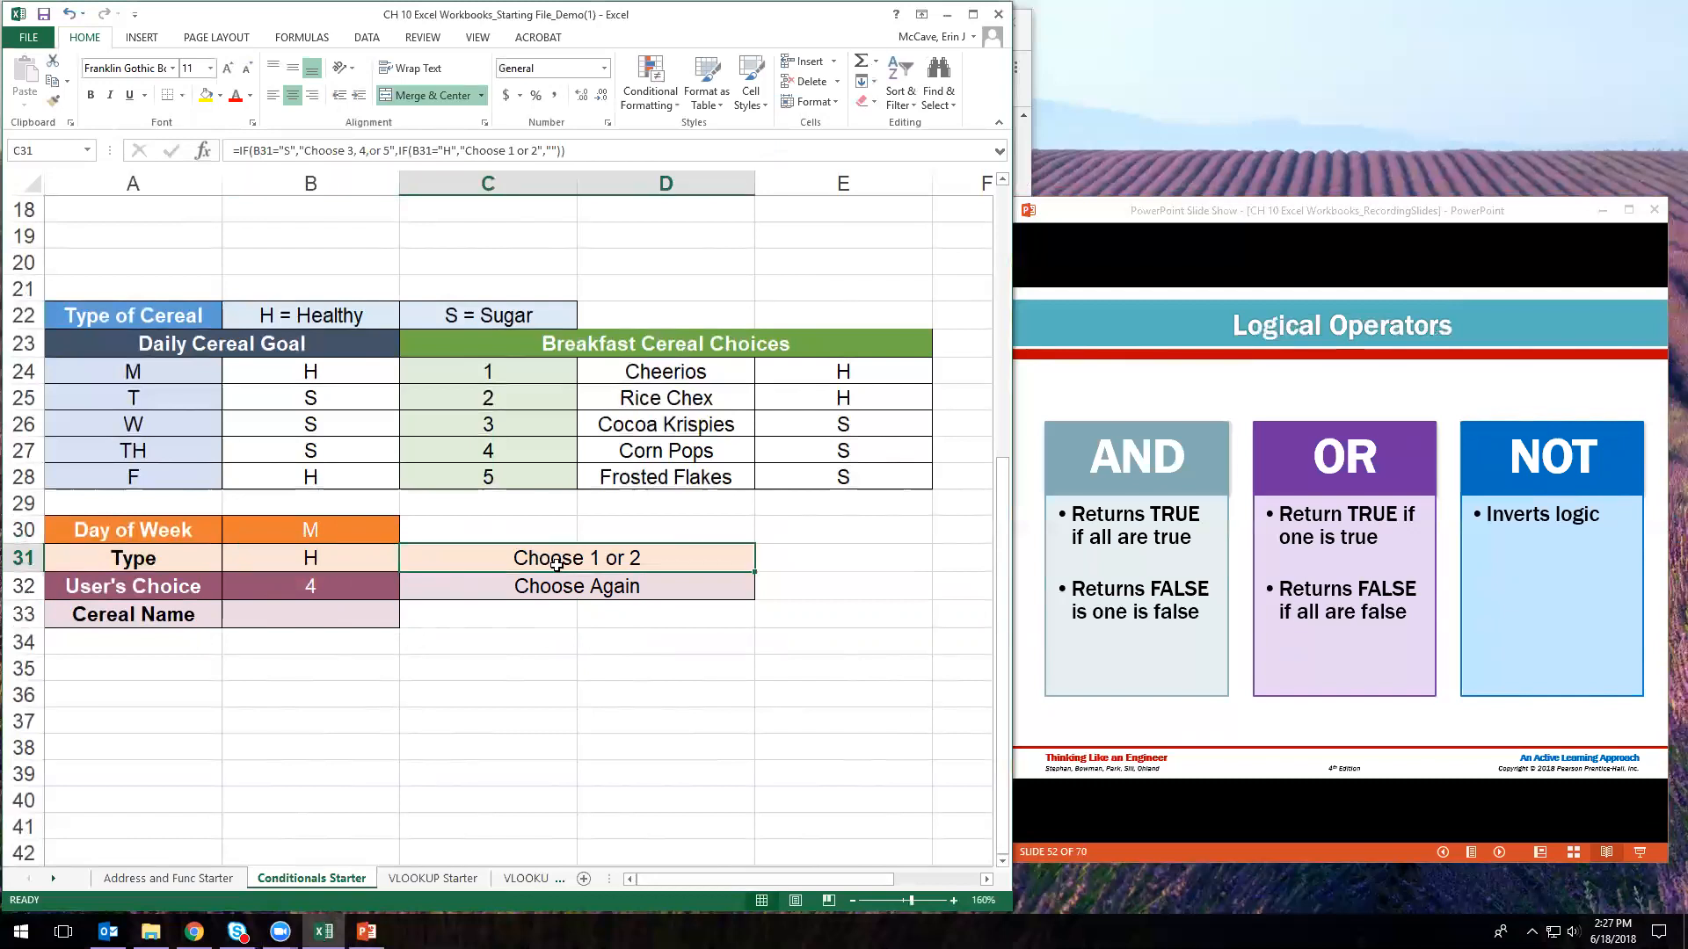
click(340, 591)
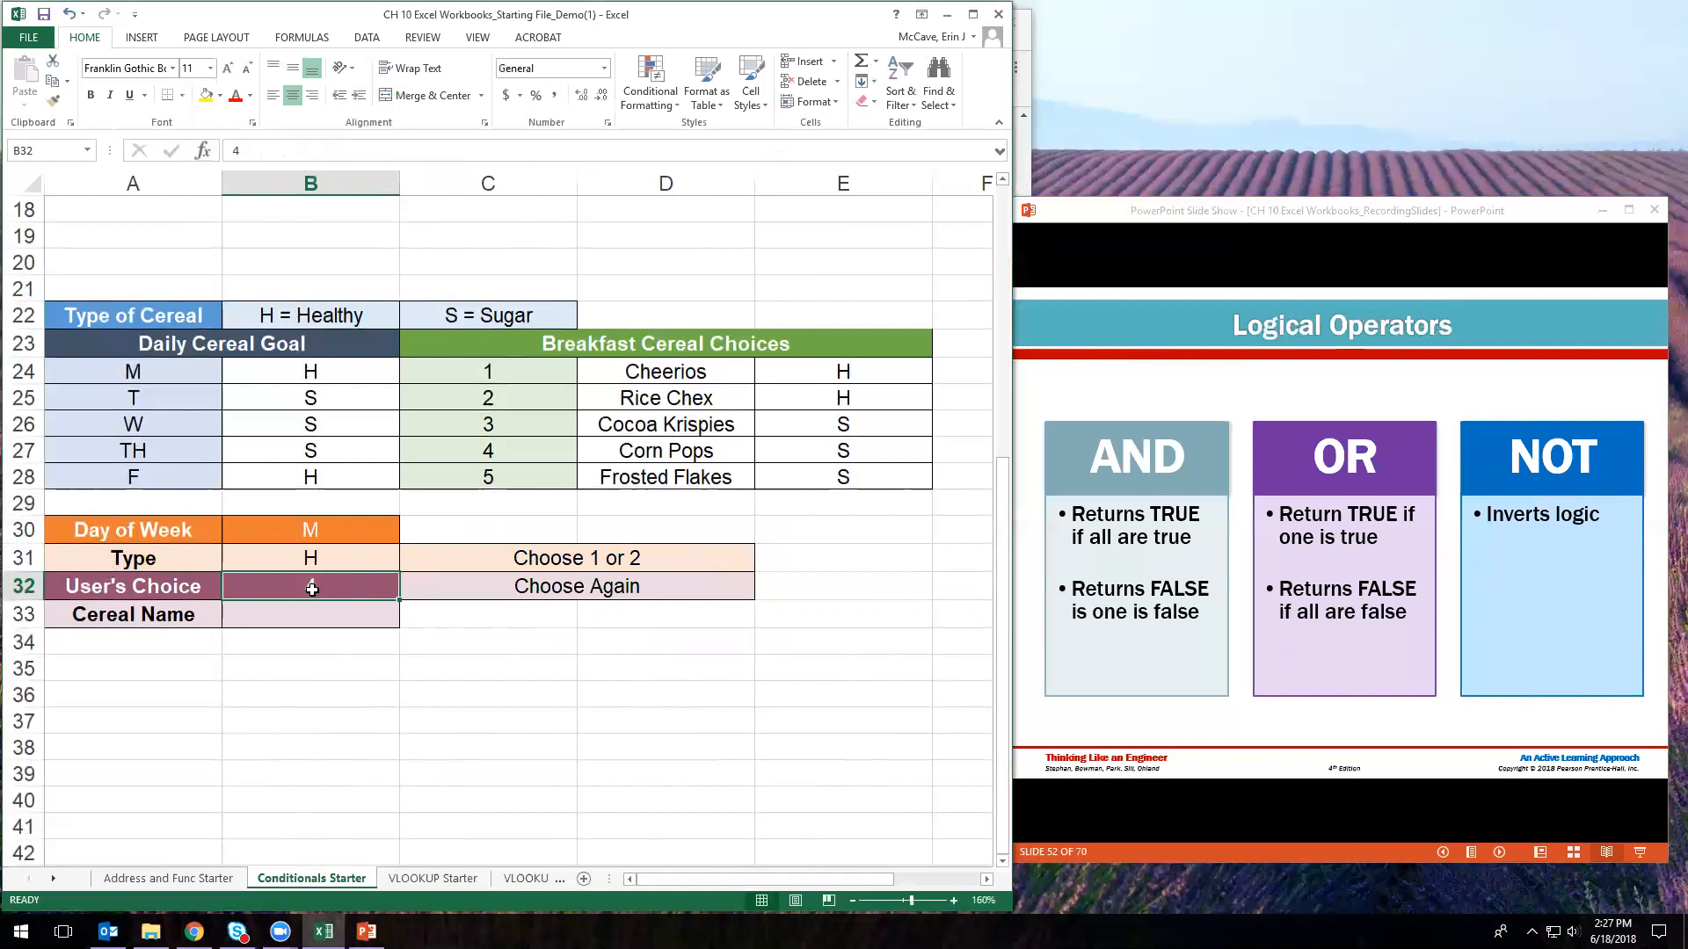
click(591, 593)
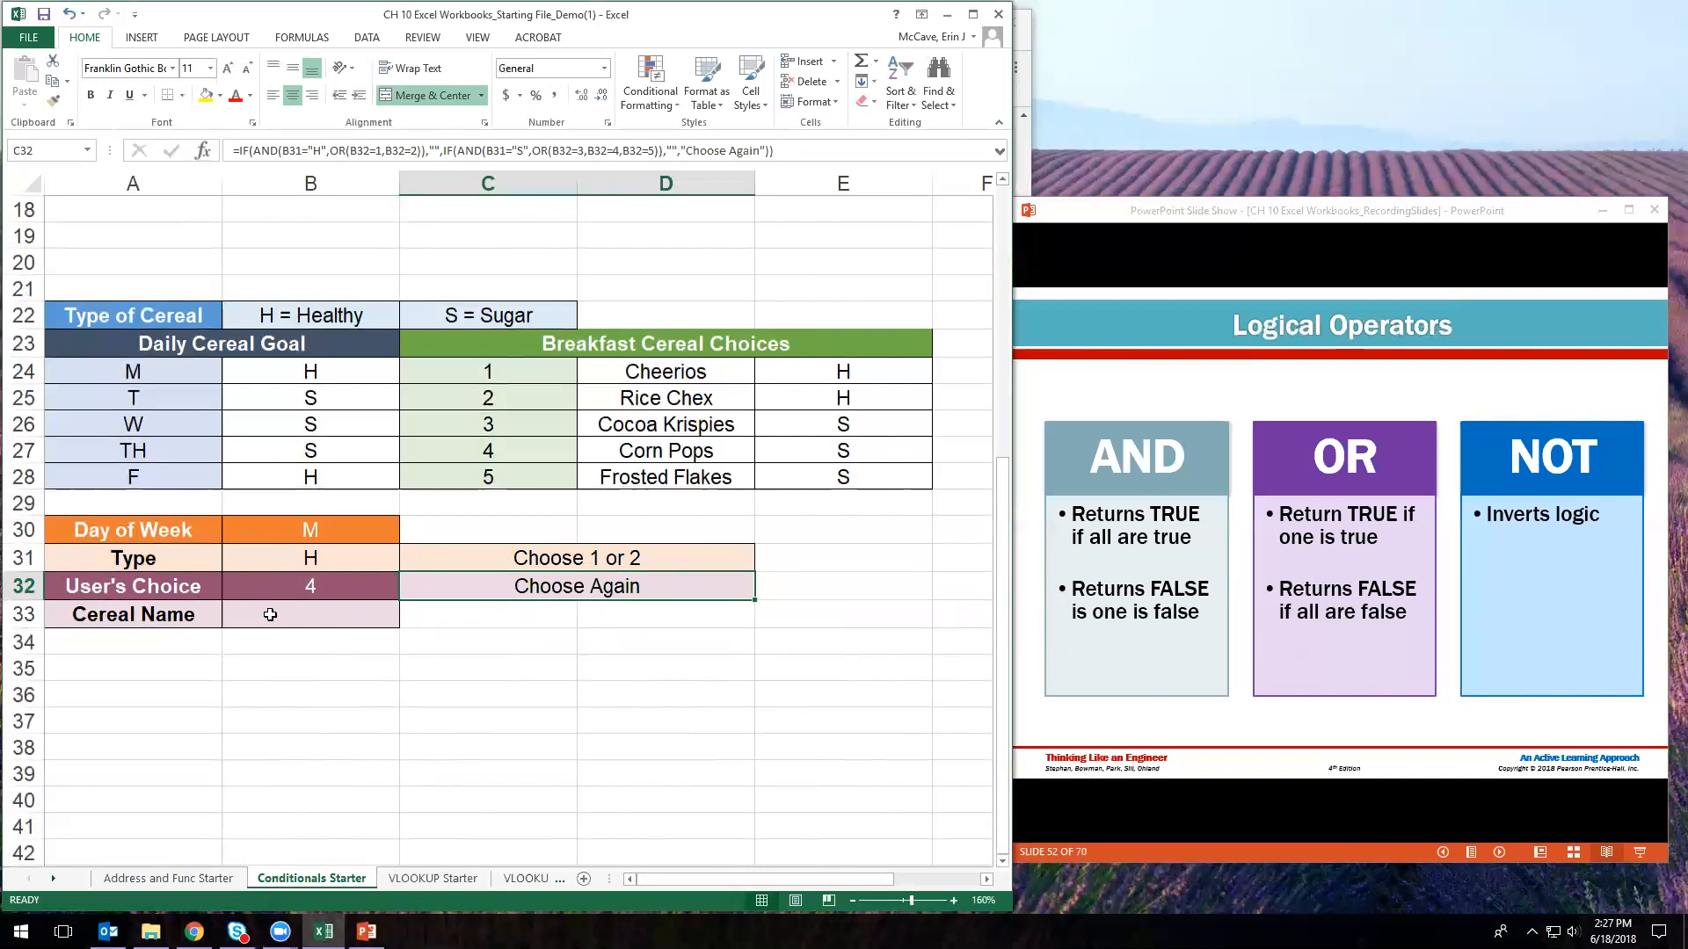
click(308, 620)
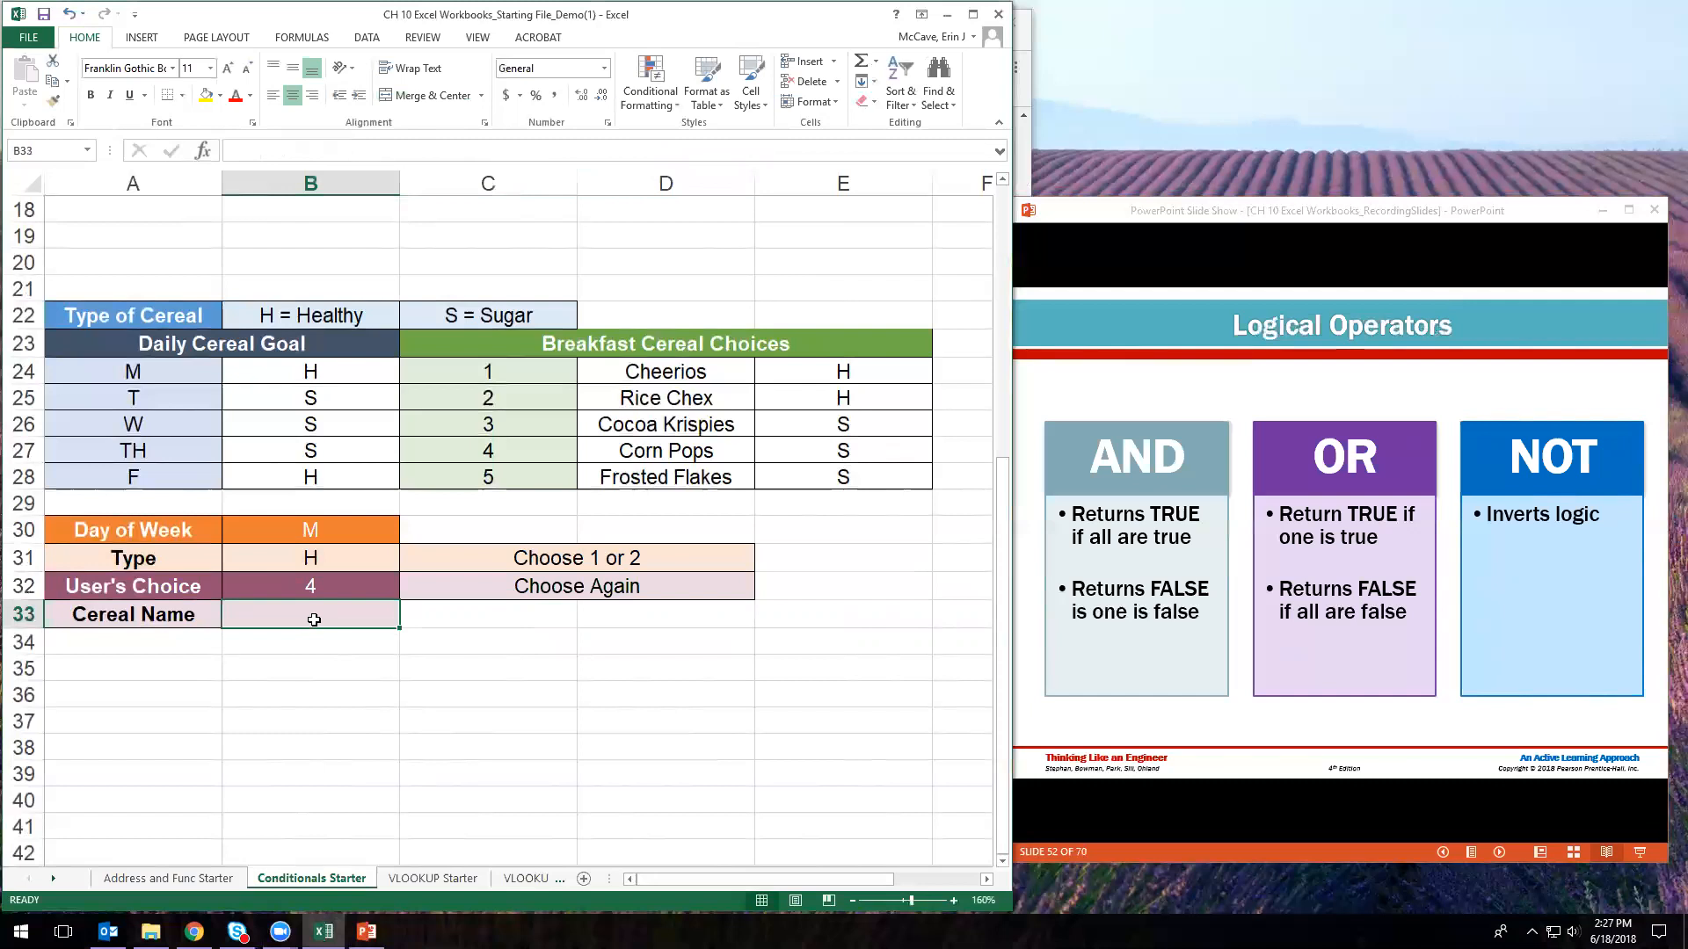
- Change the User's Choice in B32 to 2 and verify C32 now shows blank
click(332, 593)
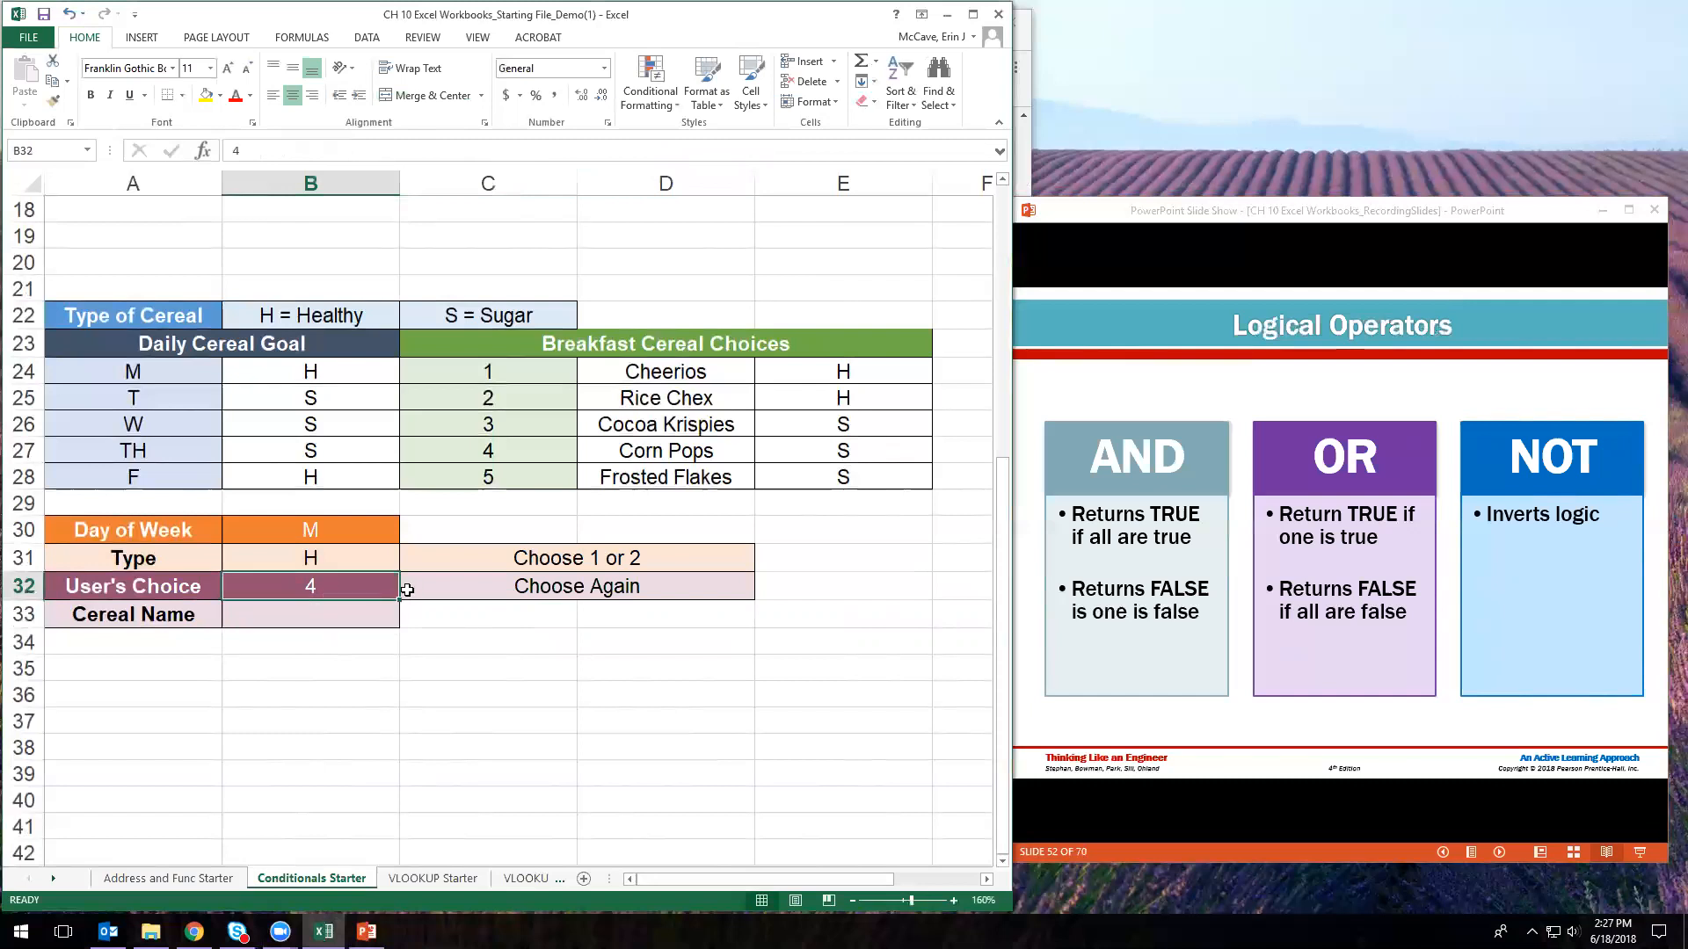
text(2)
key(Return)
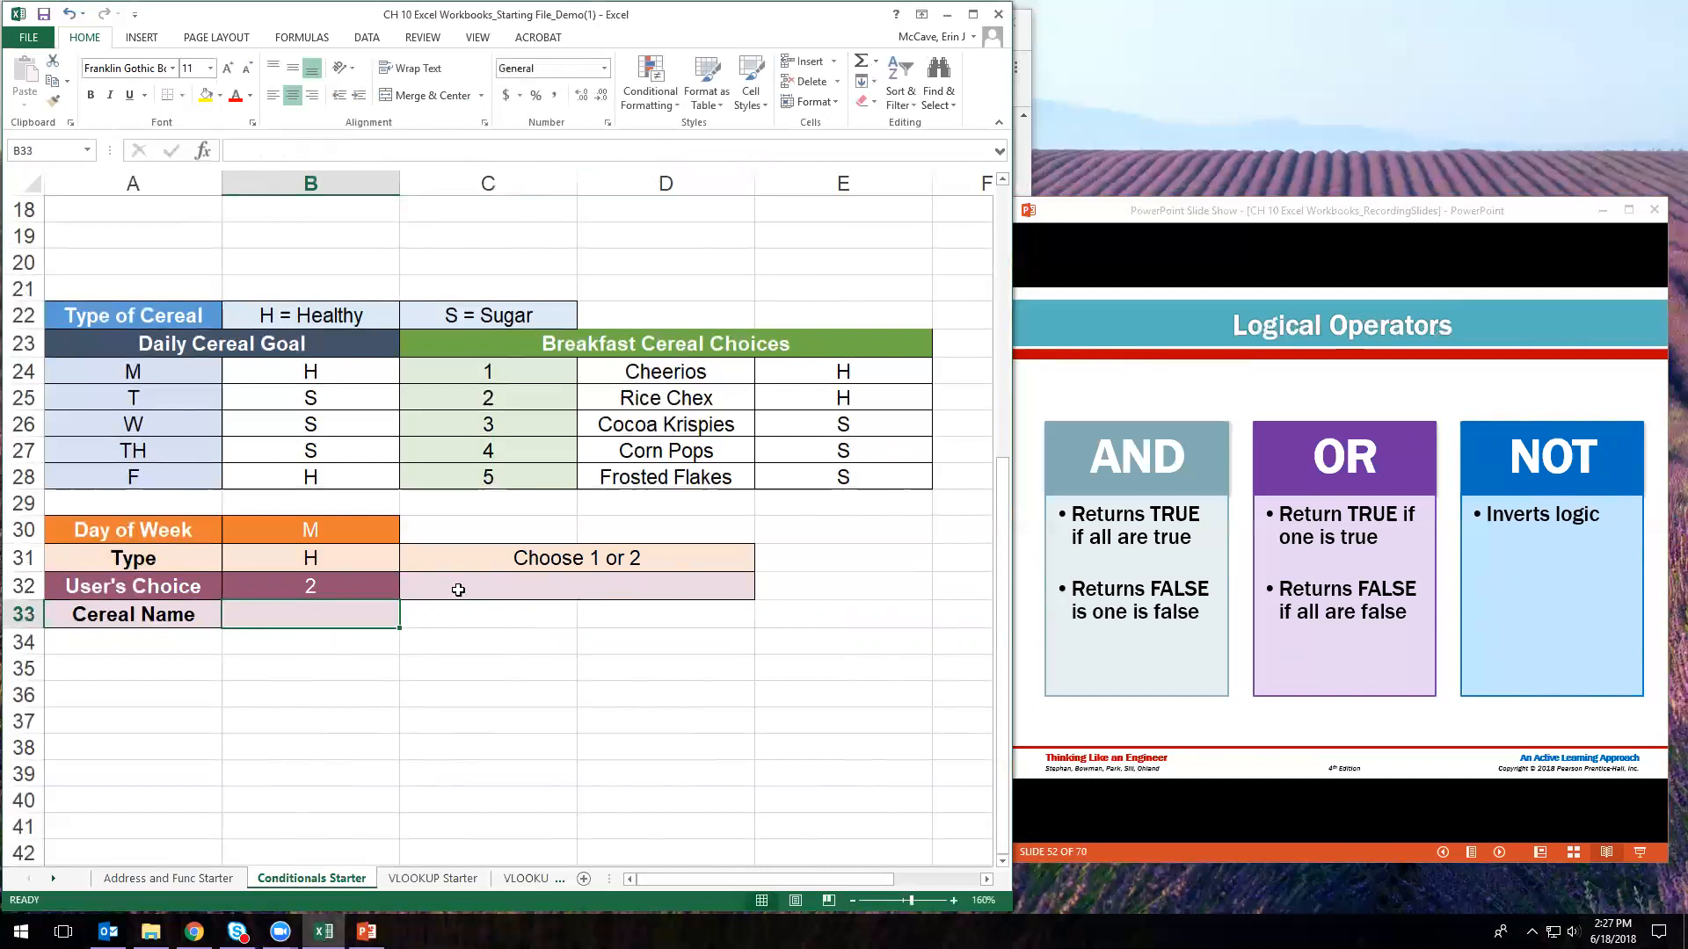
click(476, 593)
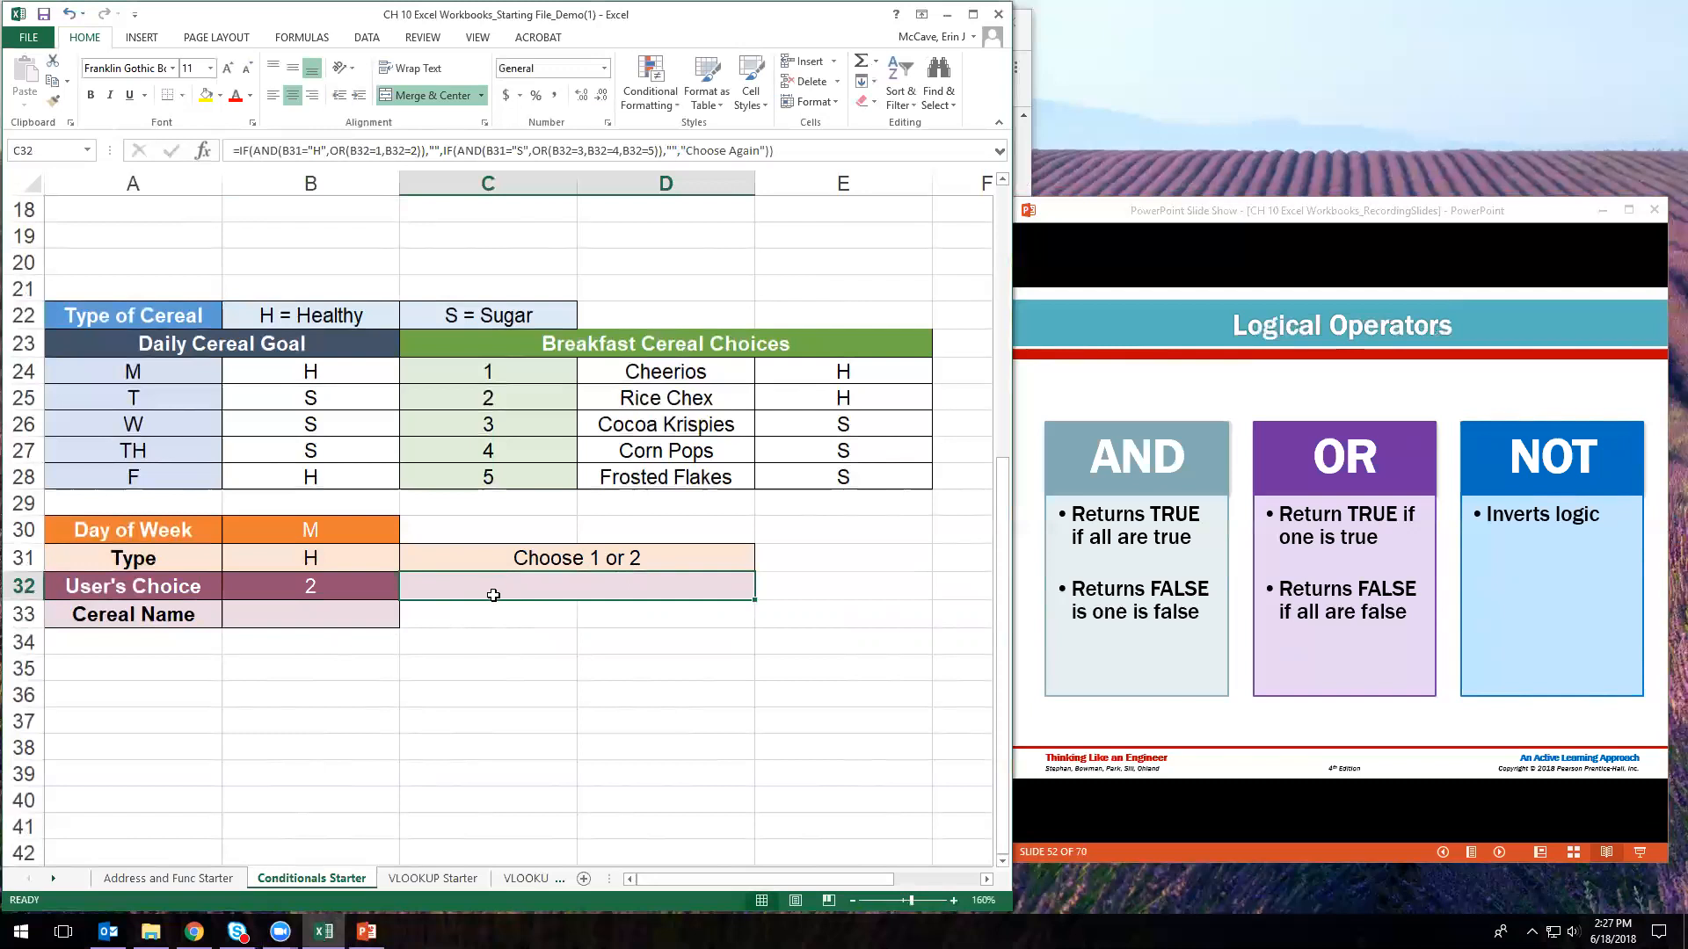
click(344, 615)
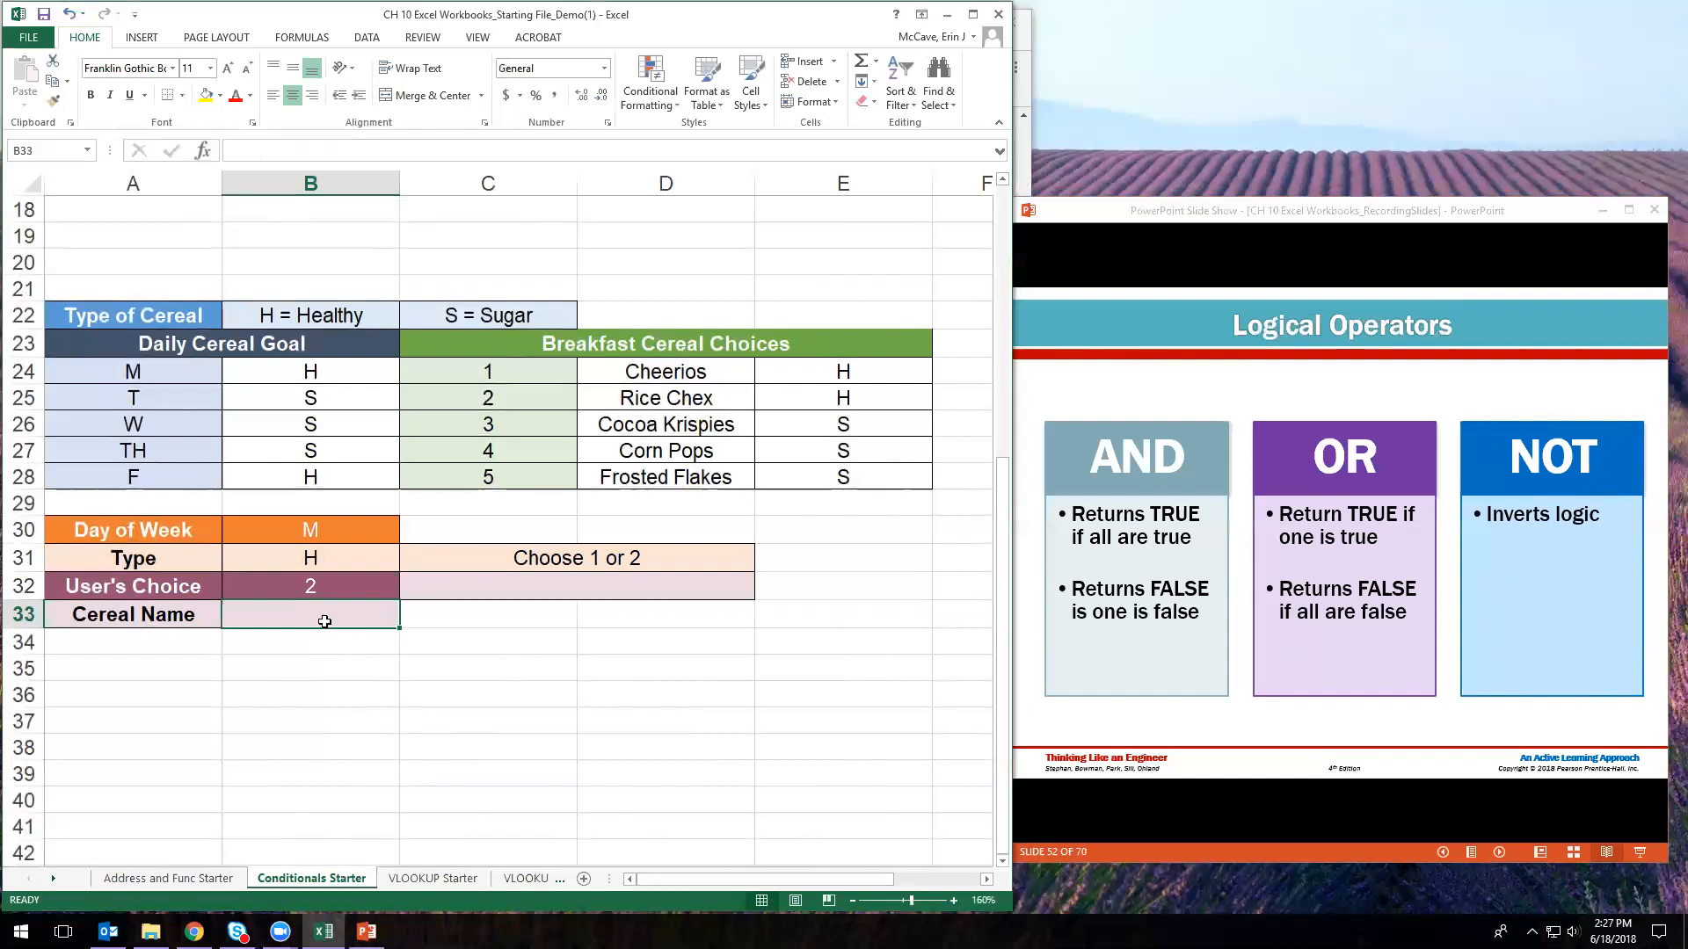
- Begin B33's formula as =IF(C32="",IF and bring up the nested-IF flowchart slide in PowerPoint
text(=IF)
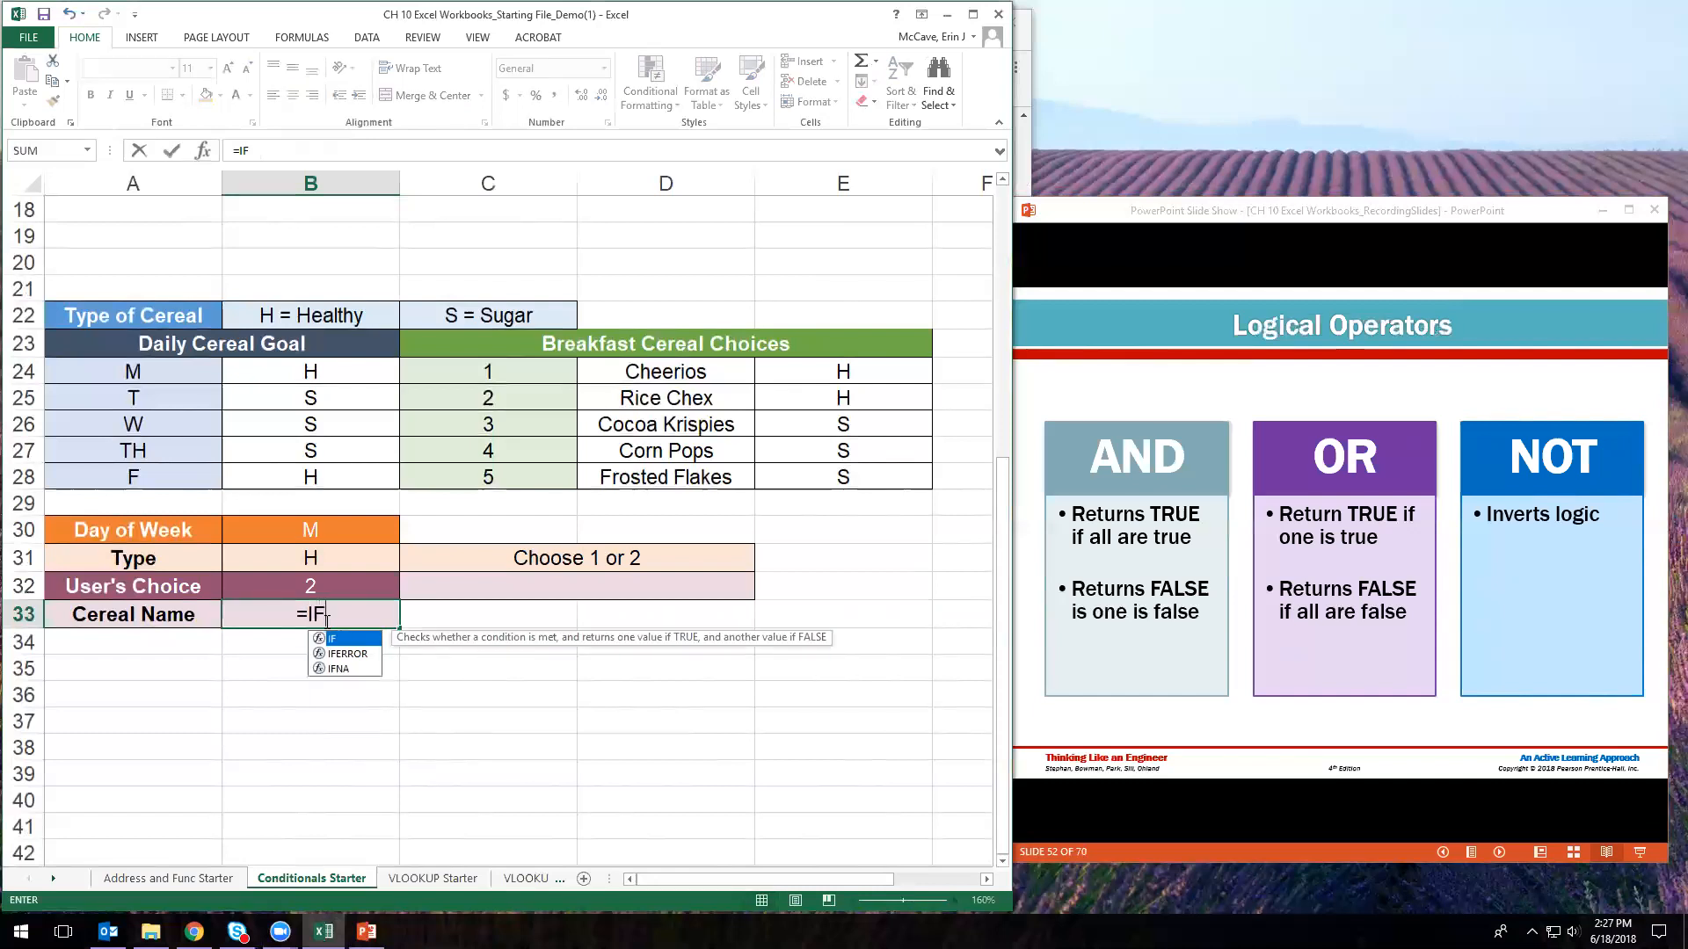
text(()
click(428, 592)
text(="",)
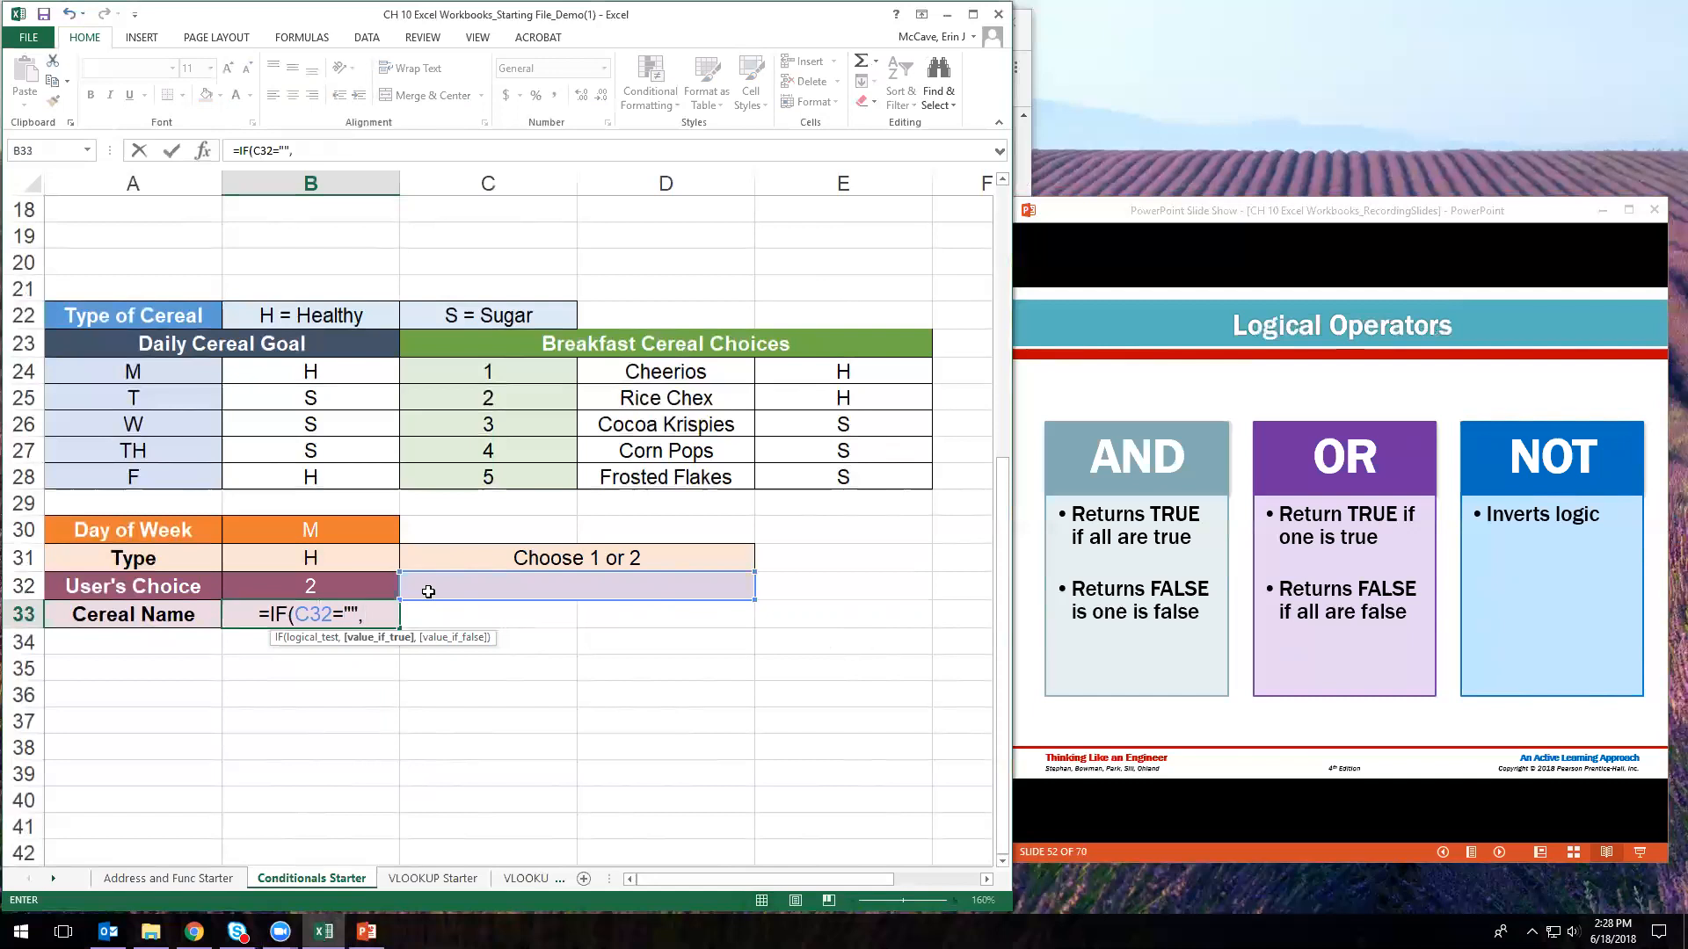
text(IF)
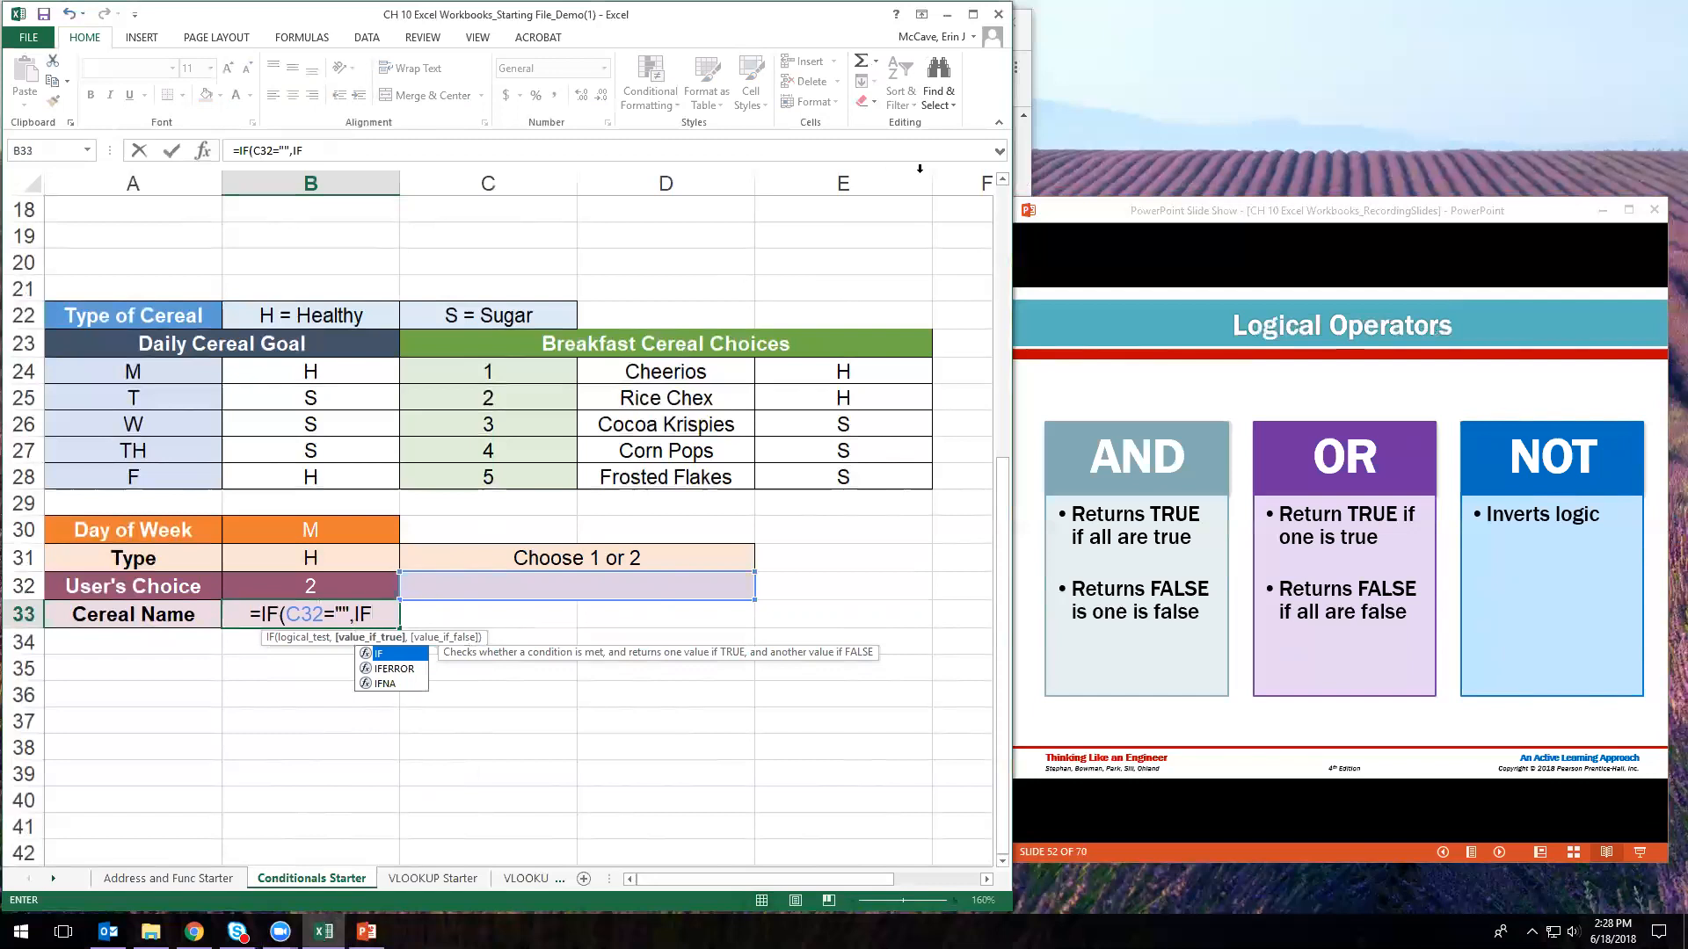
click(1204, 227)
scroll(1203, 223, up, 9)
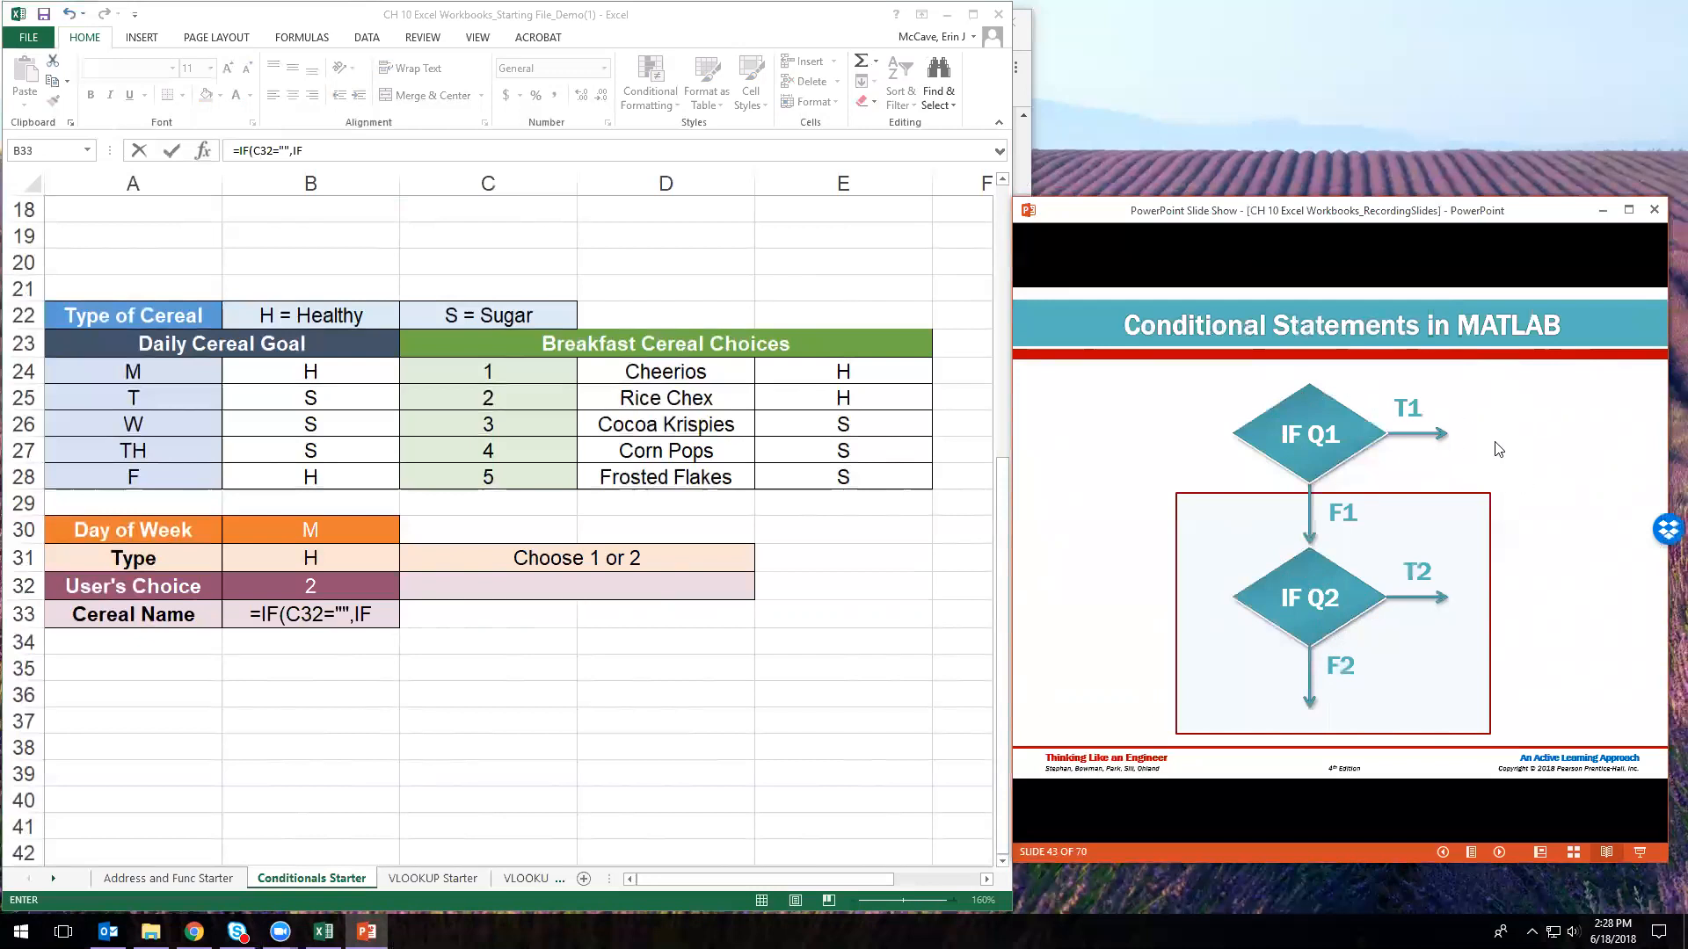
- Add the first nested test to B33's formula: if B32 equals C24, return D24
click(385, 613)
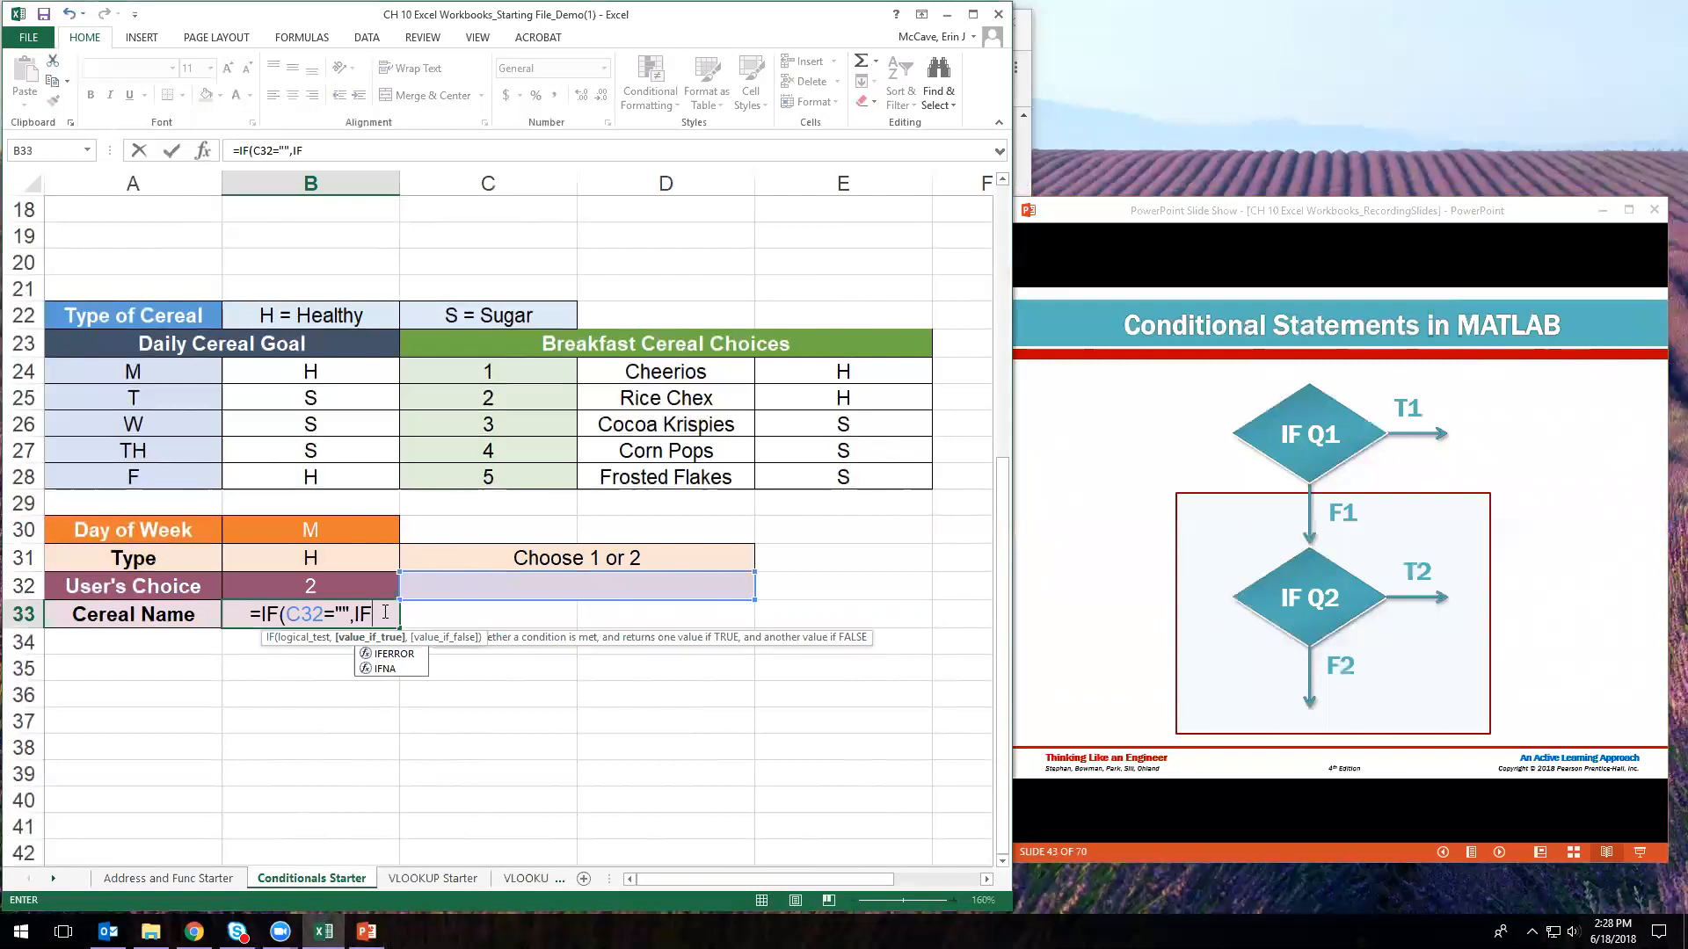
text(()
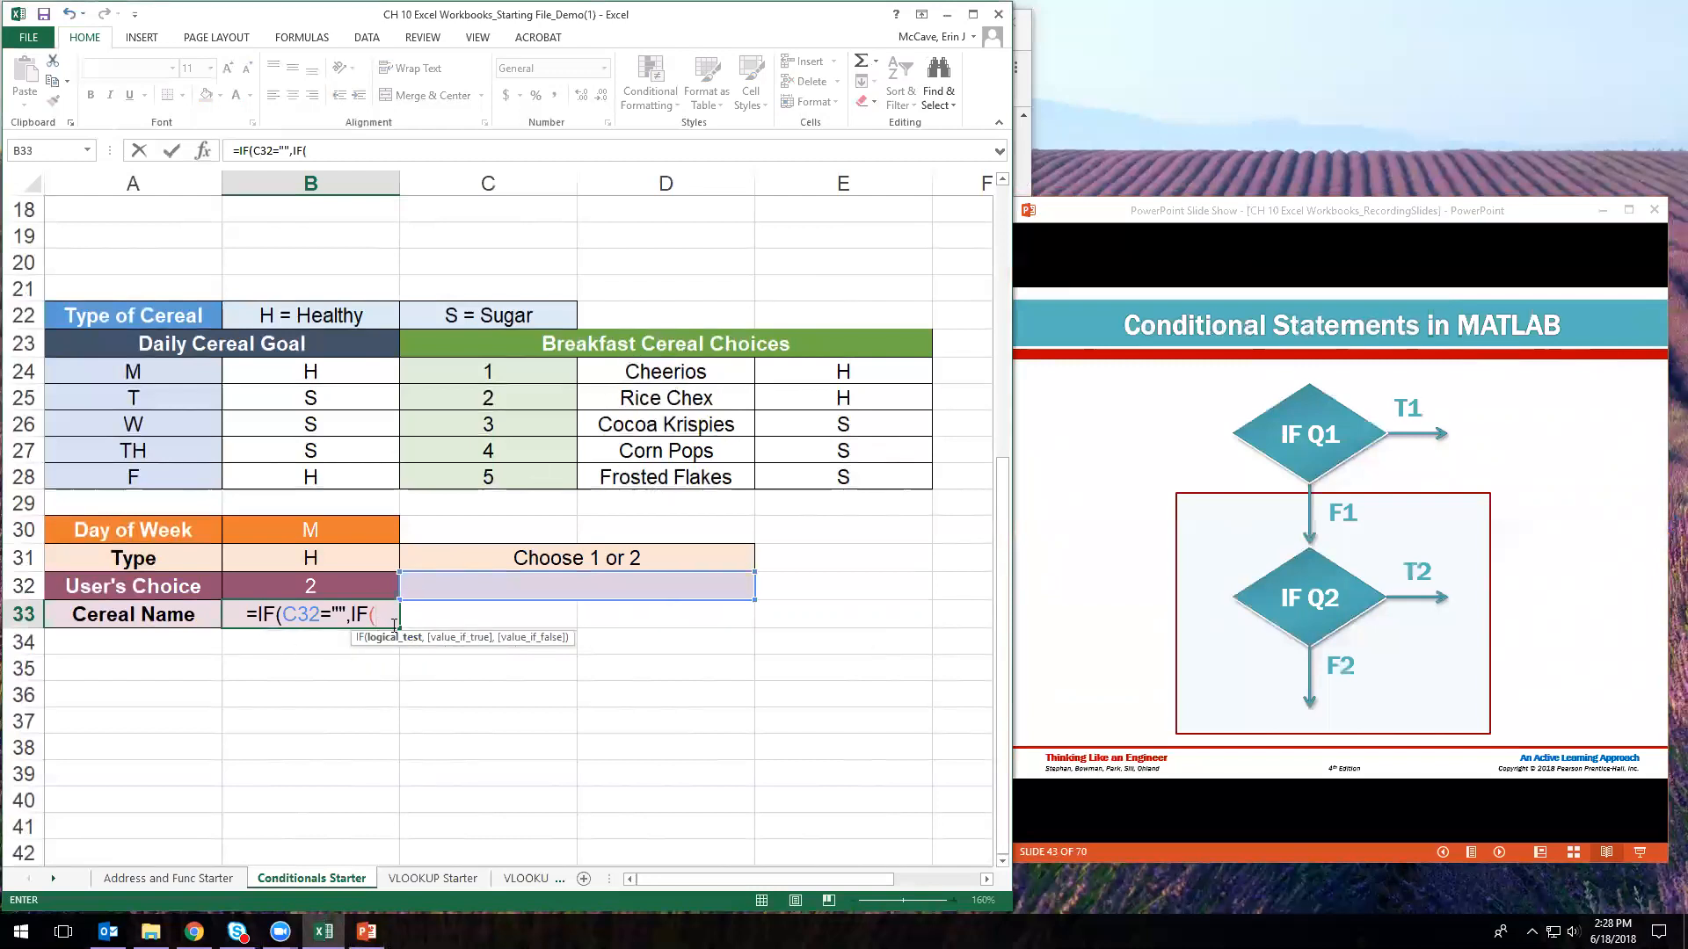
click(370, 581)
text(=)
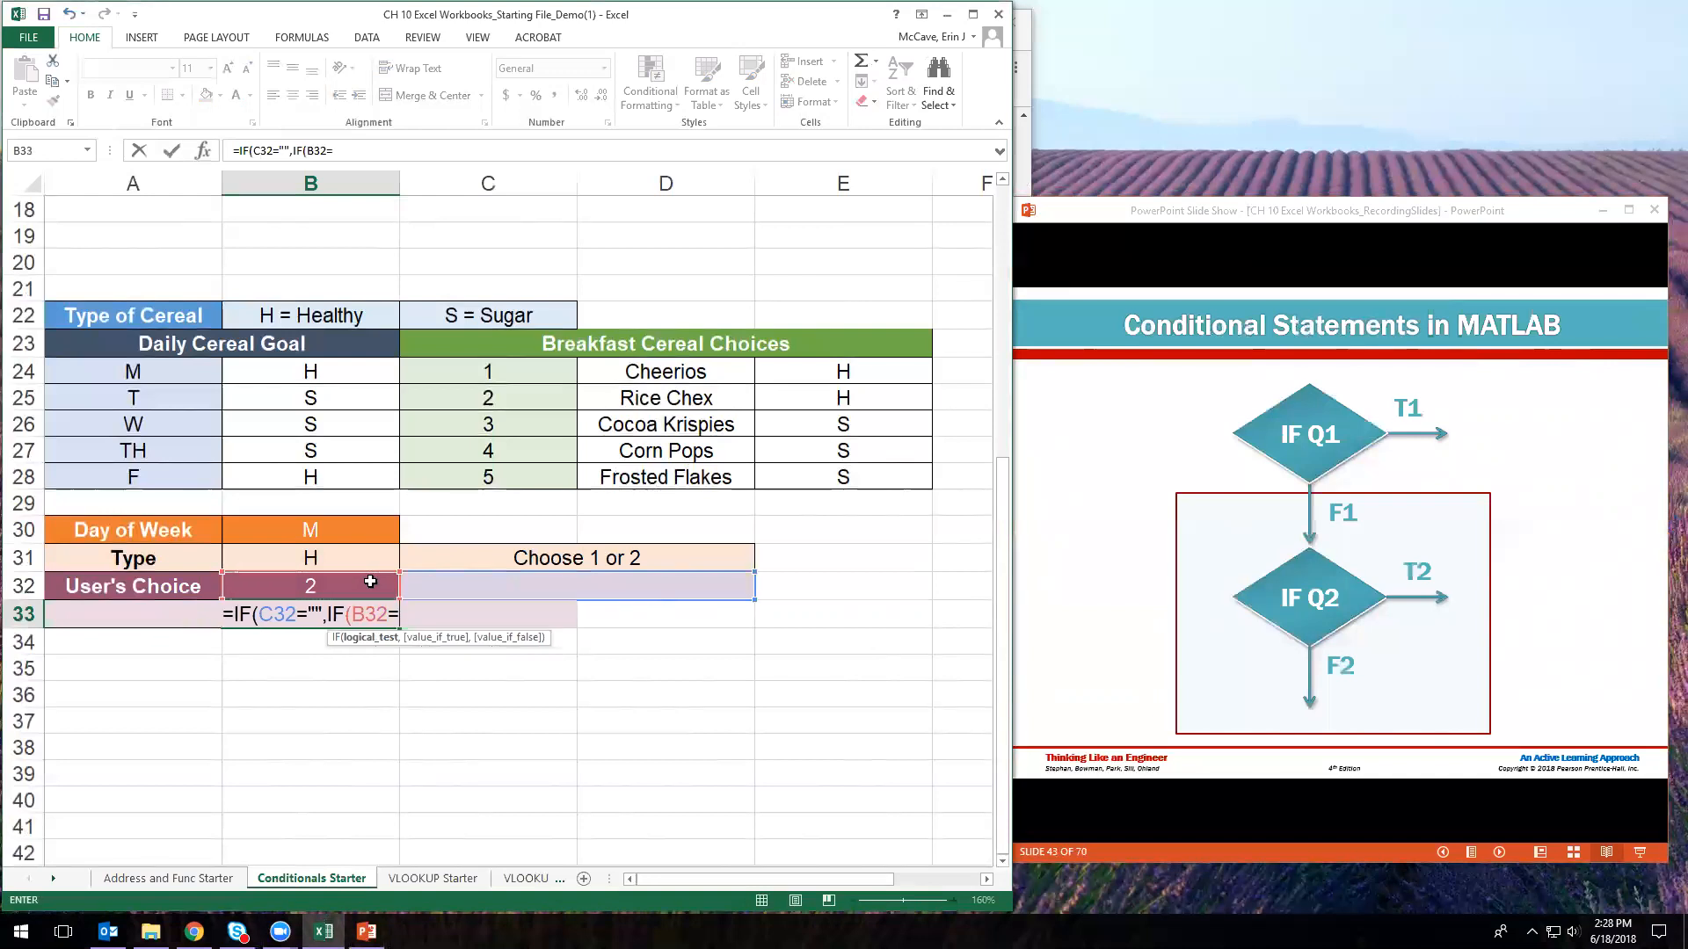
click(509, 378)
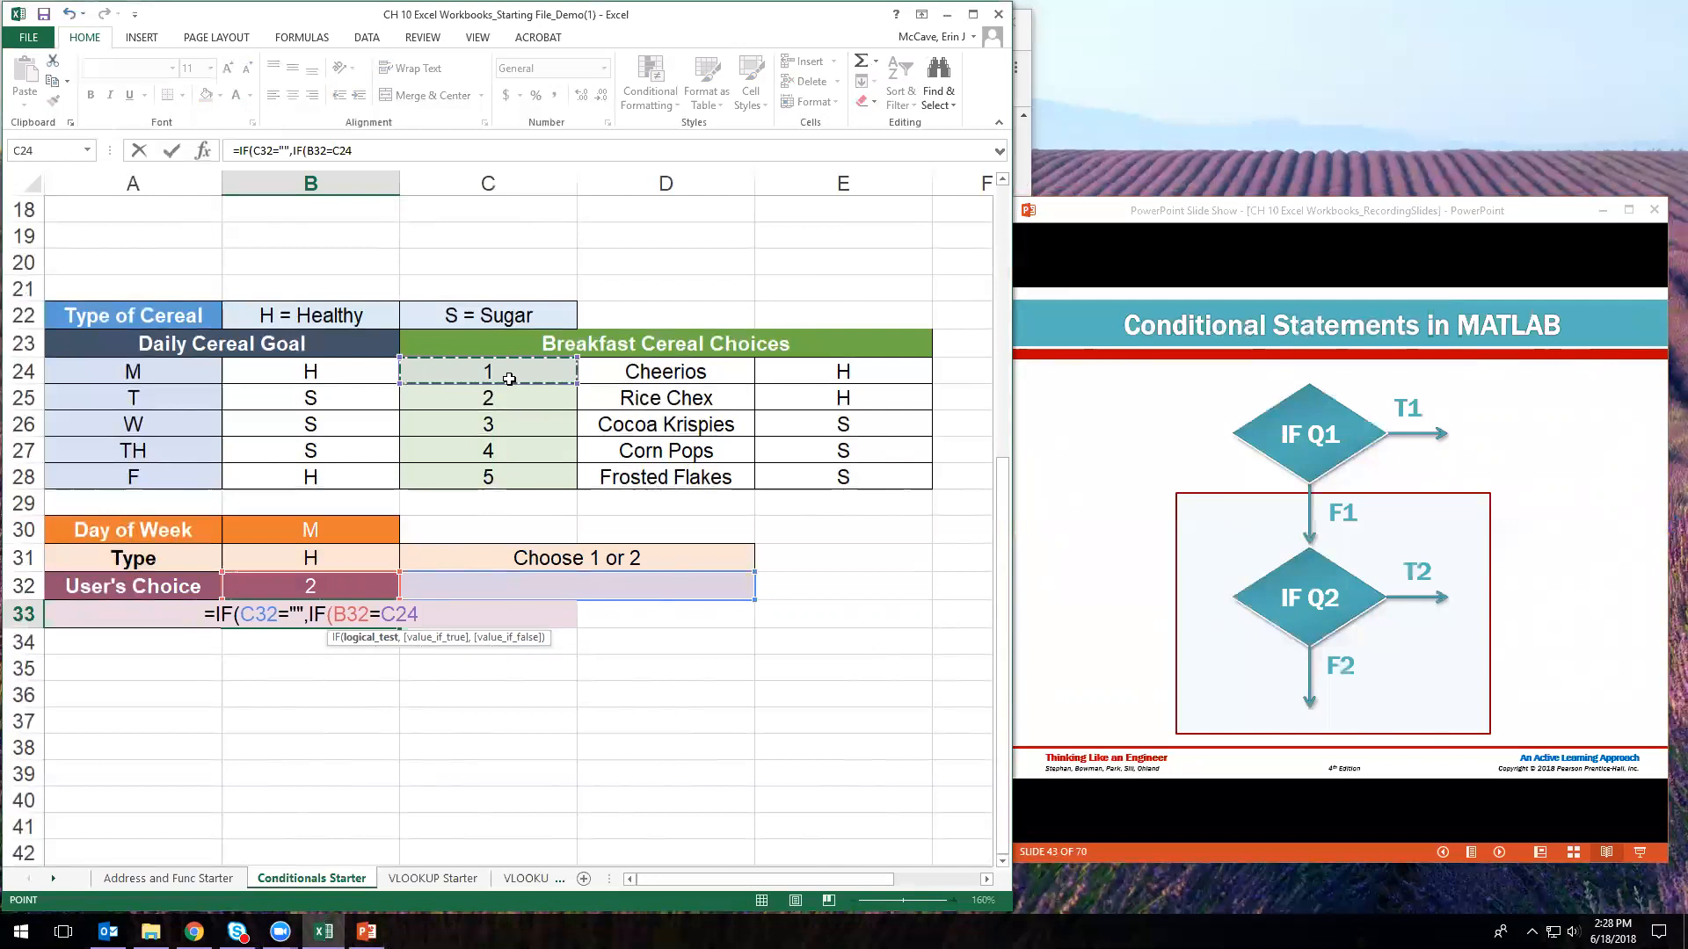
text(,)
click(655, 376)
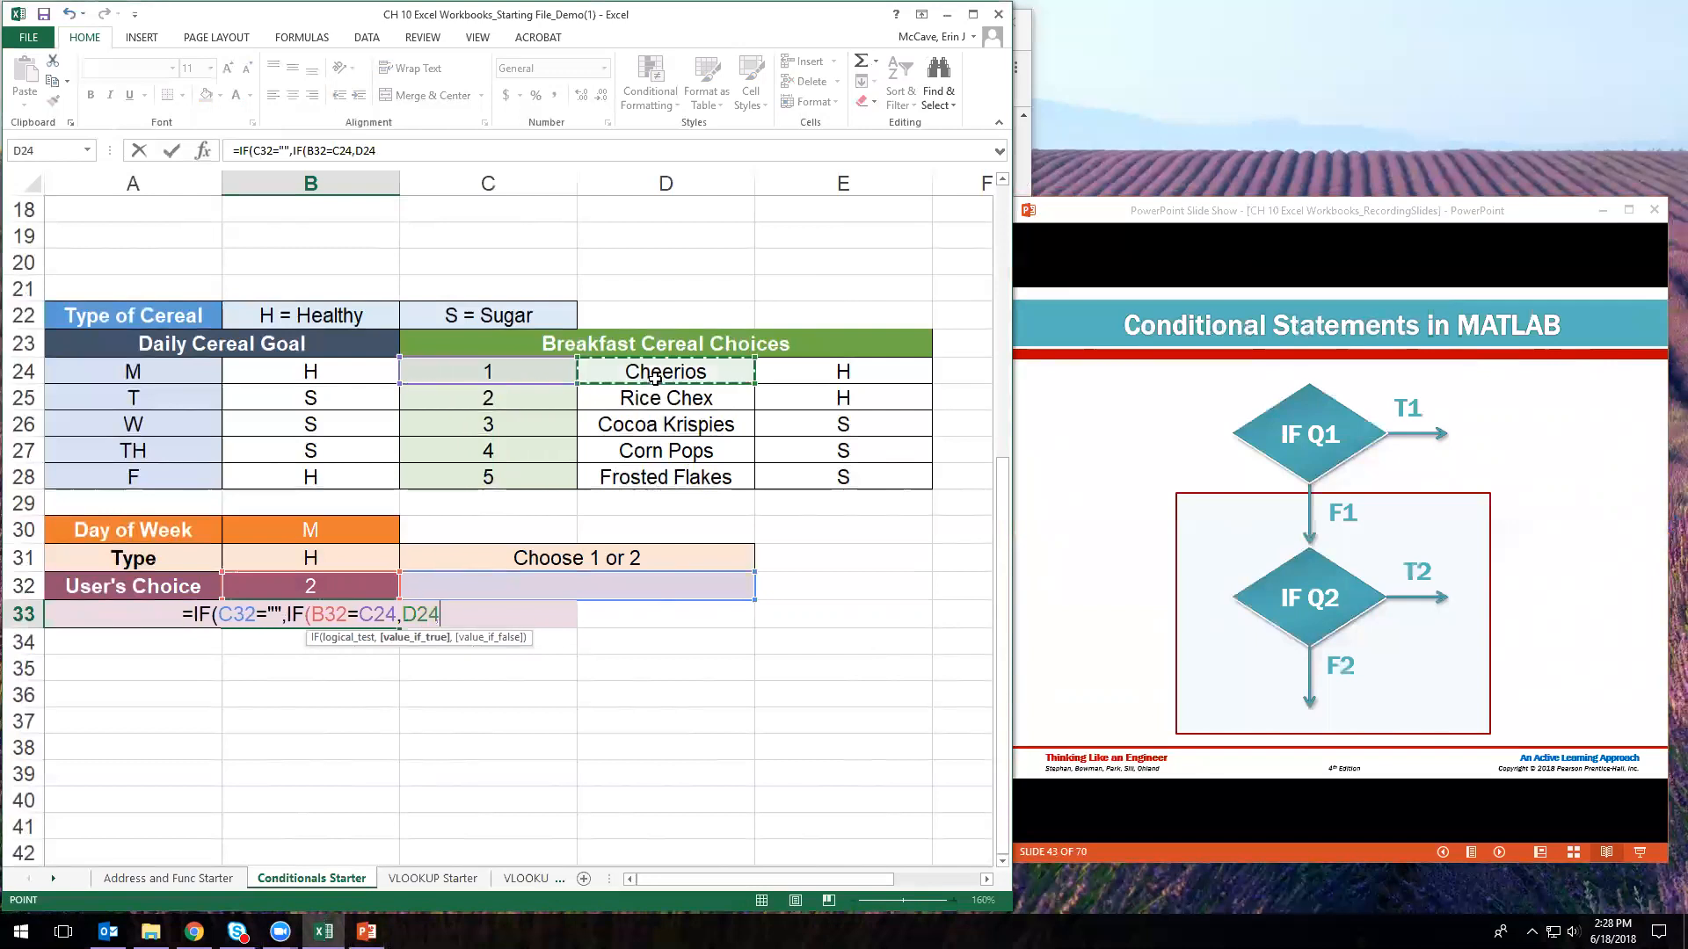
- Add tests returning D25 when B32 equals C25 and D26 when B32 equals C26
text(,)
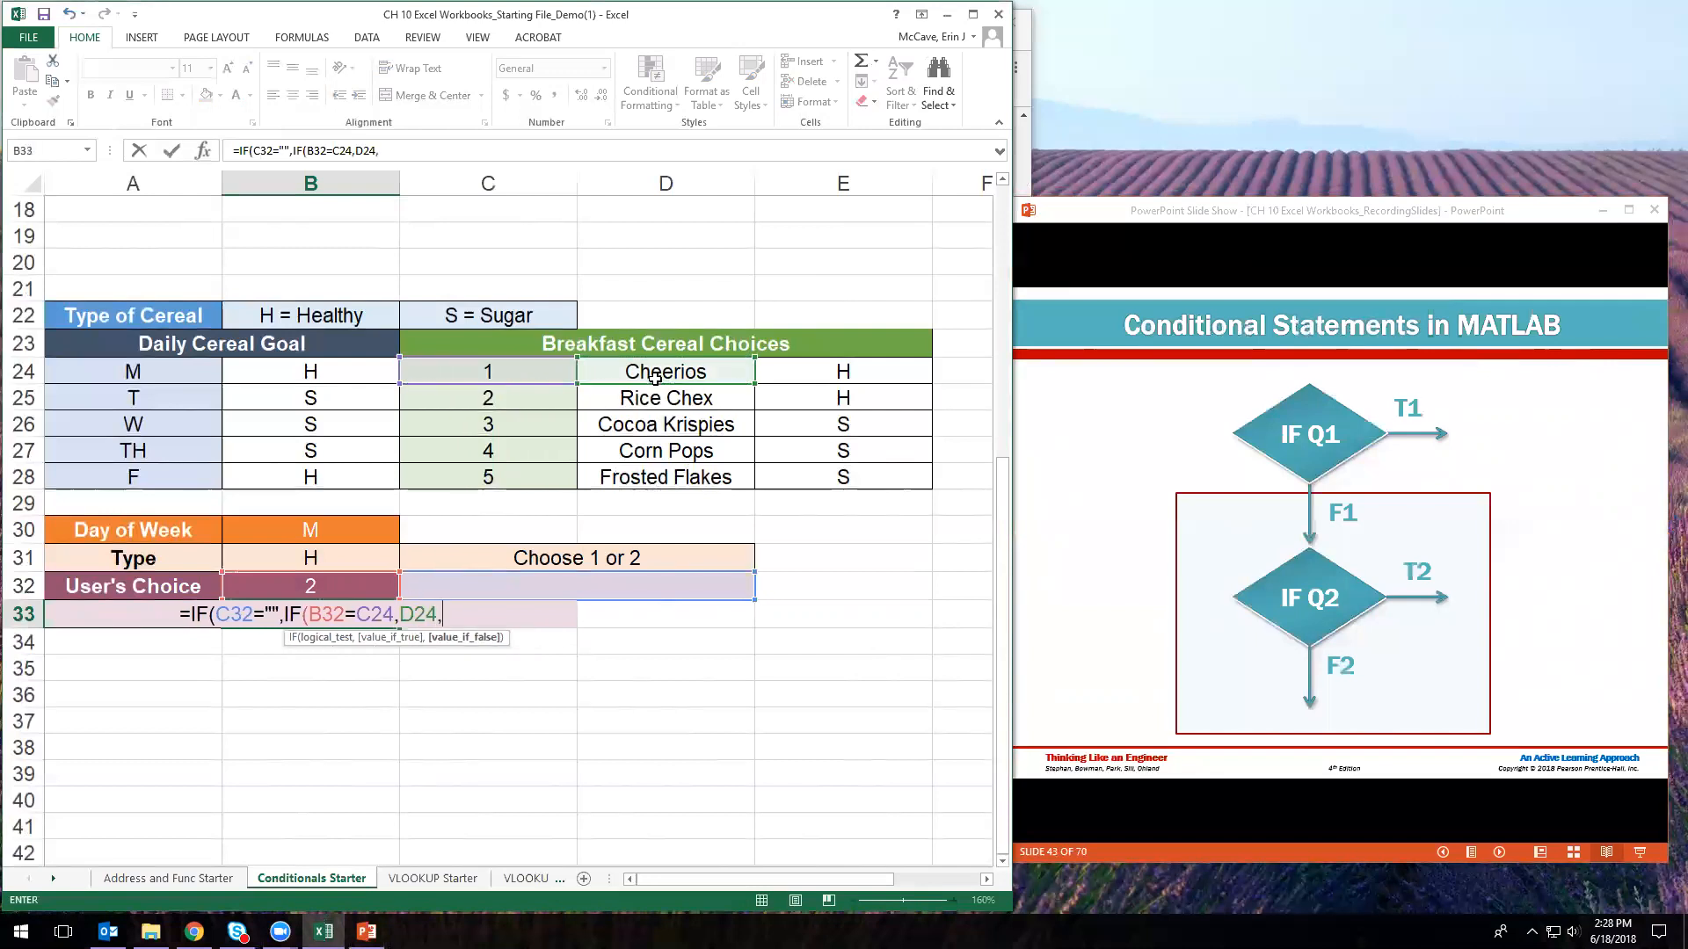
text(IF)
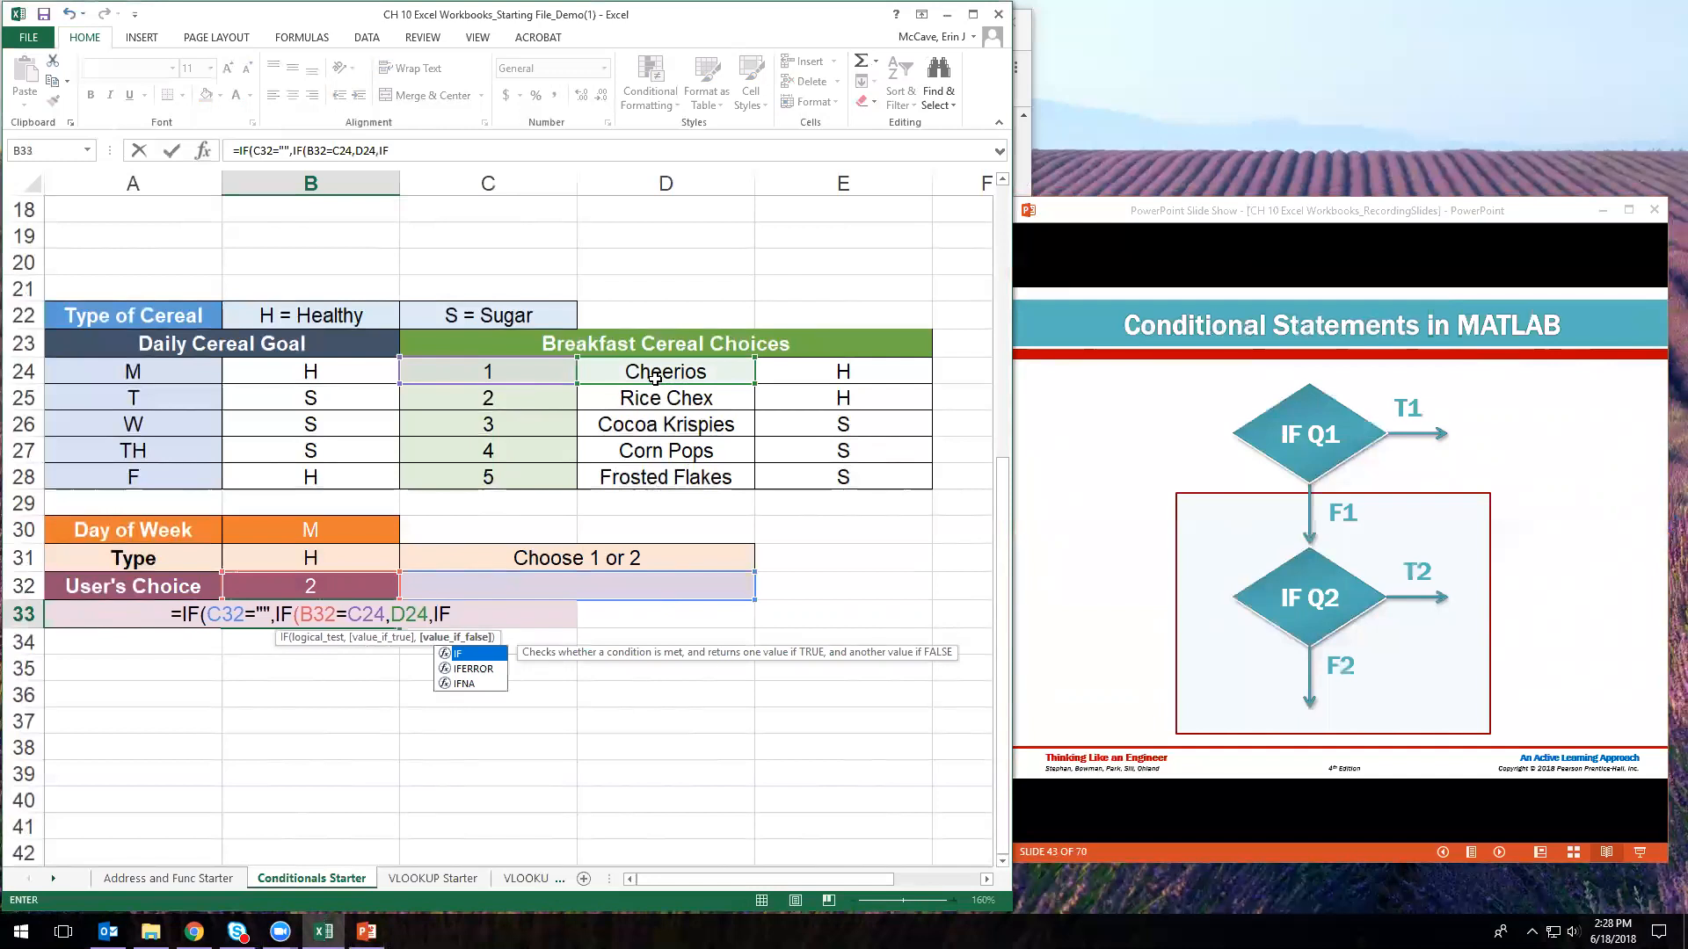
text((B32)
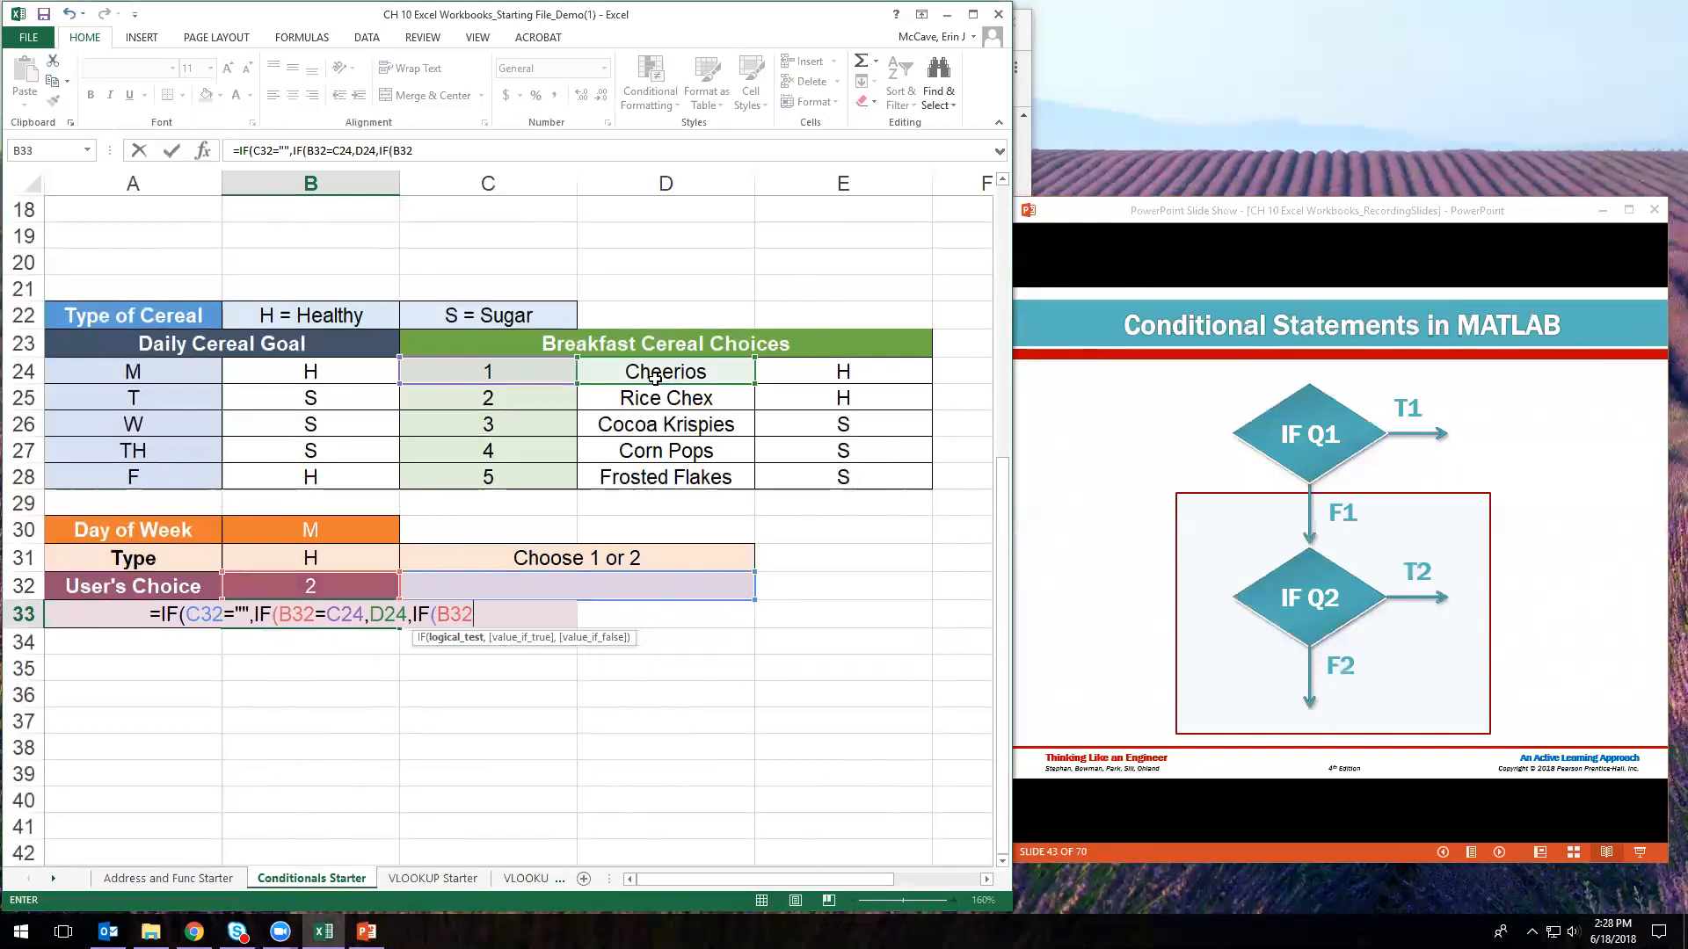
text(=)
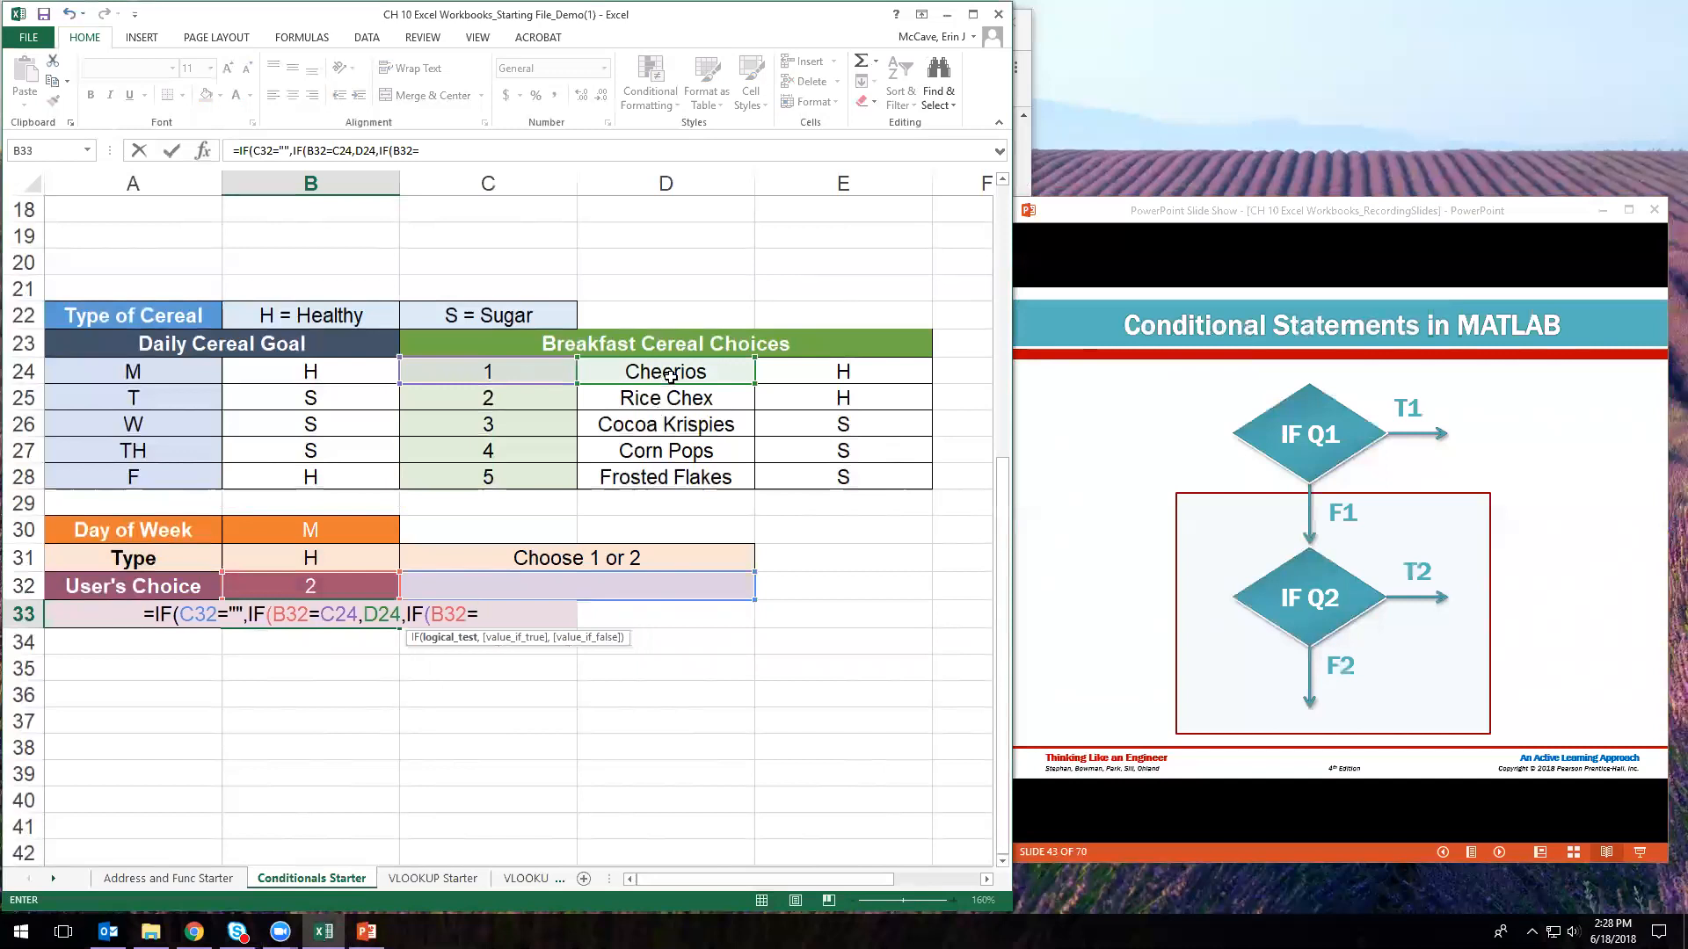
click(539, 400)
text(,)
click(708, 407)
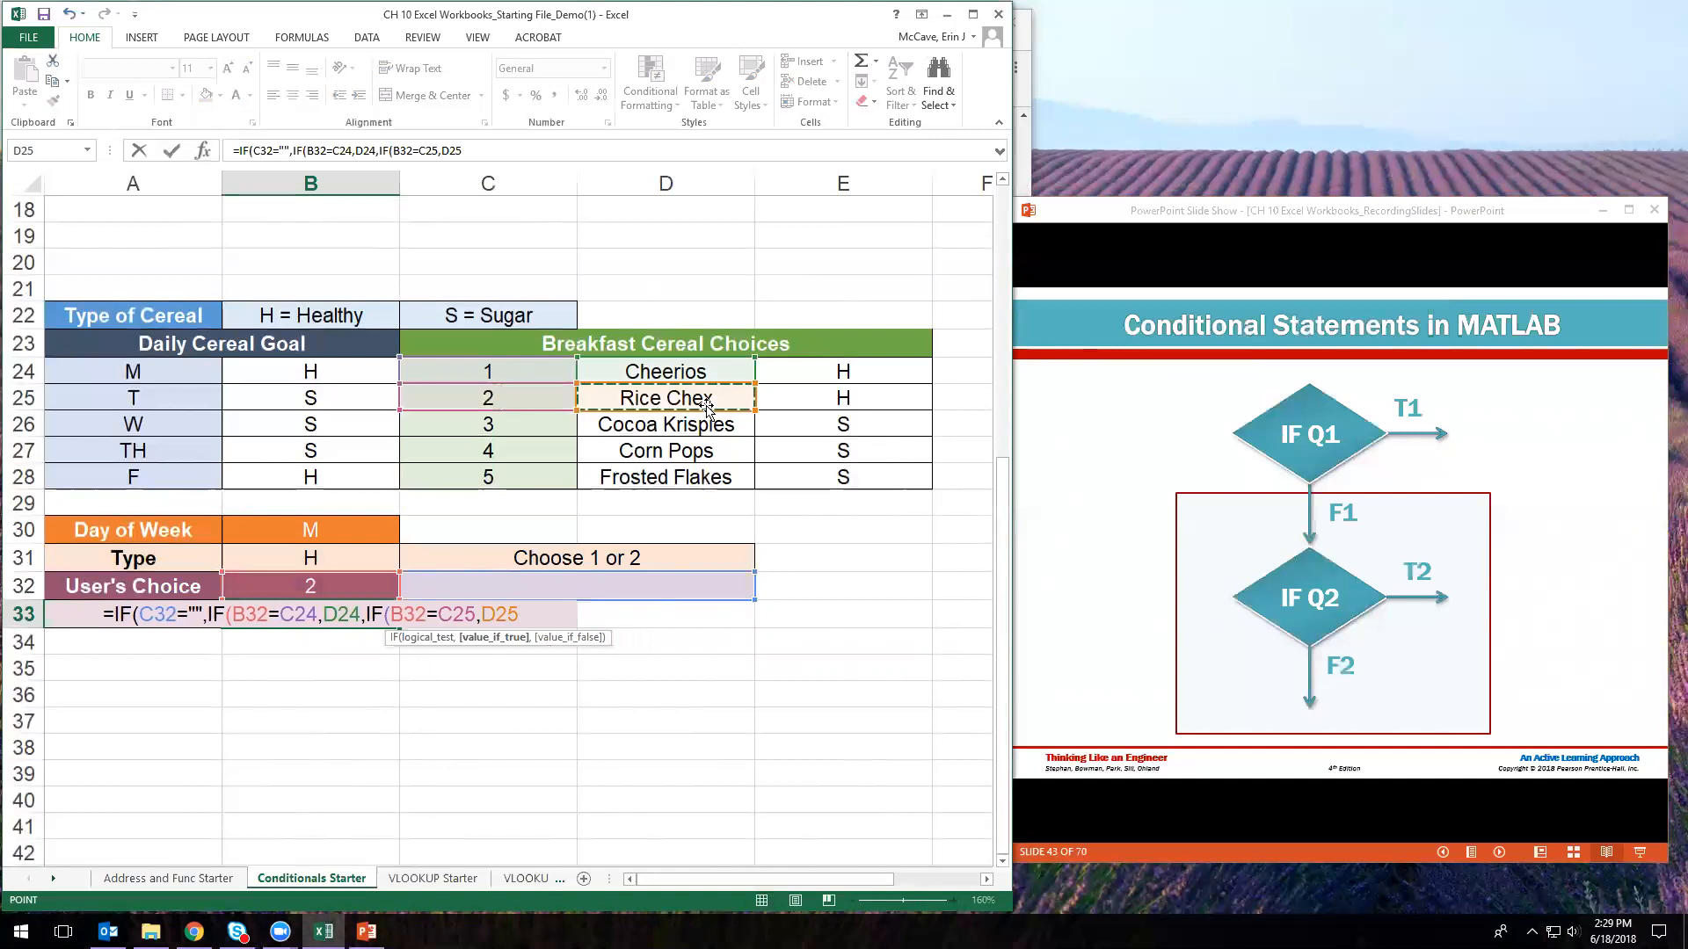
text(,IF()
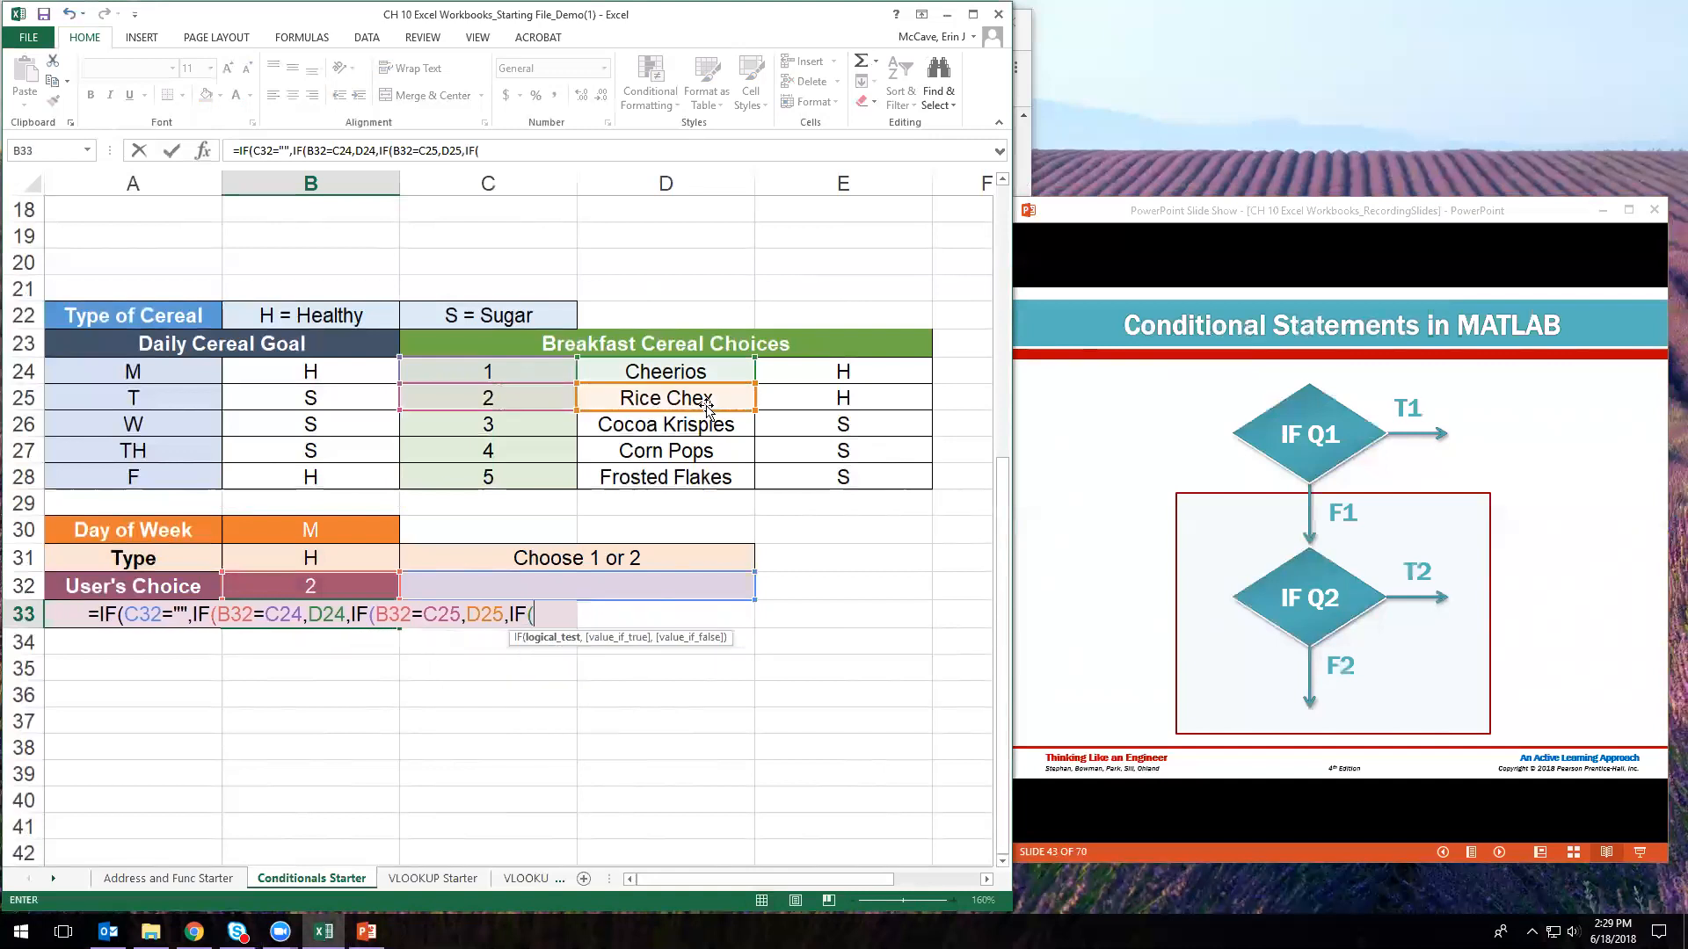
text(B32)
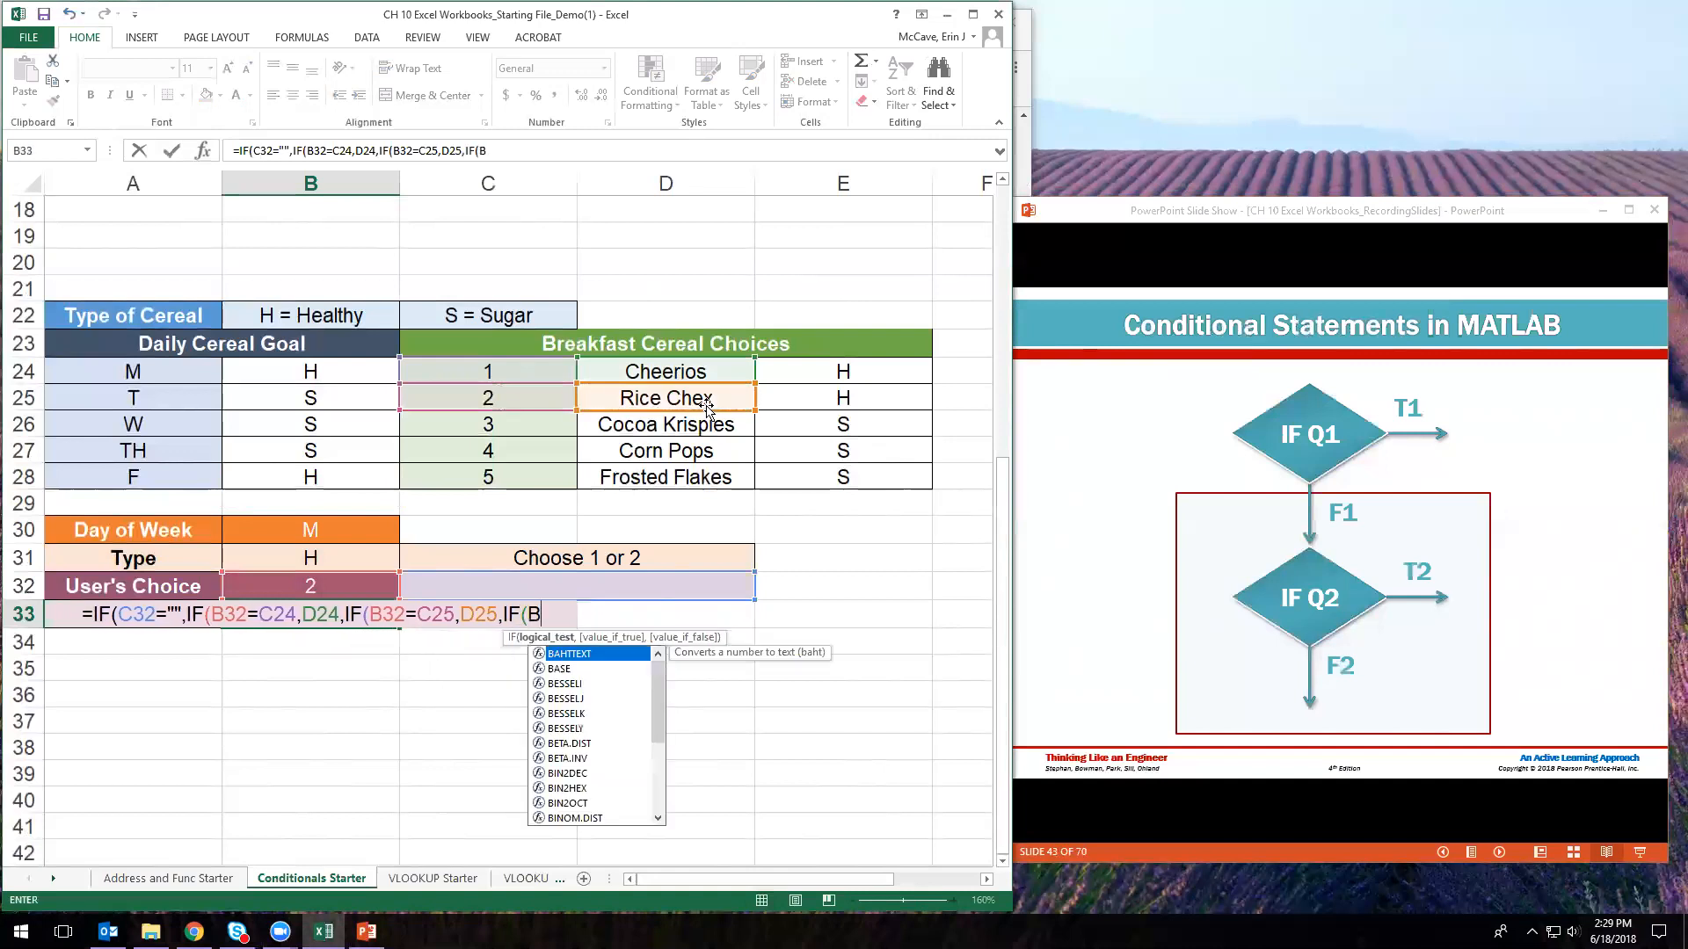
text(=)
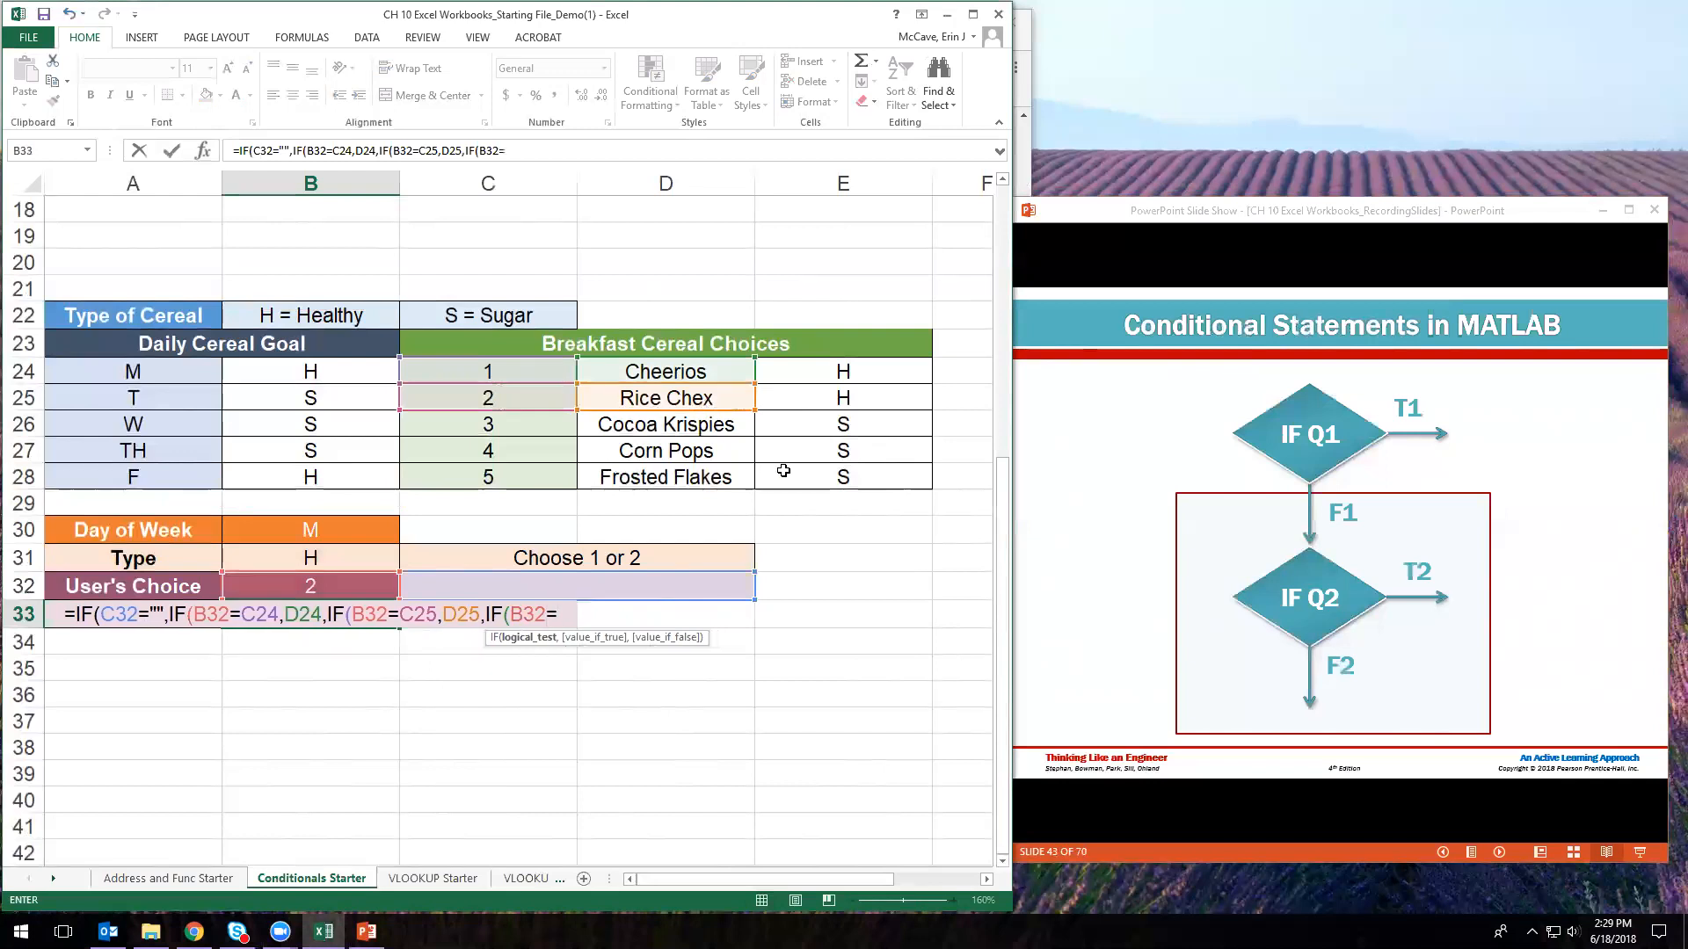
click(516, 431)
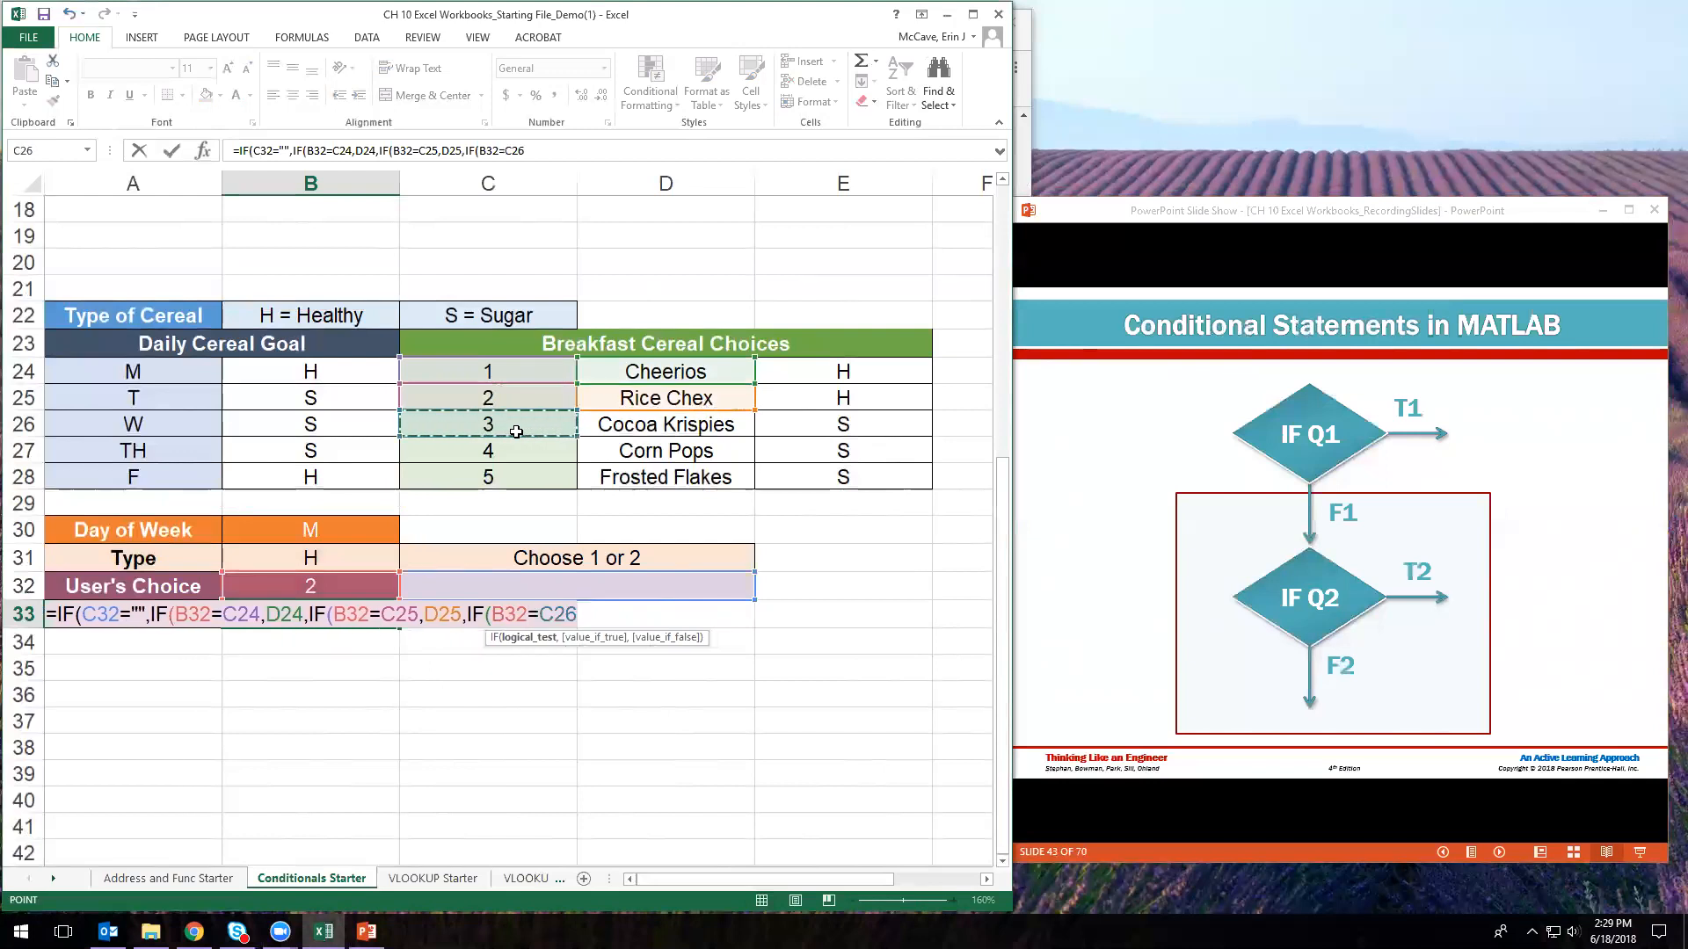
text(,)
click(646, 431)
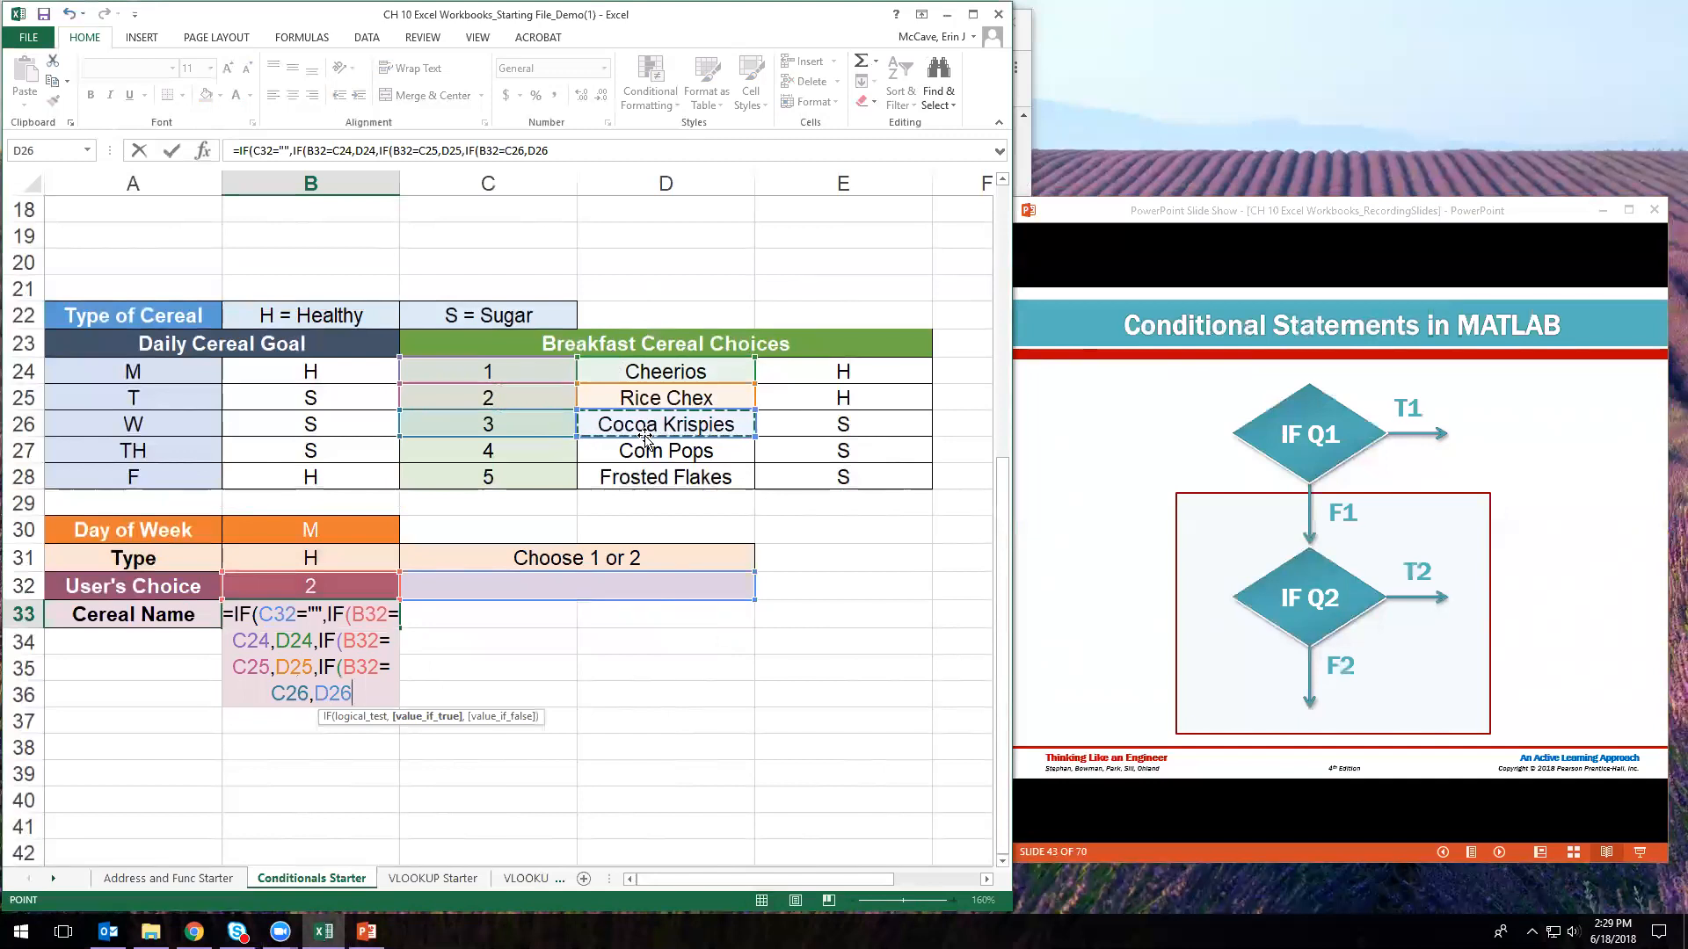
- Begin the fourth nested IF with the test B32=C27
text(,)
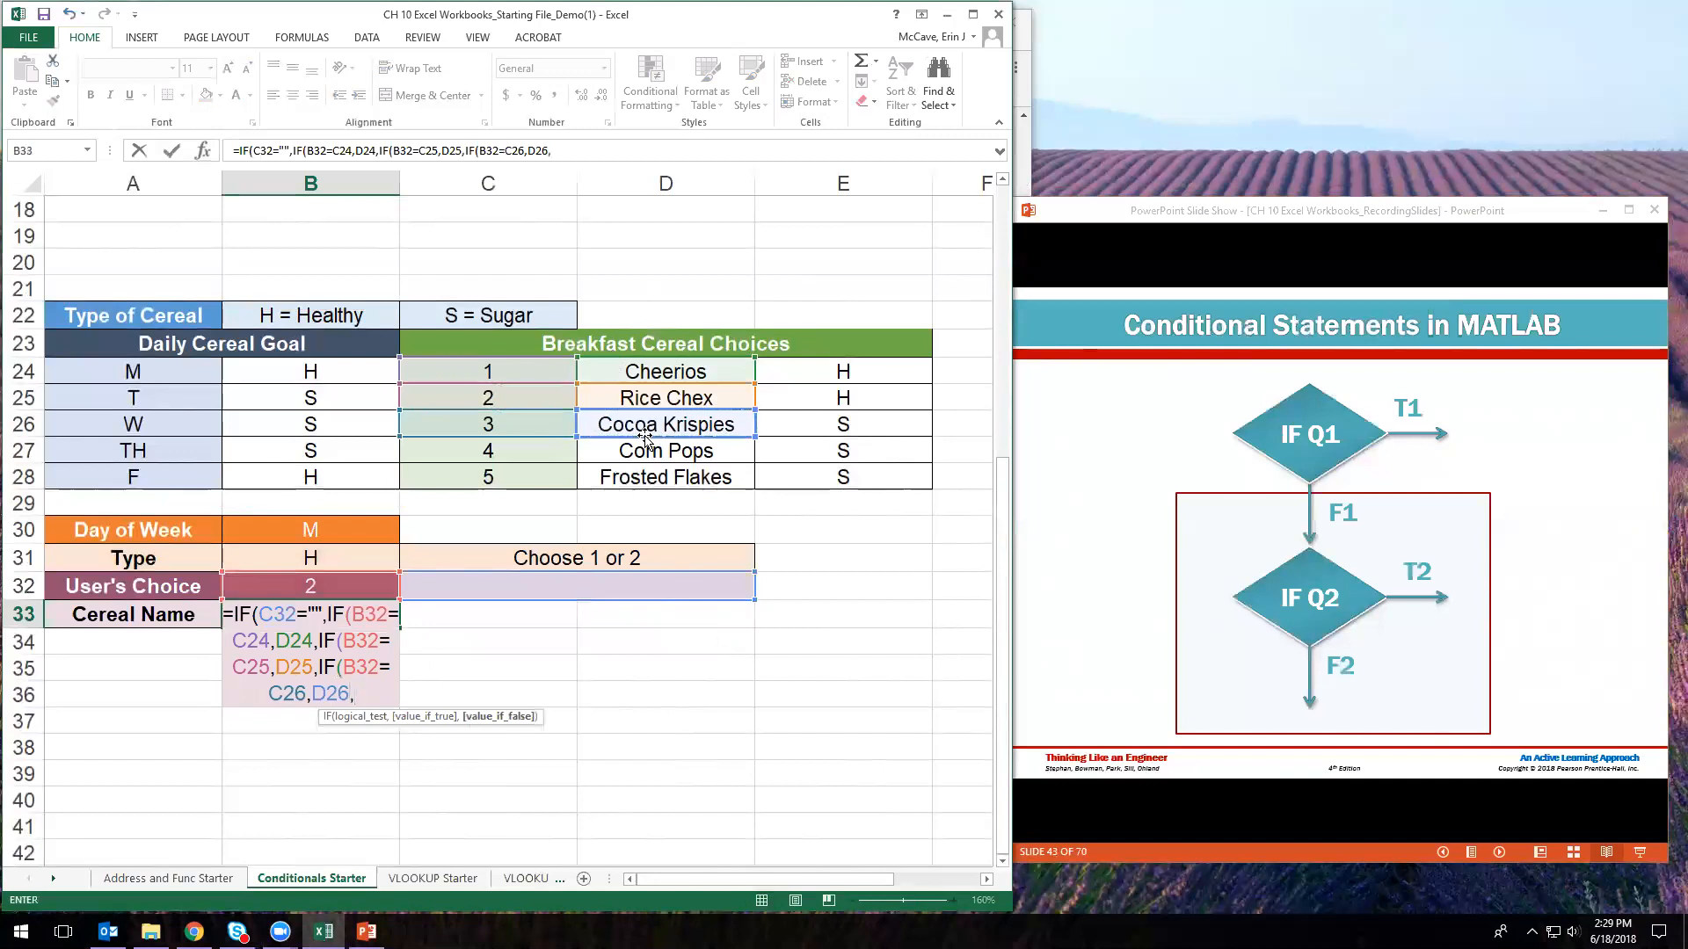
text(IF()
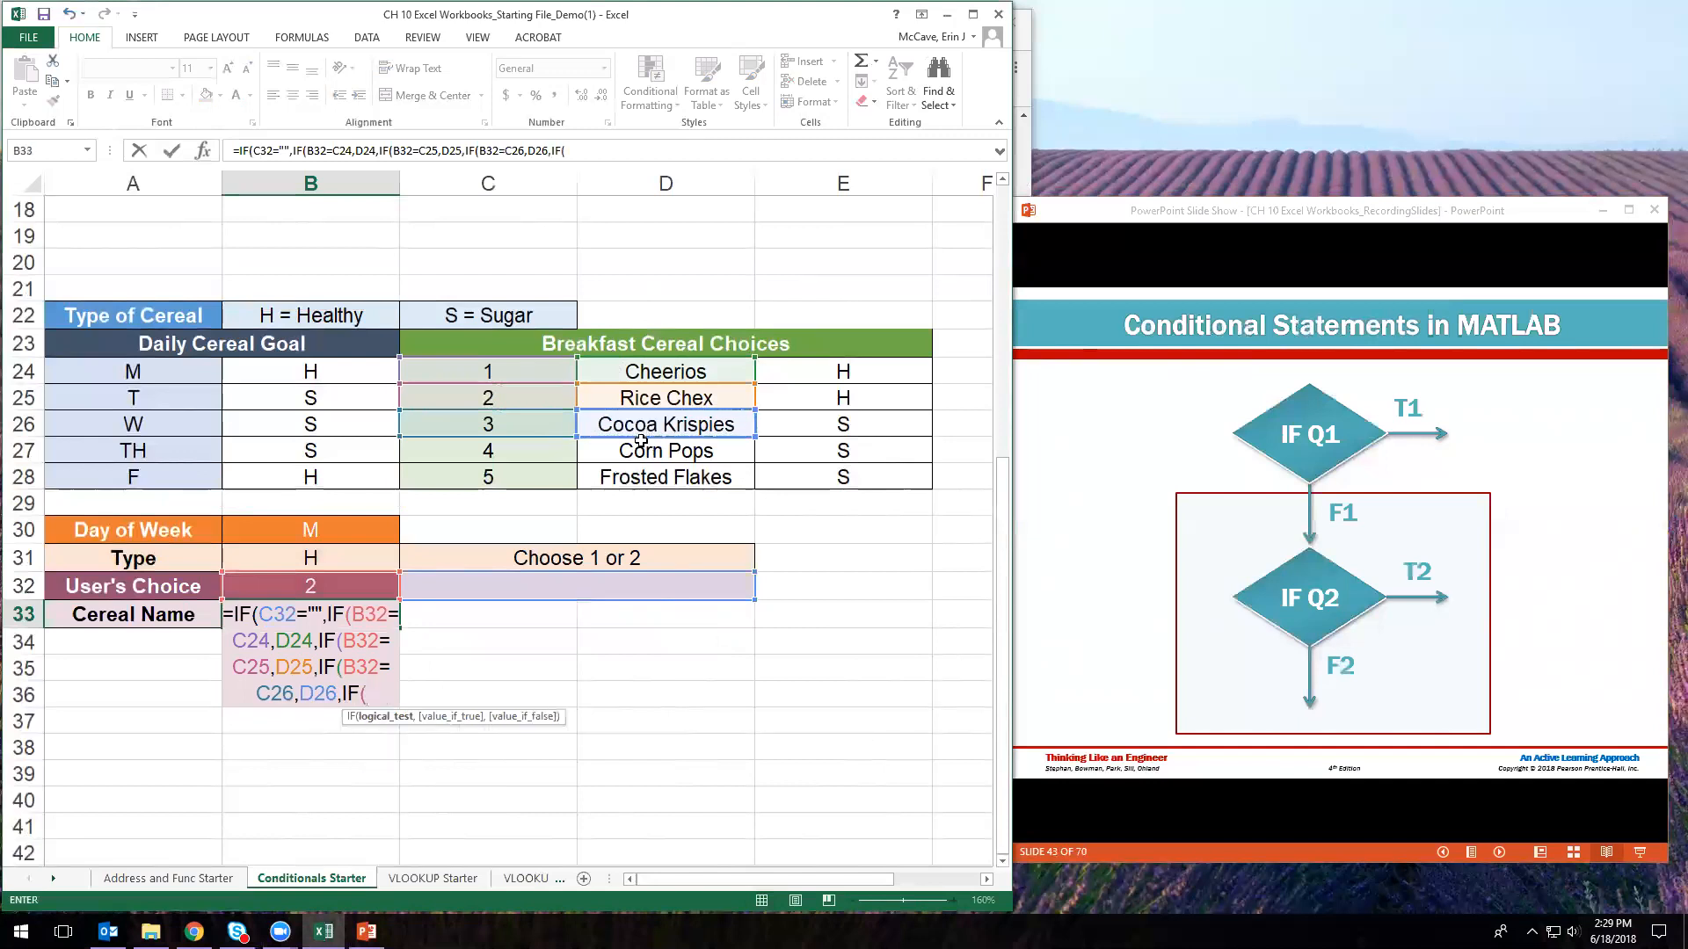
click(520, 449)
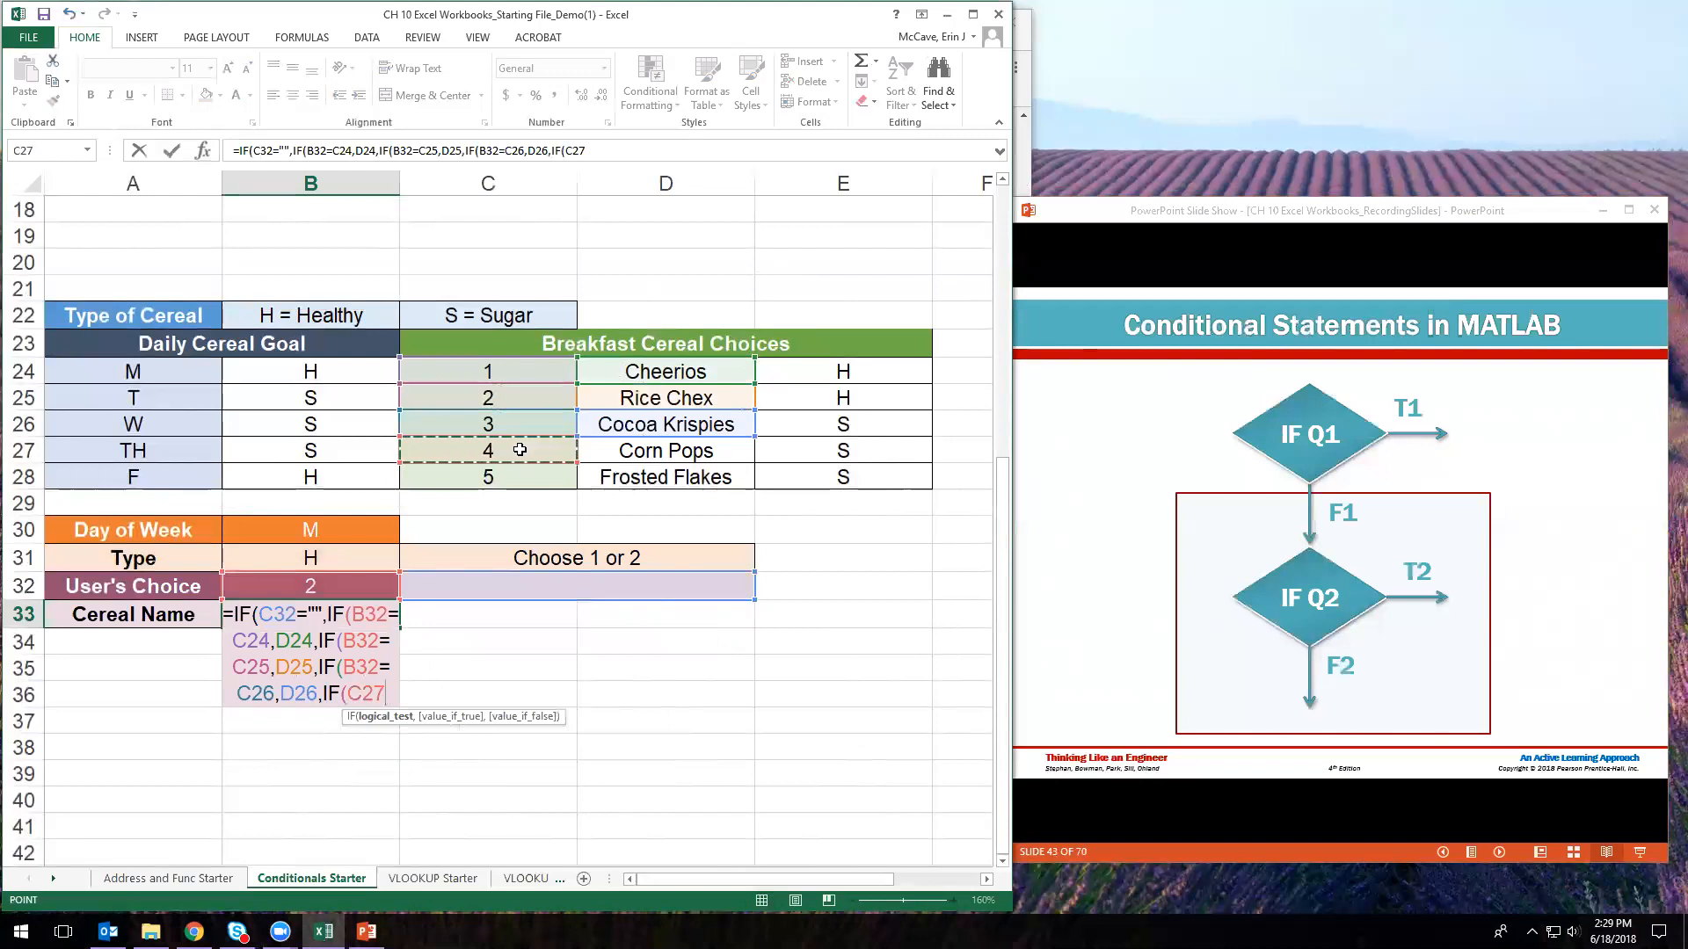
key(BackSpace)
key(BackSpace)
key(BackSpace)
text(B32=)
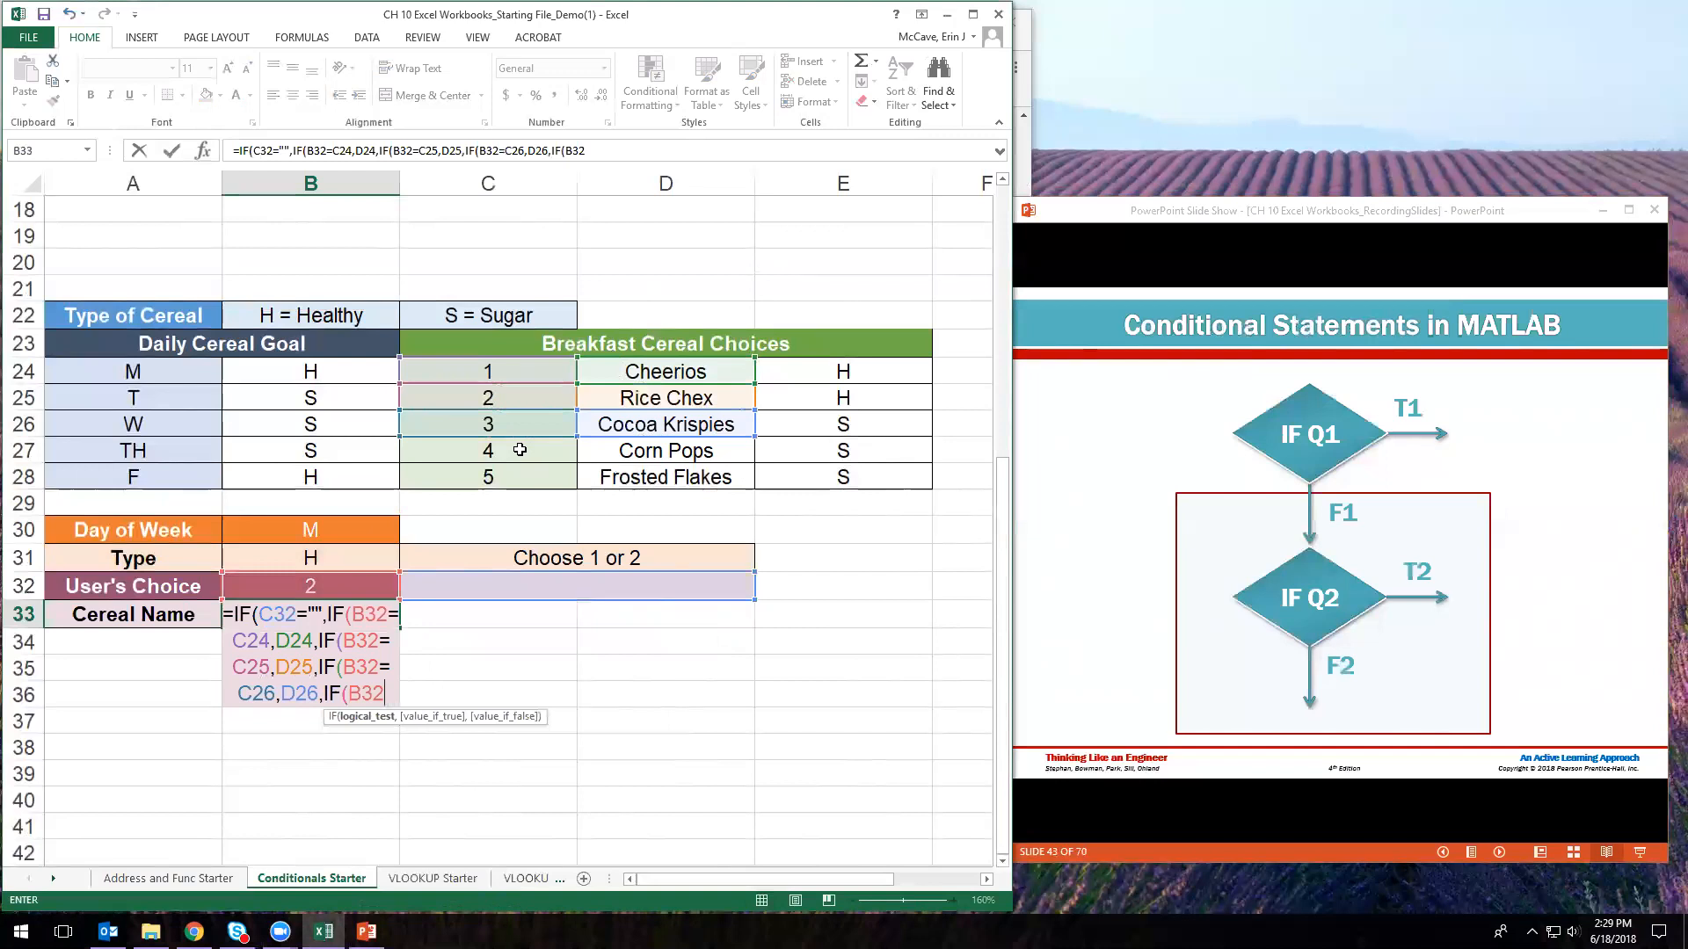
text(C27)
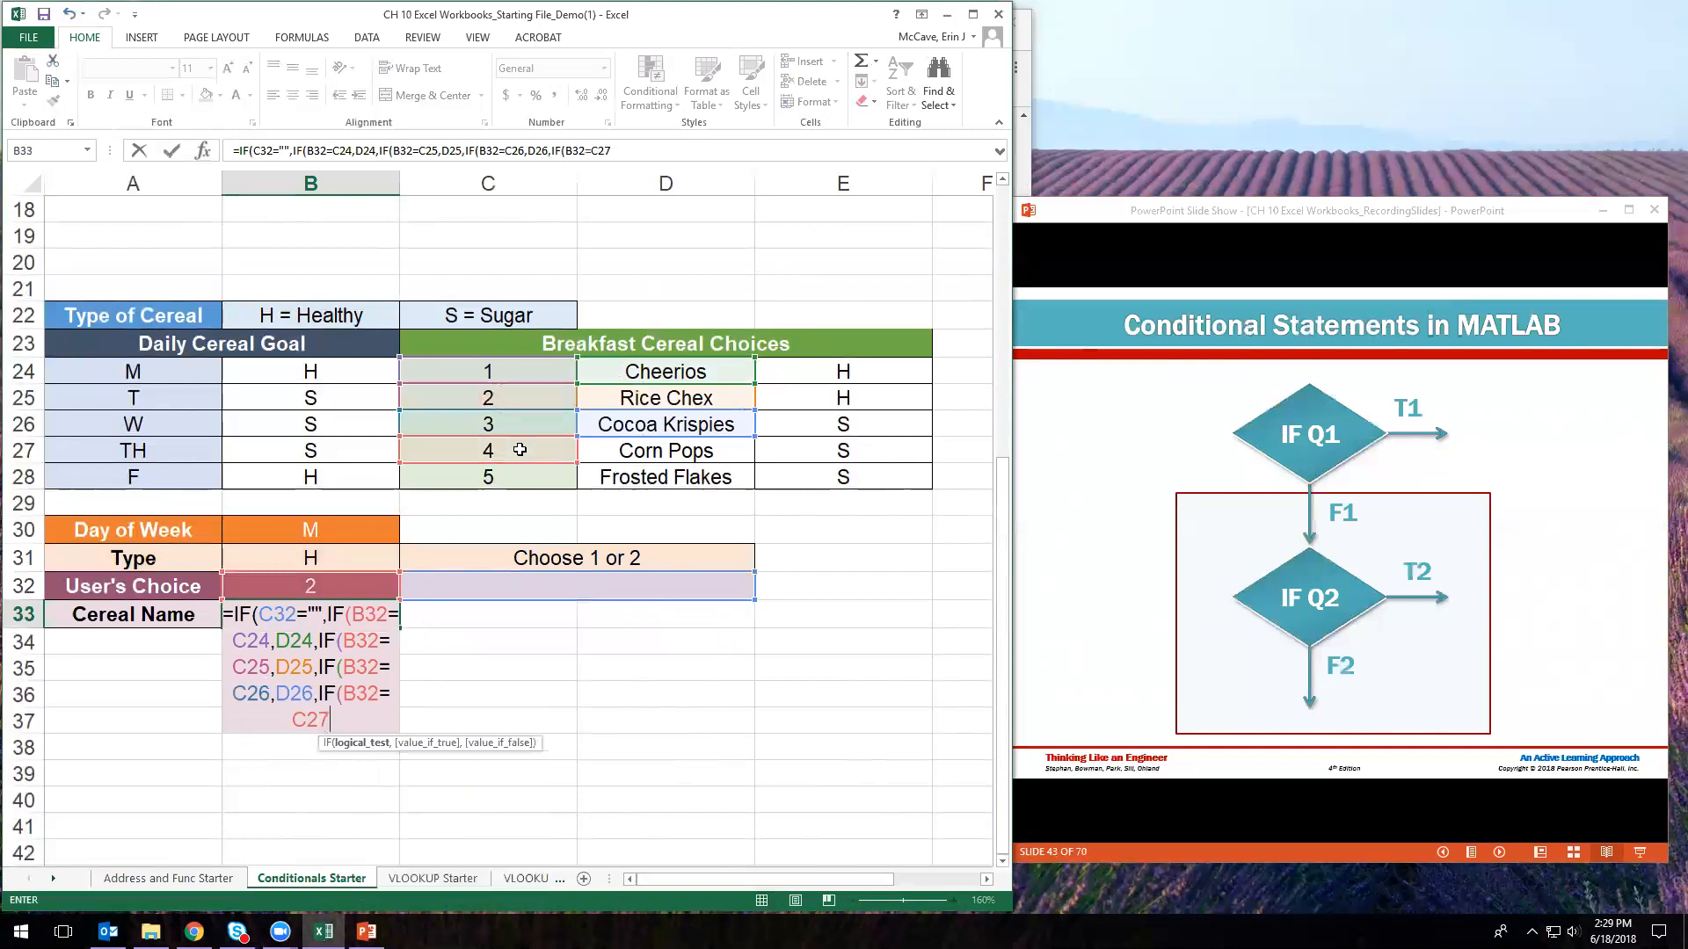
text(,)
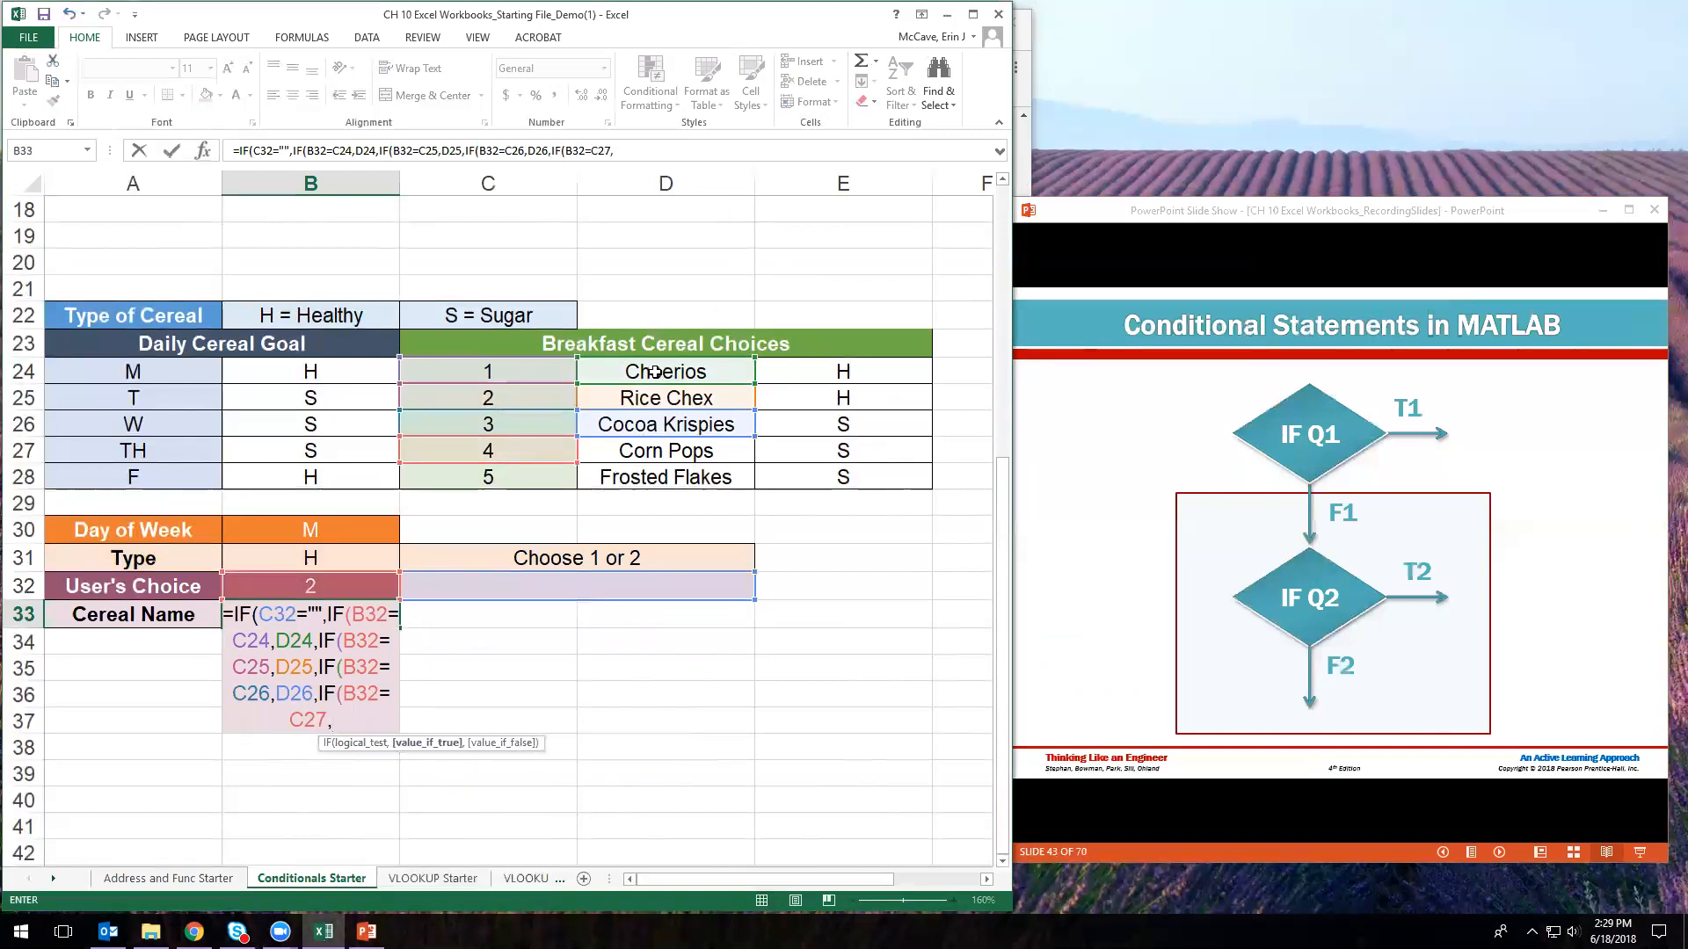
- Finish B33's formula: D27 for choice 4, D28 as fallback, closing parentheses, and an outer blank "" branch
click(625, 453)
text(,)
click(694, 479)
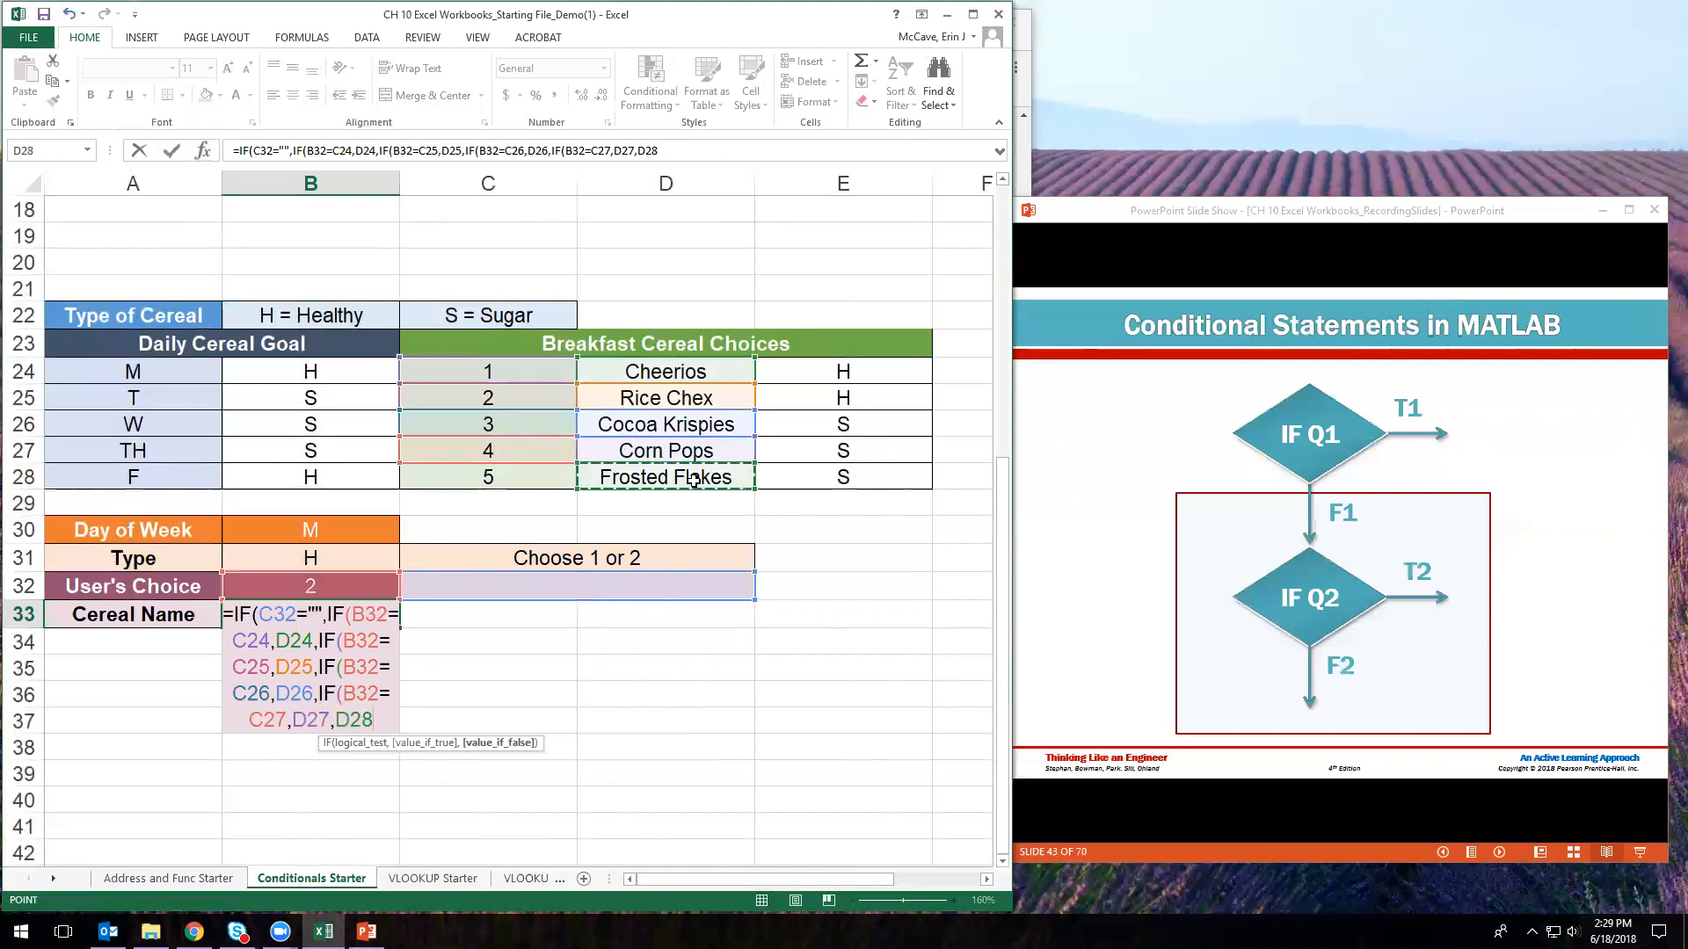
text())))))
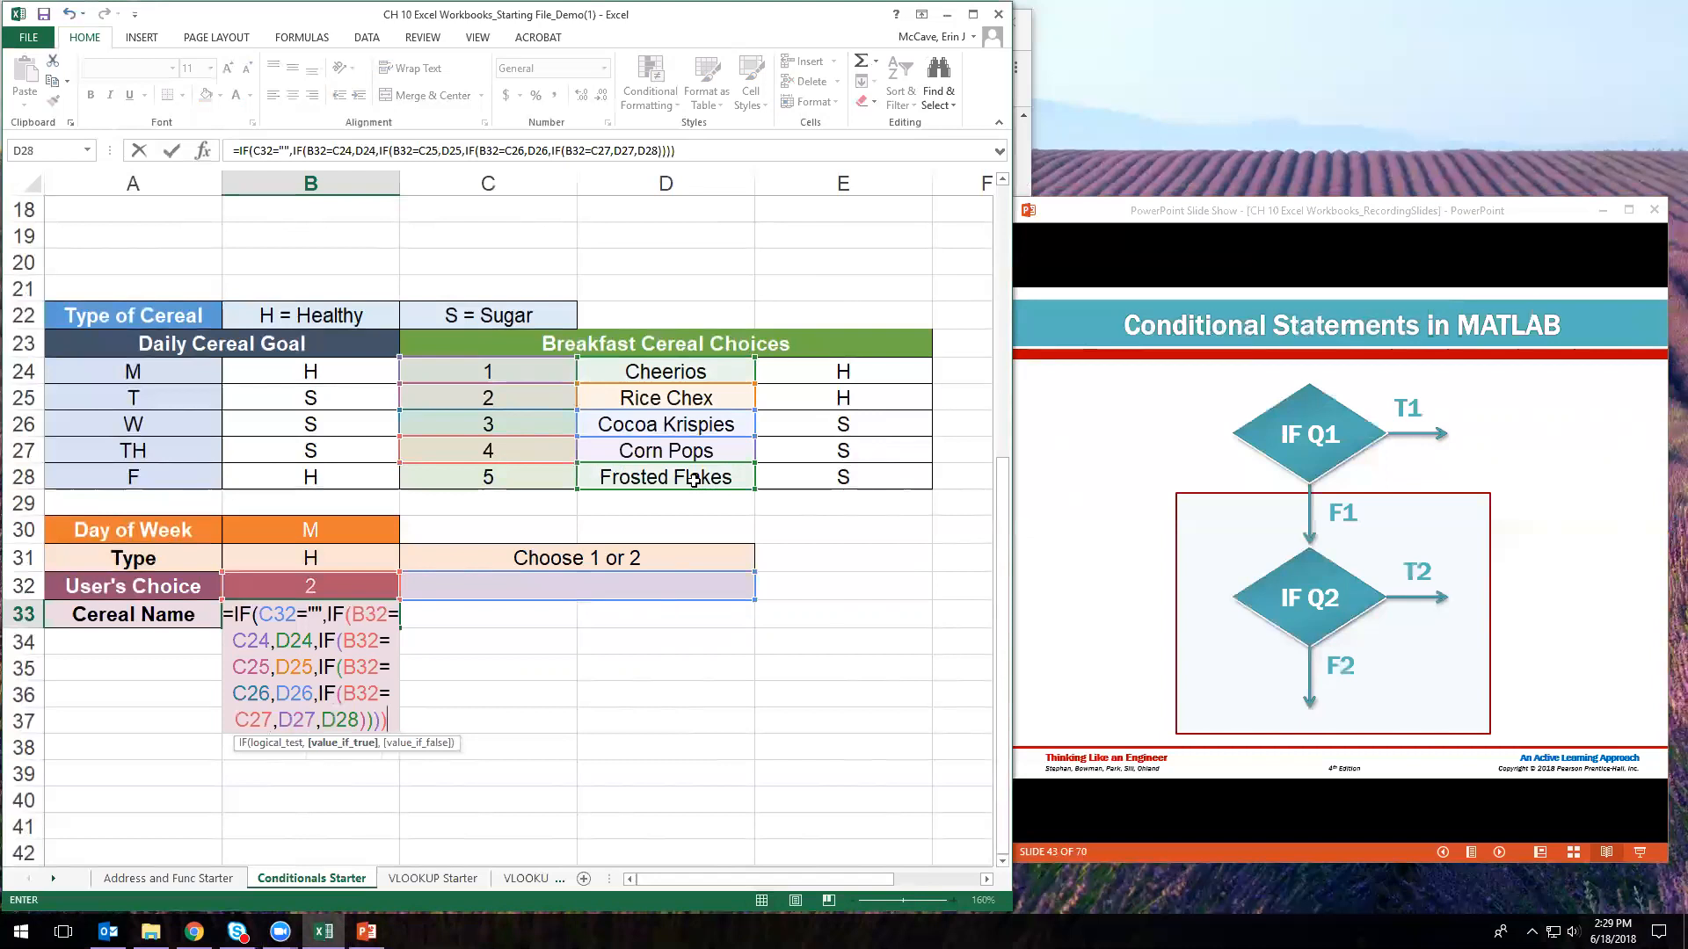
text())
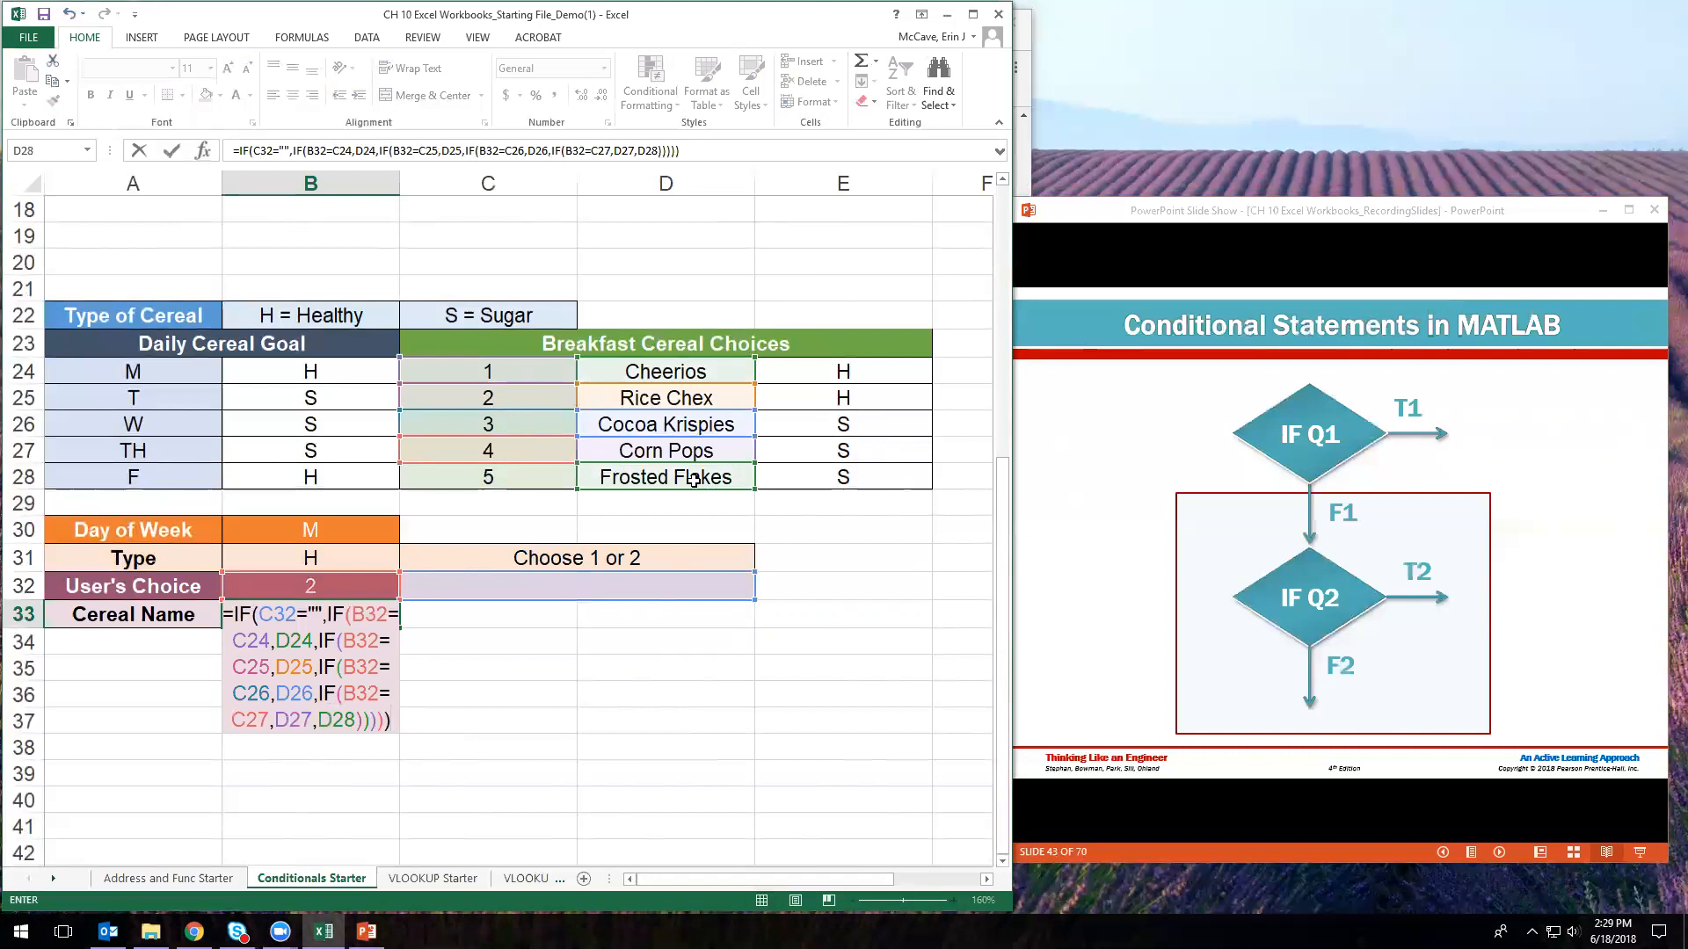
key(BackSpace)
text(,)
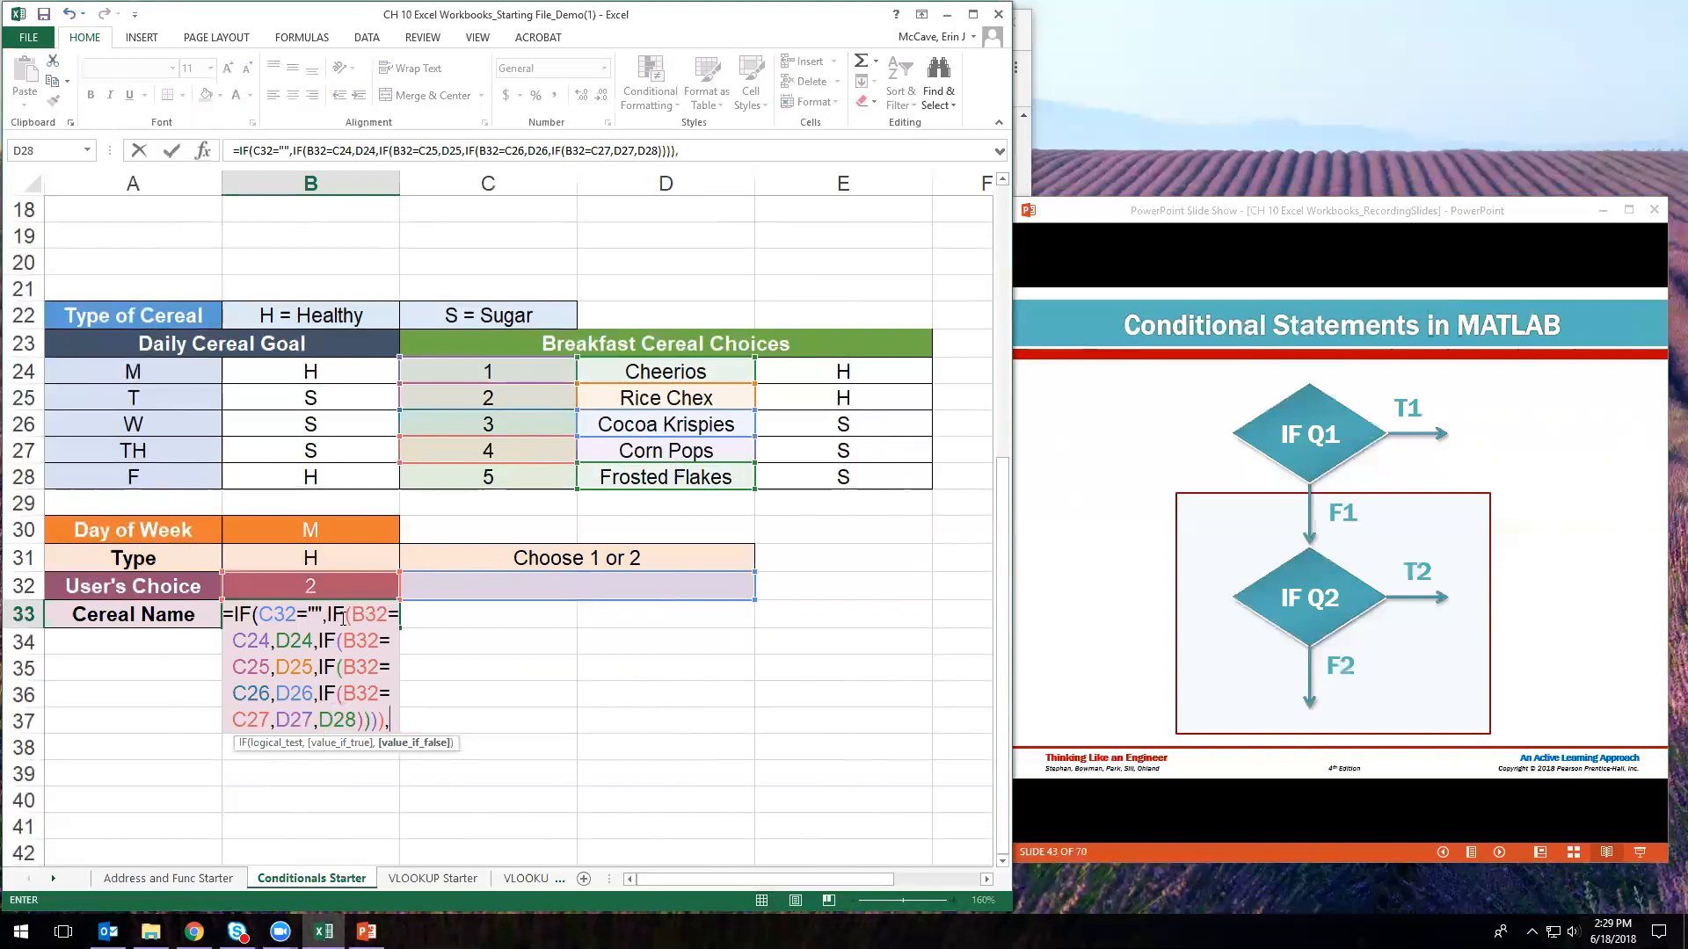
click(383, 721)
click(392, 724)
text(""))
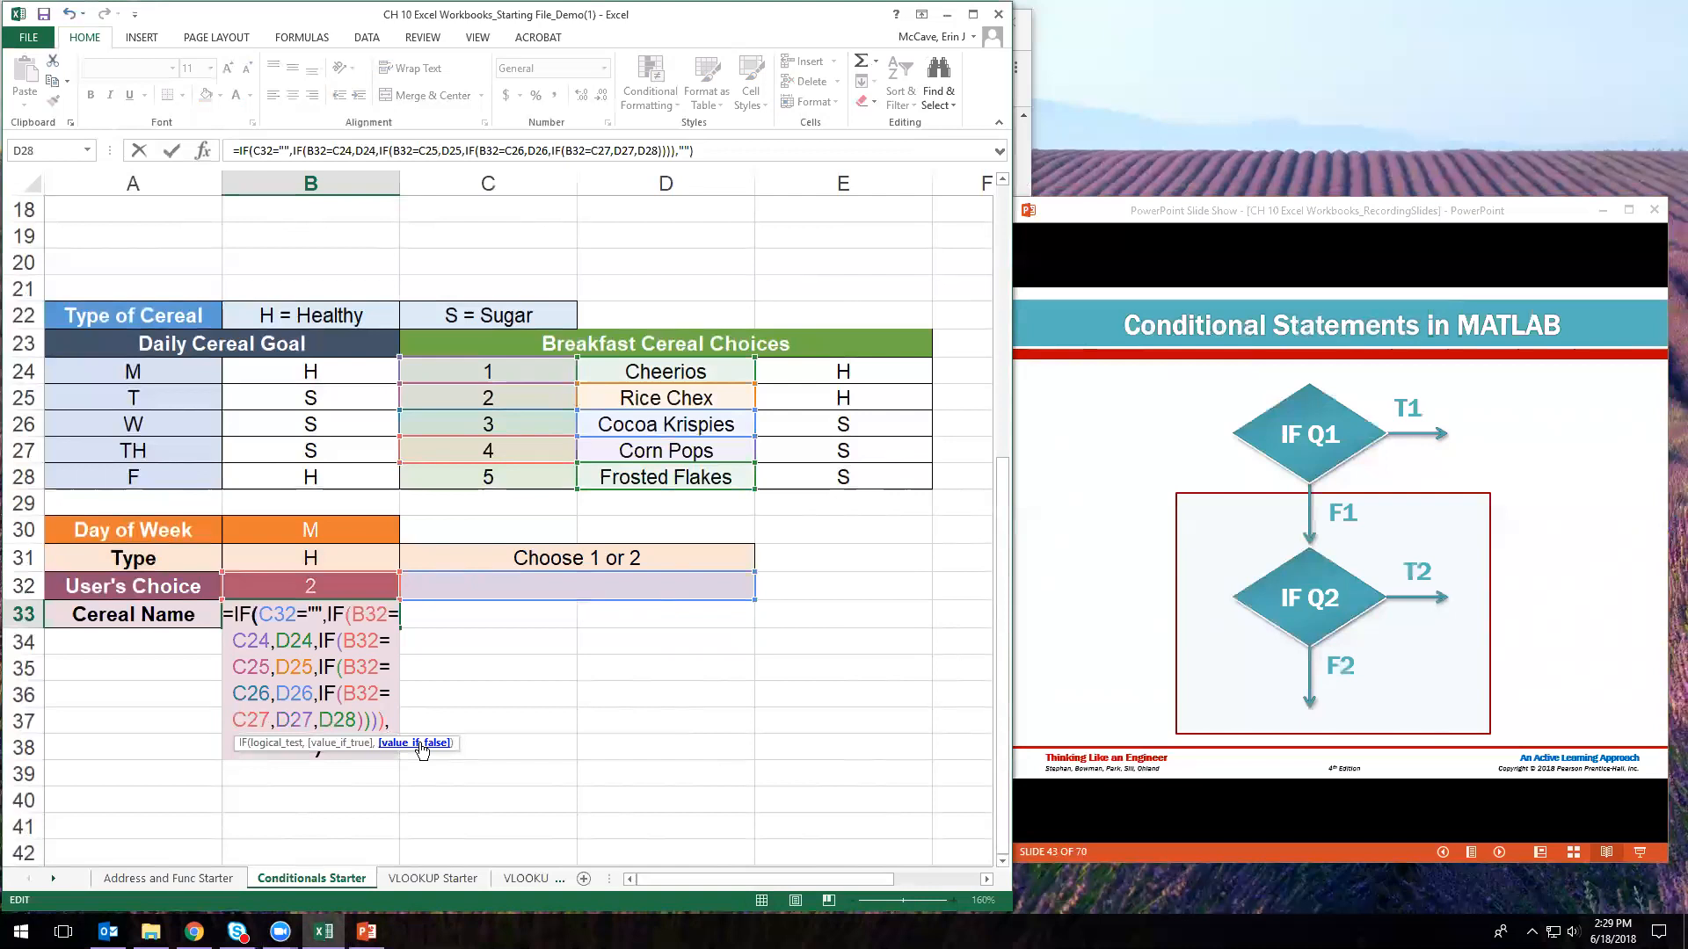
- Commit the Cereal Name formula in B33 and review the formulas in B31, B32 and B33
key(Return)
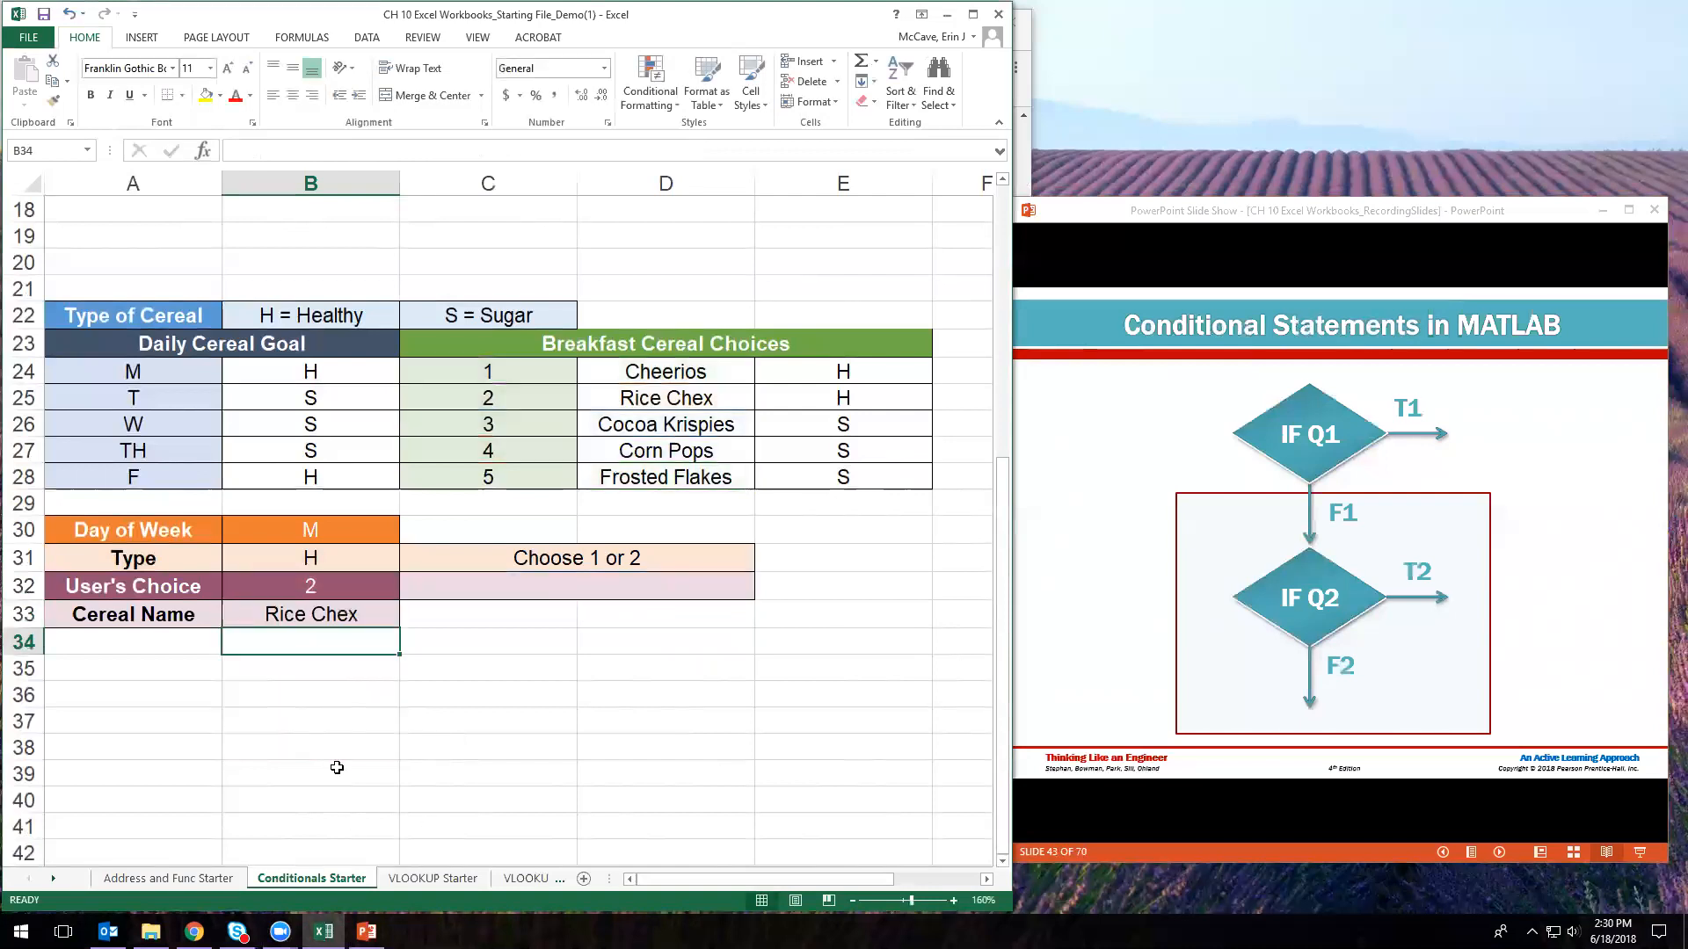
click(324, 583)
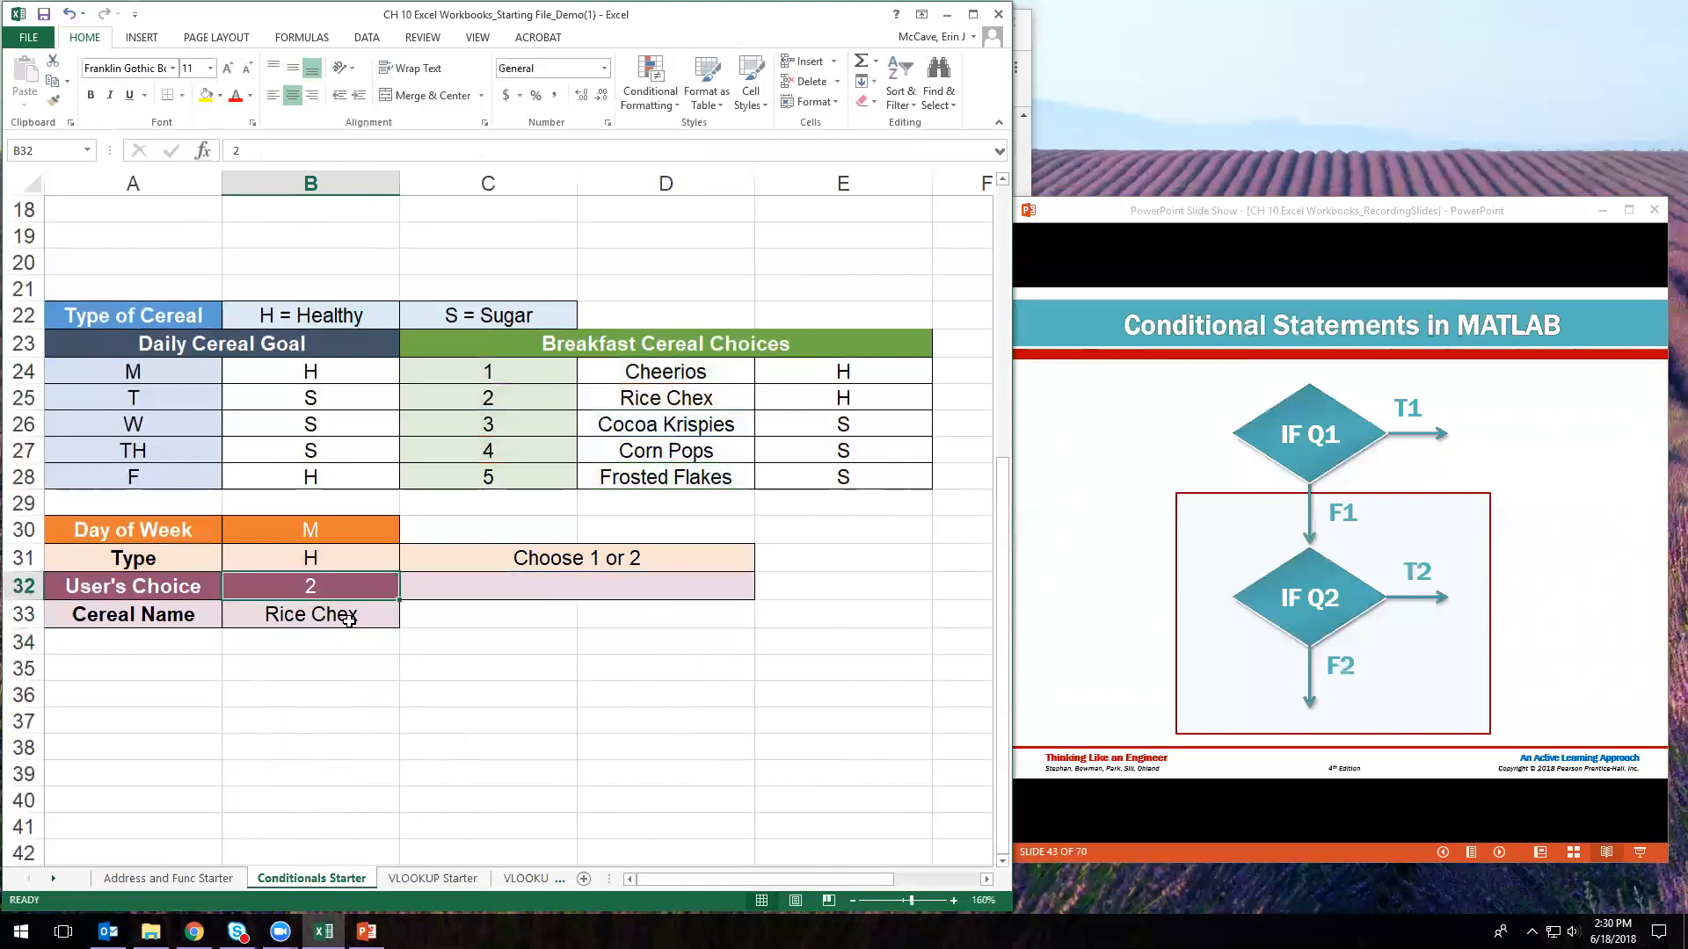
click(349, 621)
click(331, 593)
click(319, 559)
click(340, 588)
click(317, 616)
- Enter 4 as the choice in B32 and confirm C32 reads Choose Again while B33 is blank
click(359, 577)
text(4)
key(Return)
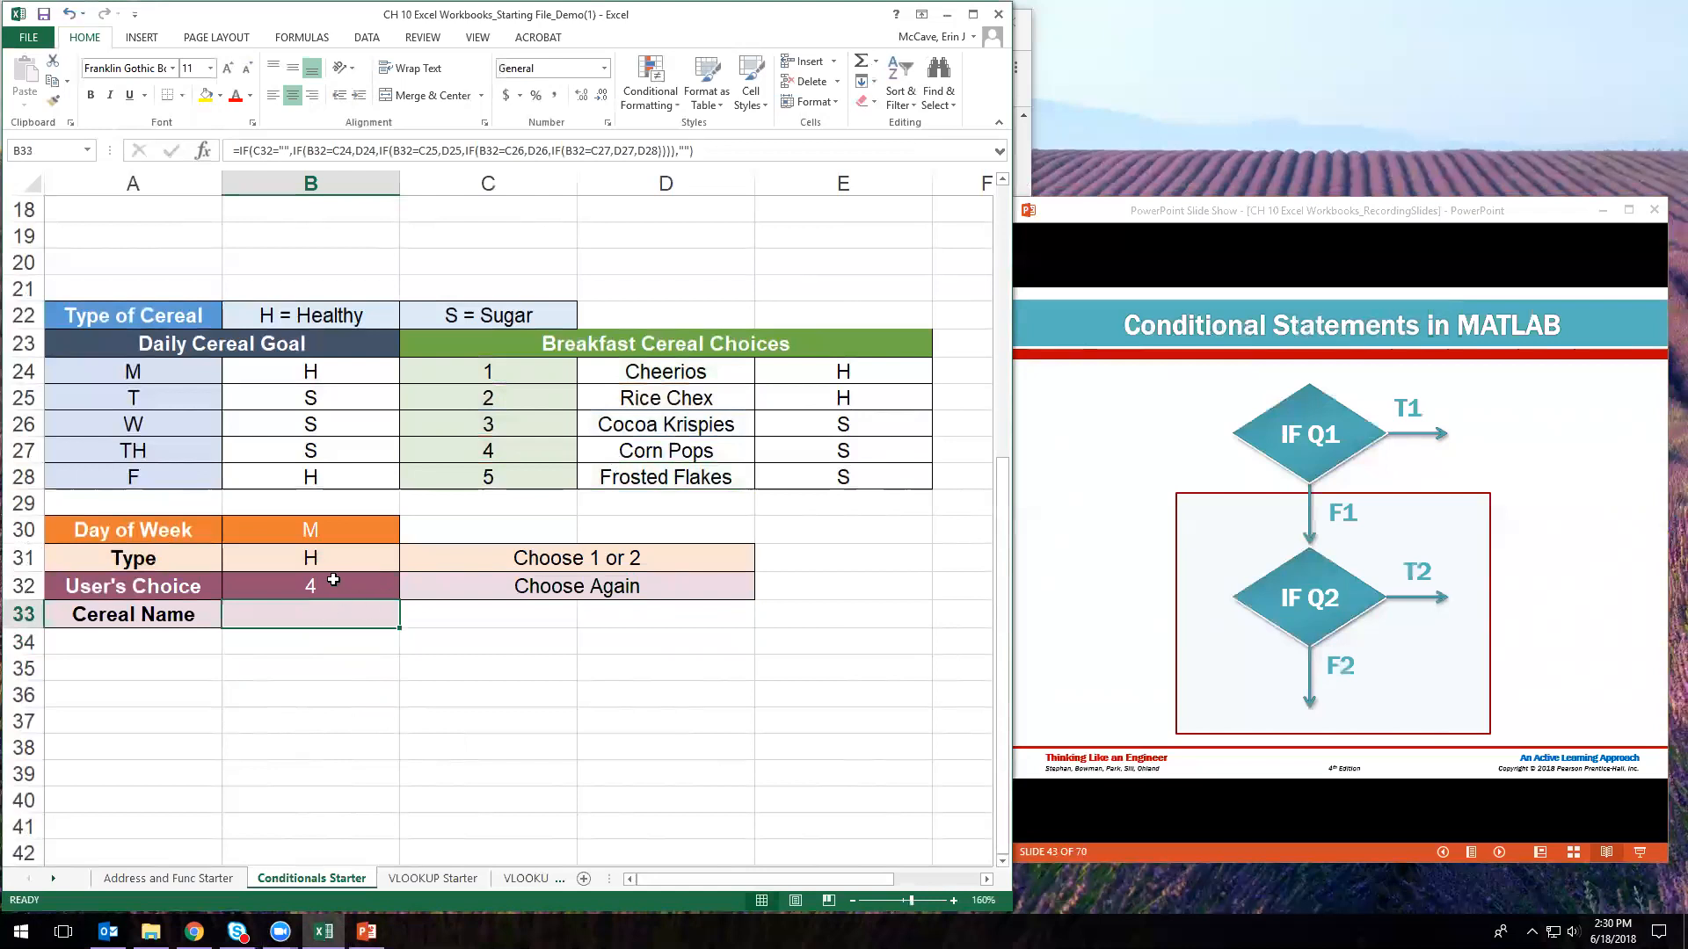
click(612, 589)
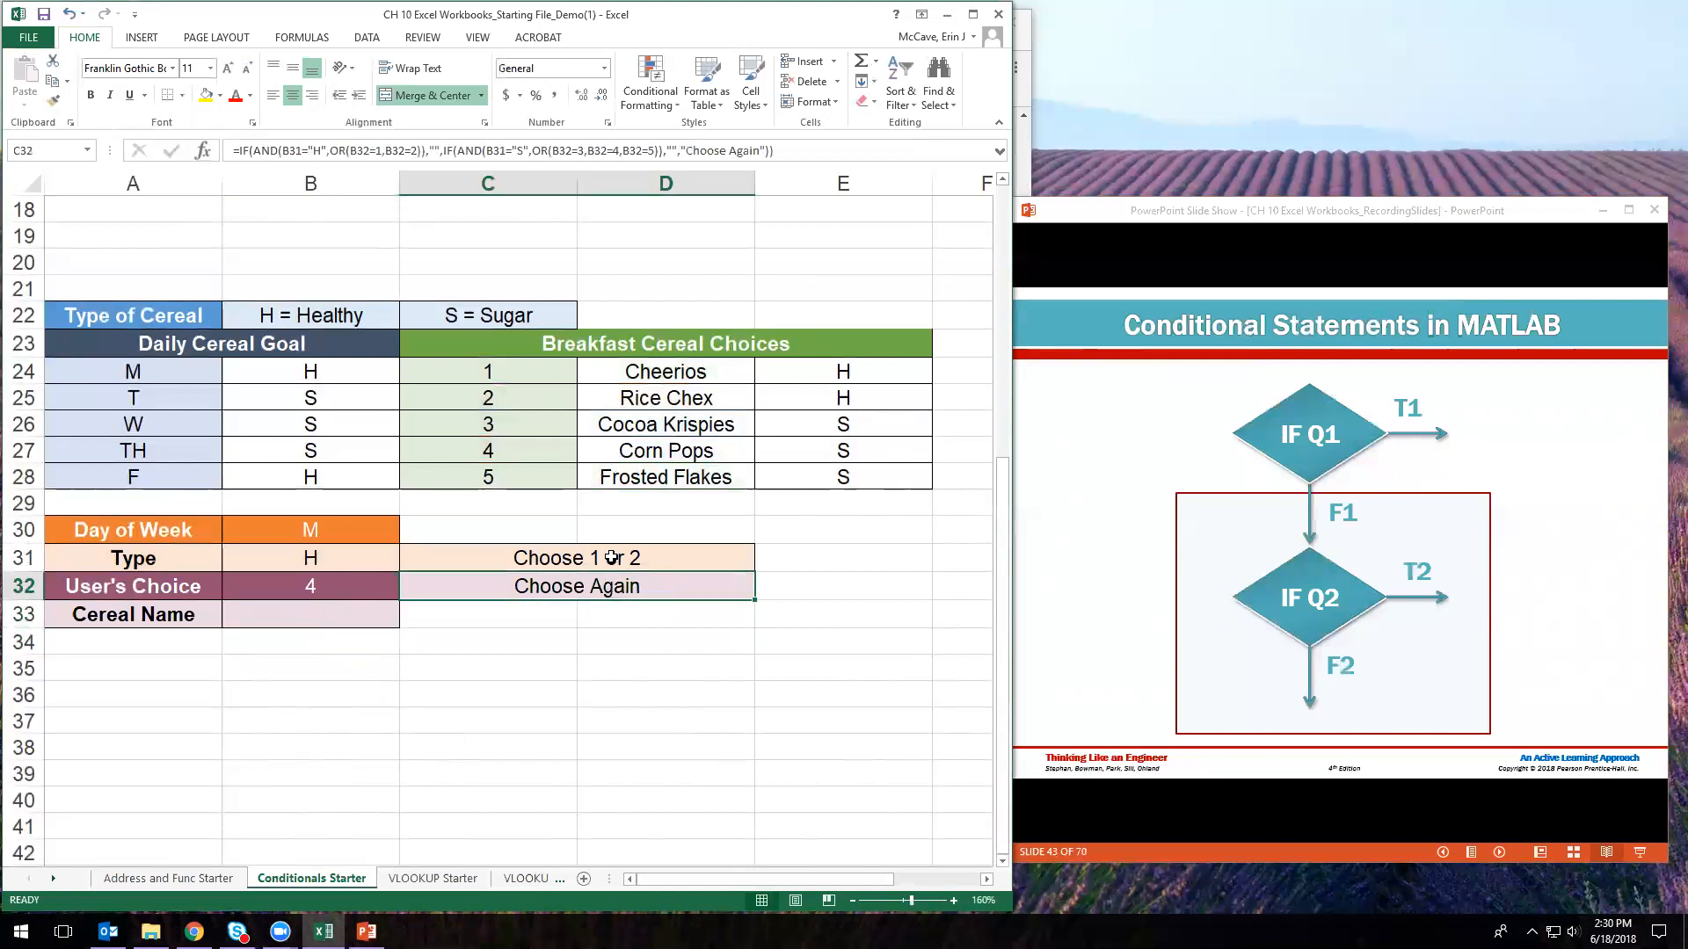
click(298, 620)
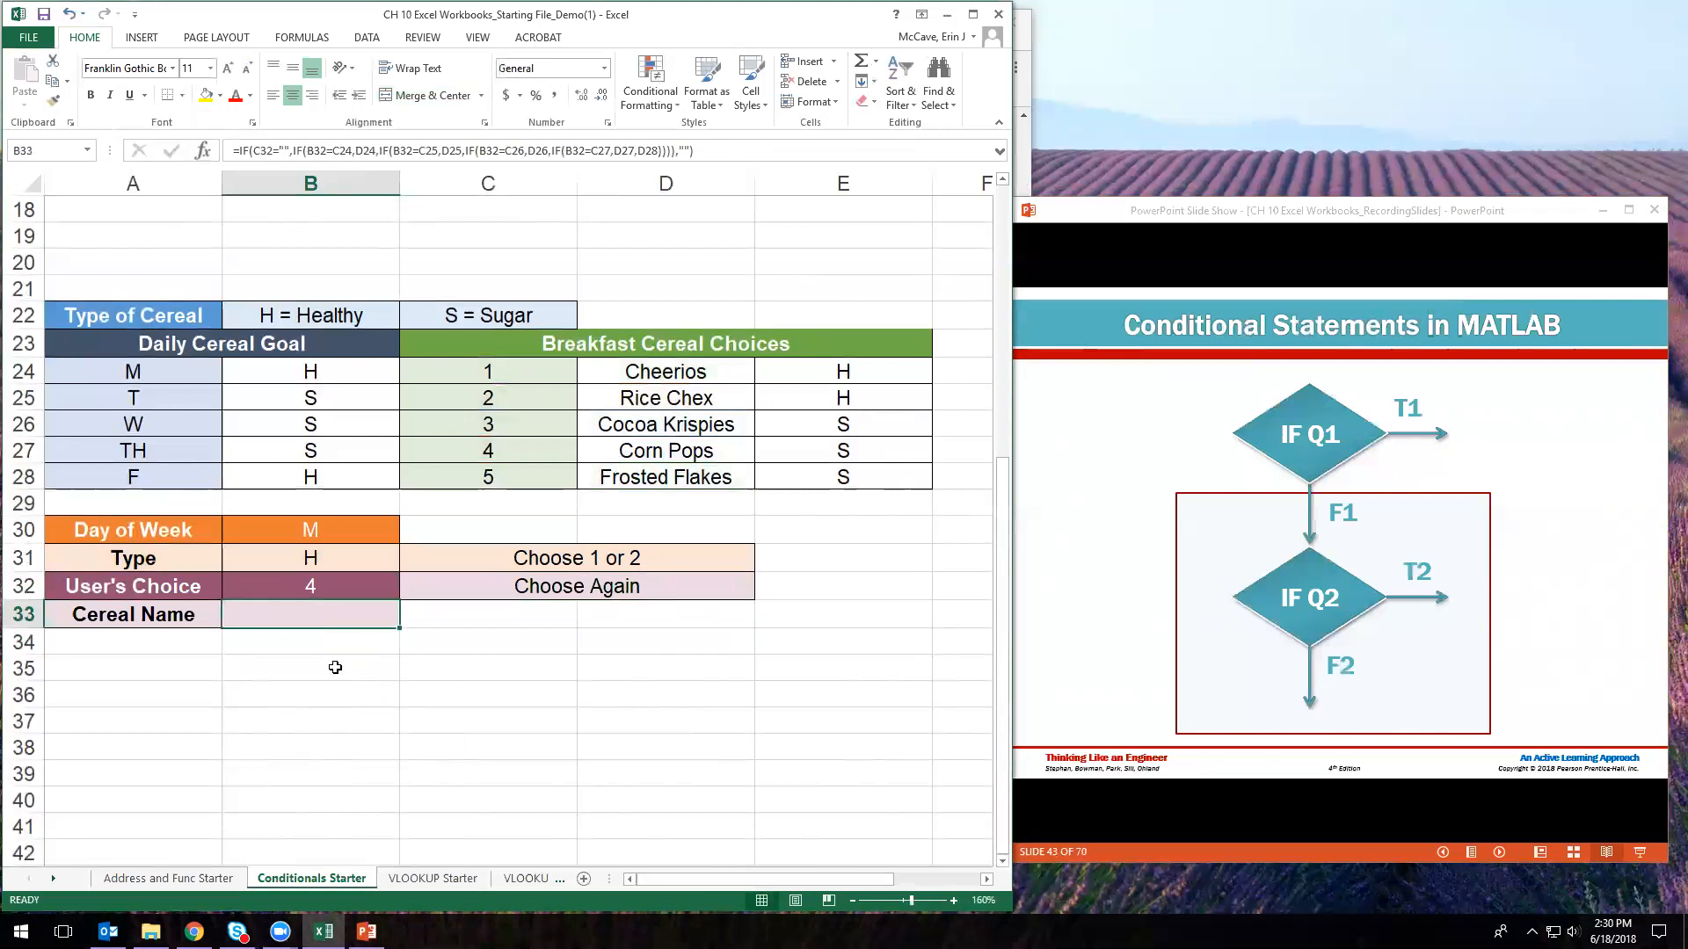
click(337, 584)
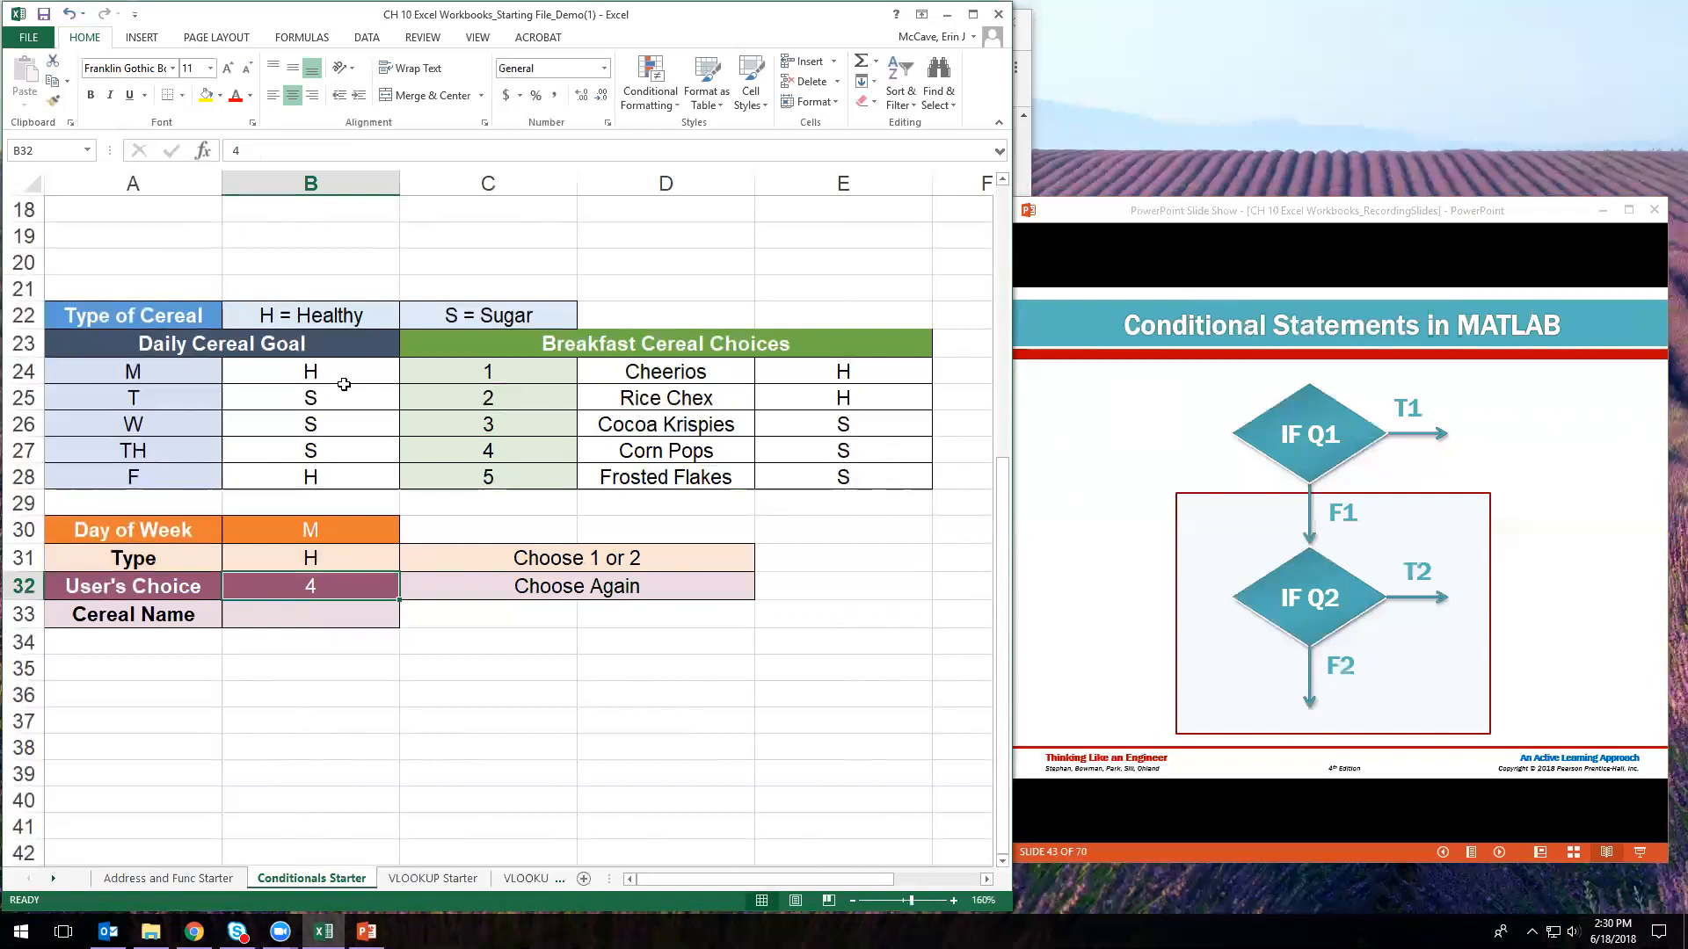
scroll(314, 404, up, 1)
scroll(314, 405, up, 5)
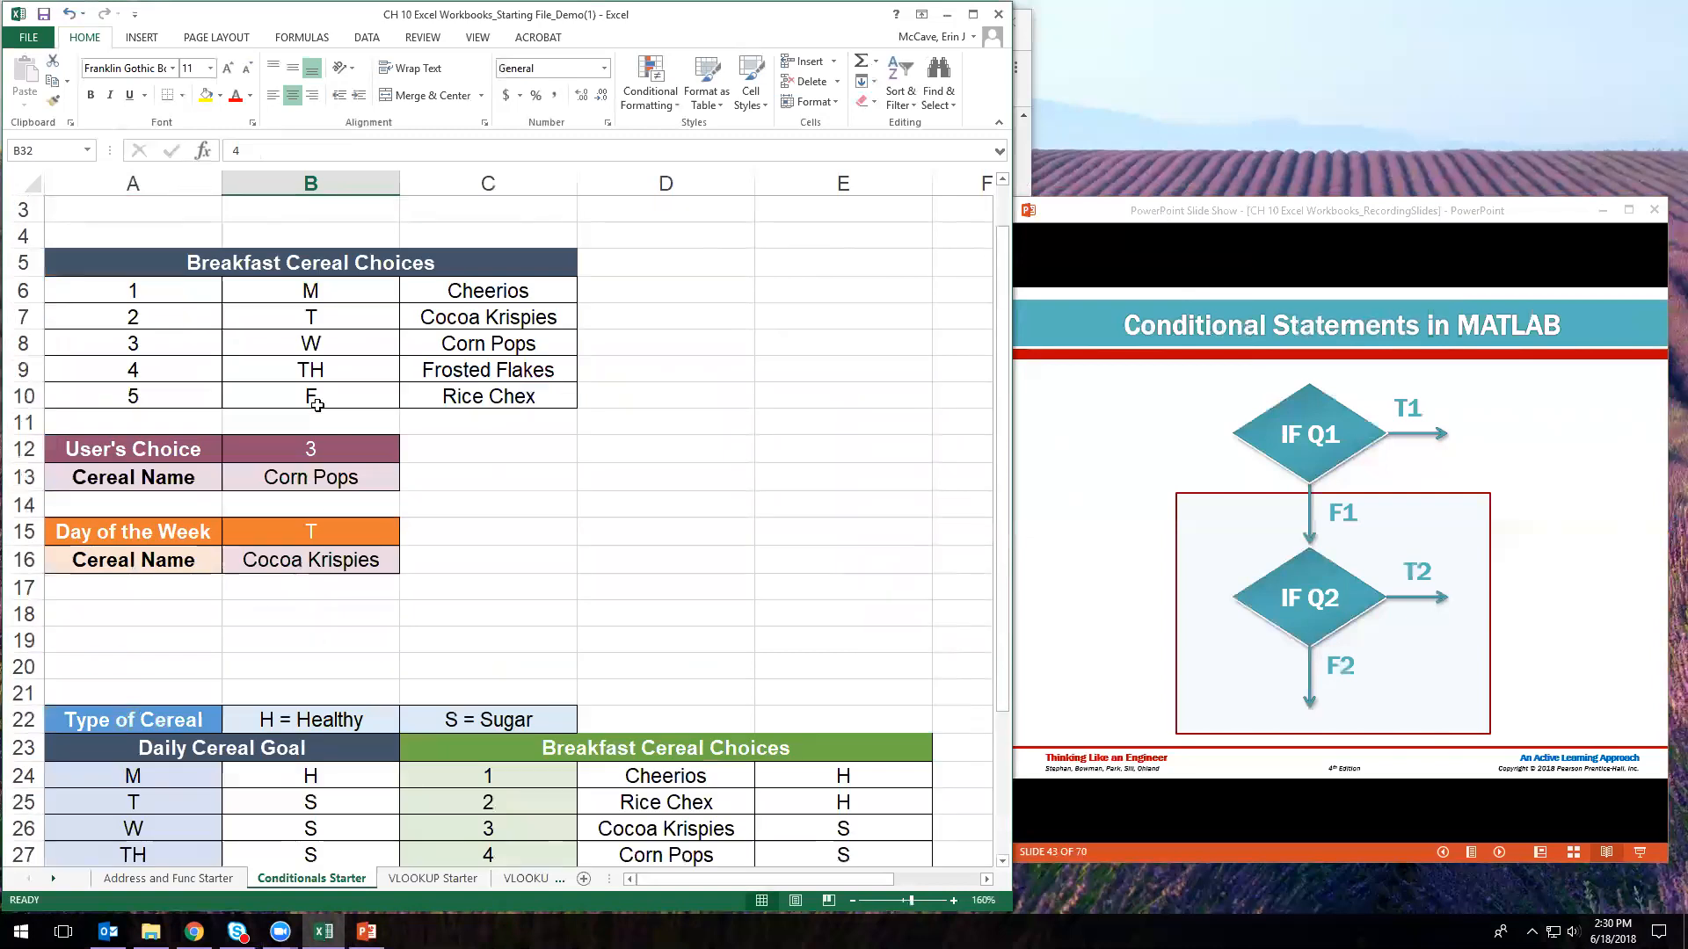
click(304, 453)
click(311, 476)
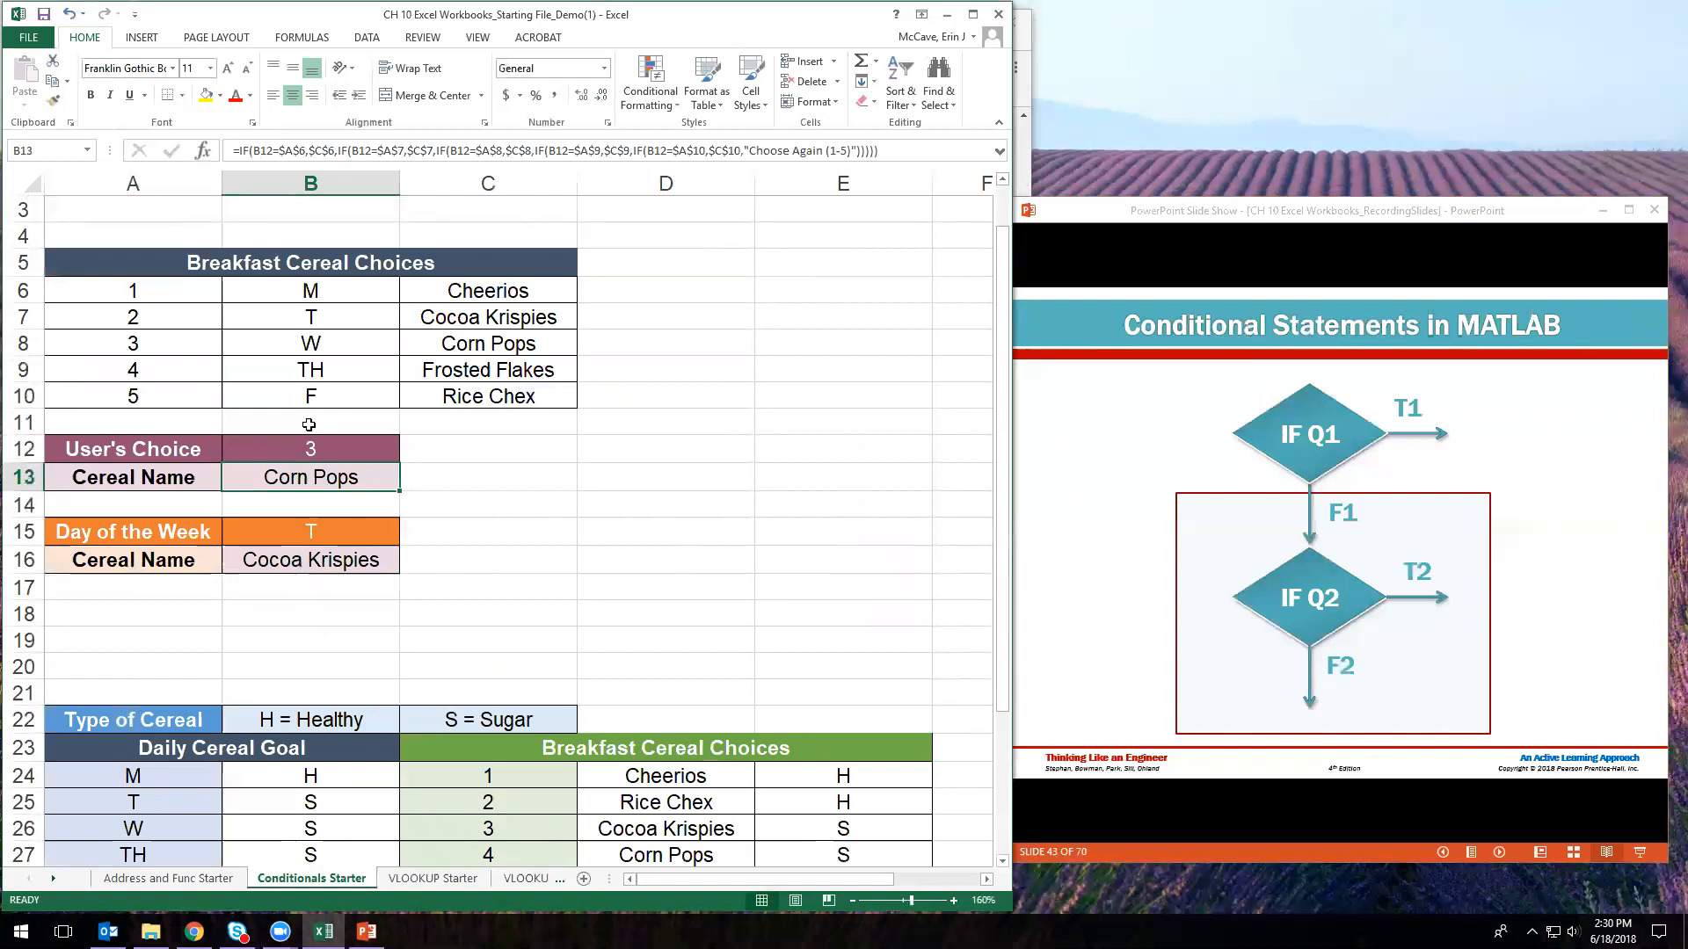
click(306, 151)
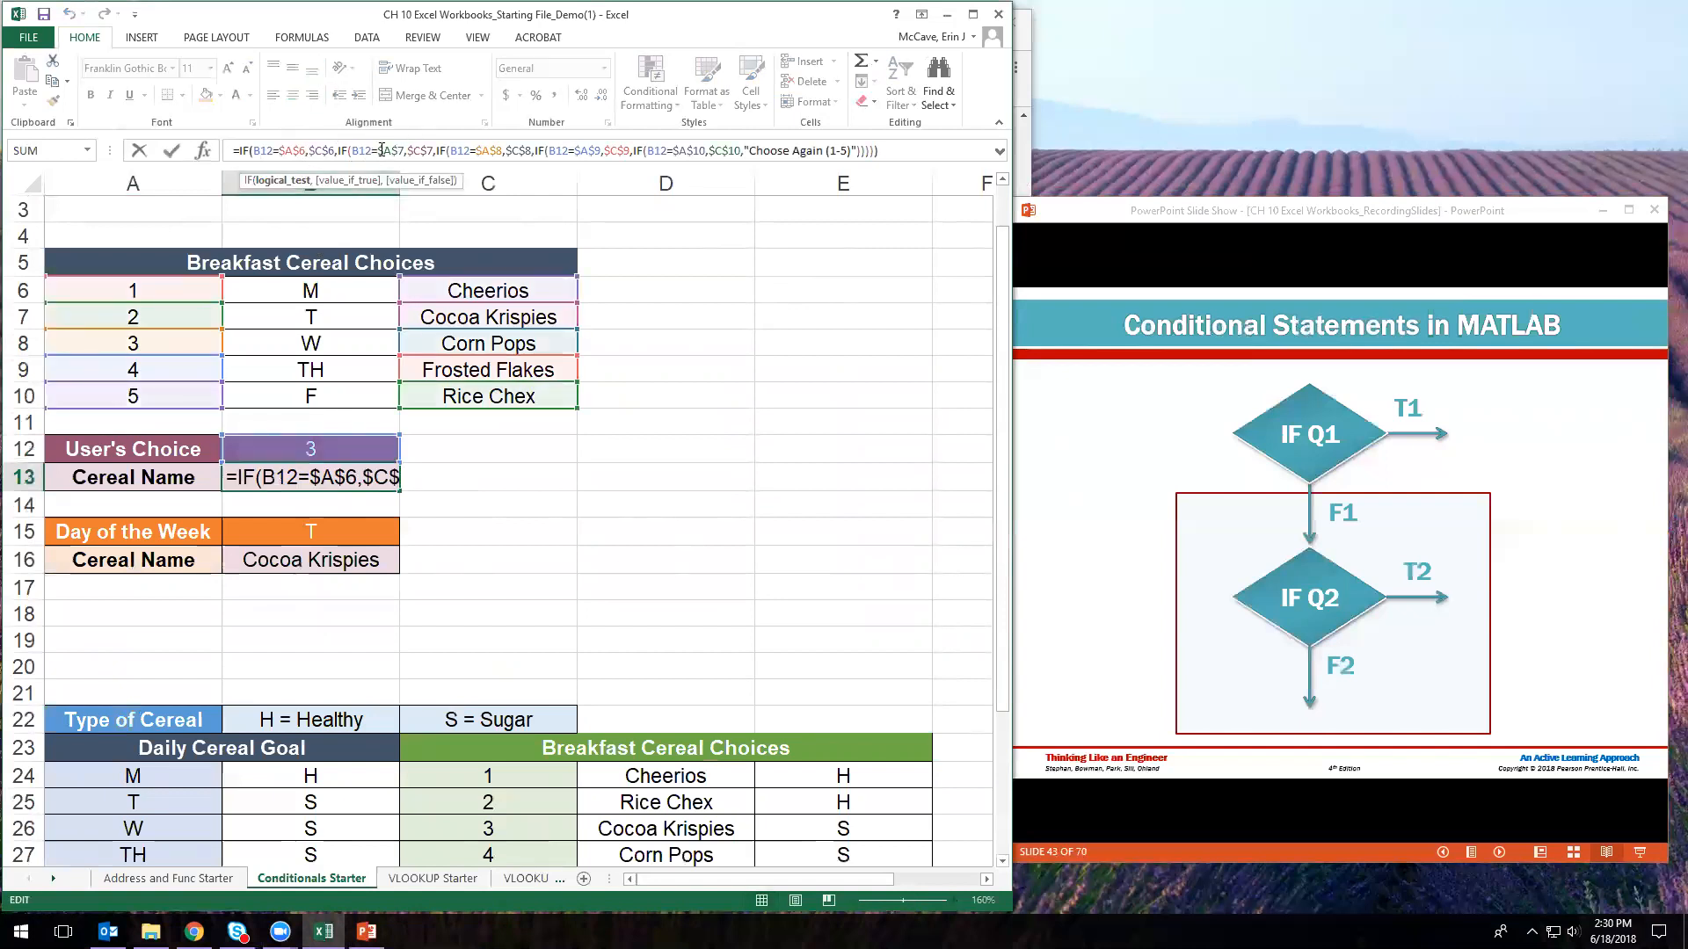
click(345, 486)
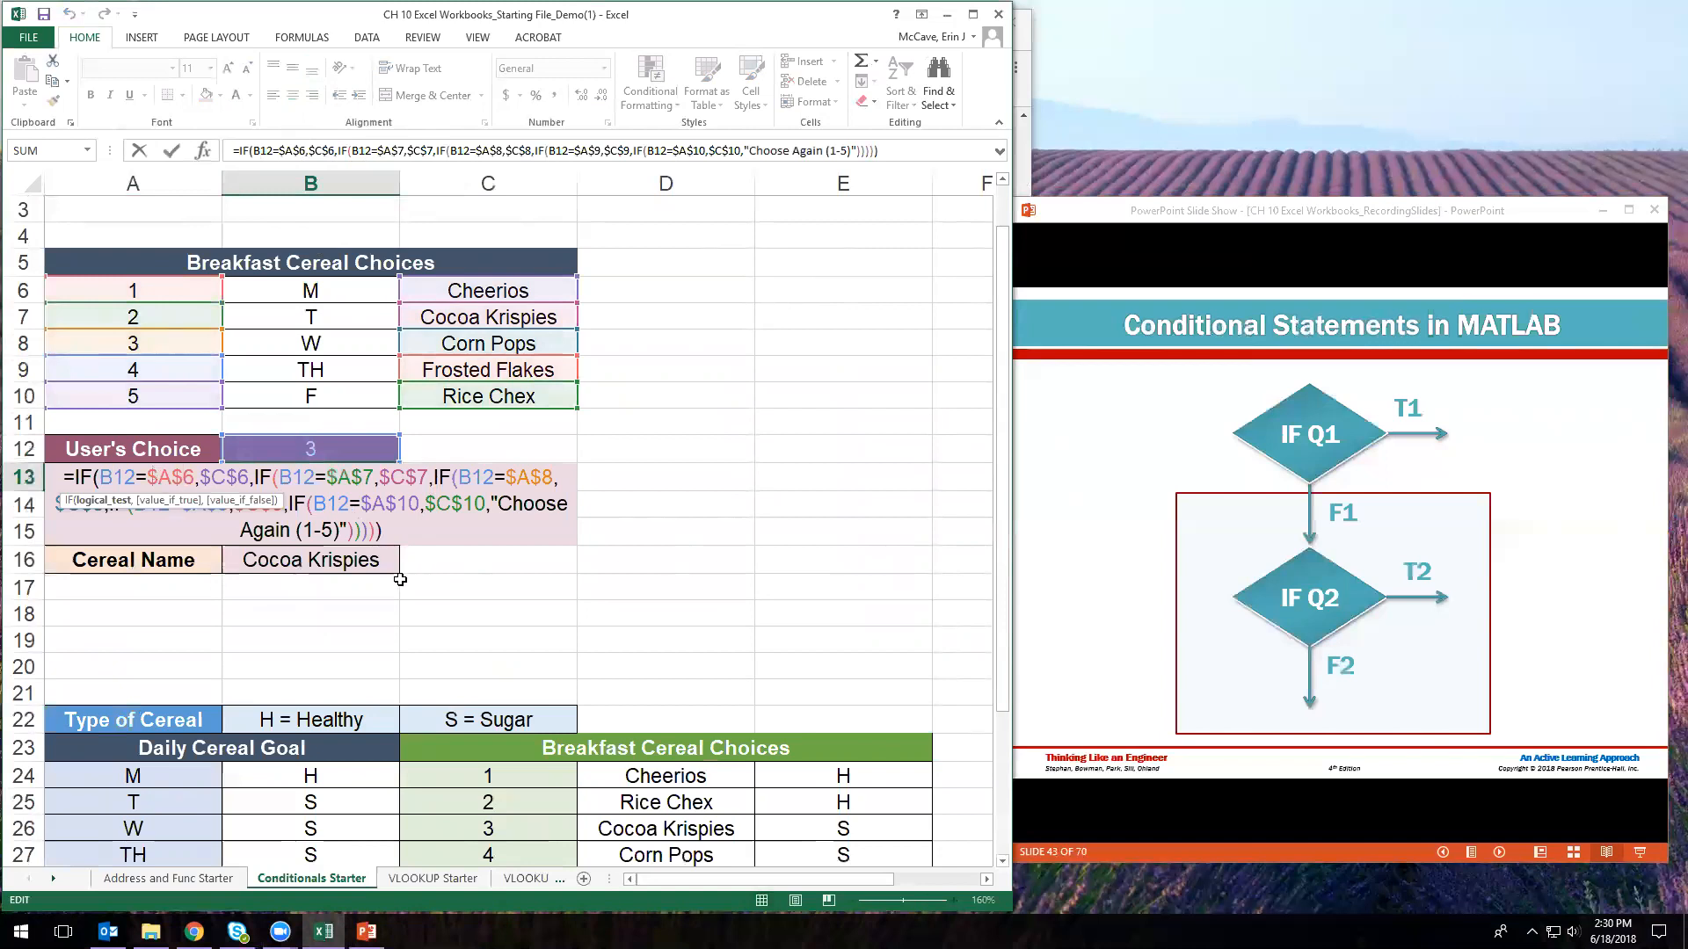
scroll(444, 633, down, 4)
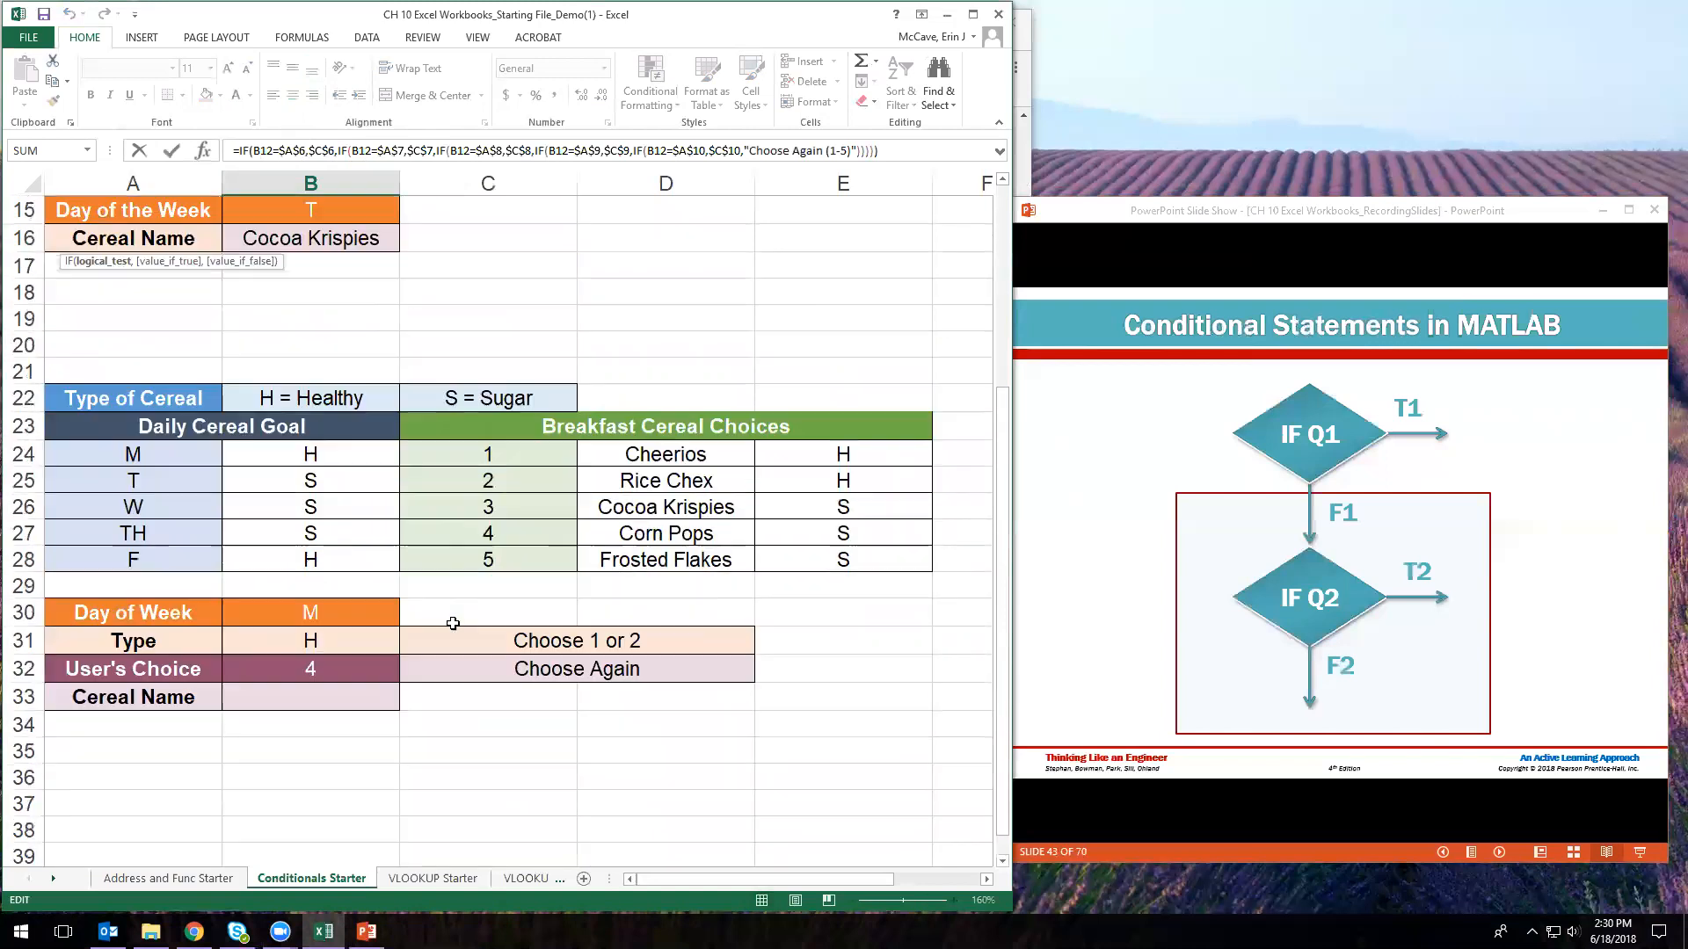
click(316, 616)
click(318, 640)
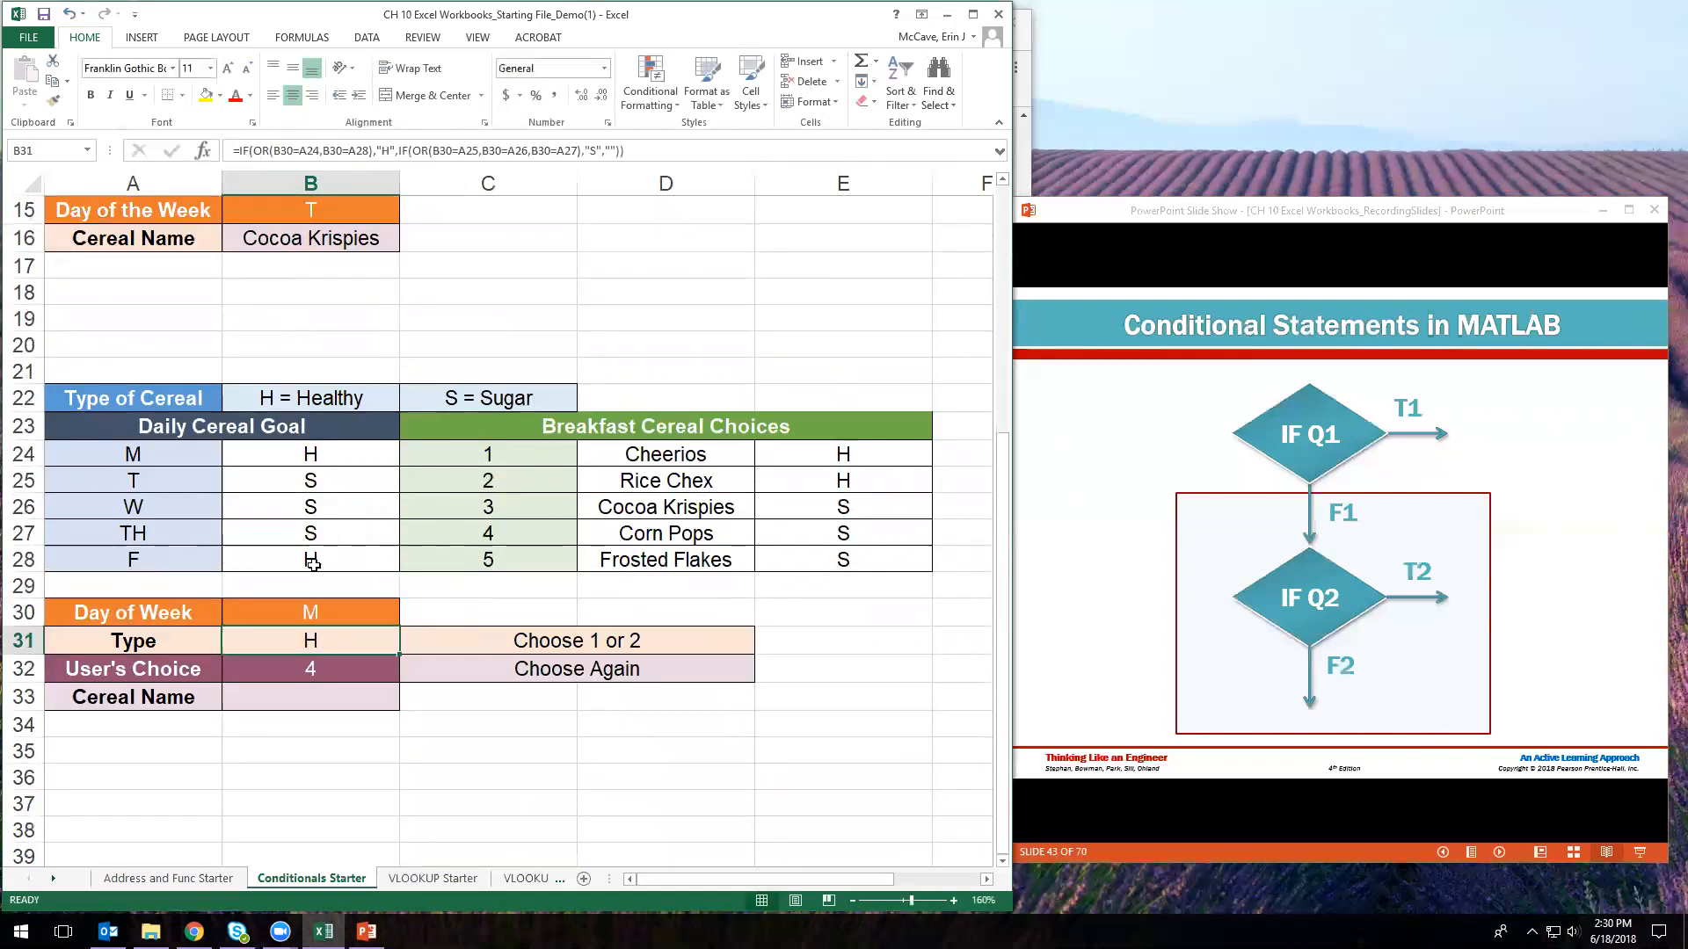
click(268, 151)
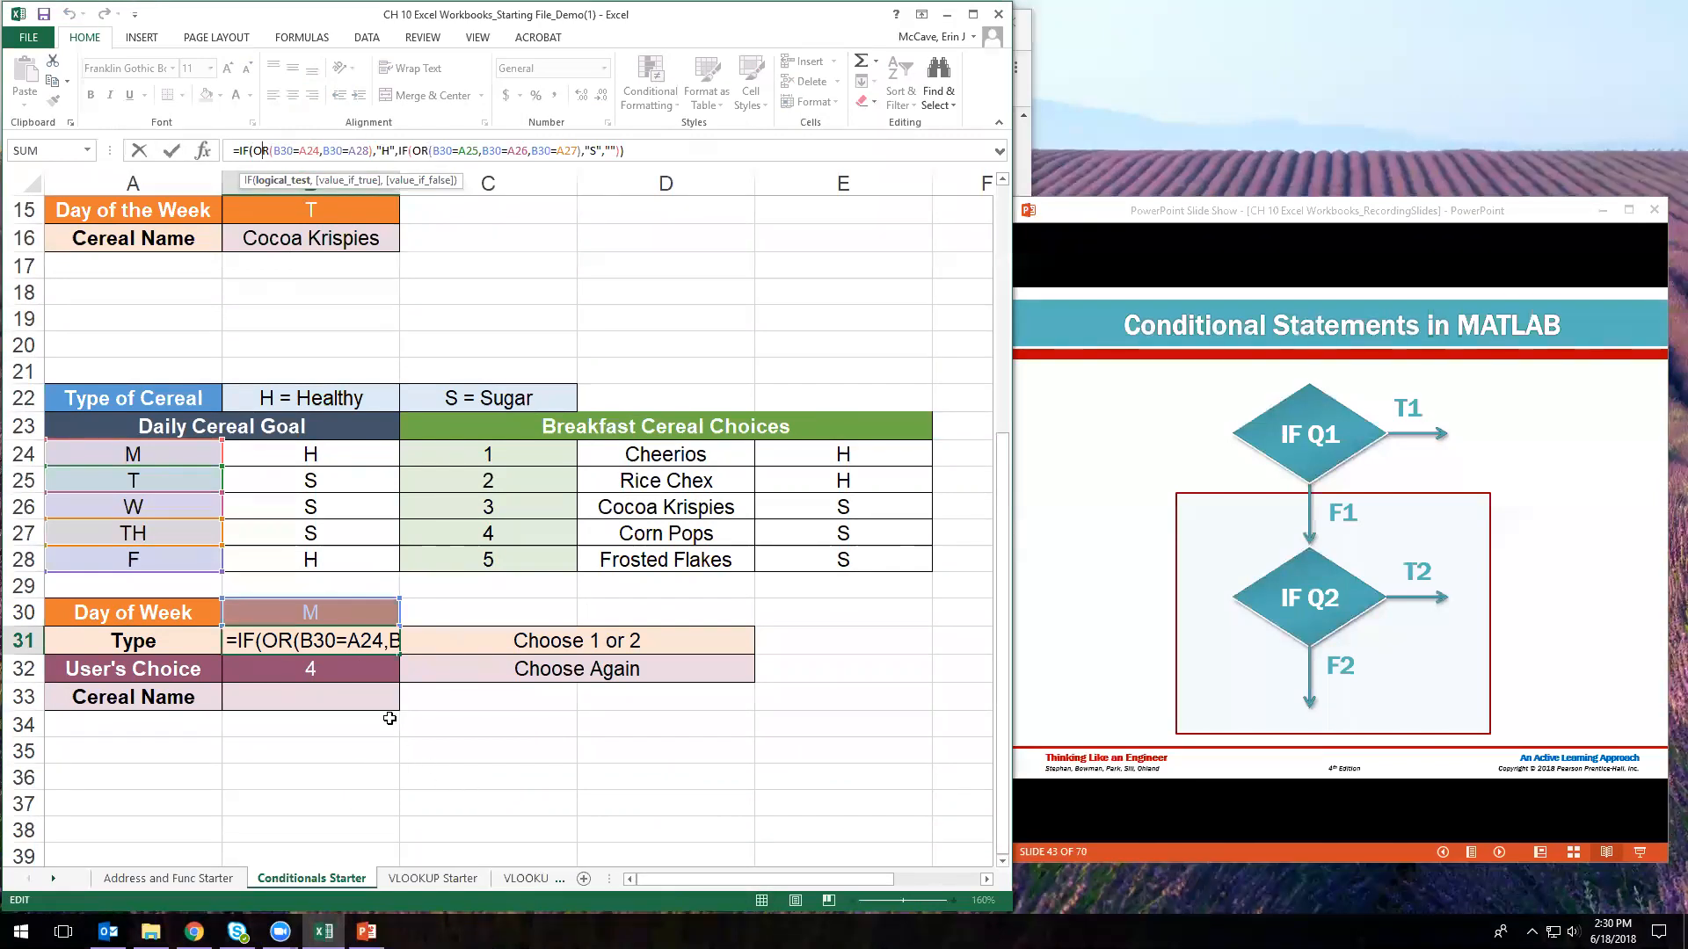
click(365, 699)
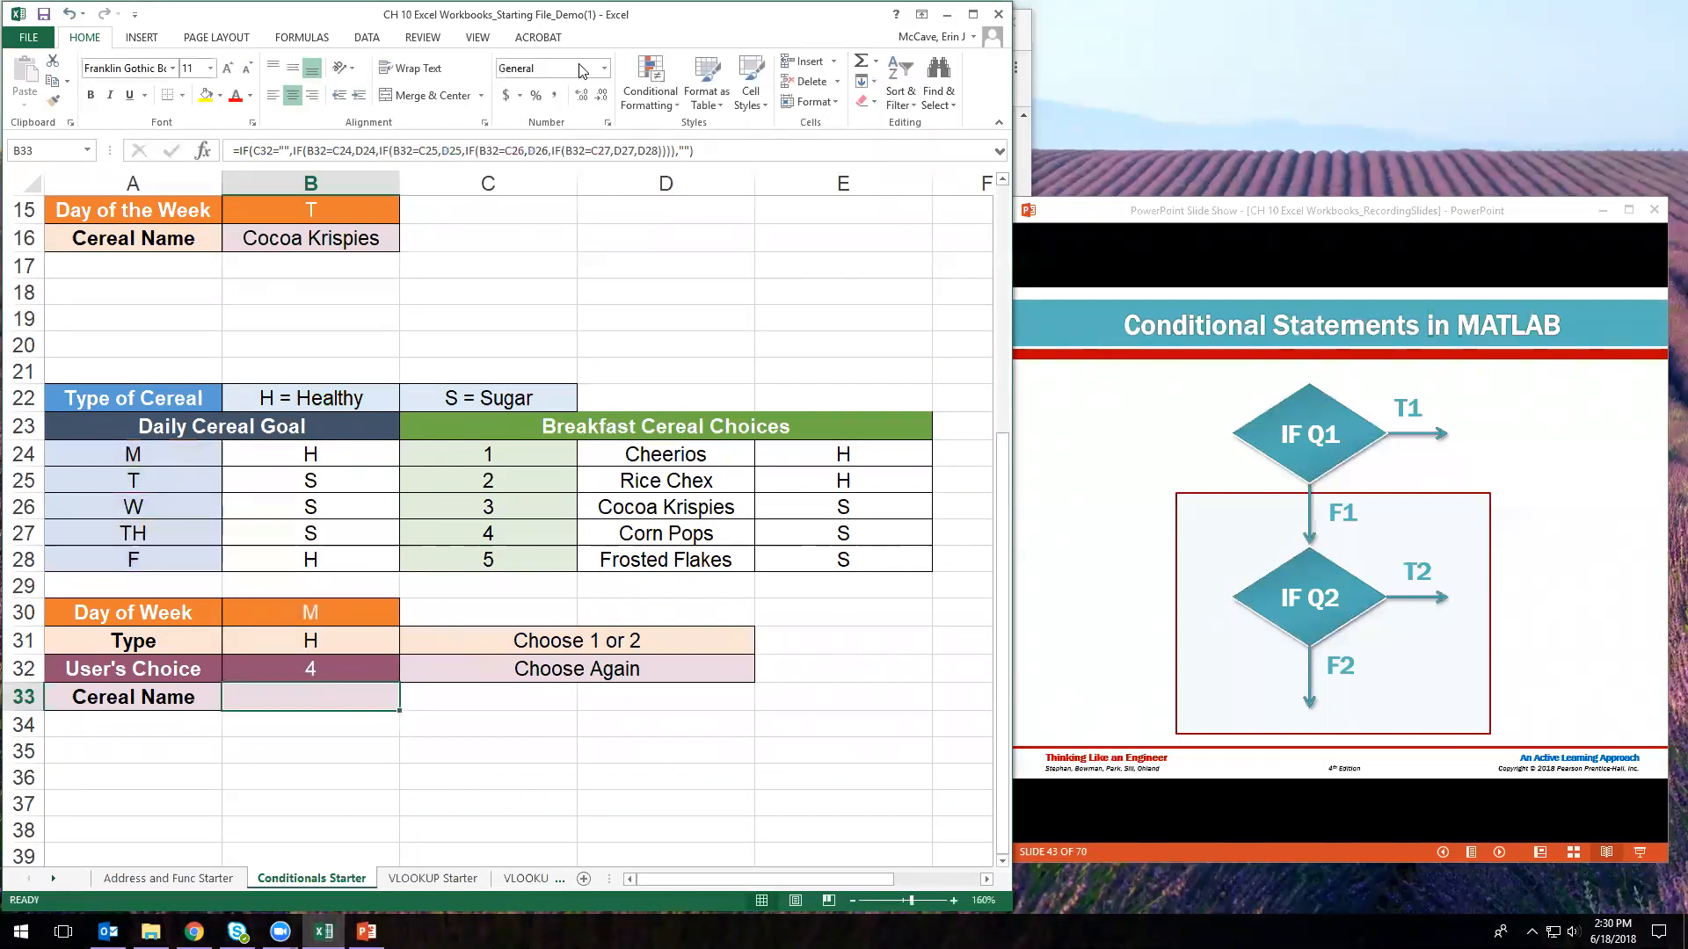